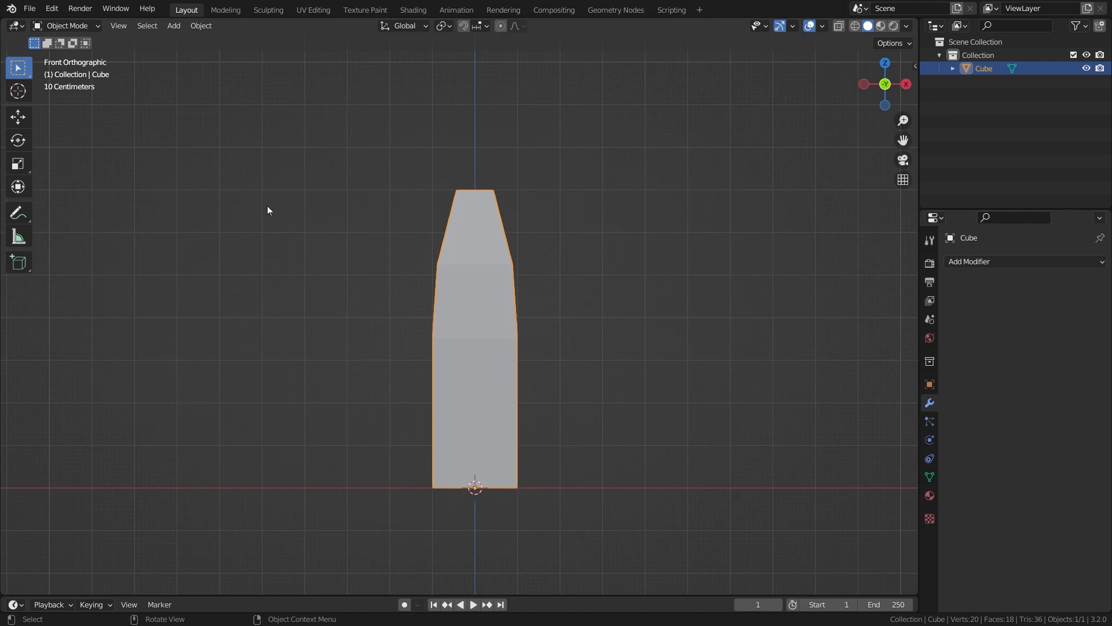
Step: Add a Subdivision modifier with viewport level 3 to the tapered Cube mesh and apply it
key("ctrl")
key("ctrl+3")
scroll(287, 209, "up", 2)
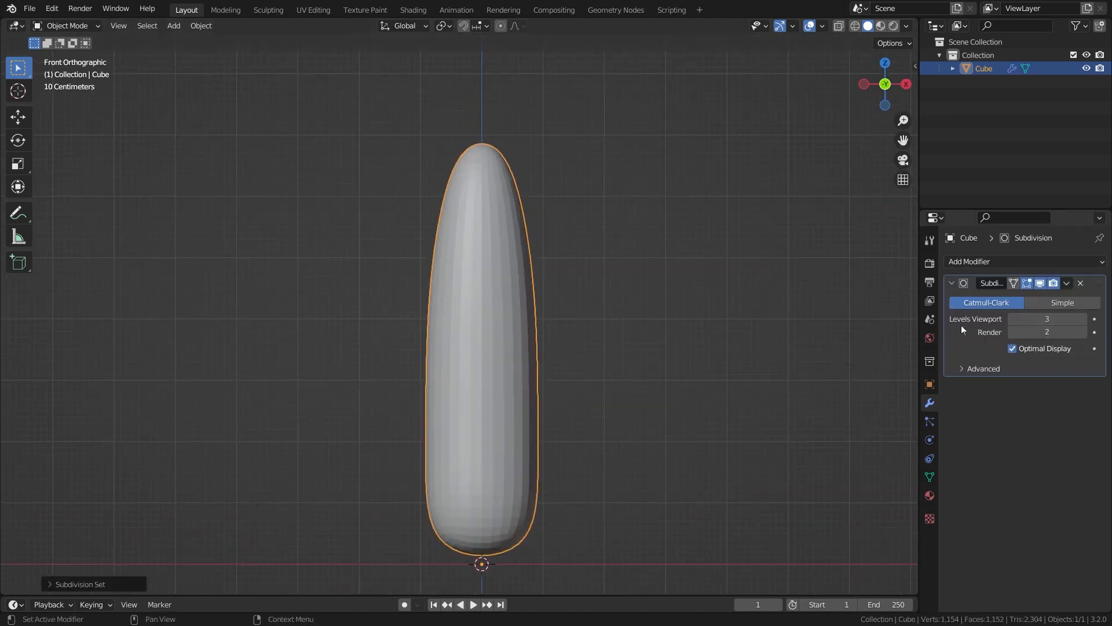
key("ctrl+a")
middle_click_drag(637, 290, 468, 272)
key("KP_1")
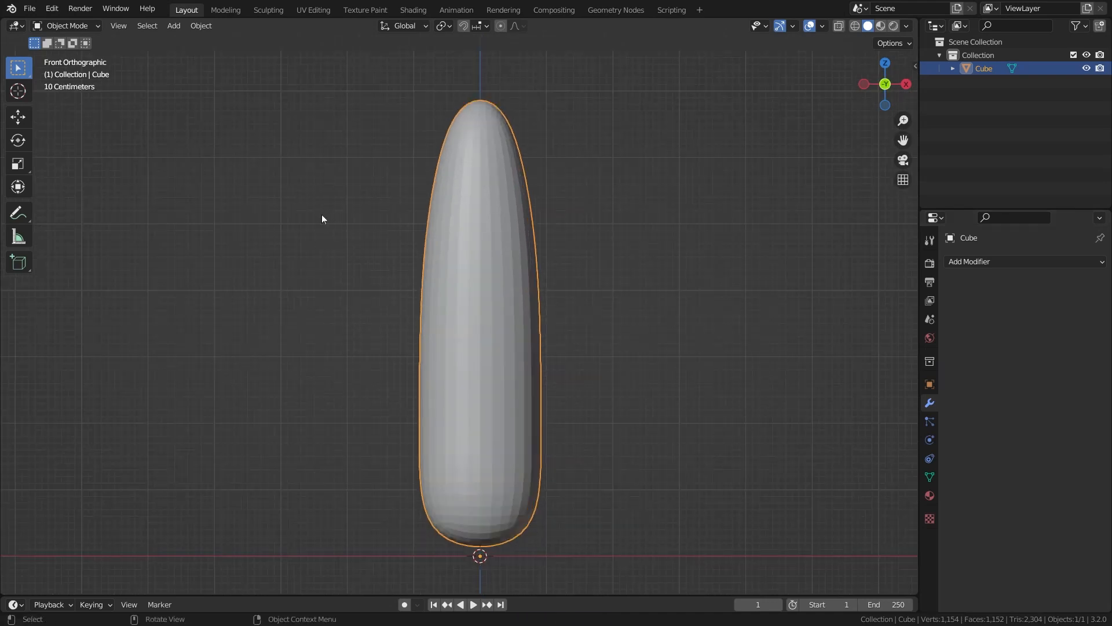
scroll(308, 261, "down", 3)
middle_click_drag(365, 281, 347, 295)
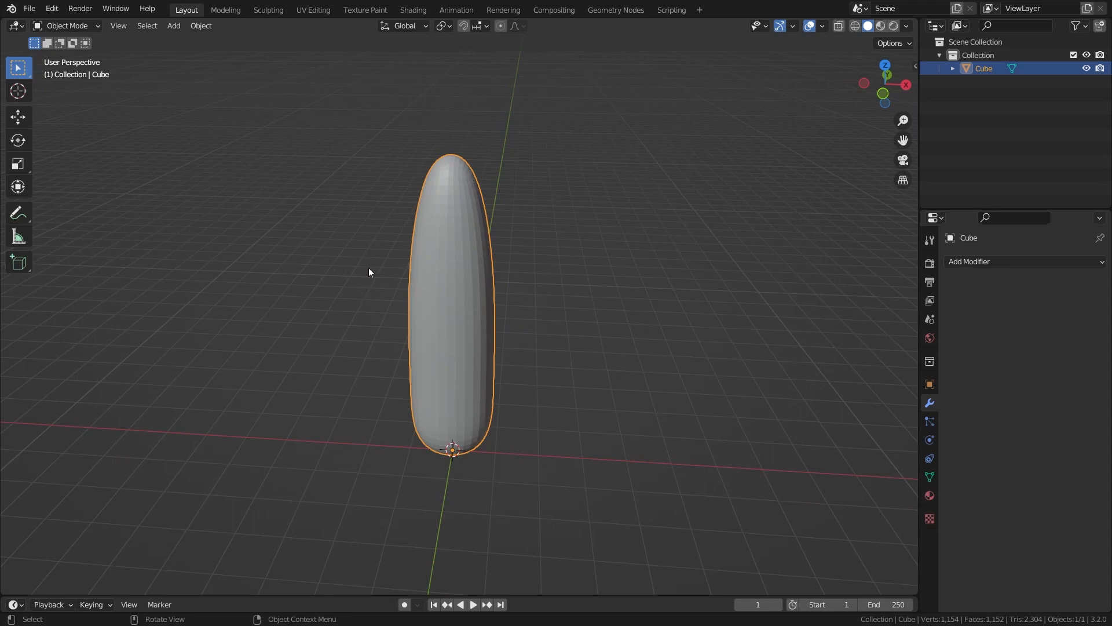
Step: Paste the copied lumpy loq mesh into the scene
middle_click_drag(369, 268, 365, 232)
key("ctrl+v")
key("KP_1")
key("KP_Decimal")
middle_click_drag(610, 205, 509, 284)
key("KP_1")
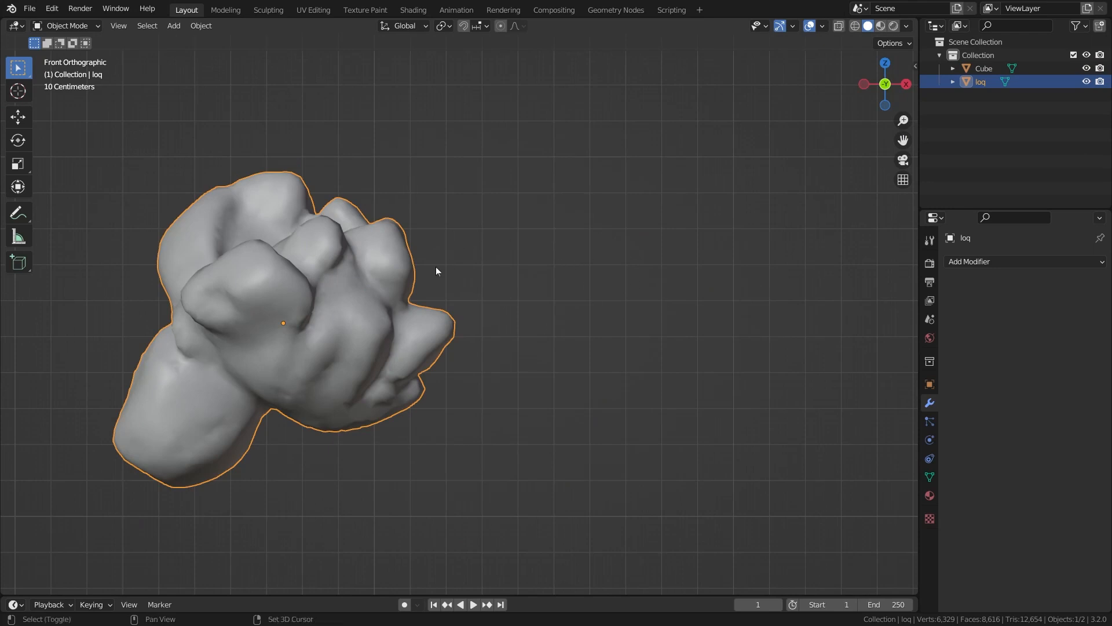
Step: Duplicate the loq mesh and move the copy along the X axis so it stands beside the original
key("shift+d")
key("x")
left_click(830, 266)
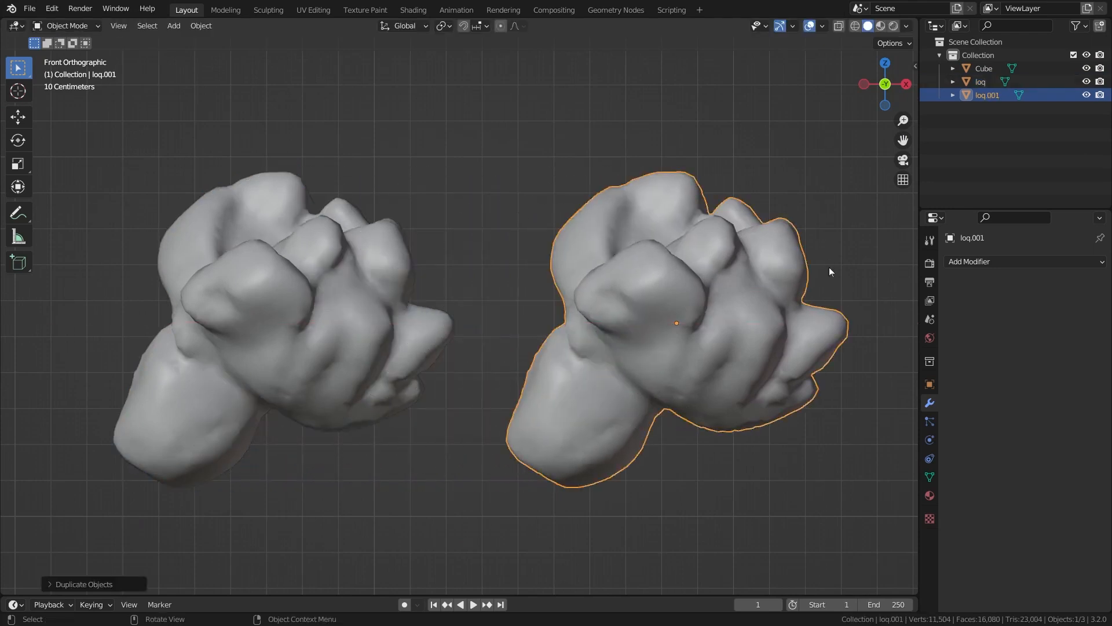
key("Home")
scroll(580, 205, "up", 1)
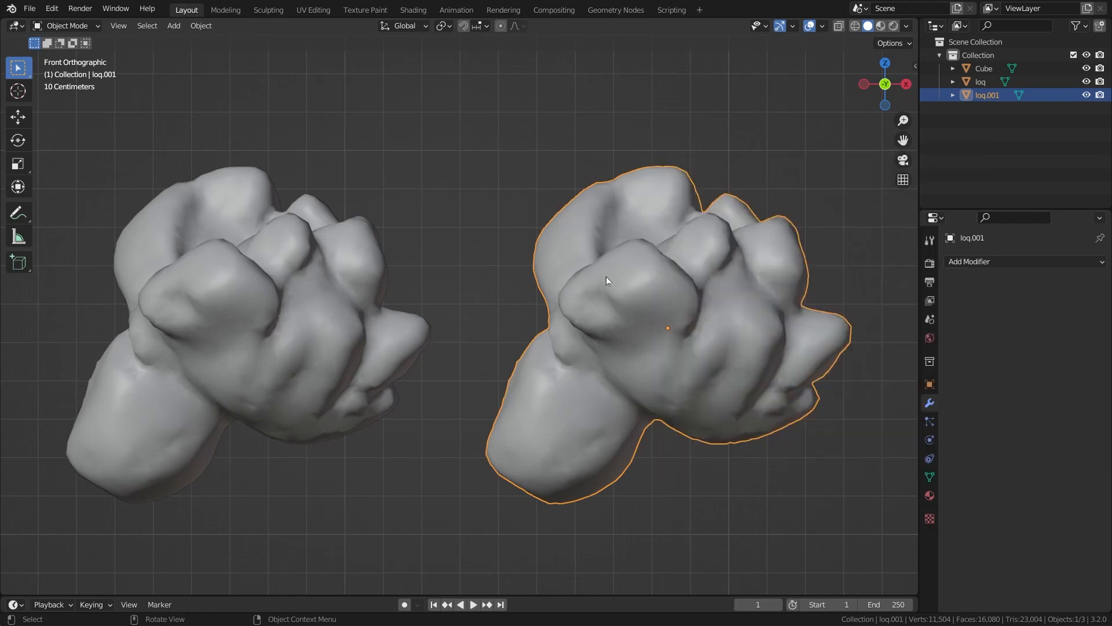
middle_click_drag(606, 276, 589, 331)
scroll(589, 331, "up", 3)
middle_click_drag(621, 281, 860, 147)
left_click(889, 89)
key("KP_7")
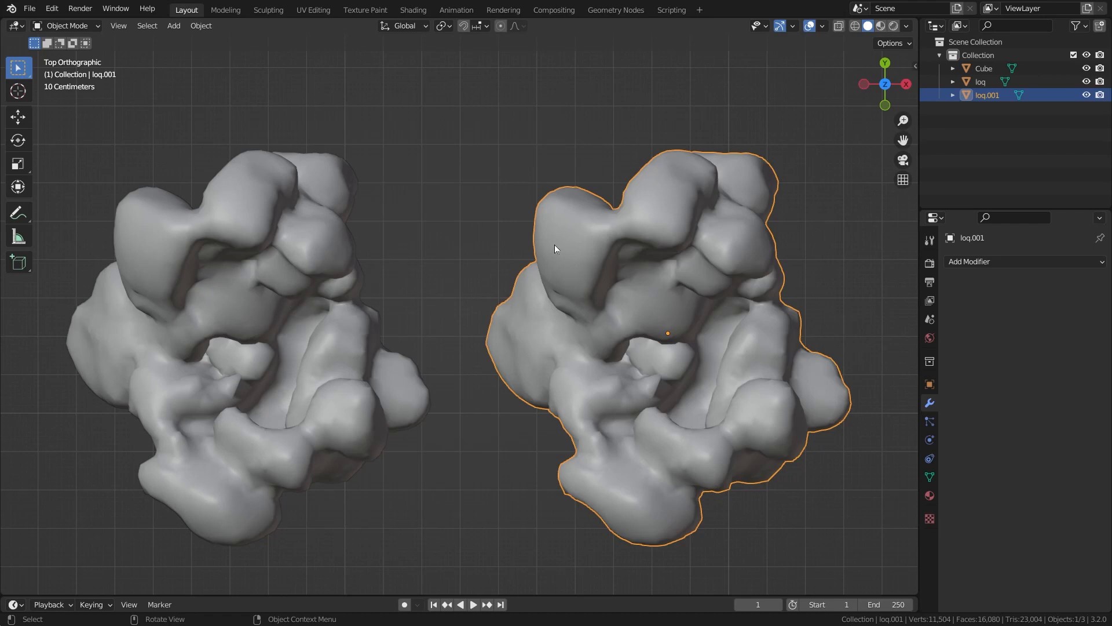
key("Tab")
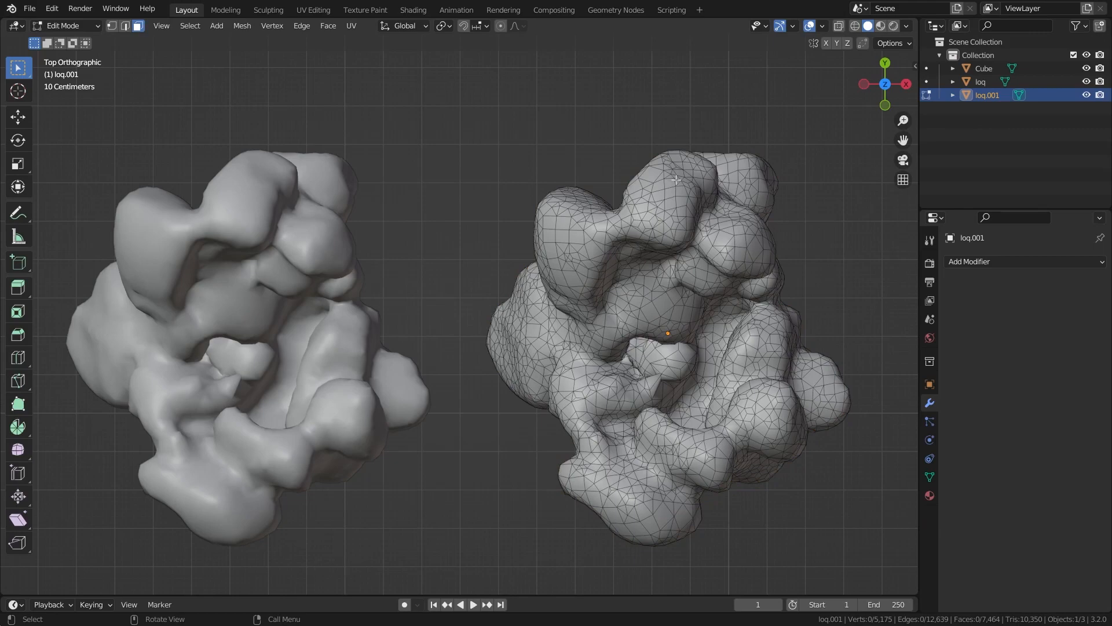
key("1")
left_click(676, 179)
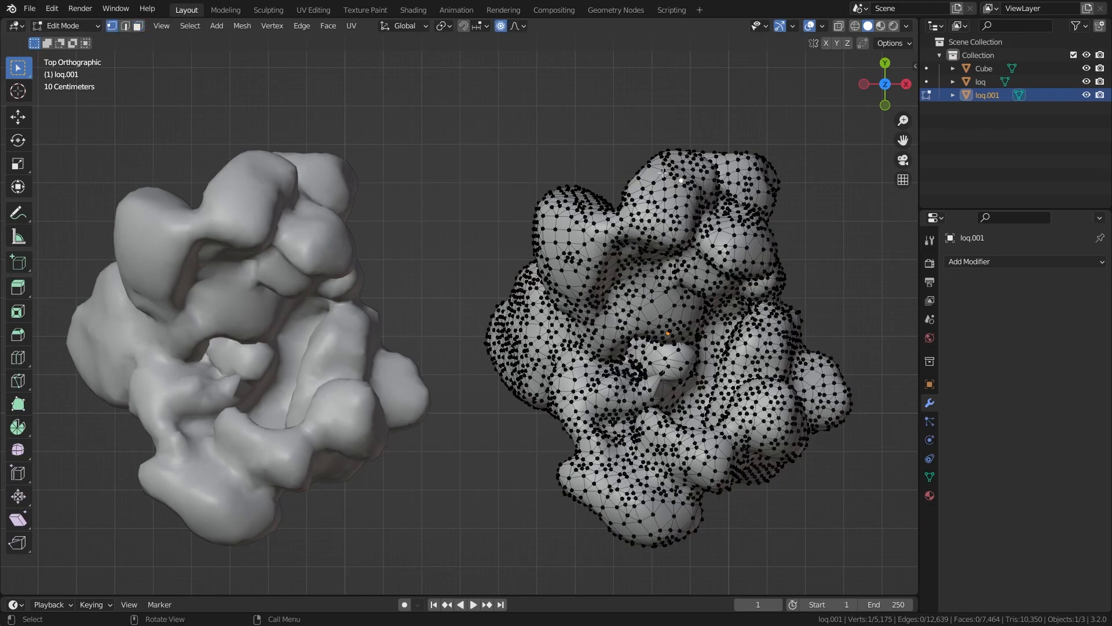
key("g")
key("Escape")
key("Tab")
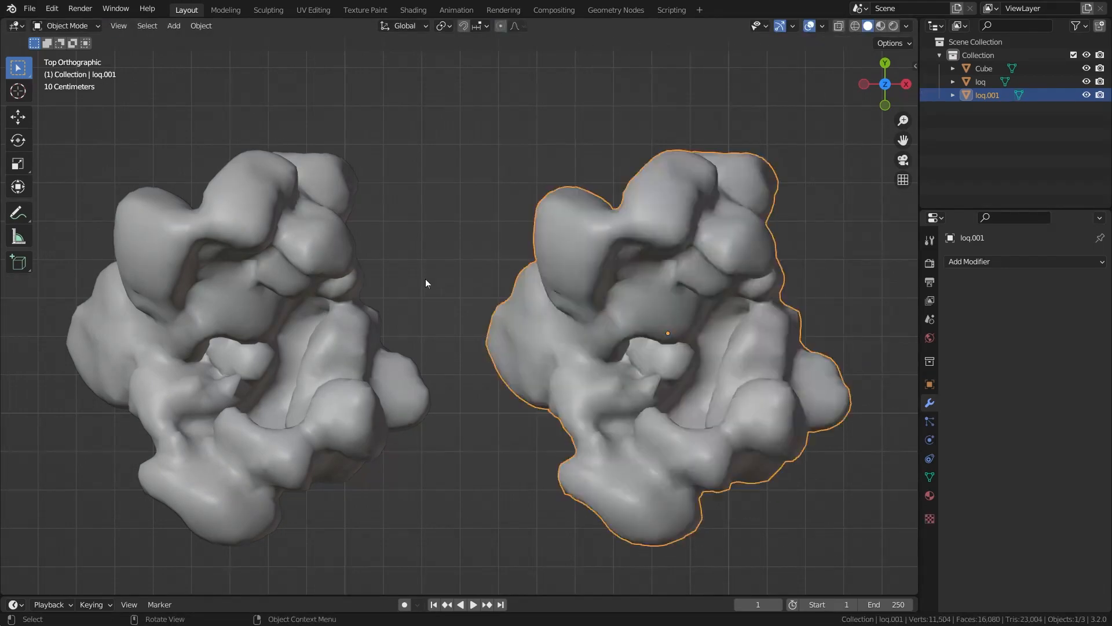
Step: Add a Cast modifier with the Sphere shape to the duplicated loq mesh and set its factor to 1
middle_click_drag(426, 283, 285, 268)
middle_click_drag(399, 256, 389, 274)
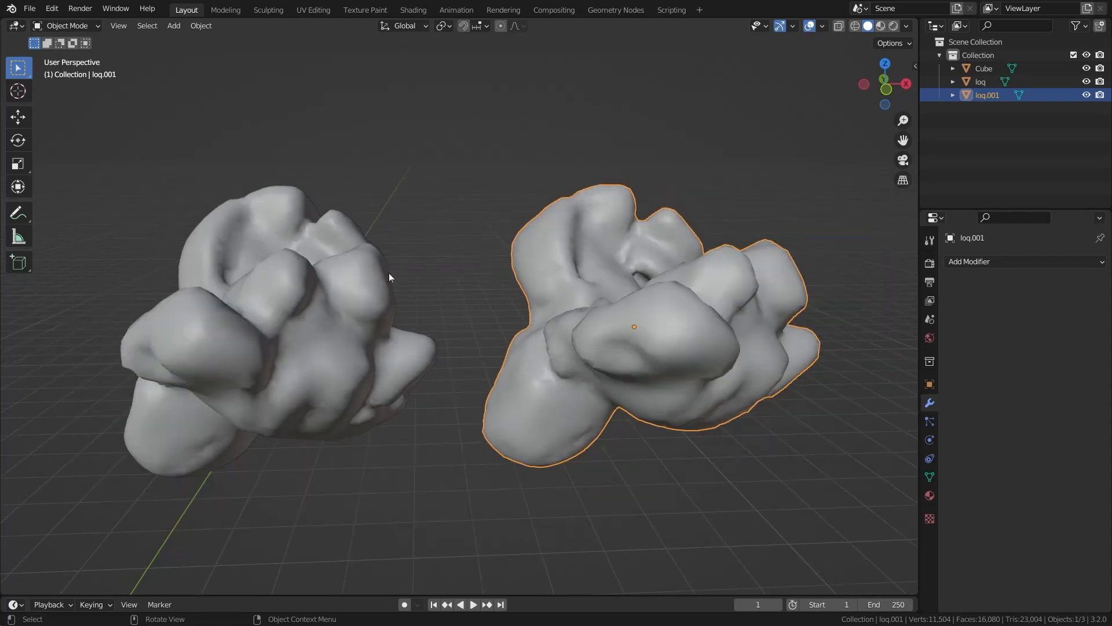
key("KP_1")
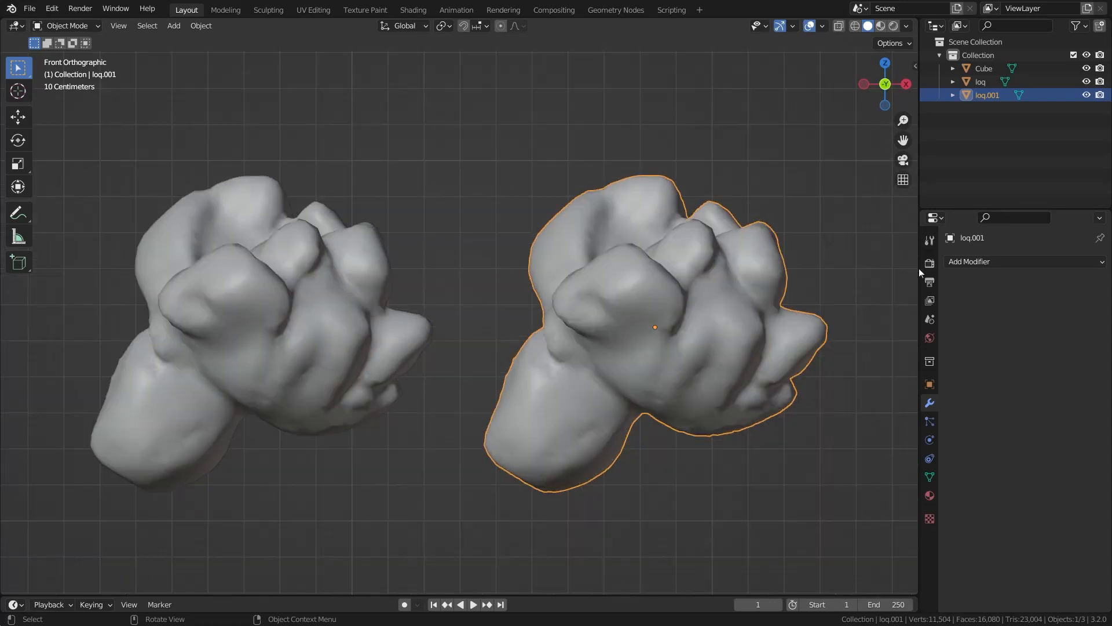
left_click(959, 262)
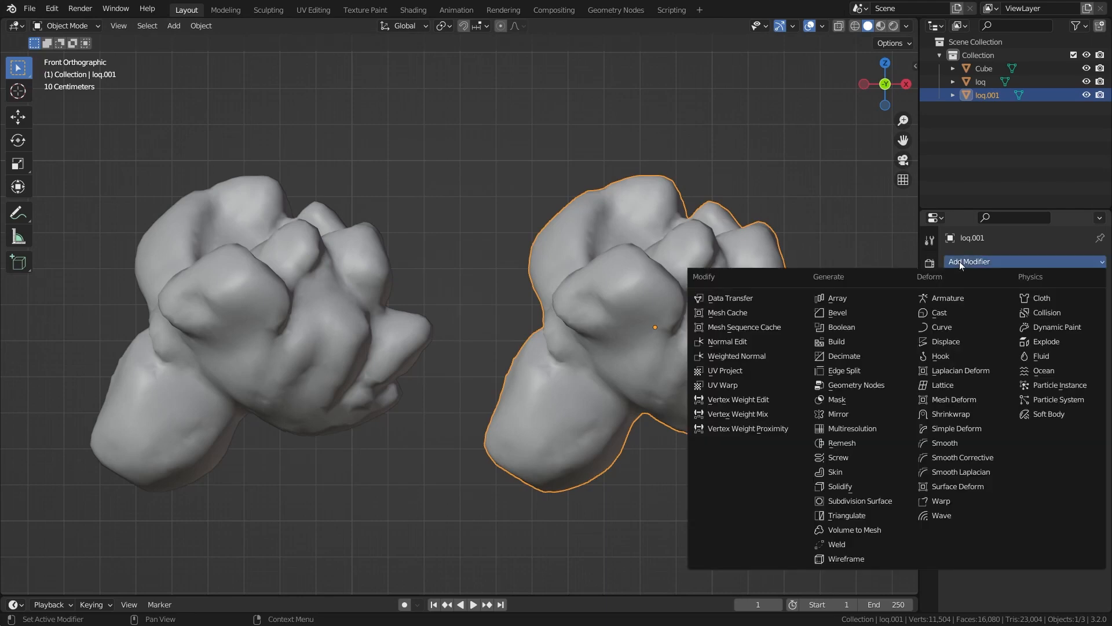
left_click(944, 312)
left_click(1028, 335)
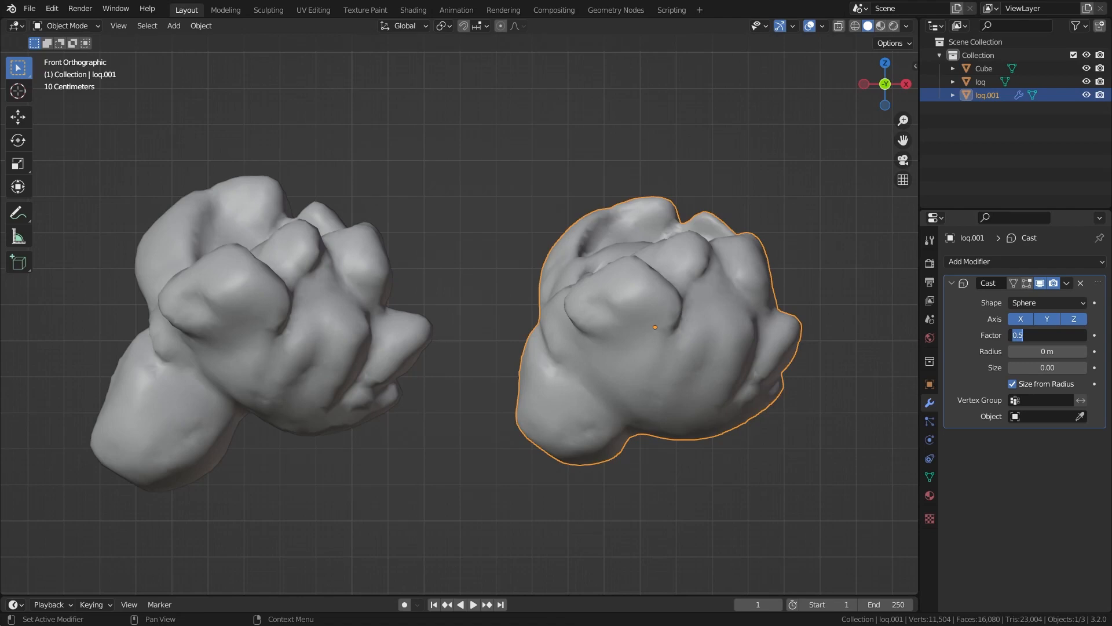
type("1")
key("Return")
middle_click_drag(666, 338, 676, 373)
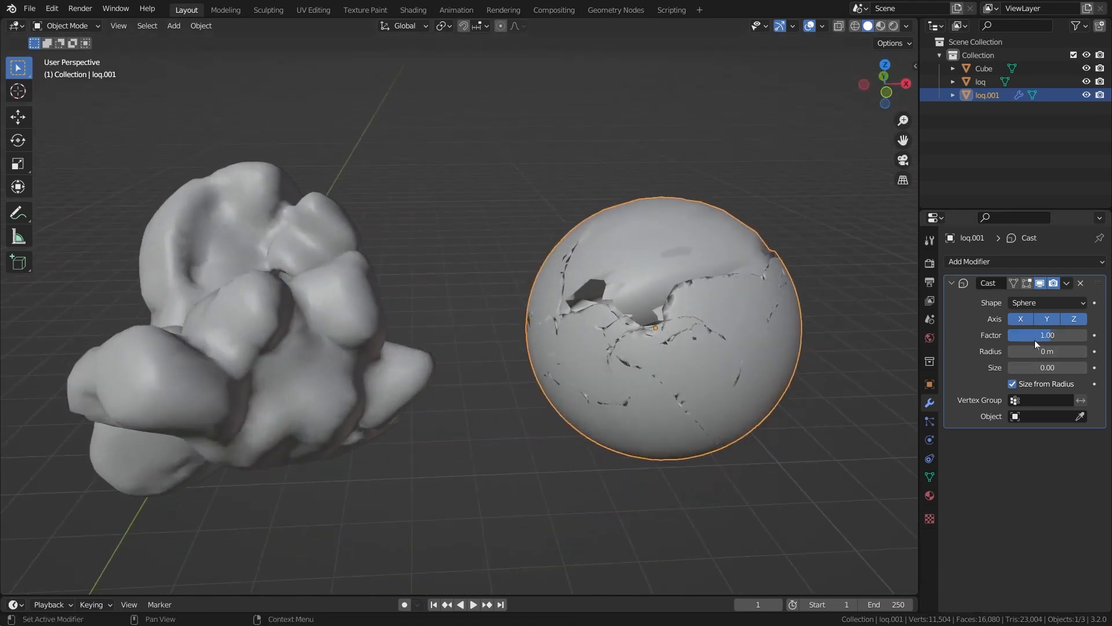
mouse_move(1042, 335)
left_mouse_down()
mouse_move(1008, 335)
mouse_move(1052, 335)
mouse_move(1042, 335)
left_mouse_up()
Step: Turn off the Cast modifier's viewport display on the duplicated mesh
mouse_move(637, 339)
middle_mouse_down()
mouse_move(541, 339)
mouse_move(637, 342)
middle_mouse_up()
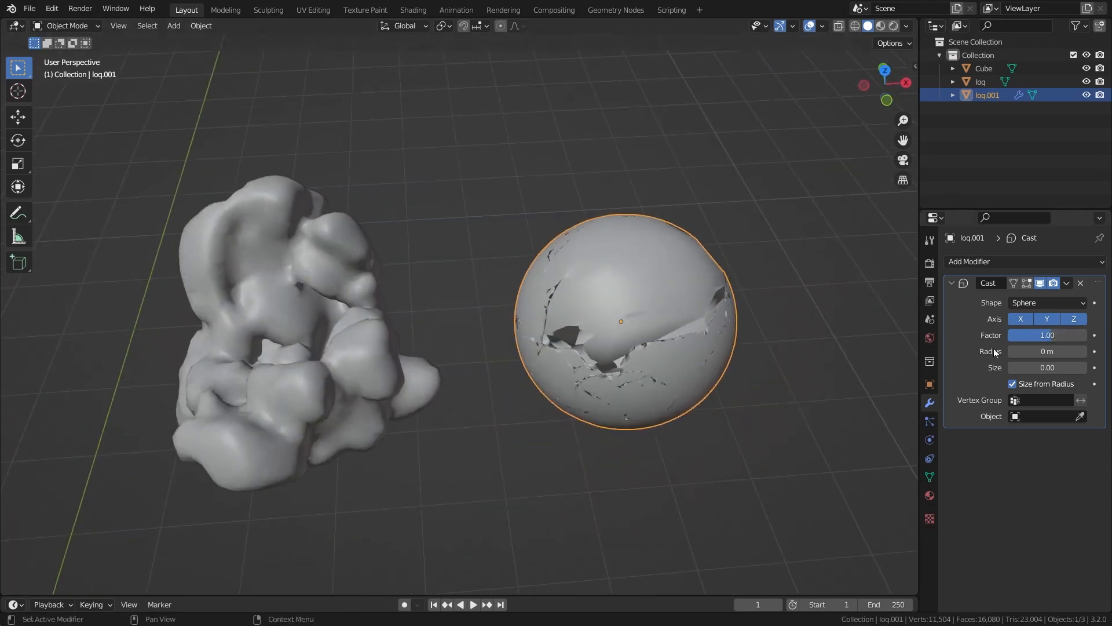
middle_click_drag(746, 336, 591, 260)
left_click(1040, 282)
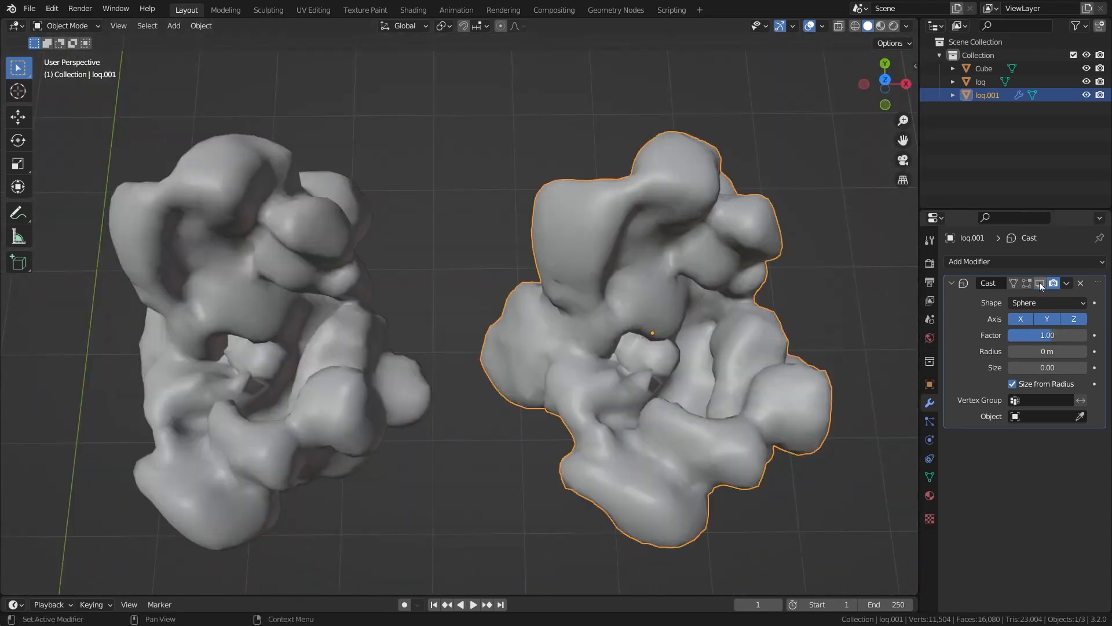
scroll(627, 306, "down", 2)
middle_click_drag(627, 306, 615, 264)
Step: Switch the duplicate to Sculpt Mode and choose the Smooth brush with a radius of 139 px
key("ctrl+Tab")
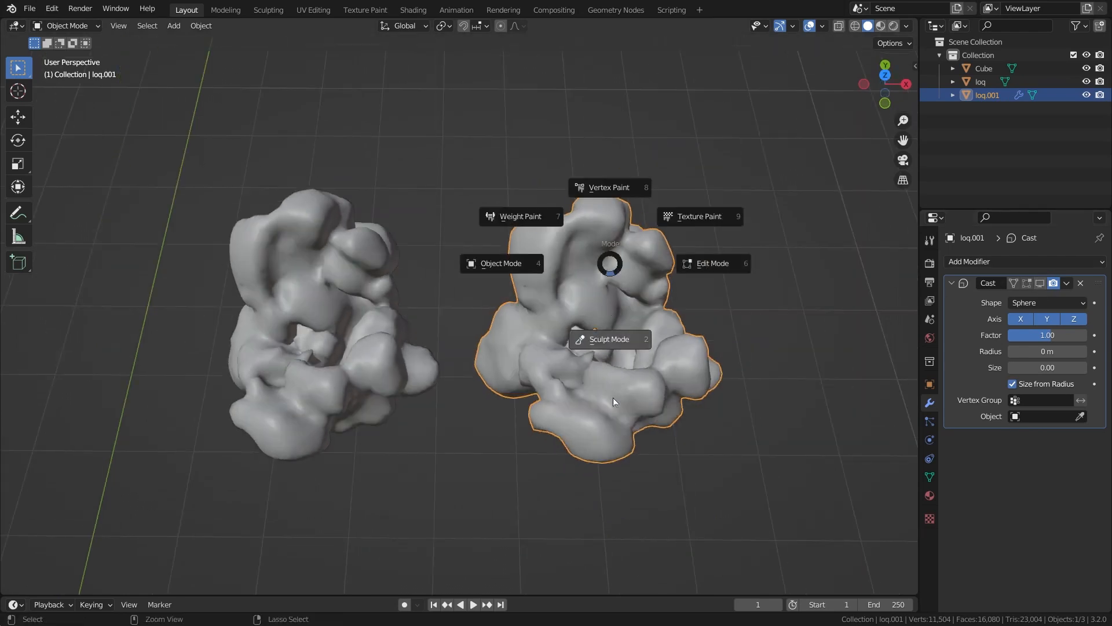
left_click(613, 397)
scroll(612, 346, "down", 2)
middle_click_drag(612, 346, 536, 304)
key("f")
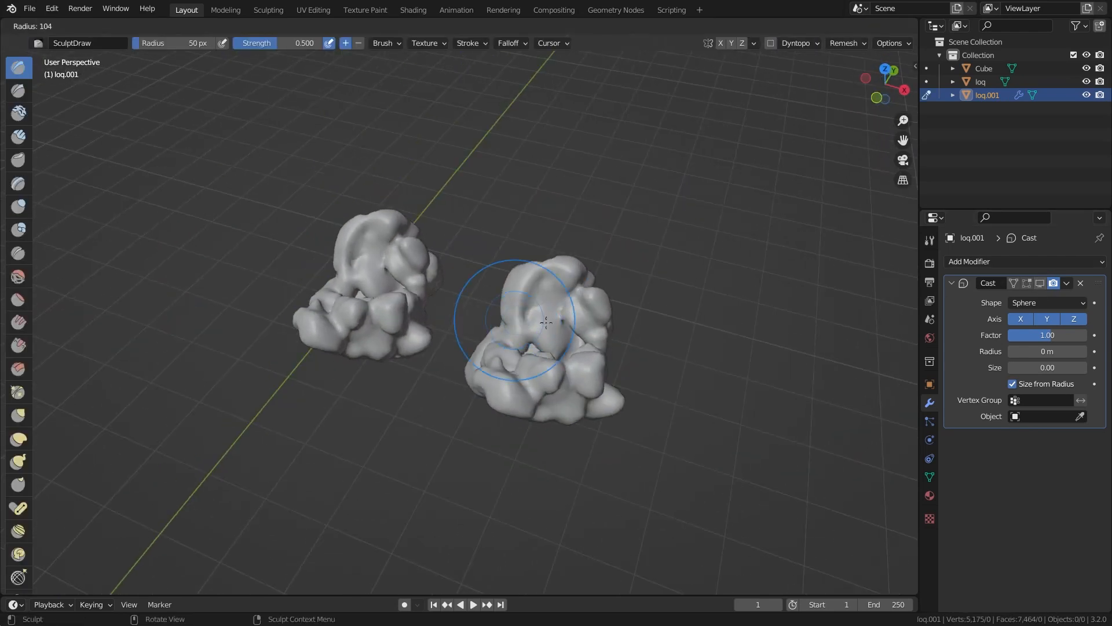
left_click(548, 329)
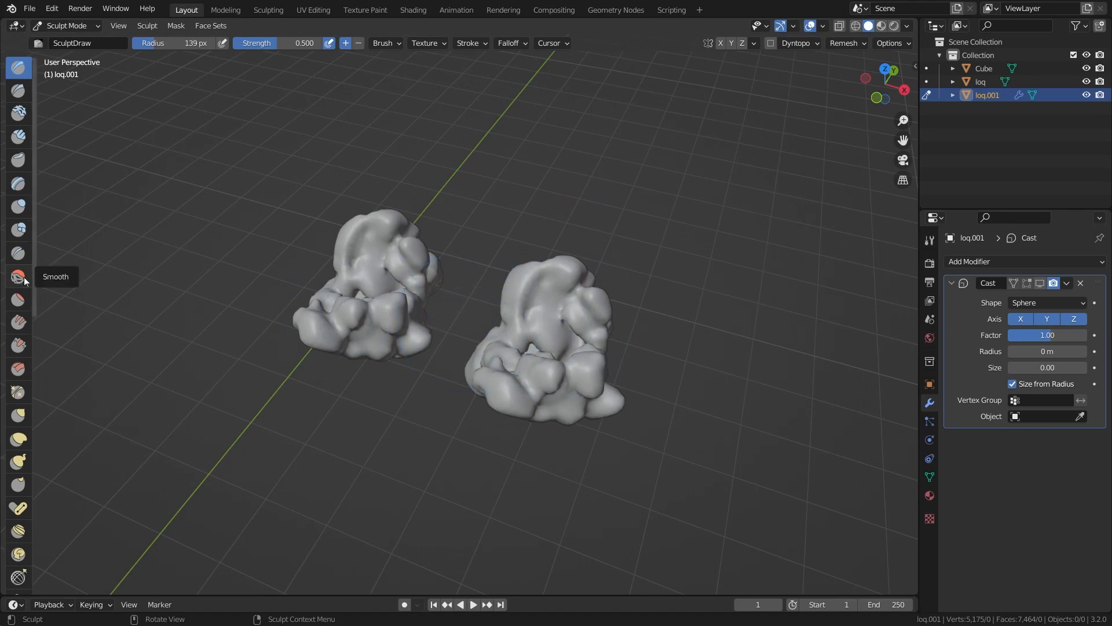
left_click(24, 278)
scroll(608, 325, "up", 2)
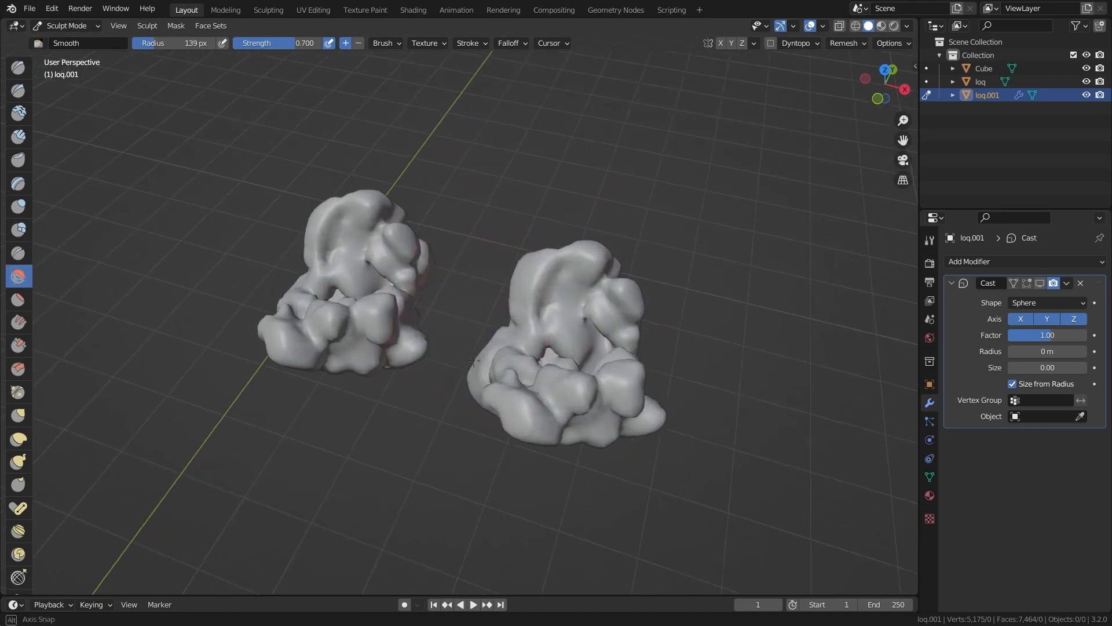
Step: Smooth out the lumps and folds all around the duplicated mesh with the Smooth brush at strength 0.700
middle_click_drag(597, 319, 612, 337)
mouse_move(597, 339)
left_mouse_down()
mouse_move(629, 336)
mouse_move(585, 352)
mouse_move(637, 400)
mouse_move(652, 392)
left_mouse_up()
middle_click_drag(637, 400, 589, 328)
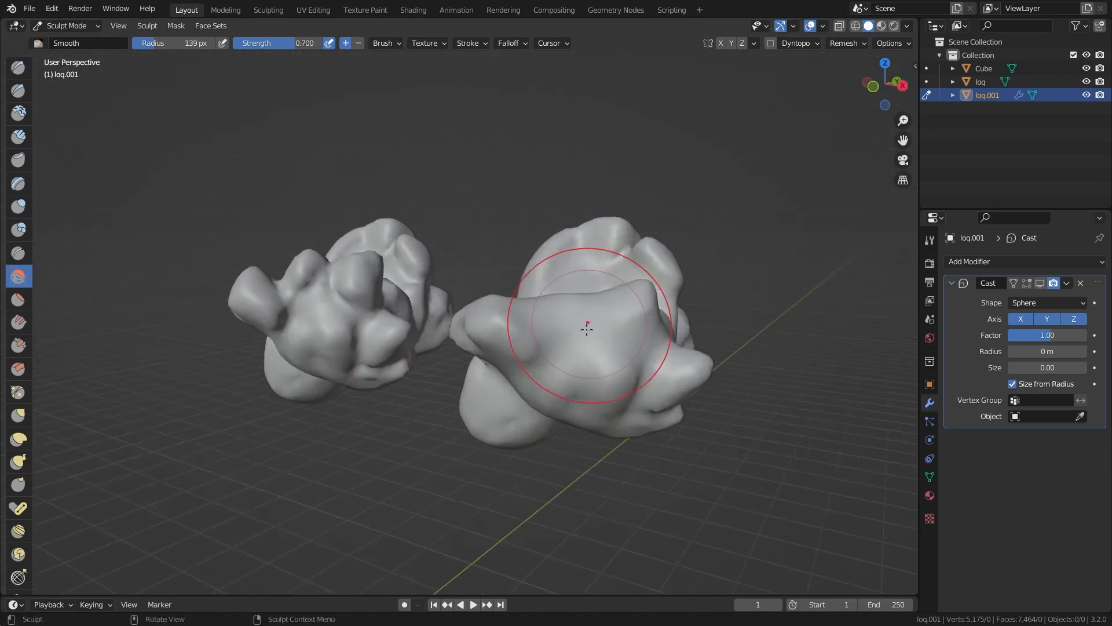
mouse_move(589, 328)
left_mouse_down()
mouse_move(638, 356)
mouse_move(649, 344)
left_mouse_up()
mouse_move(646, 348)
middle_mouse_down()
mouse_move(635, 361)
mouse_move(464, 367)
middle_mouse_up()
mouse_move(460, 367)
left_mouse_down()
mouse_move(535, 278)
mouse_move(510, 316)
left_mouse_up()
mouse_move(510, 317)
middle_mouse_down()
mouse_move(429, 342)
mouse_move(353, 329)
middle_mouse_up()
left_click_drag(354, 330, 377, 385)
mouse_move(377, 391)
middle_mouse_down()
mouse_move(437, 423)
mouse_move(565, 342)
middle_mouse_up()
mouse_move(529, 377)
left_mouse_down()
mouse_move(443, 365)
mouse_move(417, 311)
left_mouse_up()
mouse_move(417, 311)
middle_mouse_down()
mouse_move(477, 303)
mouse_move(455, 278)
middle_mouse_up()
mouse_move(454, 278)
left_mouse_down()
mouse_move(483, 213)
mouse_move(421, 241)
left_mouse_up()
middle_click_drag(351, 279, 407, 338)
mouse_move(400, 342)
left_mouse_down()
mouse_move(359, 347)
mouse_move(332, 308)
left_mouse_up()
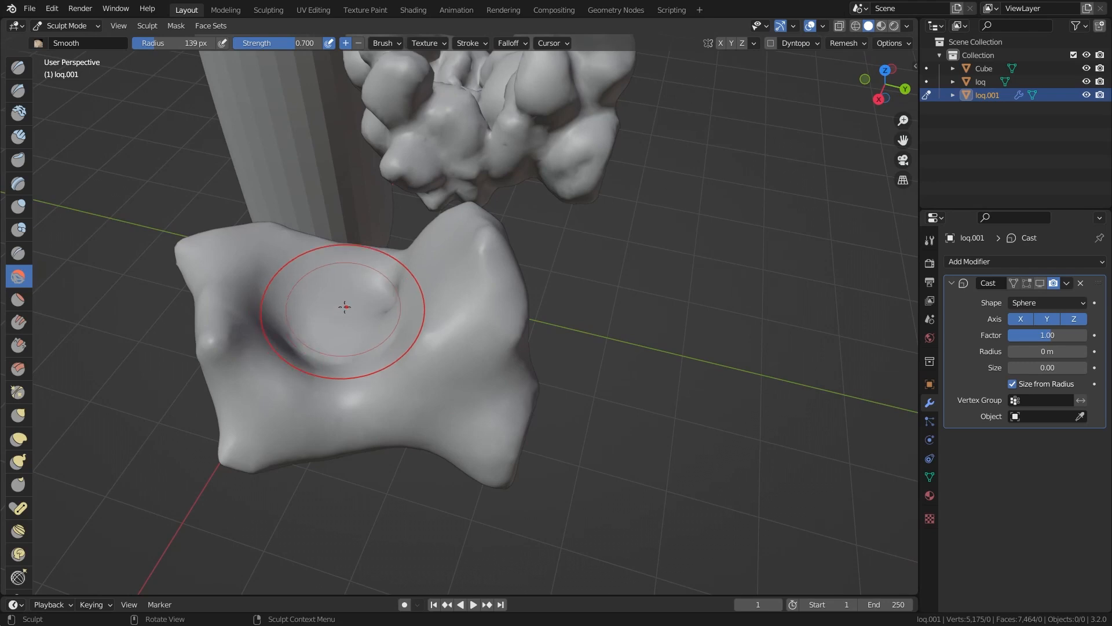
mouse_move(345, 307)
middle_mouse_down()
mouse_move(278, 372)
mouse_move(422, 328)
middle_mouse_up()
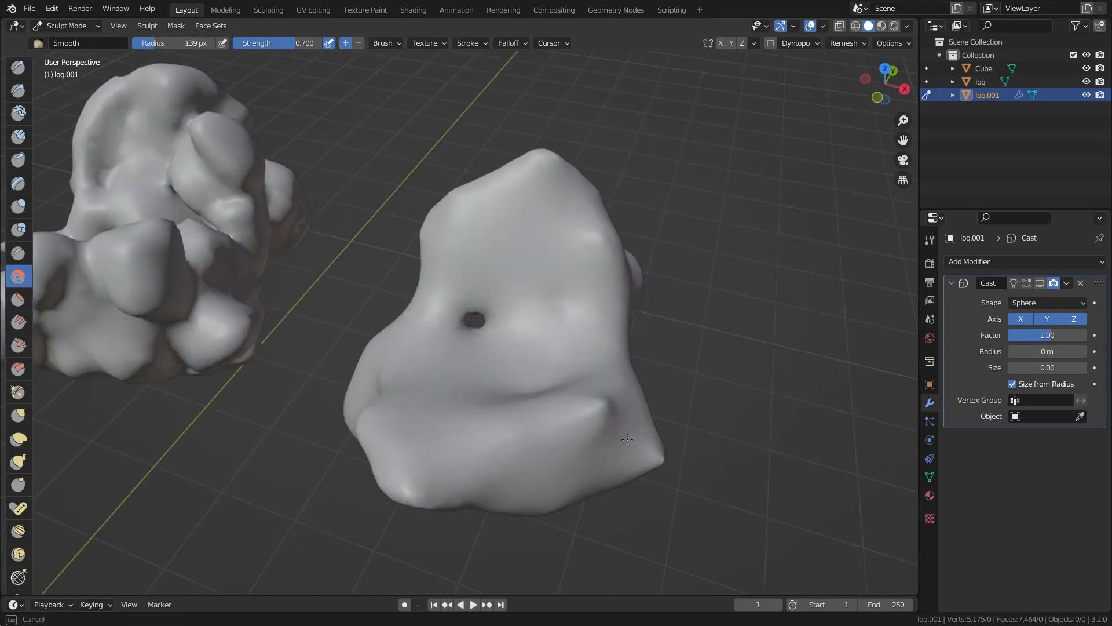
Step: Return to Object Mode and turn the Cast modifier's viewport display on to inspect the smoothed mesh as a sphere
middle_click_drag(628, 468, 71, 27)
left_click(70, 26)
left_click(71, 40)
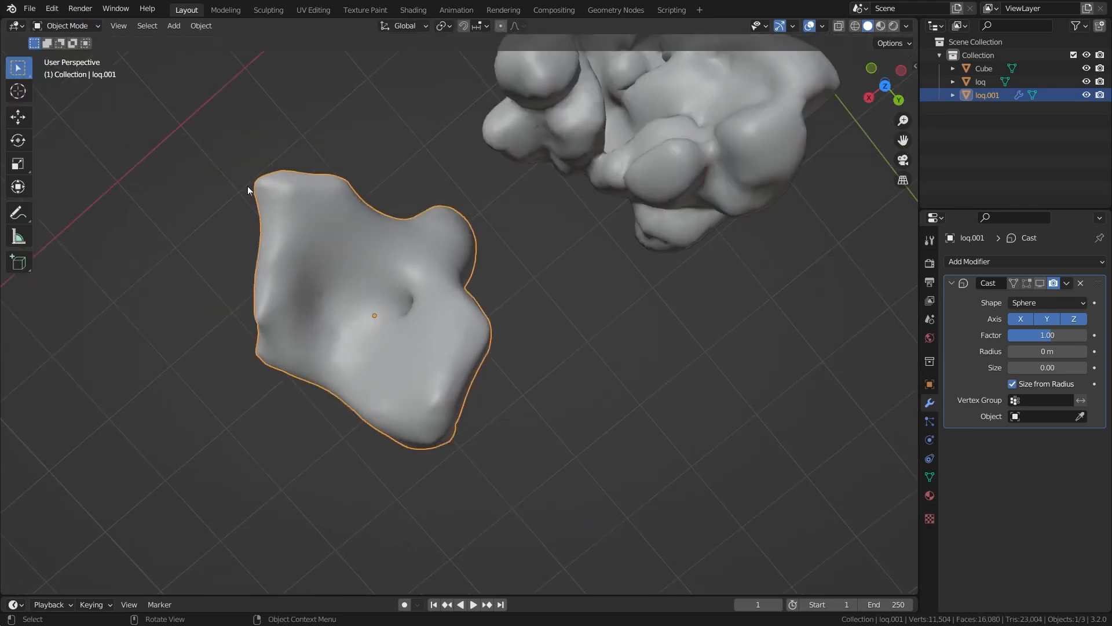
middle_click_drag(248, 186, 388, 226)
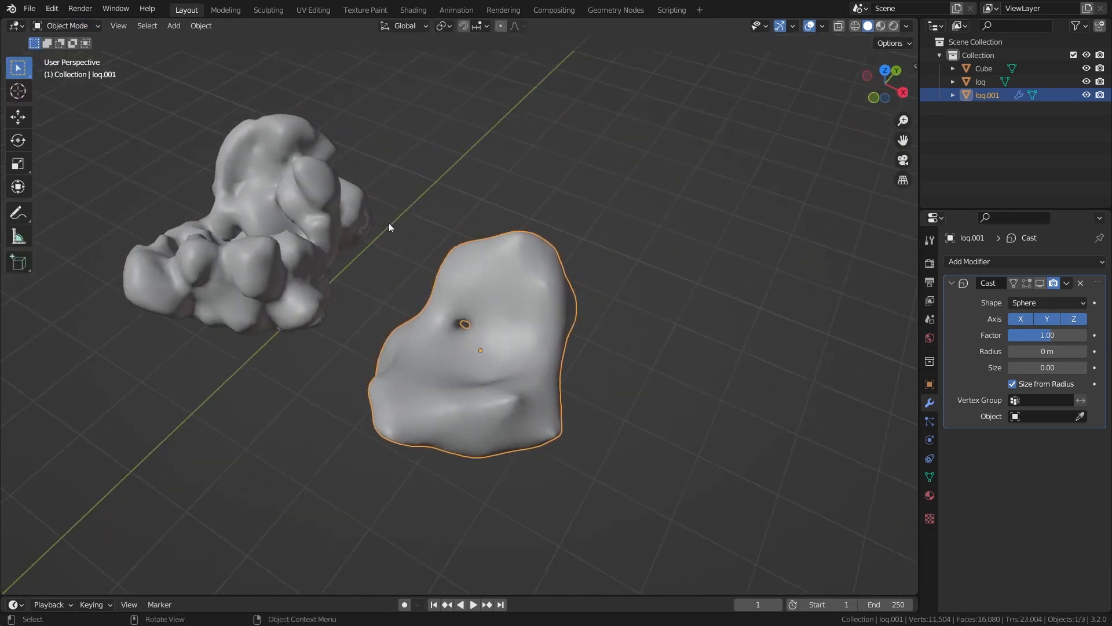
left_click(1040, 283)
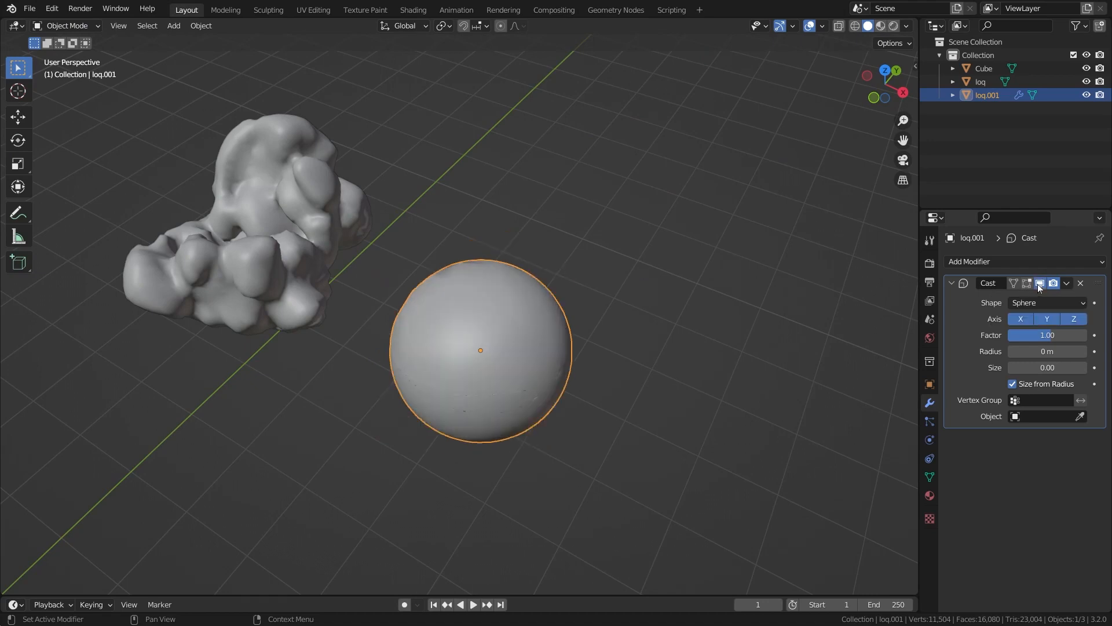
middle_click_drag(486, 324, 515, 250)
scroll(424, 322, "up", 4)
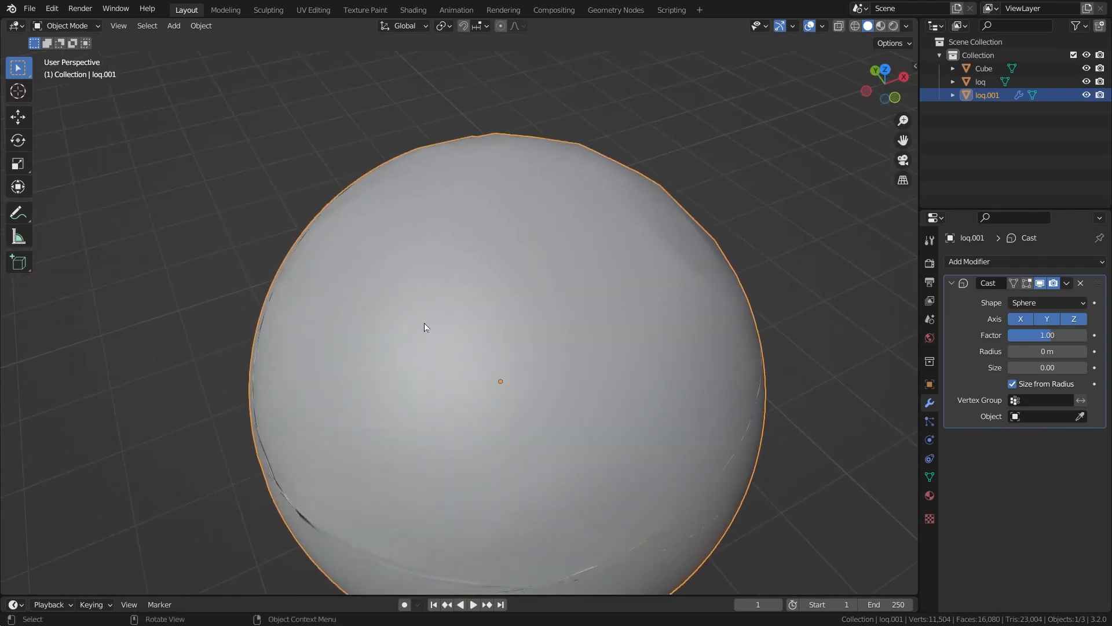
scroll(429, 278, "down", 5)
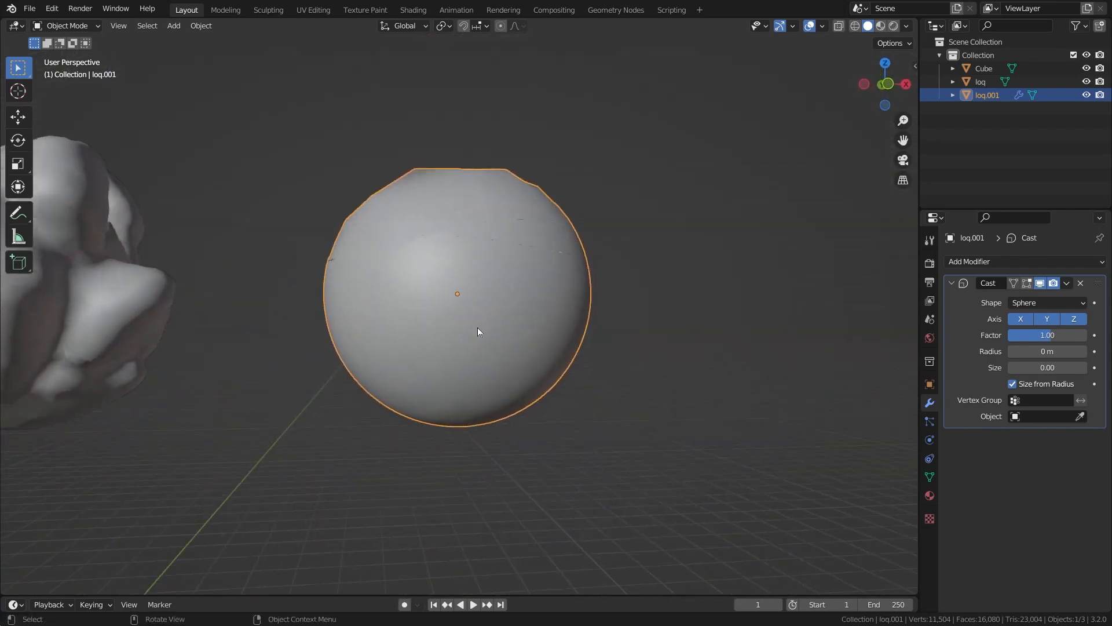
Step: In Sculpt Mode, turn off the Cast modifier's viewport display and smooth the duplicate's surface further
middle_click_drag(477, 328, 479, 371, "shift")
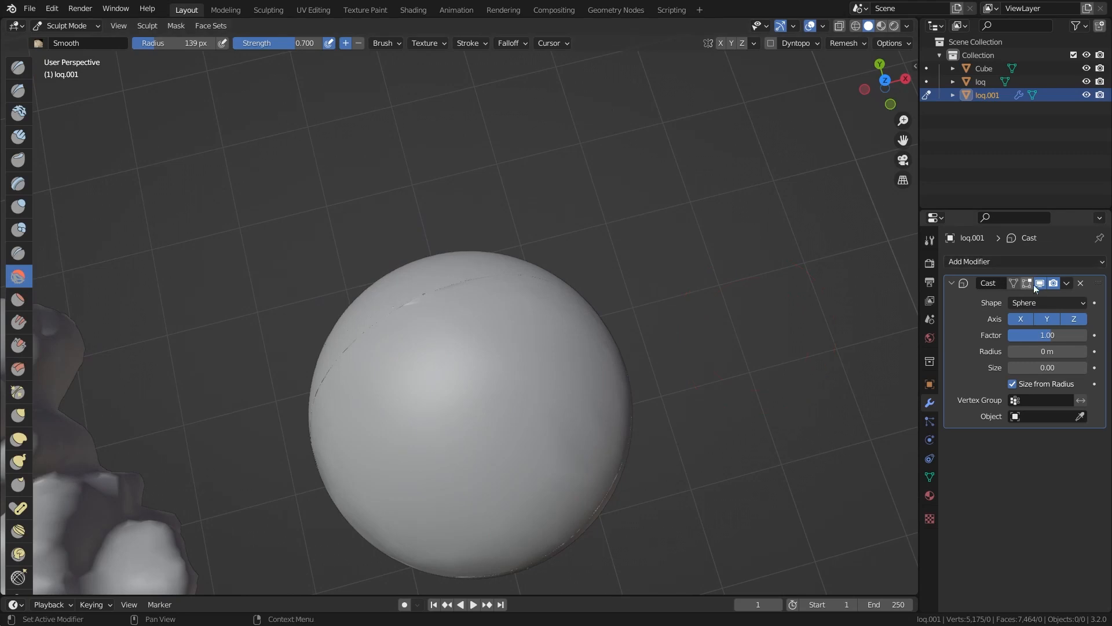
left_click(1040, 283)
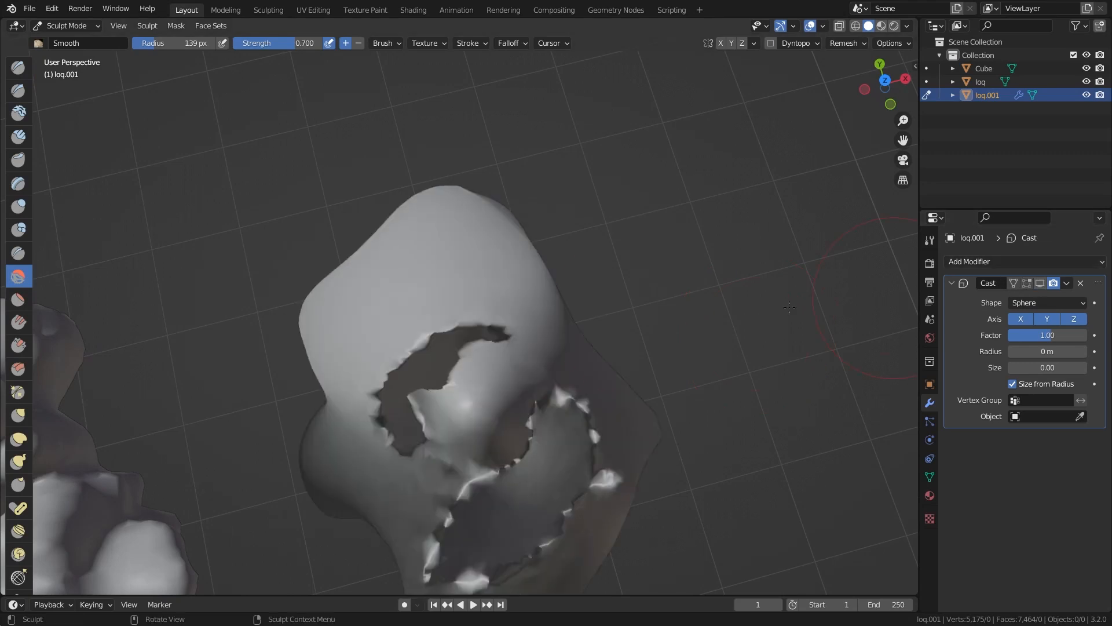
mouse_move(579, 336)
middle_mouse_down()
mouse_move(601, 351)
mouse_move(633, 336)
middle_mouse_up()
left_click_drag(633, 336, 620, 347)
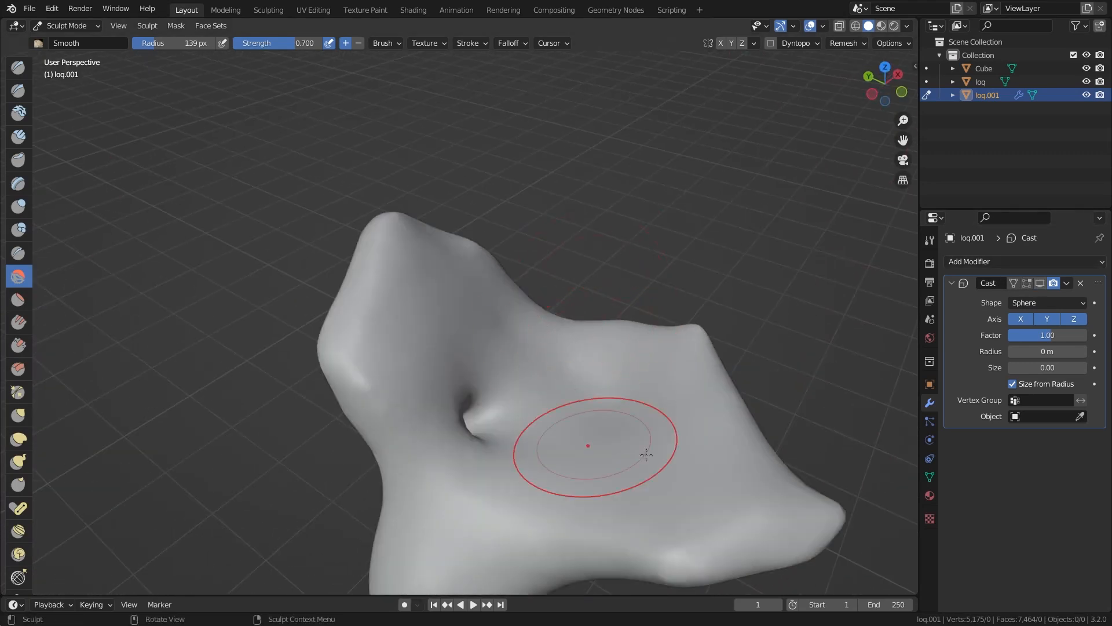
left_click(18, 67)
mouse_move(510, 373)
middle_mouse_down()
mouse_move(509, 348)
mouse_move(456, 459)
mouse_move(510, 458)
mouse_move(497, 334)
mouse_move(527, 305)
mouse_move(322, 247)
mouse_move(410, 427)
mouse_move(558, 469)
mouse_move(474, 305)
mouse_move(573, 329)
mouse_move(522, 354)
middle_mouse_up()
Step: Go back to Object Mode and show the Cast modifier's effect on the further smoothed mesh
left_click(85, 26)
left_click(70, 40)
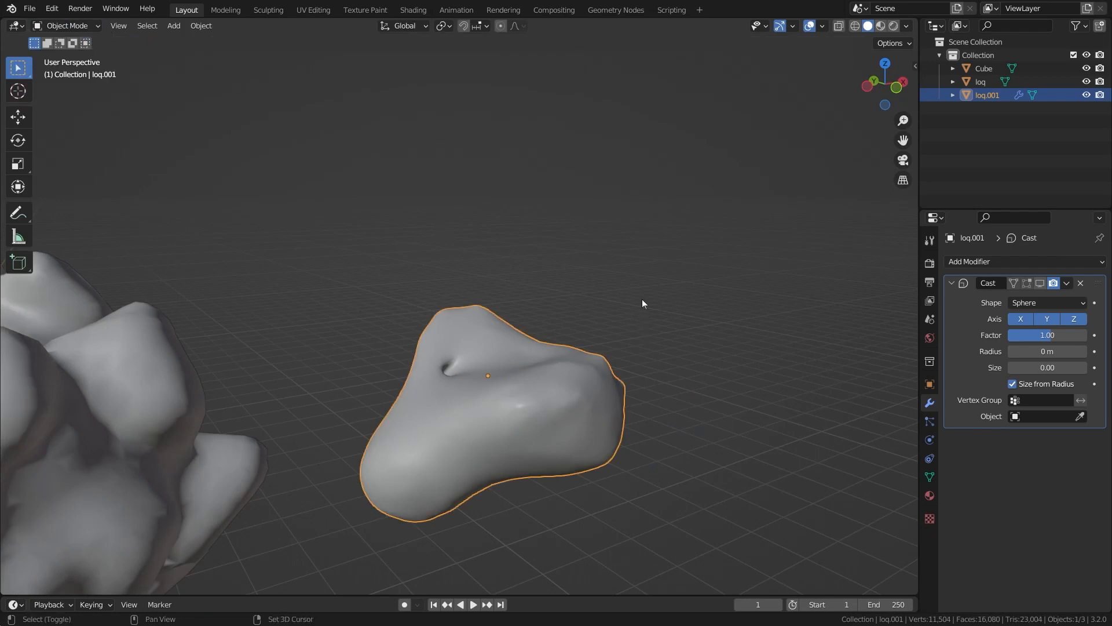
middle_click_drag(642, 299, 637, 256, "shift")
left_click(1040, 283)
Step: Set the Cast modifier's factor to 1 and apply the modifier to the spherical duplicate loq.001
middle_click_drag(452, 305, 596, 297)
scroll(599, 283, "up", 1)
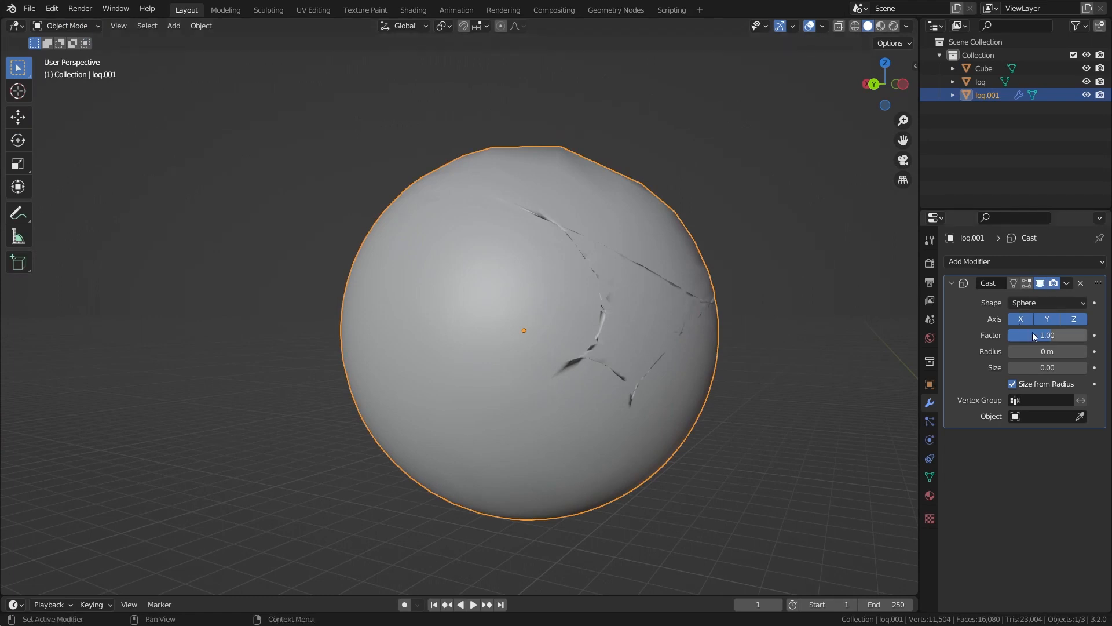
left_click_drag(1047, 335, 1046, 335)
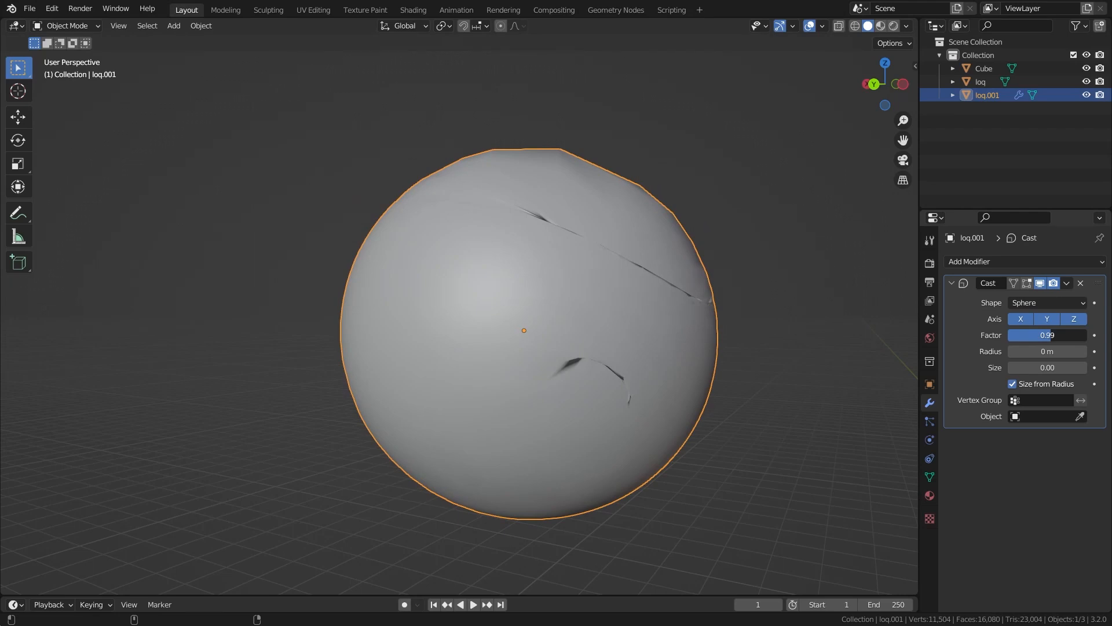
middle_click_drag(631, 247, 695, 266)
left_click(1046, 335)
type("11")
key("Return")
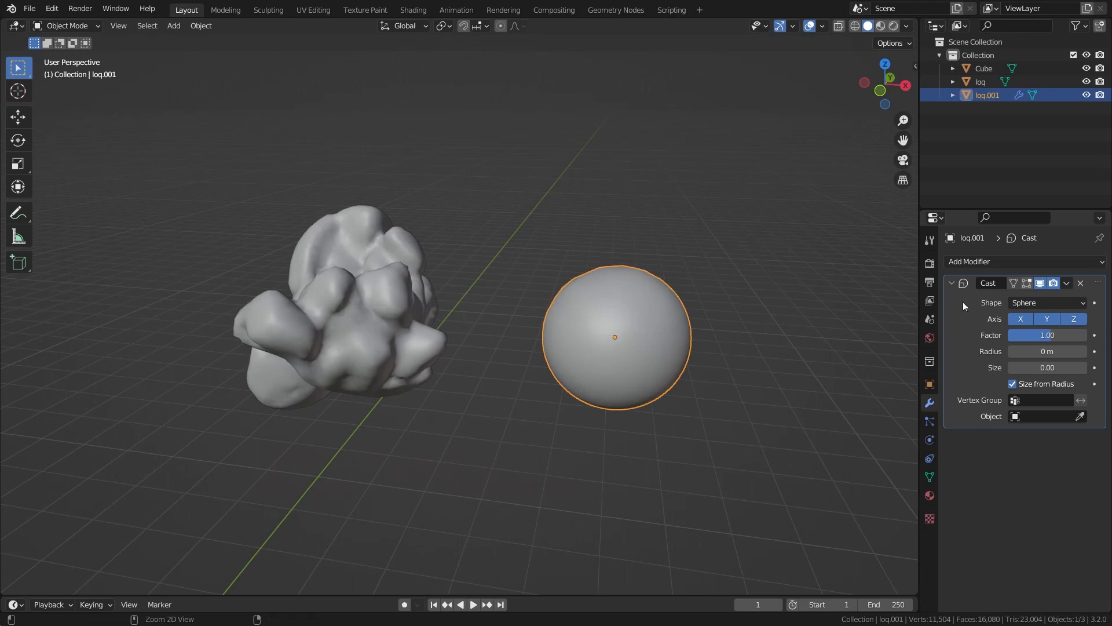
key("ctrl+a")
middle_click_drag(782, 301, 437, 270)
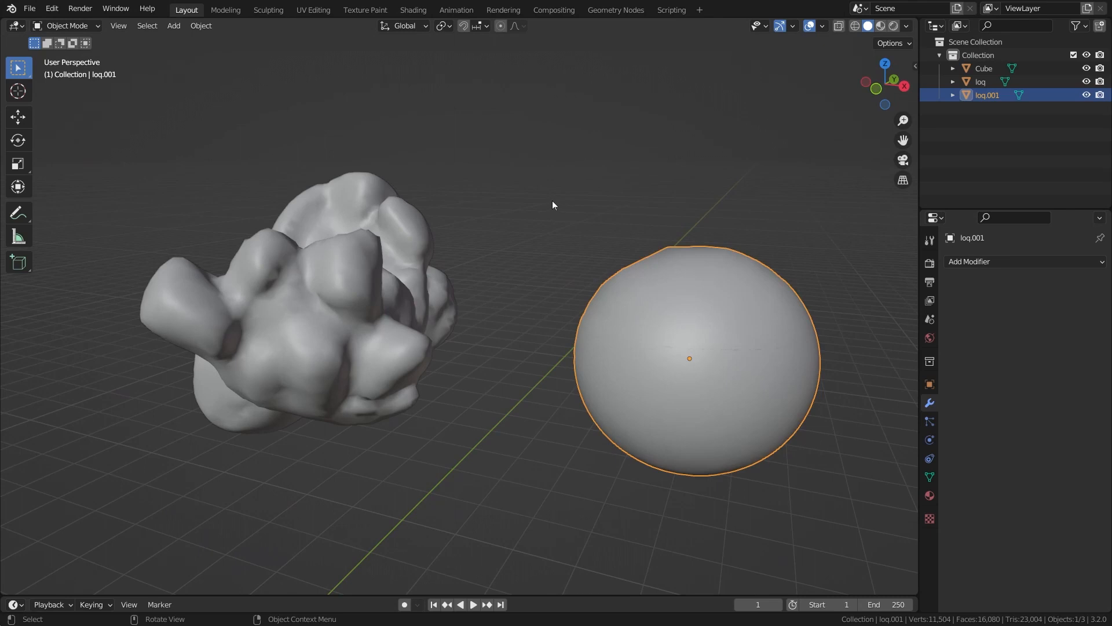
Step: Sketch an annotation arrow from the sphere to the lumpy mesh, erase it and return to the Select tool
left_click(18, 213)
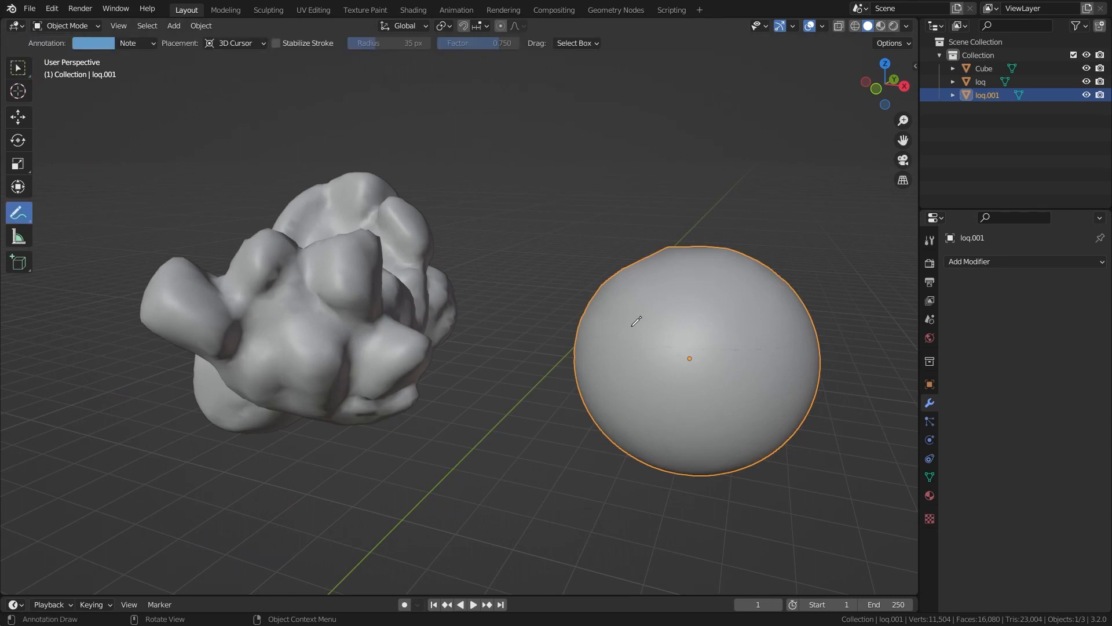
mouse_move(631, 321)
left_mouse_down()
mouse_move(427, 212)
mouse_move(447, 253)
left_mouse_up()
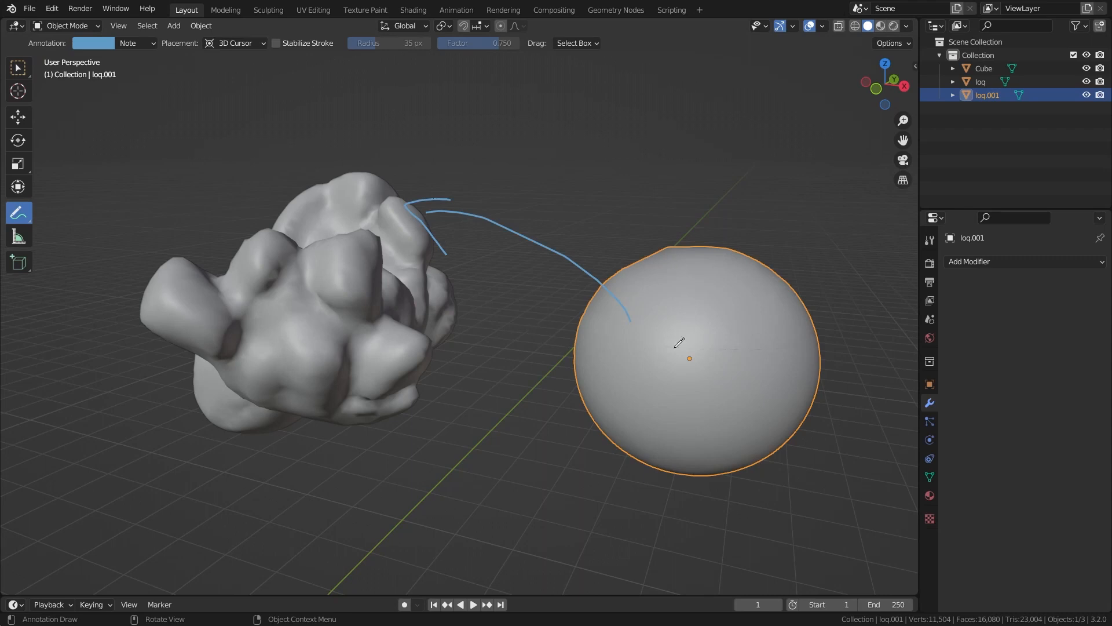
mouse_move(658, 319)
left_mouse_down("ctrl")
mouse_move(492, 221)
mouse_move(428, 223)
left_mouse_up("ctrl")
key("w")
Step: Enlarge the timeline area and change it to the Geometry Node Editor
left_click_drag(600, 592, 601, 581)
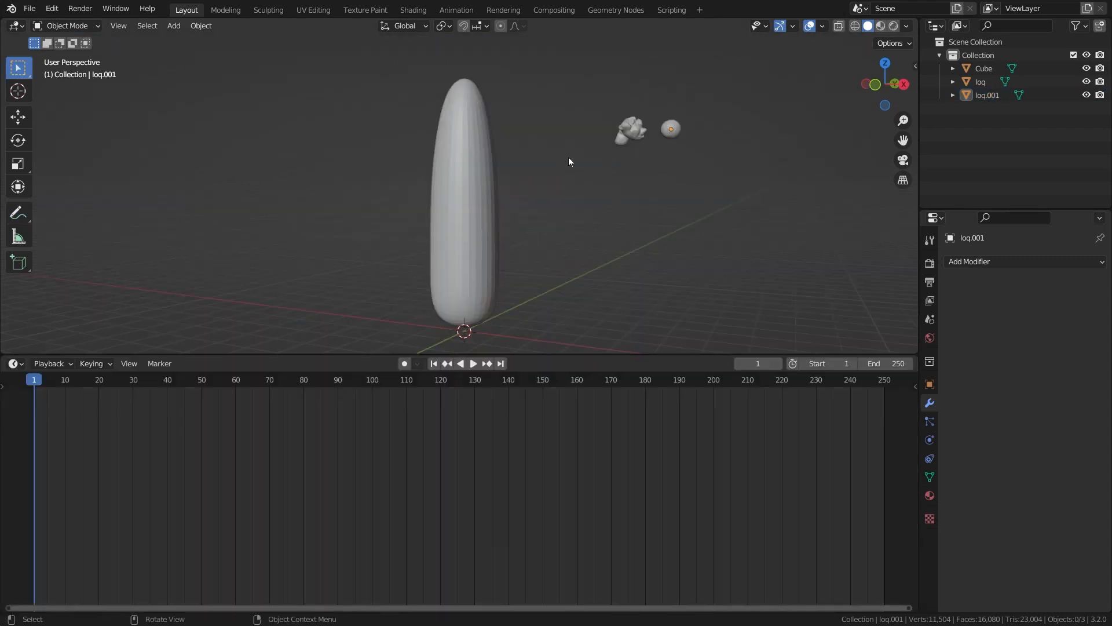
middle_click_drag(569, 161, 614, 278)
scroll(614, 278, "up", 3)
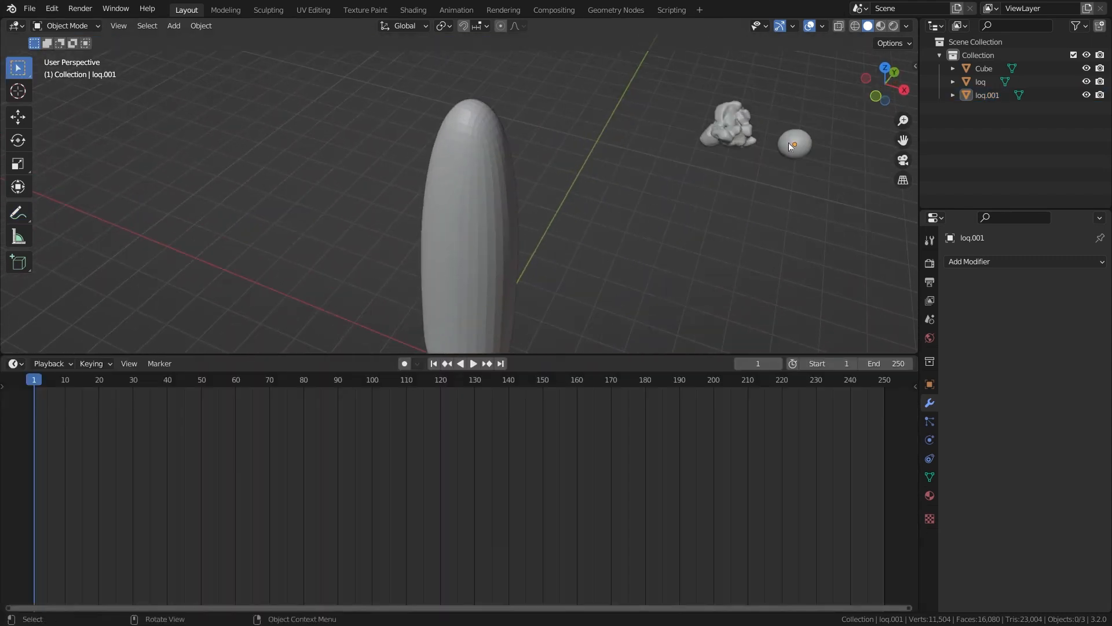
left_click(810, 155)
scroll(461, 161, "down", 3)
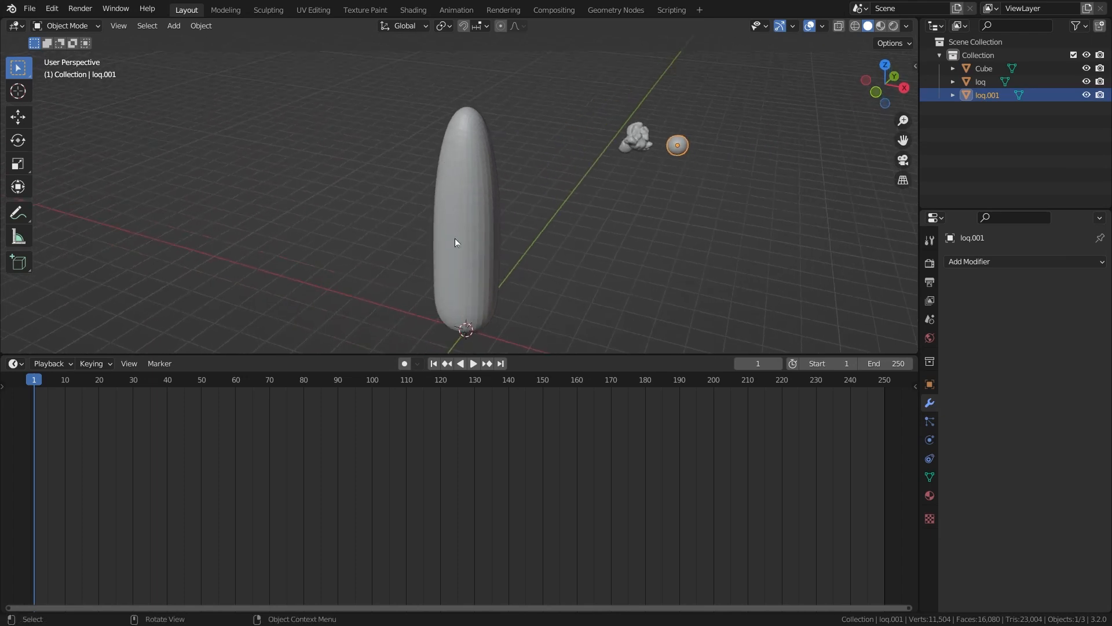
left_click(20, 365)
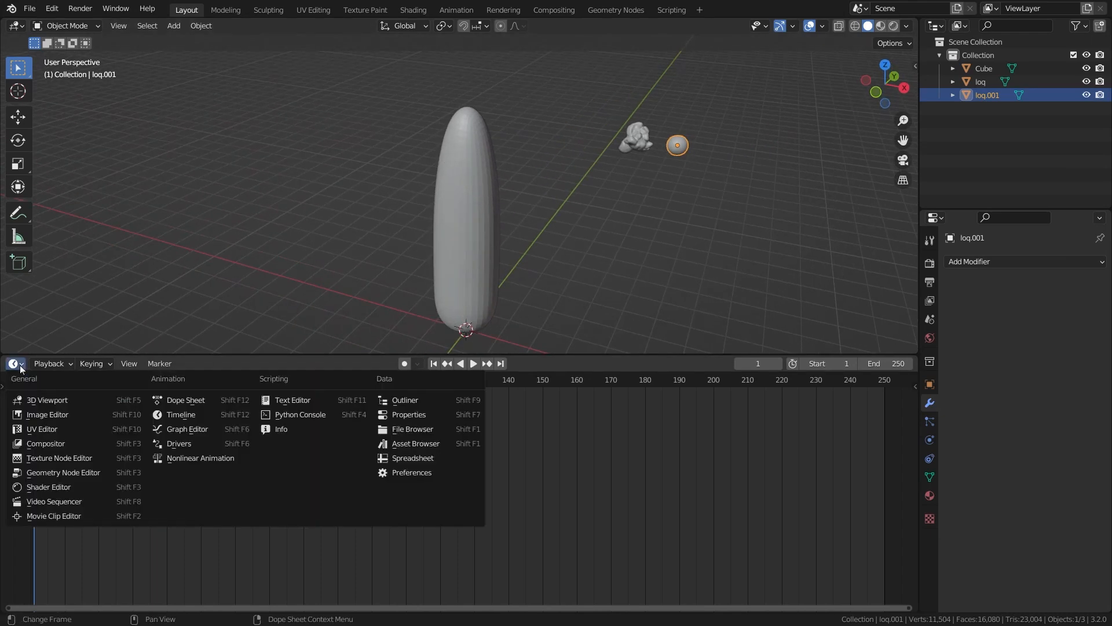
left_click(55, 472)
Step: Rename the tall, rounded Cube object as corn
middle_click_drag(545, 192, 458, 186)
left_click(413, 207)
key("KP_1")
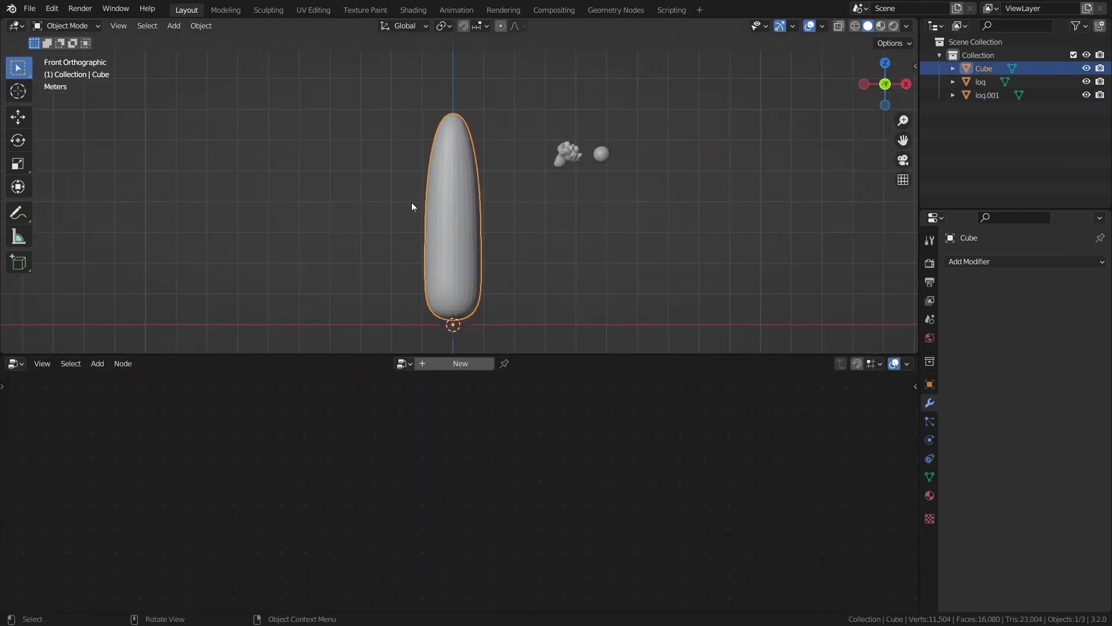
double_click(984, 68)
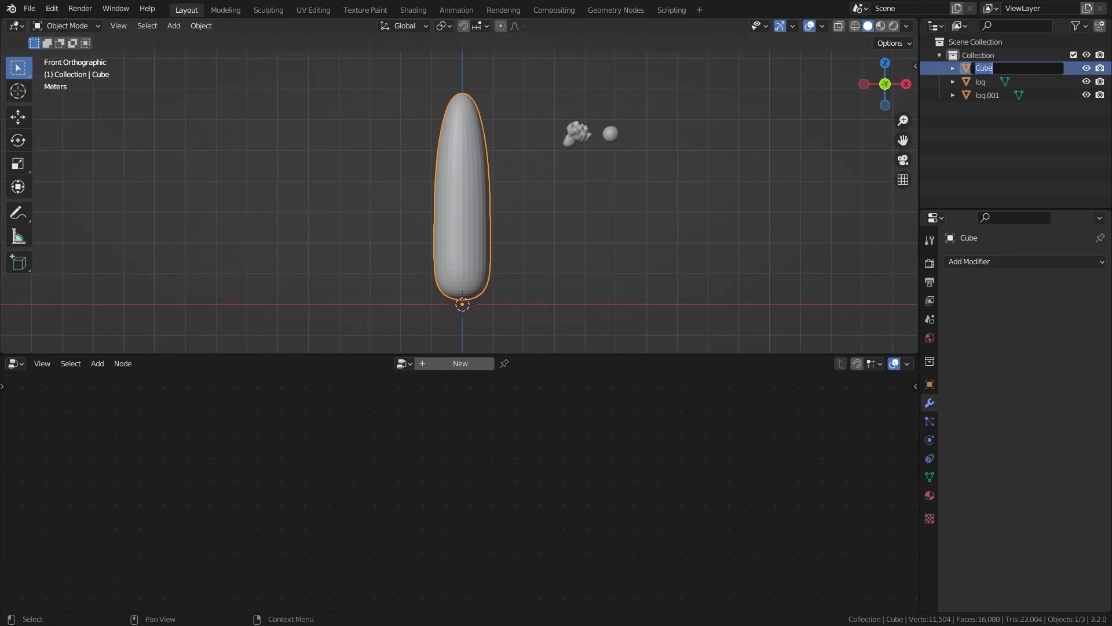
type("corn")
key("Return")
Step: Rename the lumpy loq object as poped and the sphere loq.001 as not poped
scroll(843, 124, "up", 3)
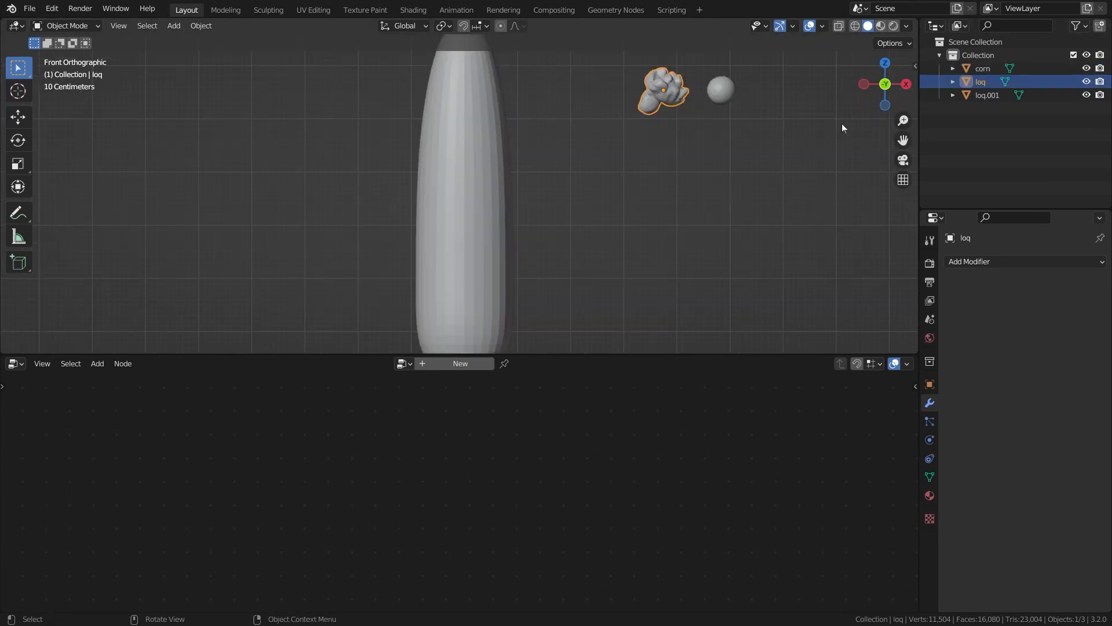
double_click(980, 81)
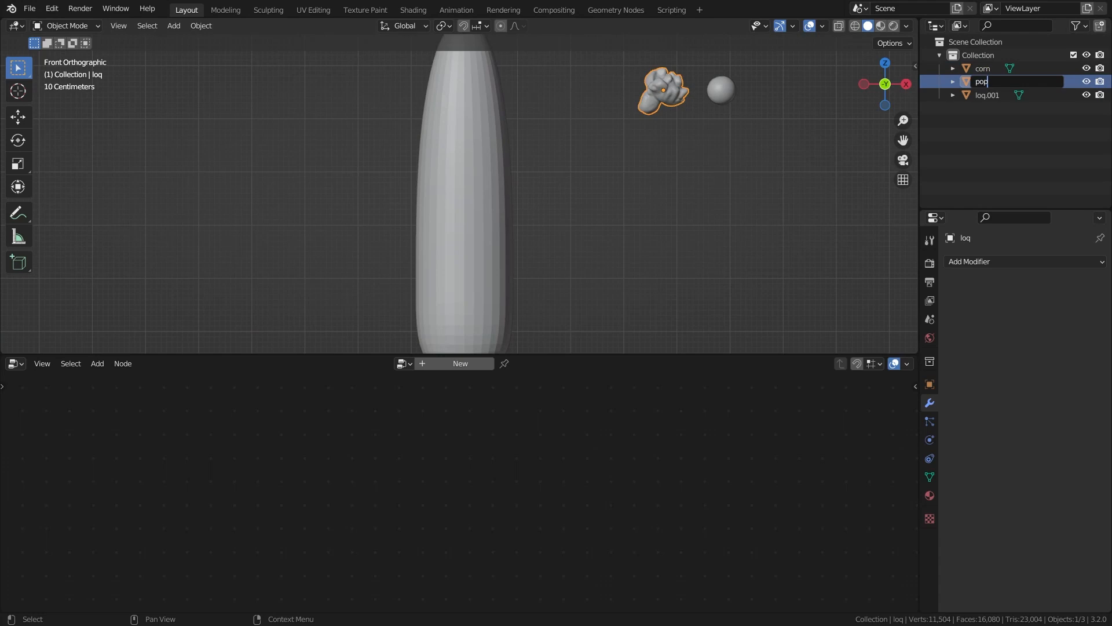
type("poped")
key("Return")
double_click(987, 82)
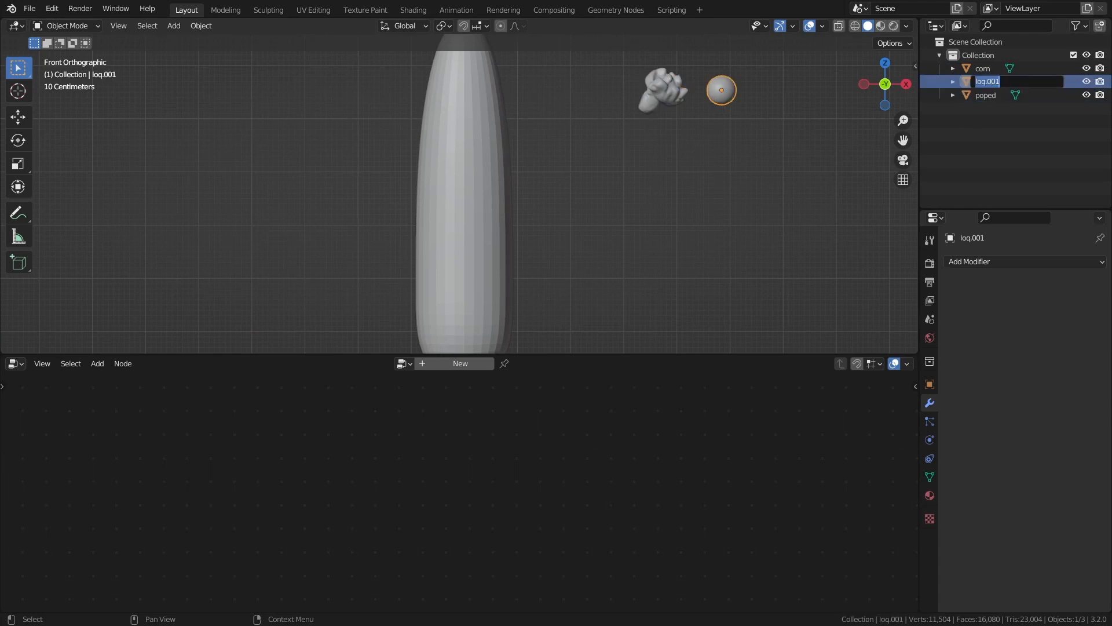
type("not poped")
key("Return")
scroll(620, 151, "down", 2)
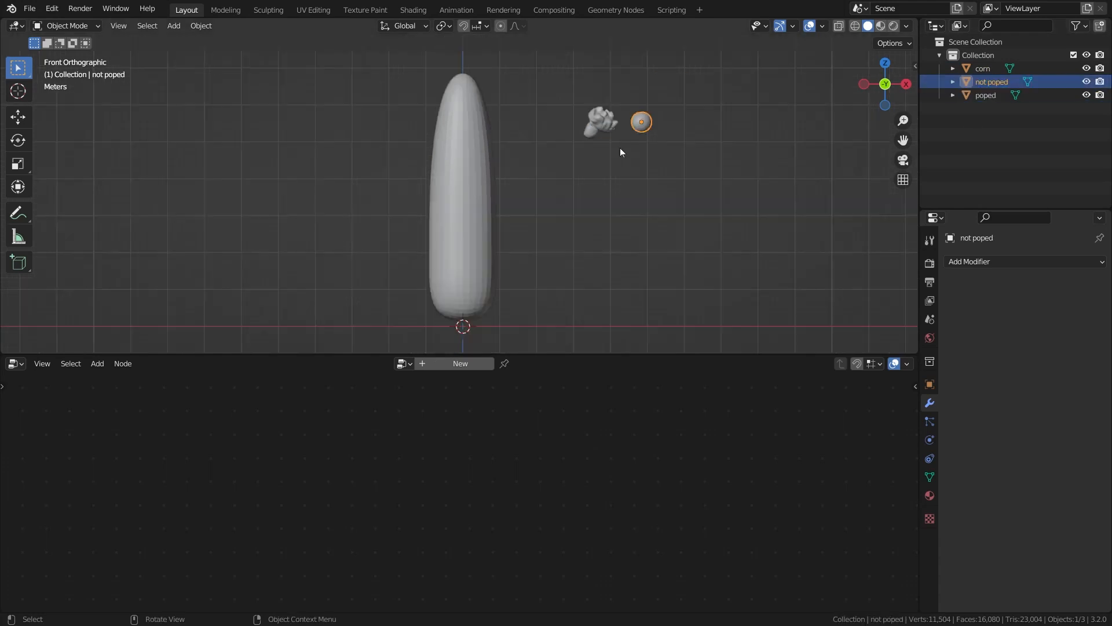
Step: Create a new geometry node tree on the corn object and name it poping corn
left_click(475, 124)
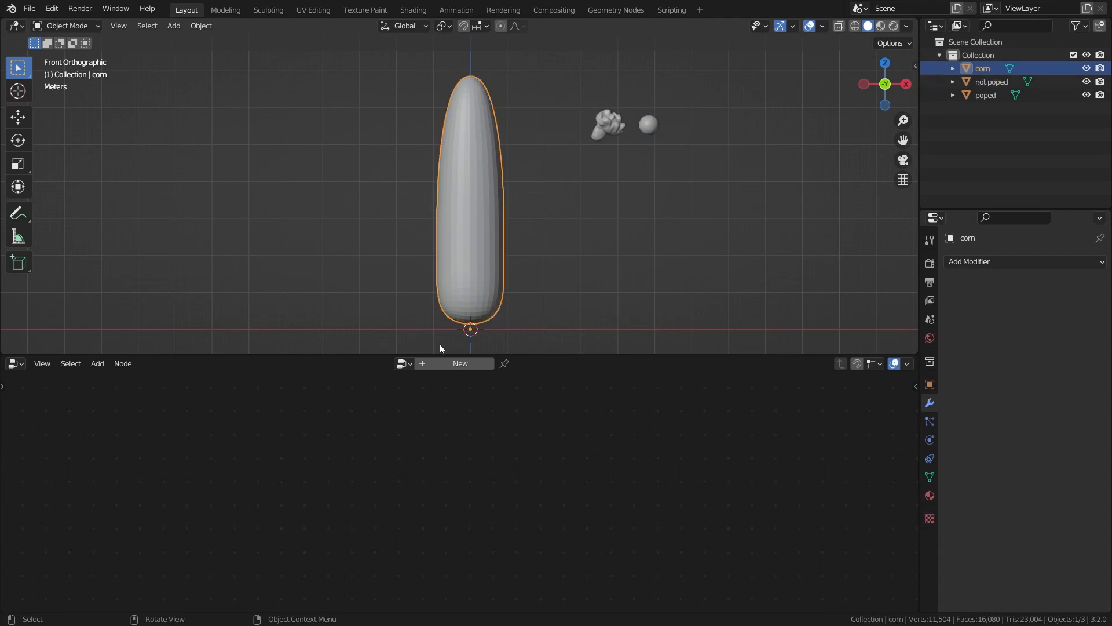
left_click(457, 363)
left_click(457, 363)
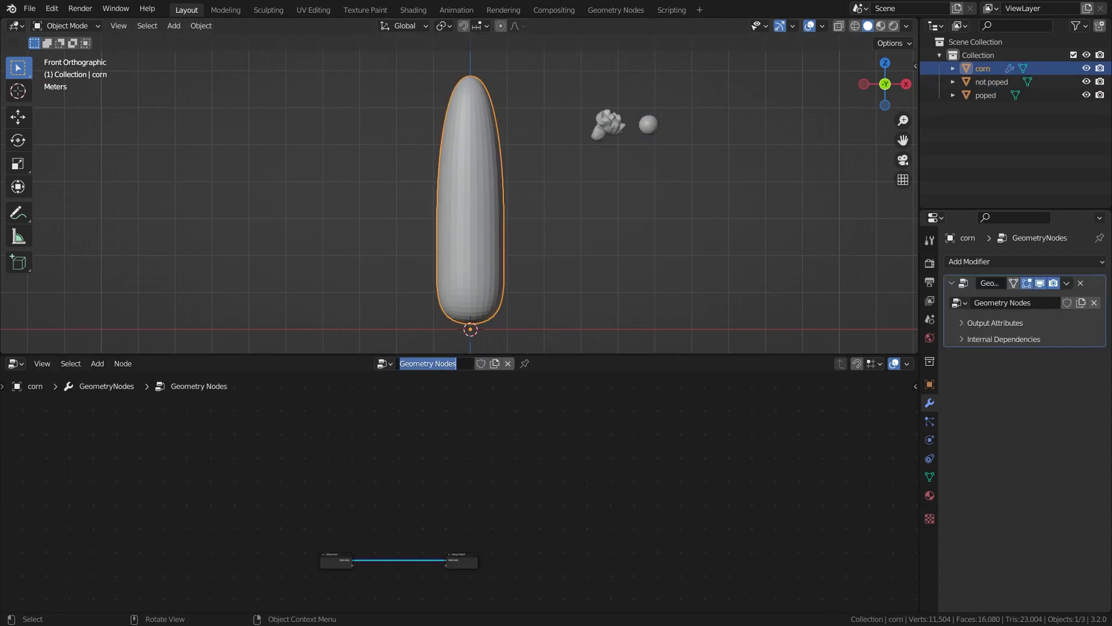
type("poping corn")
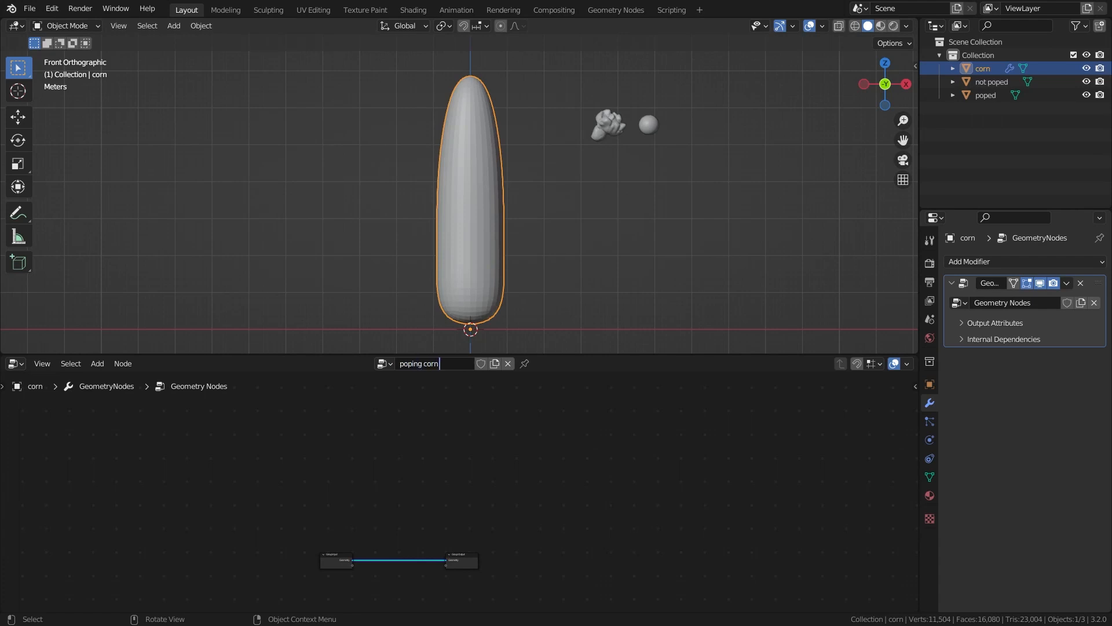
key("Return")
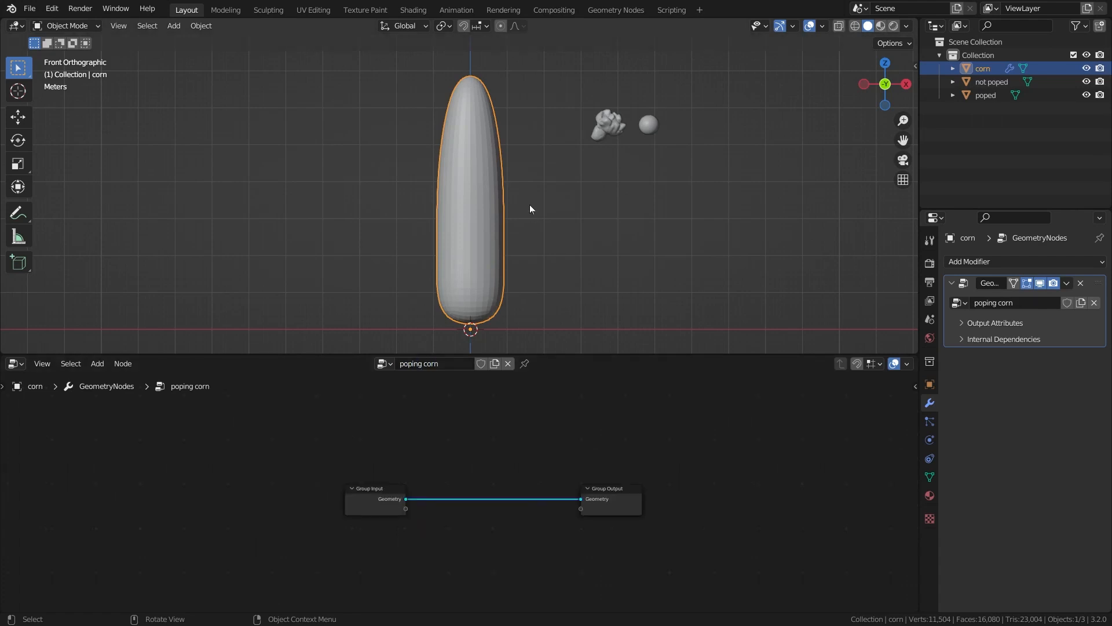
Step: Space the Group Input and Group Output nodes apart and insert a Merge by Distance node directly after Group Input
scroll(413, 517, "up", 2)
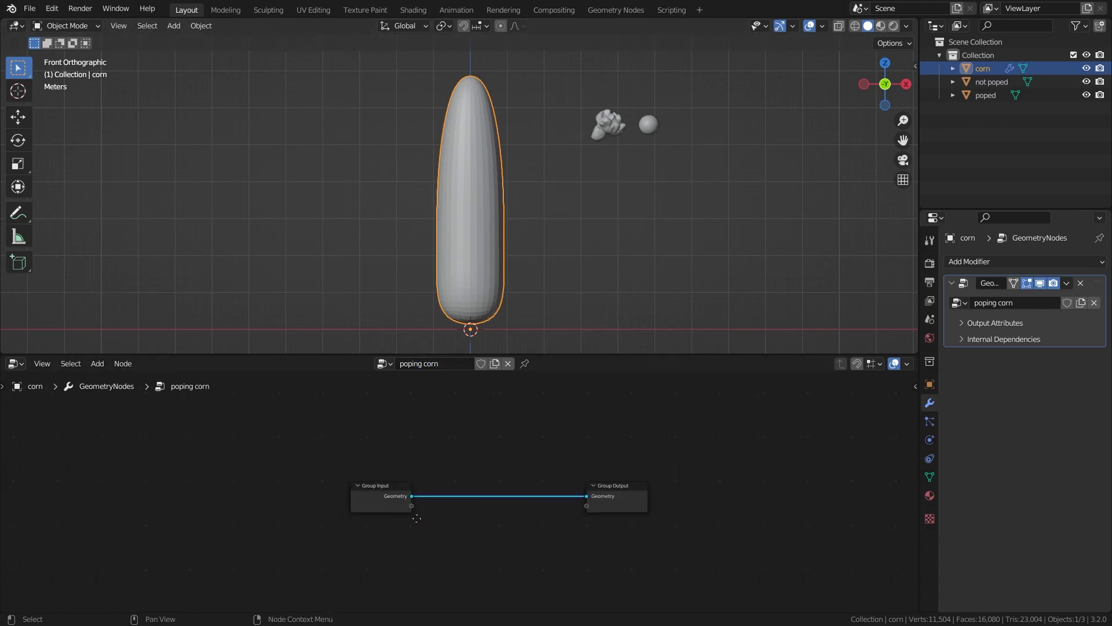
middle_click_drag(413, 516, 544, 539)
left_click_drag(493, 521, 174, 530)
left_click_drag(173, 531, 149, 521)
key("shift+a")
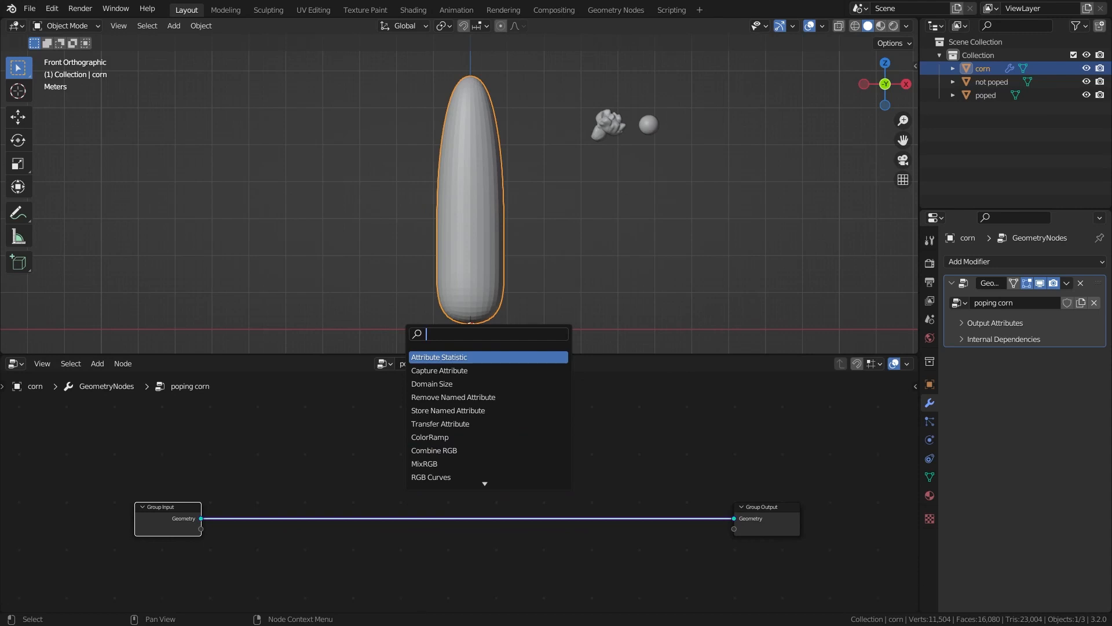
type("merge")
key("Return")
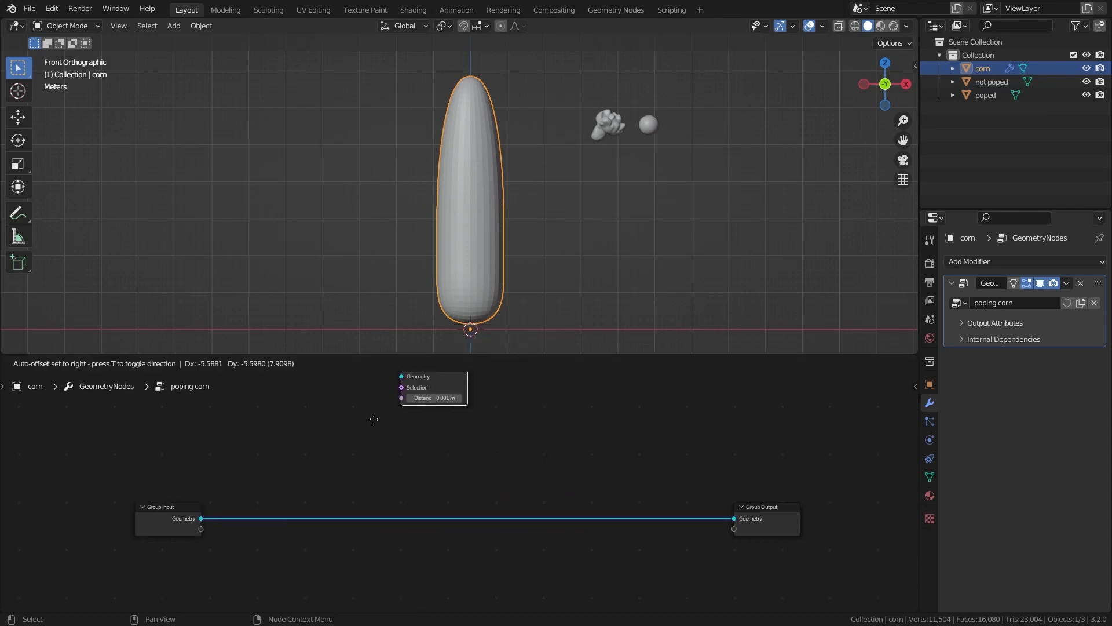
left_click(280, 506)
left_click_drag(259, 506, 261, 511)
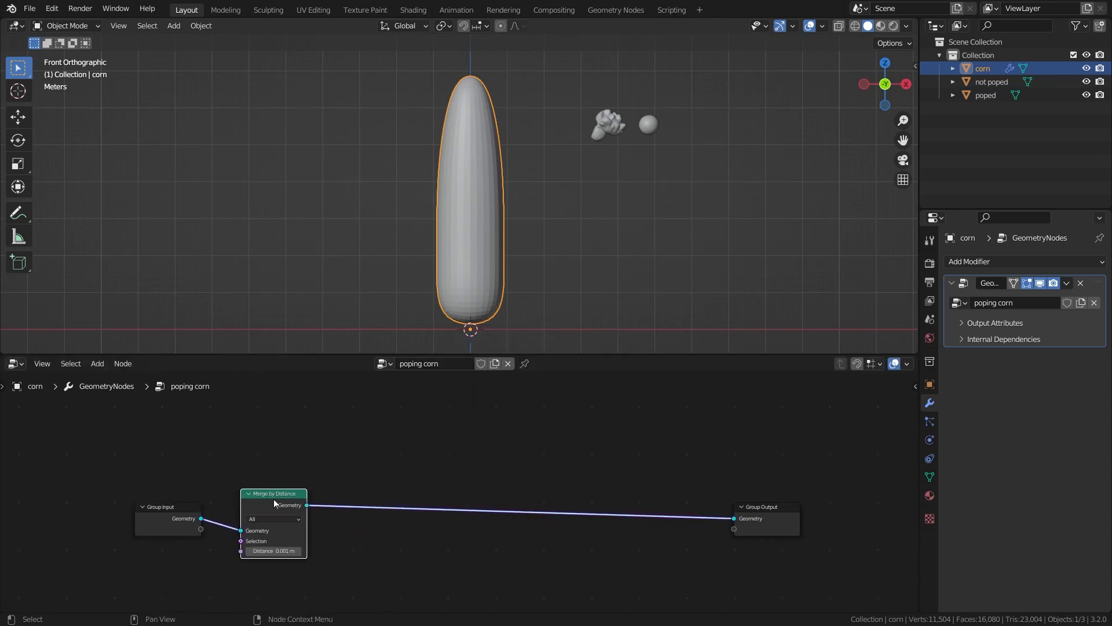
Step: Insert an Instance on Points node between Merge by Distance and Group Output
key("shift+a")
left_click(540, 353)
type("instance on points")
key("Return")
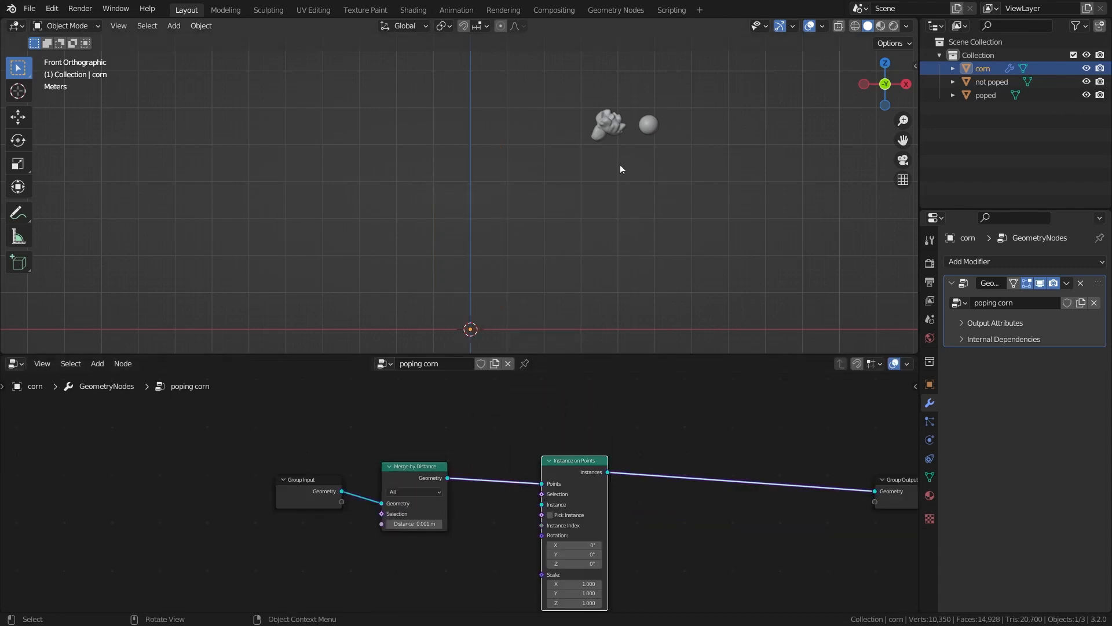
Step: Add an Object Info node for the not poped object and rename that object as sphere
left_click_drag(986, 84, 409, 532)
left_click(993, 83)
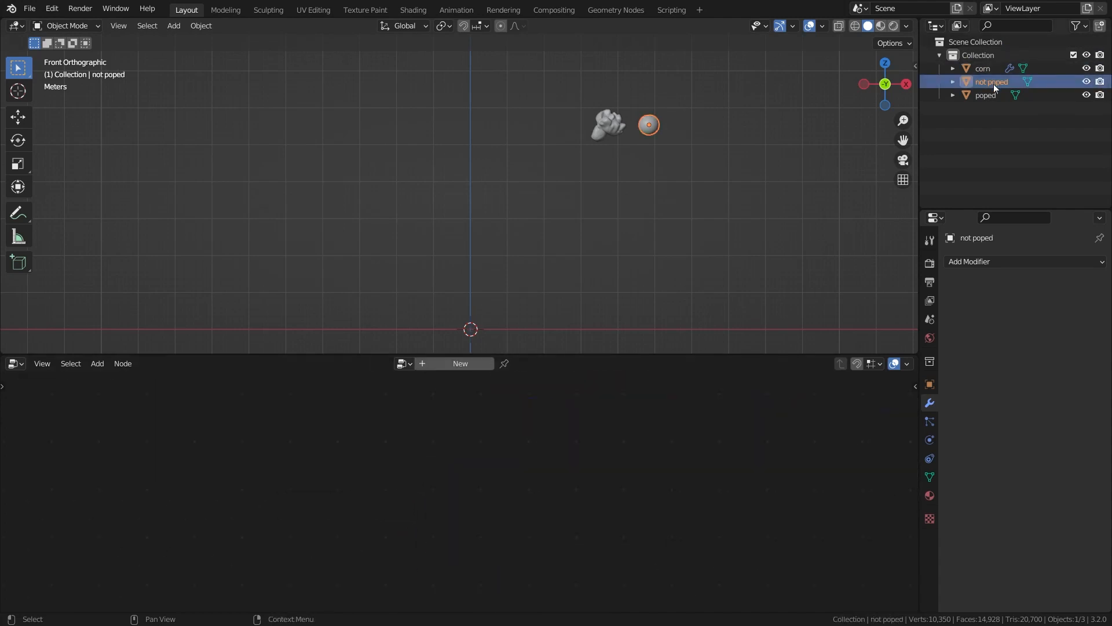
double_click(993, 85)
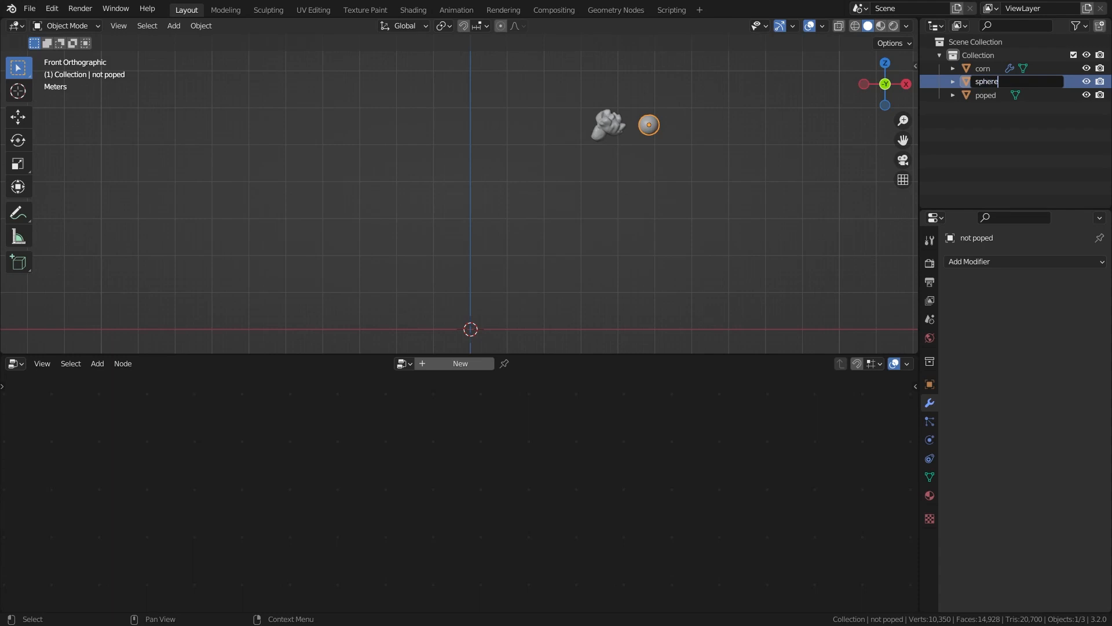
key("Return")
Step: Connect the Object Info node's Geometry output to the Instance input of Instance on Points in the corn node tree
left_click(984, 68)
left_click_drag(467, 529, 601, 415)
Step: Shrink the whole corn mesh inward along its normals in Edit Mode, return to Object Mode and deselect the object
key("Tab")
middle_click_drag(382, 191, 335, 154)
key("alt+s")
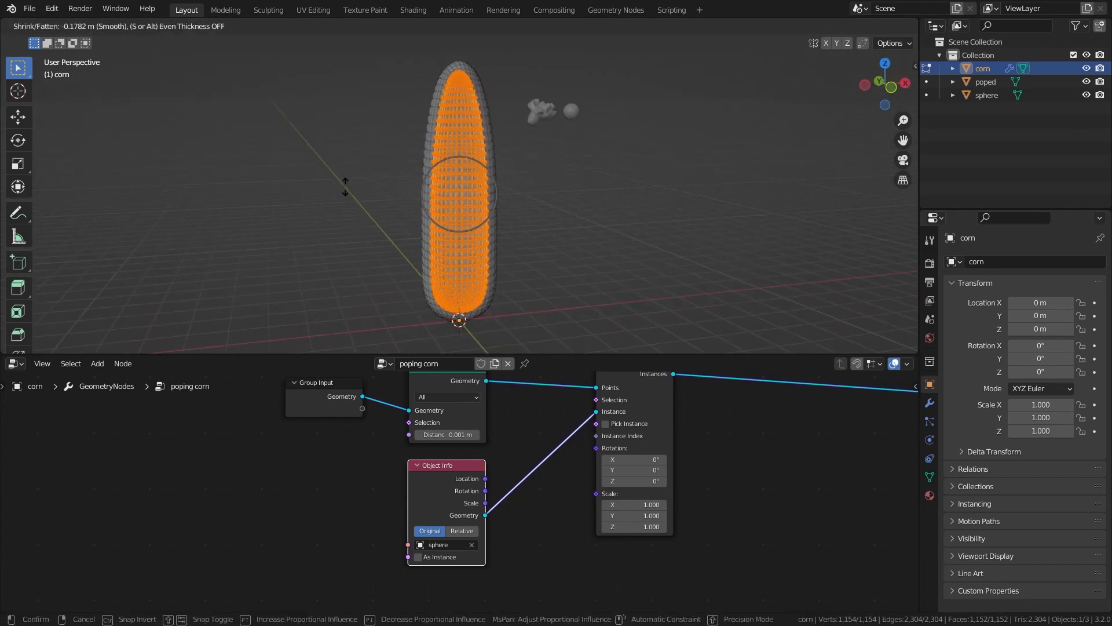
left_click(351, 207)
key("Tab")
left_click(362, 210)
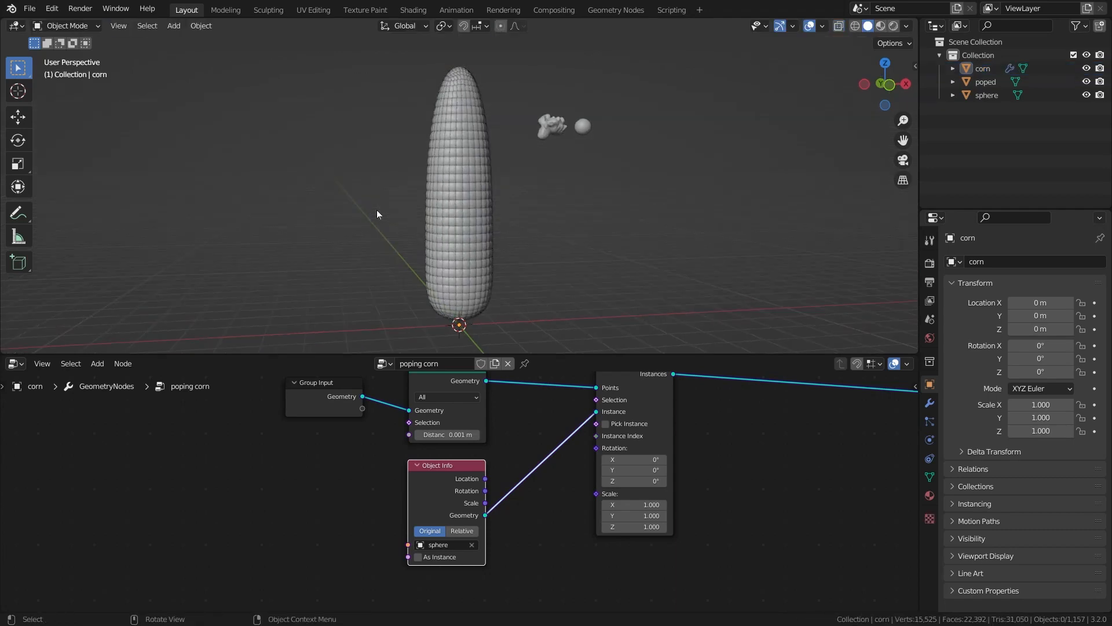
Step: Set the Merge by Distance node's distance to 0.121 m
scroll(377, 210, "up", 3)
scroll(394, 442, "up", 1)
middle_click_drag(394, 442, 420, 481)
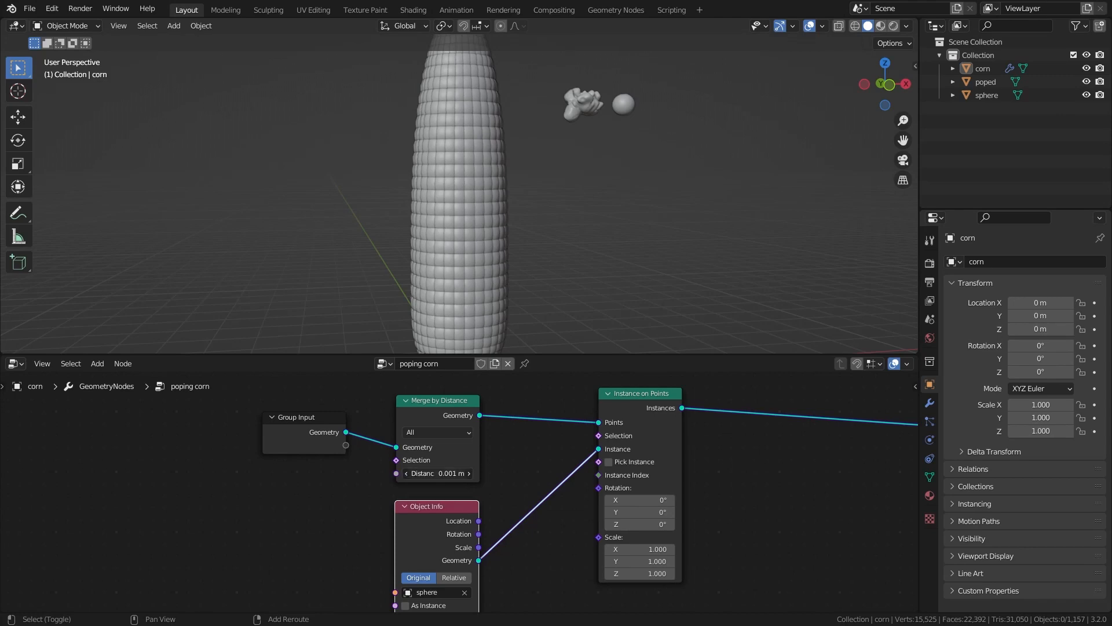
left_click_drag(437, 473, 496, 473)
middle_click_drag(348, 232, 370, 207)
Step: Turn off the viewport display of the corn's Geometry Nodes modifier and open its mesh in Edit Mode
left_click(930, 402)
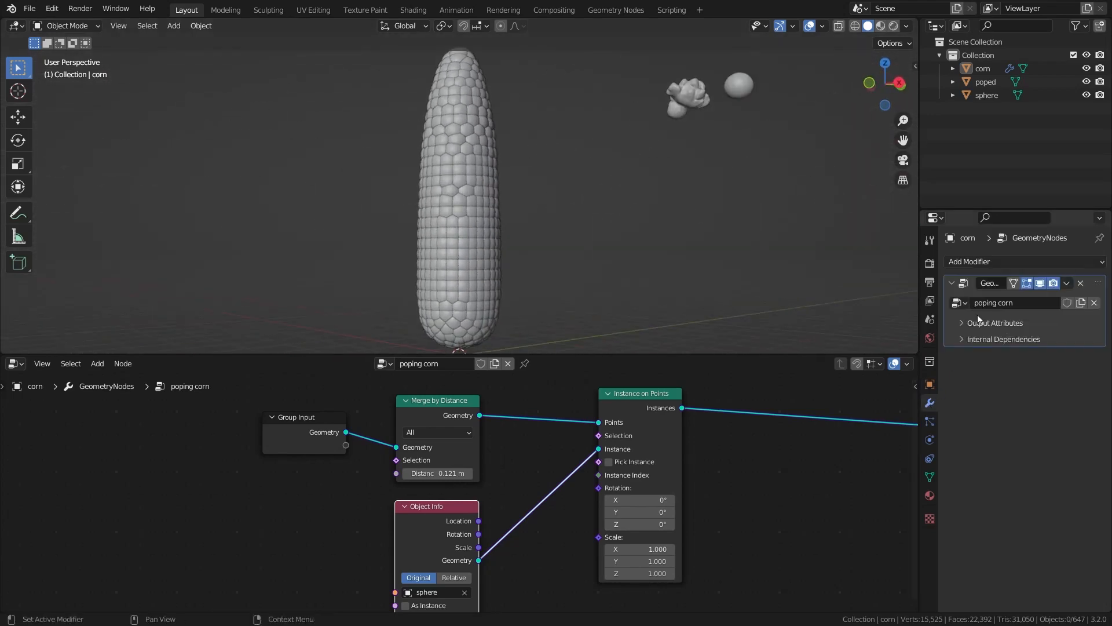
left_click(1040, 284)
key("Tab")
scroll(392, 192, "up", 4)
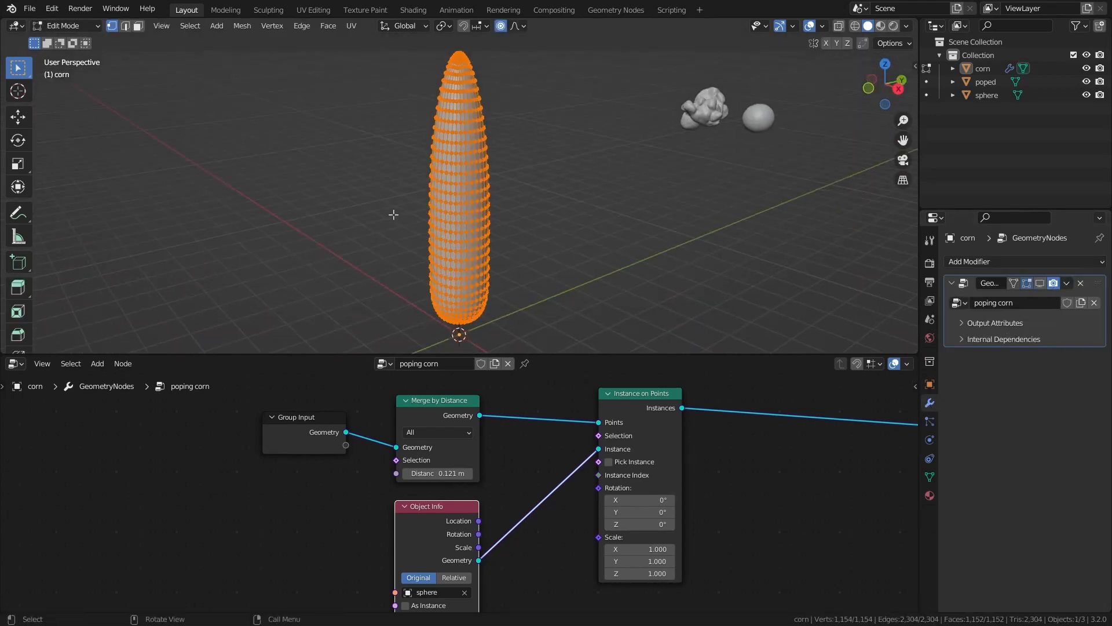
Step: Deselect the corn mesh and examine its vertex spacing at the ends and along the sides
left_click(372, 167)
middle_click_drag(373, 166, 479, 318)
scroll(480, 314, "up", 3)
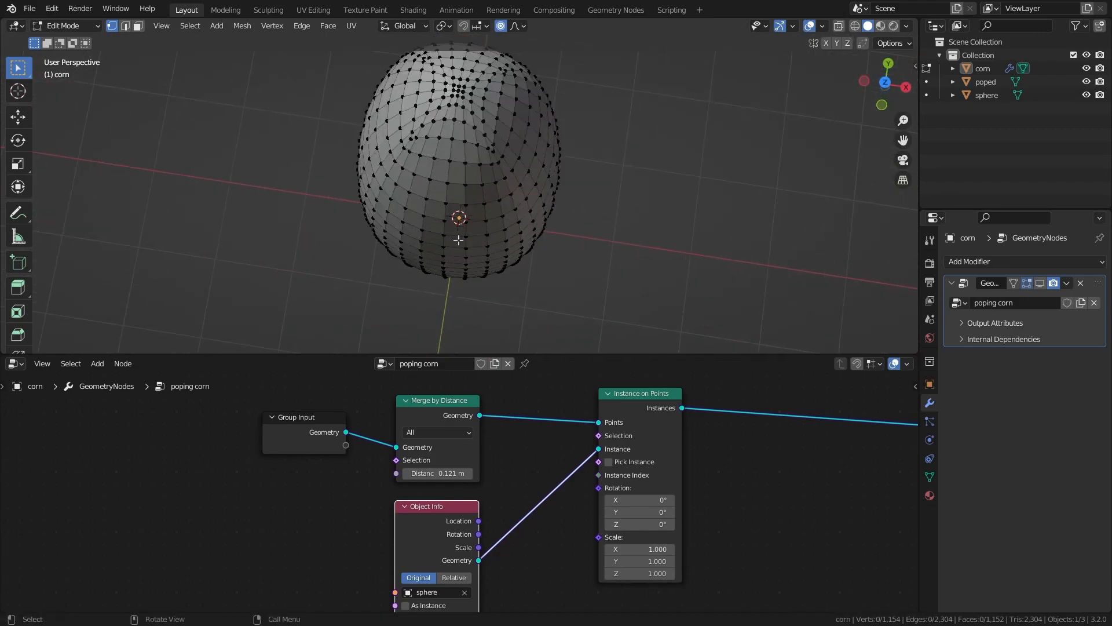
middle_click_drag(457, 240, 406, 182)
scroll(457, 236, "down", 4)
scroll(493, 220, "up", 5)
scroll(412, 181, "down", 6)
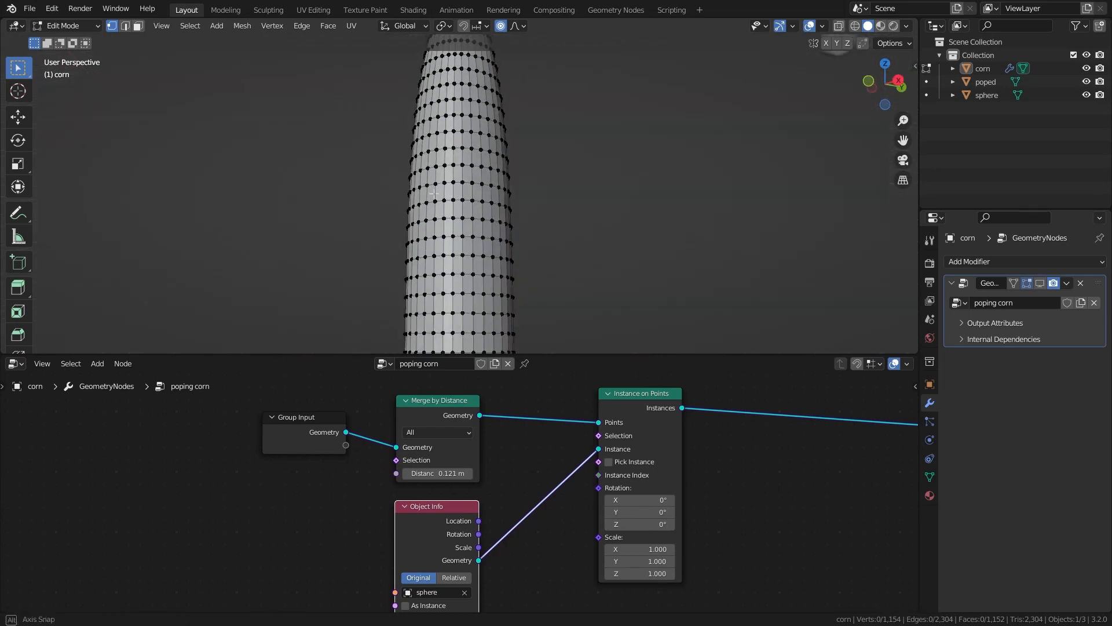
Step: Select all of the corn's vertices and apply the Randomize transform with an amount of 0.027 m
key("a")
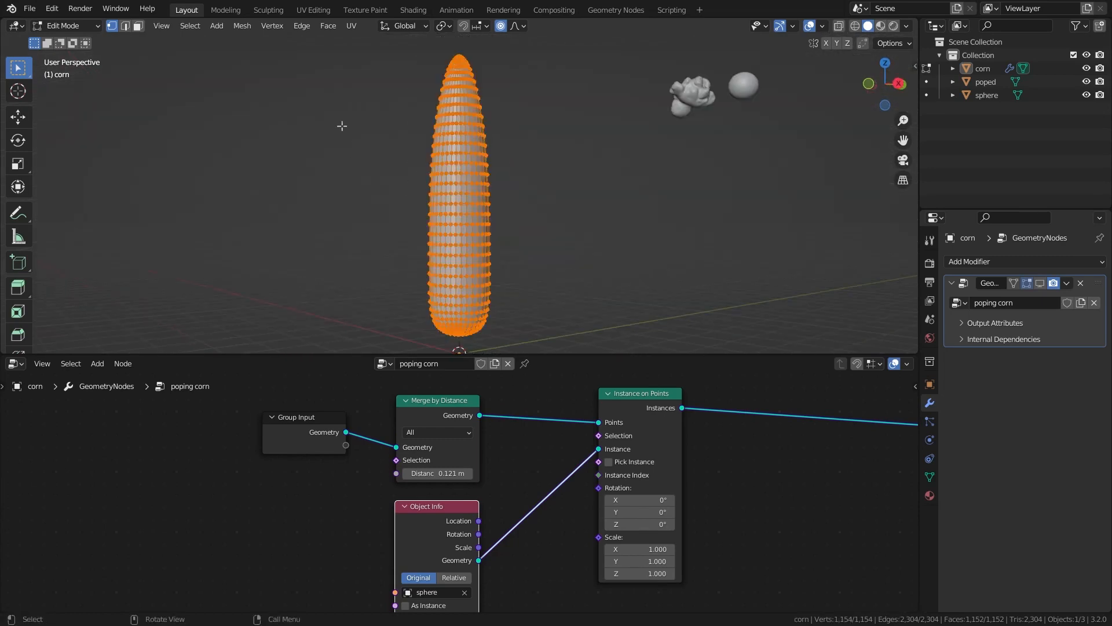
left_click(244, 27)
mouse_move(252, 44)
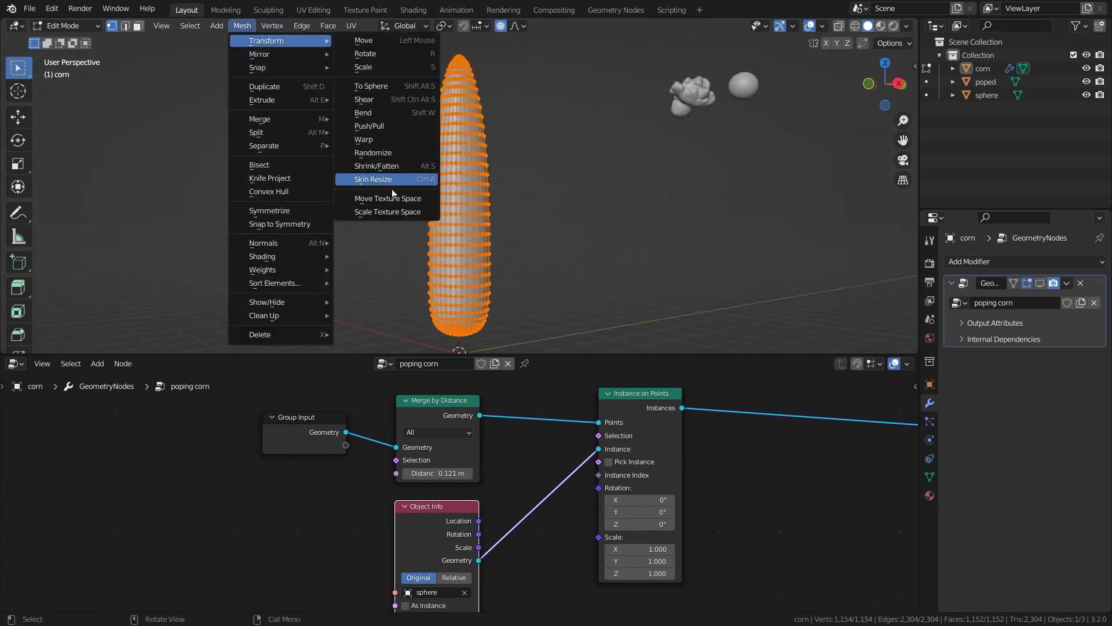
left_click(373, 152)
scroll(387, 149, "up", 6)
left_click(69, 342)
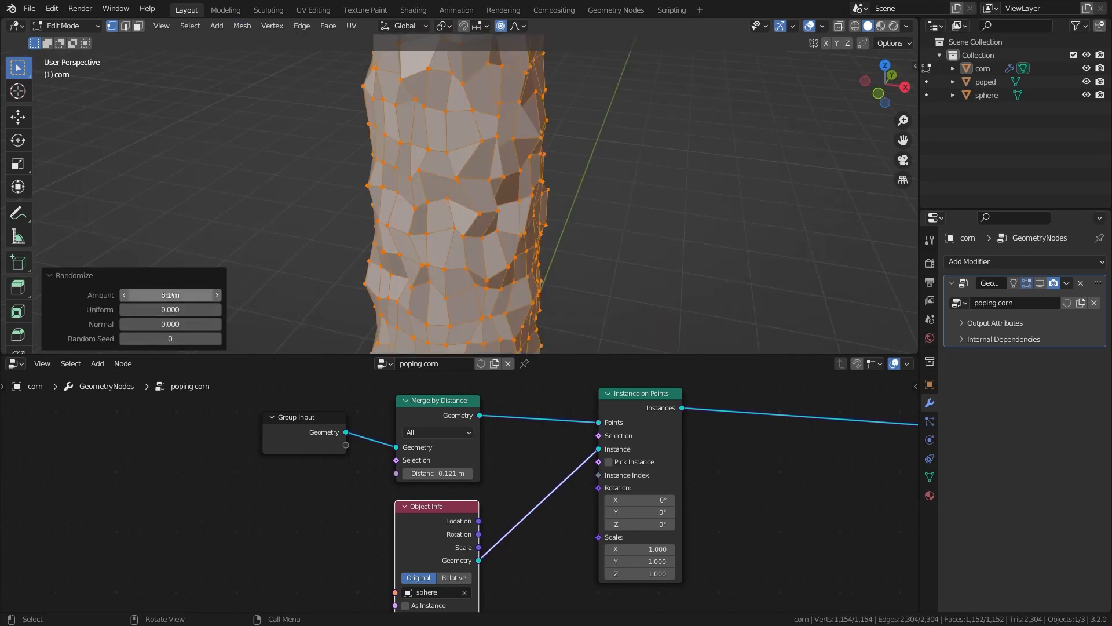
left_click_drag(170, 295, 127, 338)
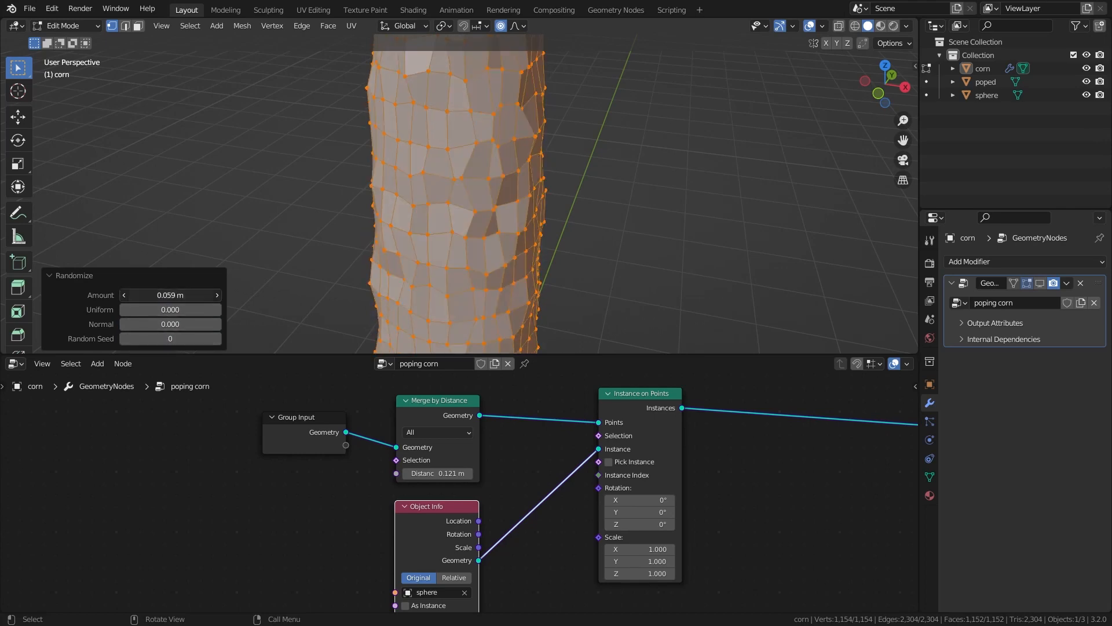
left_click_drag(170, 294, 157, 295)
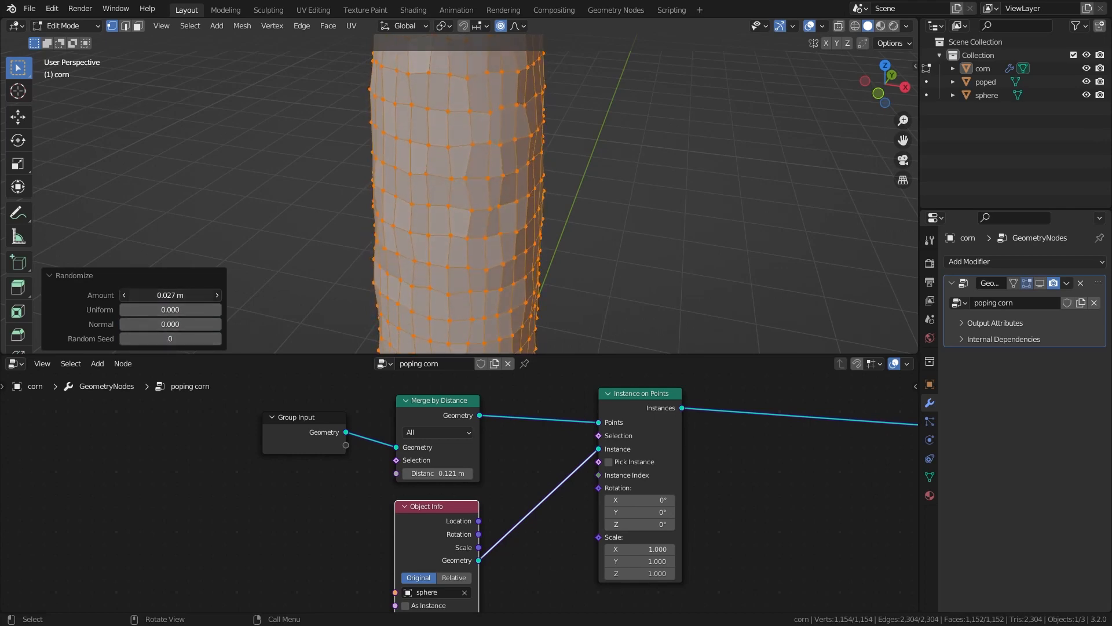
scroll(459, 194, "down", 2)
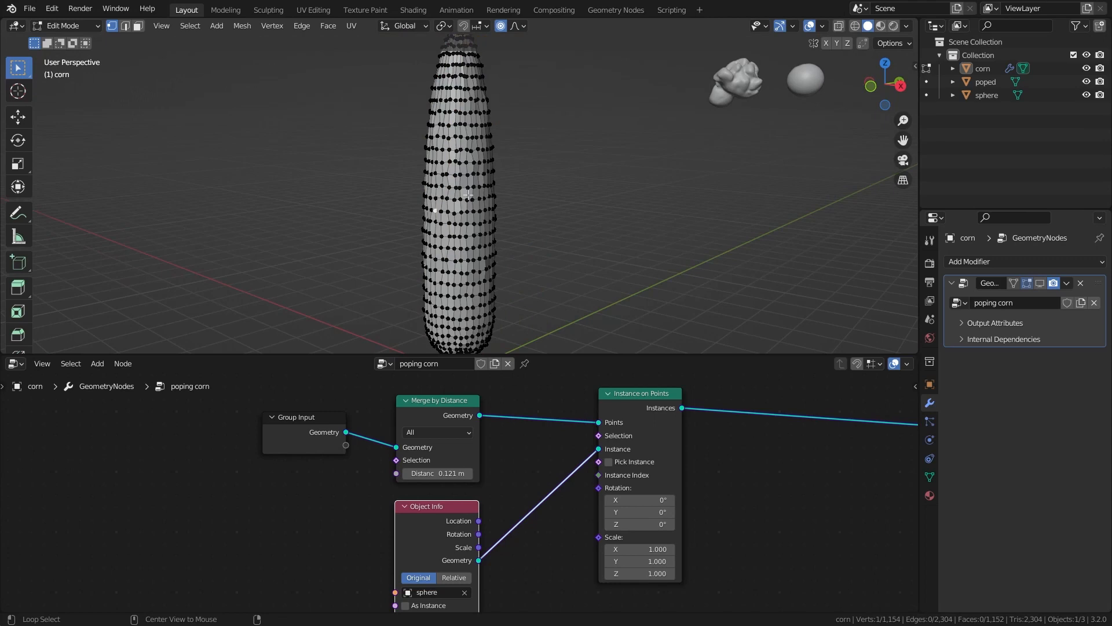
Step: Rotate the horizontal edge loop at the corn's middle about 5.6° around Z with proportional editing
left_click(467, 197, "alt")
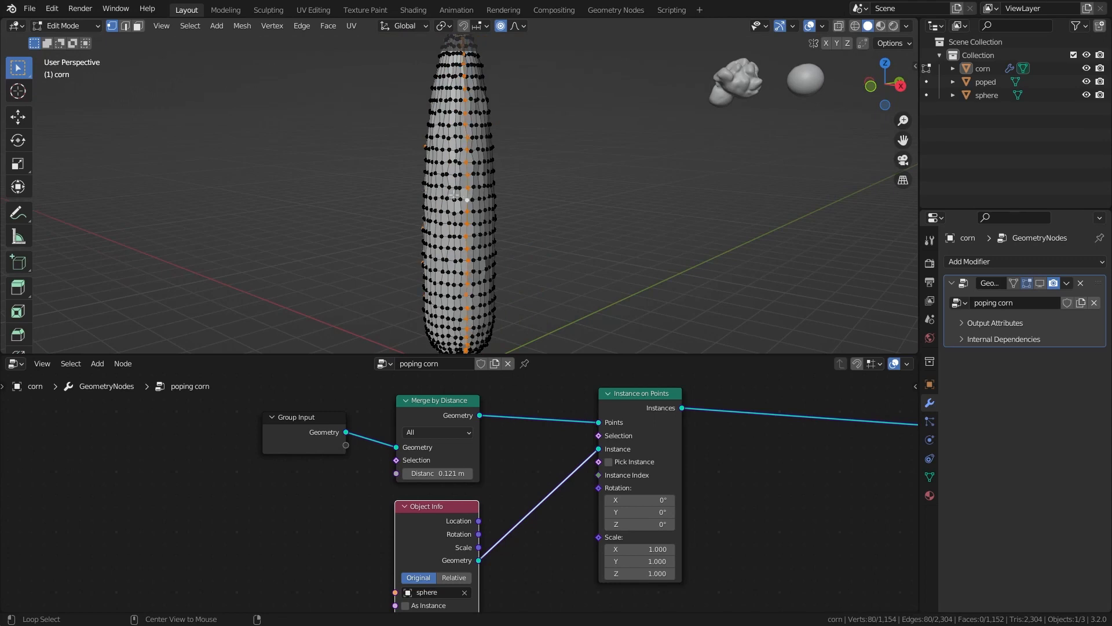
left_click(460, 195, "alt")
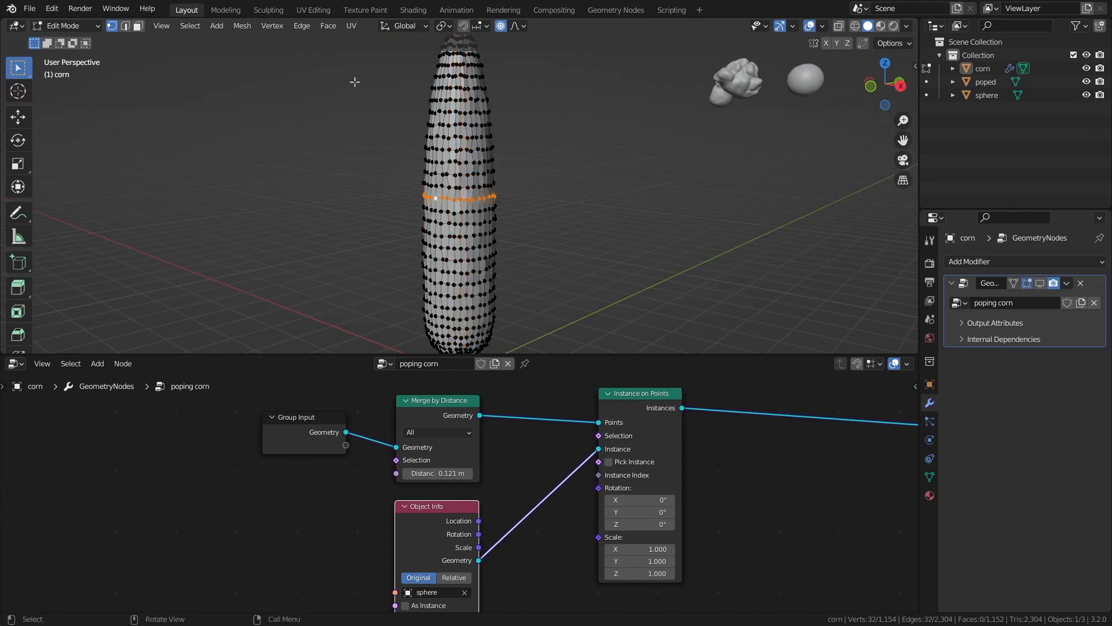
key("r")
key("z")
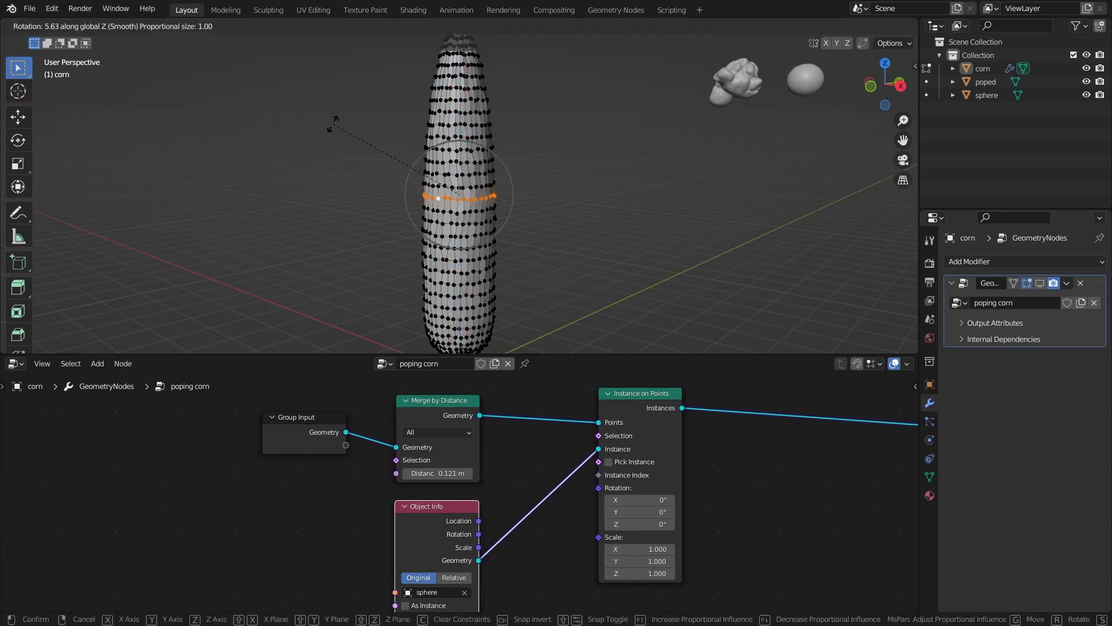
left_click(333, 125)
Step: Rotate a horizontal edge loop on the corn's upper part about -5.2° around Z with proportional editing
left_click(449, 111, "alt")
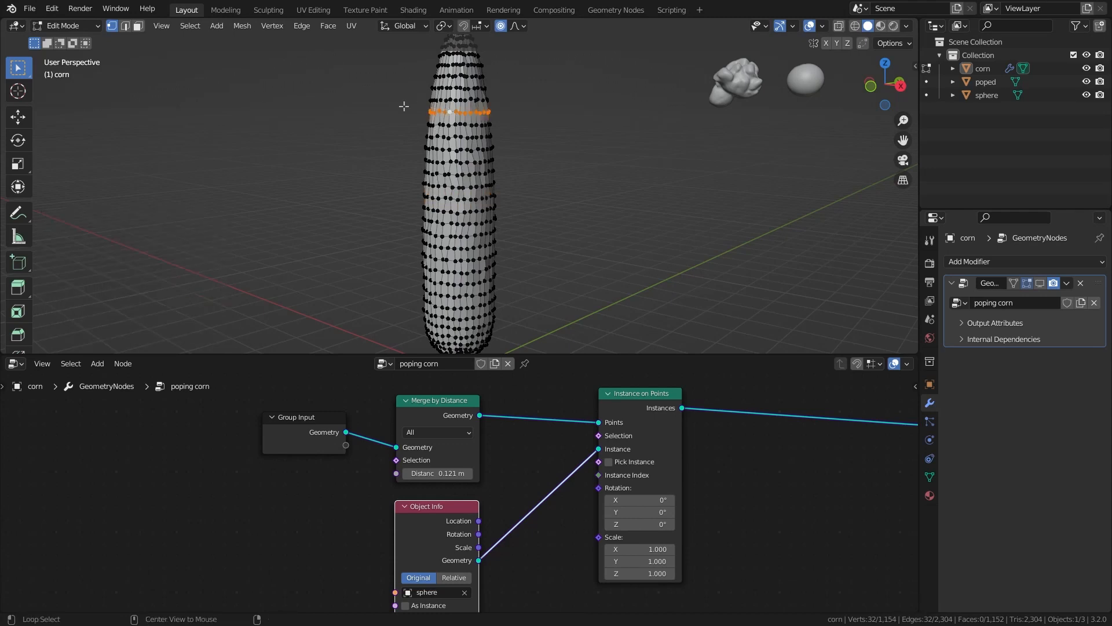
key("r")
key("z")
left_click(362, 93)
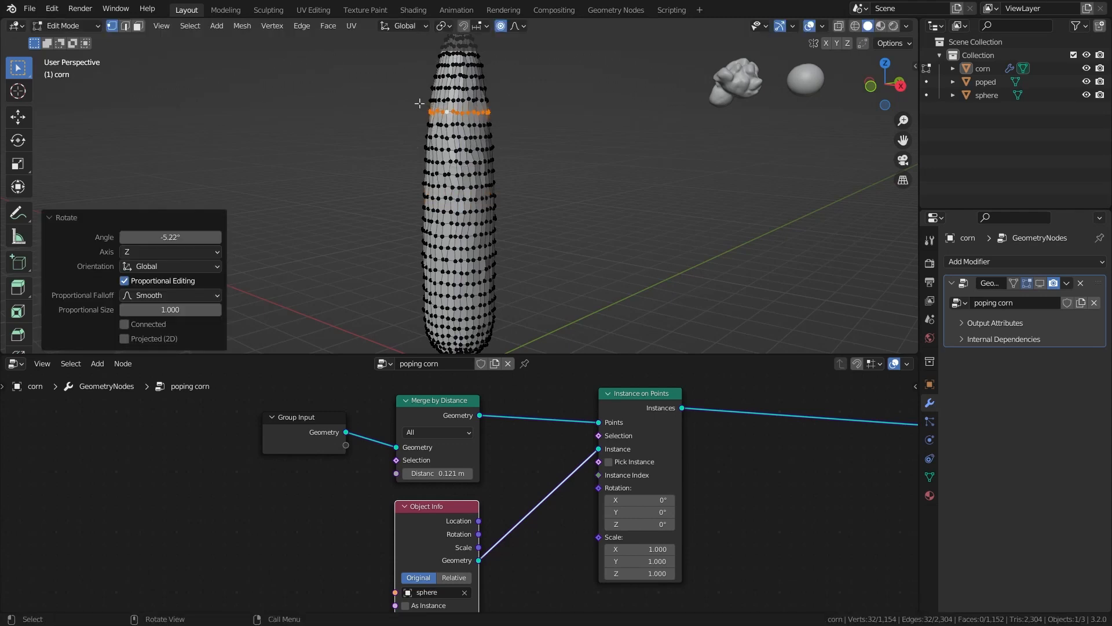
Step: Rotate a horizontal edge loop on the corn's lower part slightly around Z with proportional editing
scroll(440, 208, "down", 1)
left_click(456, 265, "alt")
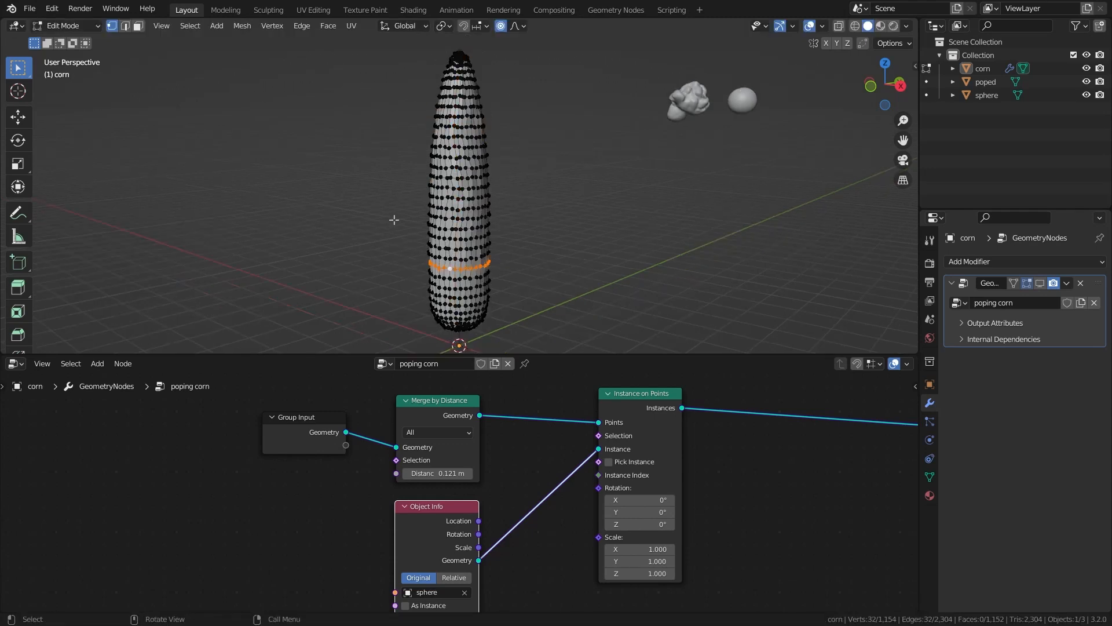
key("r")
key("z")
left_click(349, 194)
Step: Rotate the horizontal edge loop just above the corn's rounded base slightly around Z
middle_click_drag(371, 243, 364, 204)
left_click(454, 306, "alt")
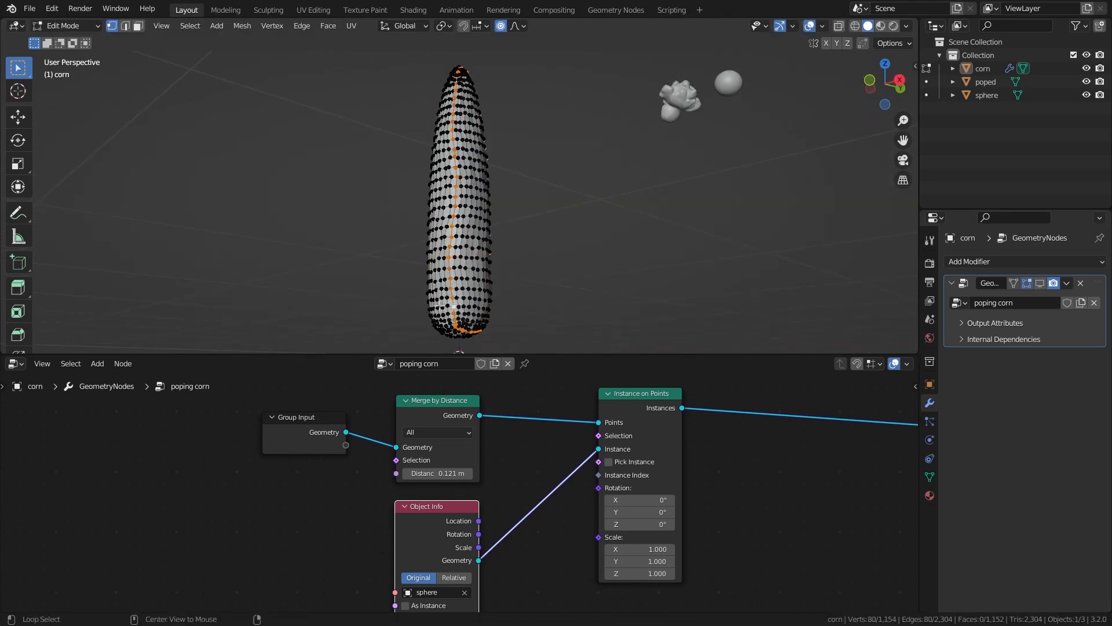
left_click(440, 308, "alt")
key("r")
key("z")
left_click(367, 248)
Step: Rotate the horizontal edge loop near the corn's tip slightly around Z and return to Object Mode
left_click(454, 108, "alt")
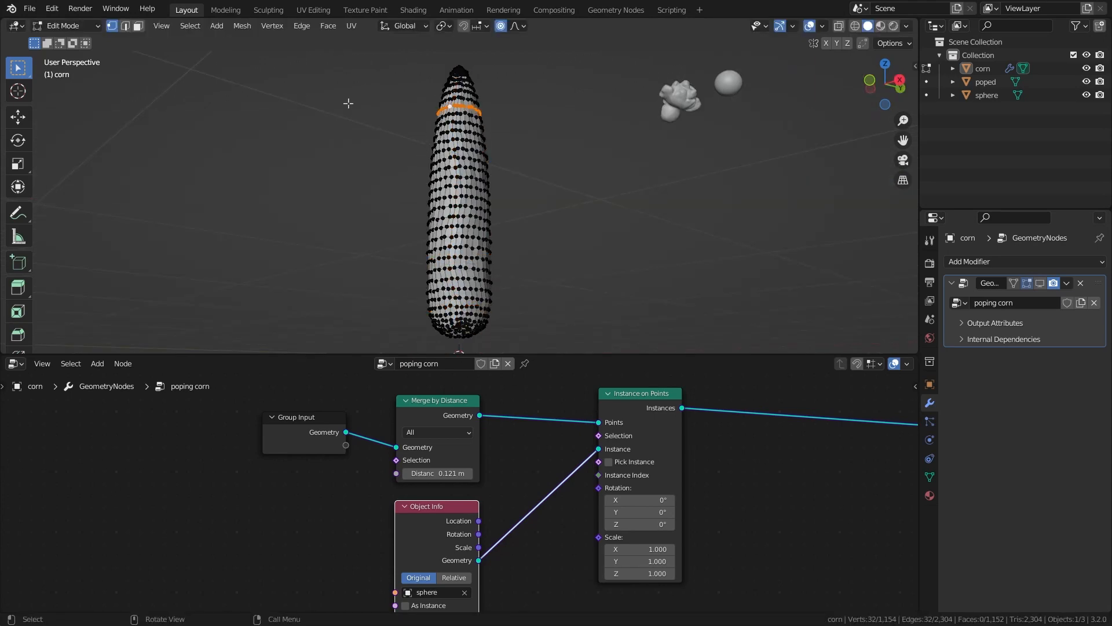
key("r")
key("z")
scroll(348, 105, "down", 2)
left_click(370, 86)
key("Tab")
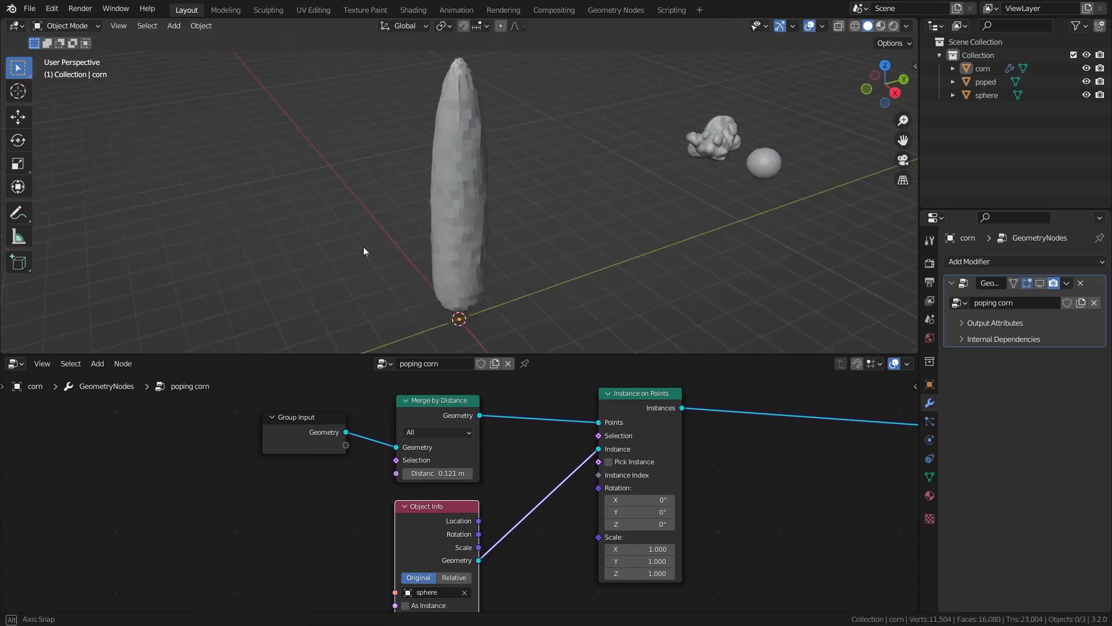
Step: Turn the viewport display of the corn's Geometry Nodes modifier back on
middle_click_drag(363, 247, 438, 197)
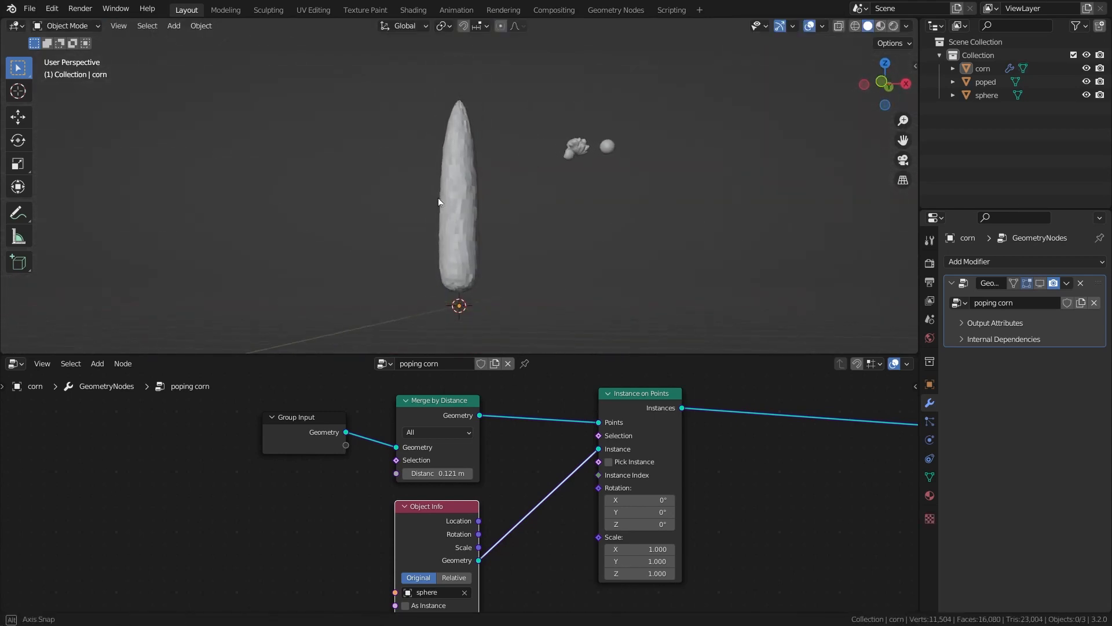
scroll(233, 476, "down", 2)
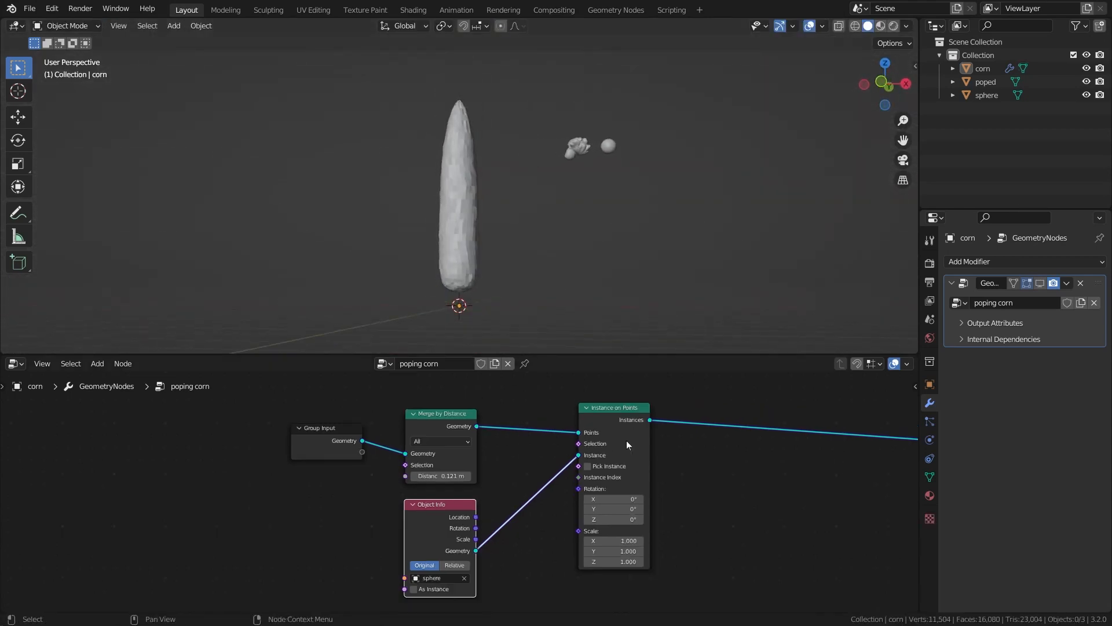
left_click(1040, 284)
middle_click_drag(798, 248, 440, 240)
Step: Scale up the whole corn mesh in Edit Mode and return to Object Mode
left_click(441, 240)
key("Tab")
key("a")
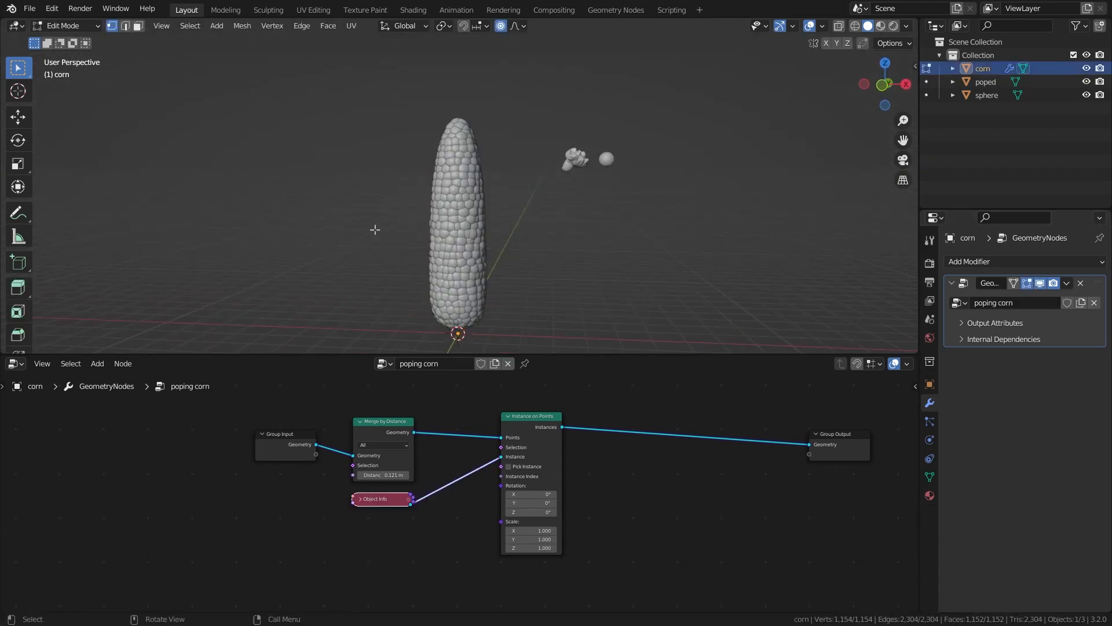
key("s")
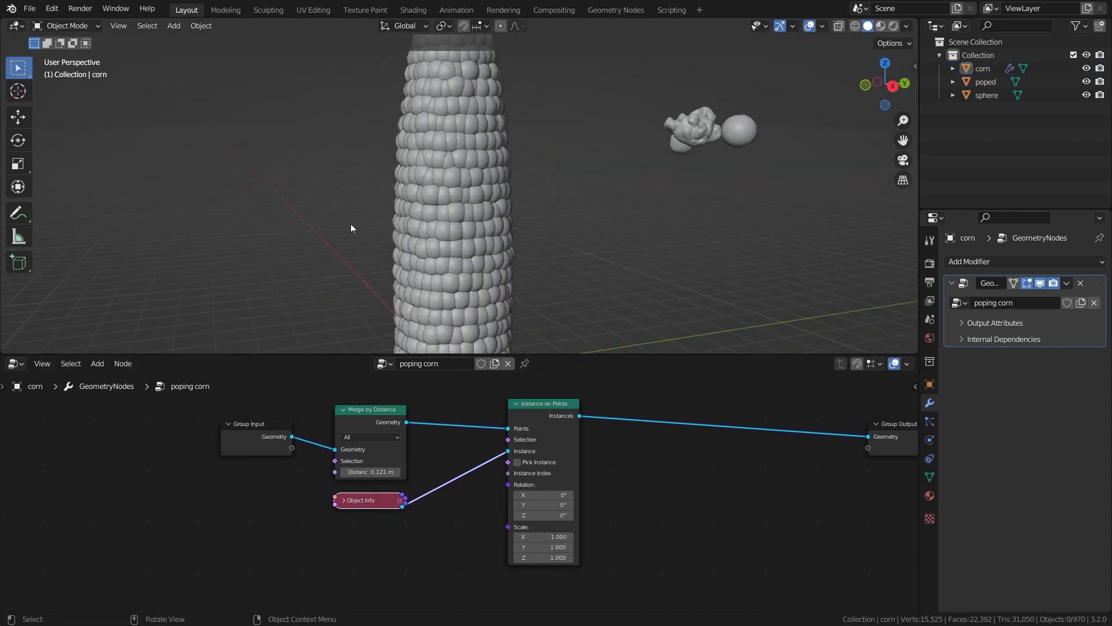
Step: Set the Merge by Distance node's distance to 0.201 m and compare the kernels with the popped model from the front
scroll(350, 227, "up", 2)
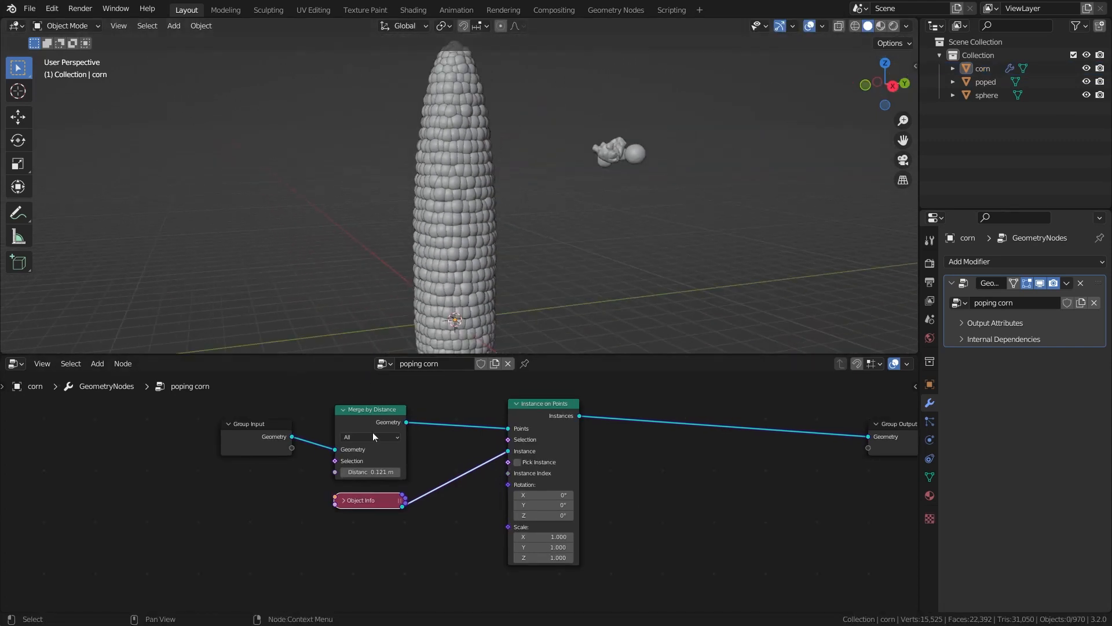
scroll(358, 467, "up", 1)
left_click_drag(364, 471, 376, 471)
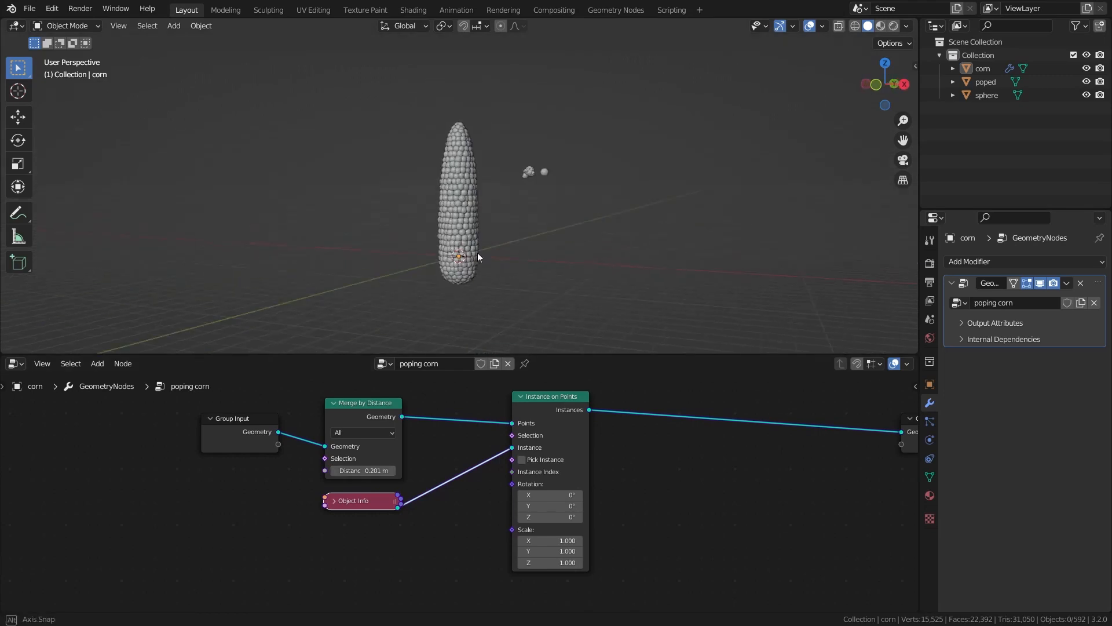
scroll(477, 253, "up", 4)
middle_click_drag(522, 254, 640, 144)
scroll(649, 204, "up", 3)
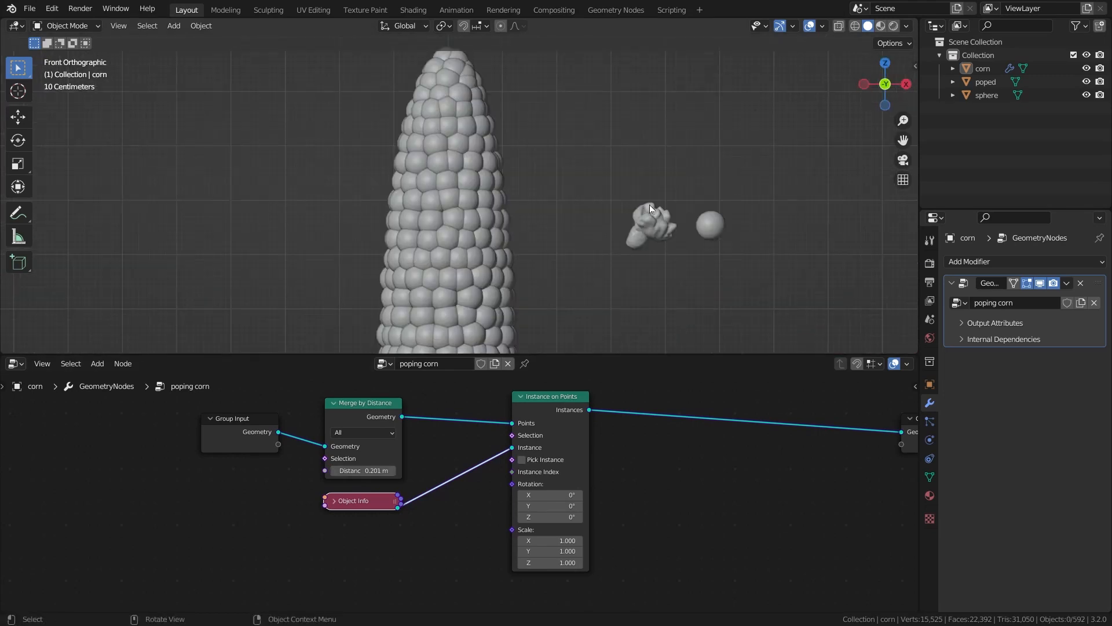
scroll(438, 128, "down", 2)
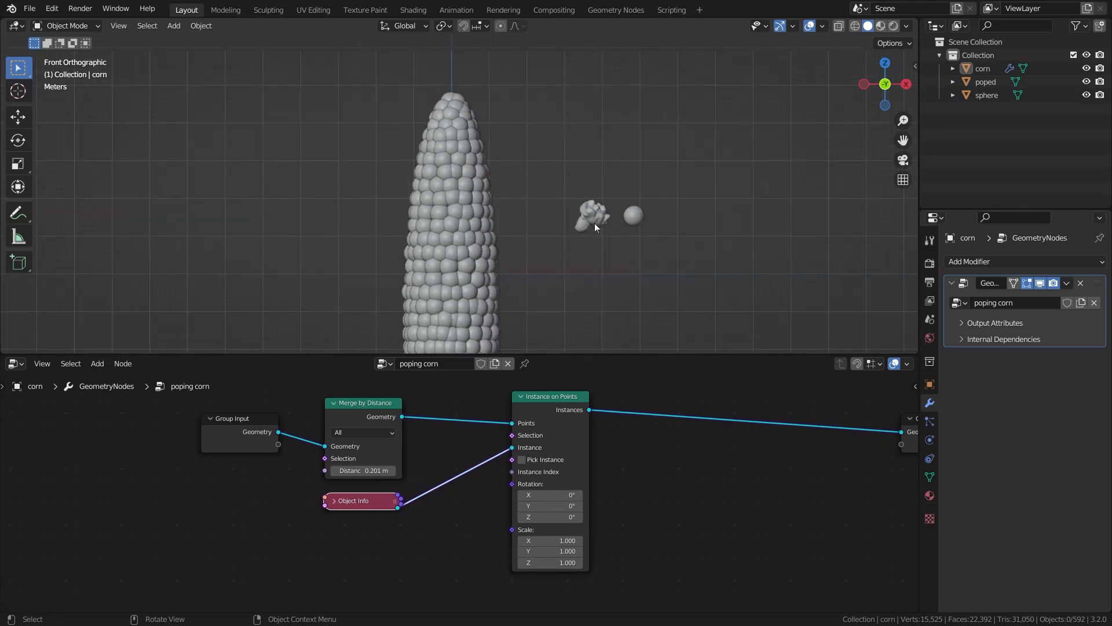
scroll(474, 235, "down", 4)
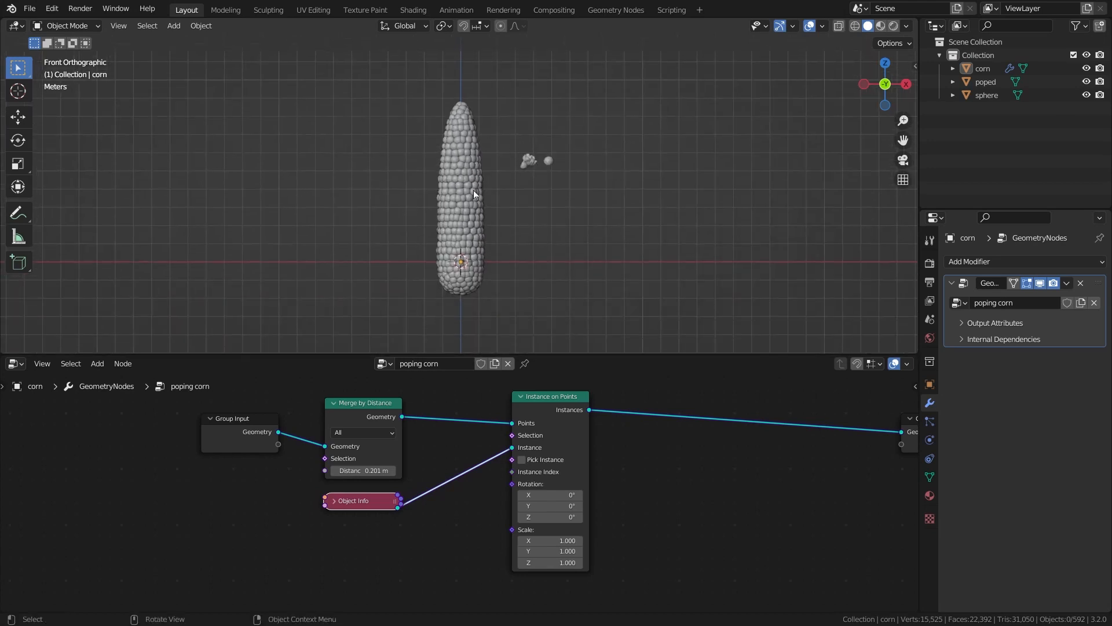
Step: Insert a Set Position node between Instance on Points and Group Output, leaving space before it
scroll(559, 485, "down", 4)
scroll(590, 458, "up", 2)
key("shift+a")
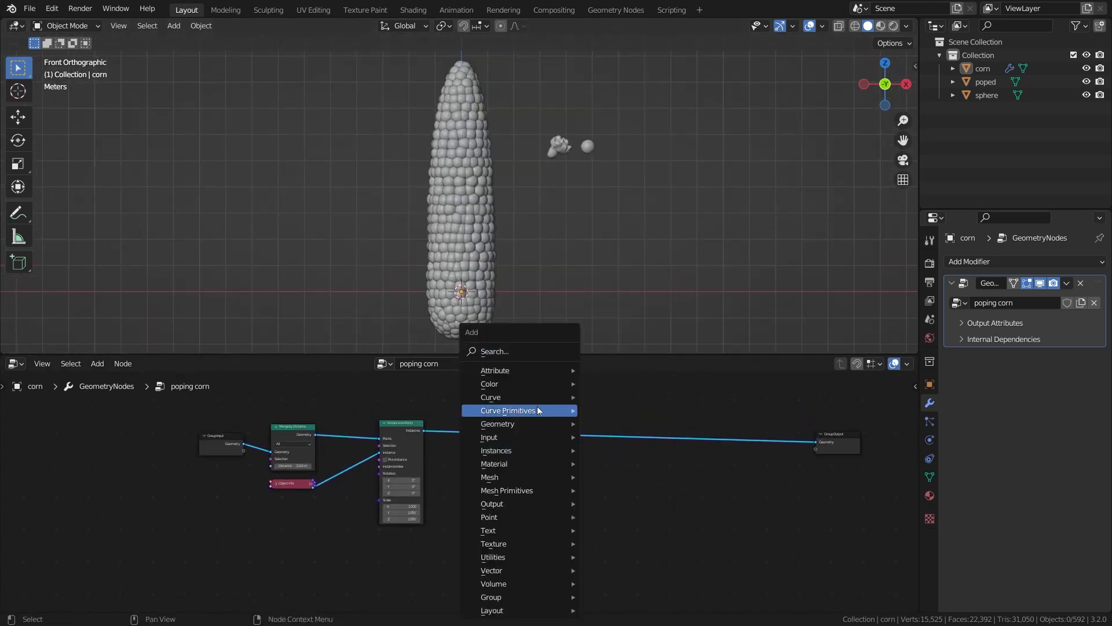
left_click(512, 353)
type("set pos")
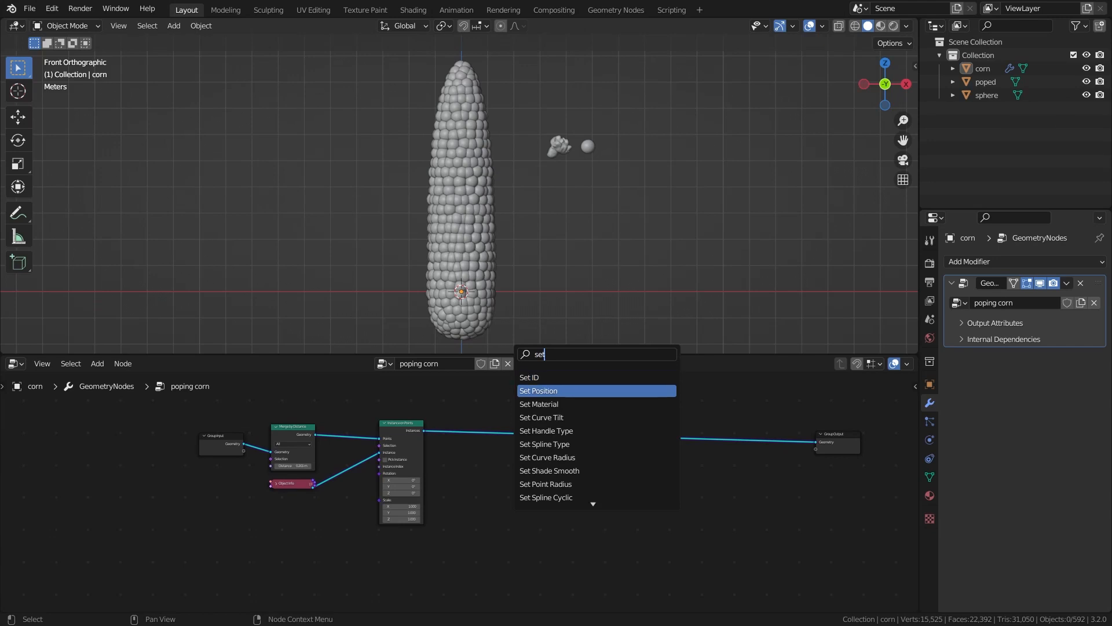
left_click(539, 390)
left_click(612, 450)
scroll(612, 451, "up", 2)
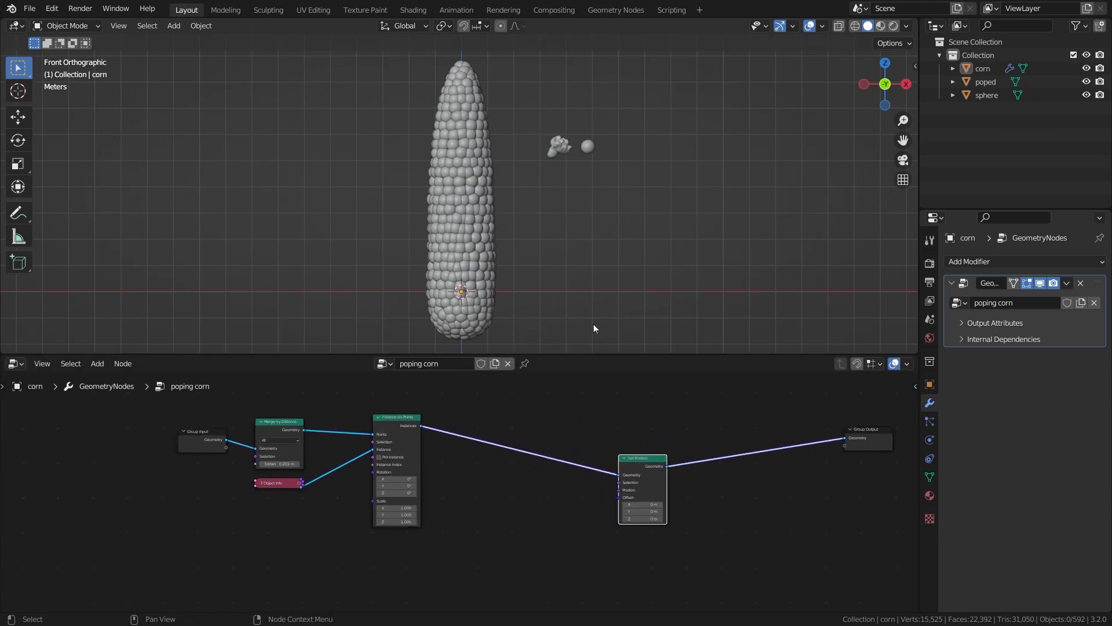
scroll(509, 246, "up", 5)
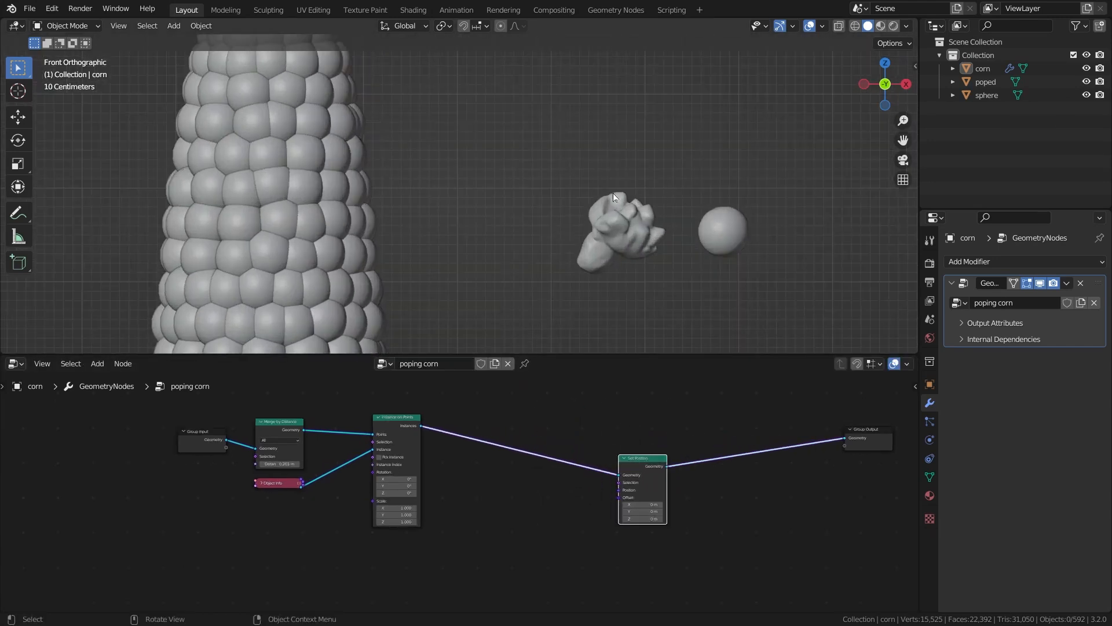
left_click_drag(623, 468, 642, 475)
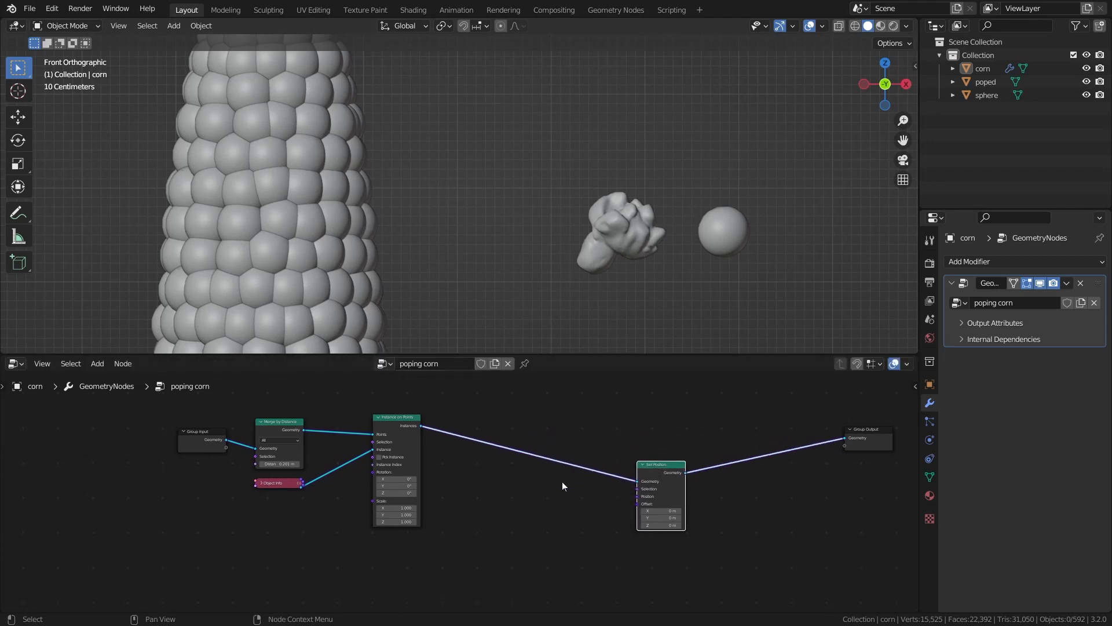
Step: Add an Align Euler to Vector node set to the Z axis, feeding the Rotation of Instance on Points
scroll(456, 244, "down", 5)
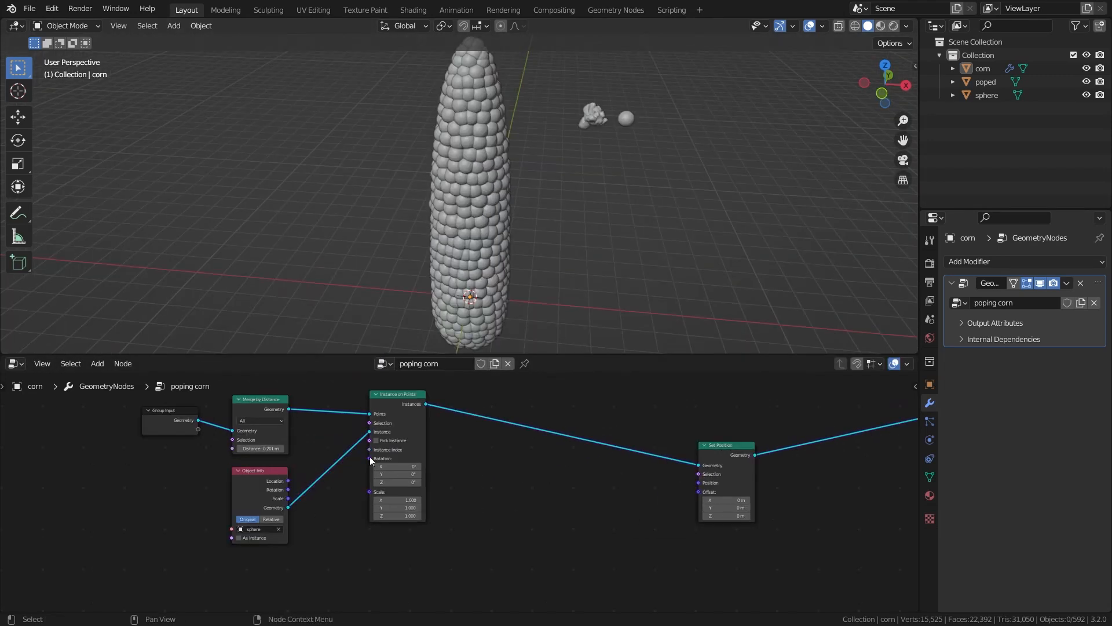
left_click_drag(366, 459, 173, 457)
type("alig")
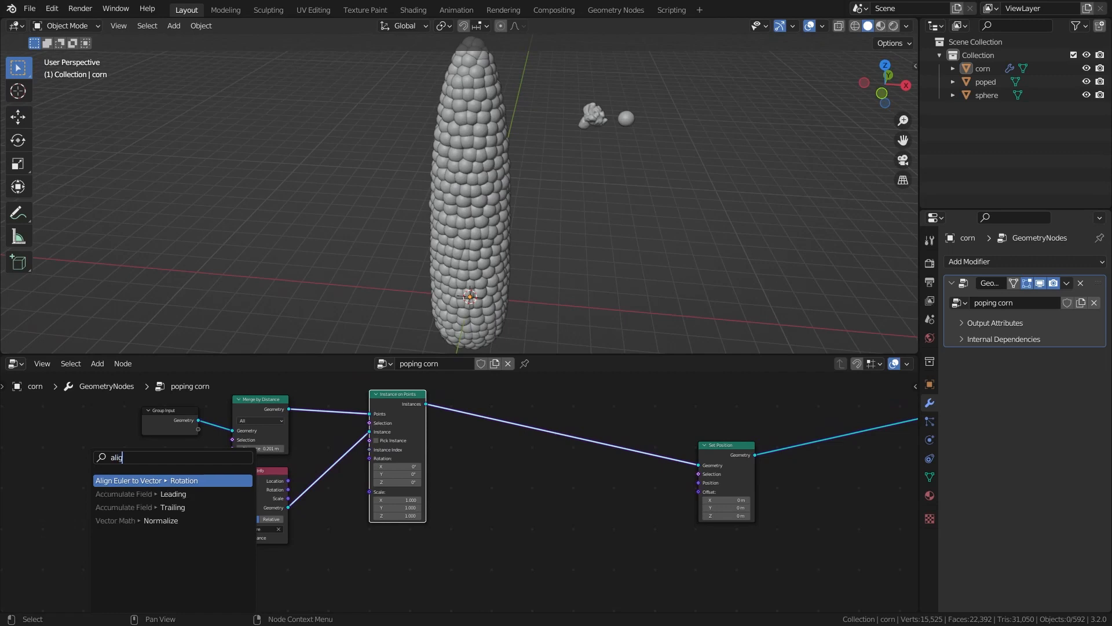
key("Return")
scroll(499, 471, "up", 4)
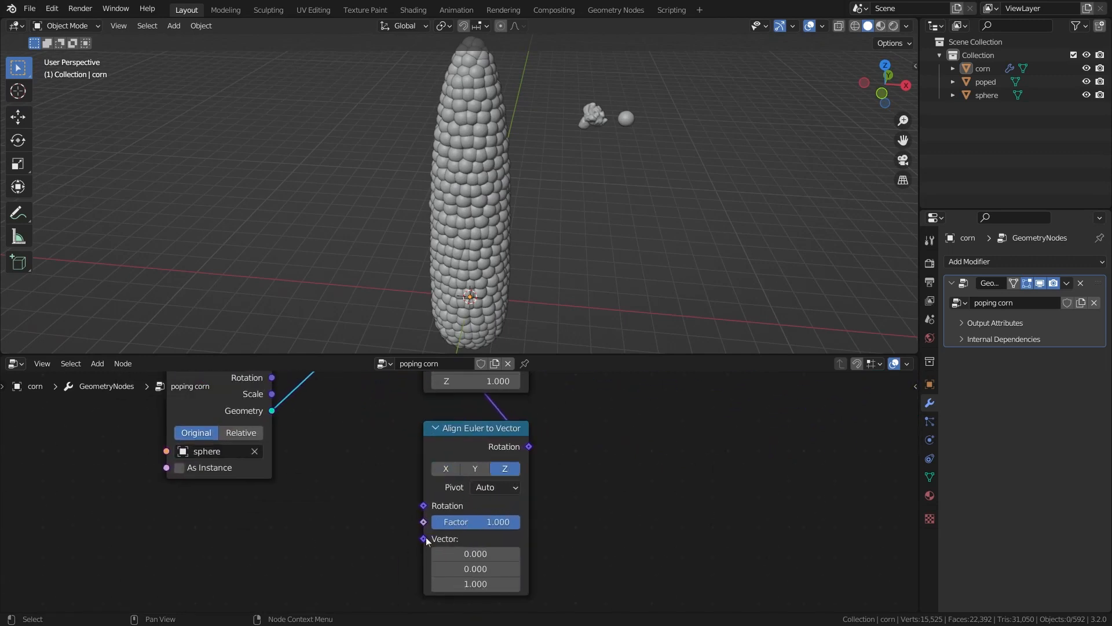
Step: Add a Normal node connected to the Vector input of Align Euler to Vector
scroll(427, 540, "down", 2)
left_click_drag(452, 545, 273, 464)
type("nor")
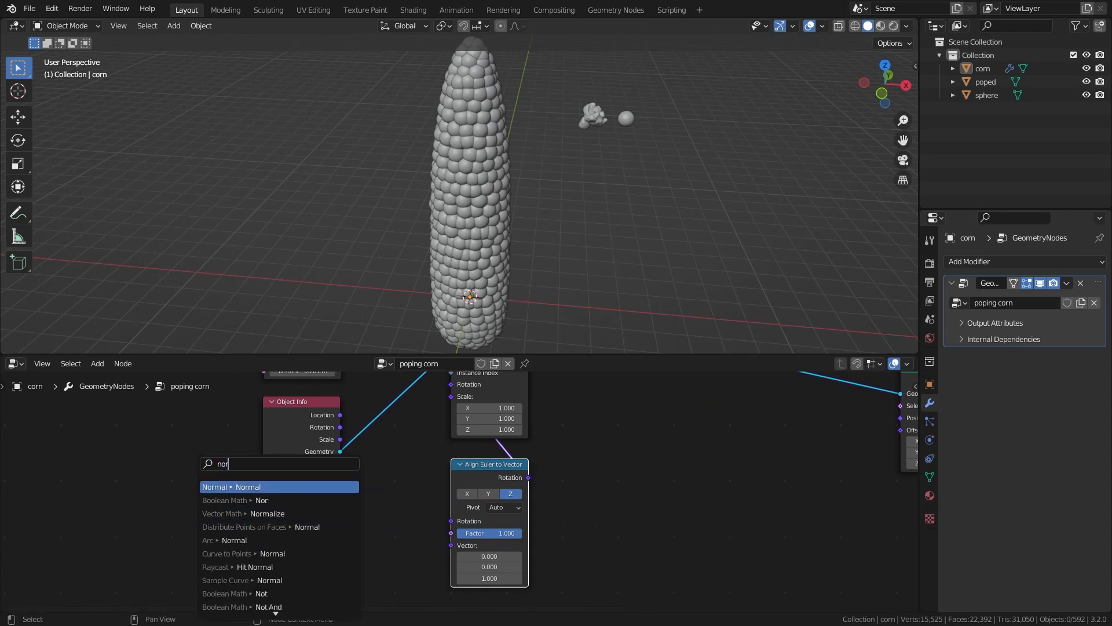
left_click(250, 486)
left_click(399, 549)
Step: Collapse the Align Euler to Vector node beneath Instance on Points
scroll(399, 513, "down", 2)
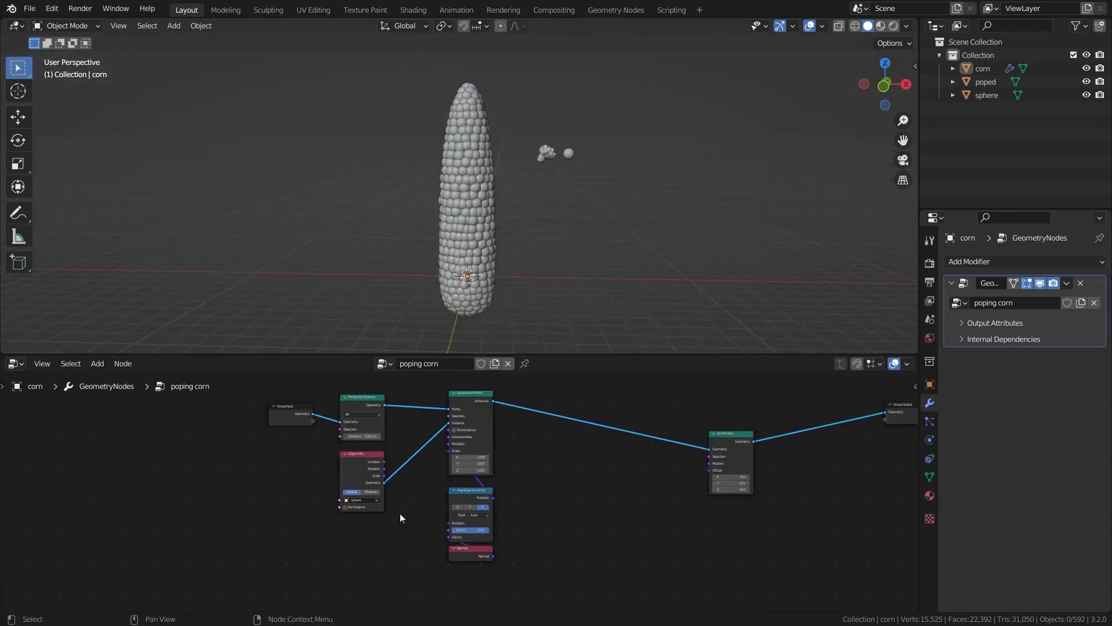
left_click(483, 488)
key("h")
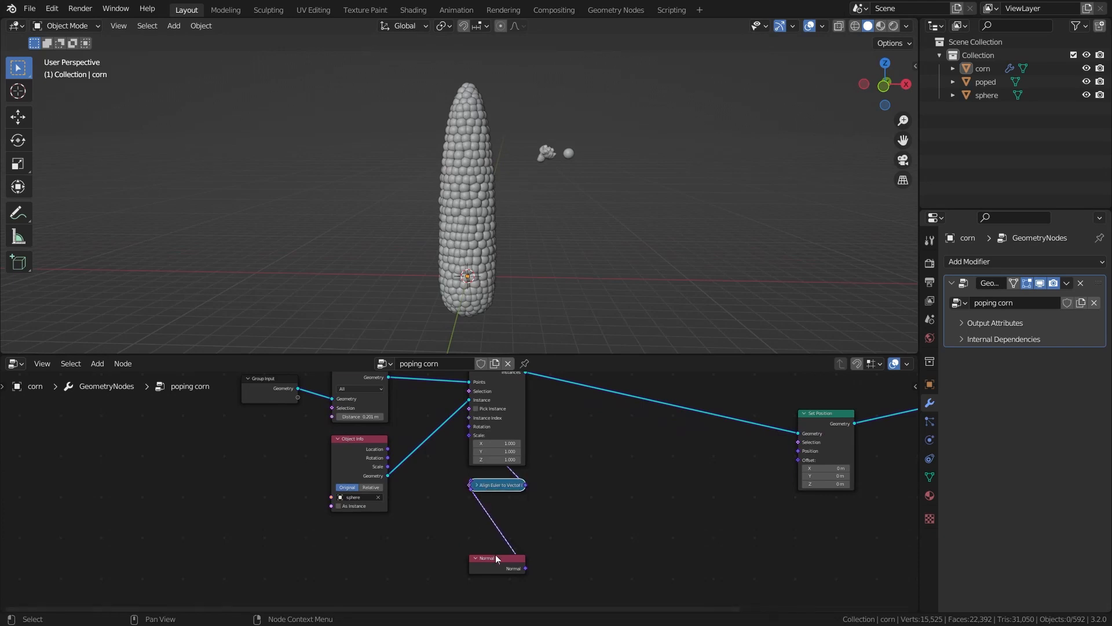
Step: Tuck the Normal node beneath Align Euler to Vector and place the collapsed Object Info node above Instance on Points
left_click_drag(496, 557, 496, 505)
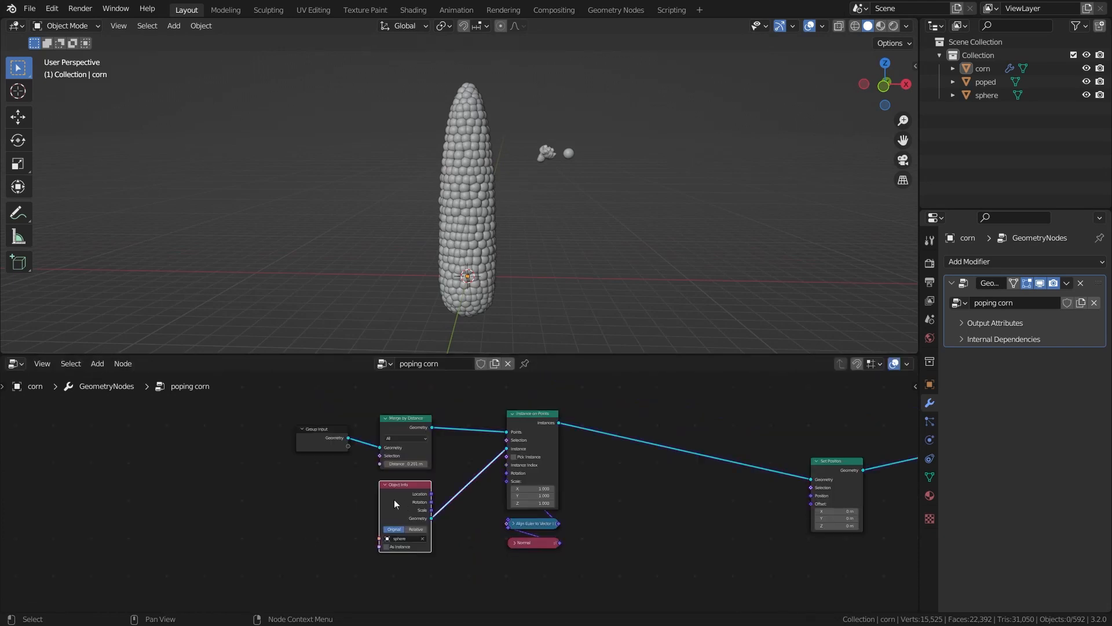
key("h")
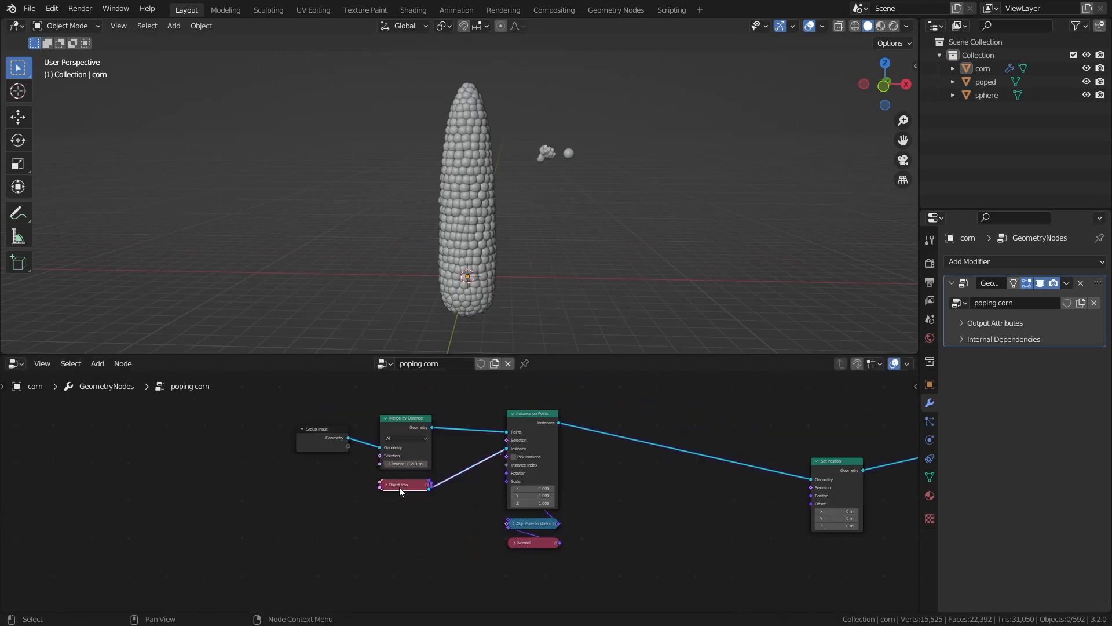
left_click_drag(399, 484, 529, 407)
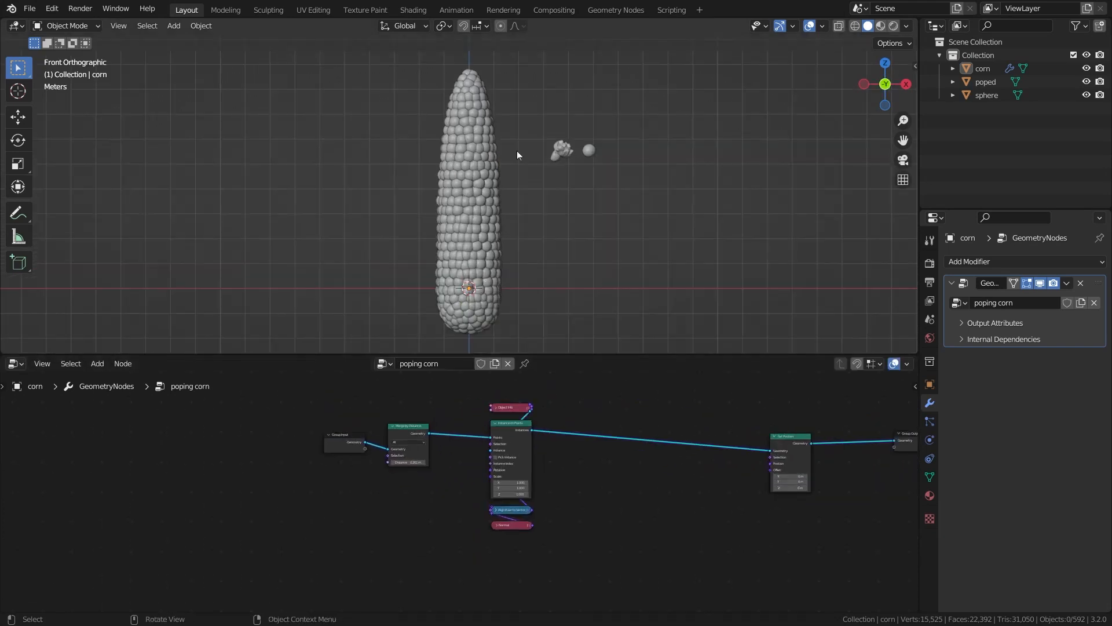
Step: Duplicate the Object Info, Instance on Points, Align Euler to Vector and Normal nodes and place the copies below the originals
scroll(539, 149, "up", 4)
key("KP_1")
scroll(599, 213, "up", 3)
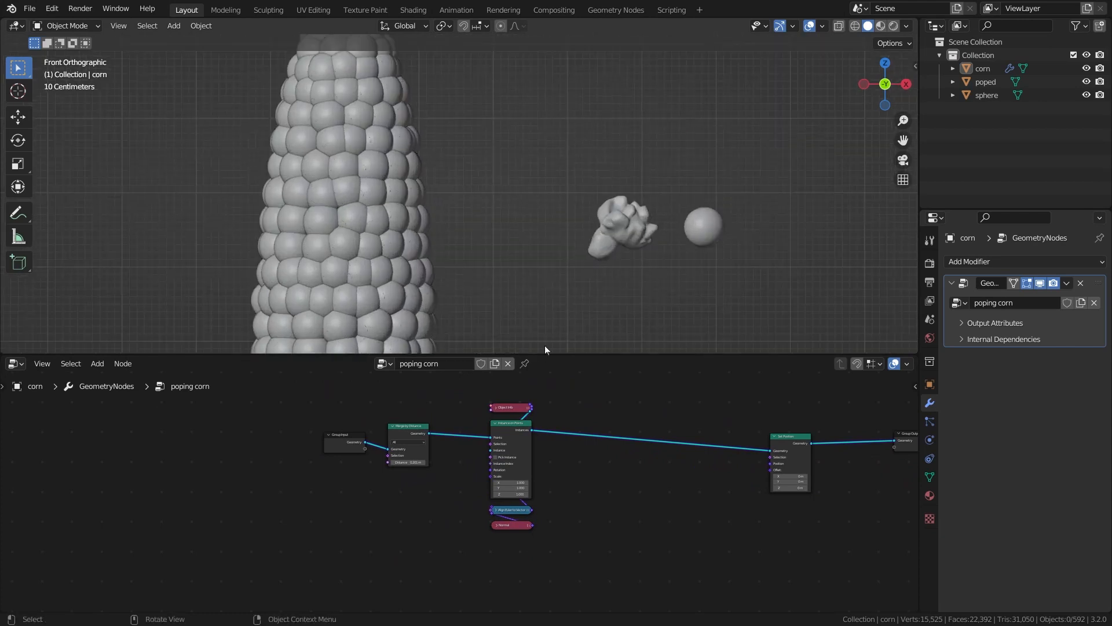
scroll(452, 465, "down", 1)
middle_click_drag(524, 512, 507, 506)
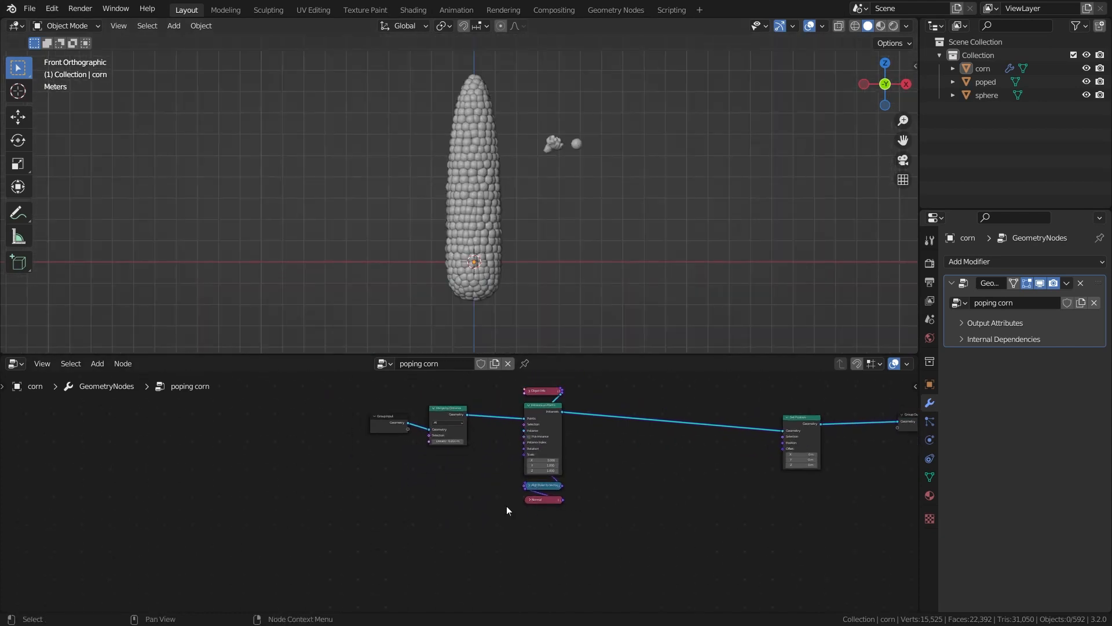
scroll(507, 503, "down", 3)
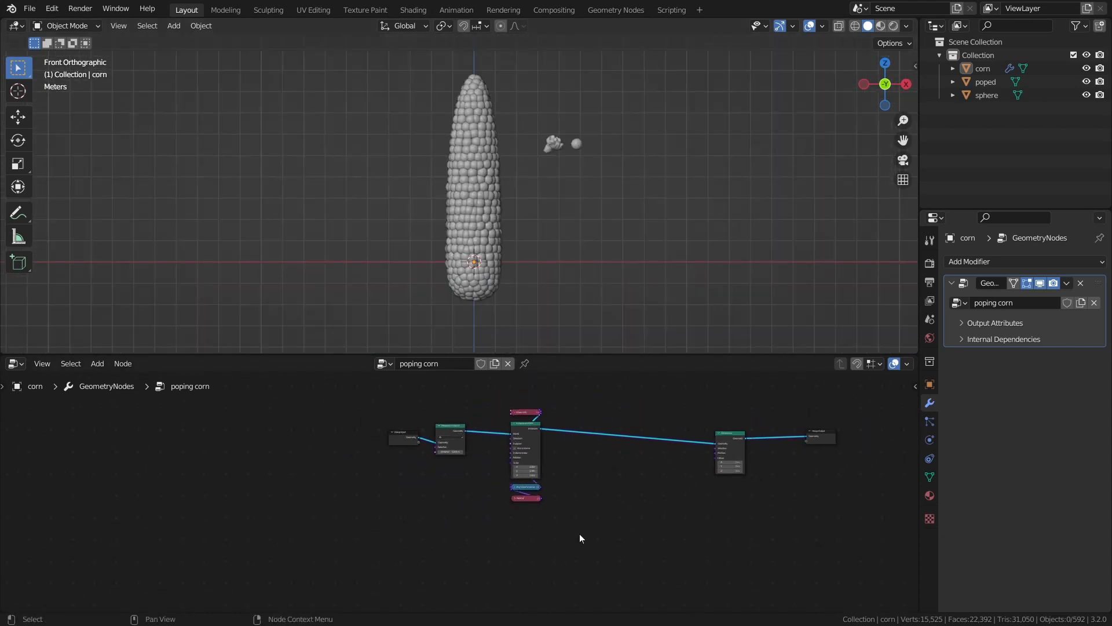
left_click_drag(579, 534, 502, 507)
key("shift+d")
left_click(502, 518)
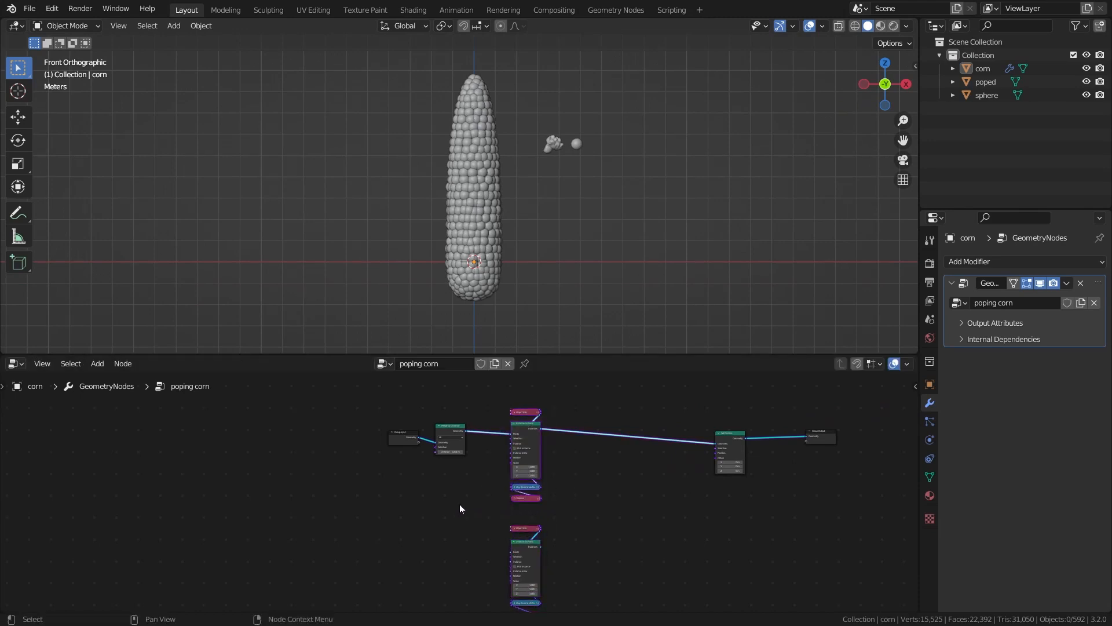
Step: Enclose the duplicated instancing nodes in their own frame
middle_click_drag(460, 504, 471, 454)
left_click_drag(570, 468, 478, 593)
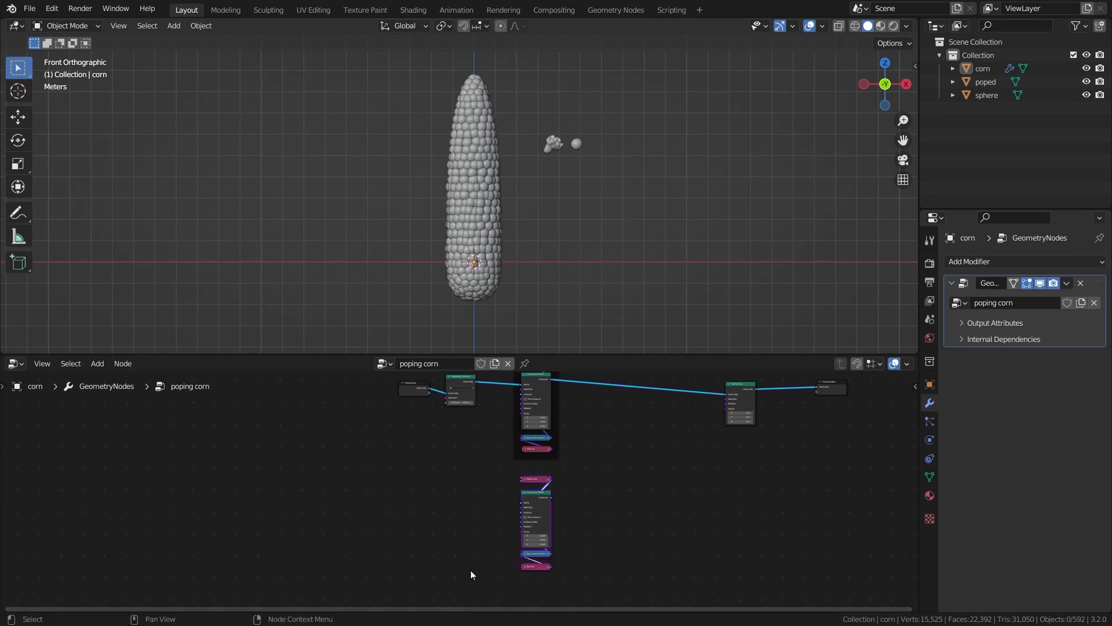
key("ctrl+j")
left_click(453, 516)
Step: Set the duplicated Object Info to the poped object and connect Merge by Distance to the duplicated Instance on Points' Points input
scroll(447, 489, "up", 11)
middle_click_drag(595, 458, 542, 489)
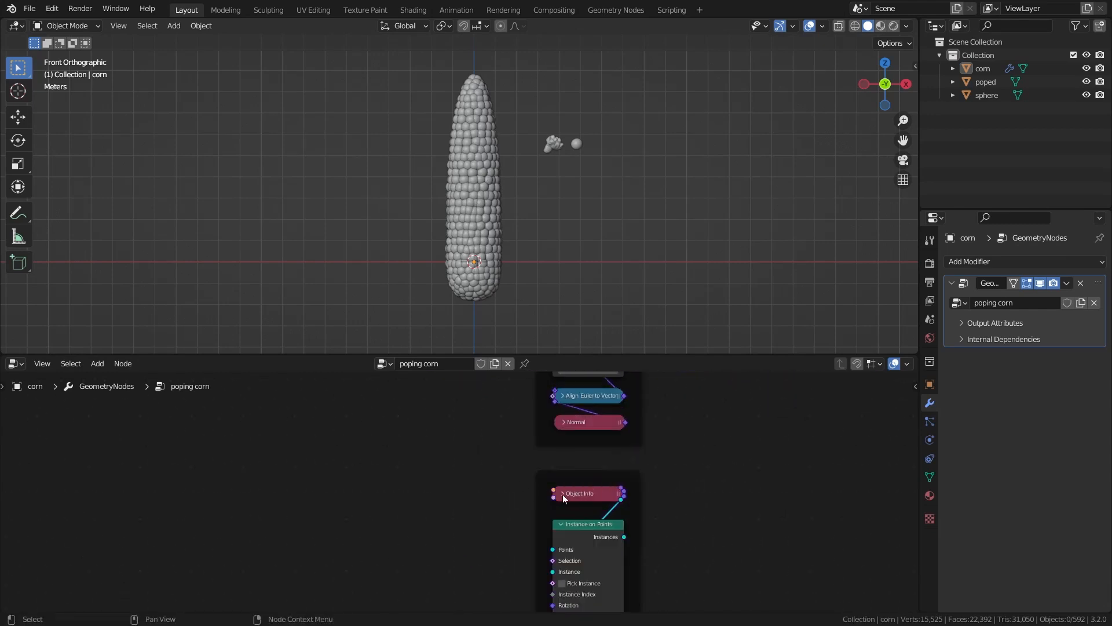
left_click(563, 494)
left_click(614, 568)
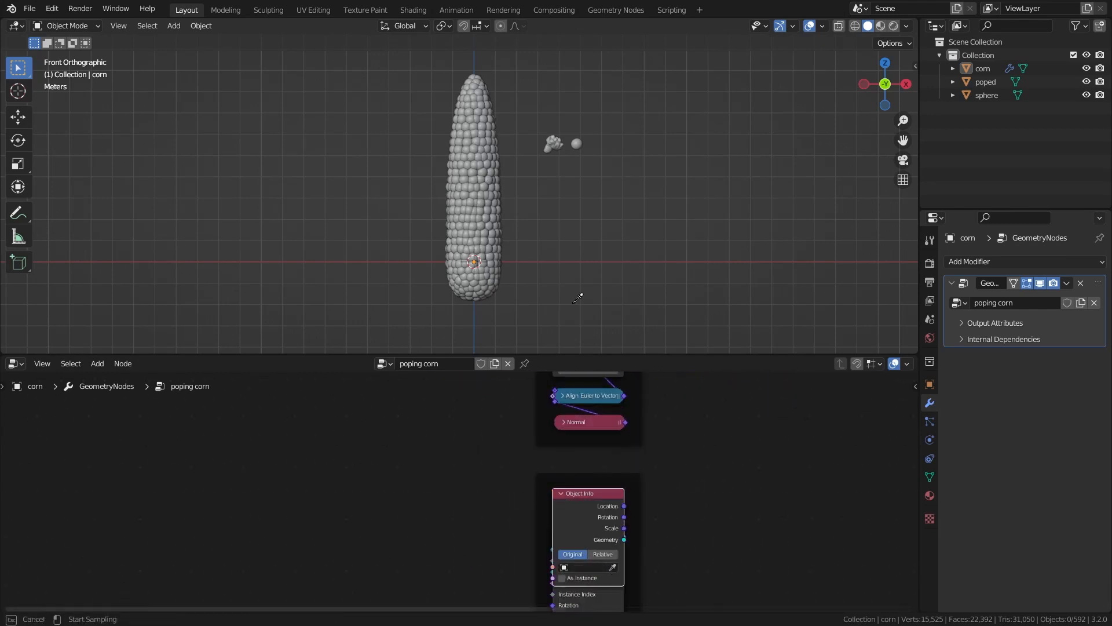
left_click(550, 143)
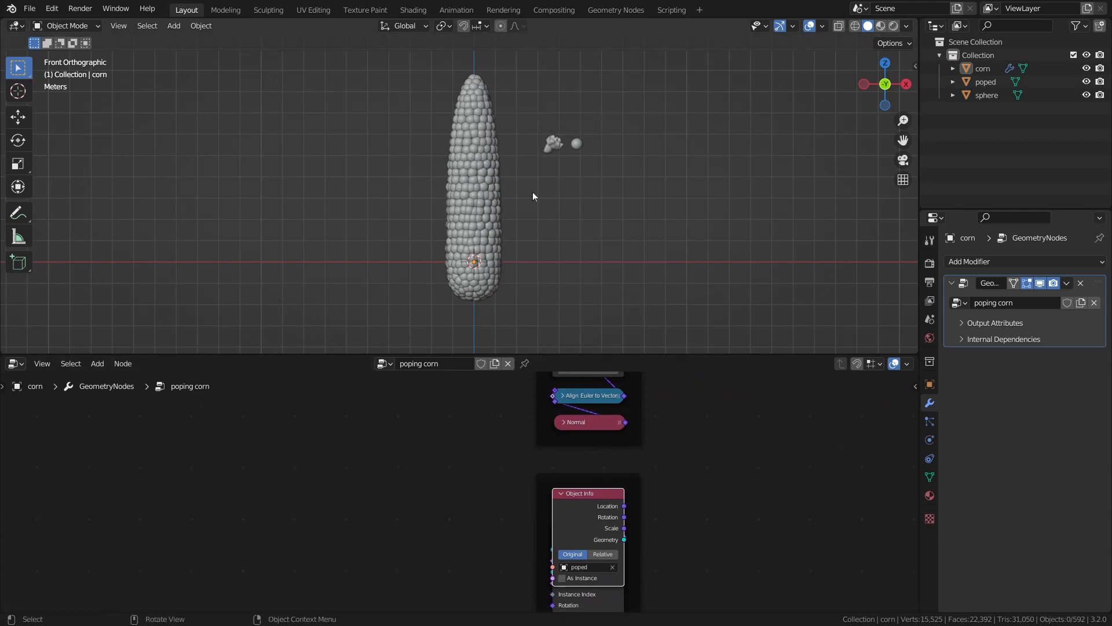
scroll(483, 442, "down", 3)
left_click_drag(480, 402, 540, 562)
Step: Insert a Realize Instances node between the original Instance on Points and Set Position
middle_click_drag(763, 502, 387, 550)
left_click_drag(451, 467, 502, 459)
key("shift+a")
left_click(363, 354)
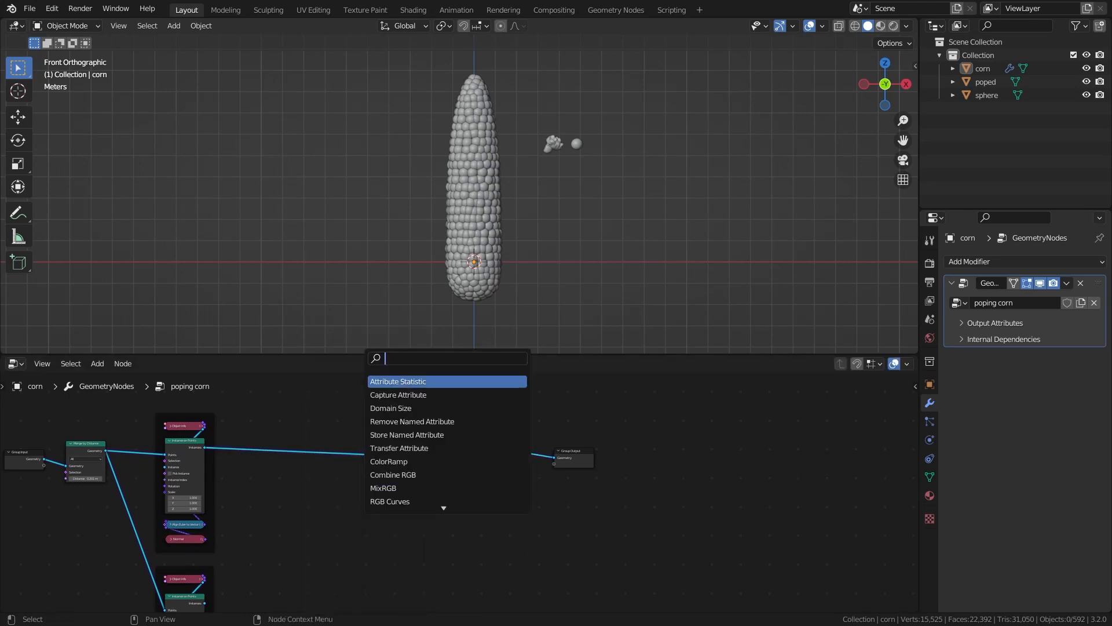
type("real")
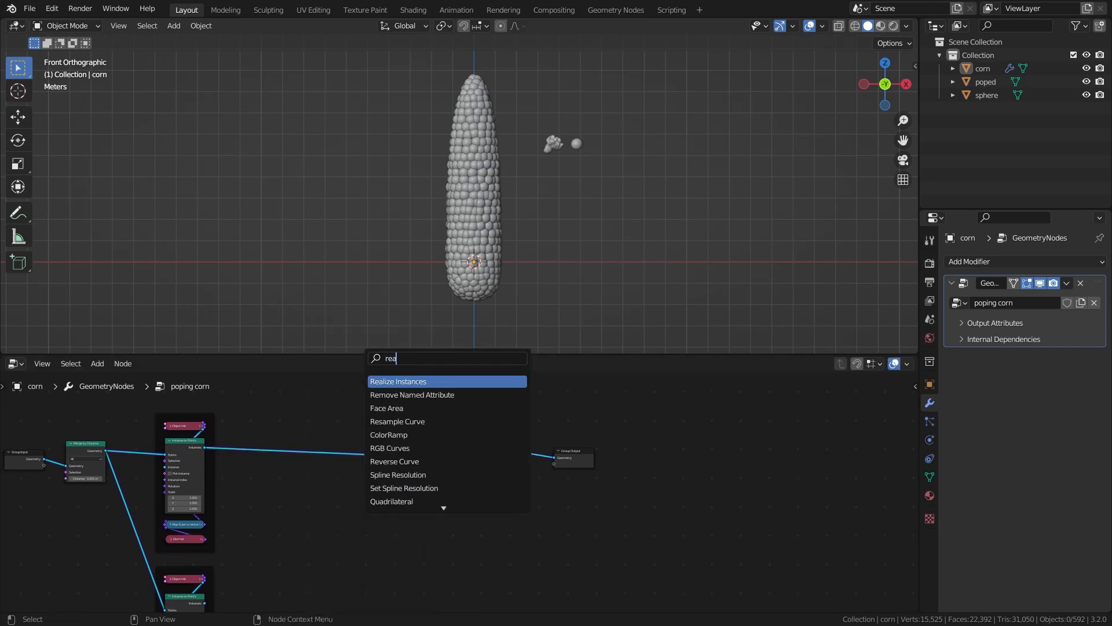
key("Return")
left_click(470, 232)
Step: Duplicate the Realize Instances node and connect the copy to the Instances output of the lower Instance on Points
scroll(468, 158, "up", 2)
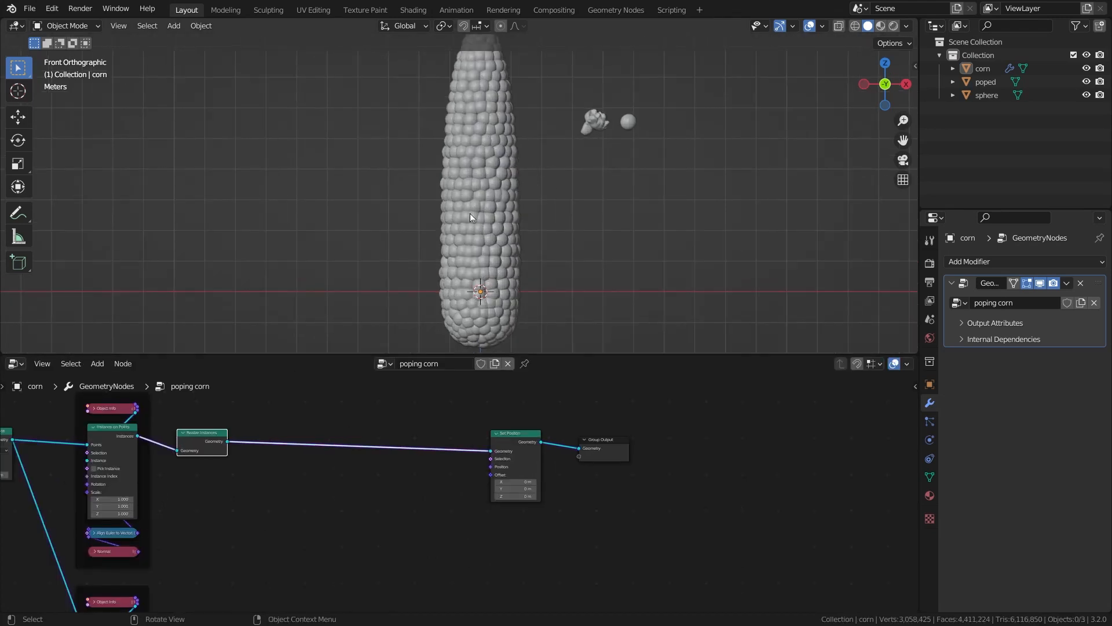
middle_click_drag(471, 214, 474, 280, "shift")
scroll(485, 171, "up", 2)
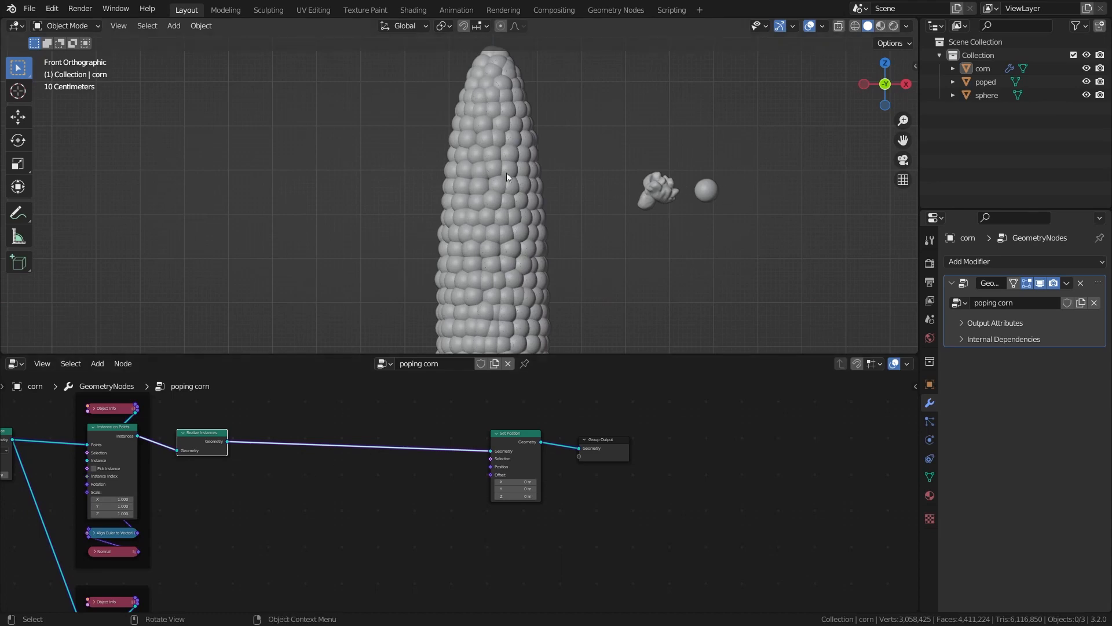
scroll(297, 548, "down", 2)
scroll(286, 509, "up", 4)
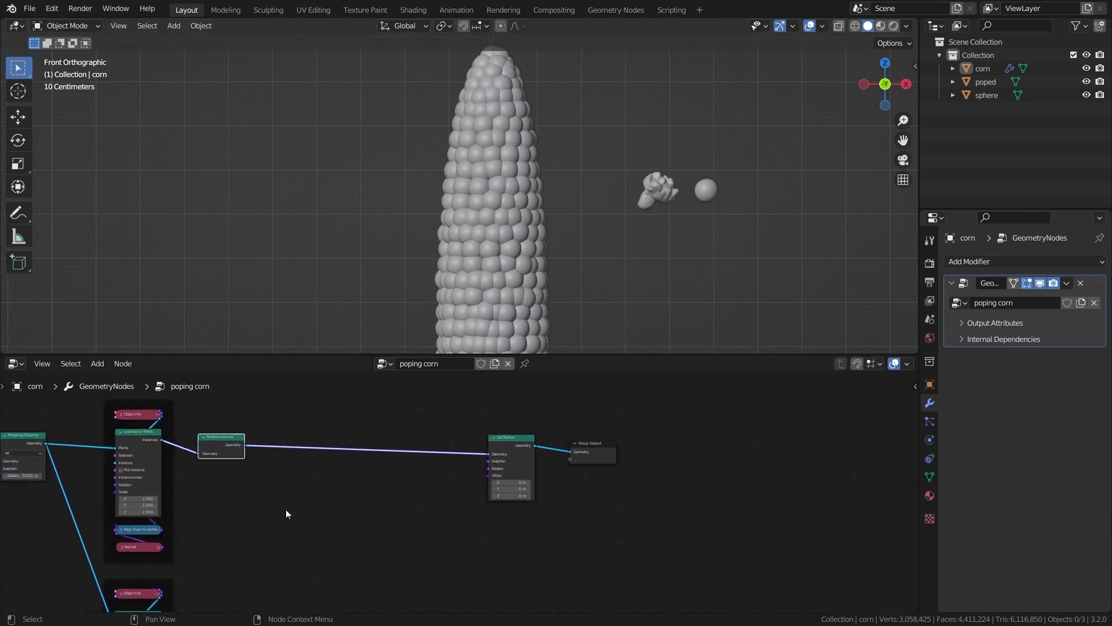
scroll(235, 423, "up", 1)
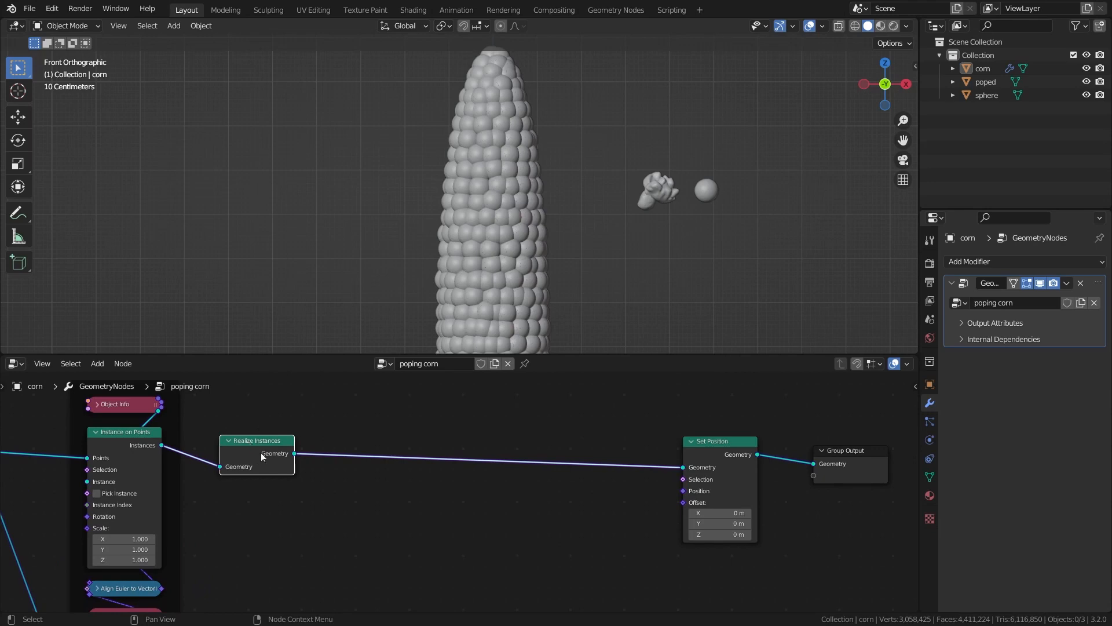
scroll(261, 477, "down", 3)
middle_click_drag(284, 507, 353, 432)
scroll(353, 433, "up", 1)
key("shift+d")
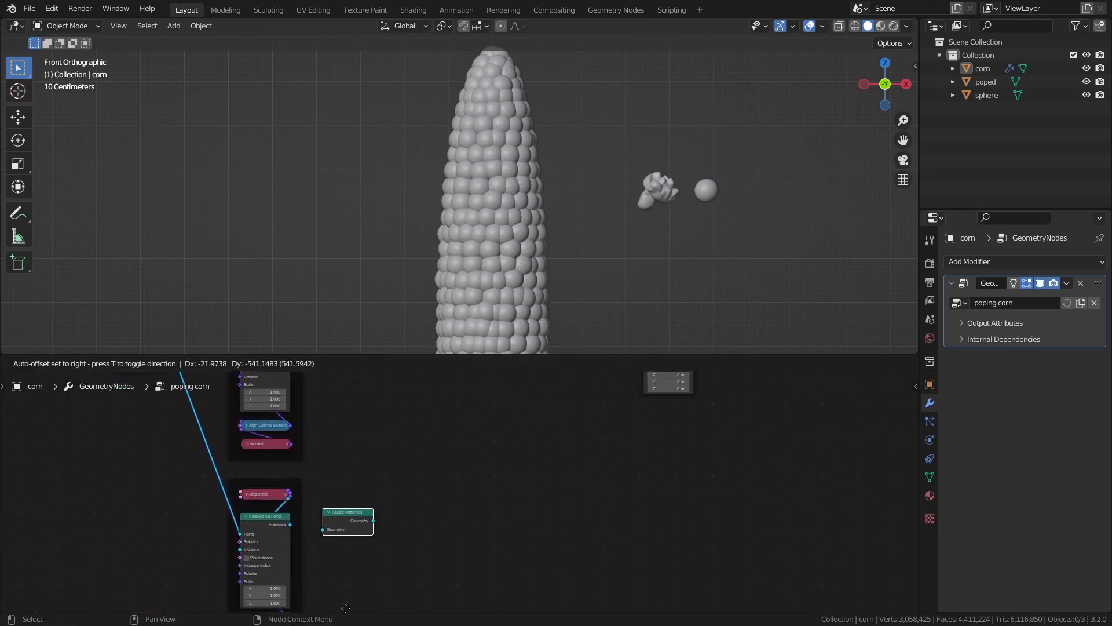
left_click(347, 609)
Step: Add a Transfer Attribute node and connect the lower Realize Instances geometry to its Source
scroll(293, 489, "down", 2)
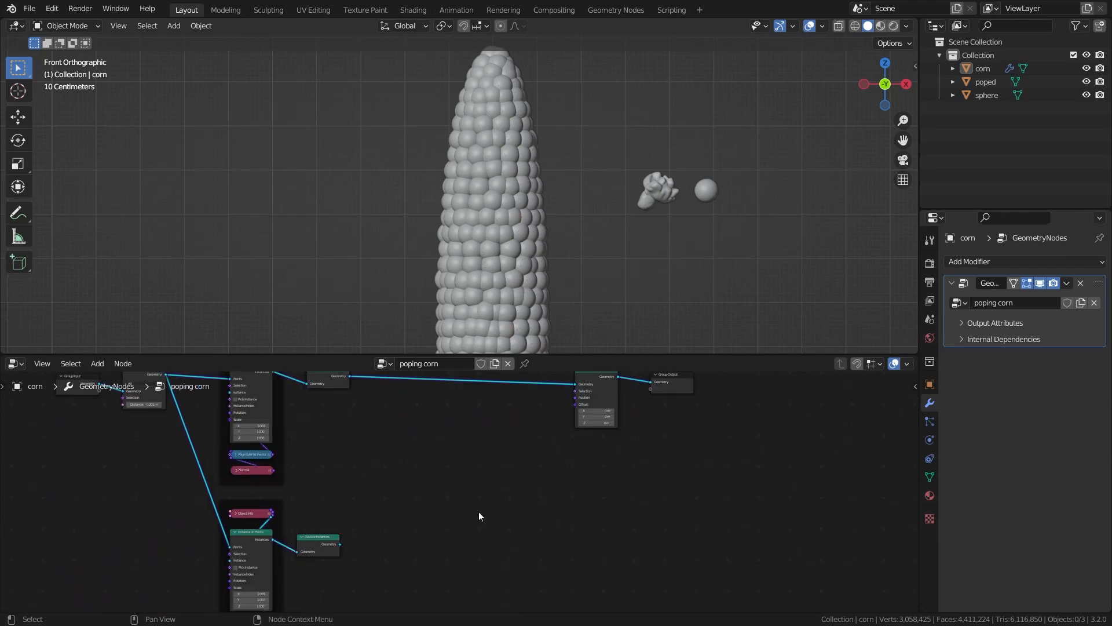
key("shift+a")
left_click(438, 347)
type("tra")
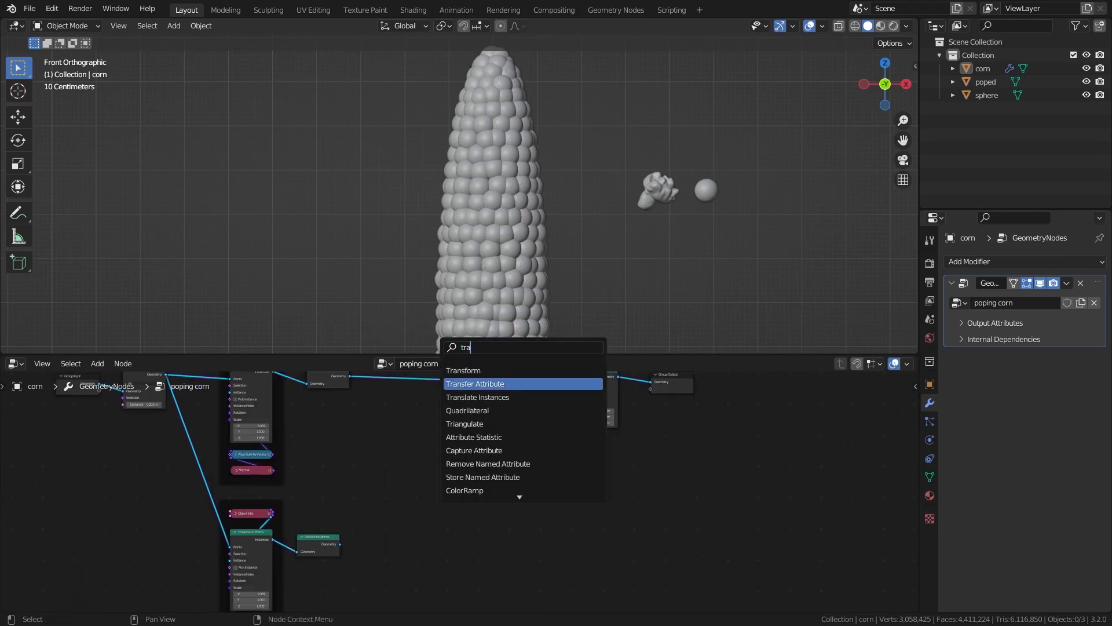
left_click(473, 384)
left_click(337, 522)
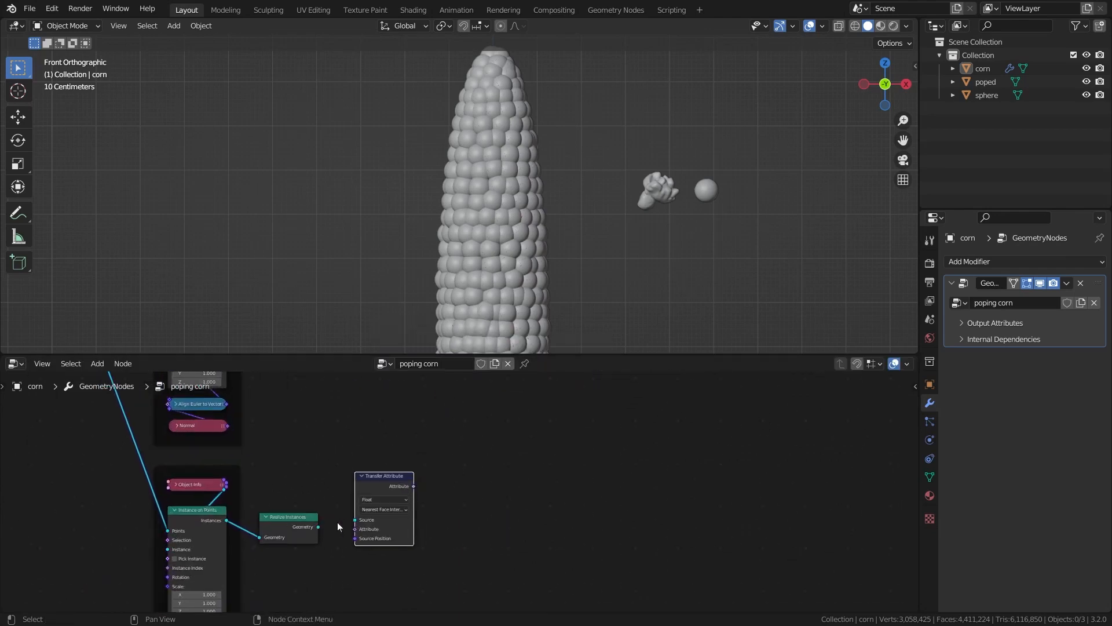
left_click_drag(318, 527, 355, 519)
Step: Set the Transfer Attribute node's data type to Vector and its mapping to Index
scroll(348, 514, "up", 4)
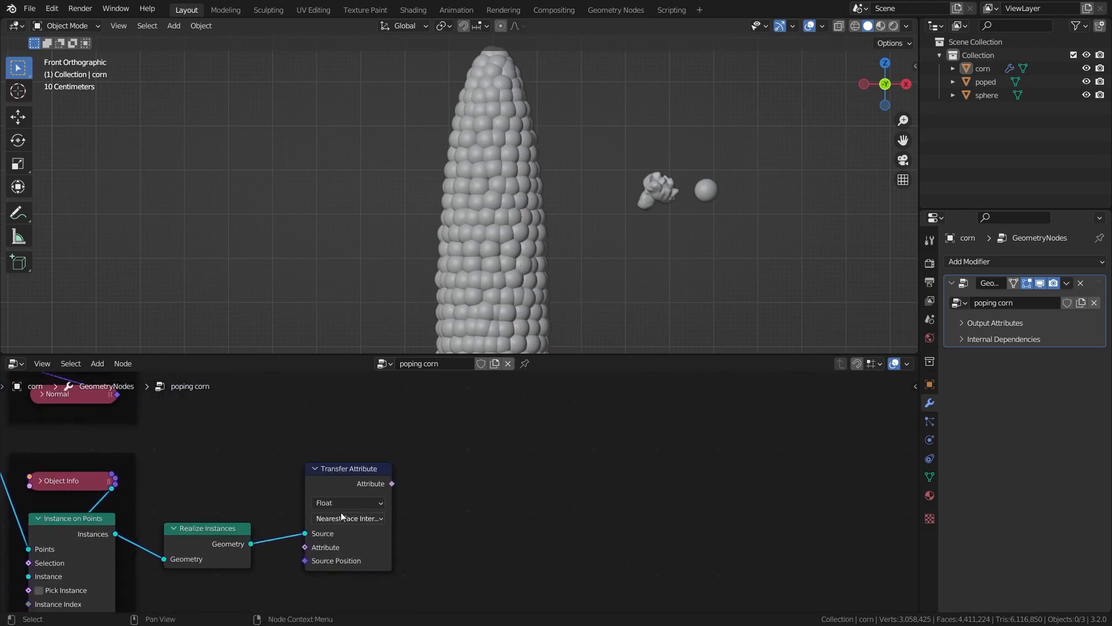
left_click(385, 475)
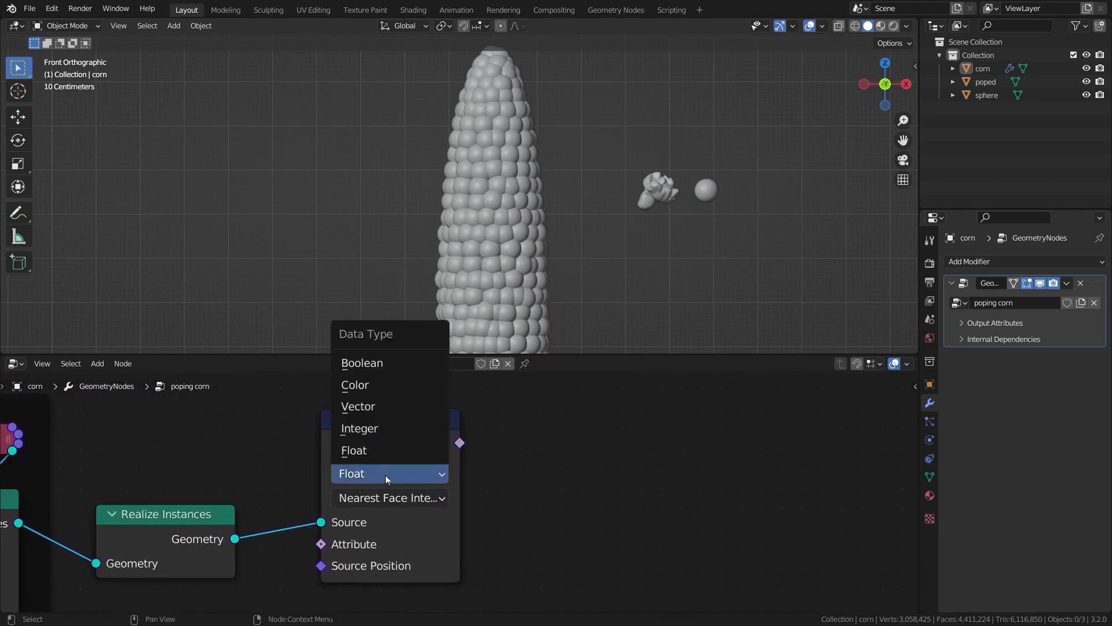
left_click(399, 407)
left_click(356, 498)
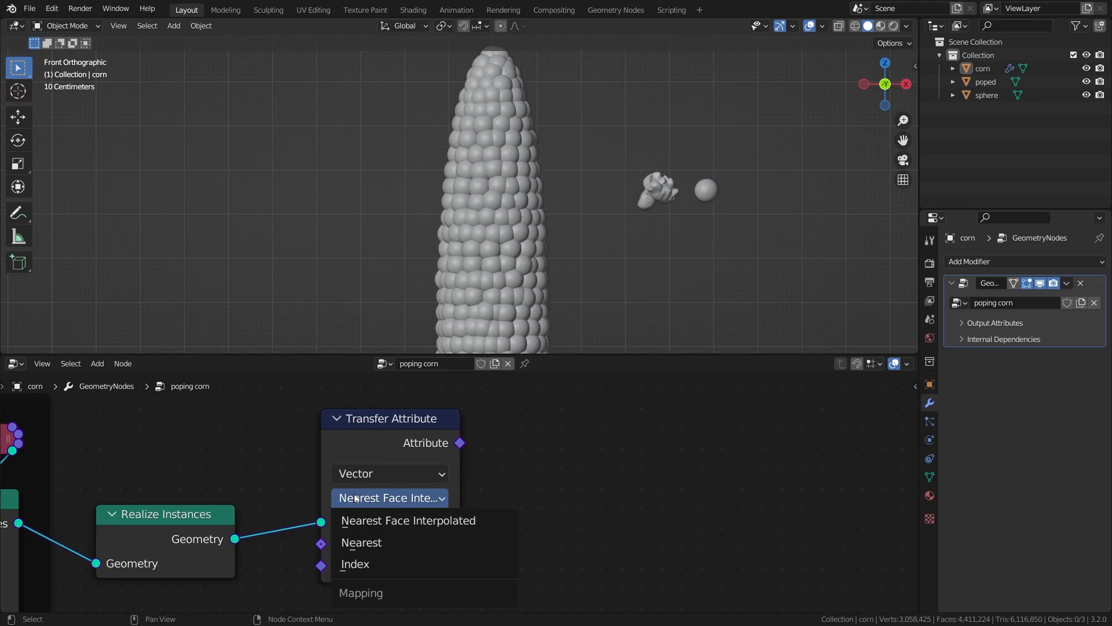
left_click(357, 561)
Step: Add a Position node feeding the Attribute input of Transfer Attribute and place it above that node
scroll(292, 501, "down", 1)
middle_click_drag(291, 500, 348, 493)
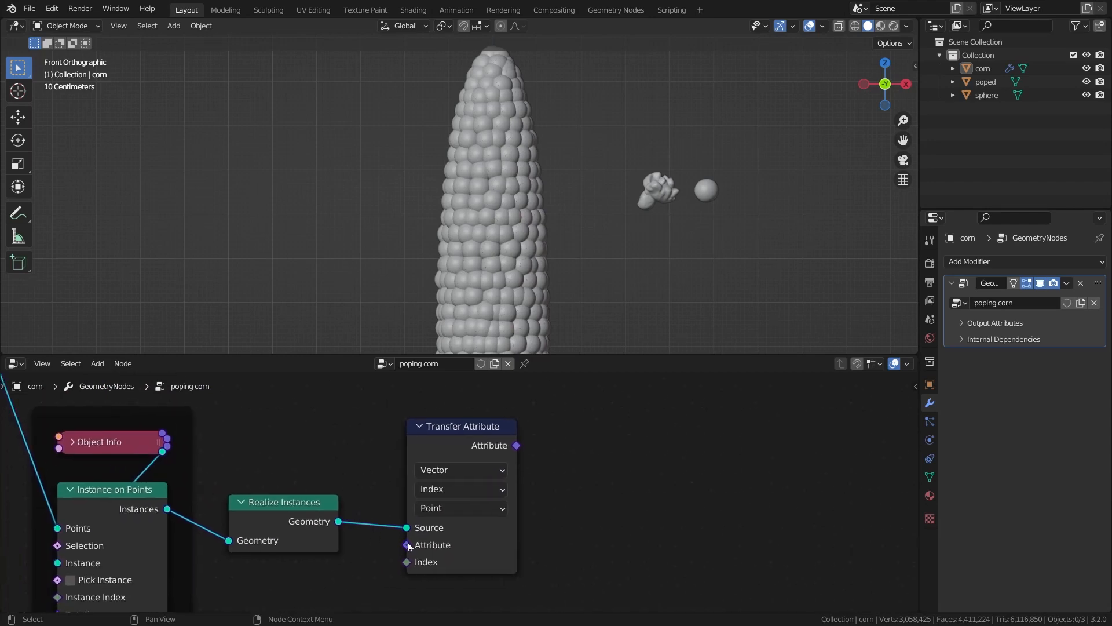
left_click_drag(408, 545, 174, 463)
type("po")
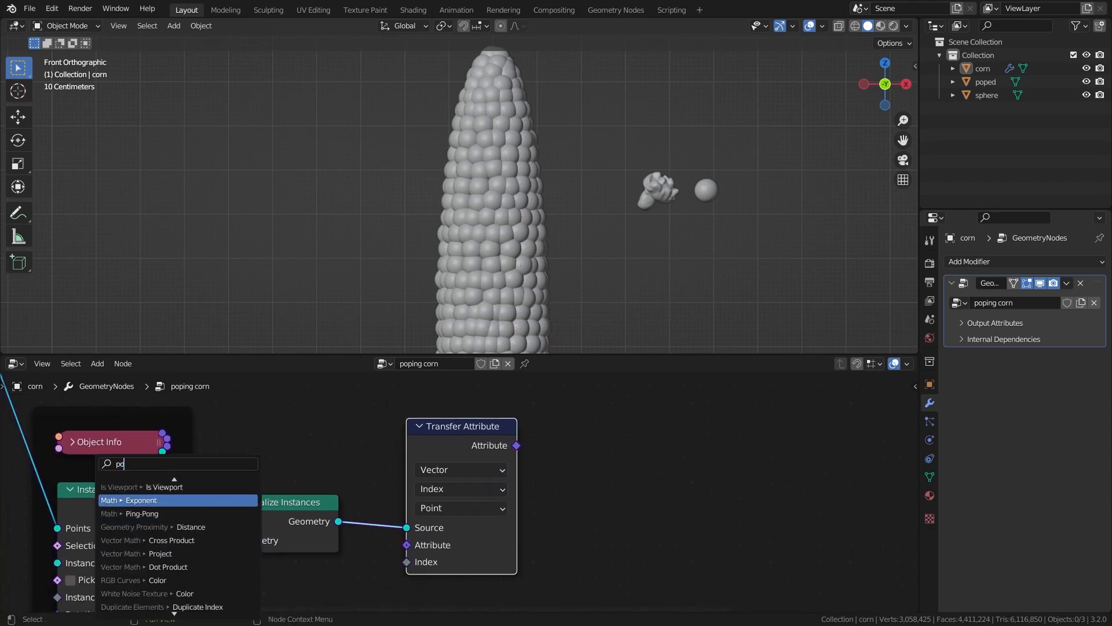
type("s")
key("Return")
left_click(418, 464)
Step: Connect the Transfer Attribute output to the Position input of Set Position
scroll(376, 522, "down", 8)
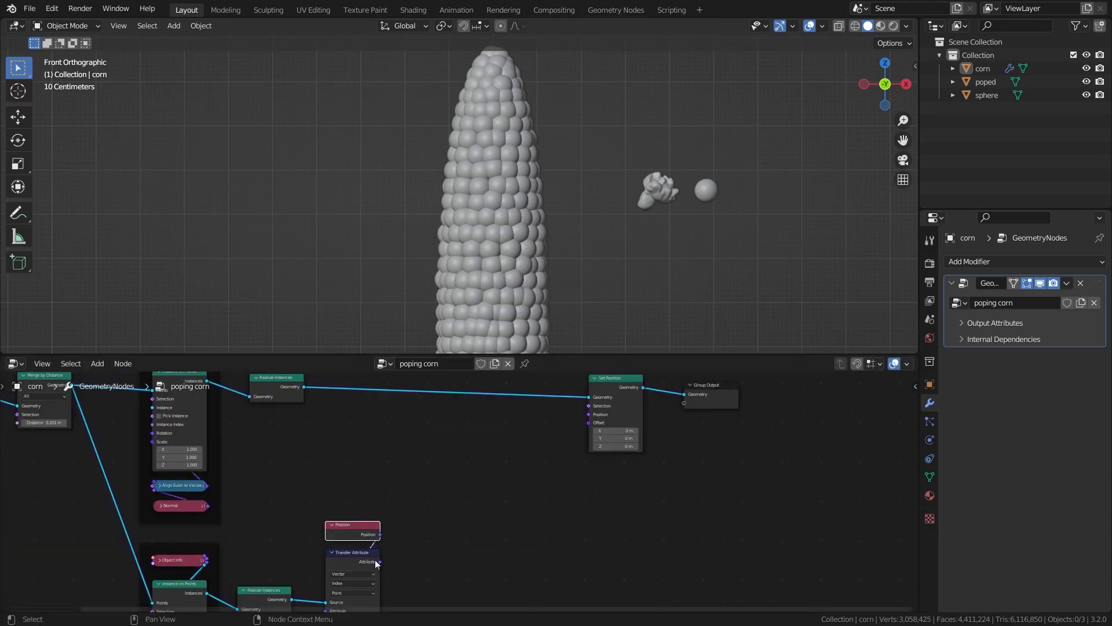
scroll(383, 559, "up", 1)
left_click_drag(374, 568, 597, 409)
Step: Insert a MixRGB node on the link between Transfer Attribute and the Position input of Set Position
scroll(481, 527, "up", 1)
key("shift+a")
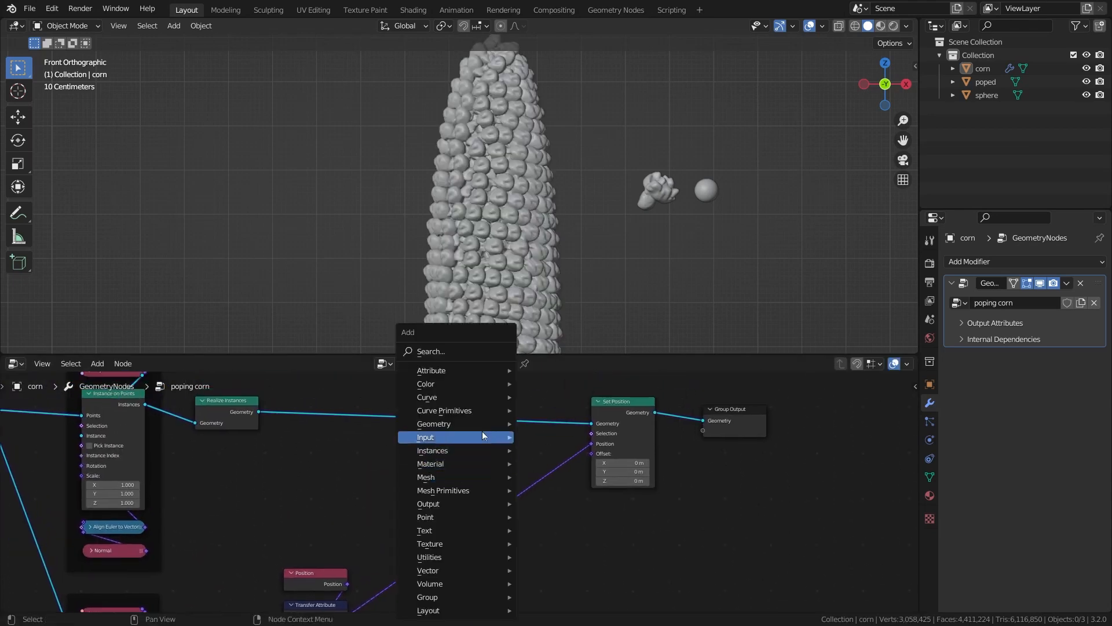
left_click(444, 351)
type("mix")
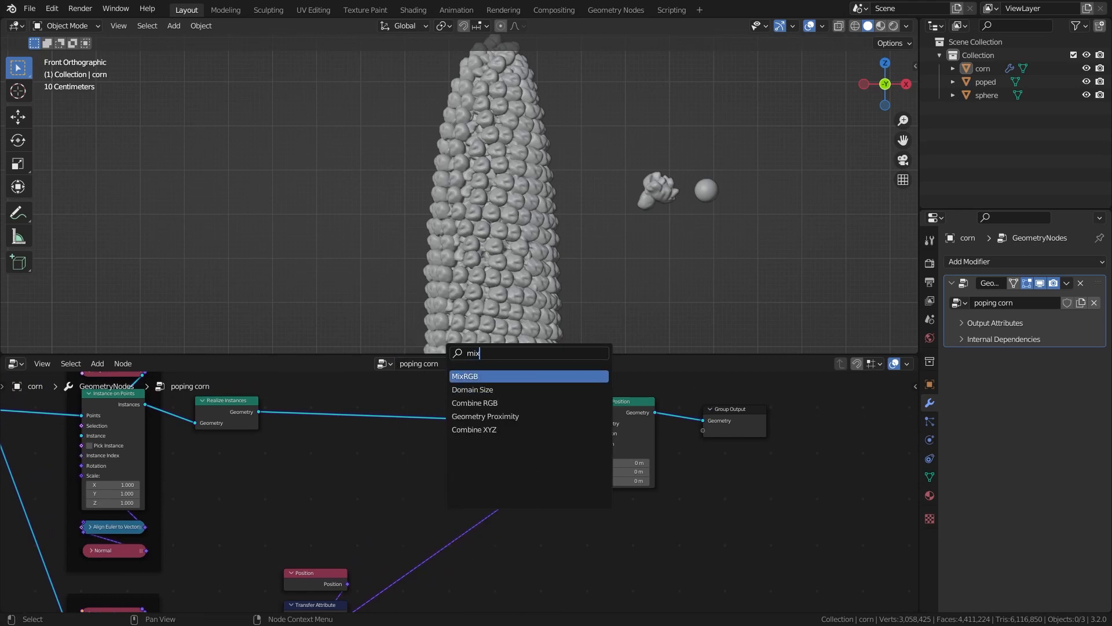
key("Return")
left_click(399, 471)
Step: Connect the Position node's output to the Mix node's Color2 input
scroll(589, 218, "up", 6)
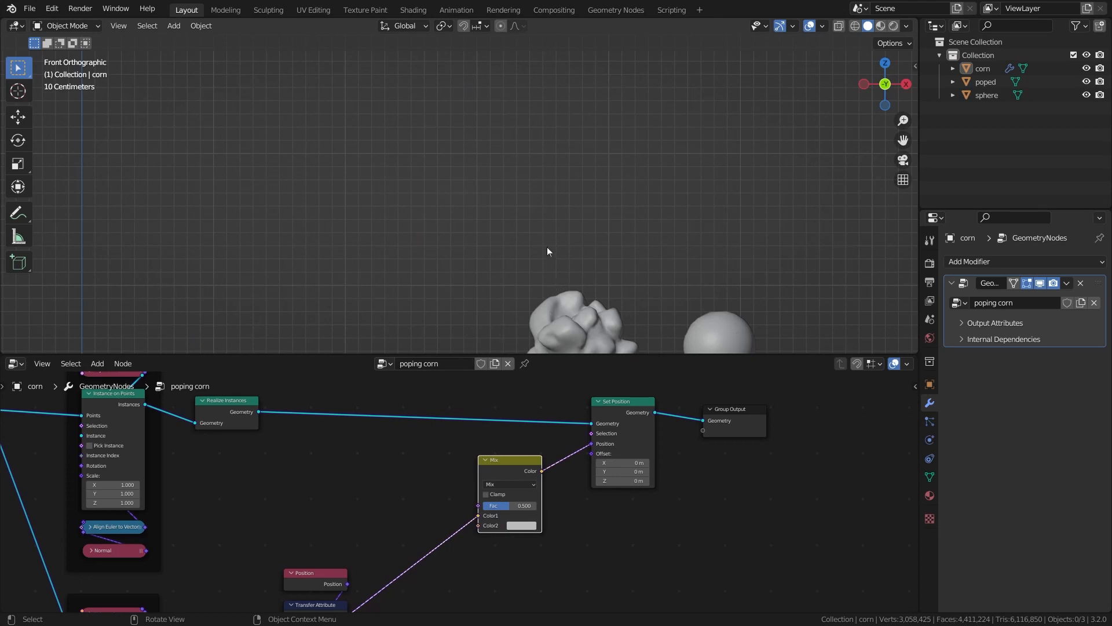
left_click_drag(497, 477, 278, 434)
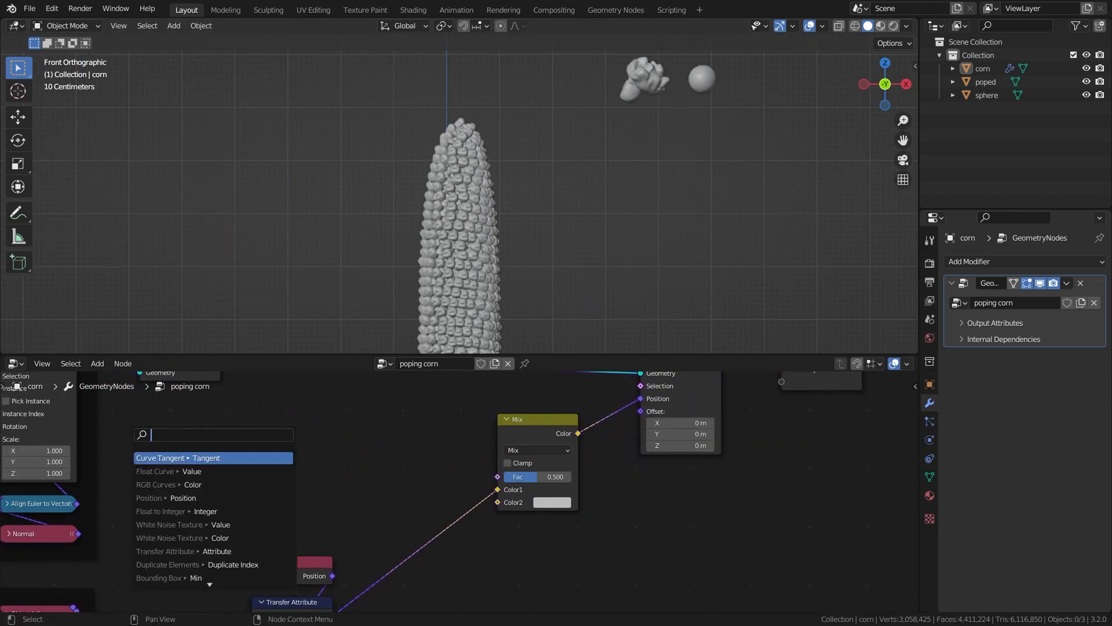
left_click_drag(332, 575, 350, 462)
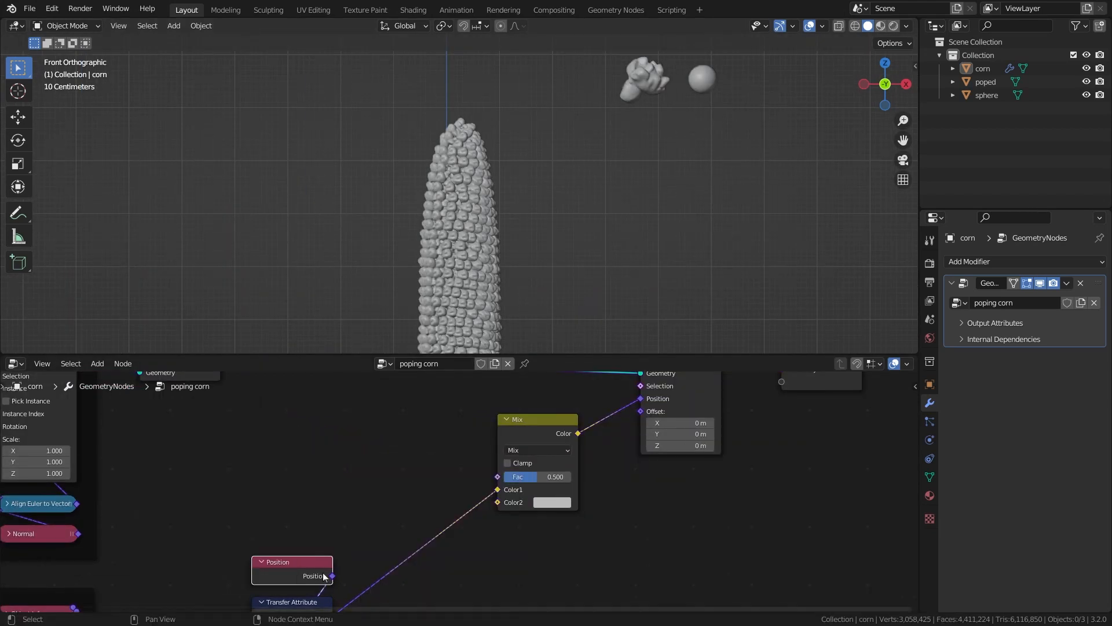
left_click_drag(331, 577, 477, 496)
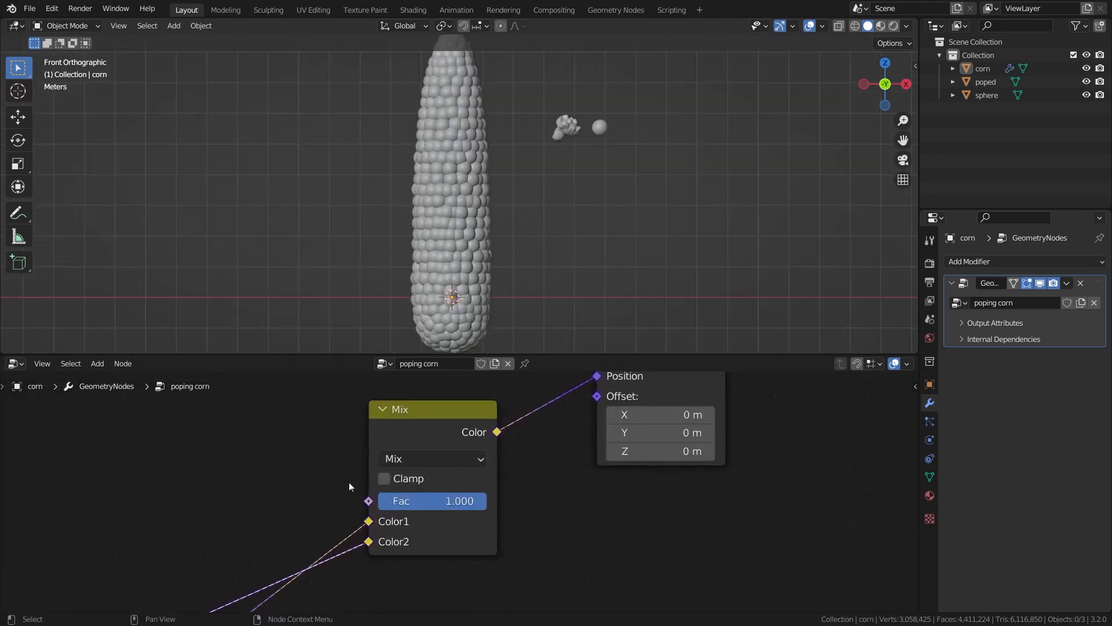
Step: Set the Mix node's Fac to 0
middle_click_drag(410, 232, 249, 141)
scroll(415, 264, "up", 3)
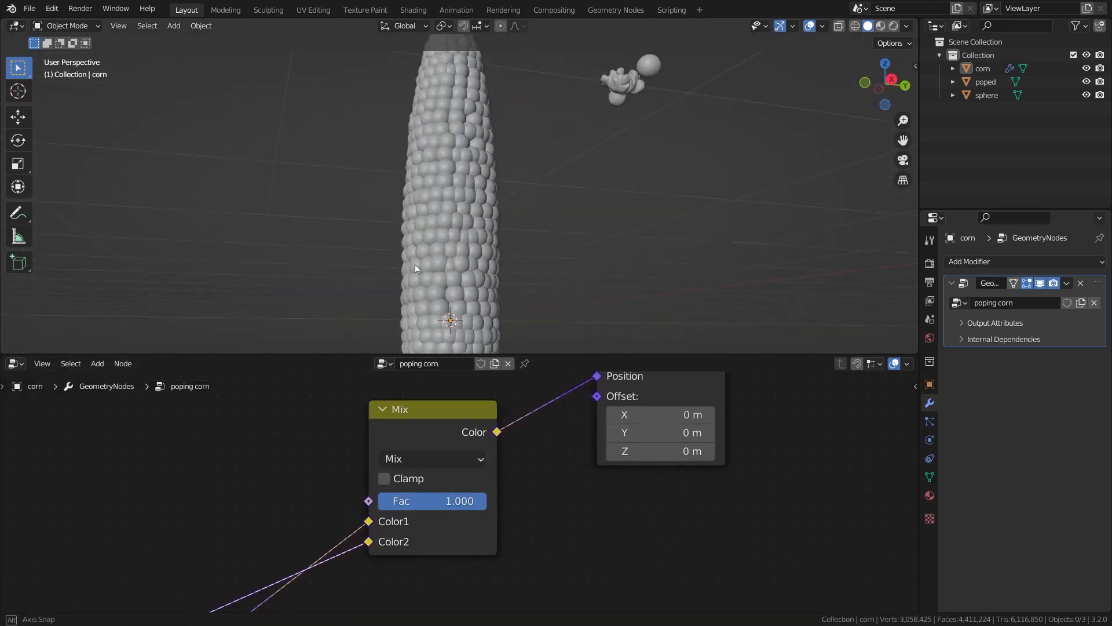
left_click(430, 499)
type("0")
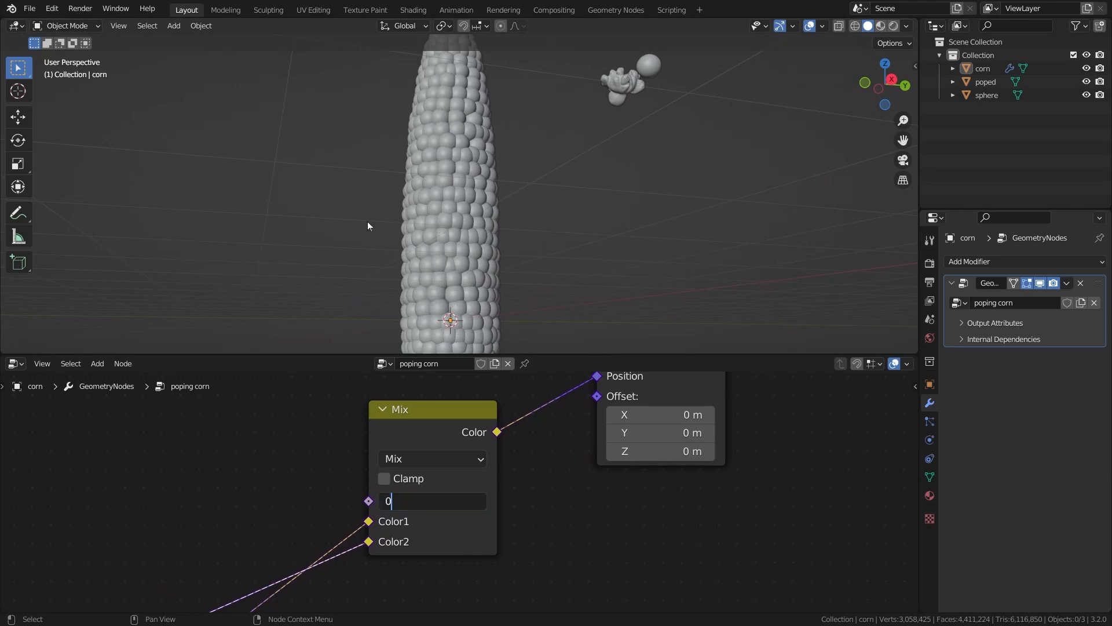
key("Return")
Step: Examine the popped kernels along the cob from several angles and at close range
middle_click_drag(405, 242, 785, 197)
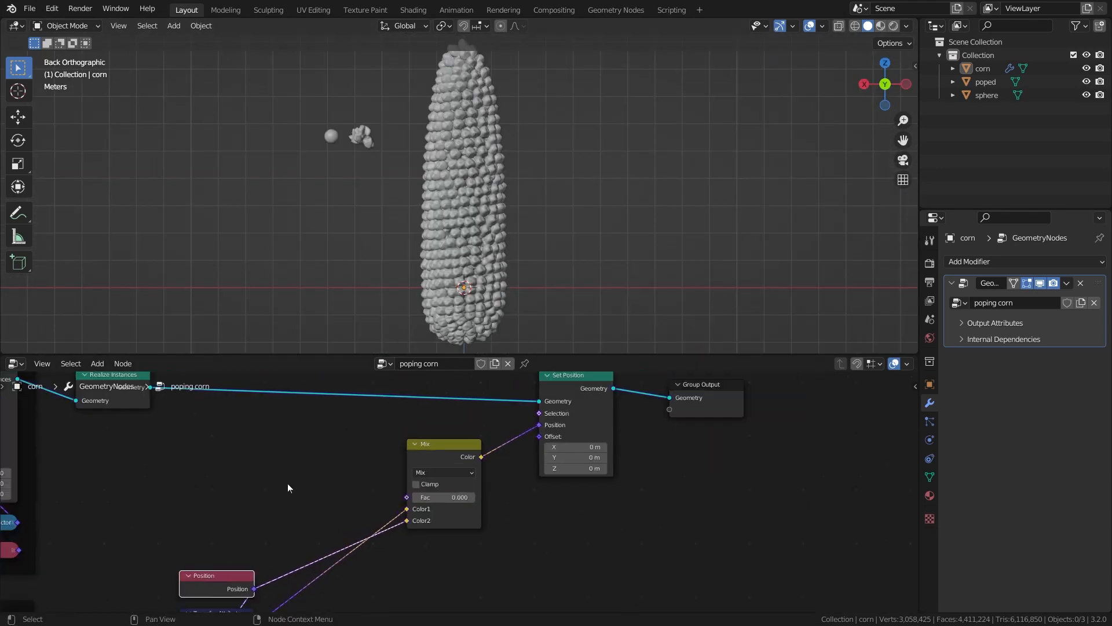
scroll(287, 483, "down", 6)
middle_click_drag(284, 481, 512, 472)
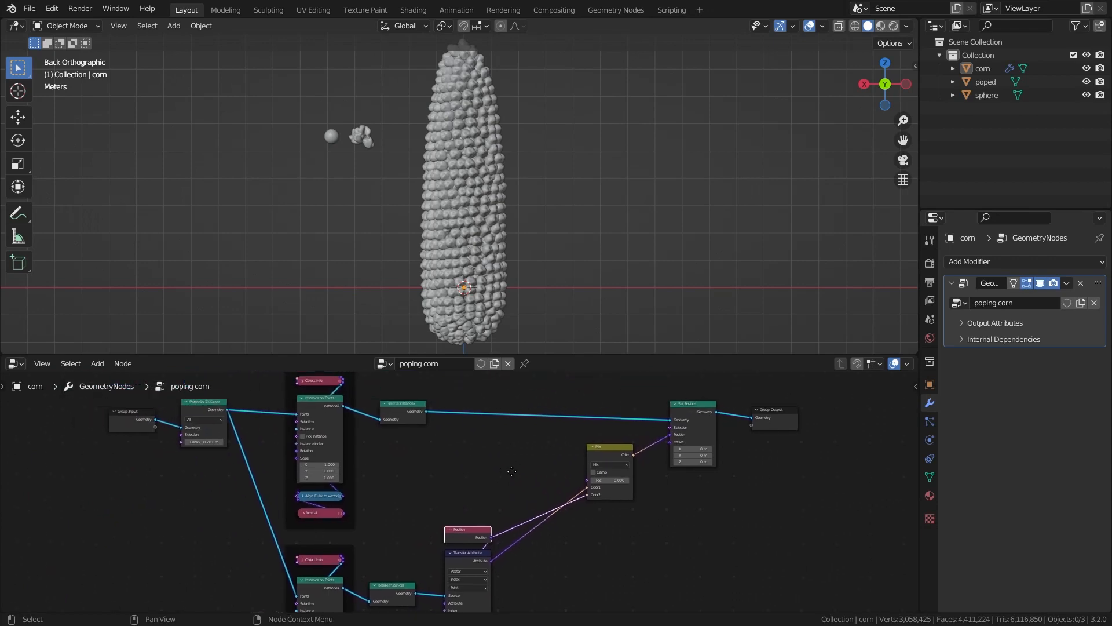
scroll(461, 251, "up", 4)
middle_click_drag(461, 251, 481, 205)
scroll(481, 206, "up", 3)
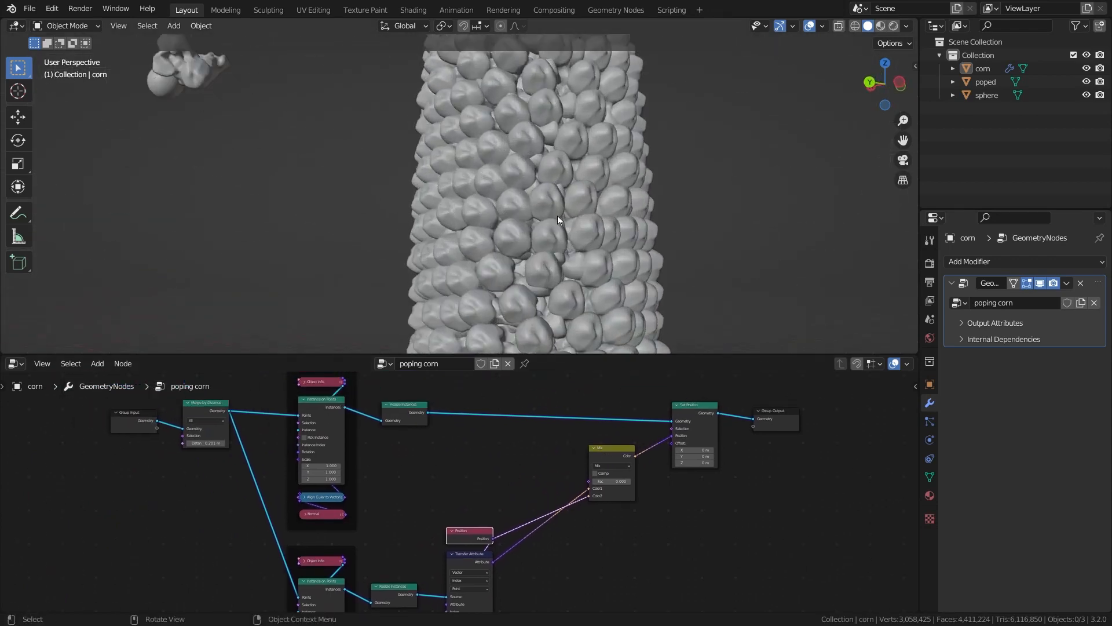
scroll(557, 219, "down", 4)
middle_click_drag(527, 213, 519, 256)
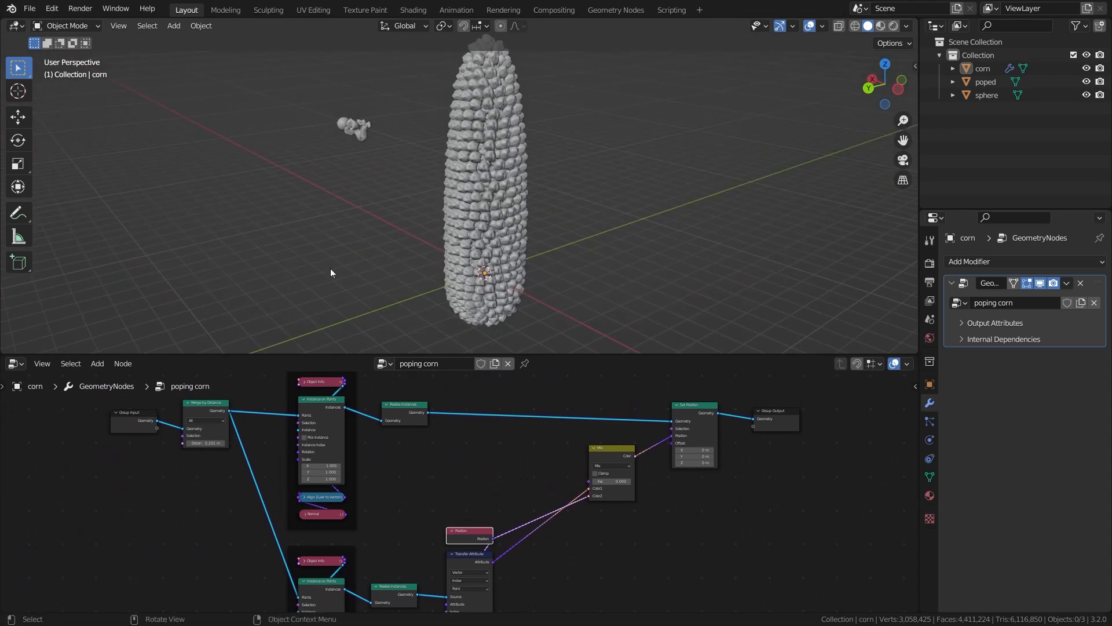
Step: Add a Boolean Random Value node feeding the Selection input of the lower Instance on Points, with its Probability set to 0.470
middle_click_drag(242, 420, 452, 419)
scroll(461, 383, "up", 3)
middle_click_drag(391, 517, 401, 307)
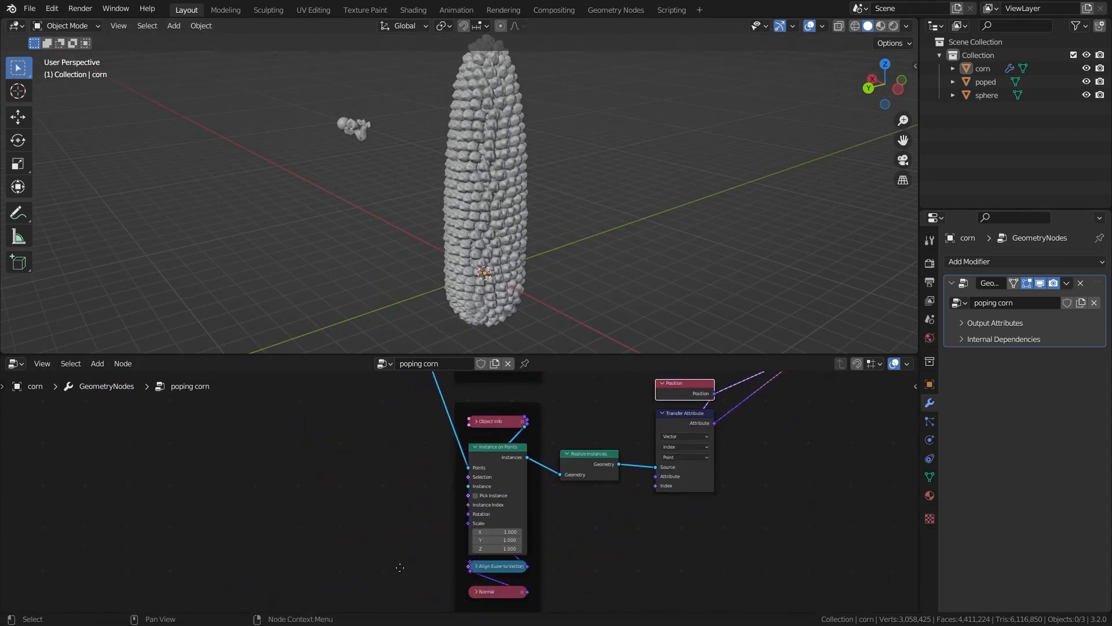
scroll(401, 307, "up", 1)
left_click_drag(470, 474, 290, 466)
type("rand")
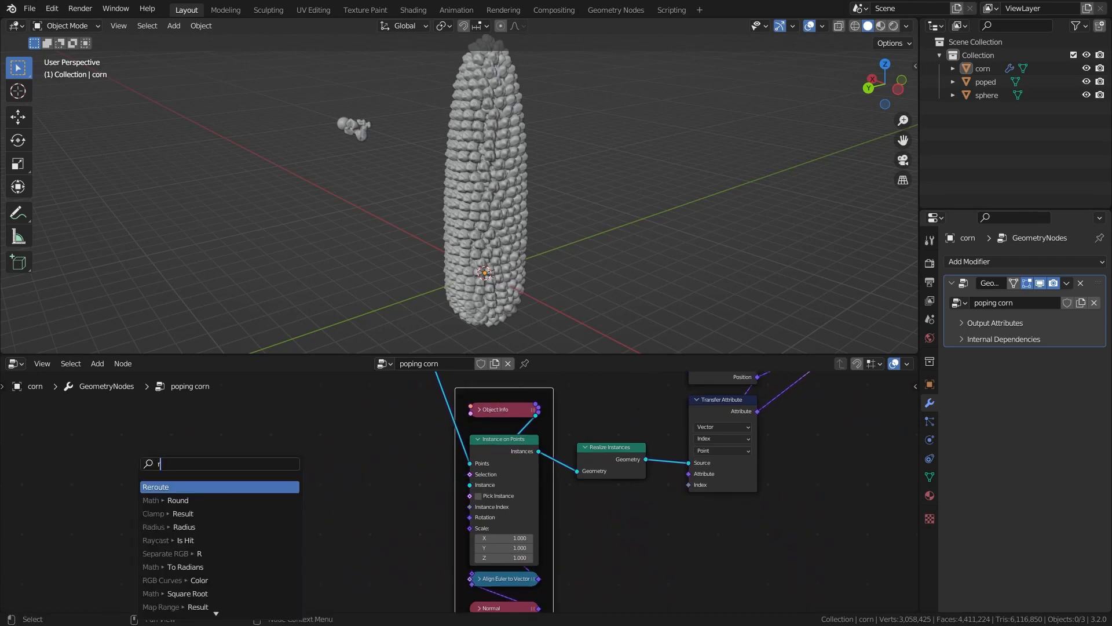
key("Return")
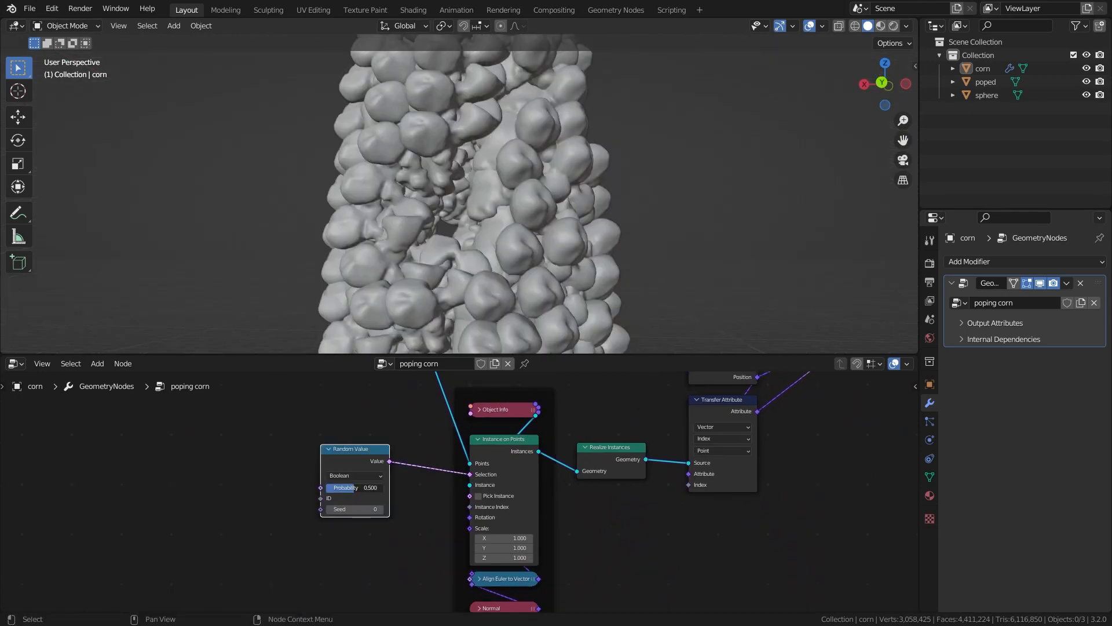
left_click_drag(360, 487, 340, 489)
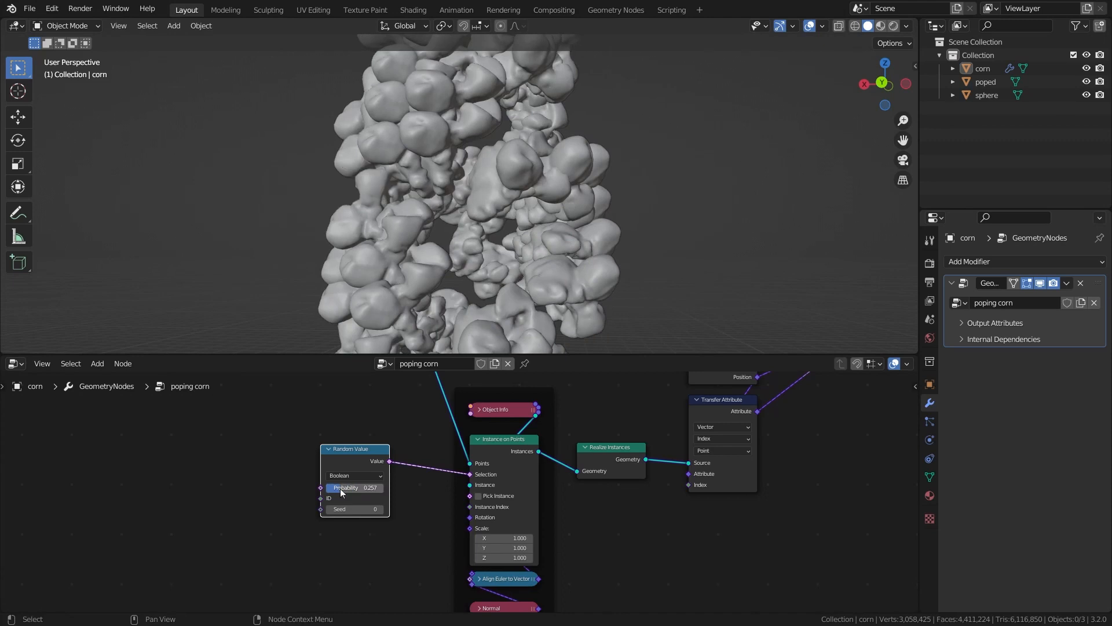
scroll(425, 446, "down", 2)
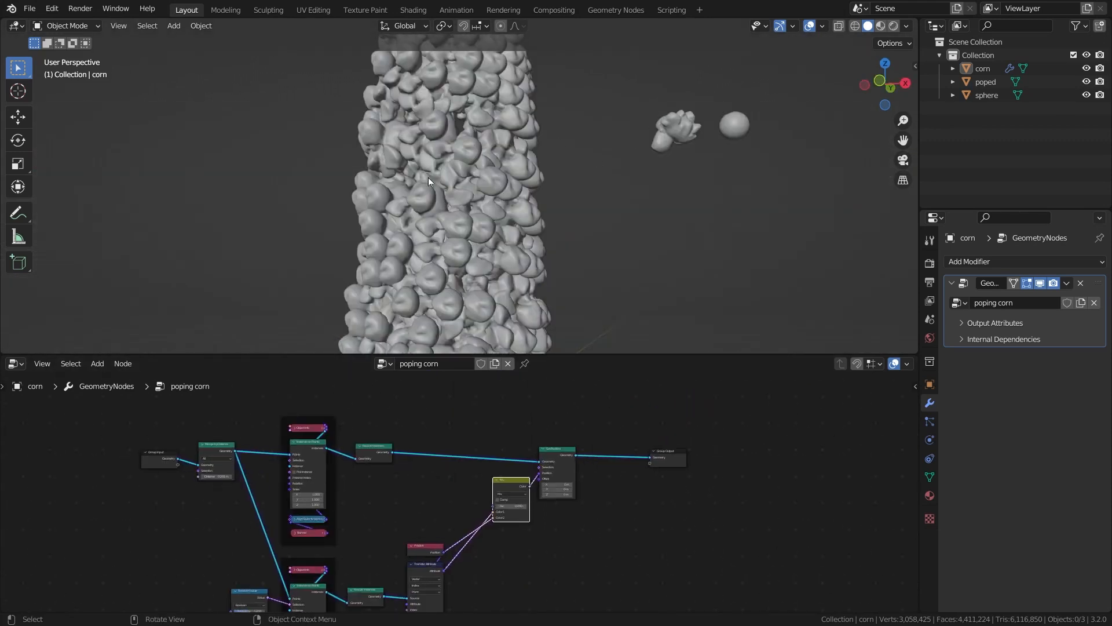
Step: Select the corn object and toggle its Geometry Nodes modifier's viewport display to inspect the underlying cob mesh
scroll(429, 181, "down", 3)
left_click(435, 196)
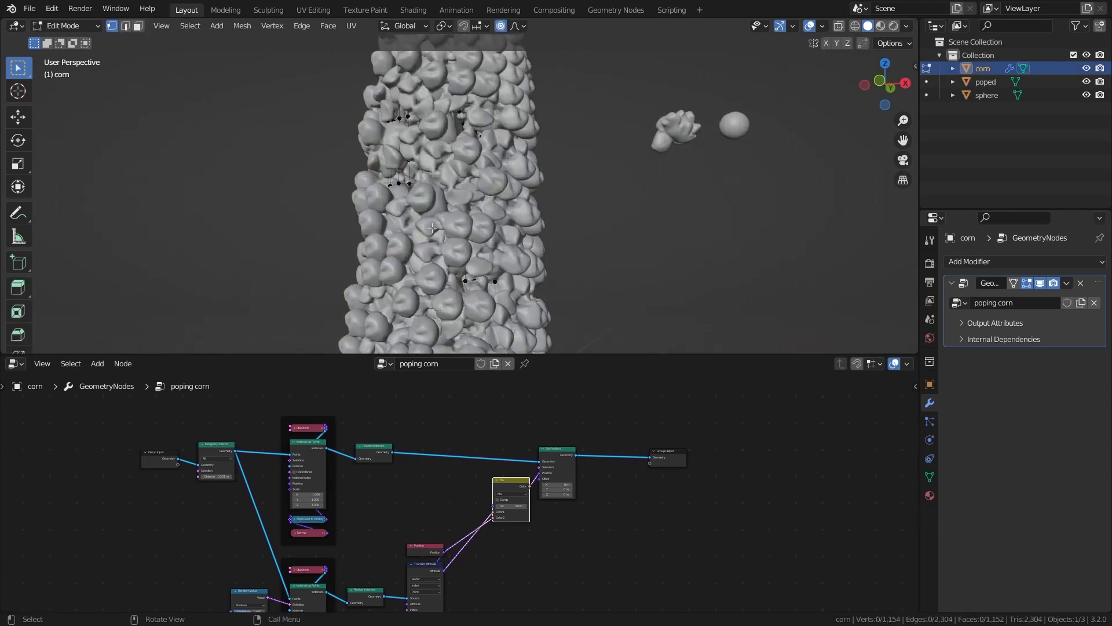
left_click(1041, 283)
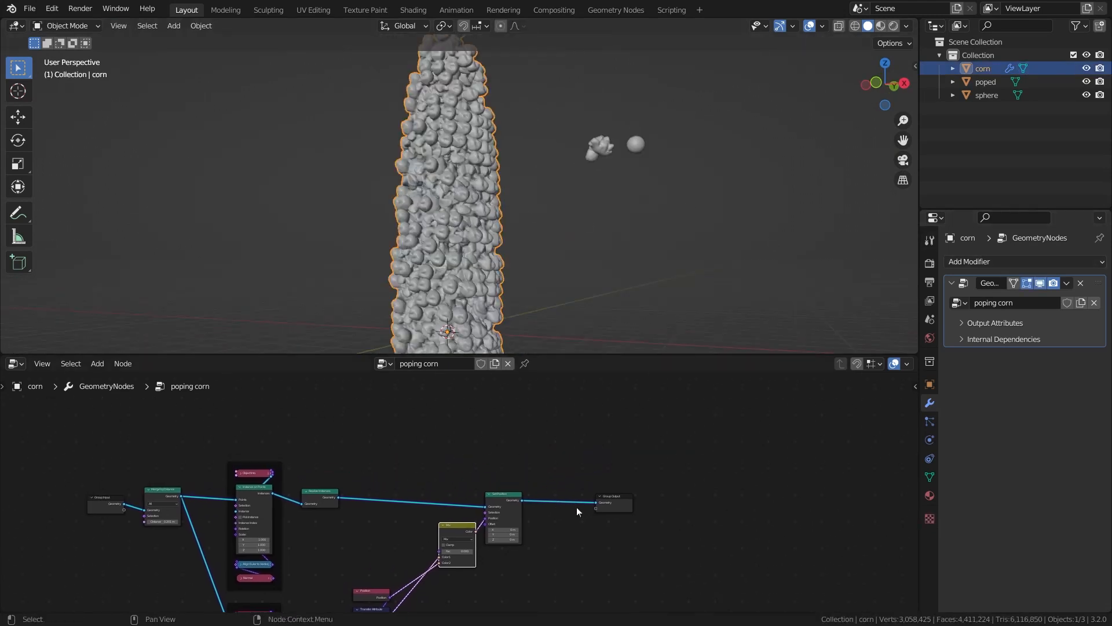
Step: Move Group Output aside and insert a Join Geometry node on the link between Set Position and Group Output
left_click_drag(615, 504, 698, 455)
key("shift+a")
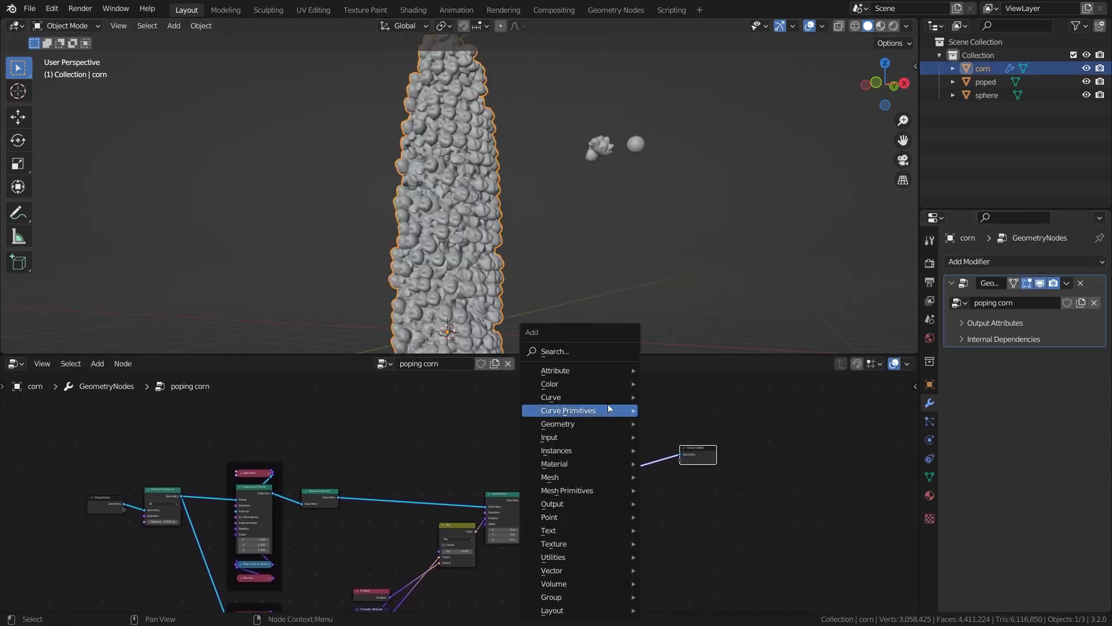
left_click(593, 352)
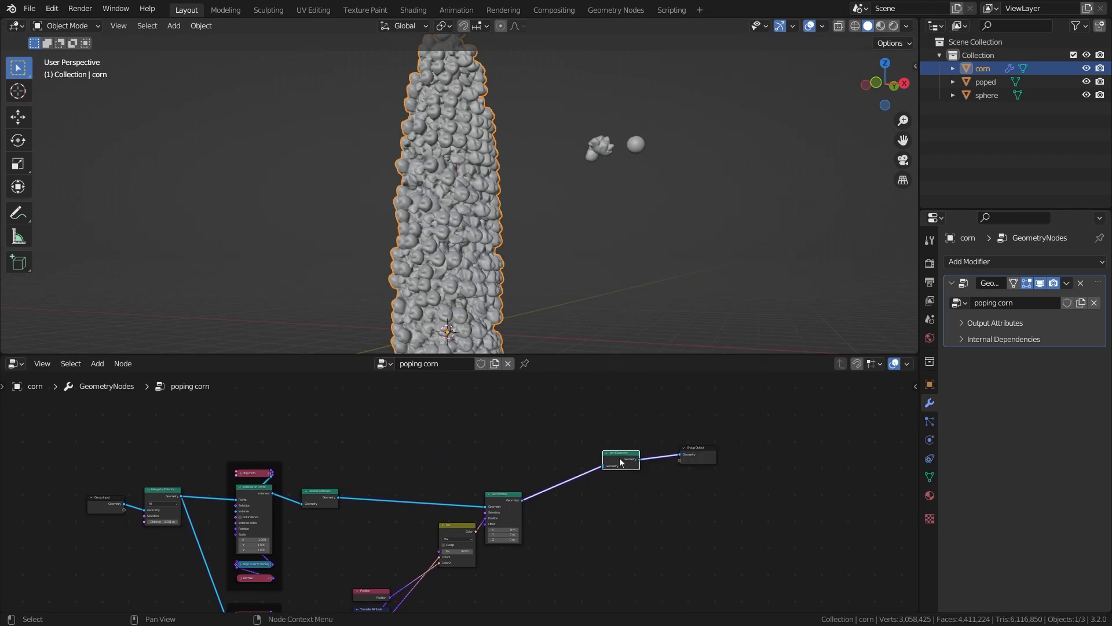
left_click_drag(617, 456, 606, 440)
Step: Connect the Group Input geometry to the Join Geometry node
left_click_drag(123, 508, 594, 452)
scroll(433, 271, "up", 2)
scroll(434, 271, "up", 1)
mouse_move(433, 212)
middle_mouse_down()
mouse_move(456, 194)
mouse_move(434, 195)
middle_mouse_up()
Step: Duplicate the upper framed Instance on Points group with its Object Info and rotation nodes, and place the copy above the Group Input link
left_click_drag(455, 571, 380, 433)
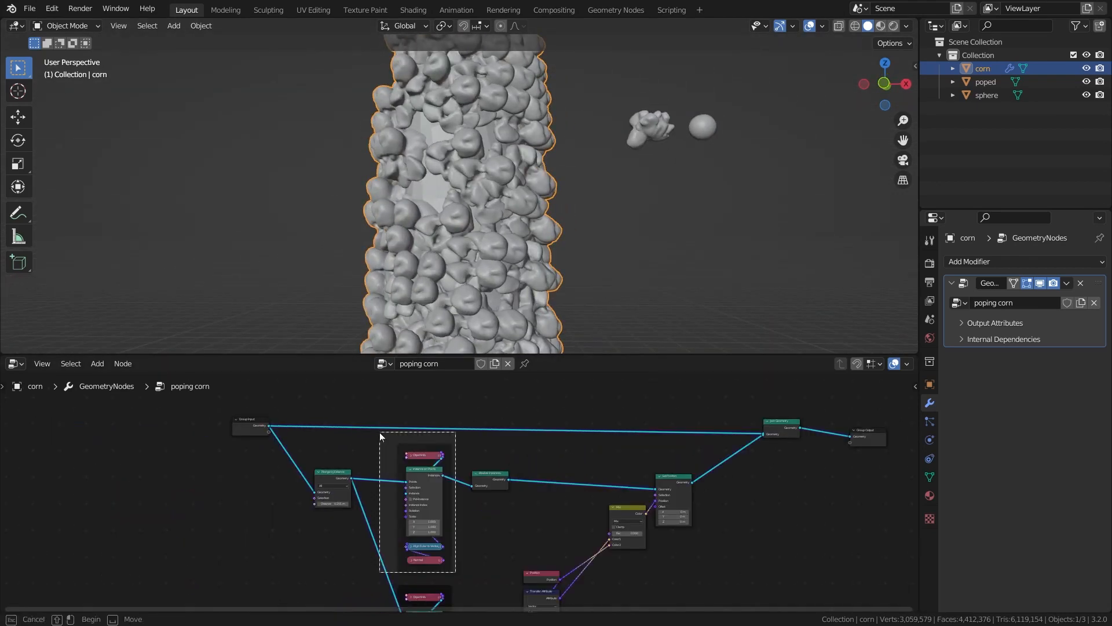
scroll(381, 460, "up", 1)
scroll(381, 462, "up", 2)
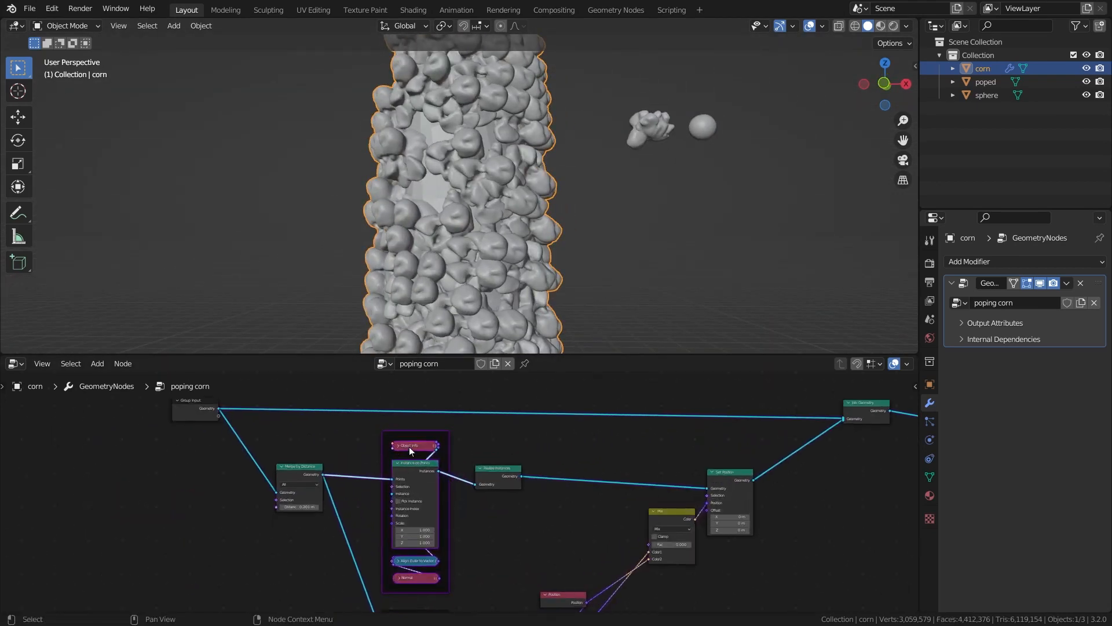
middle_click_drag(378, 460, 375, 497)
key("shift+d")
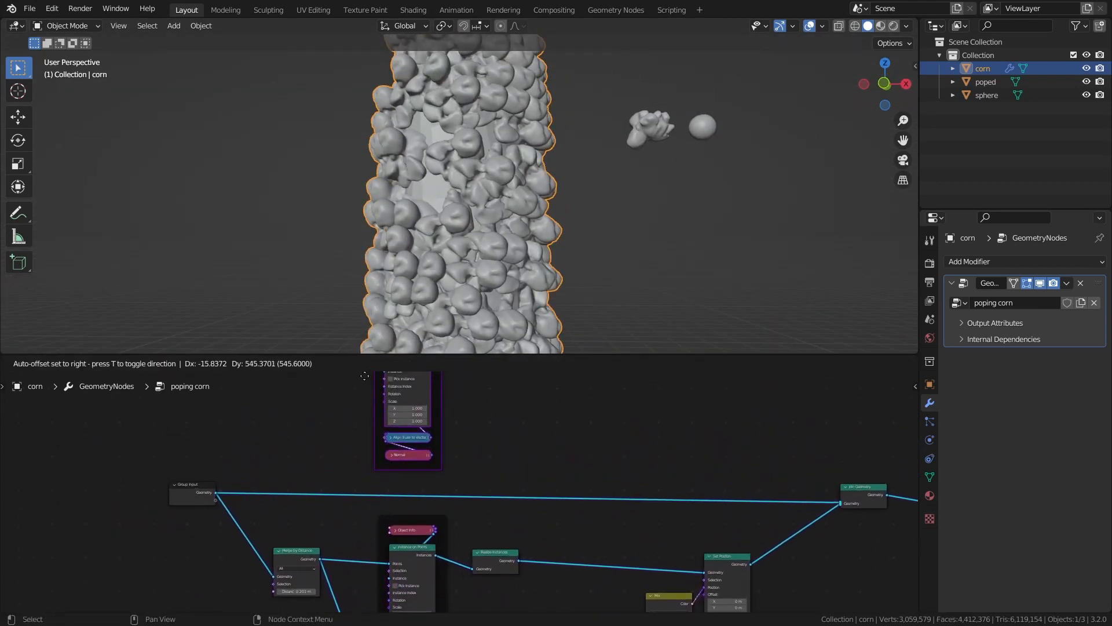
left_click(364, 410)
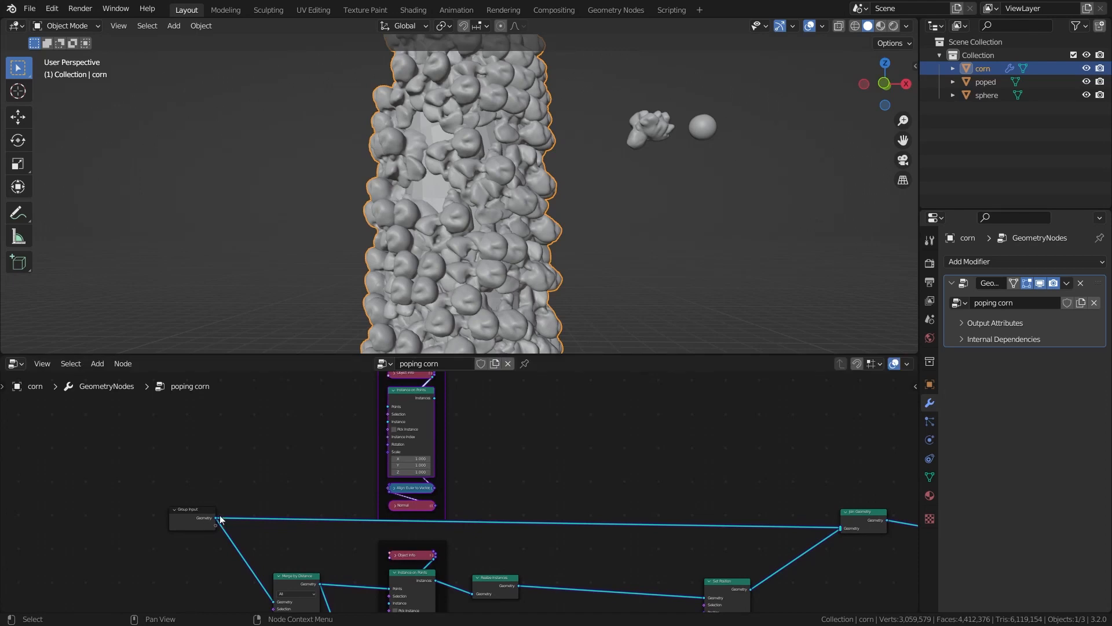
Step: Connect the Group Input geometry to the duplicated Instance on Points' Points input and its Instances output to Join Geometry
left_click_drag(216, 518, 817, 553)
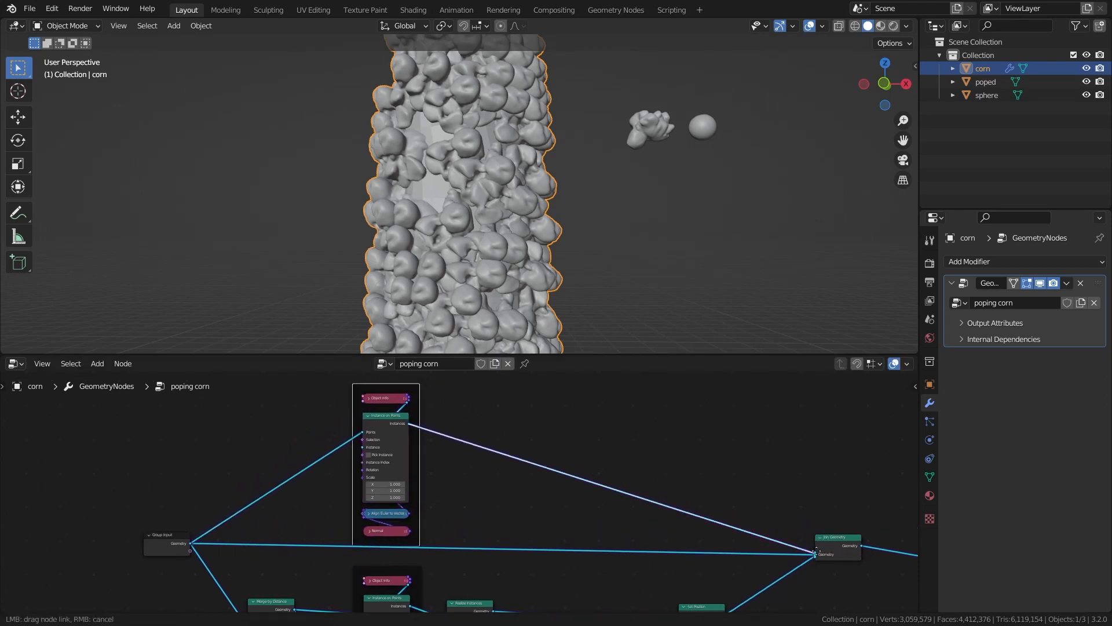
scroll(312, 584, "down", 2)
left_click(339, 243)
middle_click_drag(338, 232, 453, 140)
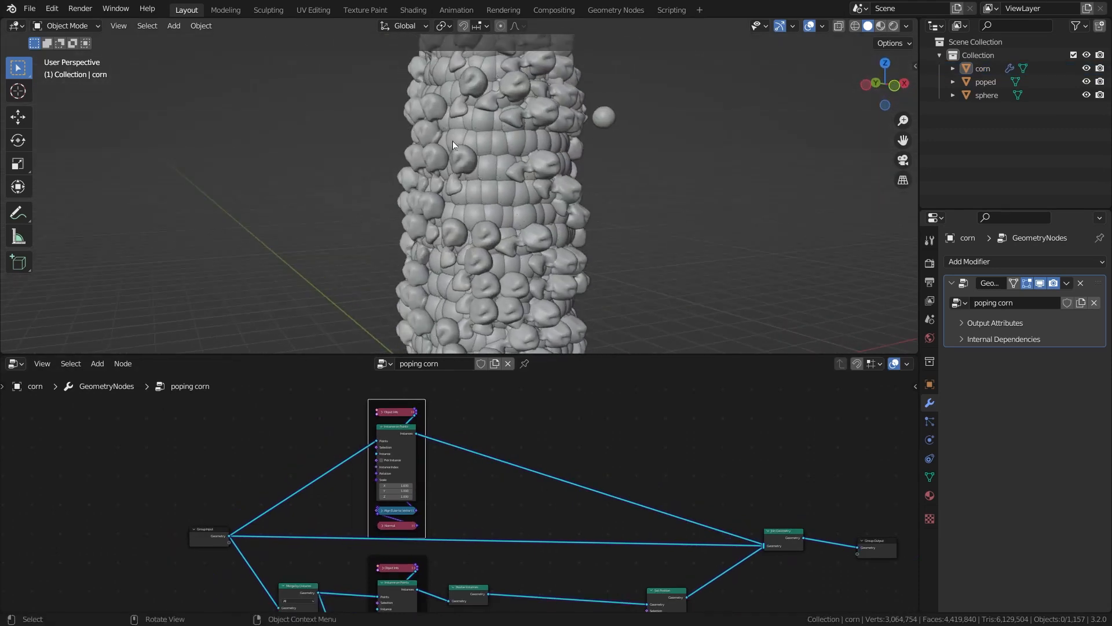
scroll(482, 171, "up", 1)
scroll(482, 171, "down", 3)
scroll(309, 457, "up", 1)
Step: Move Merge by Distance closer to Group Input and connect its Geometry output to the top Instance on Points' Points input
middle_click_drag(202, 545, 262, 486)
scroll(343, 470, "up", 2)
scroll(348, 471, "up", 1)
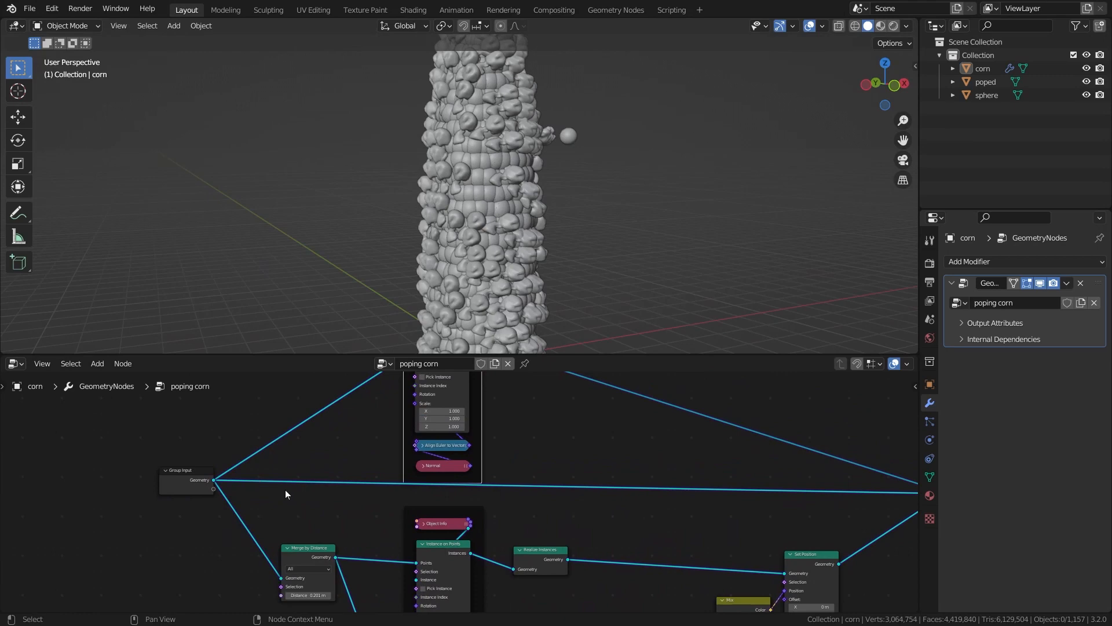
left_click_drag(307, 551, 269, 500)
middle_click_drag(269, 499, 210, 561)
left_click_drag(237, 566, 359, 414)
left_click_drag(127, 537, 126, 536)
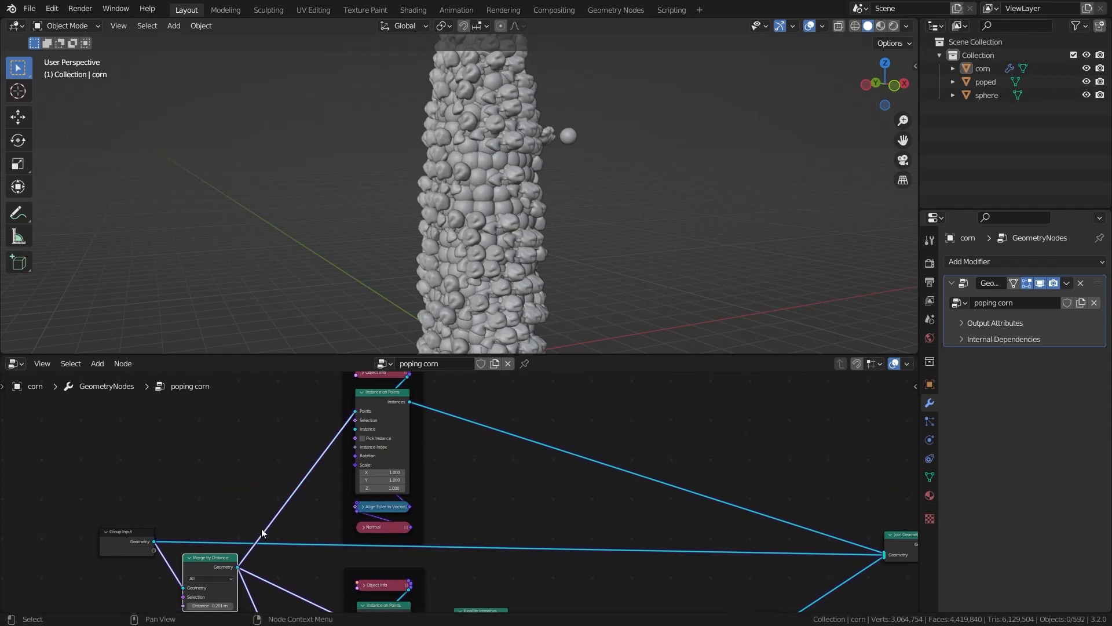
Step: Cut the link from Group Input to Join Geometry and connect the Merge by Distance output to Join Geometry instead
scroll(171, 513, "down", 2)
right_click_drag(567, 535, 568, 547, "ctrl")
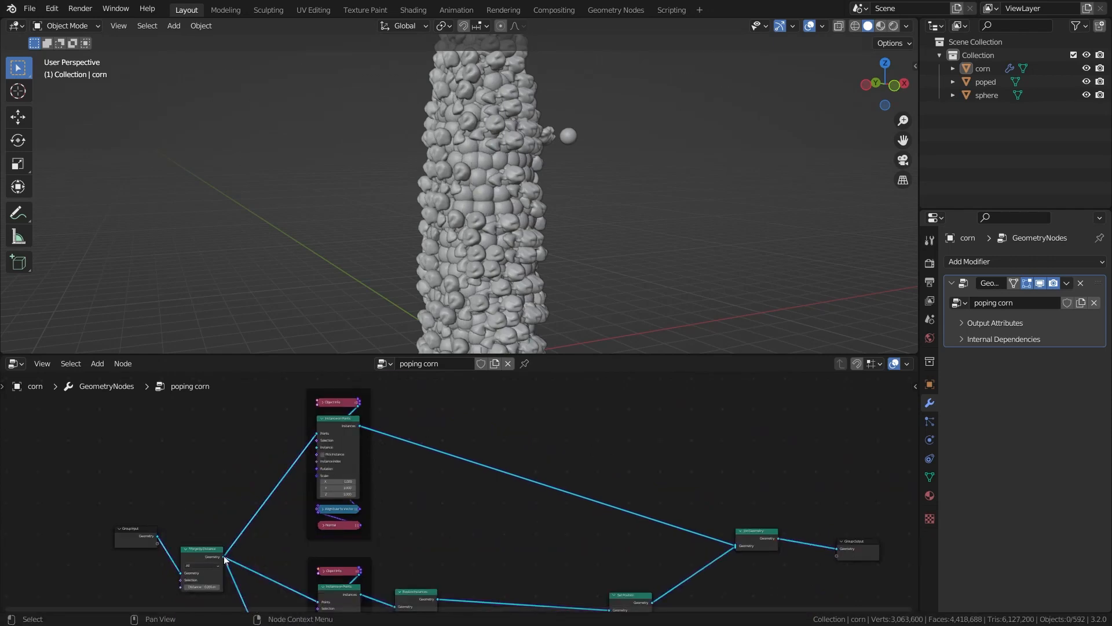
scroll(211, 555, "up", 2)
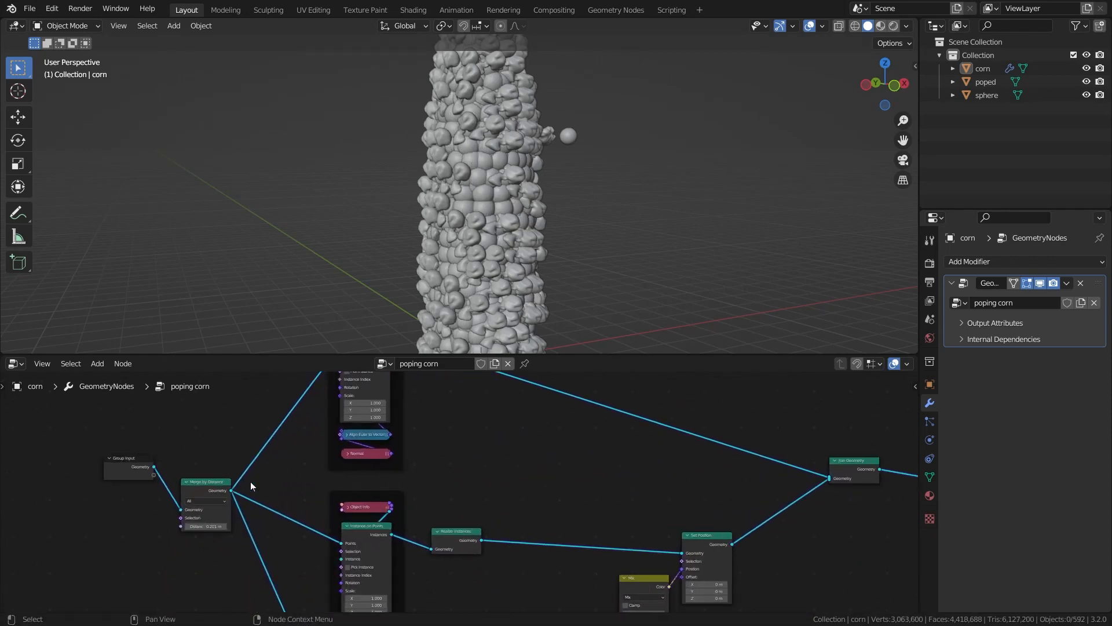
left_click_drag(173, 464, 754, 477)
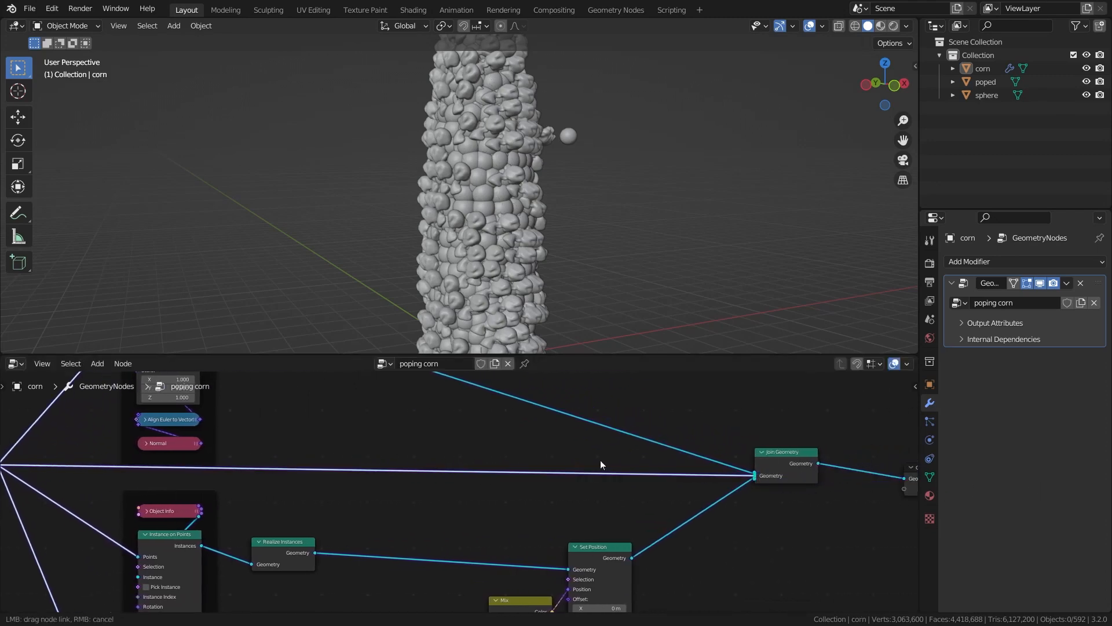
middle_click_drag(600, 460, 859, 567)
scroll(324, 439, "down", 1)
middle_click_drag(324, 449, 371, 501)
middle_click_drag(453, 489, 519, 421)
scroll(464, 490, "down", 2)
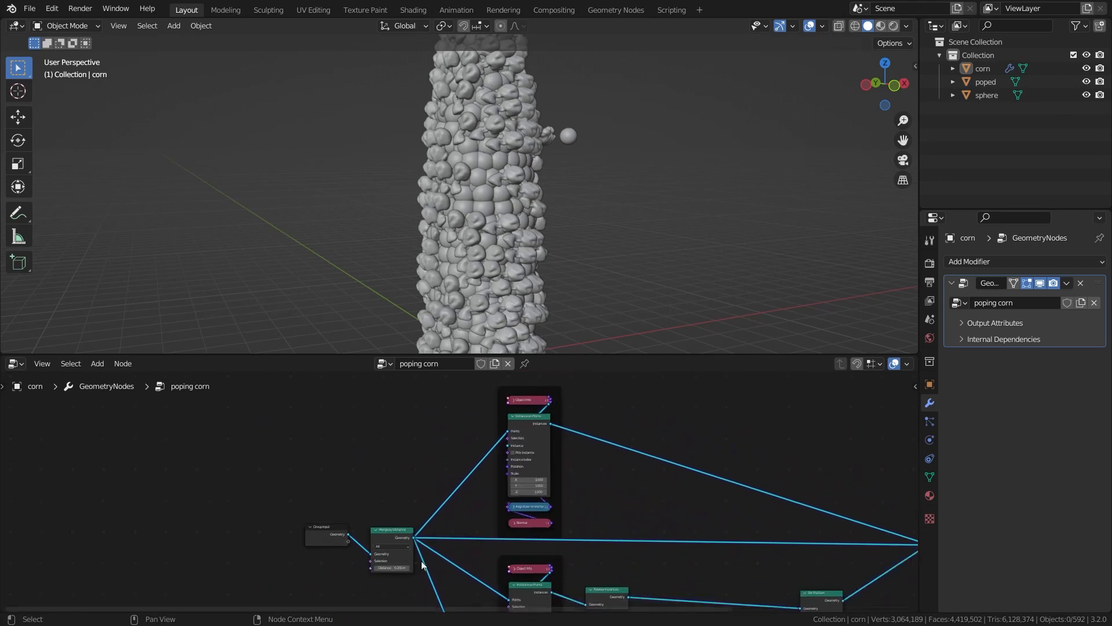
Step: Connect the Random Value output to the Selection input of the top Instance on Points
middle_click_drag(422, 561, 437, 377)
scroll(450, 513, "up", 2)
left_click(485, 521)
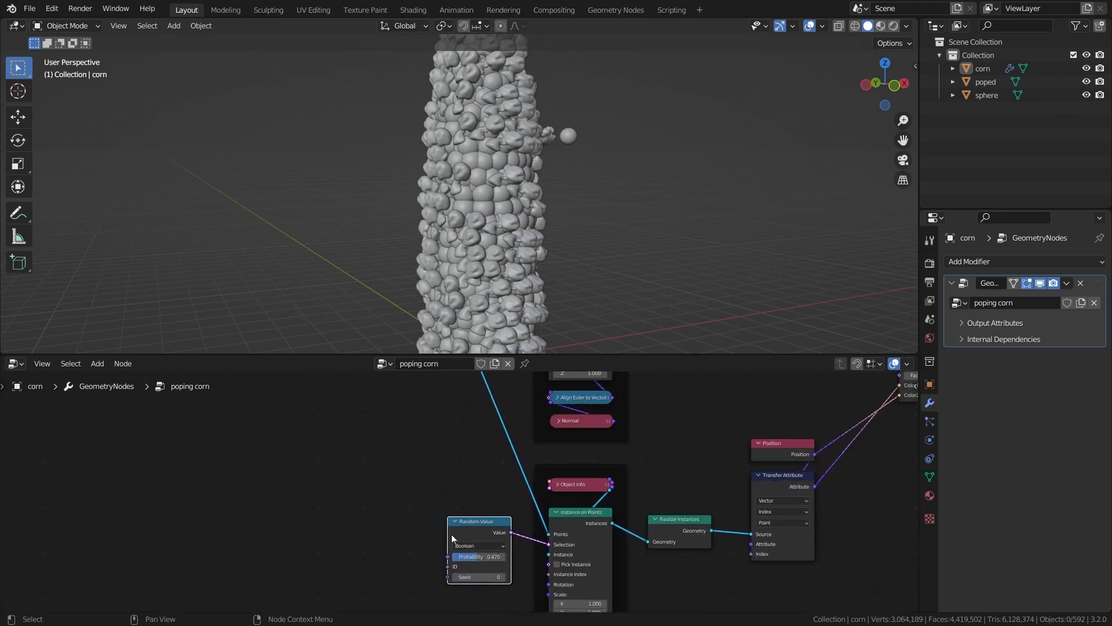
left_click_drag(508, 530, 557, 558)
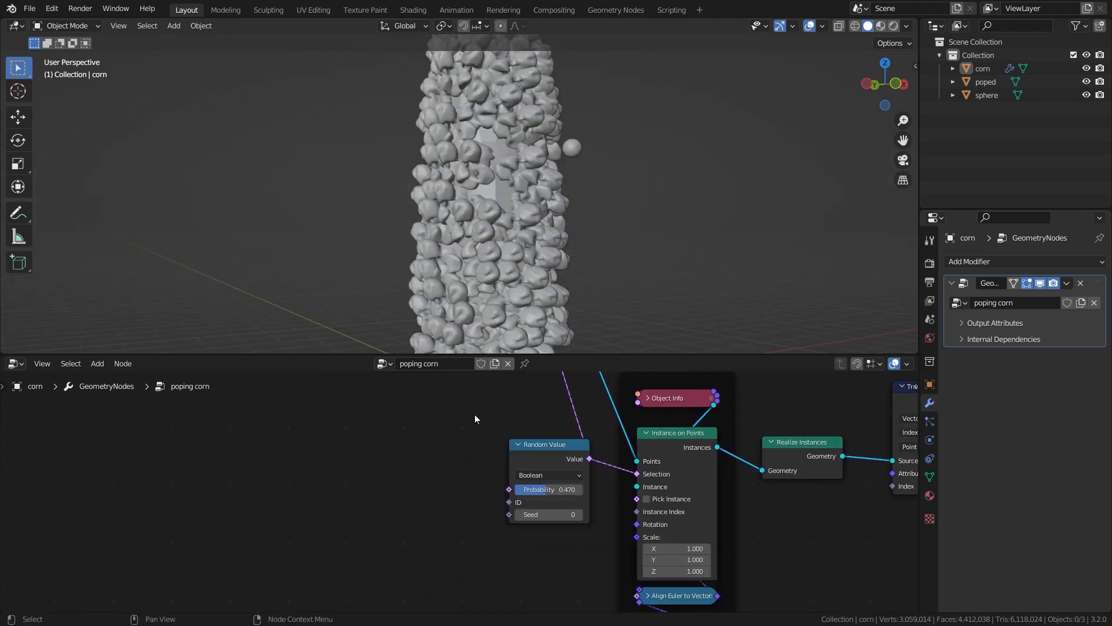
Step: Insert a Boolean Math node before the top Instance on Points' Selection input and set its operation to Nor
middle_click_drag(471, 439, 452, 459)
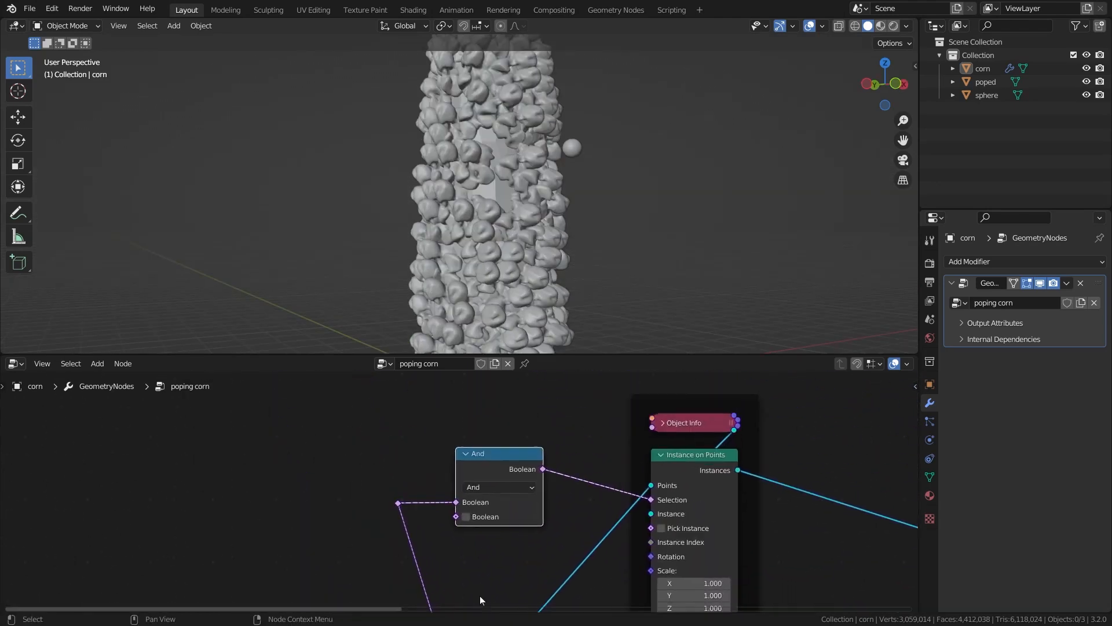
scroll(469, 486, "up", 1)
left_click_drag(491, 448, 484, 457)
left_click(498, 495)
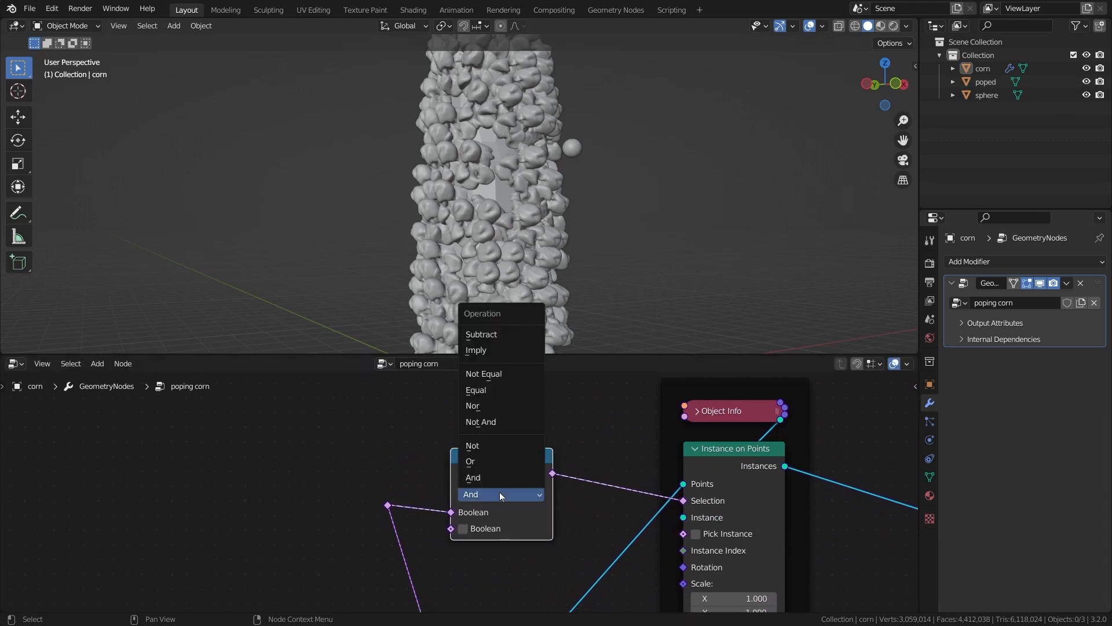
left_click(497, 405)
scroll(487, 417, "down", 3)
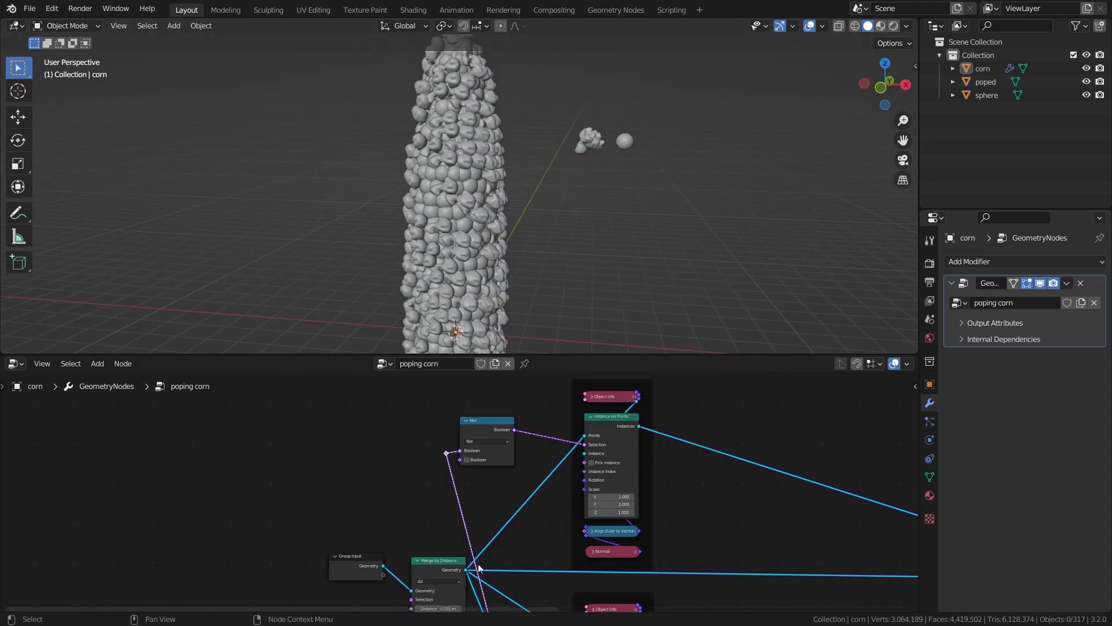
scroll(495, 182, "up", 6)
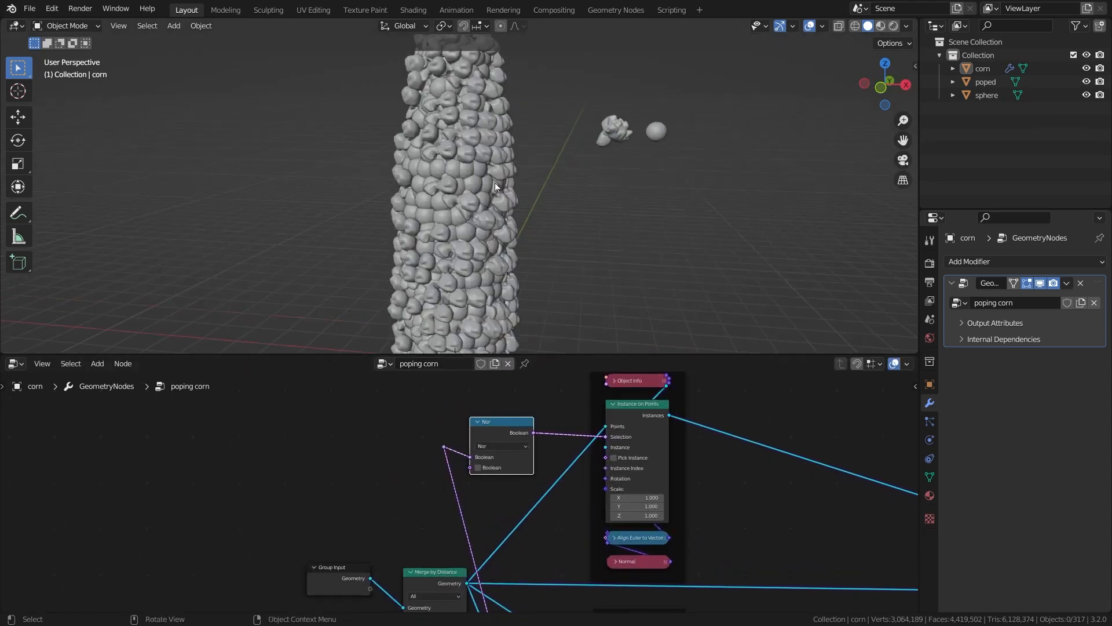
scroll(498, 538, "down", 2)
scroll(510, 567, "up", 4)
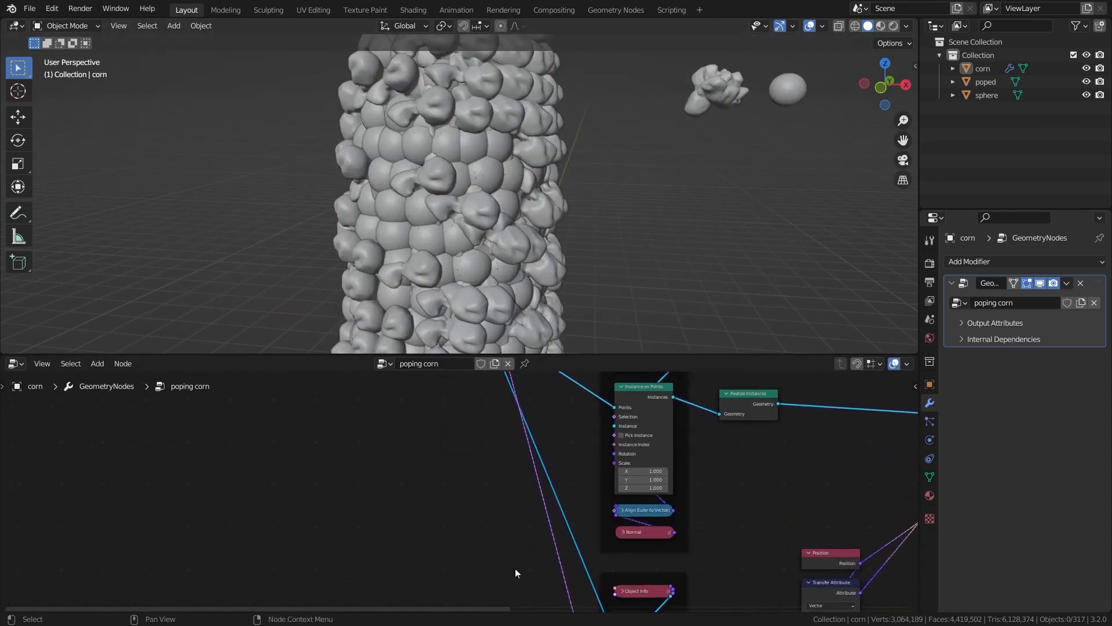
Step: Move the Random Value node slightly downward beside the lowest Instance on Points
middle_click_drag(516, 569, 486, 419)
left_click_drag(508, 477, 512, 489)
scroll(461, 458, "down", 3)
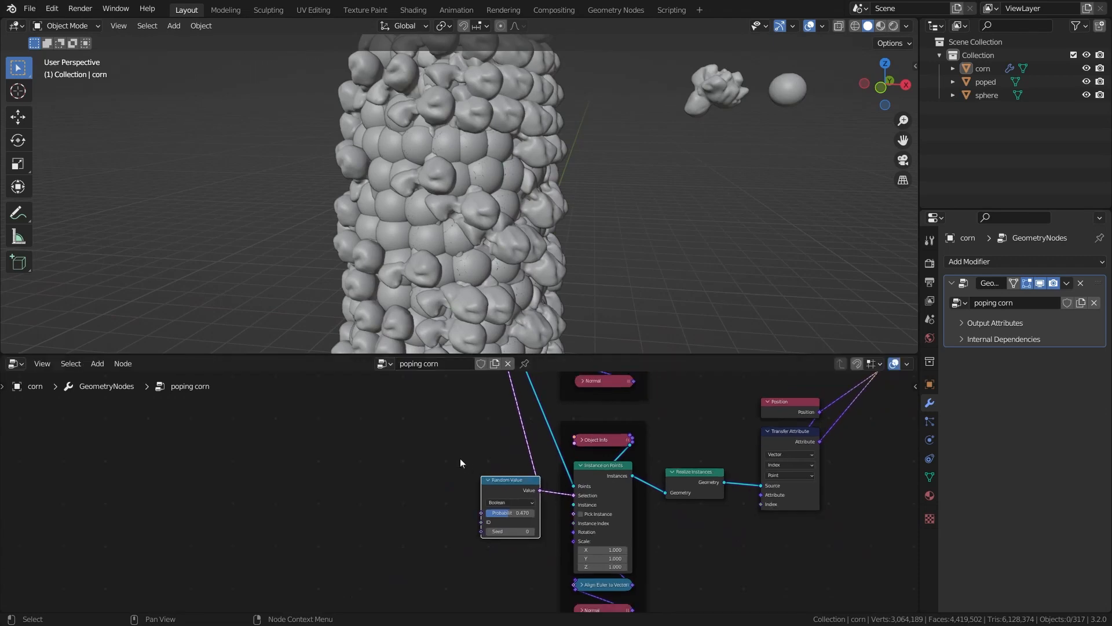
Step: Preview the top Instance on Points output and inspect the gaps between the unpopped sphere kernels
scroll(463, 475, "up", 3)
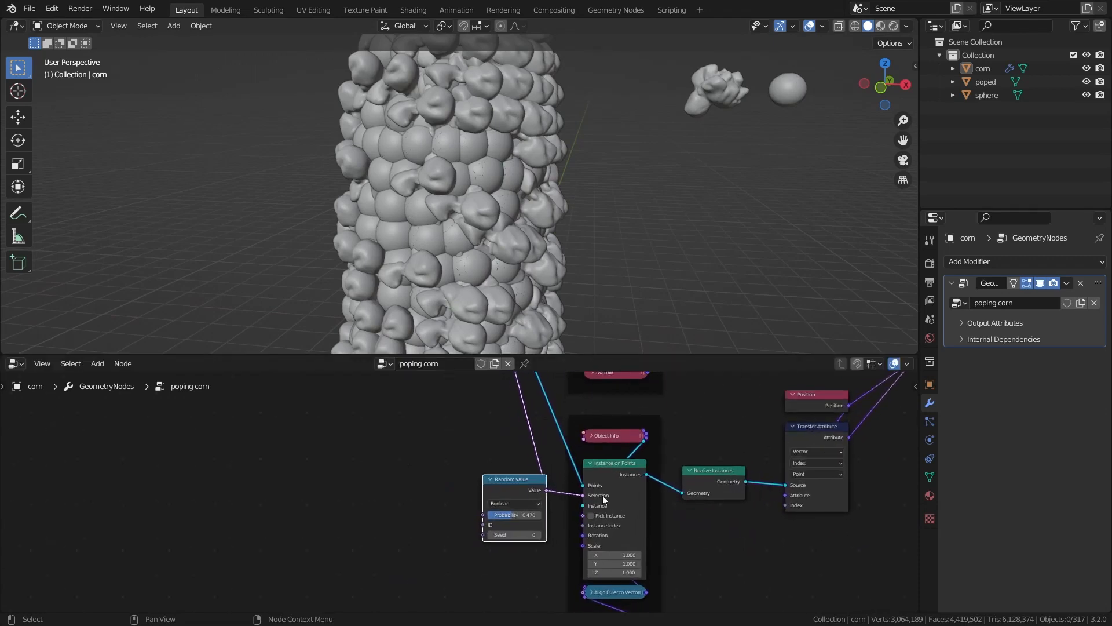
scroll(602, 496, "down", 4)
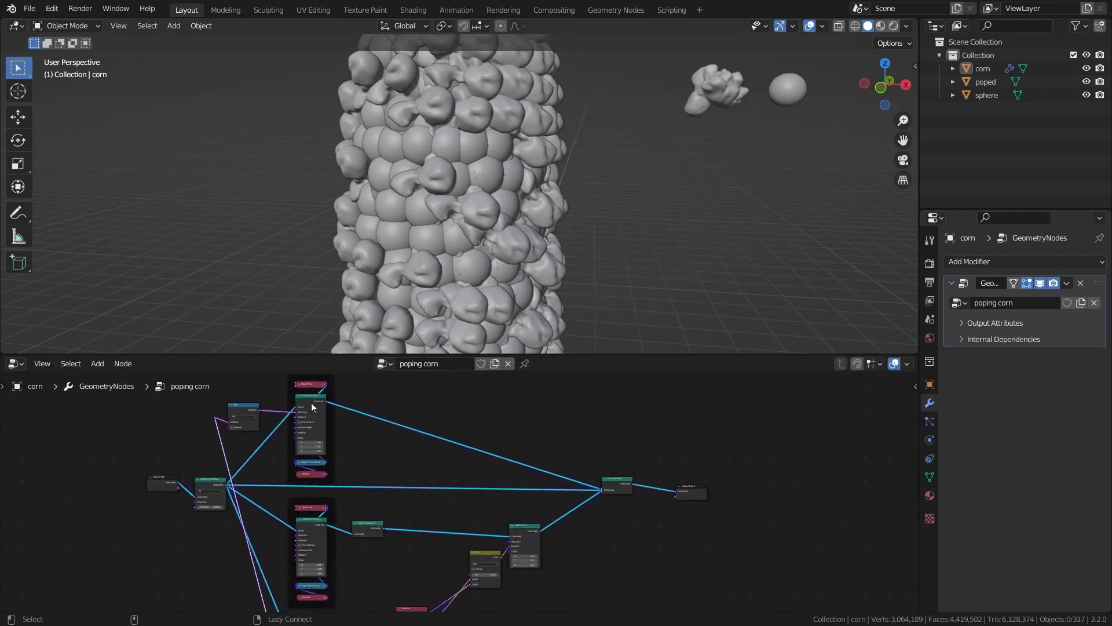
left_click(310, 404, "ctrl+shift")
scroll(433, 216, "down", 3)
scroll(433, 215, "up", 5)
middle_click_drag(433, 215, 352, 180)
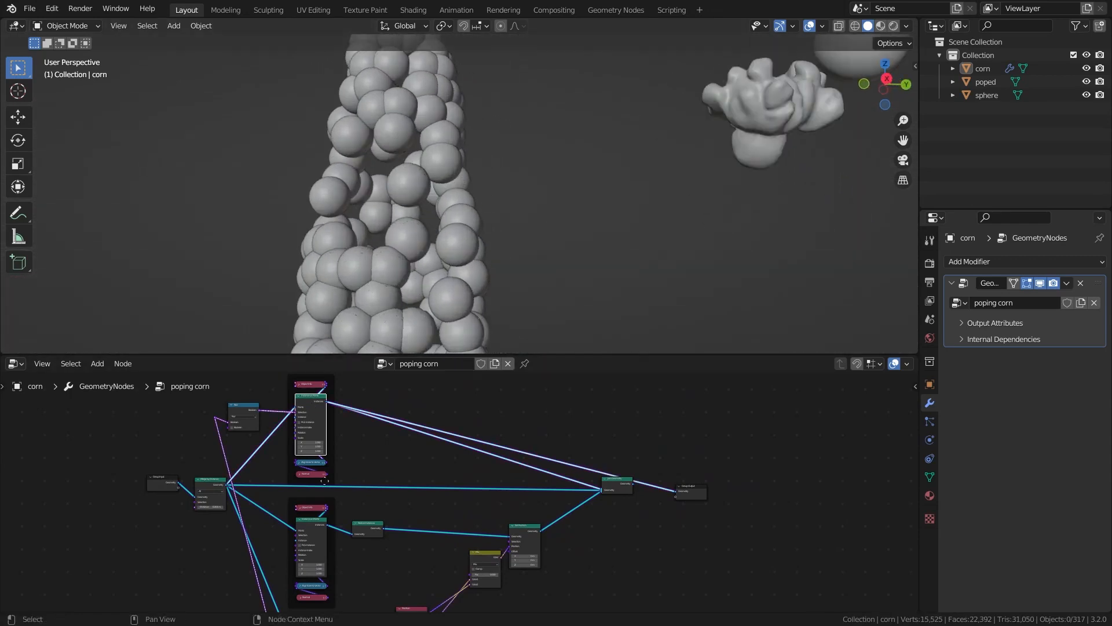
Step: Try a different Probability on the Random Value node beside the lowest Instance on Points, and undo it
middle_click_drag(411, 547, 501, 457)
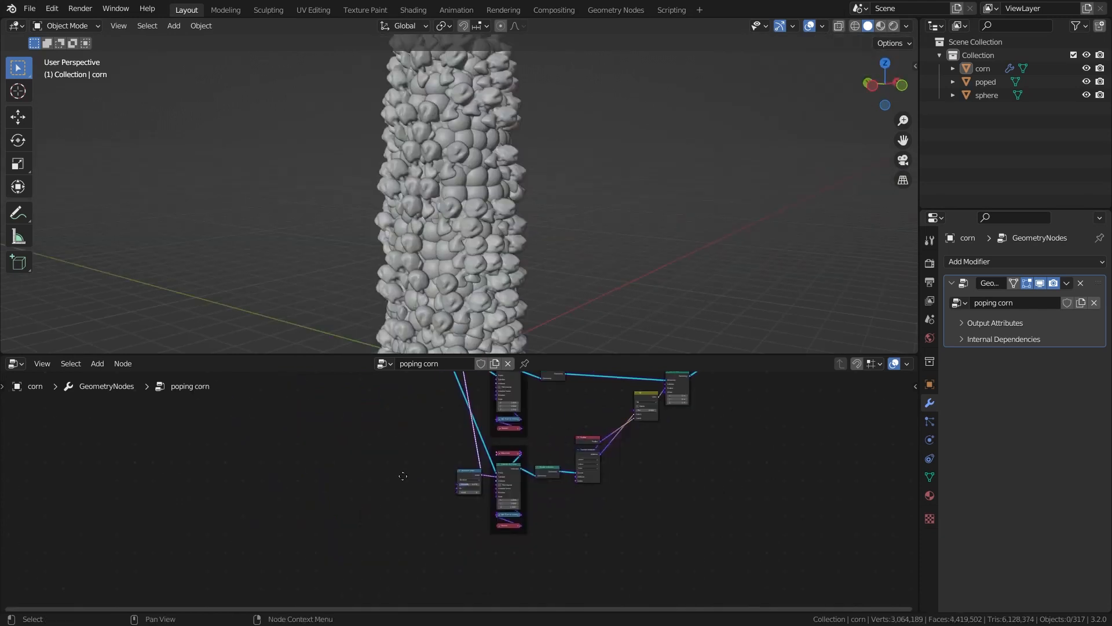
scroll(426, 468, "up", 7)
scroll(402, 499, "up", 2)
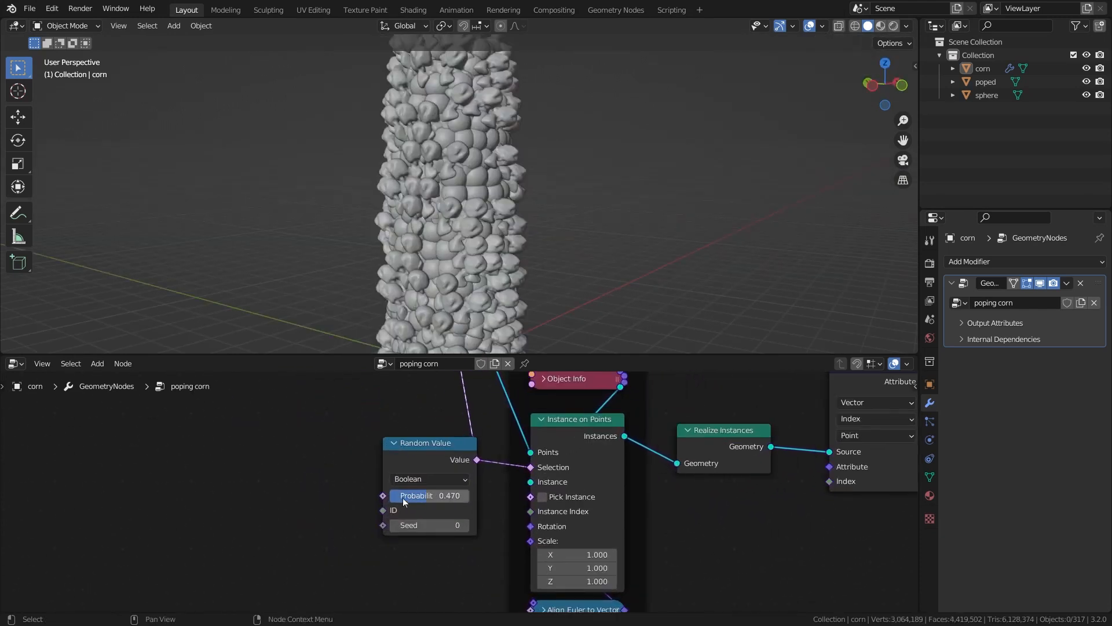
left_click_drag(431, 496, 457, 496)
key("ctrl+z")
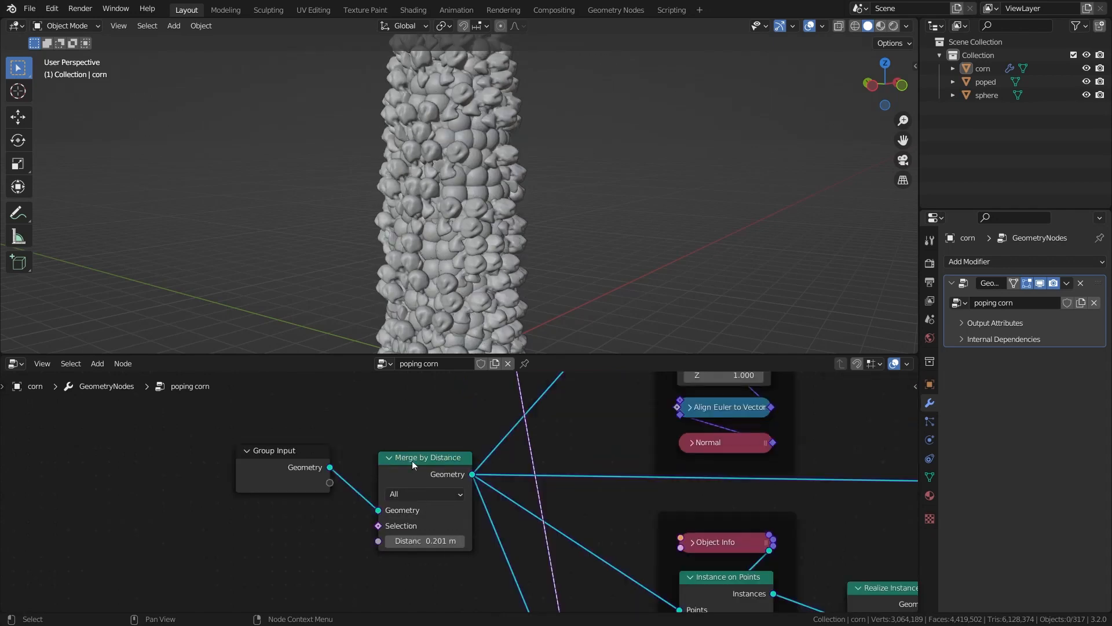
Step: Preview the top Instance on Points output and set the Merge by Distance node's distance to 0.271 m
scroll(516, 486, "down", 5)
scroll(516, 481, "down", 1)
middle_click_drag(530, 501, 360, 574)
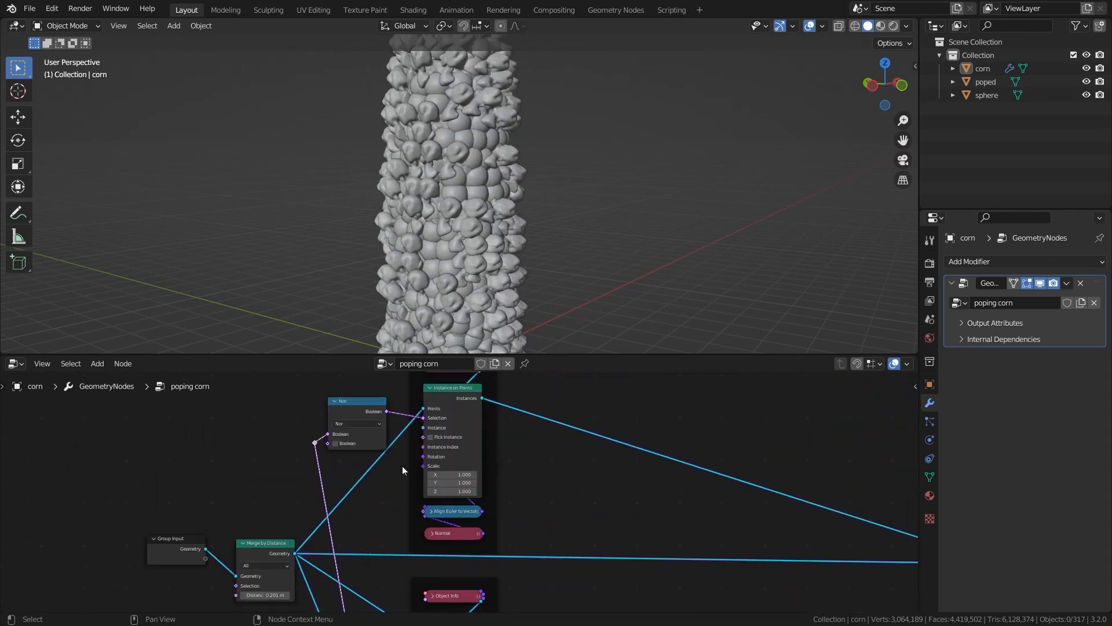
left_click(452, 398, "ctrl+shift")
scroll(390, 262, "down", 2)
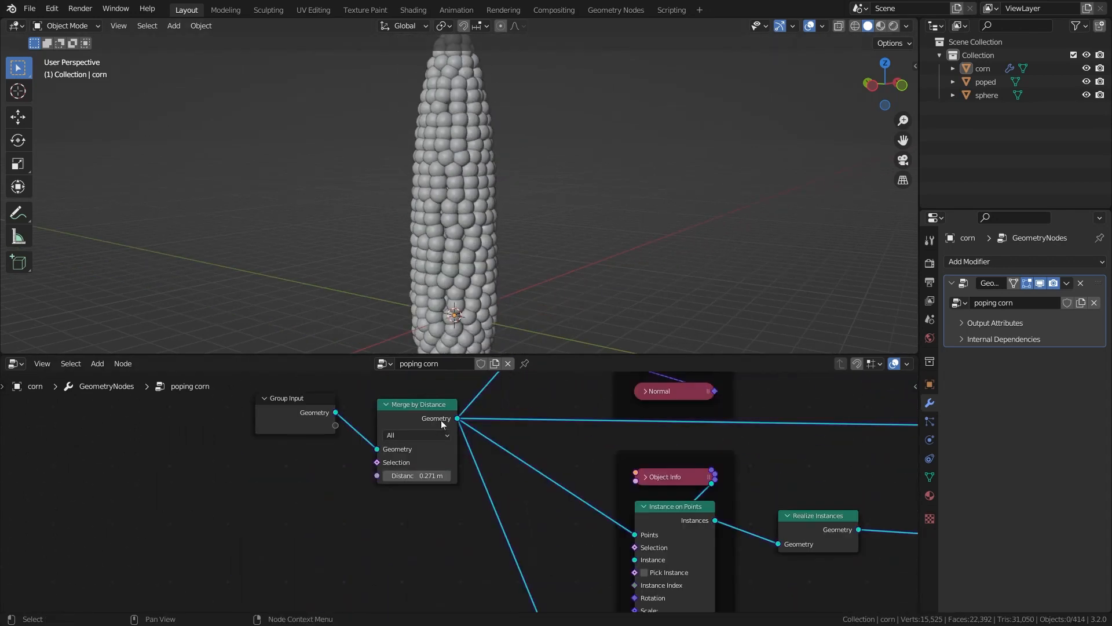
Step: Route the Join Geometry output back to the Group Output to show the full corn with popped kernels
scroll(440, 463, "up", 4)
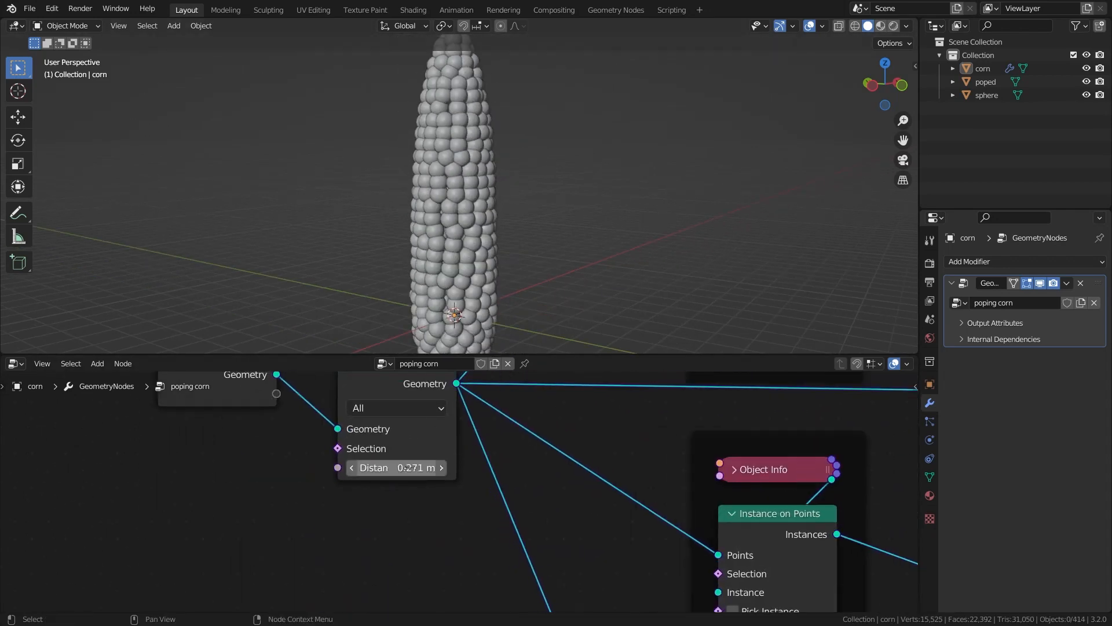
scroll(452, 249, "down", 4)
middle_click_drag(458, 244, 491, 298)
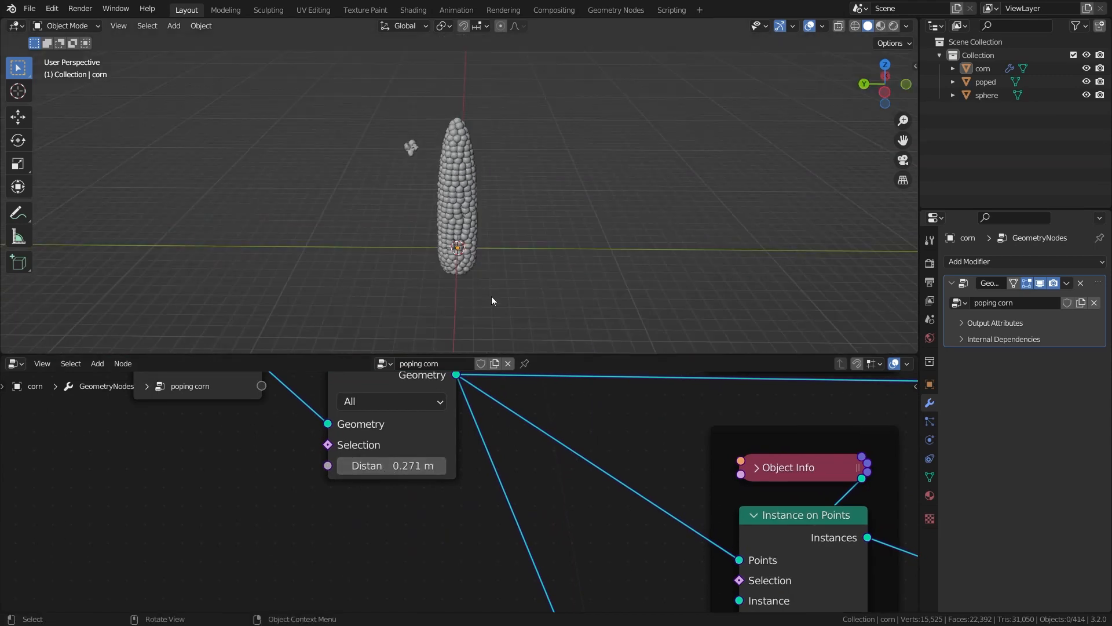
scroll(580, 475, "down", 6)
left_click(620, 477, "ctrl+shift")
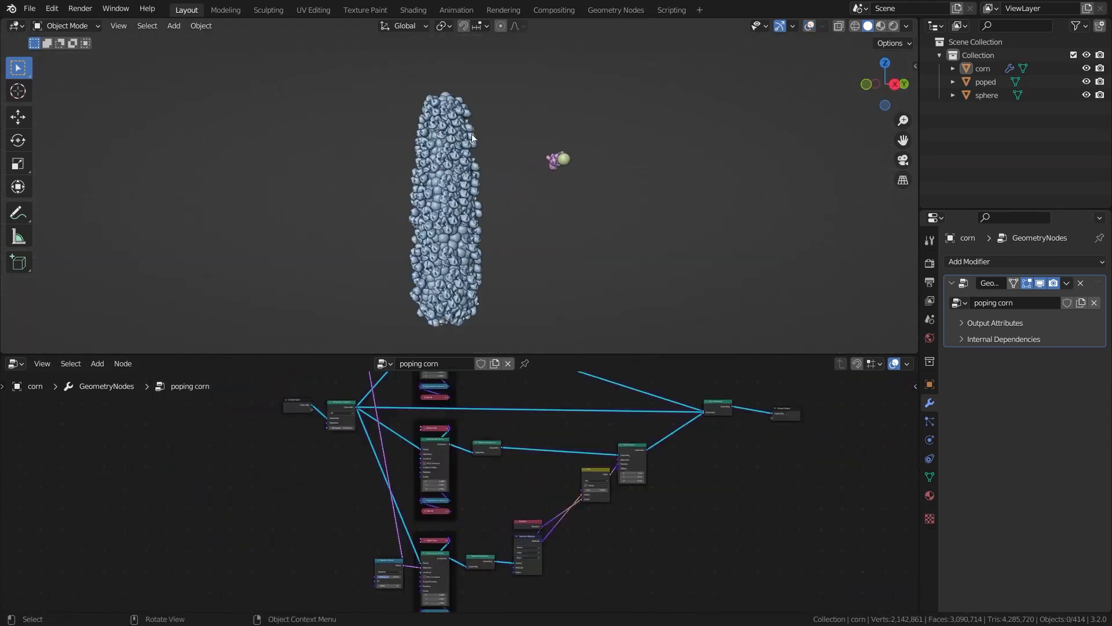
Step: Delete the controller empty surrounding the upper part of the corn
middle_click_drag(471, 134, 513, 148)
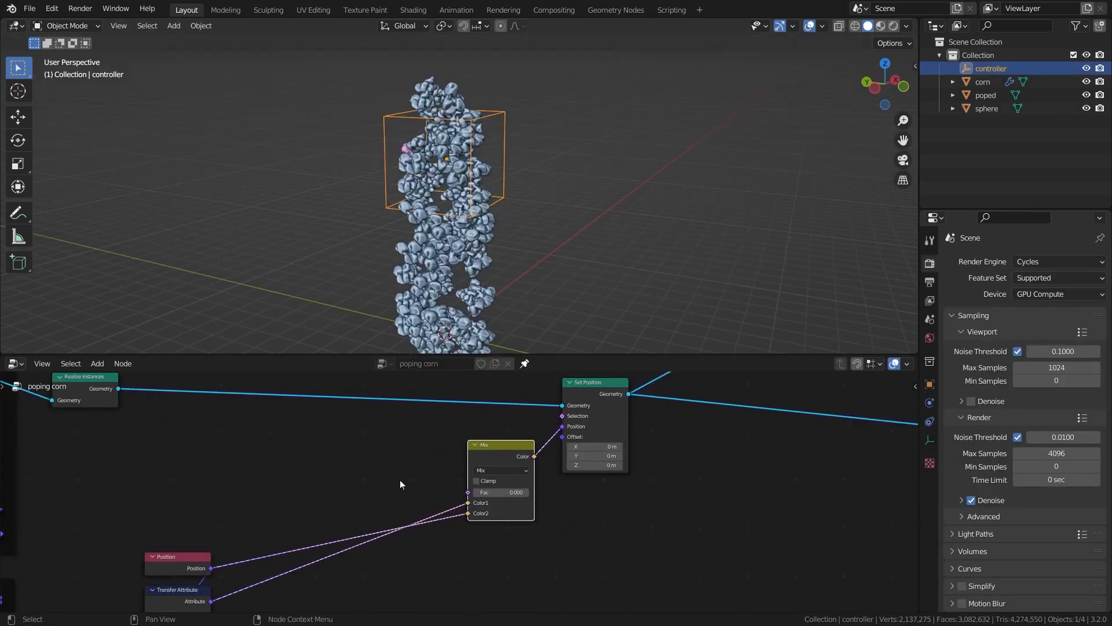
scroll(400, 484, "down", 1)
key("Delete")
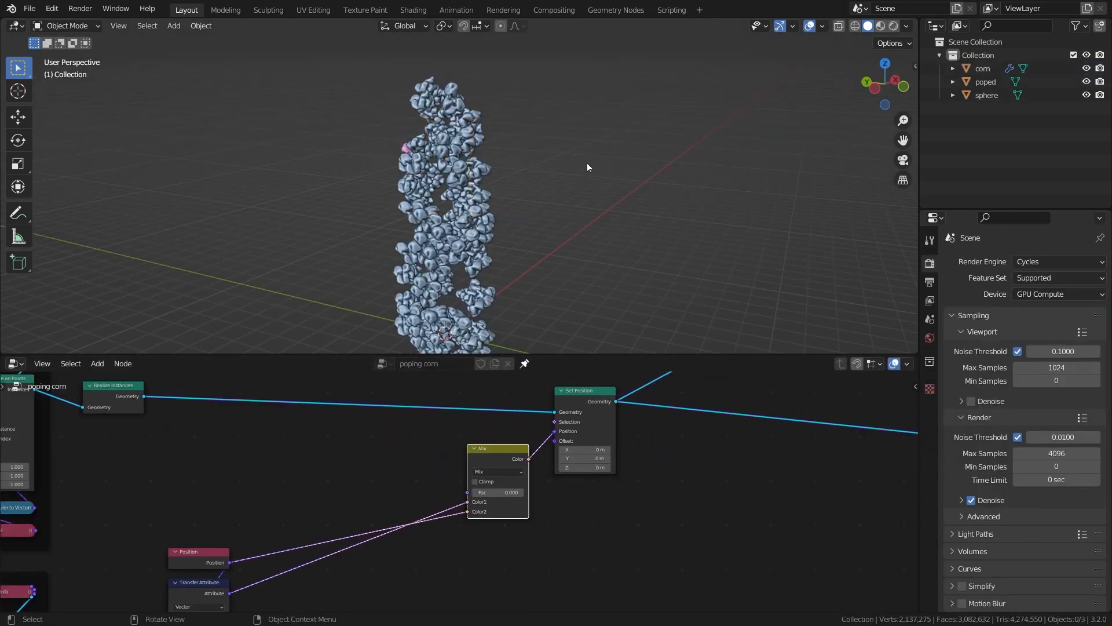
Step: Add a cube and move it about 5.8 m up along Z onto the upper part of the corn
left_click(874, 88)
middle_click_drag(387, 269, 398, 218, "shift")
scroll(382, 490, "down", 1)
middle_click_drag(381, 490, 423, 433)
left_click_drag(508, 435, 277, 453)
scroll(429, 163, "up", 4, "shift")
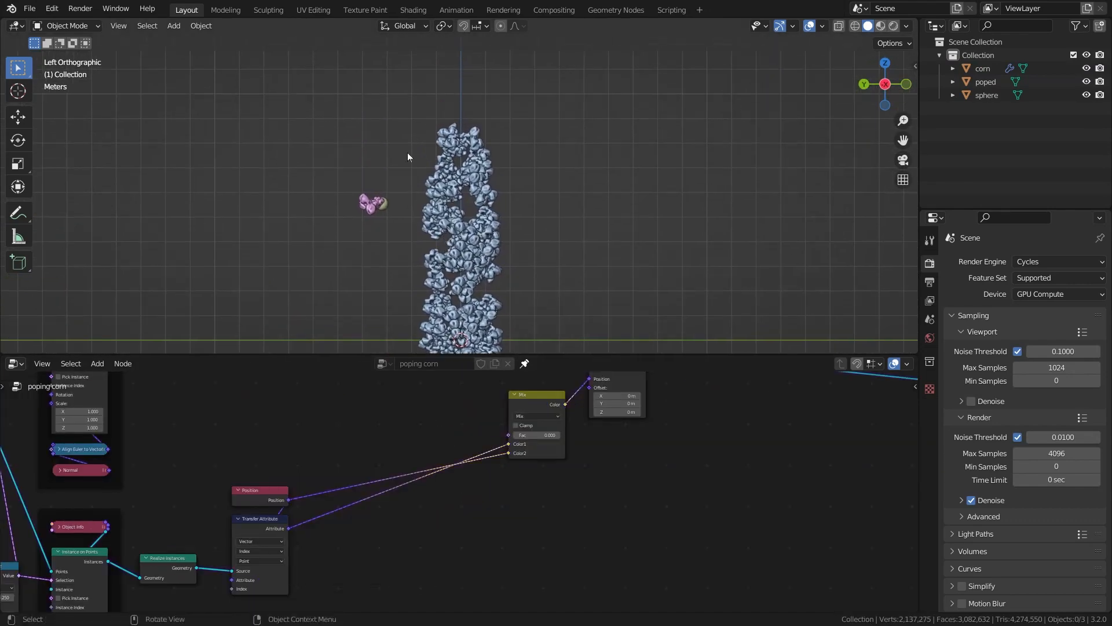
key("shift+a")
mouse_move(366, 35)
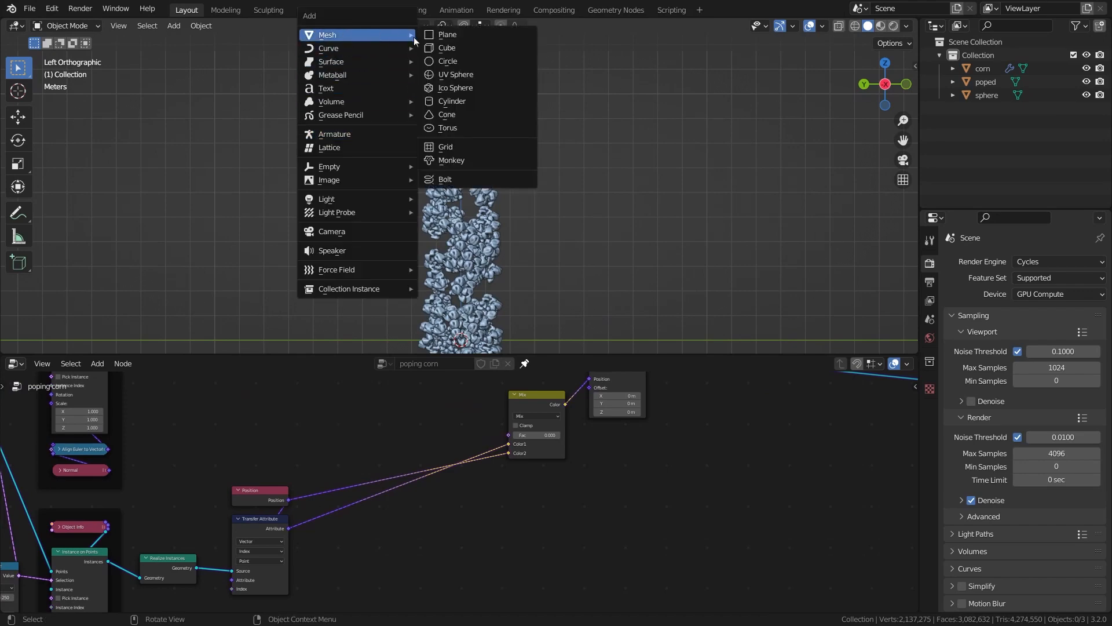
left_click(440, 48)
key("g")
key("z")
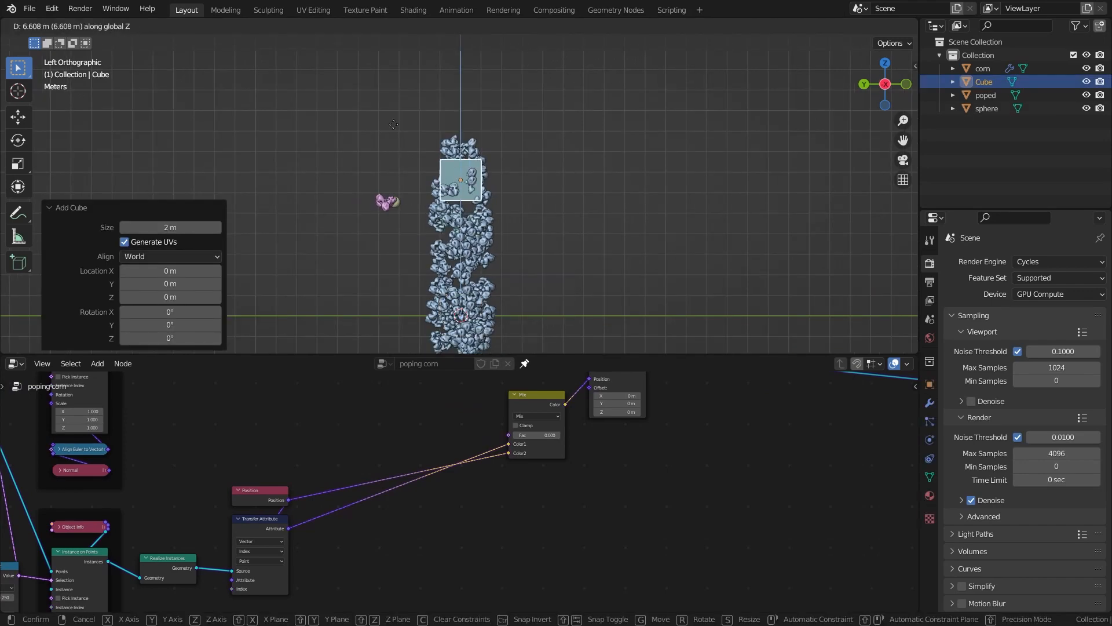
left_click(381, 130)
Step: Scale the cube uniformly by about 1.26 and apply its scale
scroll(381, 130, "up", 5)
key("s")
left_click(340, 144)
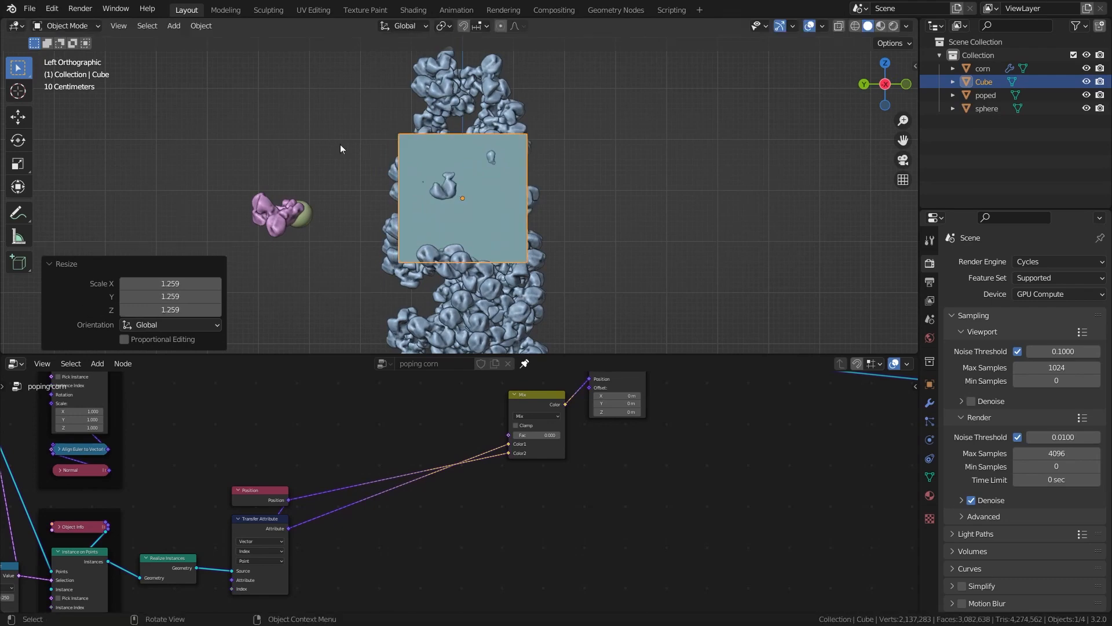
key("ctrl+a")
left_click(325, 168)
Step: Delete the cube's top and bottom faces, leaving only its four side walls
key("Tab")
middle_click_drag(338, 161, 366, 214)
key("alt+z")
key("3")
left_click(452, 157)
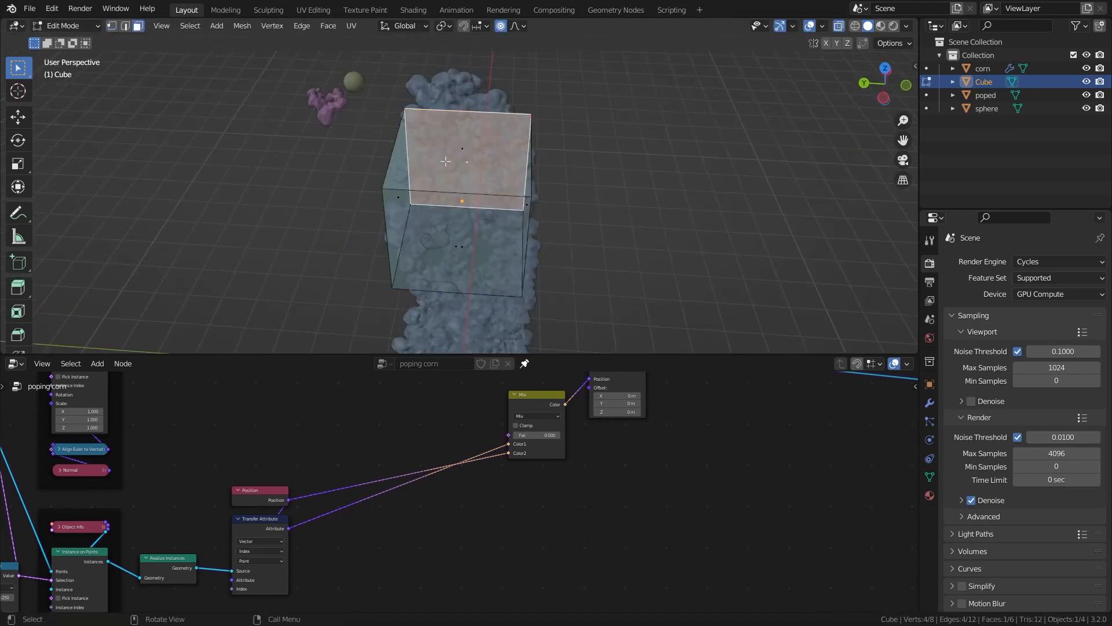
key("alt+z")
middle_click_drag(434, 185, 403, 132)
left_click(433, 152)
key("x")
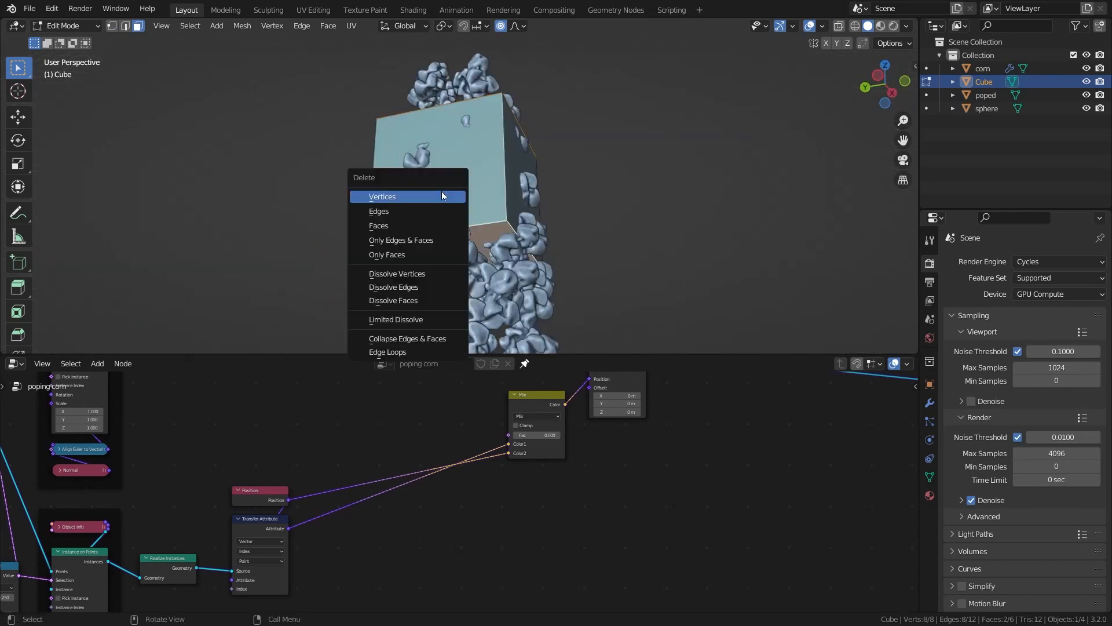
left_click(408, 223)
key("Tab")
Step: Stretch the open cube along Z to about 3.6 times its height and apply the scale
middle_click_drag(385, 189, 405, 231)
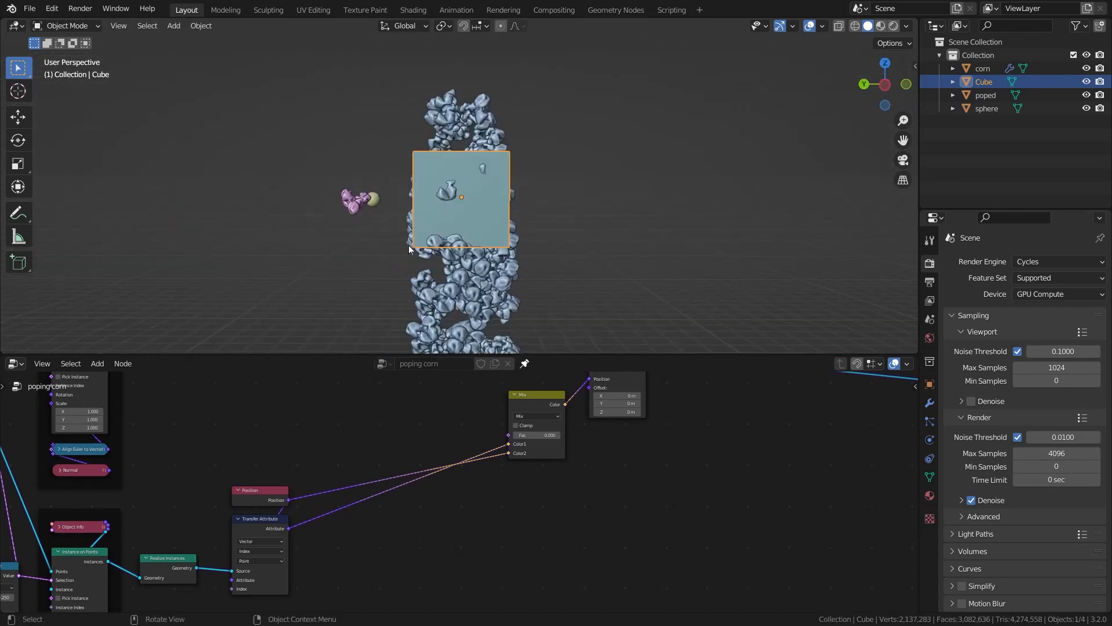
scroll(411, 239, "down", 3)
key("s")
key("z")
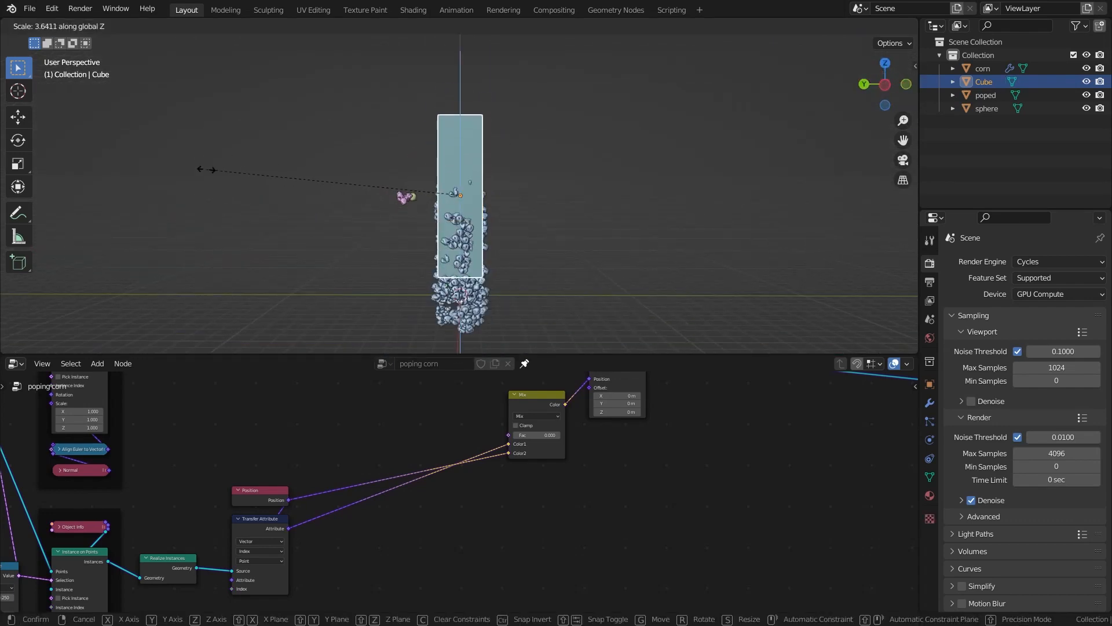
left_click(215, 162)
key("ctrl+a")
left_click(214, 162)
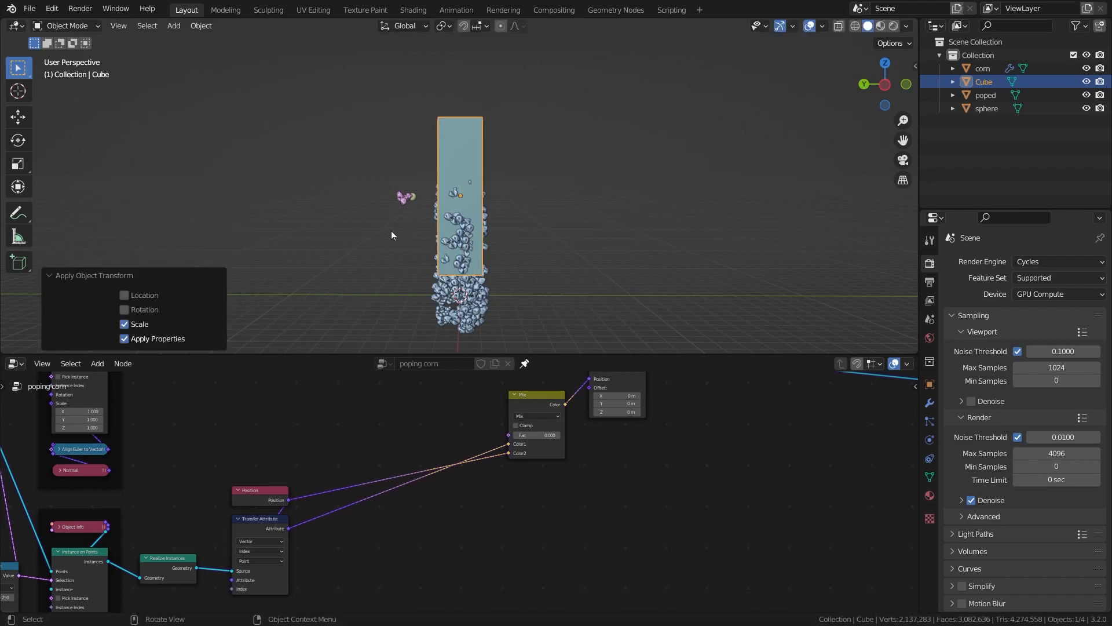
Step: Move the stretched cube up 4.7773 m along Z
key("g")
key("z")
left_click(388, 152)
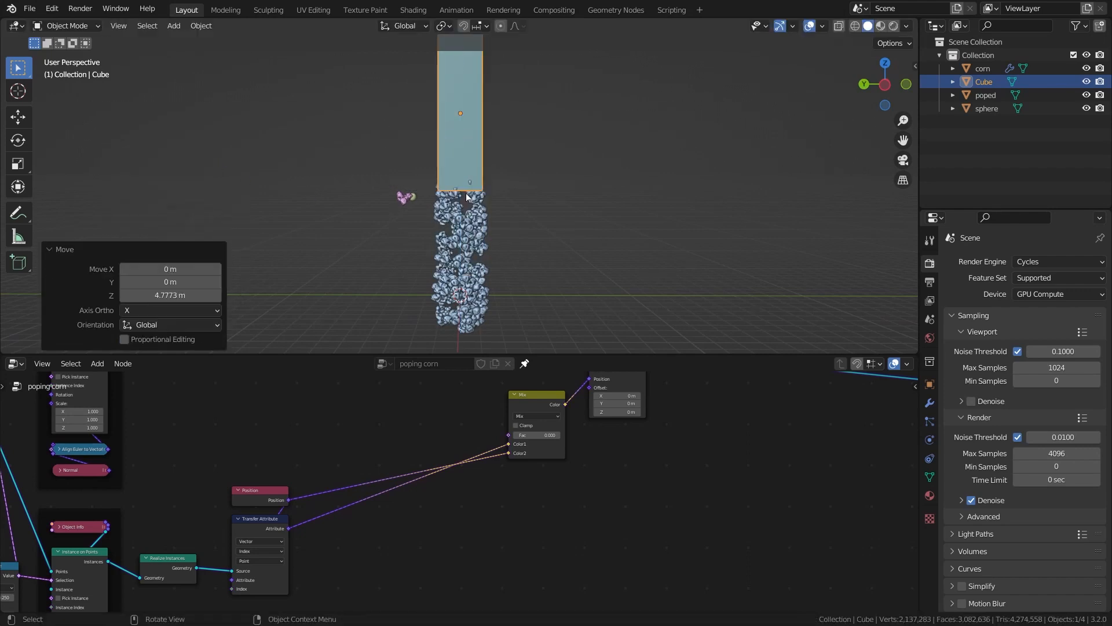
Step: Set the cube's viewport display to Wire
left_click(930, 384)
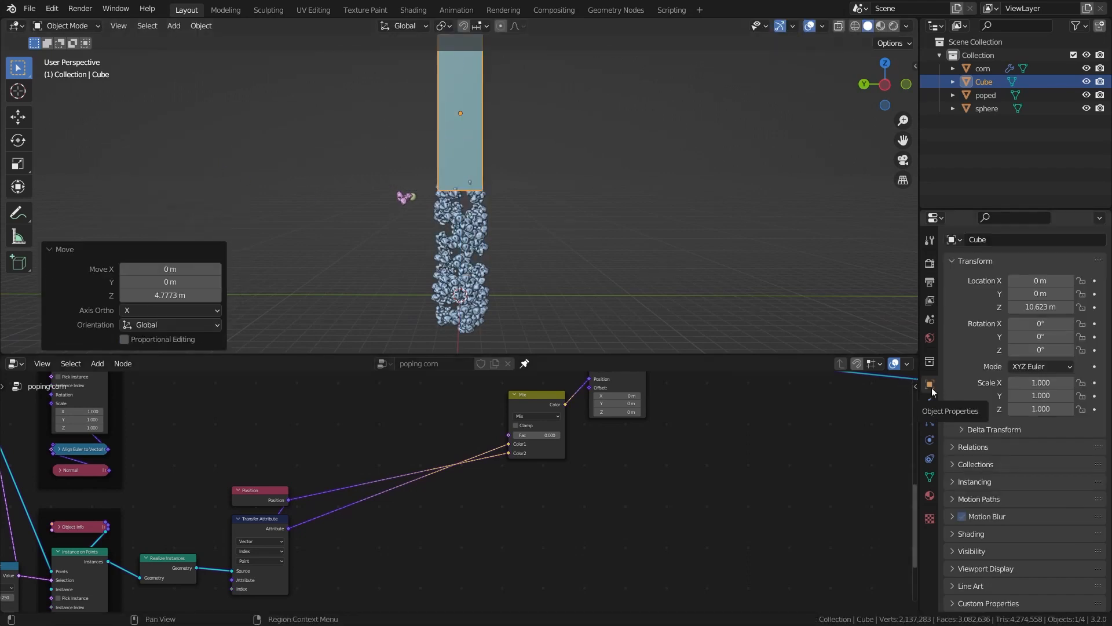
left_click(986, 568)
scroll(985, 540, "down", 5)
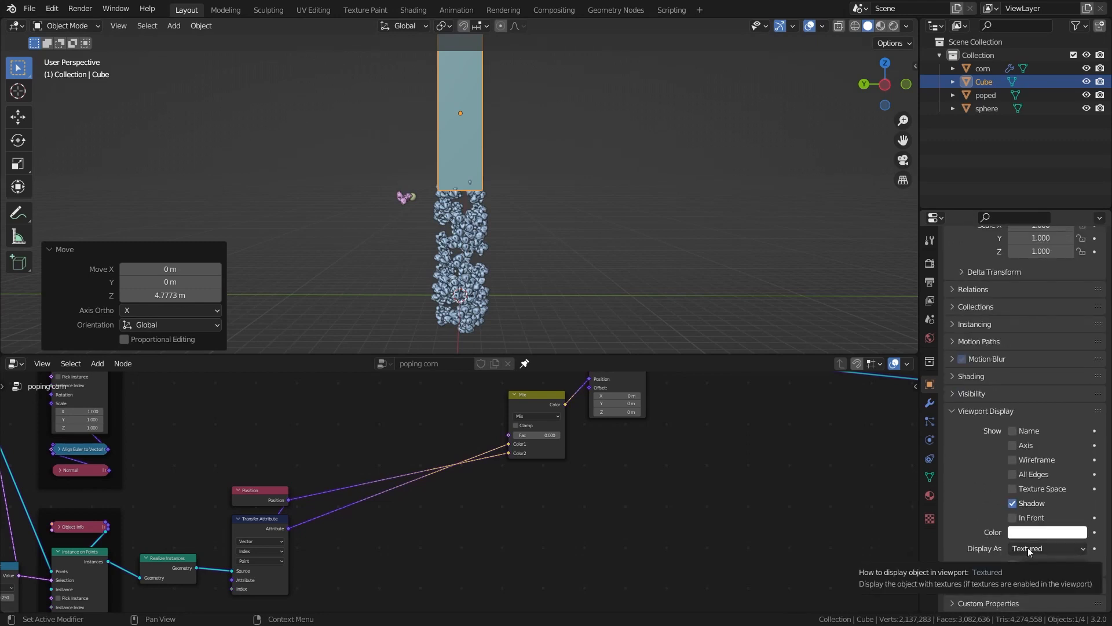
left_click(1028, 548)
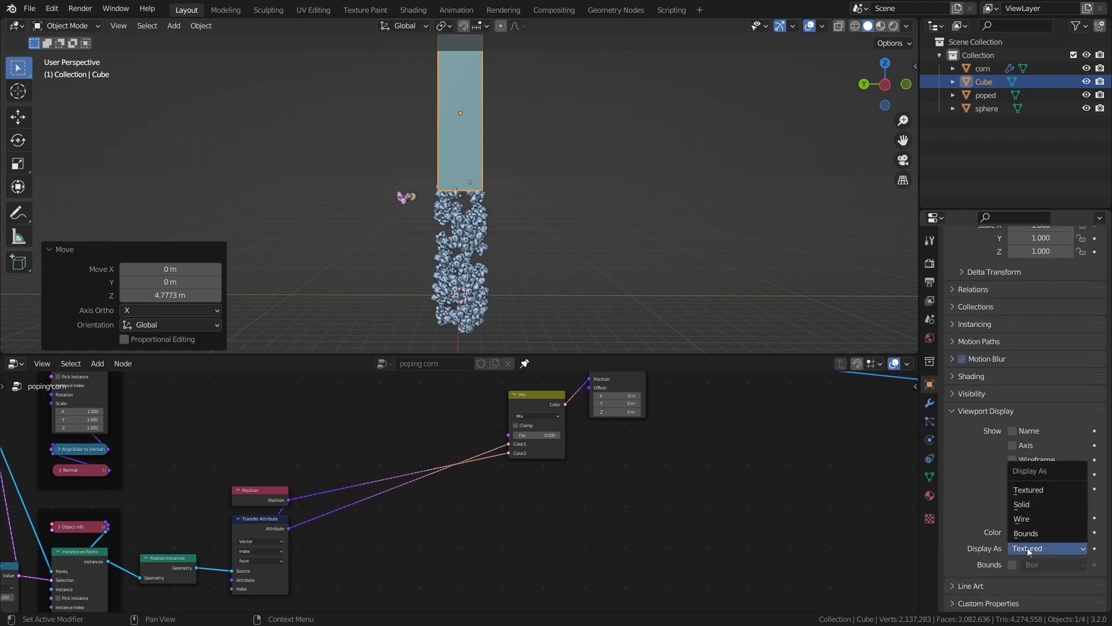
left_click(1041, 519)
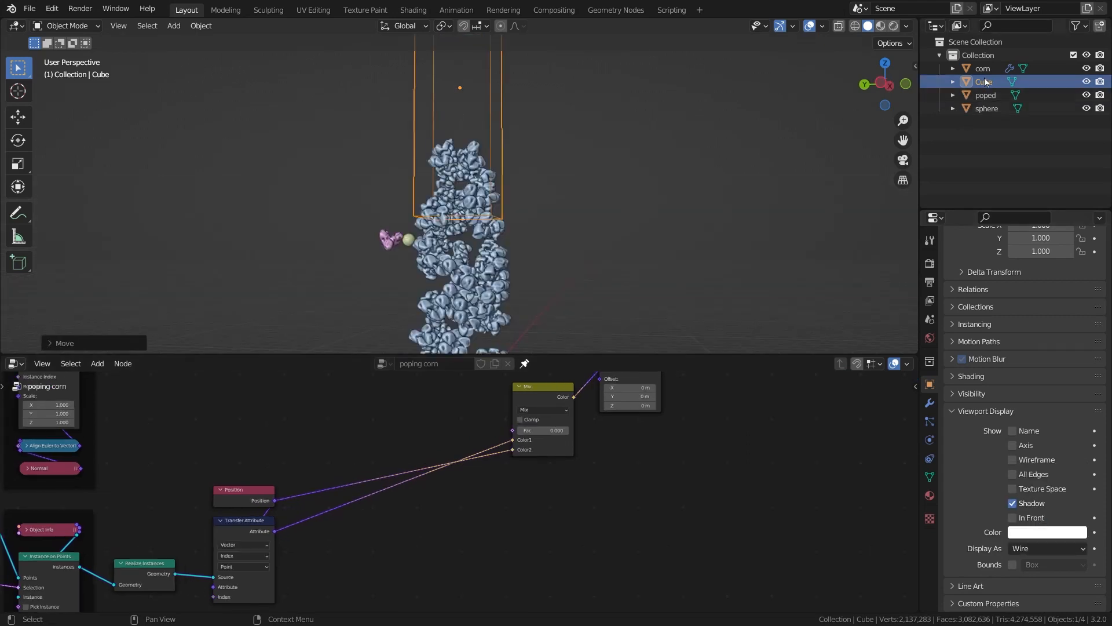
Step: Rename the cube object to "controler"
double_click(985, 82)
type("co")
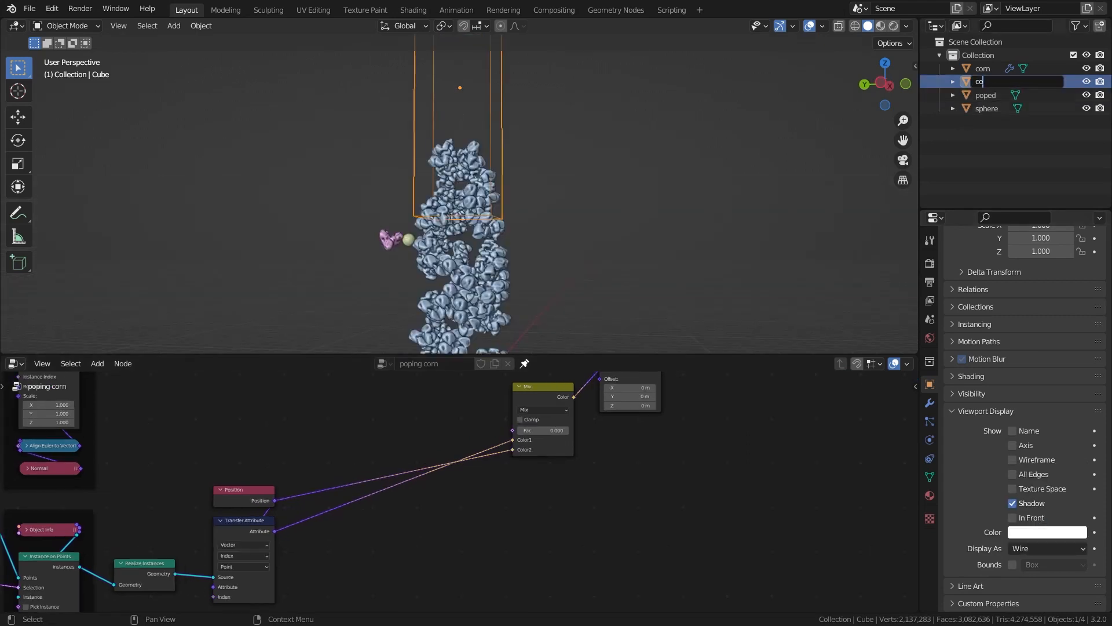
type("ntroler")
key("Return")
Step: Add an Object Info node for the controler object below Transfer Attribute and set it to Relative
left_click_drag(989, 71, 404, 534)
scroll(459, 425, "down", 2)
scroll(389, 526, "up", 4)
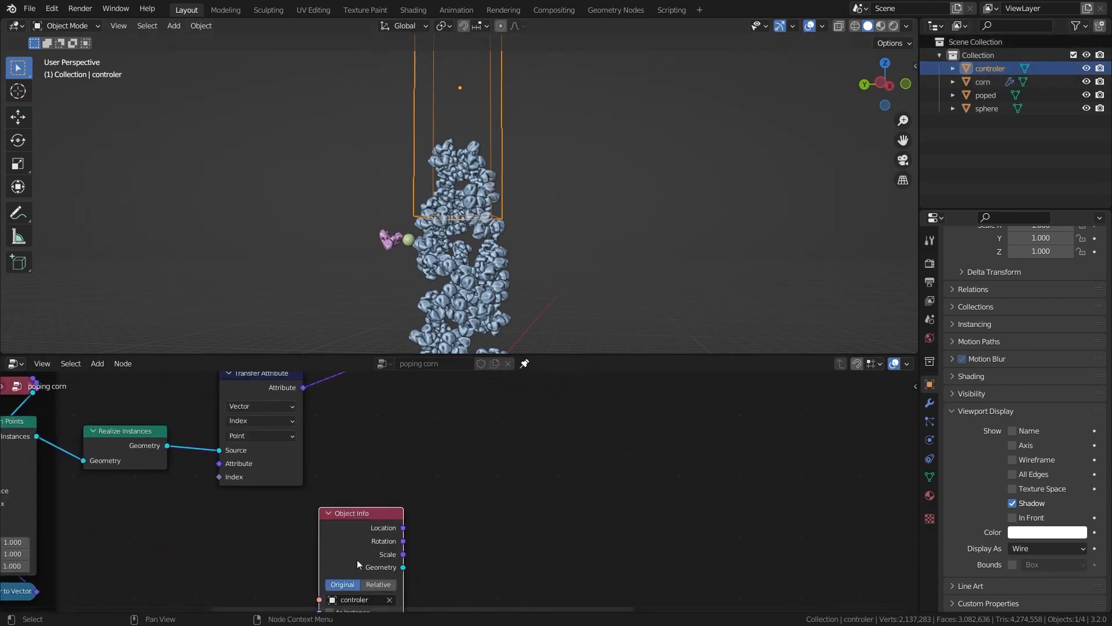
left_click_drag(329, 537, 252, 535)
left_click(303, 583)
Step: Feed the controler Object Info geometry into the Target of a new Geometry Proximity node set to Faces
left_click_drag(327, 565, 491, 499)
type("geo")
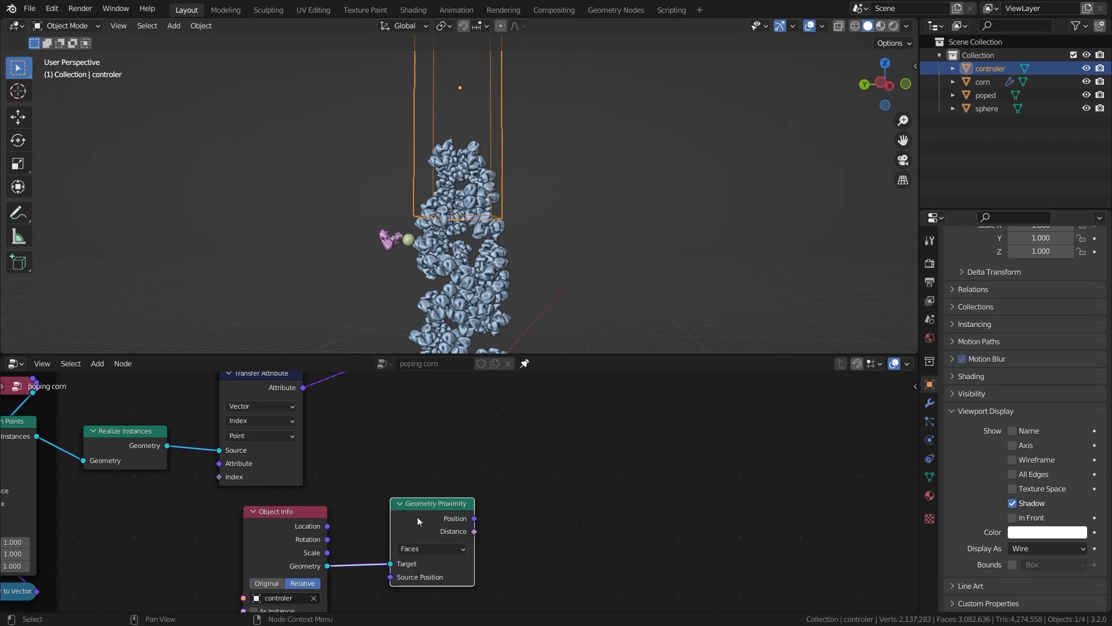
left_click_drag(427, 511, 412, 514)
Step: Connect the Geometry Proximity distance to the Mix node's Fac input and check the effect on the corn
scroll(311, 561, "down", 3)
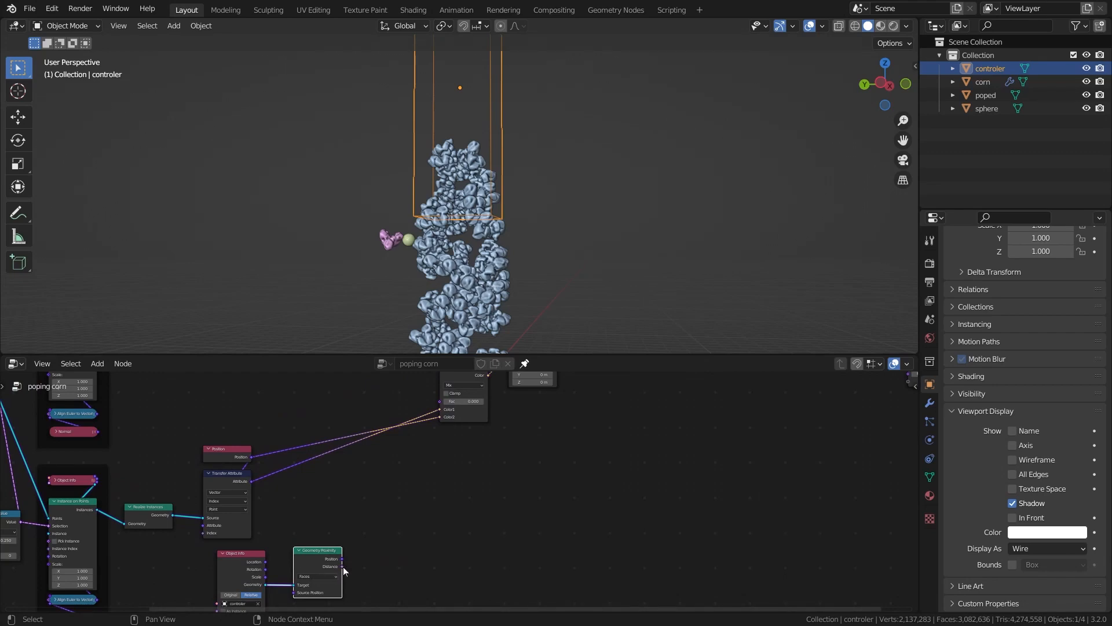
left_click_drag(343, 567, 440, 401)
middle_click_drag(370, 249, 168, 274)
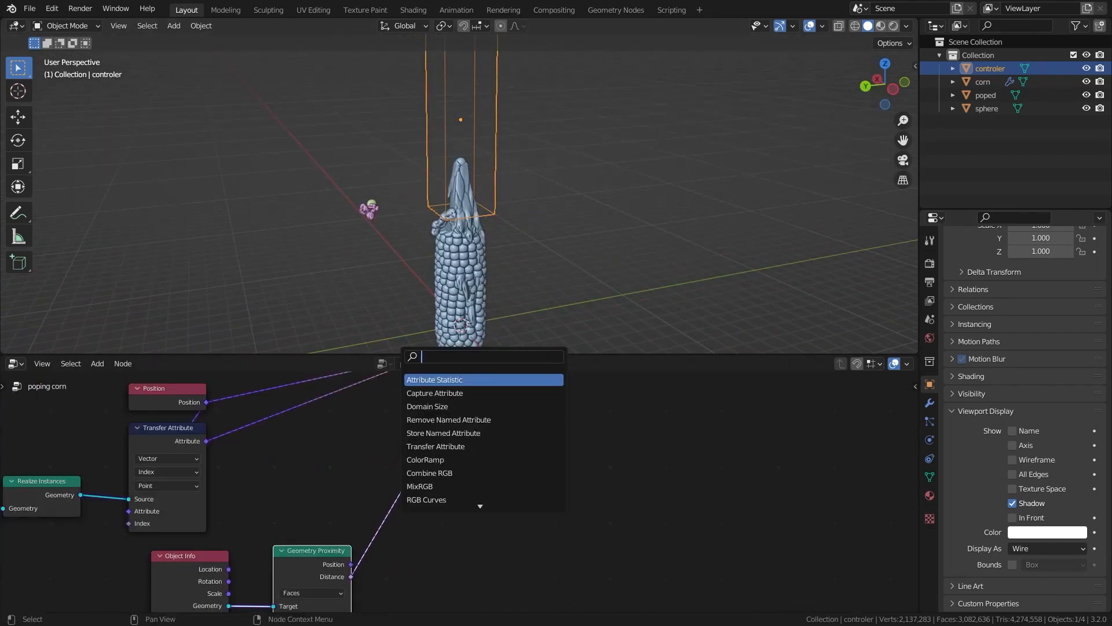
Step: Route the Geometry Proximity distance through a new Map Range node into the Mix node's factor
type("map")
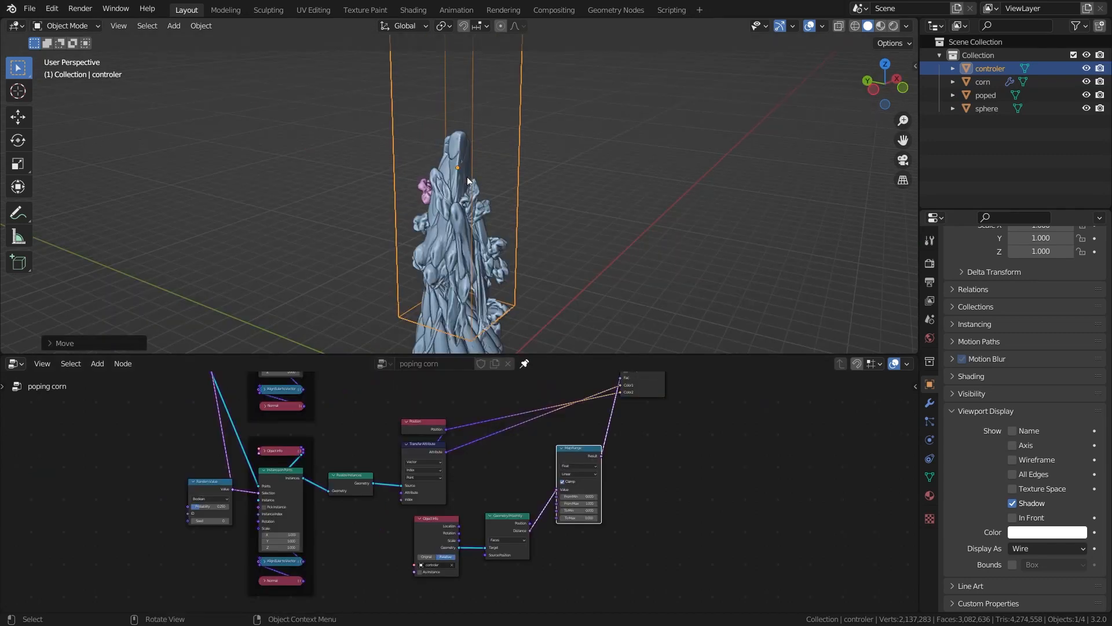
middle_click_drag(452, 98, 461, 127)
scroll(469, 424, "up", 2)
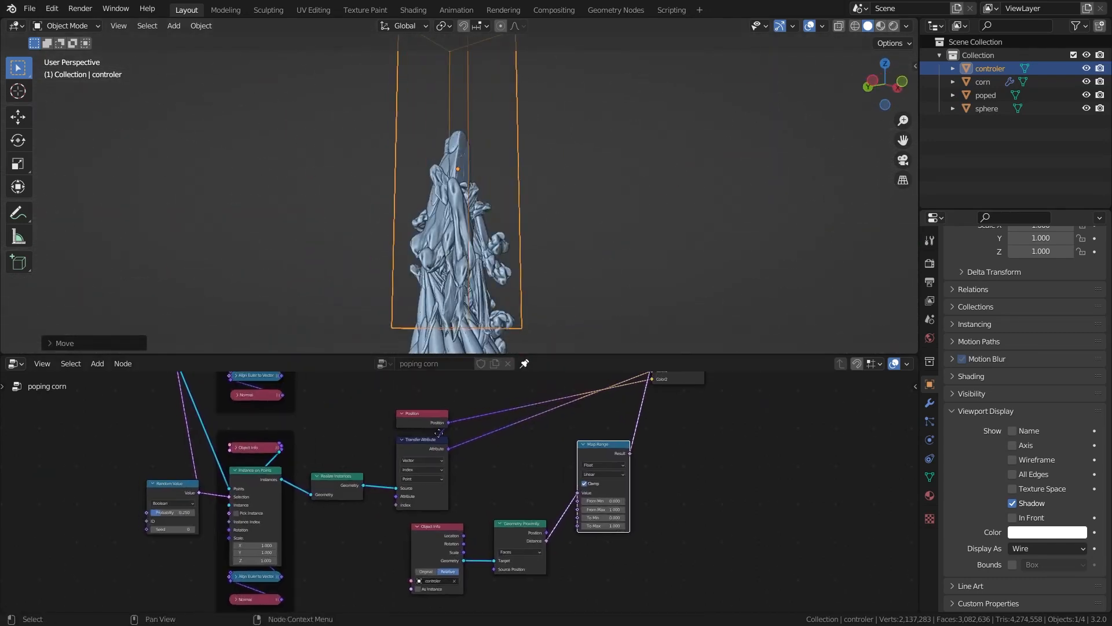
scroll(468, 419, "up", 2)
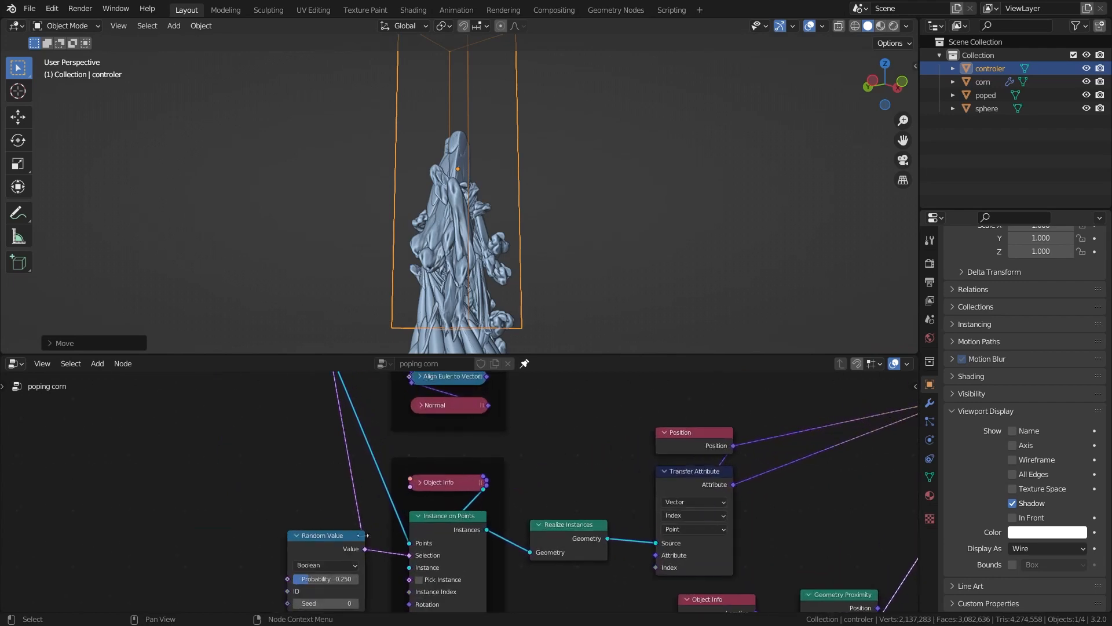
Step: Connect the Random Value output to the Selection of the Instance on Points node that feeds Realize Instances
left_click_drag(363, 546, 409, 484)
scroll(426, 237, "down", 2)
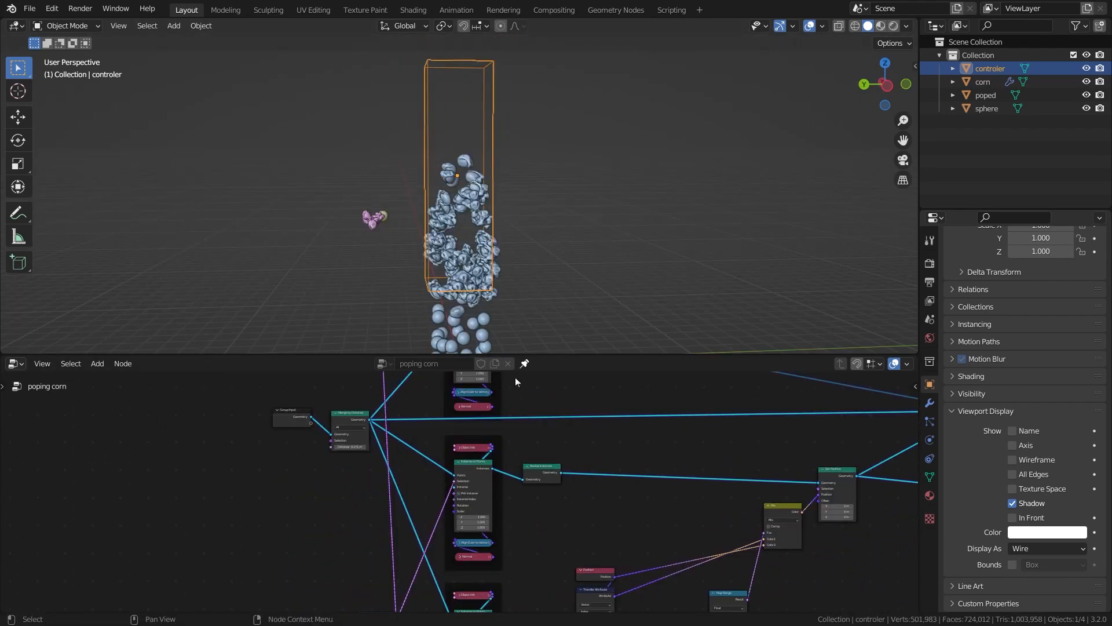
scroll(451, 99, "up", 3)
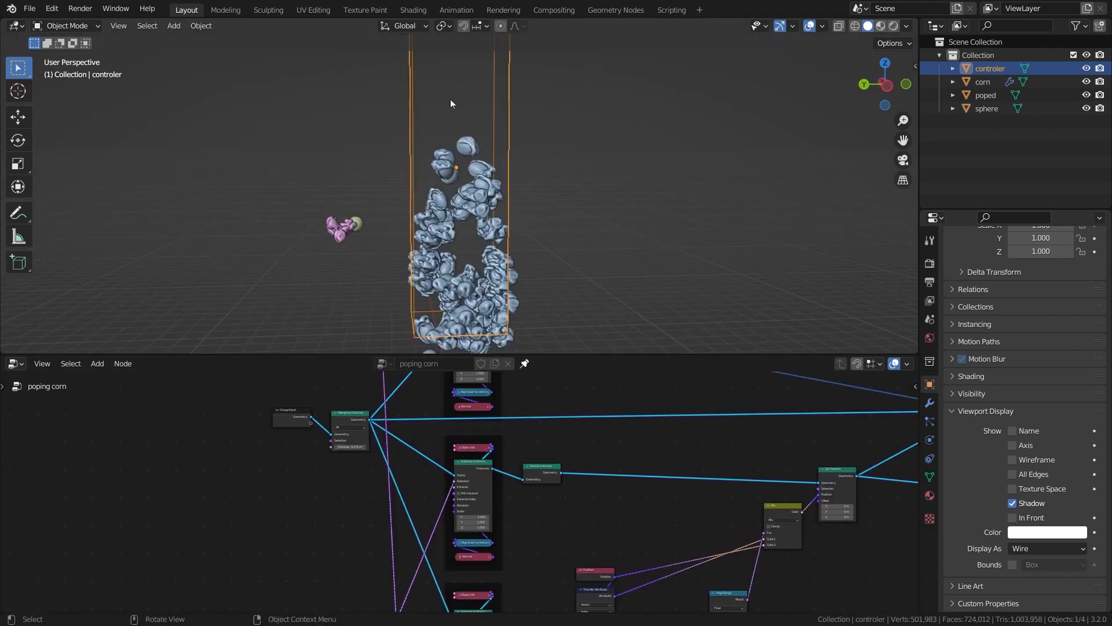
scroll(435, 118, "down", 3)
Step: Slide the controler object along the Z axis to test how the kernels pop
key("g")
key("z")
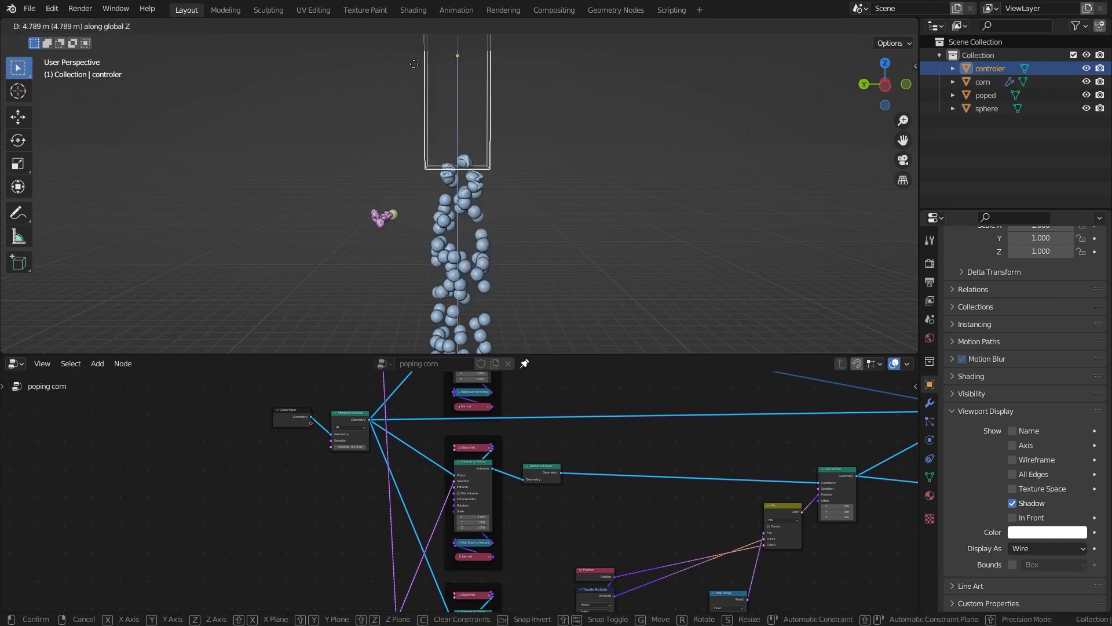
middle_click_drag(418, 155, 418, 180)
scroll(418, 180, "up", 5)
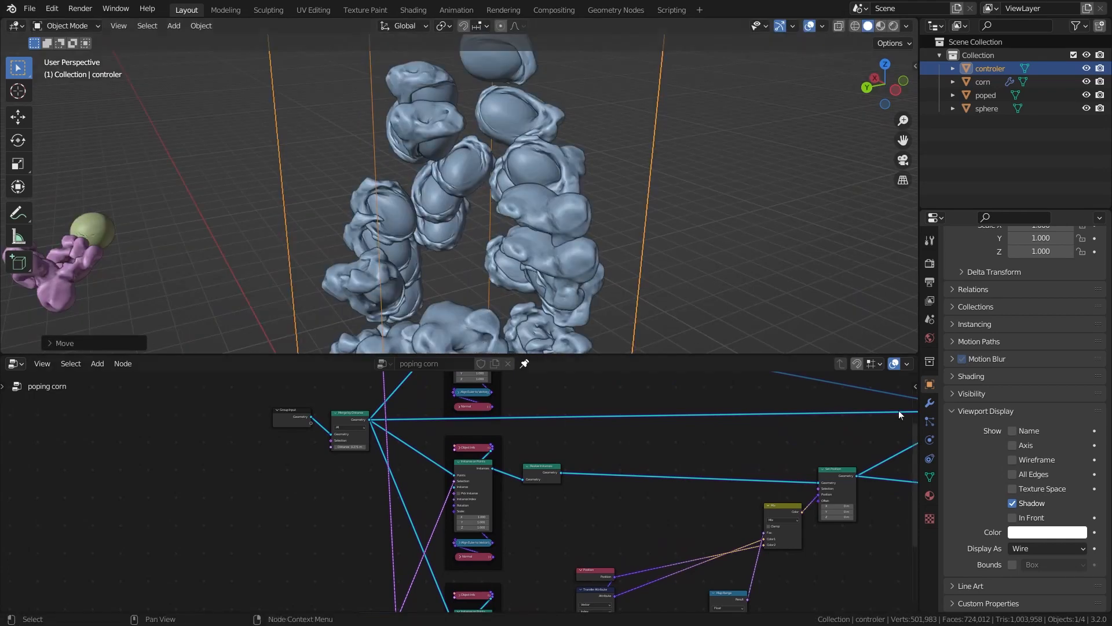
scroll(765, 510, "up", 1)
Step: Try different To Max values on the Map Range node, including 2.1 and -0.3
middle_click_drag(765, 509, 618, 383)
scroll(618, 383, "up", 6)
scroll(368, 191, "down", 7)
middle_click_drag(367, 191, 406, 200)
scroll(606, 487, "up", 2)
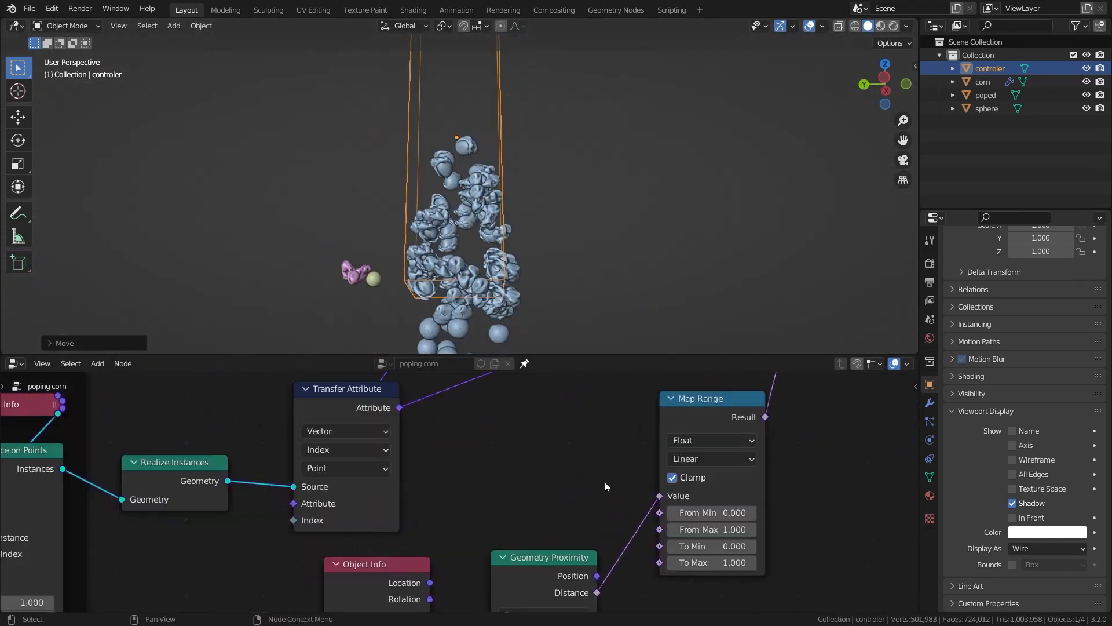
left_click(751, 562)
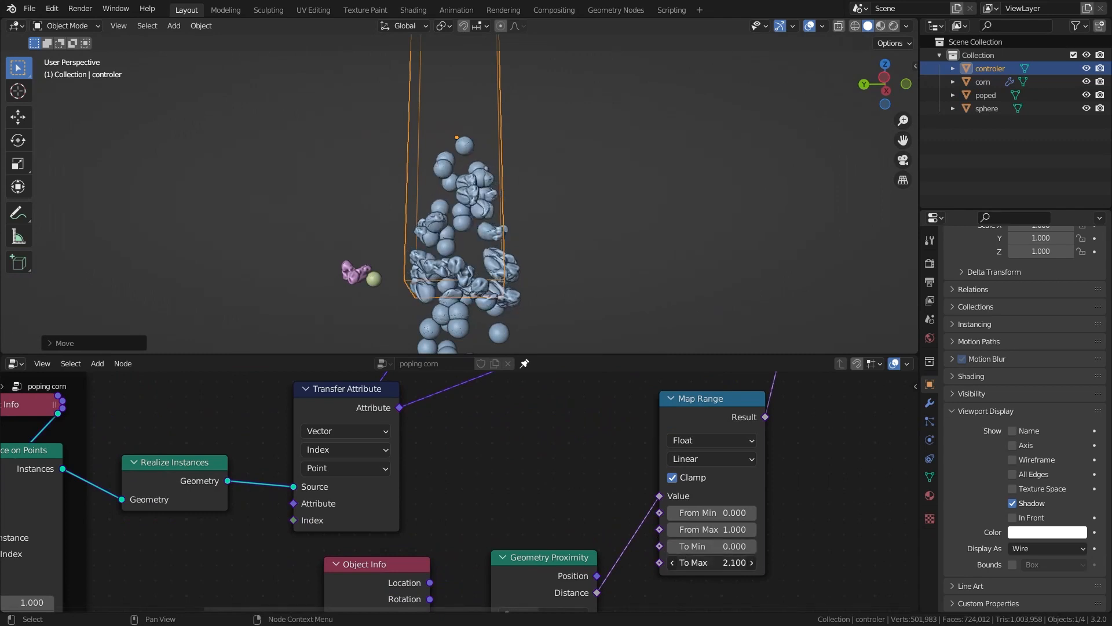
key("BackSpace")
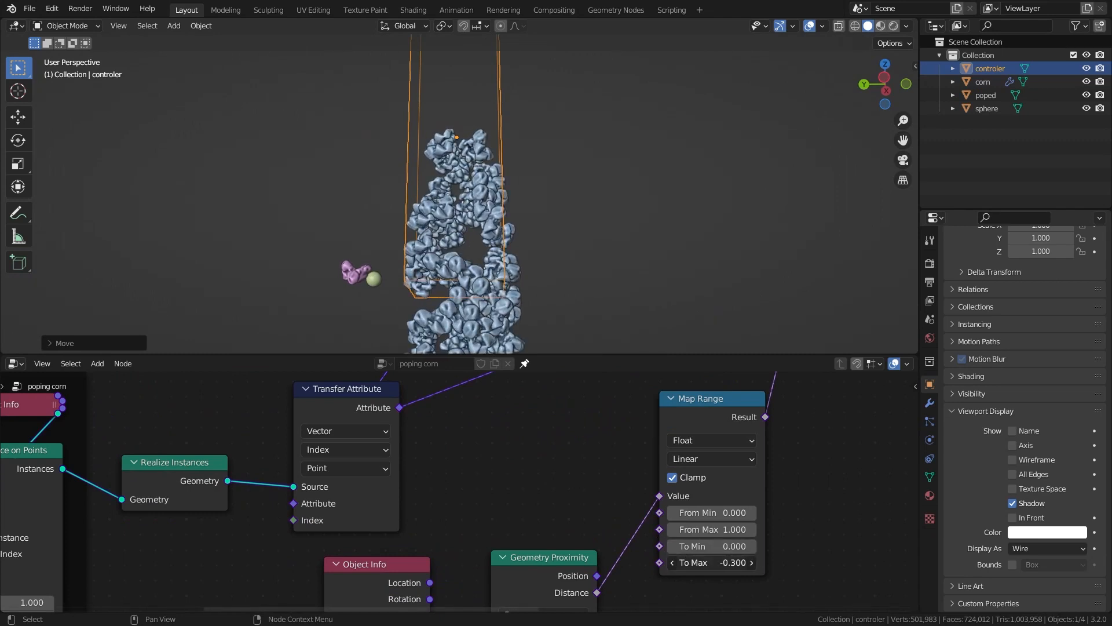
left_click_drag(673, 562, 708, 562)
Step: Raise the Map Range node's From Min to 0.98
scroll(547, 510, "down", 3)
middle_click_drag(547, 510, 459, 480)
scroll(459, 480, "up", 2)
left_click_drag(591, 477, 620, 477, "shift")
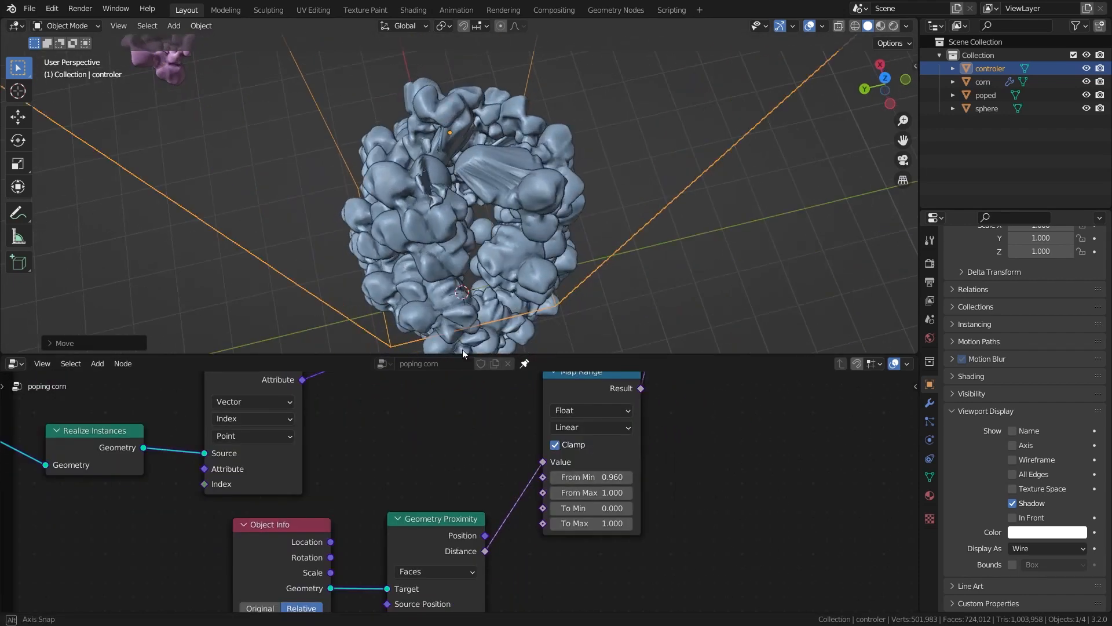
Step: Examine the kernels near the top of the corn from several angles for stretched geometry
middle_click_drag(462, 349, 495, 338)
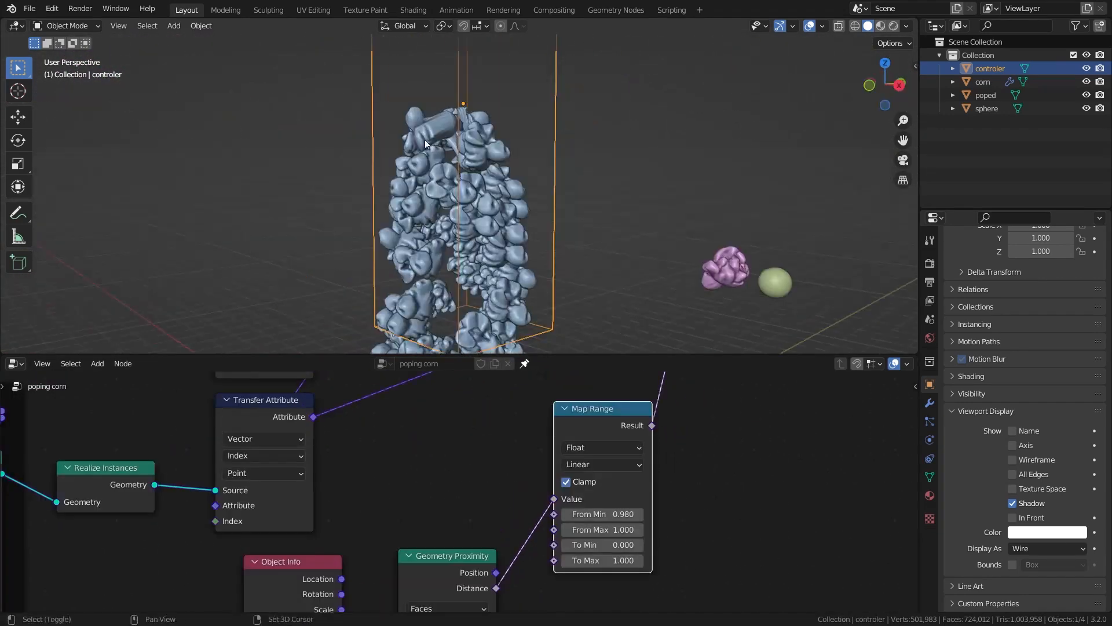
scroll(440, 216, "up", 3)
middle_click_drag(426, 141, 447, 229, "shift")
scroll(448, 228, "up", 2)
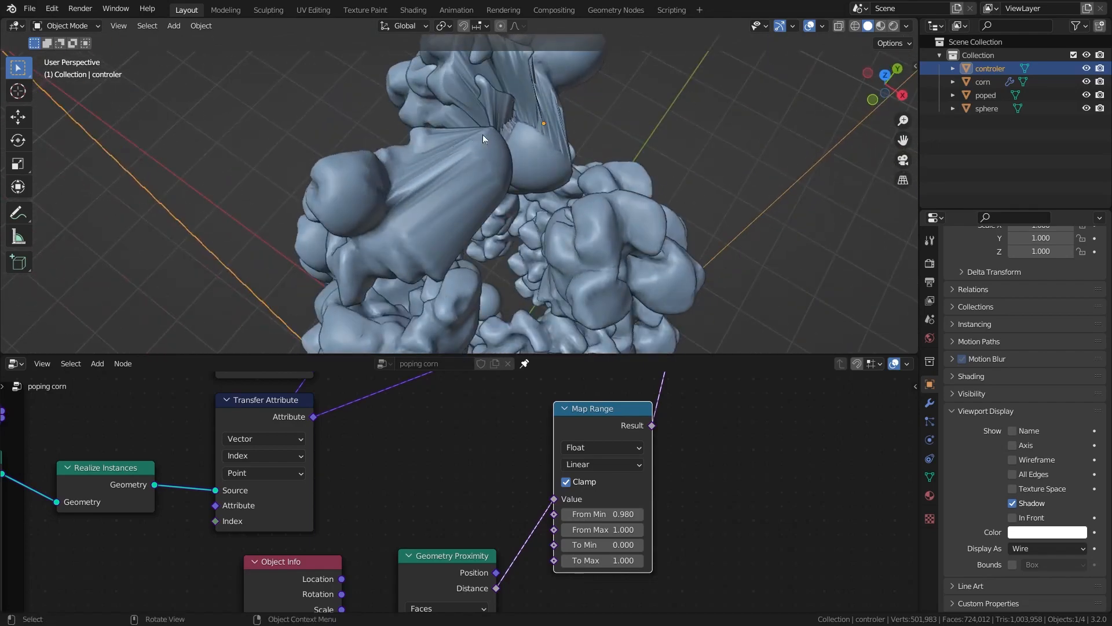
scroll(462, 148, "down", 2)
middle_click_drag(431, 134, 440, 119)
scroll(538, 158, "up", 2)
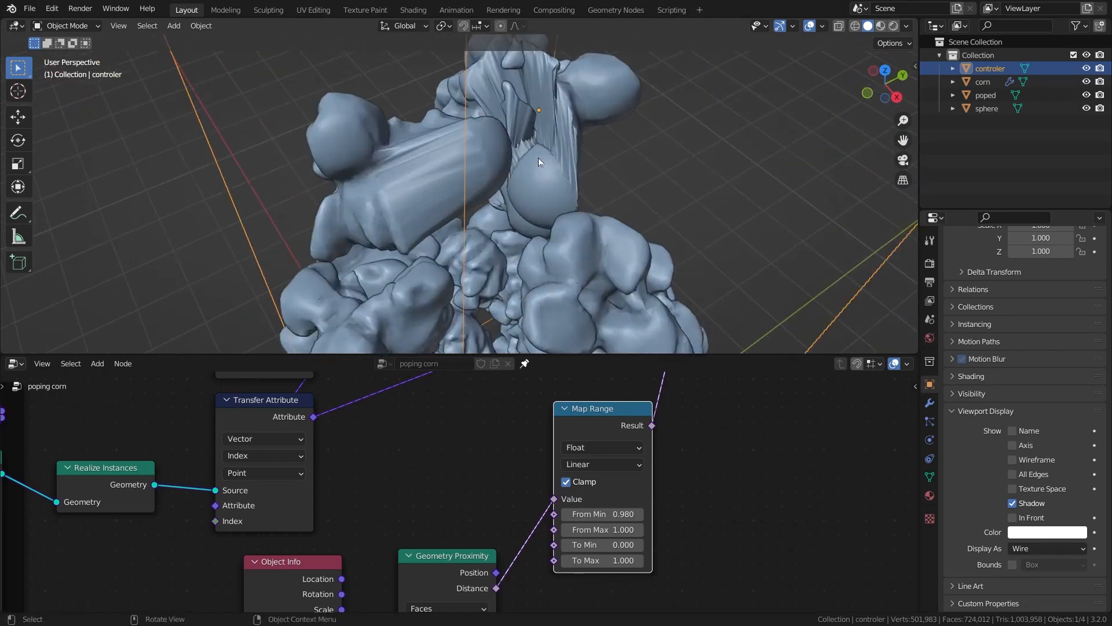
middle_click_drag(537, 157, 613, 138)
scroll(531, 137, "down", 2)
scroll(582, 160, "down", 3)
Step: Set the origin of the poped object to its geometry and check the effect on the corn
left_click(554, 272)
scroll(547, 220, "up", 4)
middle_click_drag(544, 197, 465, 105)
scroll(479, 191, "up", 2)
right_click(483, 225)
mouse_move(509, 220)
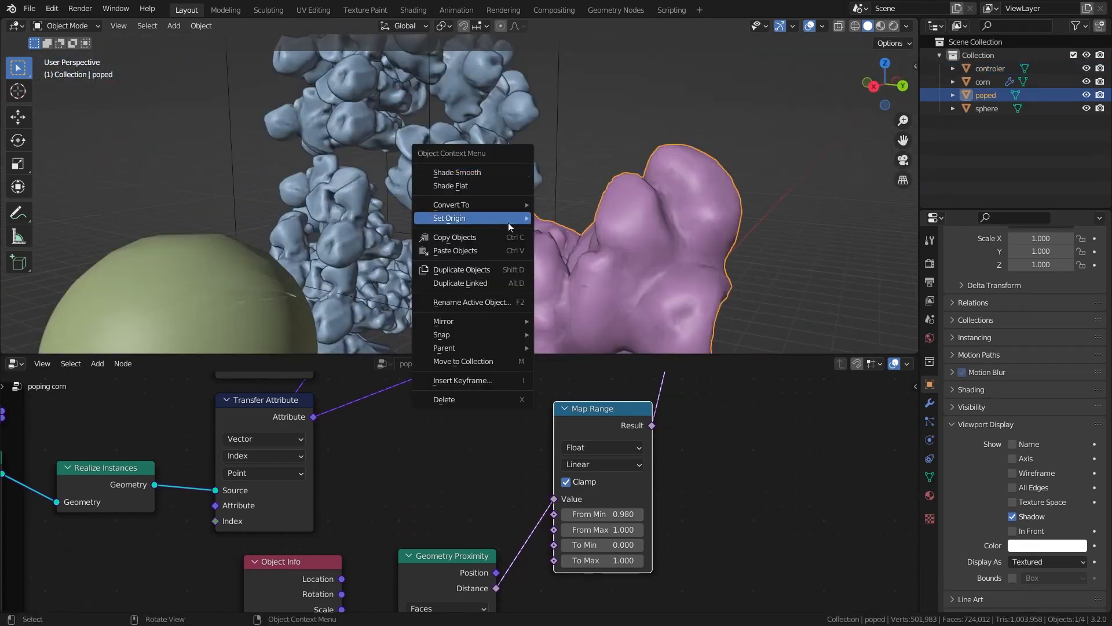
left_click(569, 234)
scroll(457, 172, "down", 5)
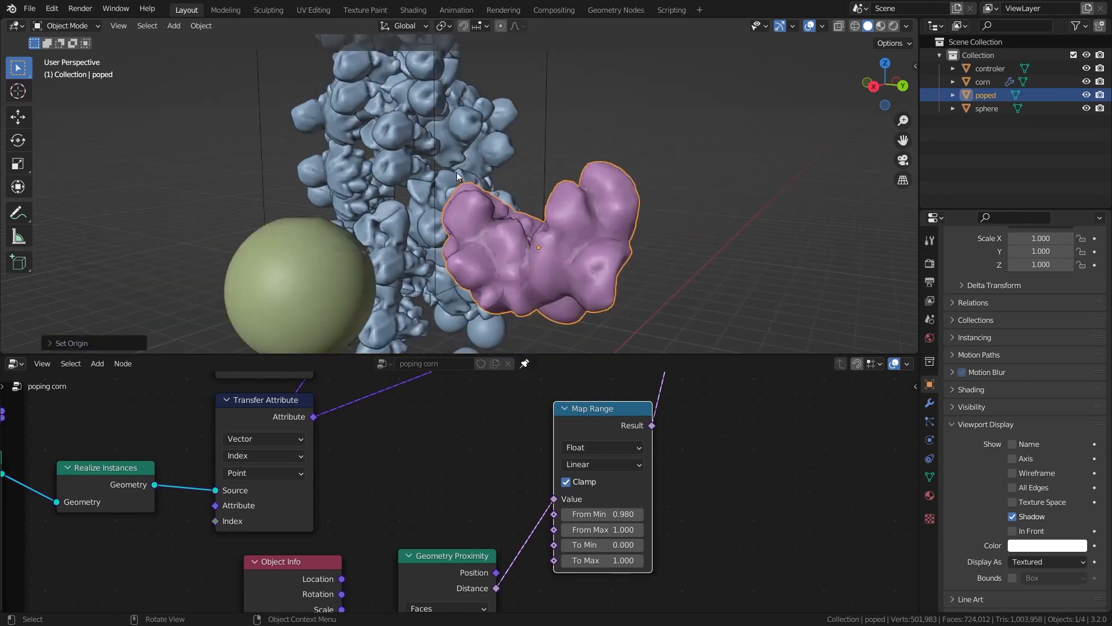
middle_click_drag(456, 172, 596, 279)
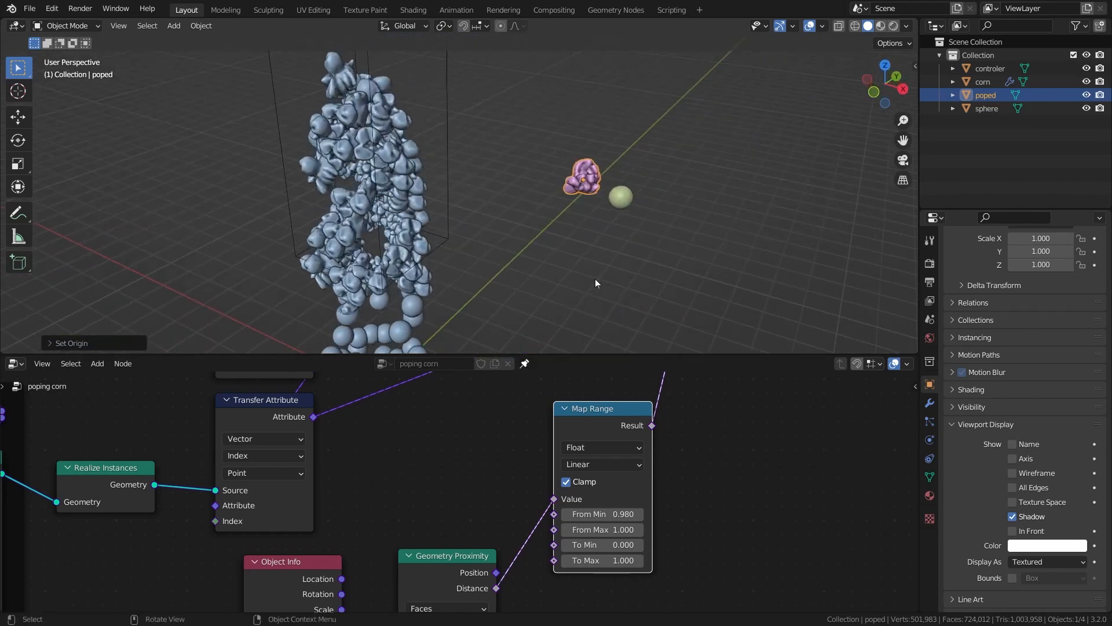
Step: Set the Map Range node's From Min to 0.999
left_click(597, 506)
type("1.0")
middle_click_drag(398, 226, 336, 232)
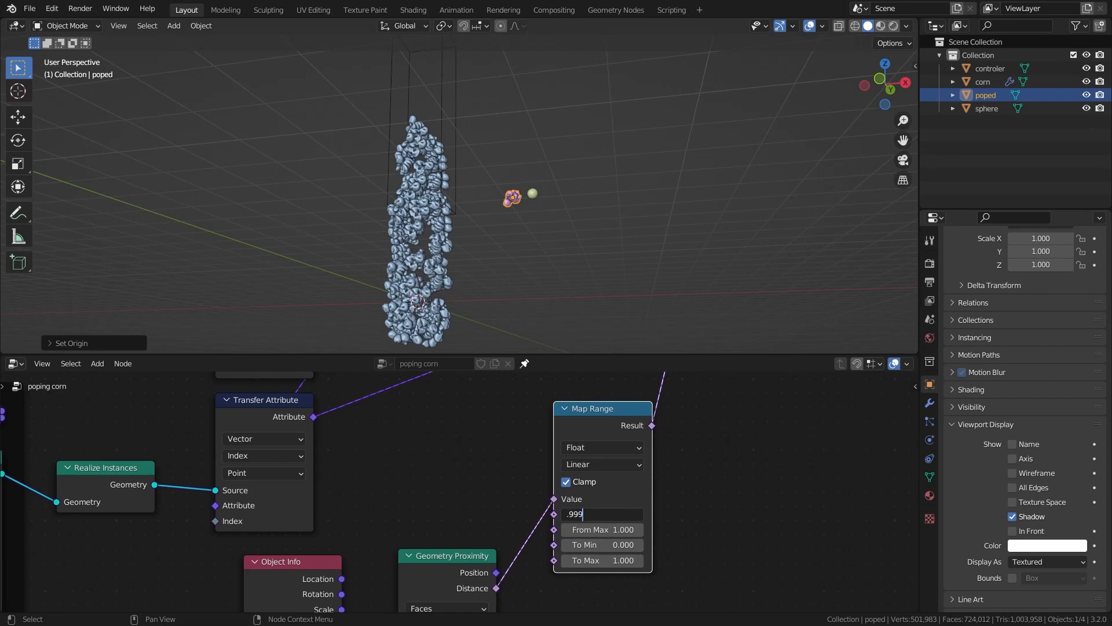
key("Return")
Step: Select the controler object and move it along the Z axis to check where the kernels switch to popcorn
left_click(474, 98)
key("g")
key("z")
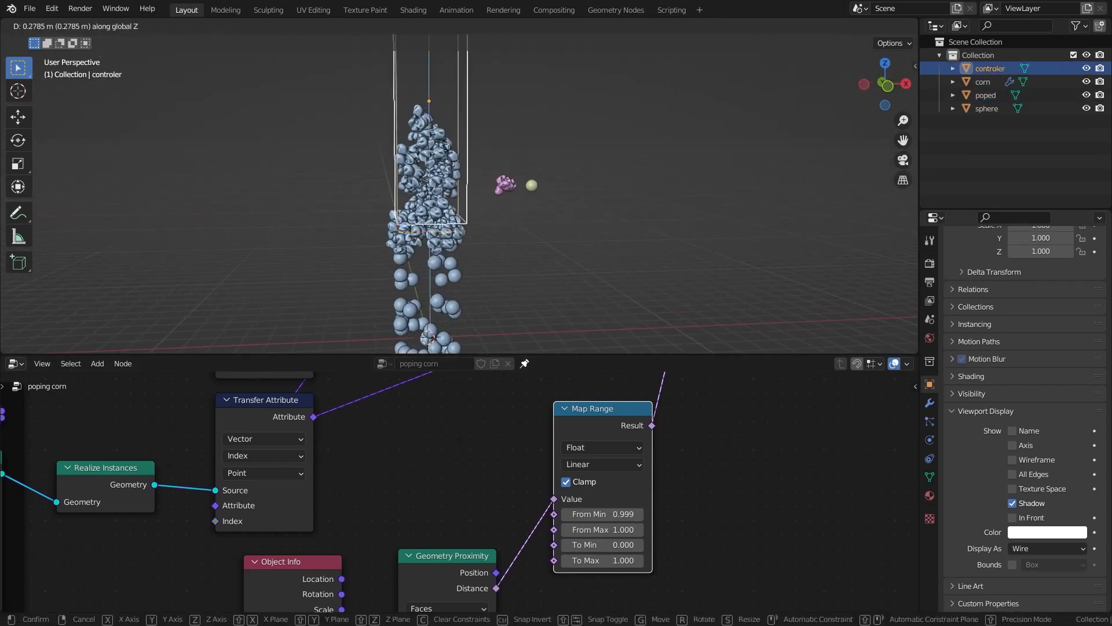
left_click(446, 146)
middle_click_drag(446, 146, 513, 113)
scroll(513, 113, "up", 7)
key("g")
key("z")
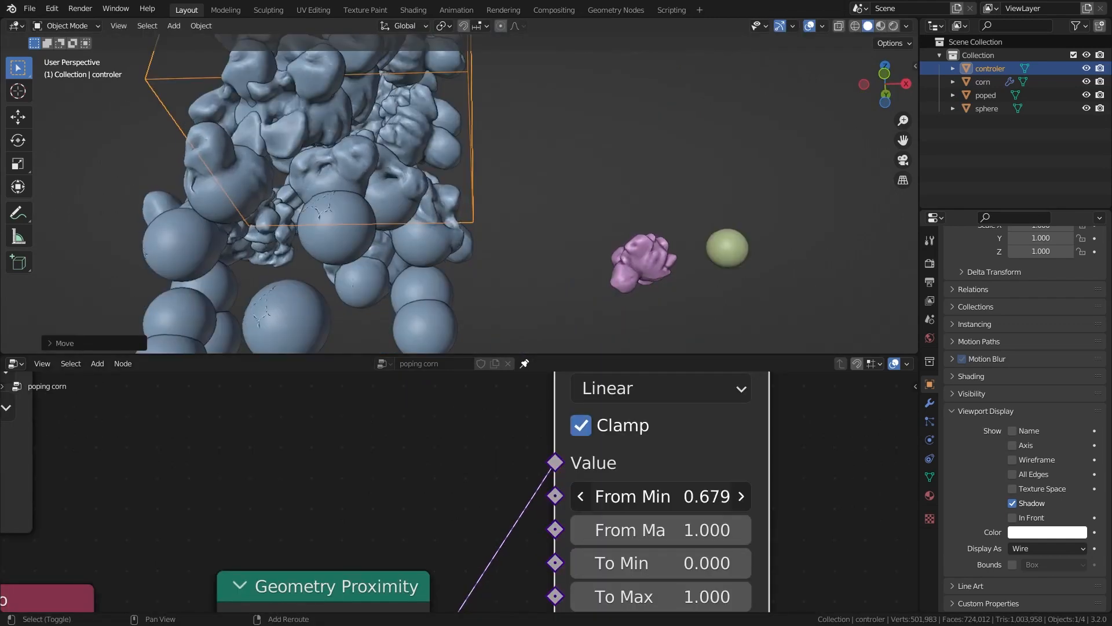
Step: Set the Map Range node's From Min to 0.75
mouse_move(655, 496)
left_mouse_down()
mouse_move(695, 497)
mouse_move(672, 500)
left_mouse_up()
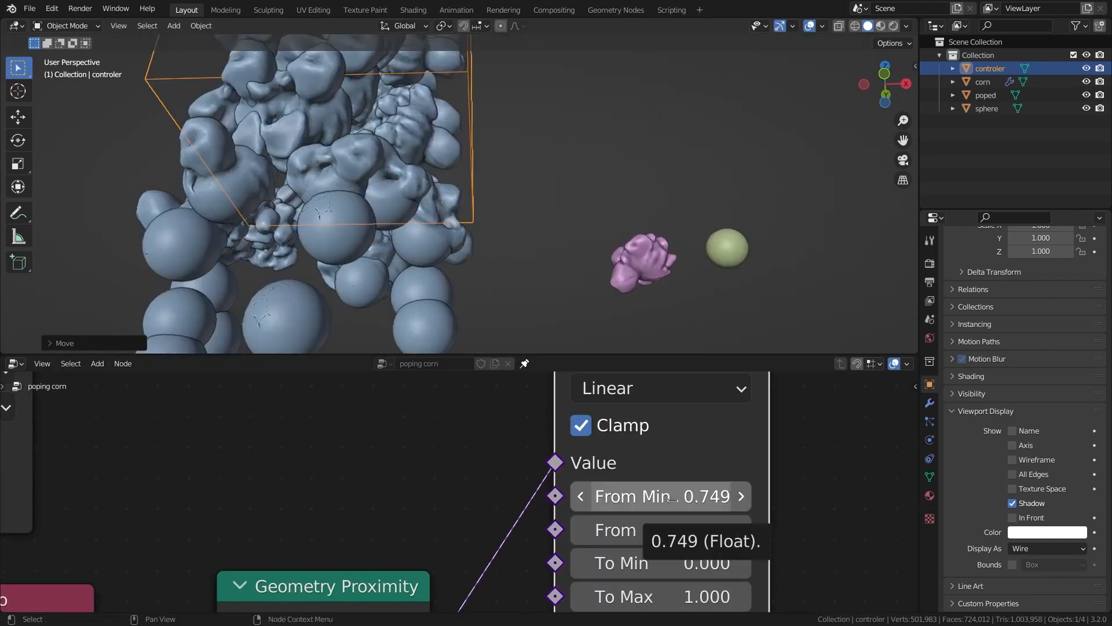
left_click(672, 499)
type(".75")
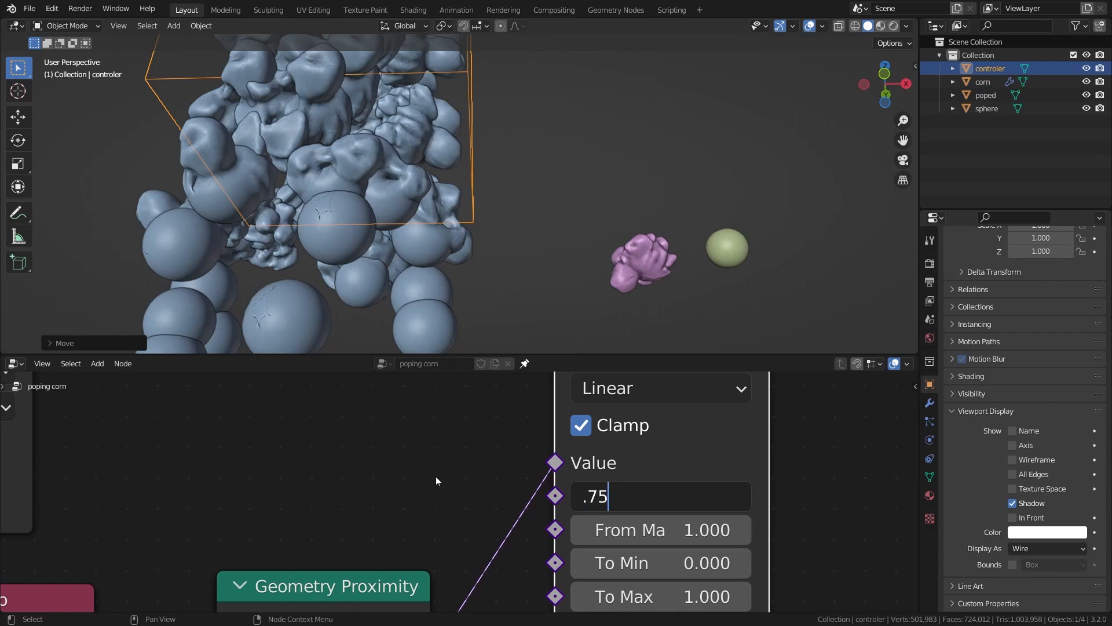
key("Return")
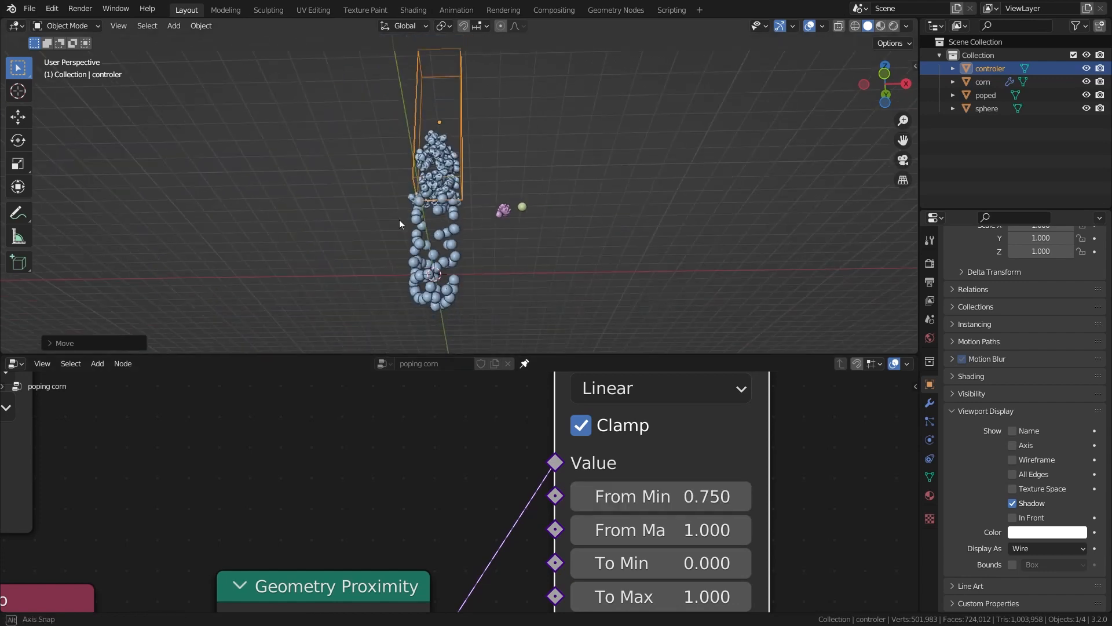
Step: Move the controler along the Z axis and examine the transition between spheres and popcorn
scroll(402, 262, "up", 4)
key("g")
key("z")
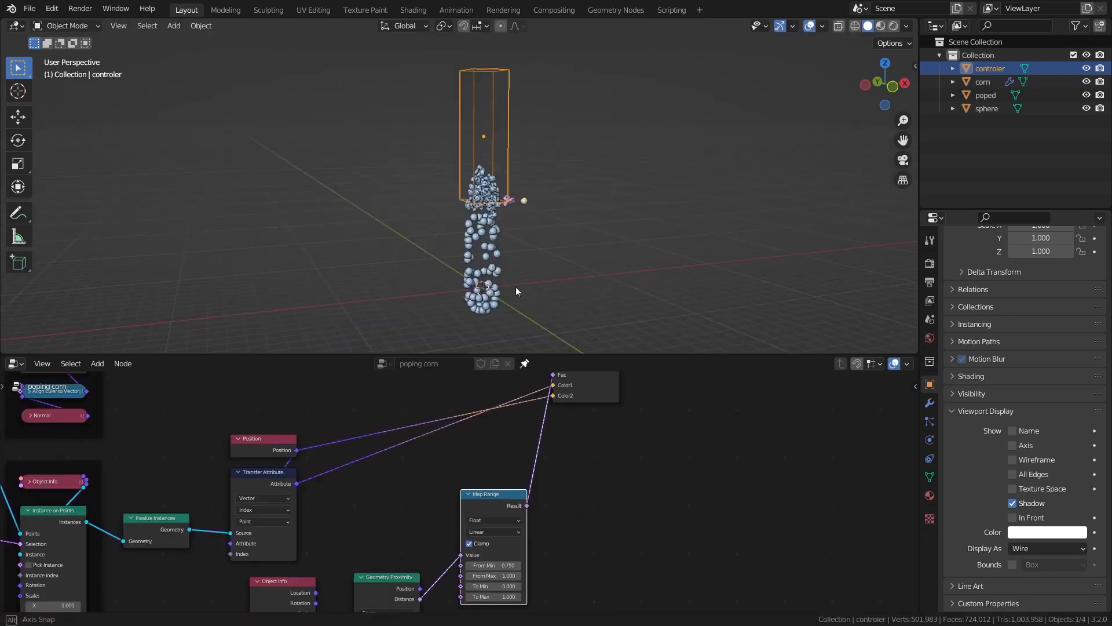
middle_click_drag(516, 288, 449, 279)
scroll(449, 279, "up", 6)
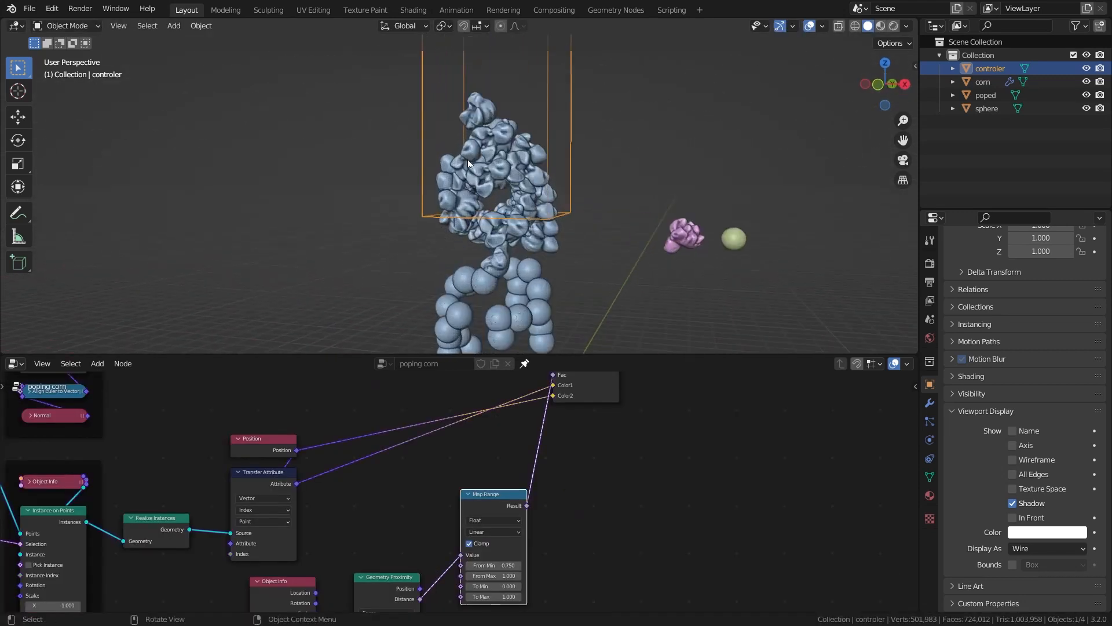
scroll(468, 158, "up", 1)
scroll(467, 158, "down", 4)
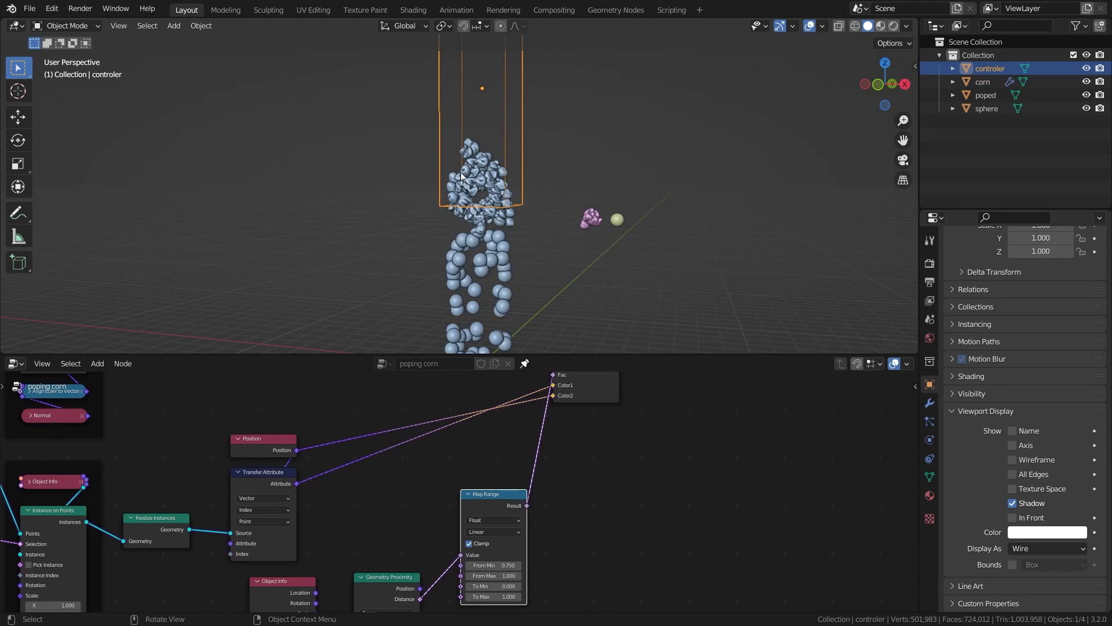
scroll(413, 213, "down", 2)
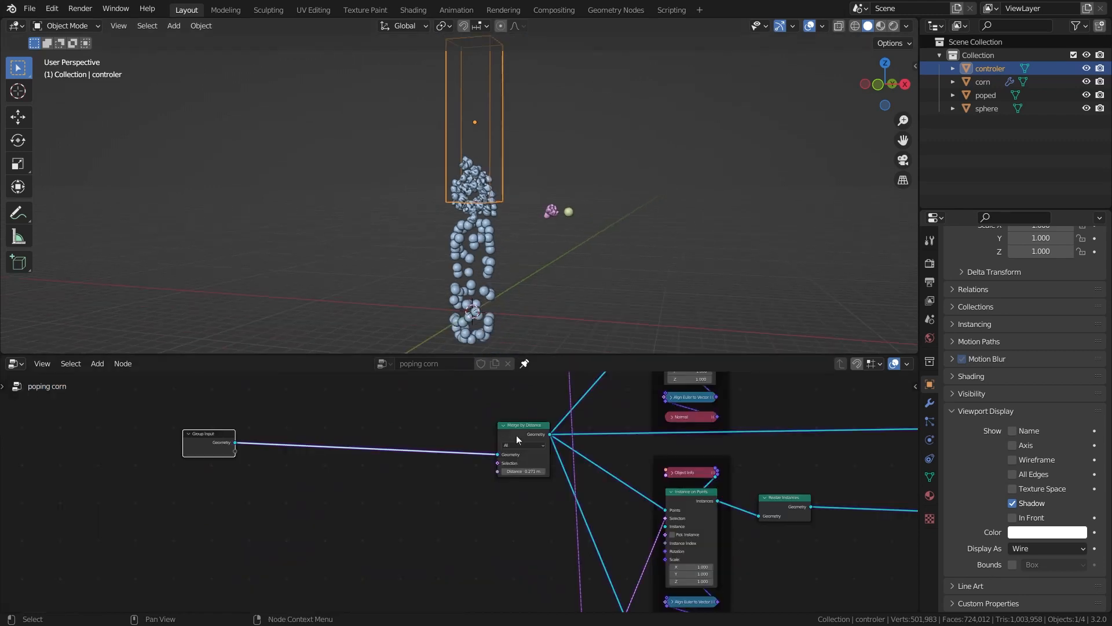
Step: Place Merge by Distance beside Group Input and gather its outgoing geometry links into a reroute before the instancing nodes
left_click_drag(516, 437, 270, 438)
right_click_drag(452, 592, 480, 373, "shift")
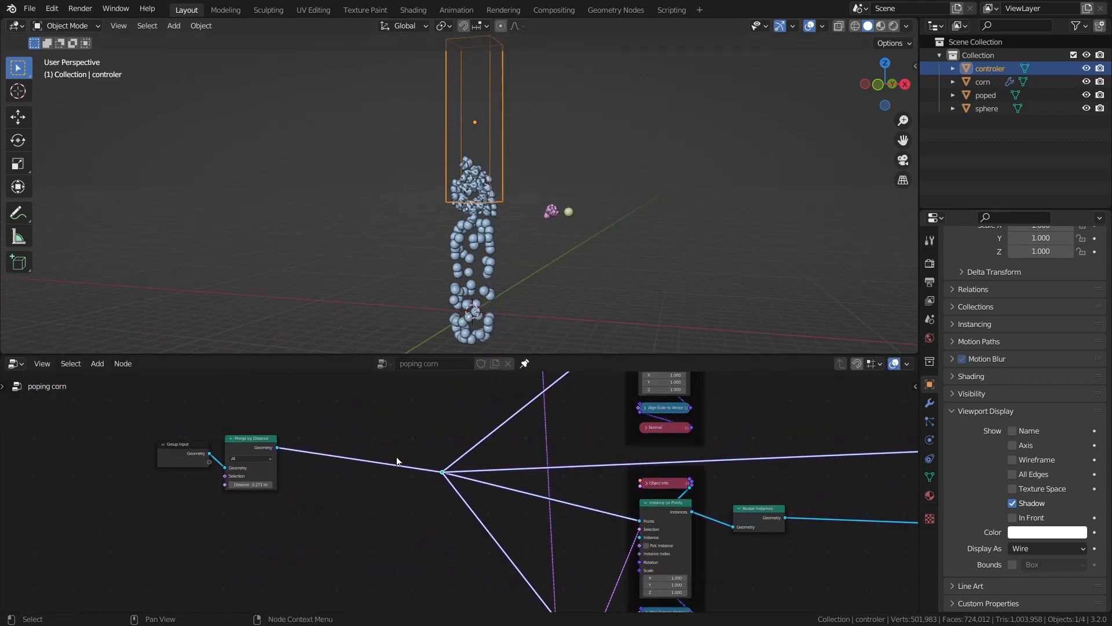
key("g")
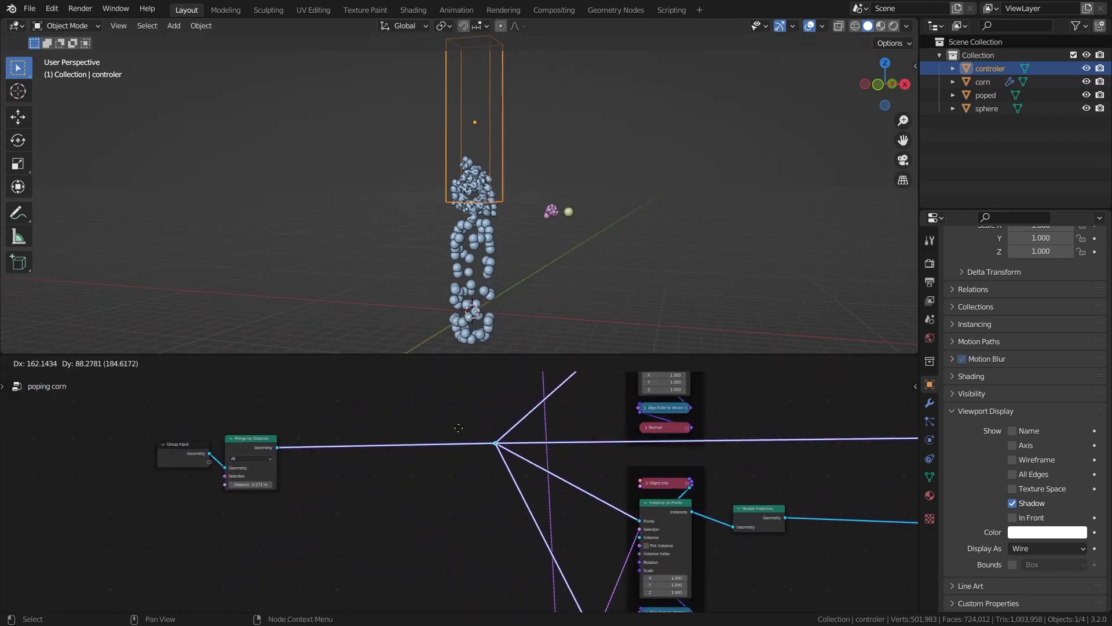
left_click(468, 433)
Step: Insert a Set Position node between Merge by Distance and the reroute
key("shift+a")
type("set")
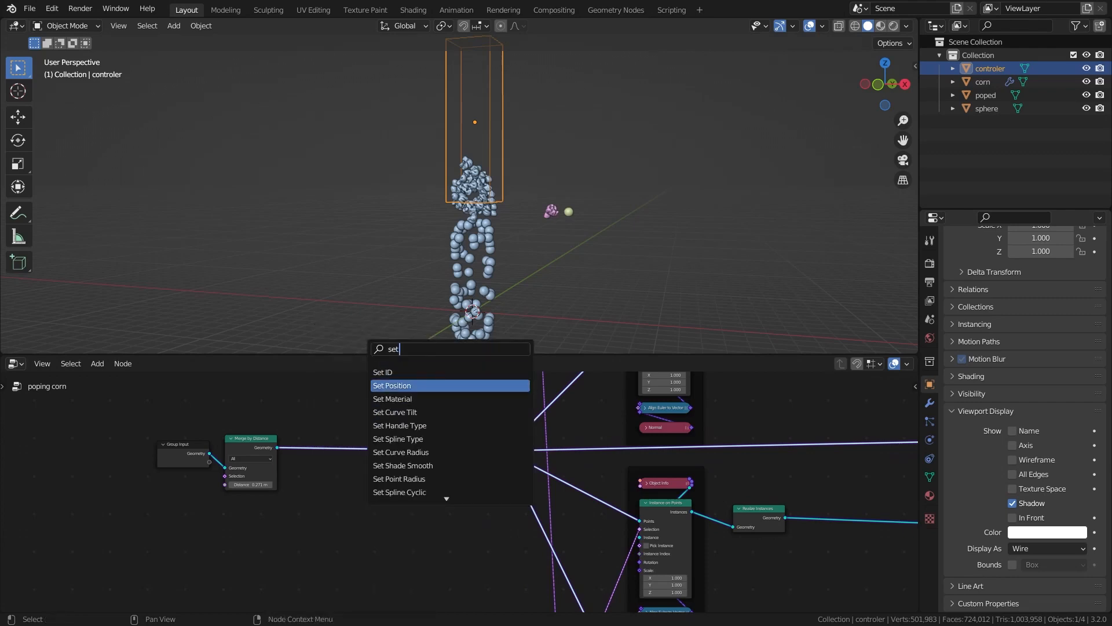
key("Return")
scroll(464, 480, "up", 3)
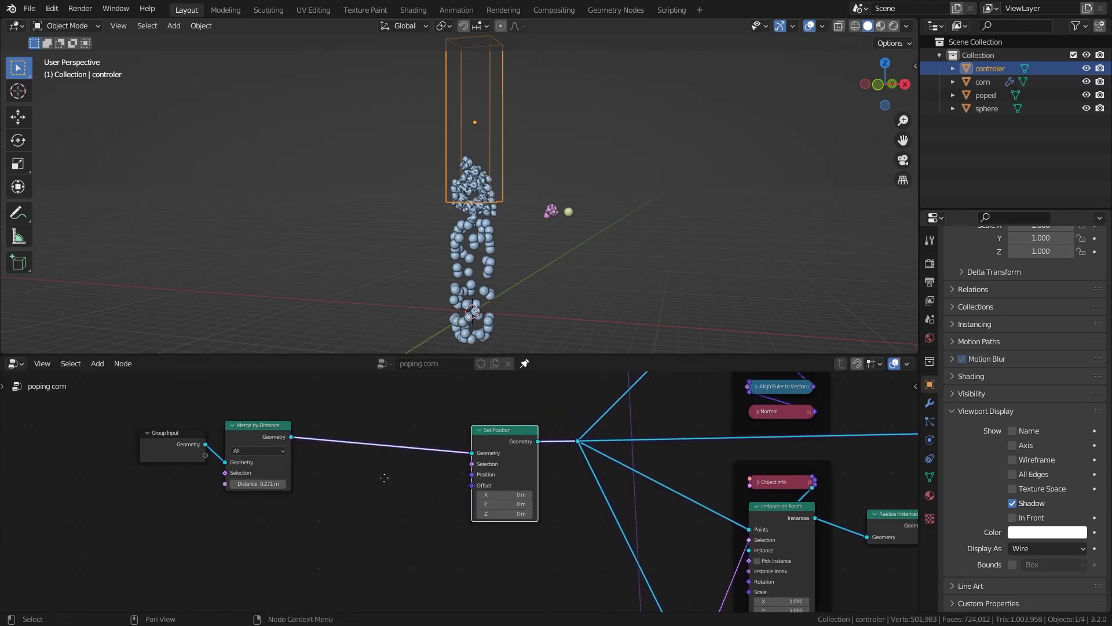
Step: Feed the Set Position Offset from a new Vector Math node set to Scale
left_click(528, 483)
left_click_drag(530, 490, 404, 506)
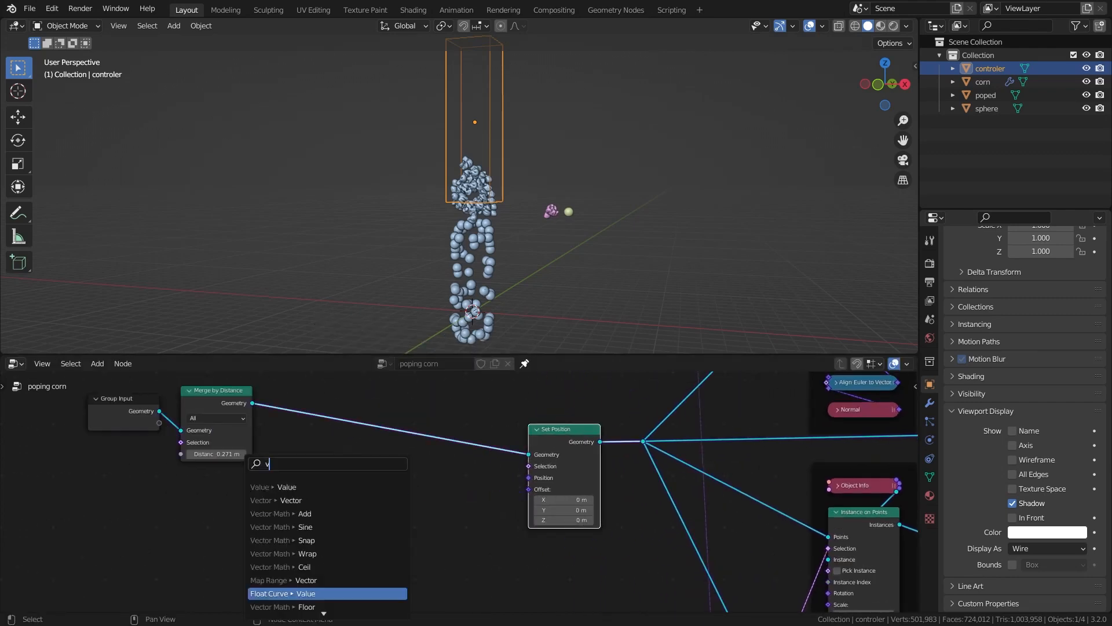
type("vect")
key("Return")
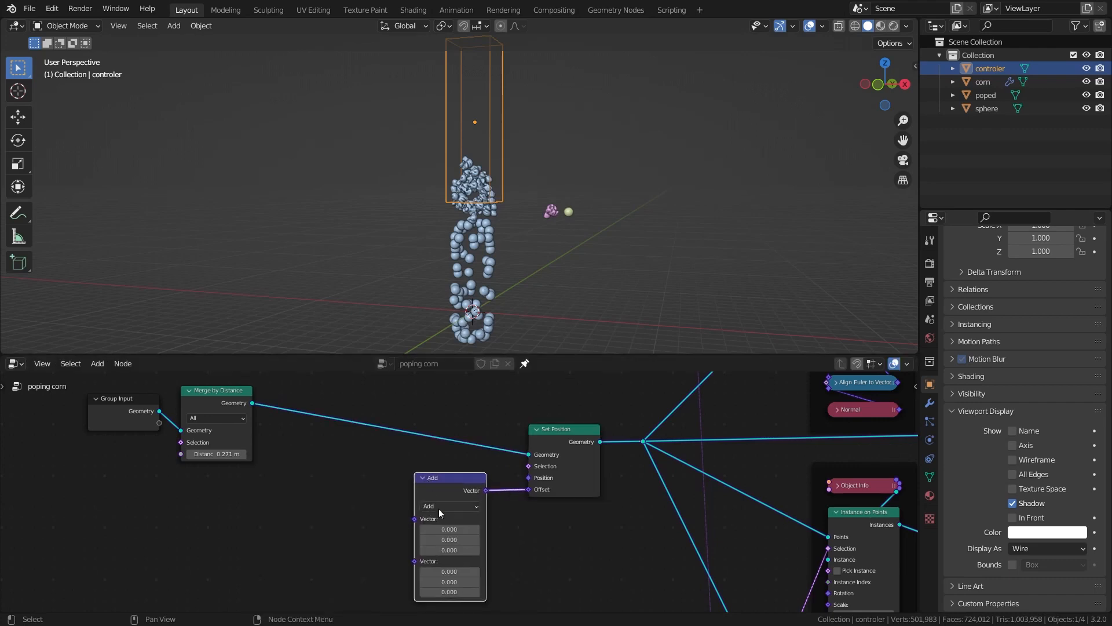
left_click(439, 506)
left_click(436, 339)
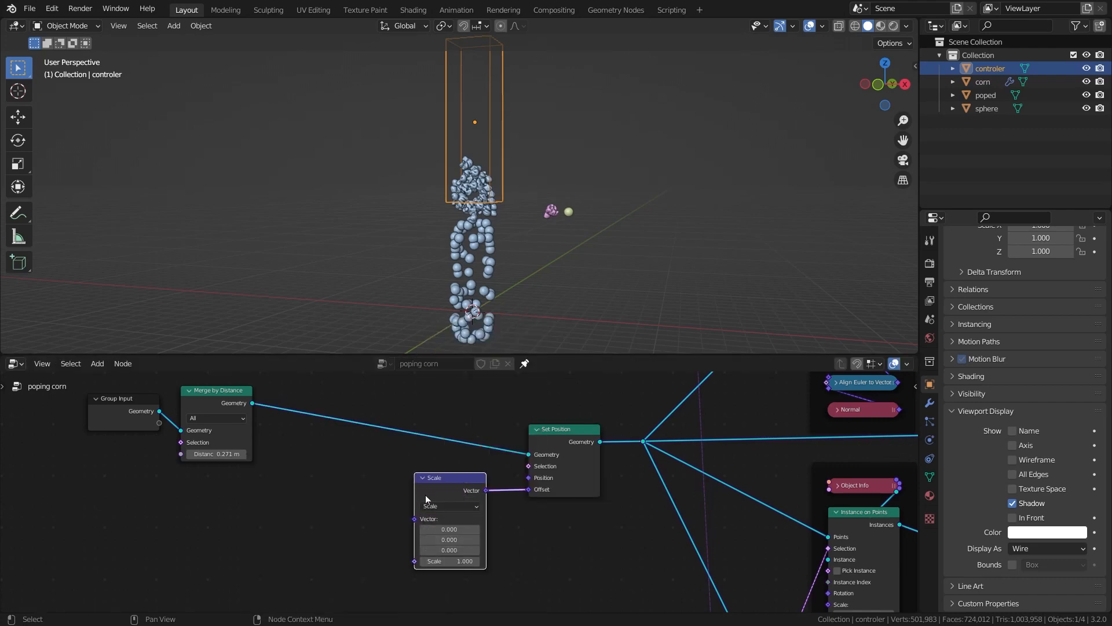
Step: Duplicate the Scale node, set the copy to Multiply, and connect its output to the Scale node's Vector input
key("shift+d")
left_click(315, 527)
scroll(314, 527, "up", 1)
left_click(314, 525)
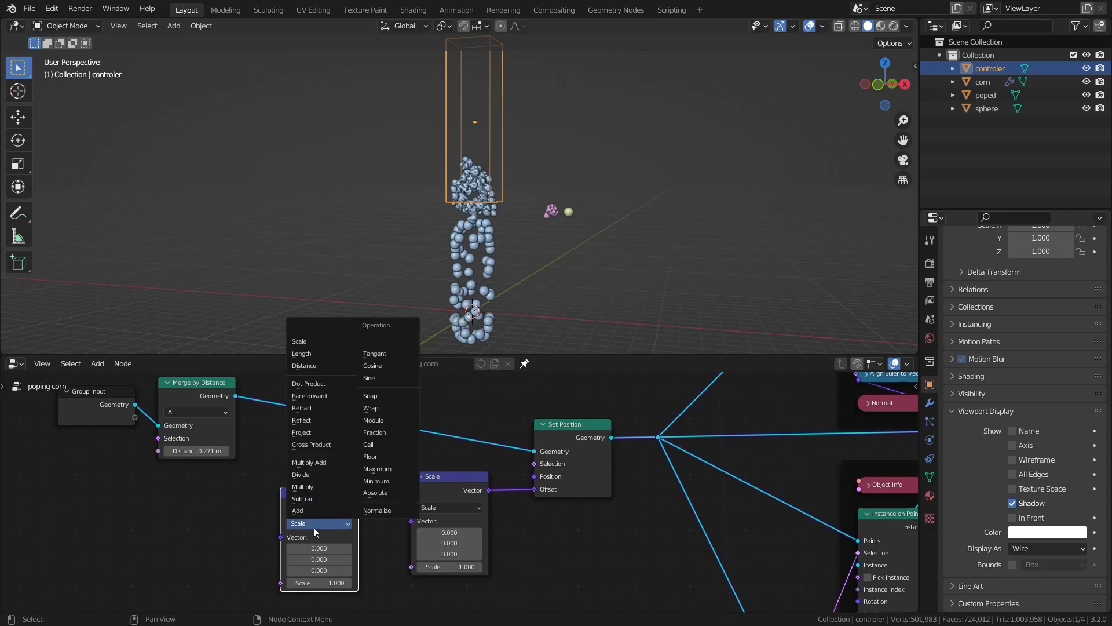
left_click(309, 488)
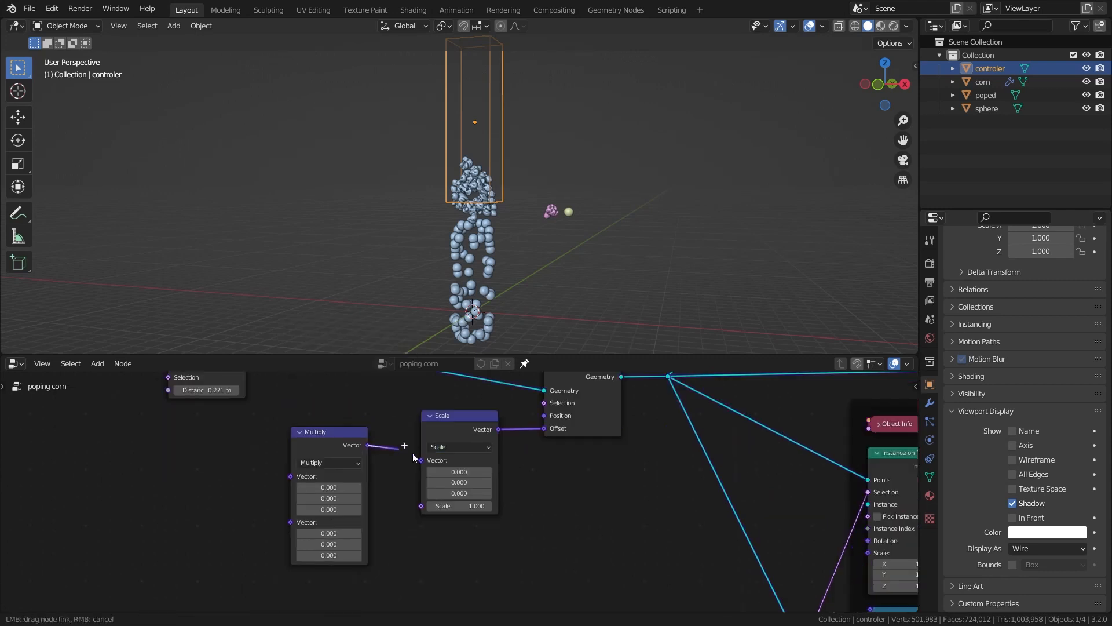
middle_click_drag(430, 460, 532, 391)
Step: Feed the Multiply node's first vector input from a new Noise Texture's Fac output and its second from a new Normal node
left_click_drag(383, 514, 189, 463)
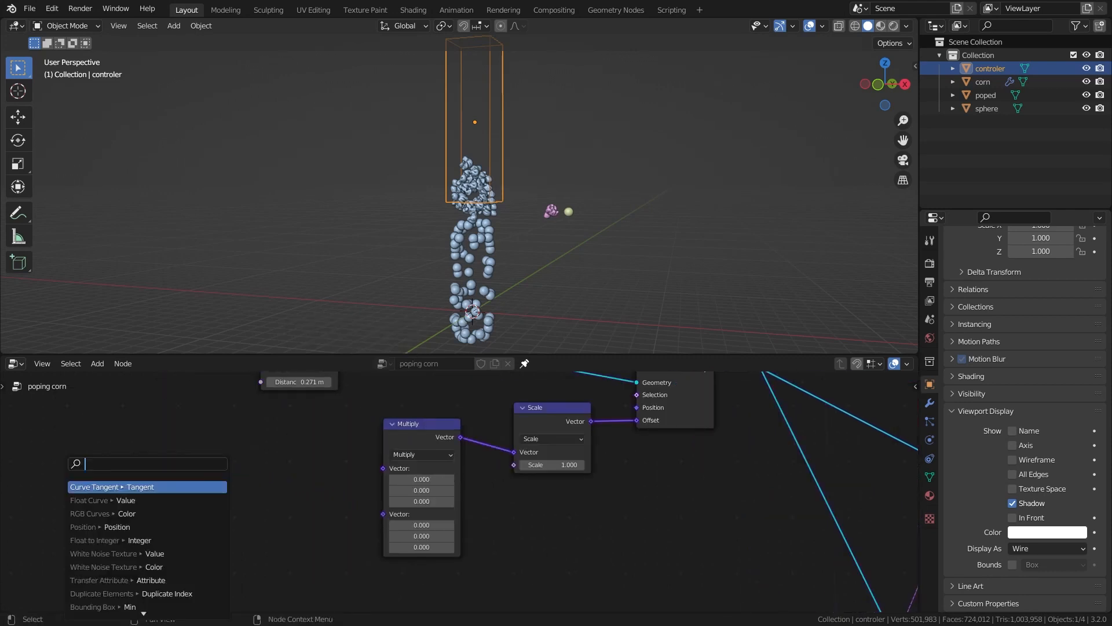
type("nor")
key("Return")
left_click_drag(383, 469, 209, 430)
key("Return")
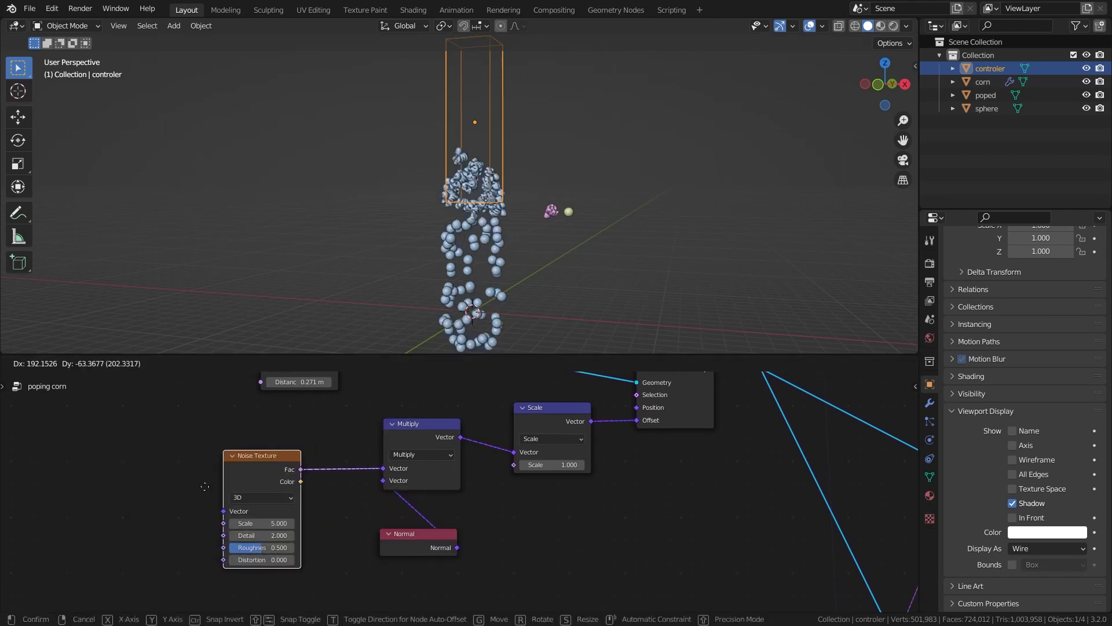
middle_click_drag(161, 481, 210, 515)
Step: Preview the Set Position node's output in the viewport to show the displaced corn mesh
scroll(211, 515, "down", 4)
left_click(576, 435, "ctrl+shift")
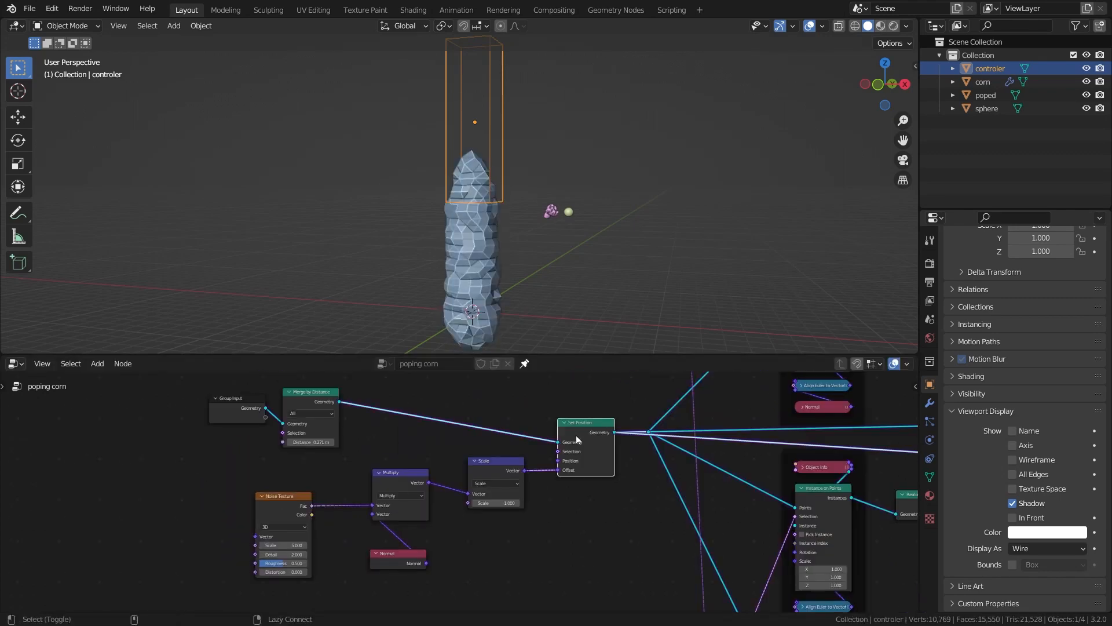
scroll(463, 258, "up", 2)
middle_click_drag(463, 258, 480, 257)
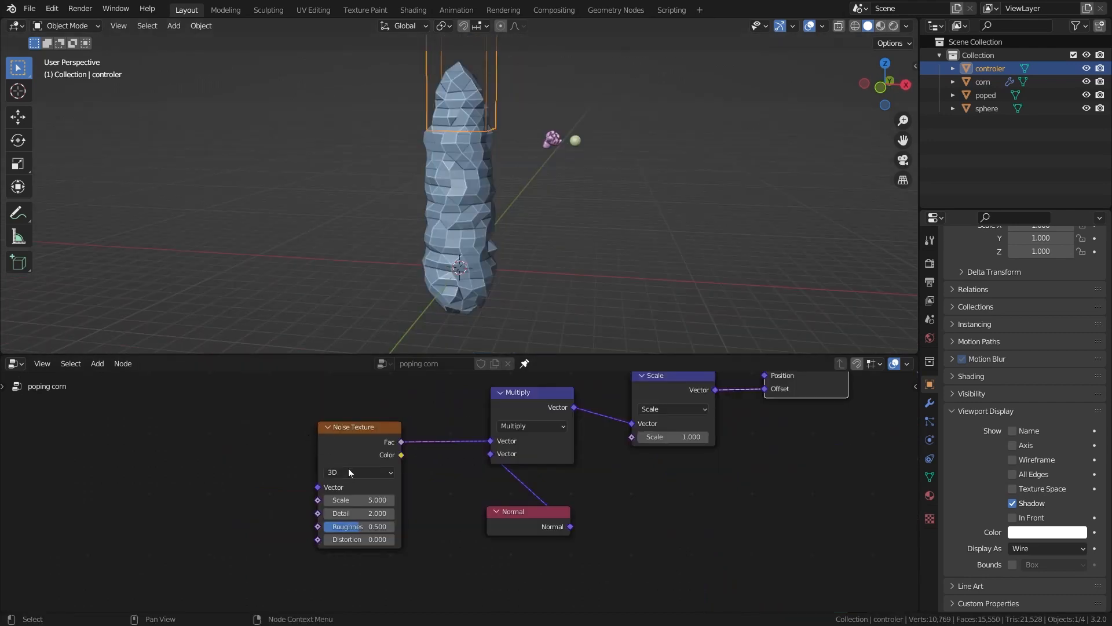
Step: Switch the Noise Texture to 4D and drive its W input with the Seconds output of a new Scene Time node
left_click(352, 472)
left_click(354, 531)
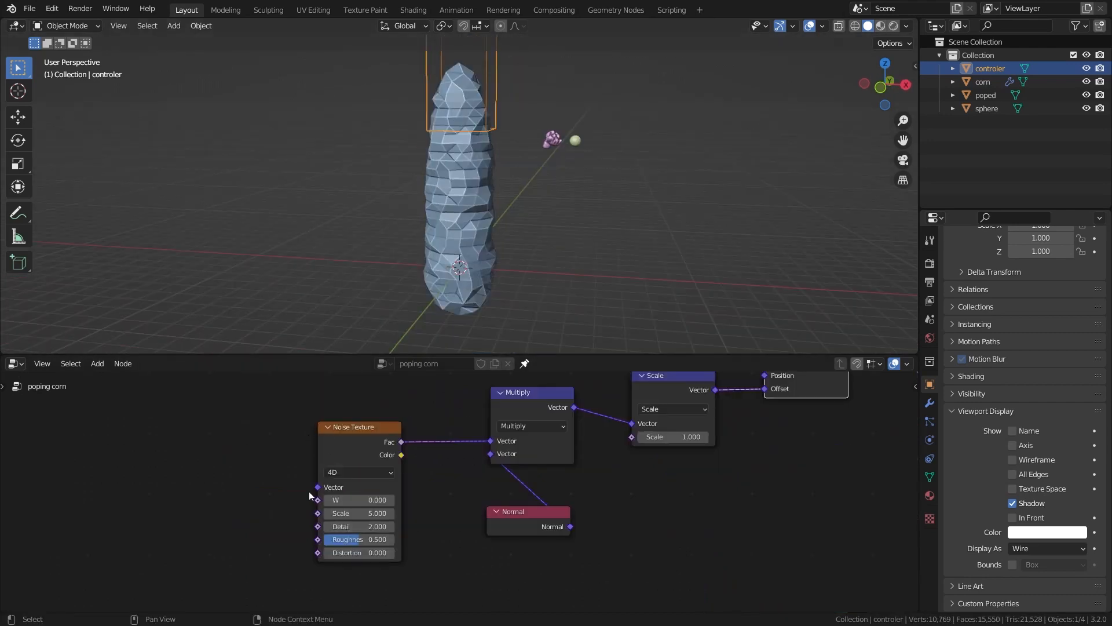
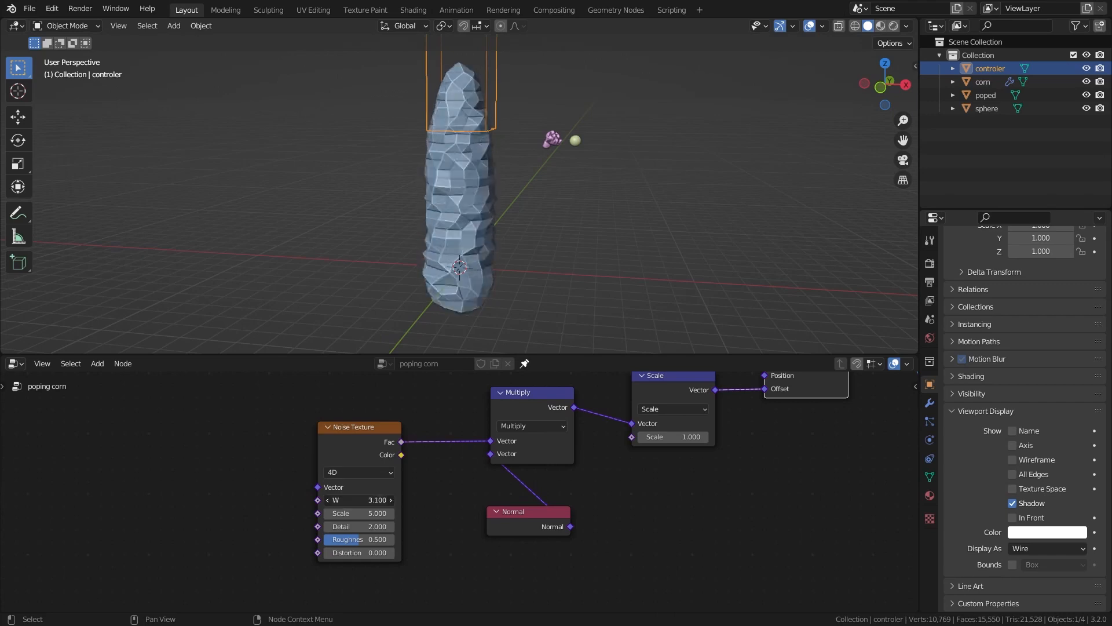
left_click_drag(318, 499, 185, 485)
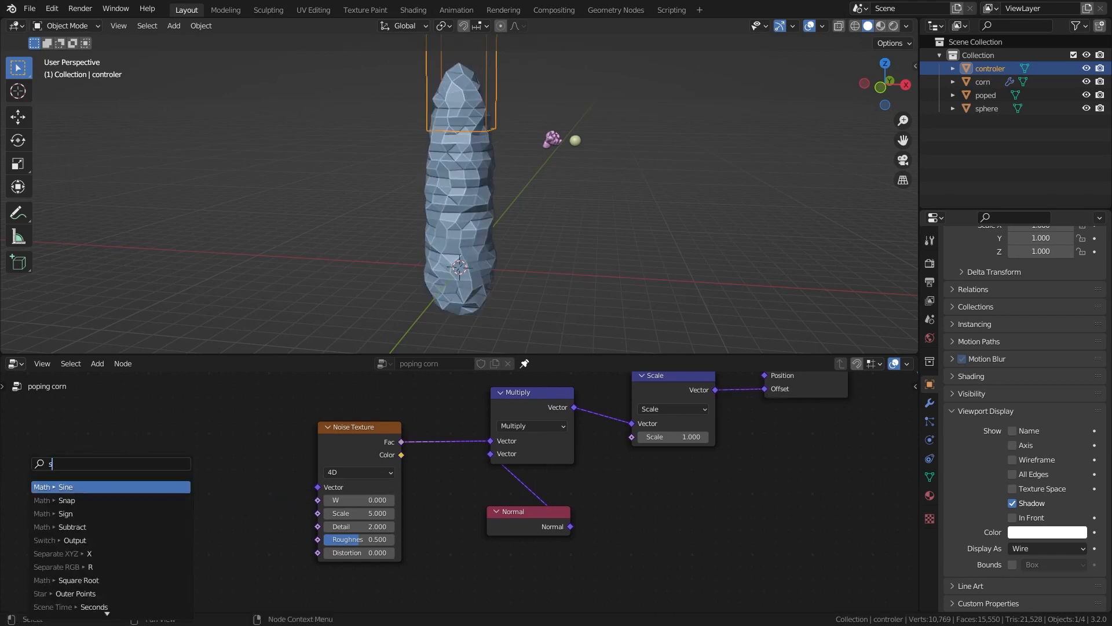
left_click(69, 606)
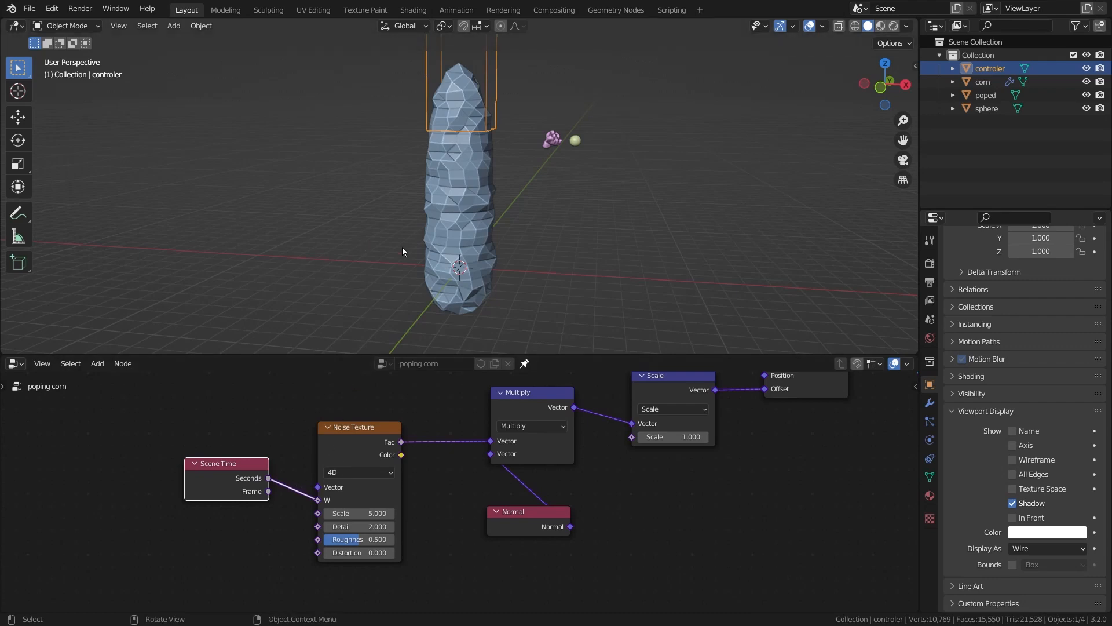
Step: Play the animation and set the Noise Texture's Detail to 0 and its Scale to 1.5
key("space")
left_click_drag(377, 526, 327, 513)
left_click(359, 514)
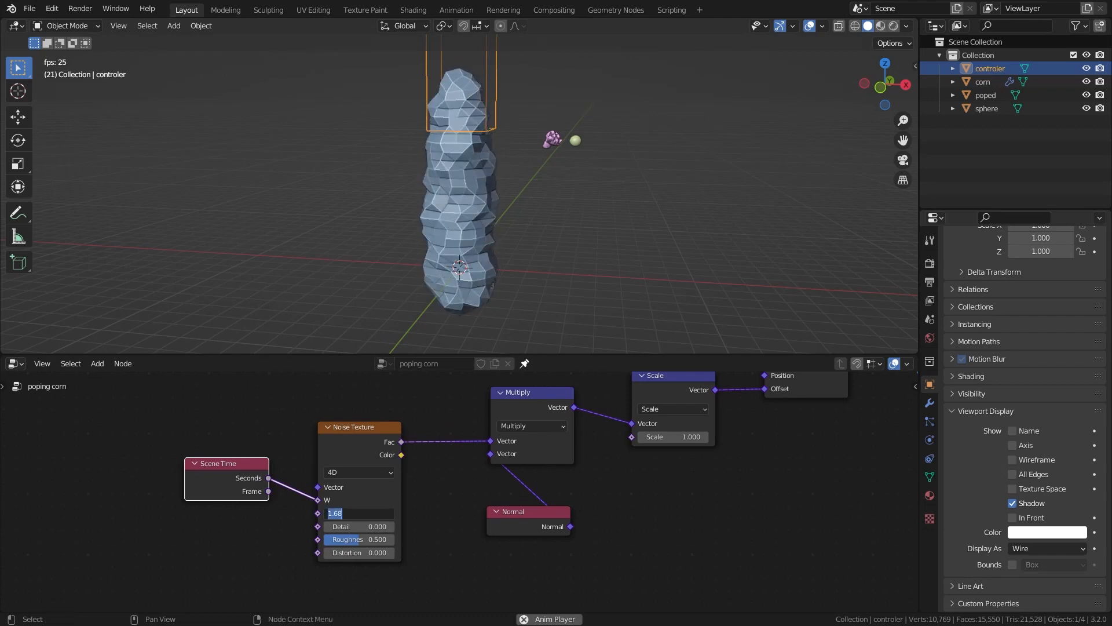
type("1")
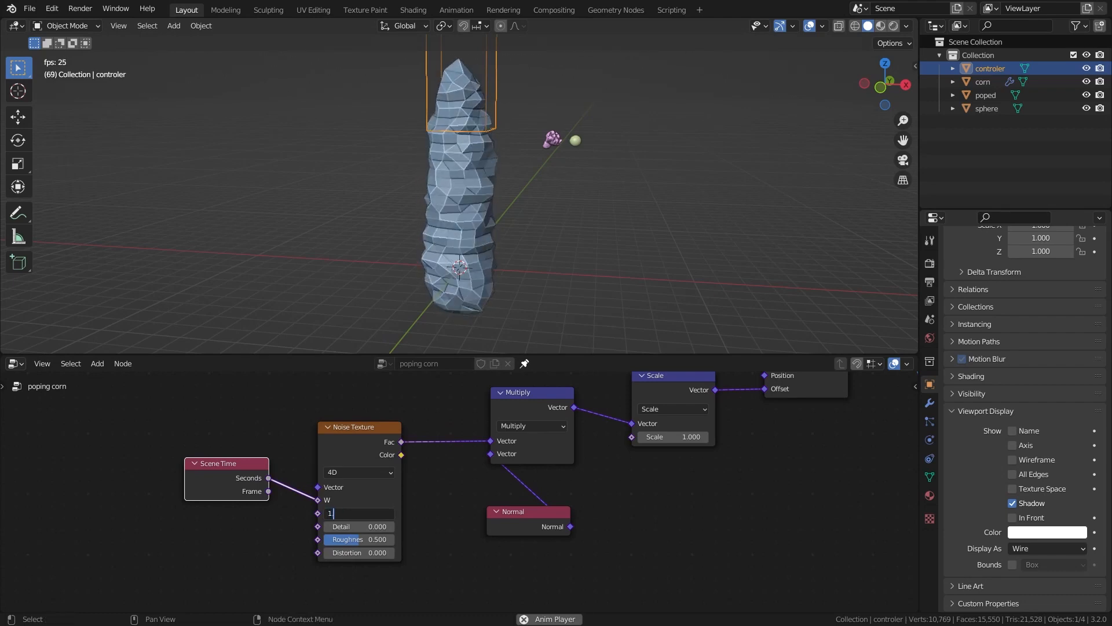
key("Return")
Step: Set the Scale value of the Vector Math Scale node to 0.3
middle_click_drag(664, 420, 541, 524)
scroll(539, 526, "down", 1)
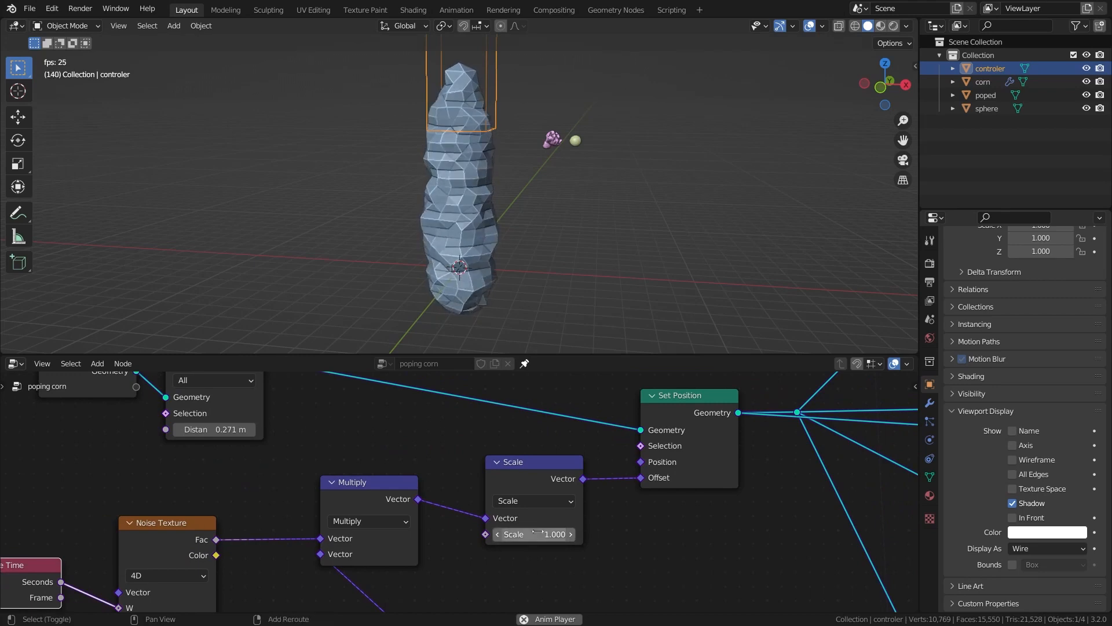
left_click_drag(538, 532, 471, 534)
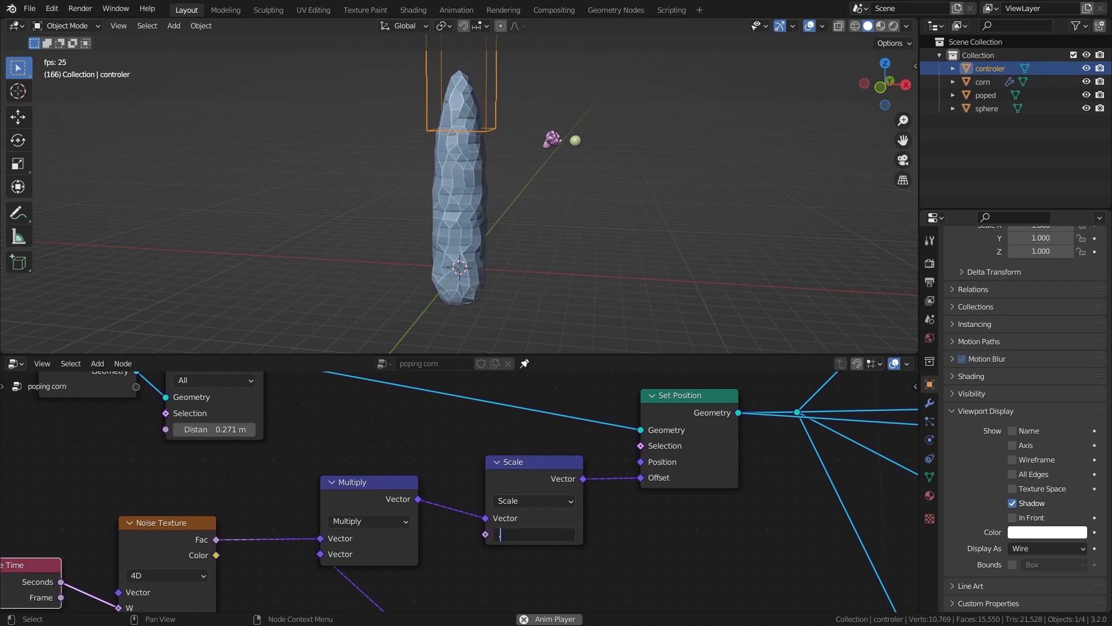
key("Return")
Step: Examine the animated noise displacement on the corn mesh from the front view
scroll(451, 457, "down", 8)
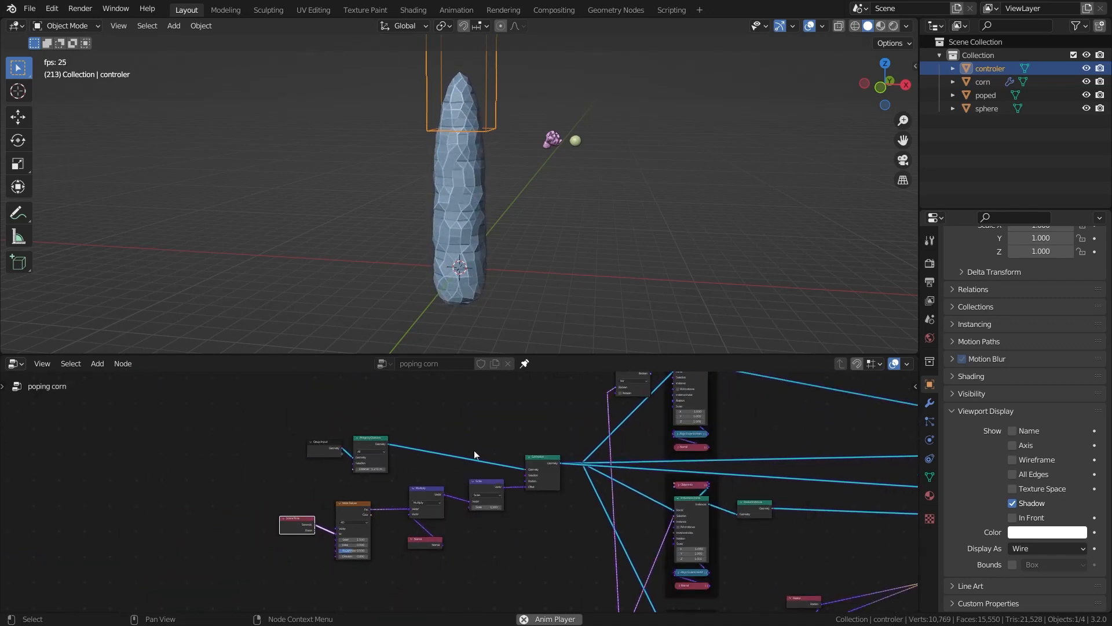
mouse_move(442, 240)
middle_mouse_down()
mouse_move(406, 197)
mouse_move(451, 251)
mouse_move(440, 226)
middle_mouse_up()
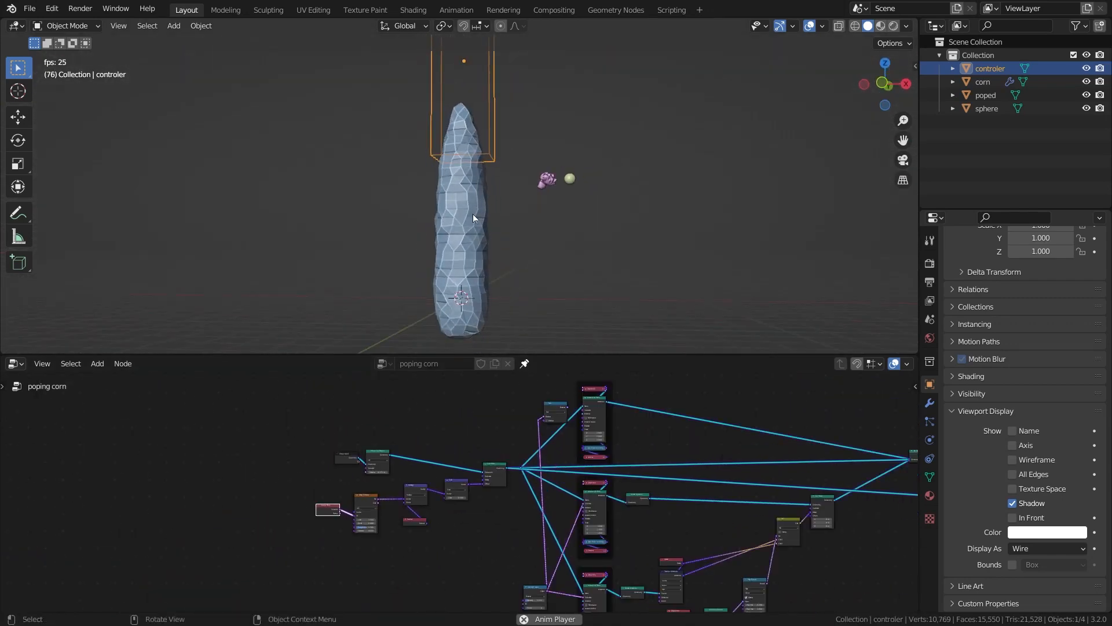
left_click(878, 81)
scroll(443, 197, "down", 4)
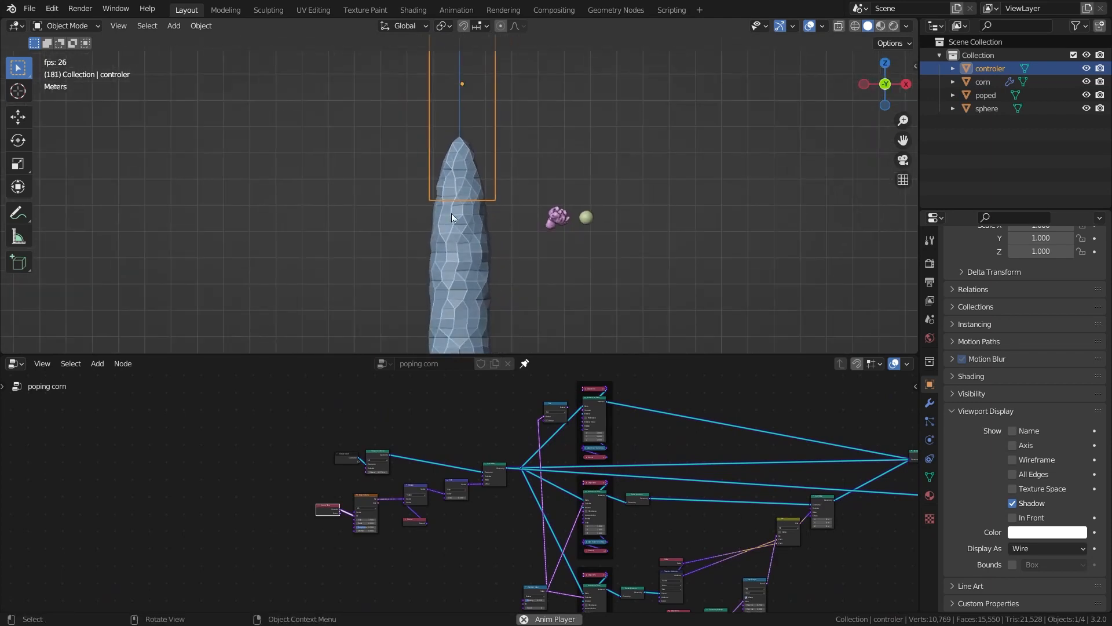
middle_click_drag(424, 268, 435, 245, "shift")
scroll(465, 248, "up", 2)
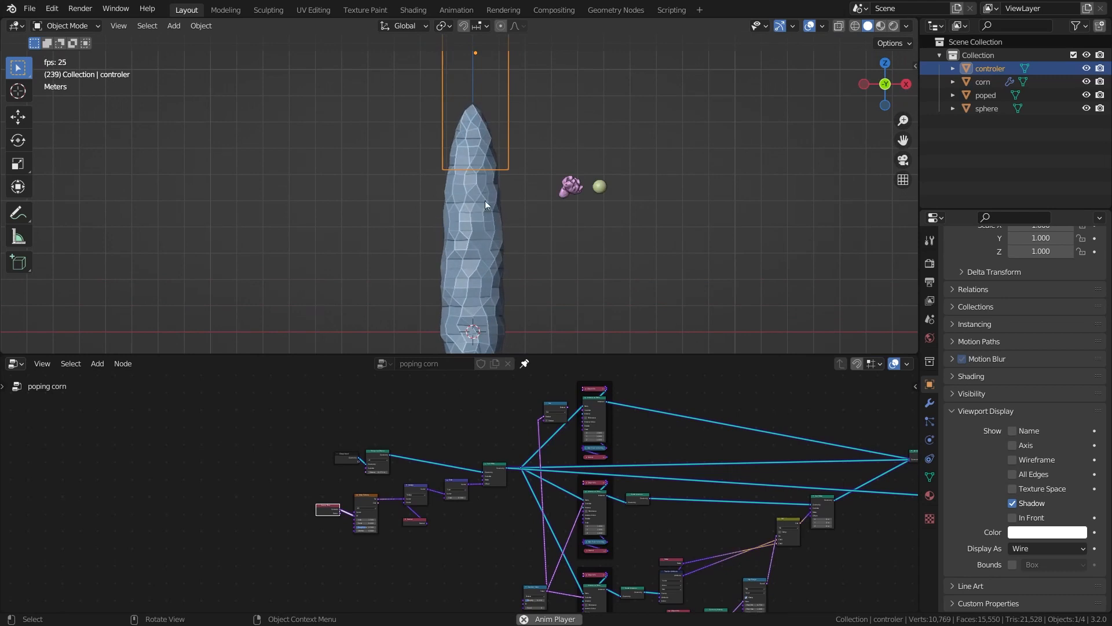
scroll(431, 197, "up", 2)
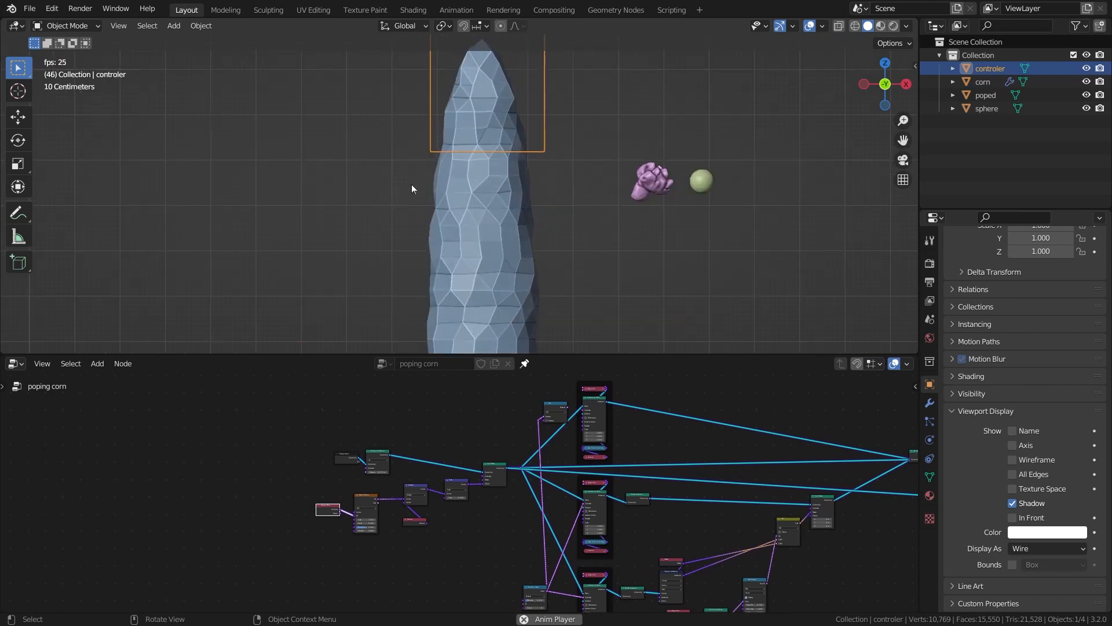
scroll(417, 494, "up", 4)
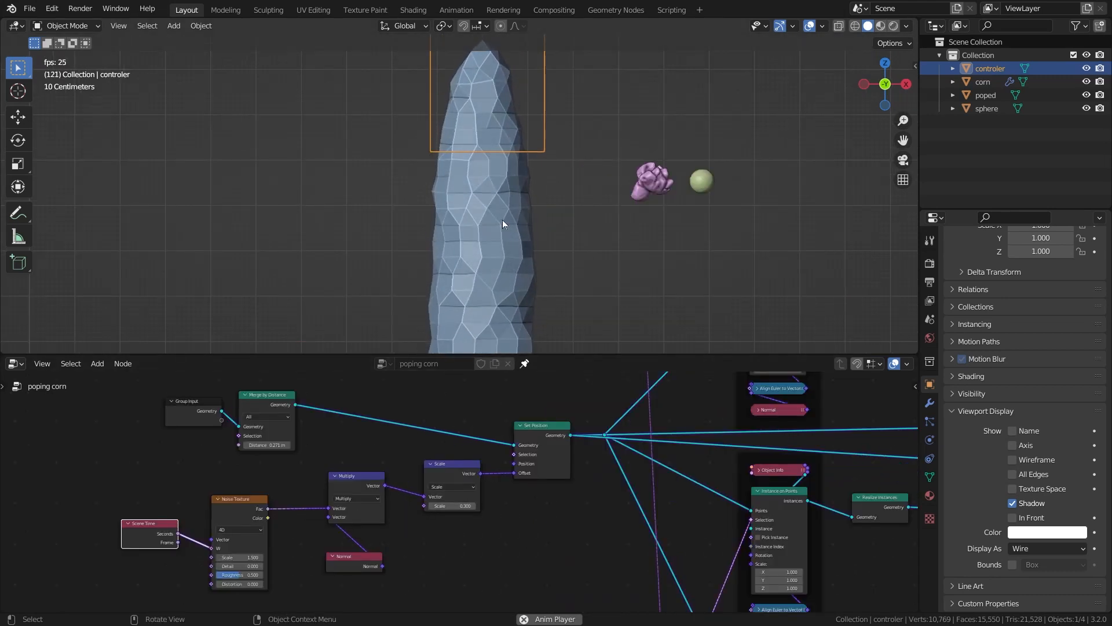
Step: Combine the controller's Object Info and Geometry Proximity nodes into a node group named prox
scroll(493, 527, "down", 10)
scroll(509, 464, "up", 3)
middle_click_drag(565, 575, 412, 435)
scroll(412, 436, "up", 3)
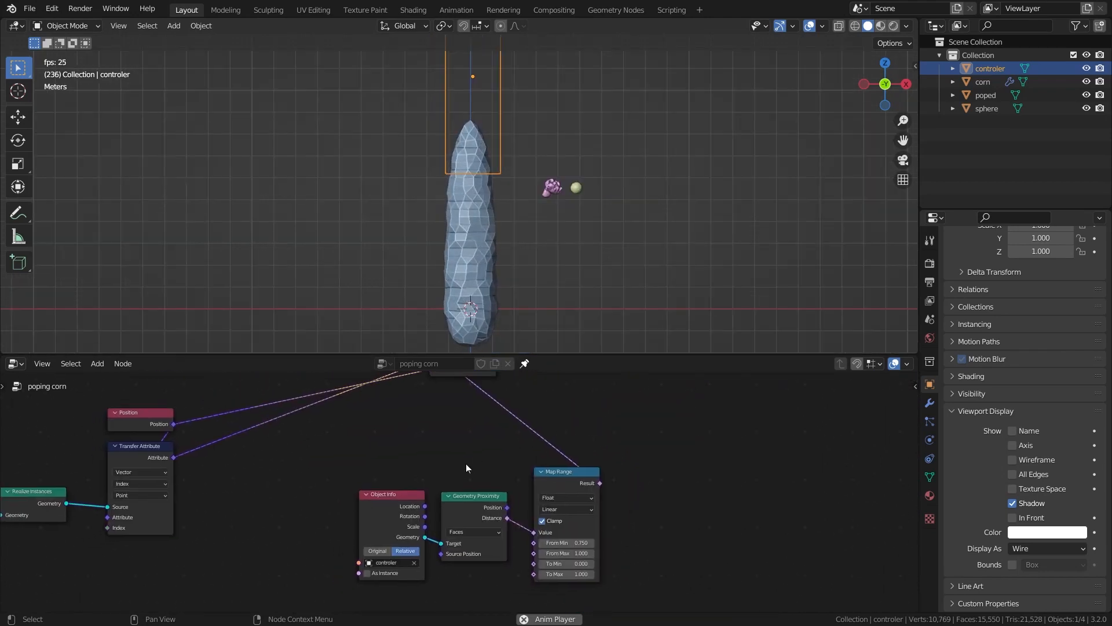
left_click_drag(466, 463, 319, 561)
scroll(315, 445, "up", 1)
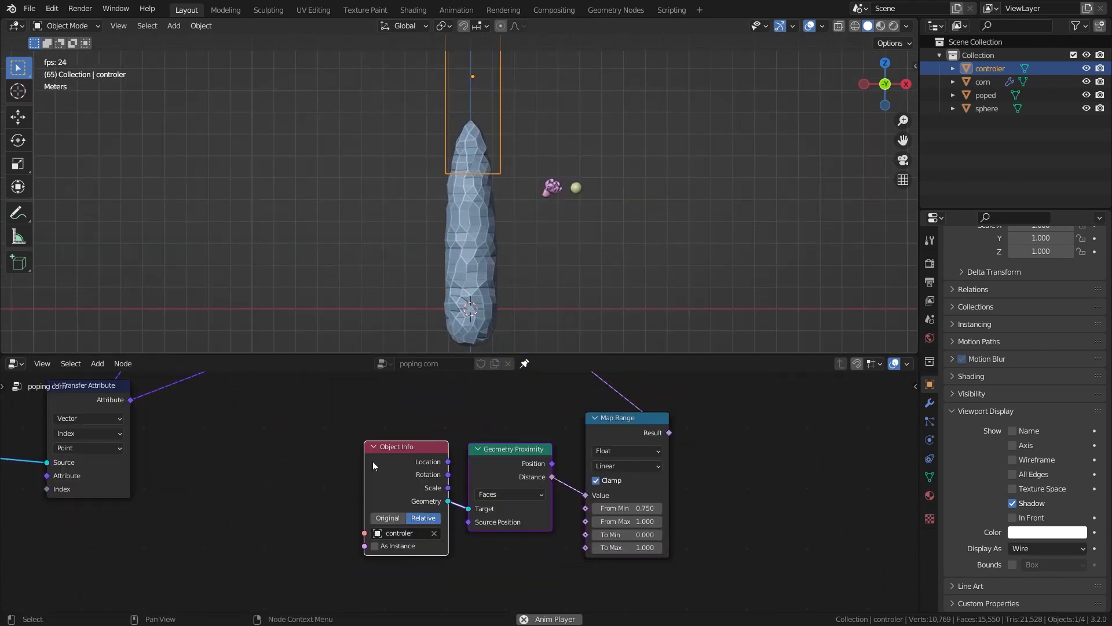
key("ctrl+g")
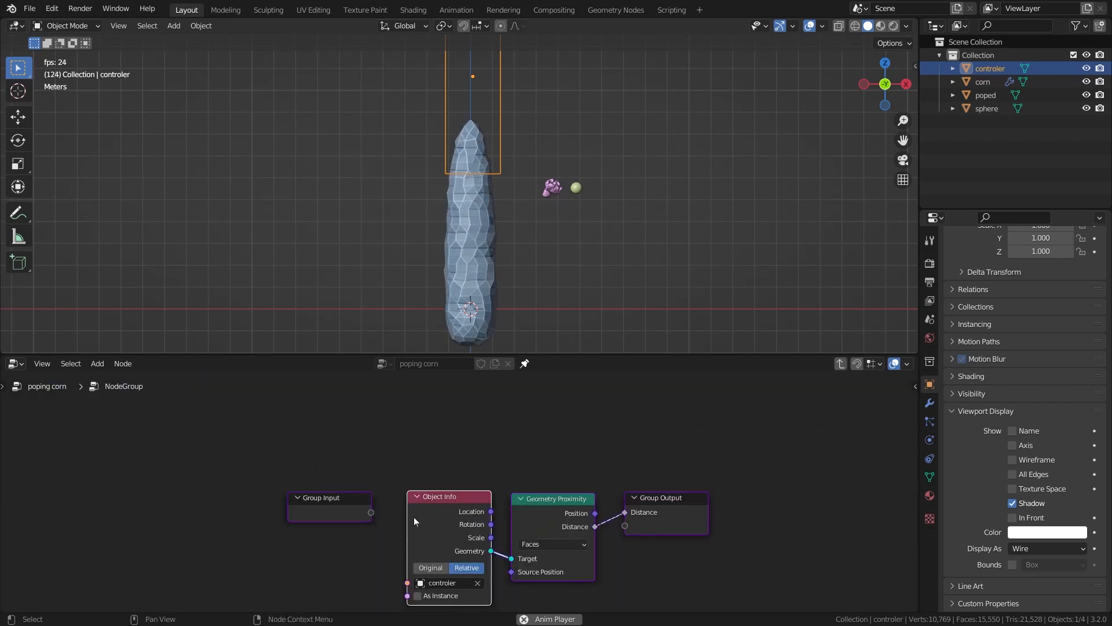
key("Tab")
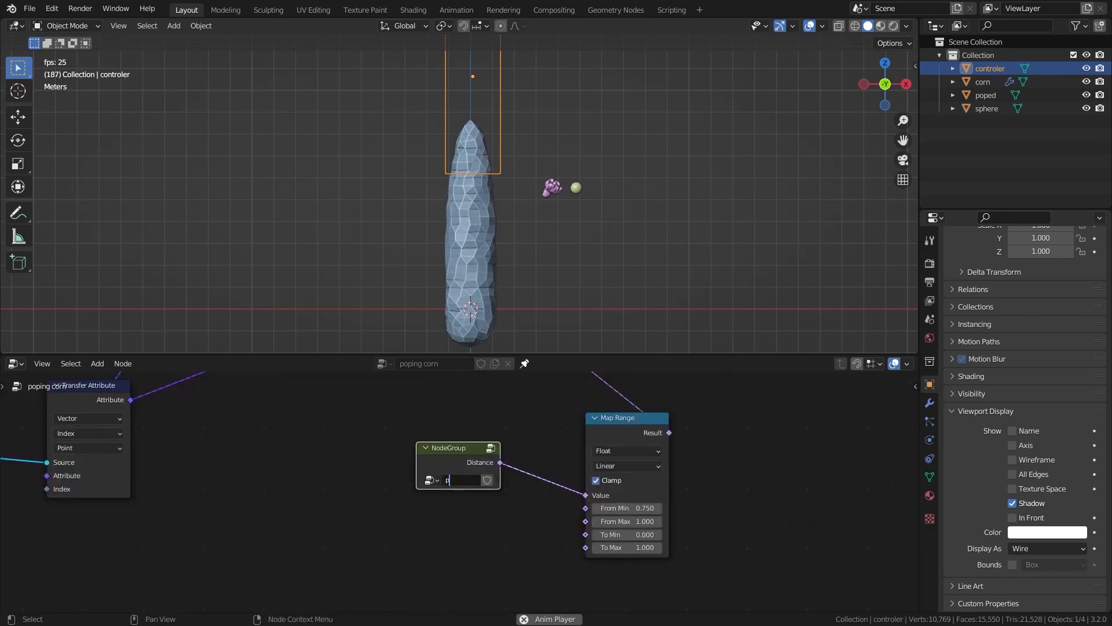
Step: Place a copy of the prox group below the noise nodes and connect its Distance output to the Scale node's Scale input
scroll(333, 514, "down", 4)
middle_click_drag(332, 515, 755, 530)
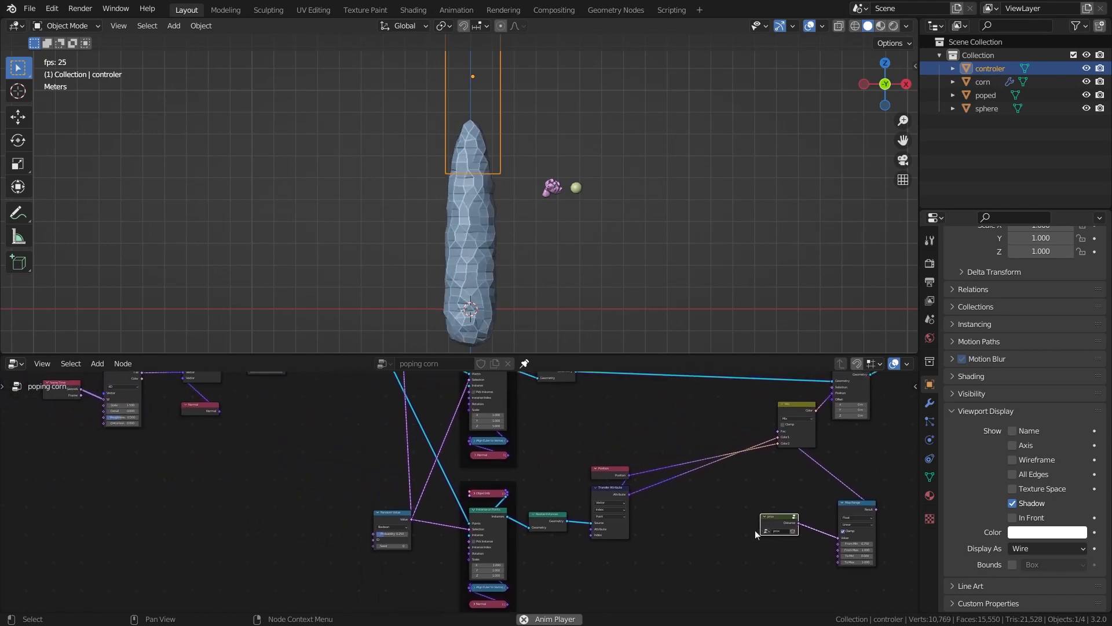
left_click(169, 470)
scroll(168, 471, "up", 3)
middle_click_drag(169, 471, 377, 603)
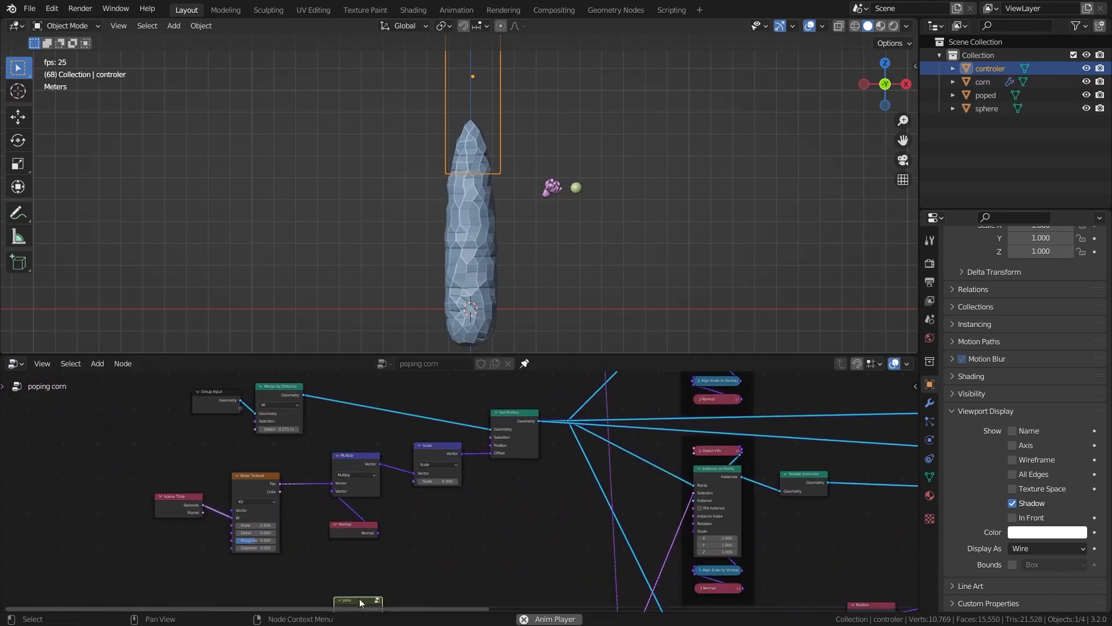
left_click_drag(377, 603, 435, 548)
scroll(438, 549, "up", 3)
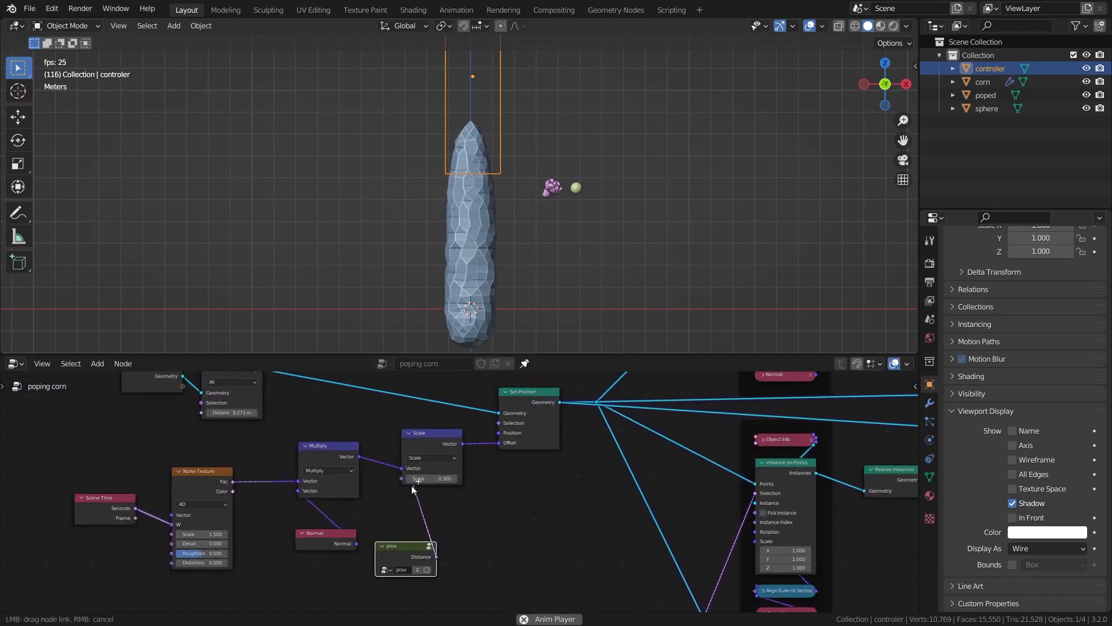
left_click_drag(412, 485, 412, 481)
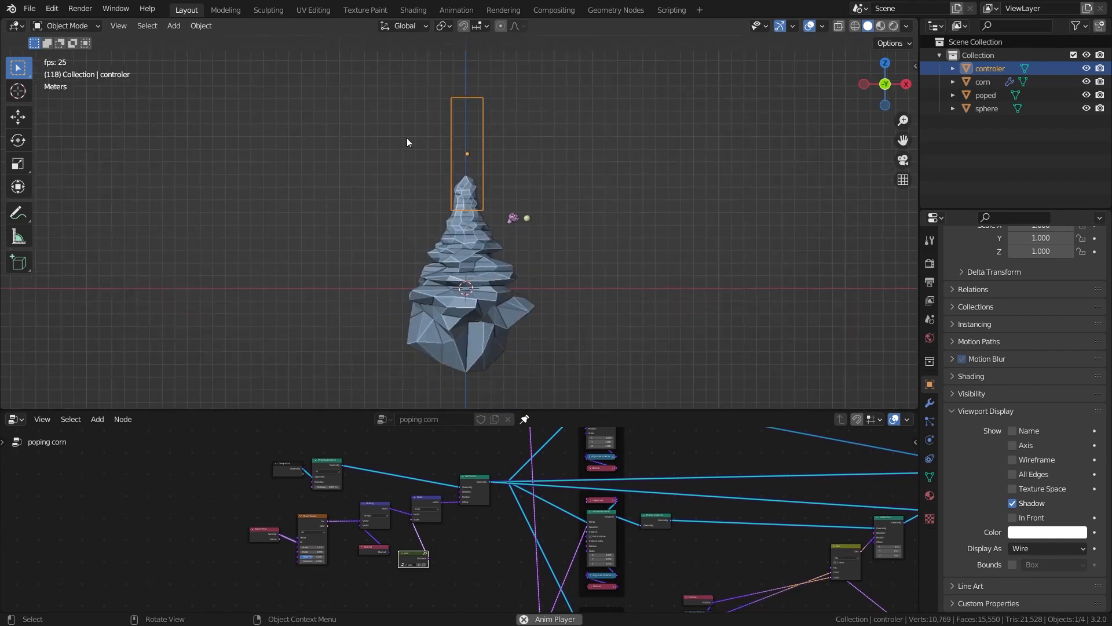
key("g")
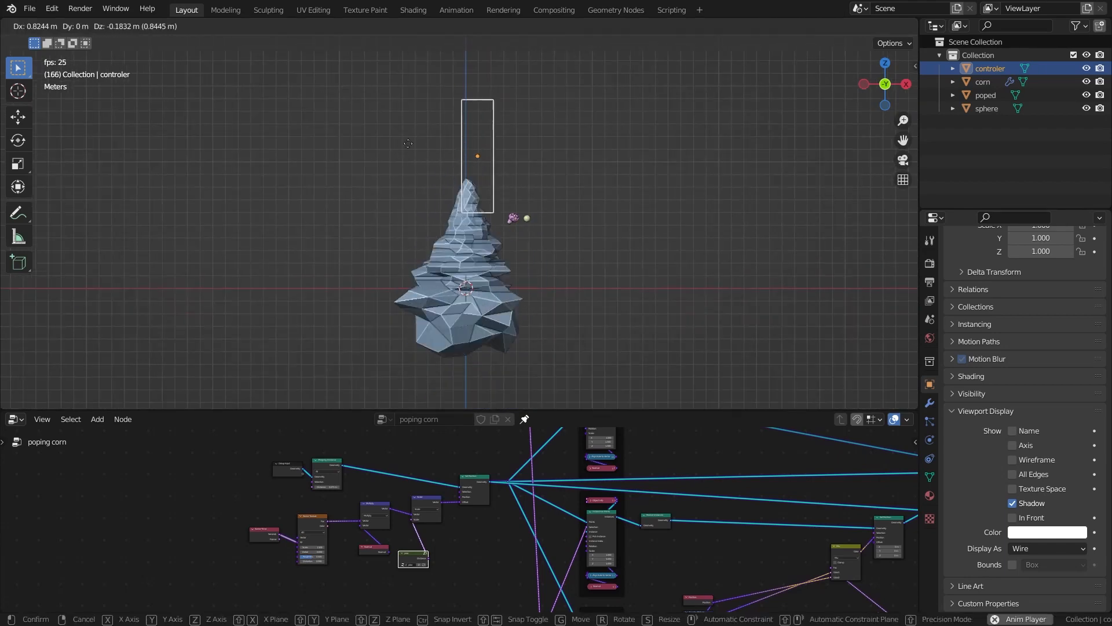
right_click(408, 143)
Step: Move the copied prox group lower and insert a Map Range node between its Distance output and the Scale node
scroll(465, 528, "up", 1)
middle_click_drag(465, 528, 489, 478)
left_click_drag(422, 515, 390, 573)
scroll(389, 574, "up", 2)
key("shift+a")
type("smap")
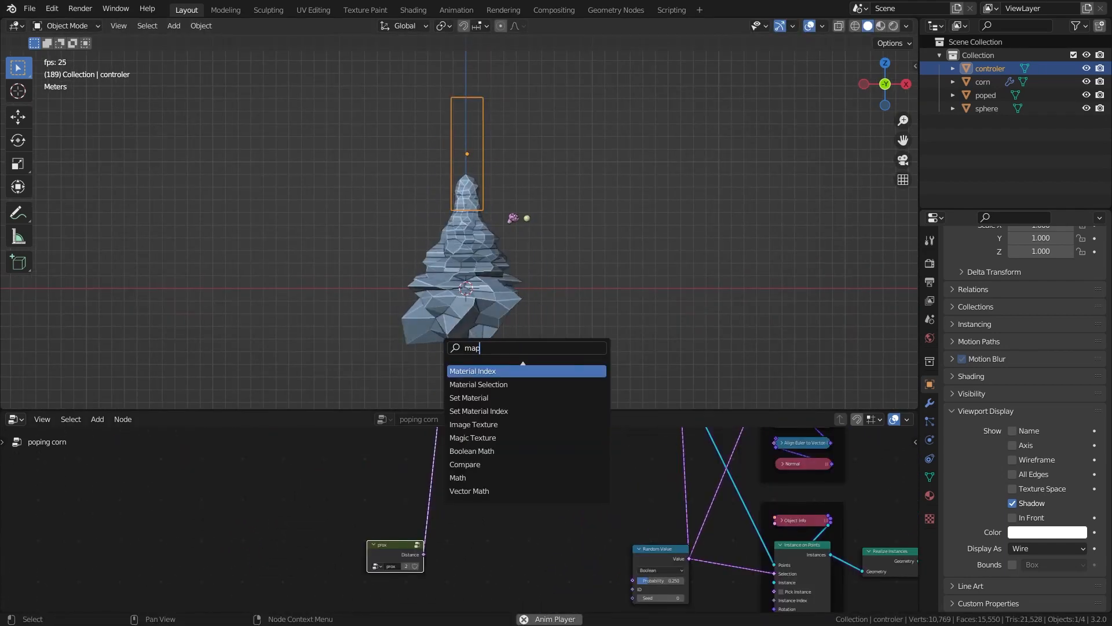
type(" ra")
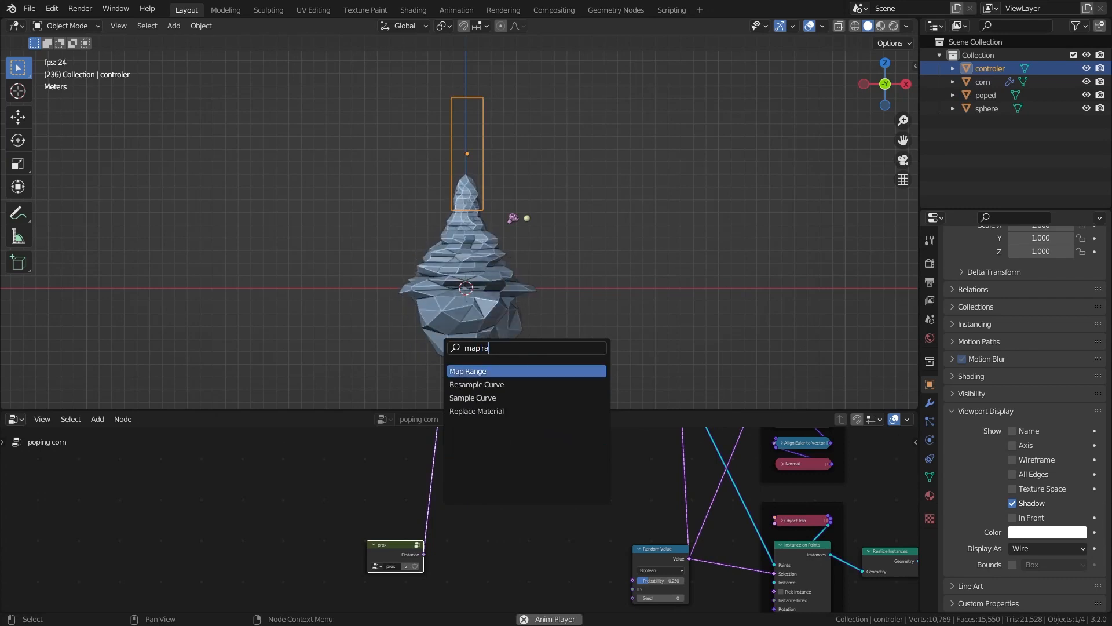
key("Return")
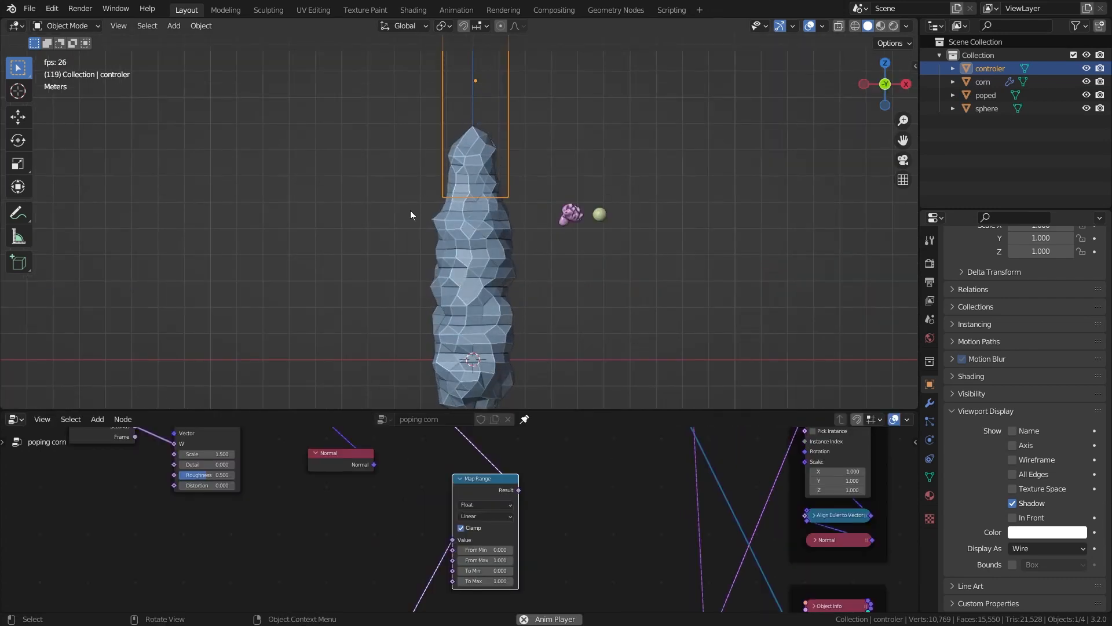
Step: Examine the corn's displacement around the lower edge of the controller while the animation plays
scroll(431, 519, "up", 2)
scroll(450, 212, "up", 2)
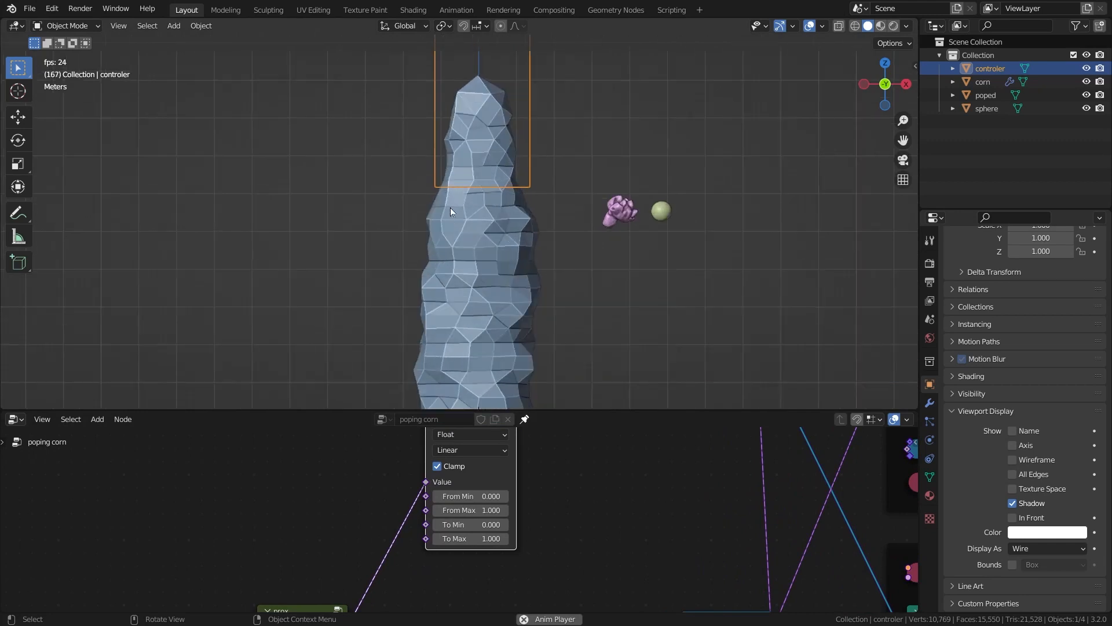
scroll(452, 186, "up", 1)
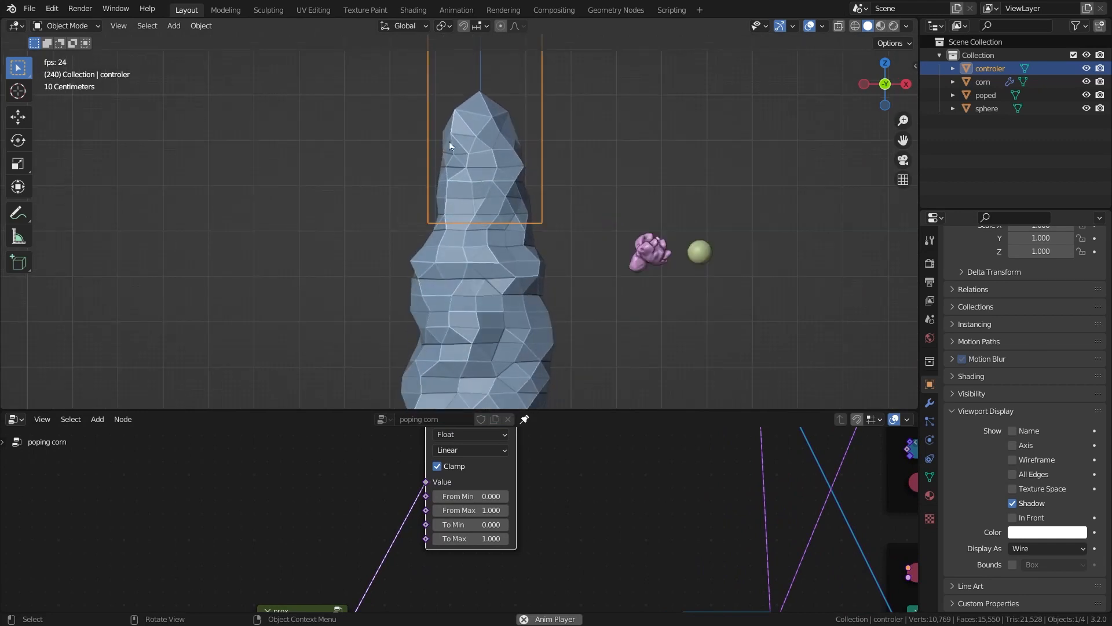
scroll(450, 145, "down", 3)
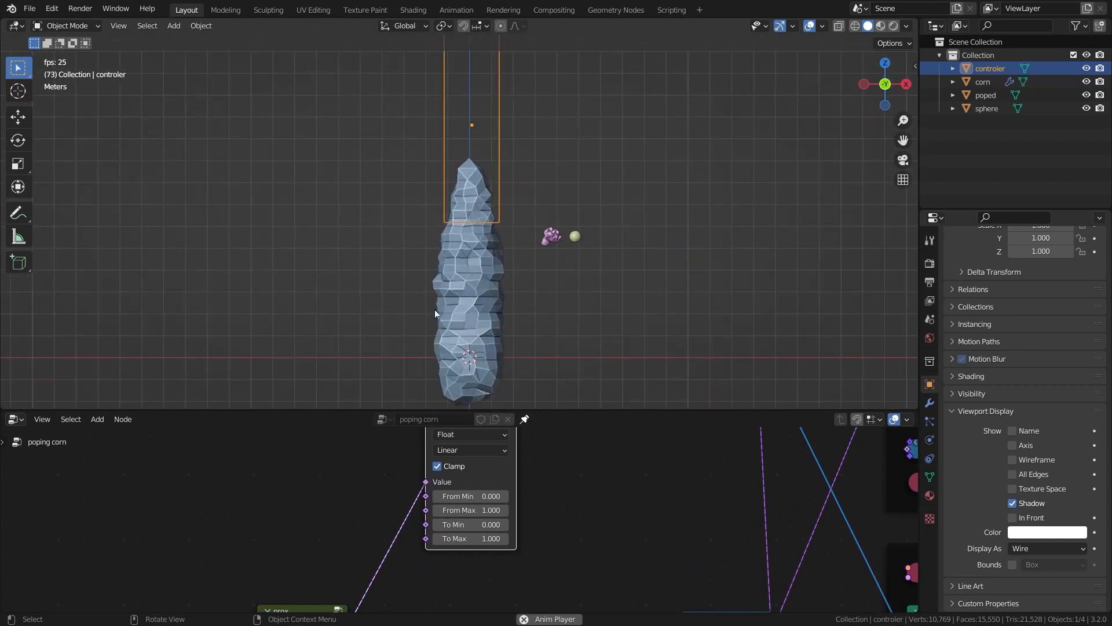
scroll(452, 179, "up", 5)
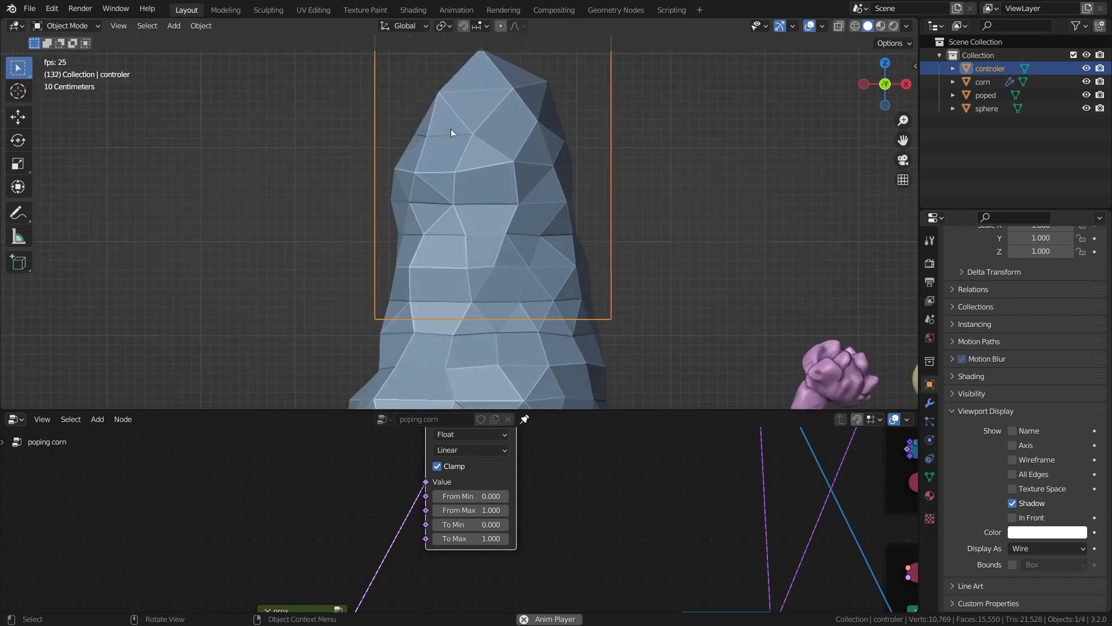
scroll(443, 148, "down", 4)
scroll(461, 530, "up", 2)
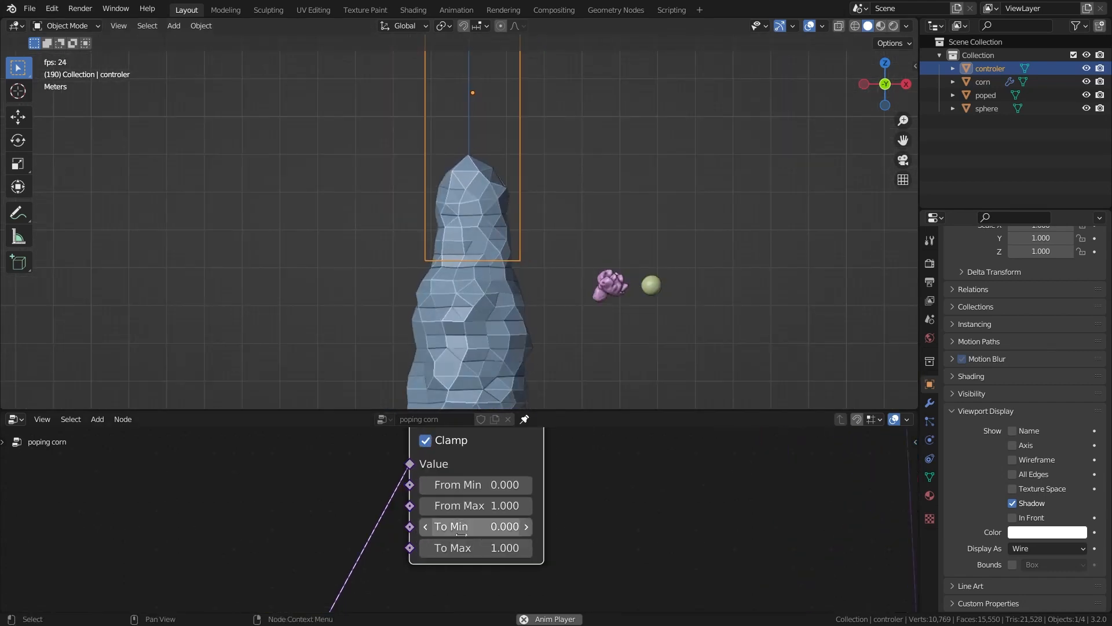
Step: Reverse the Map Range output by setting To Min to 1 and To Max to 0
left_click(462, 532)
left_click(339, 512)
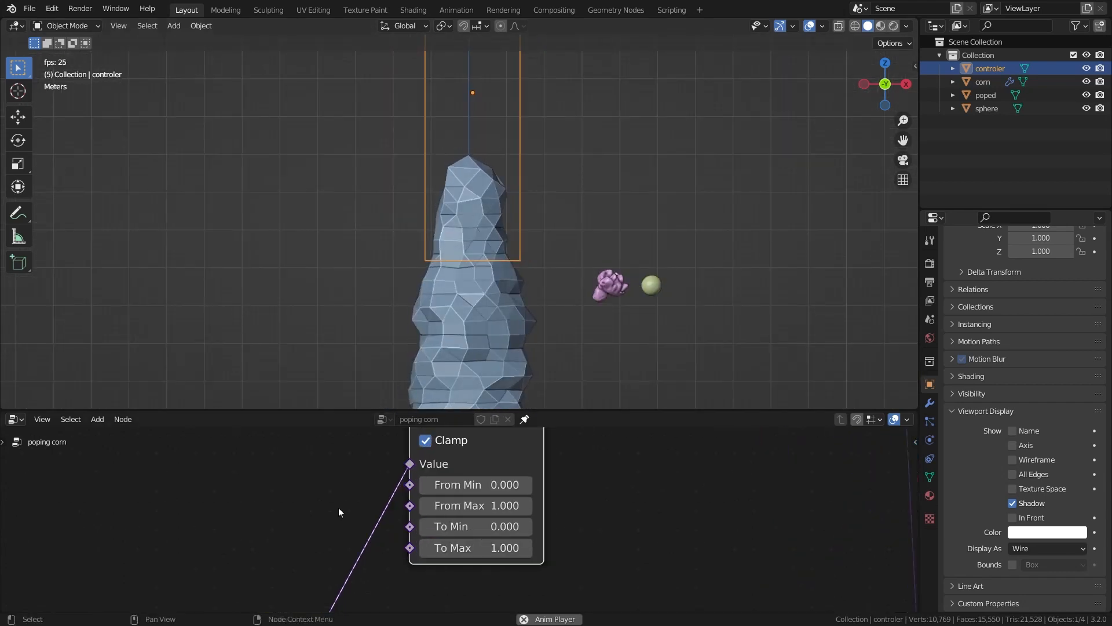
key("ctrl+v")
left_click(475, 548)
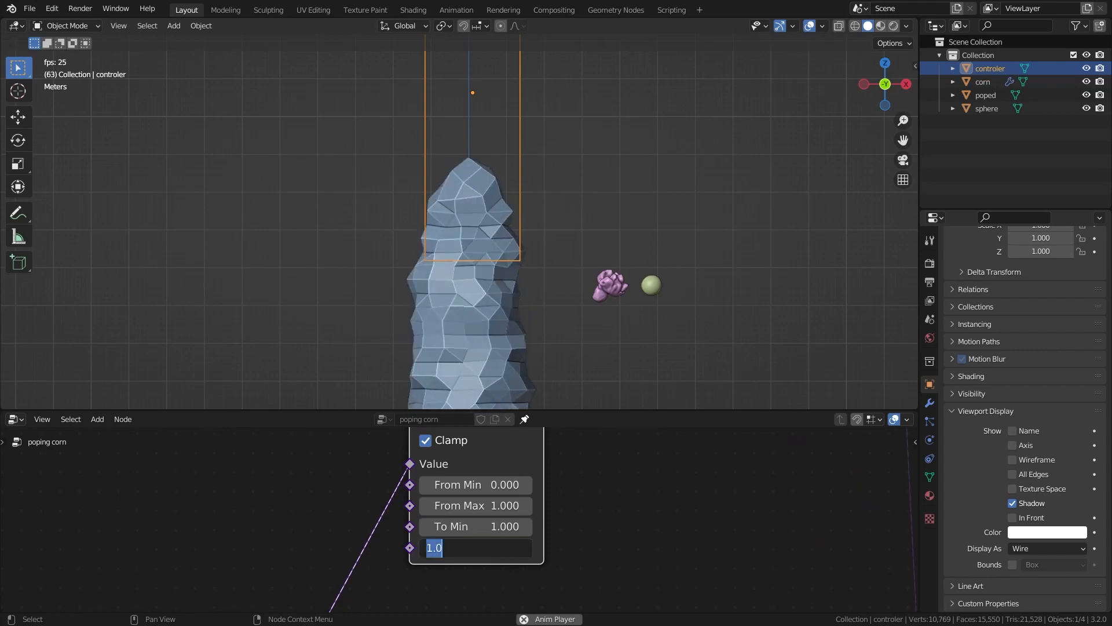
type("0")
key("Return")
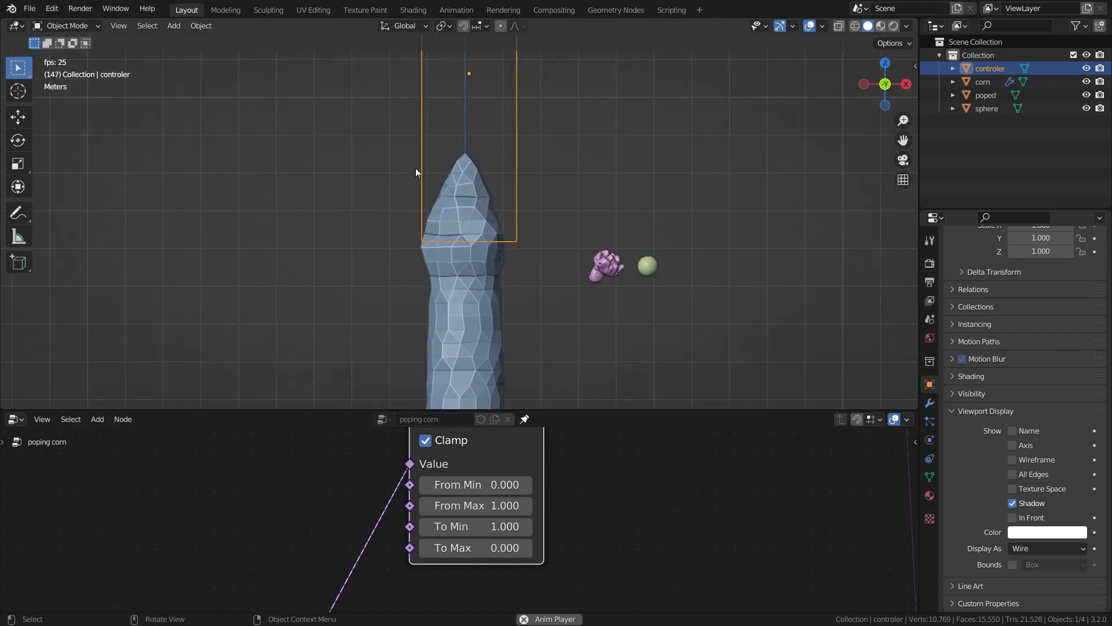
Step: Set the Map Range node's From Max to 0.5 to narrow the noise falloff around the controller
scroll(412, 255, "up", 4)
scroll(457, 518, "up", 1)
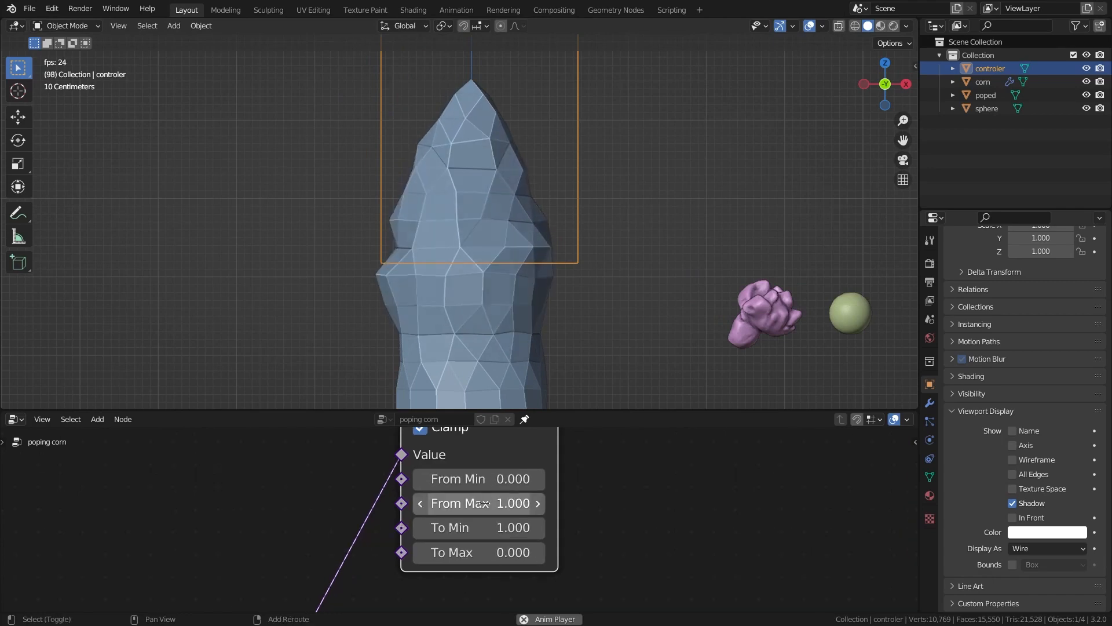
left_click_drag(484, 503, 463, 504)
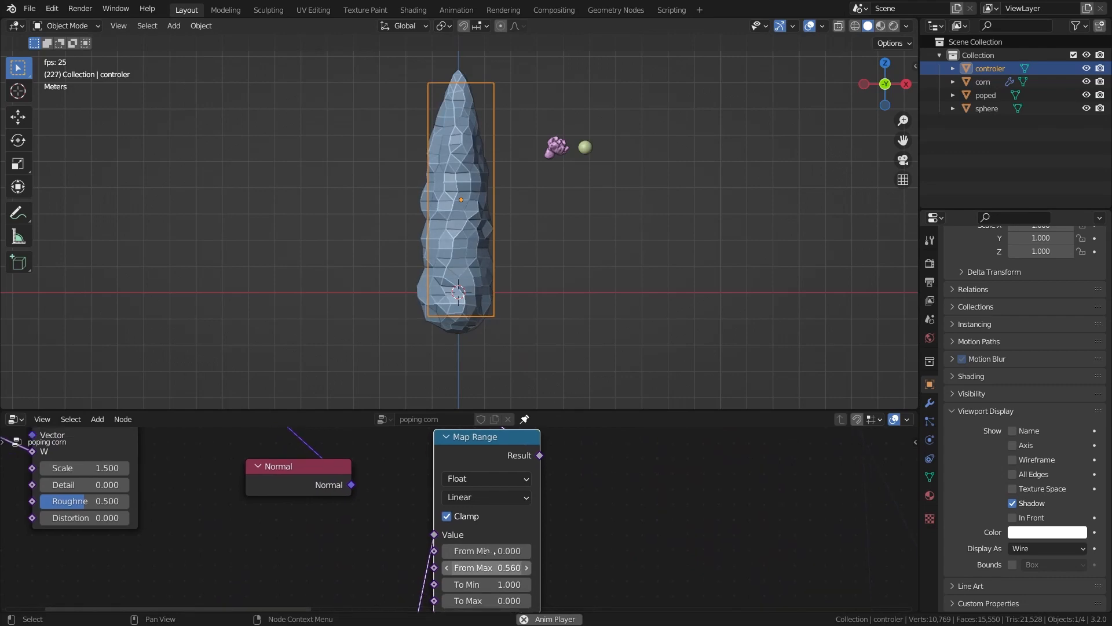
scroll(500, 532, "up", 3)
left_click(501, 533)
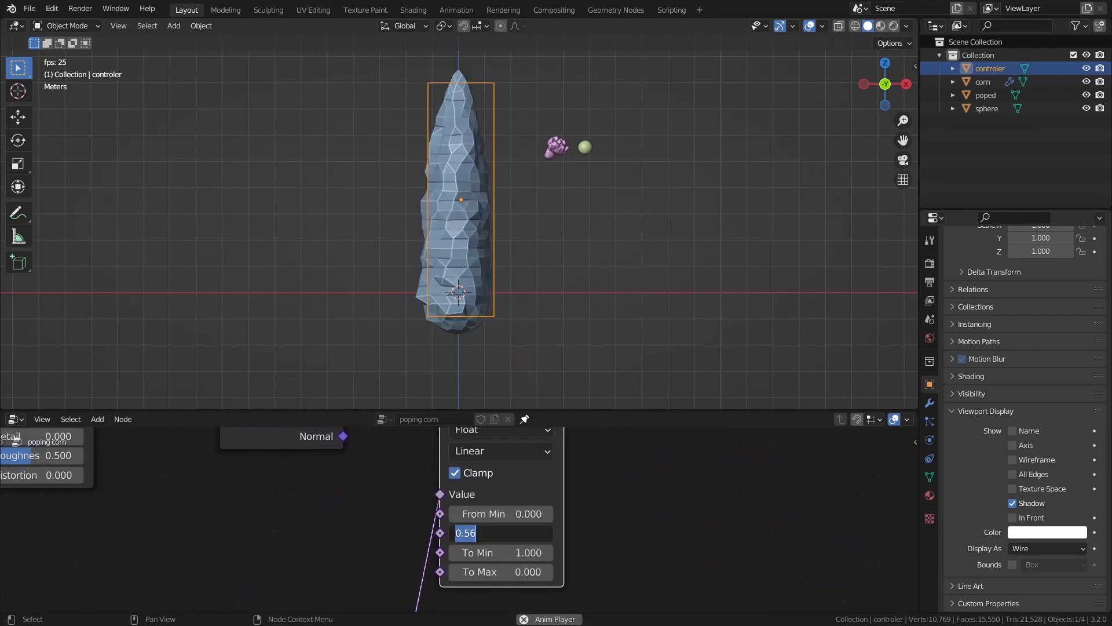
scroll(381, 514, "down", 3)
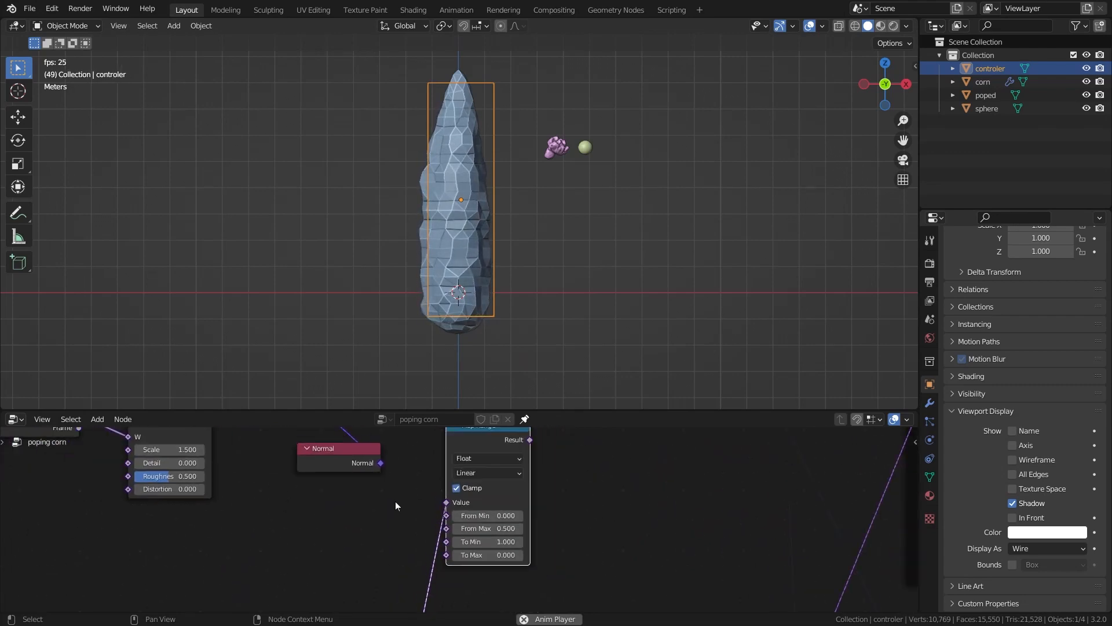
Step: Round the controller by bevelling all its vertical edges with 4 segments and a width of about 1.05 m
middle_click_drag(695, 174, 915, 158)
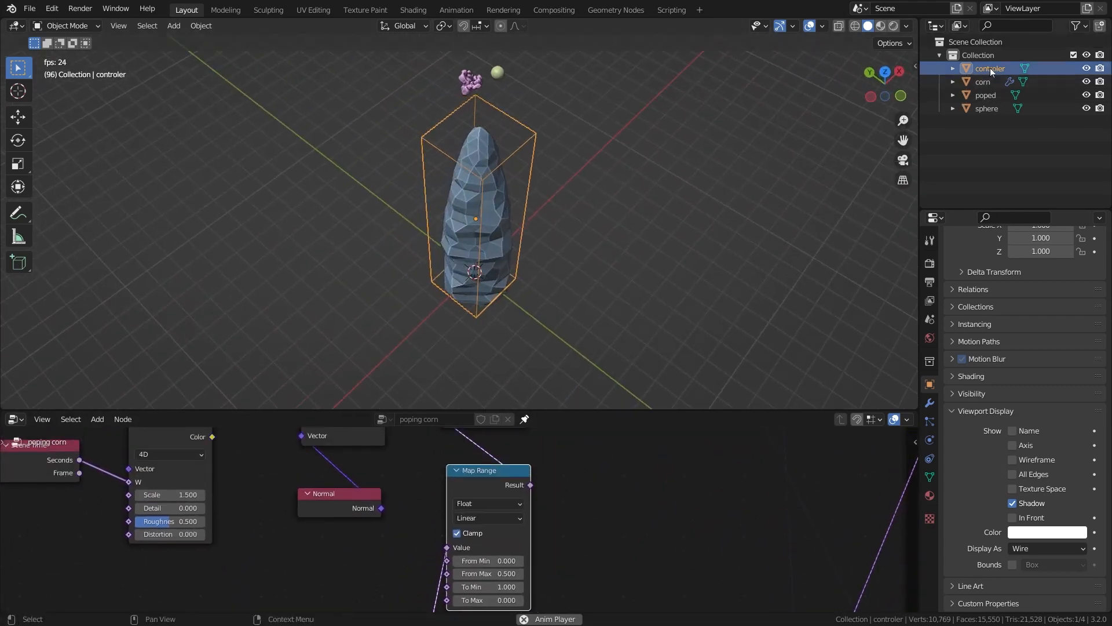
key("Tab")
middle_click_drag(579, 174, 319, 178)
key("a")
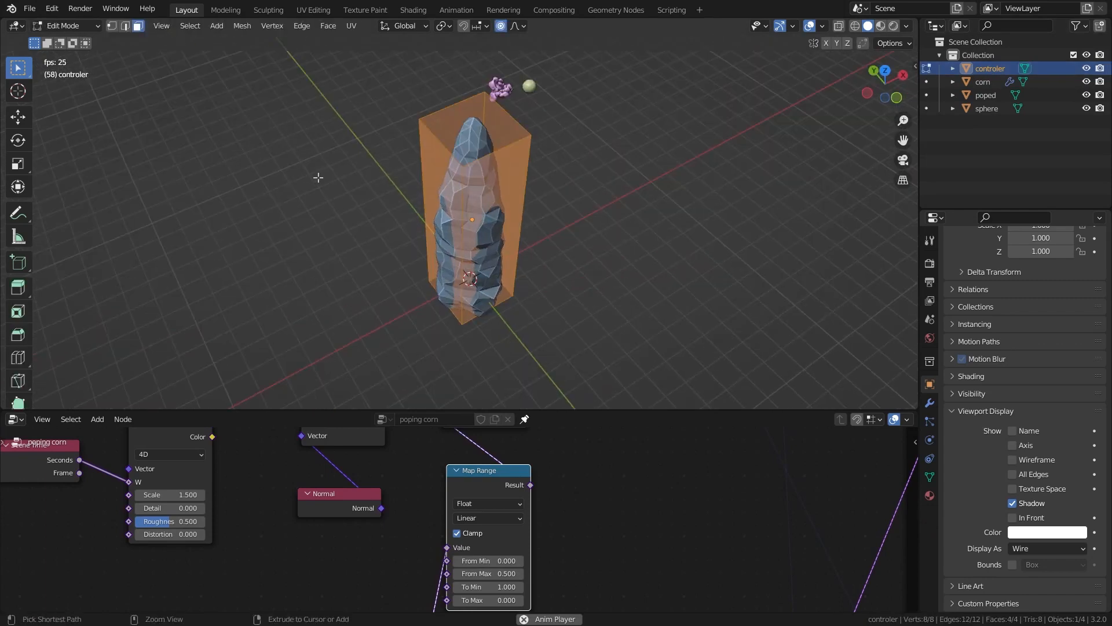
key("ctrl+b")
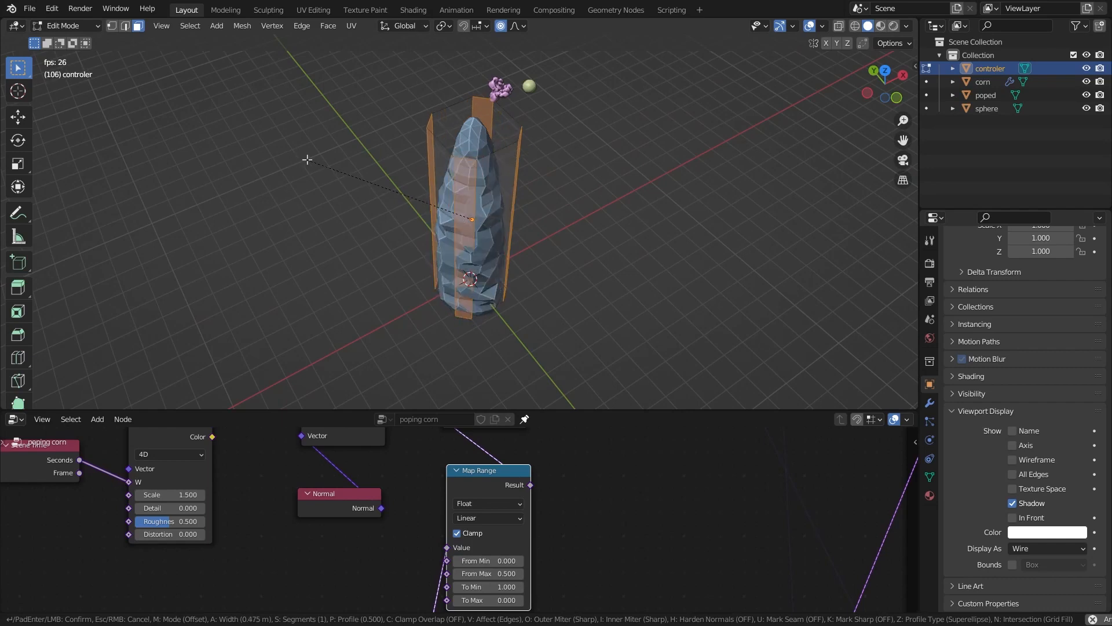
scroll(298, 153, "up", 2)
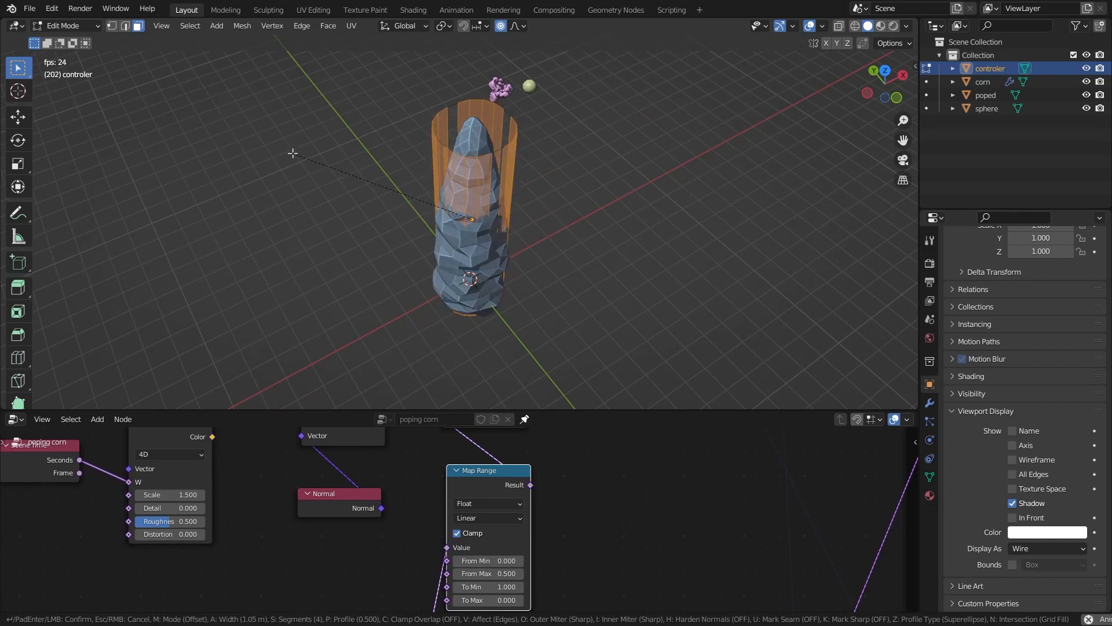
key("Escape")
key("Tab")
Step: Reposition the controller around the corn in top view and raise it along Z until its lower rim sits just below the corn's tip
left_click(885, 70)
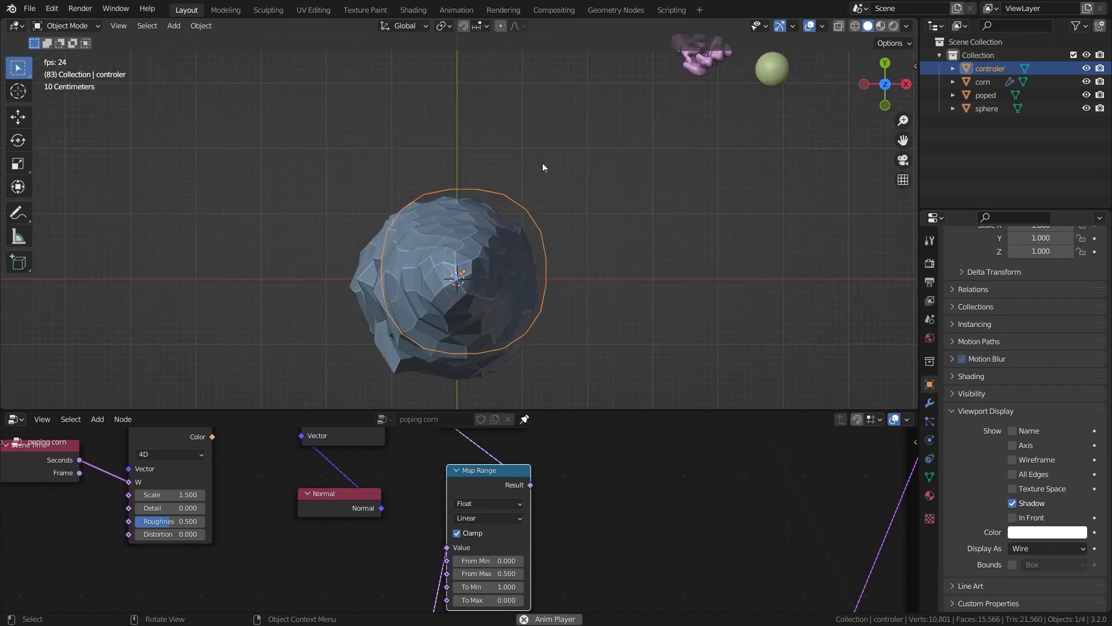
scroll(542, 163, "up", 1)
key("g")
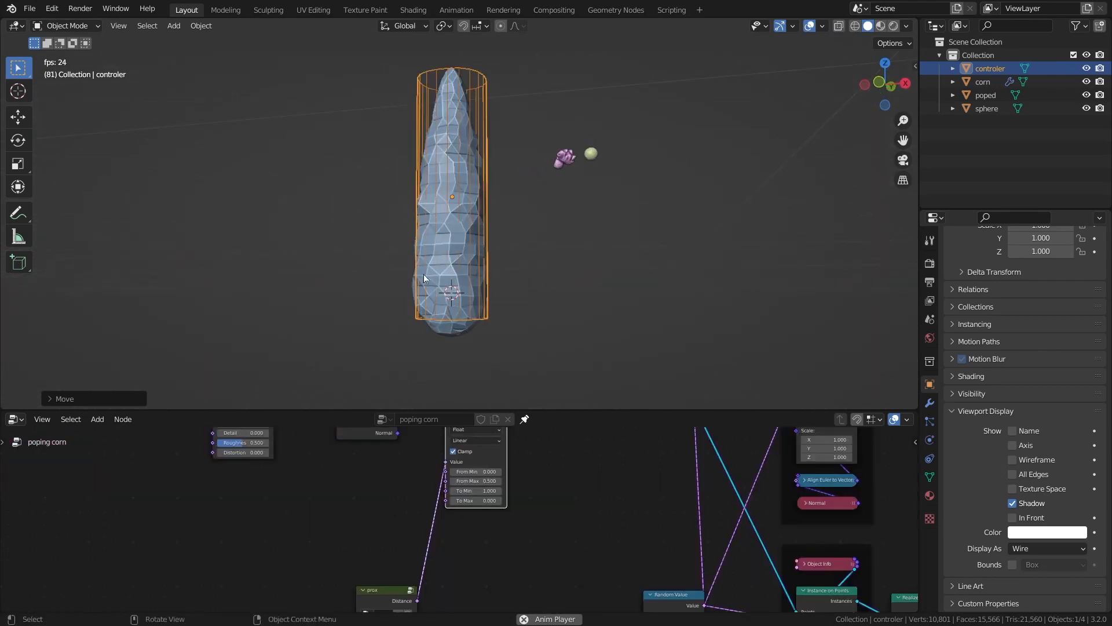
key("g")
key("z")
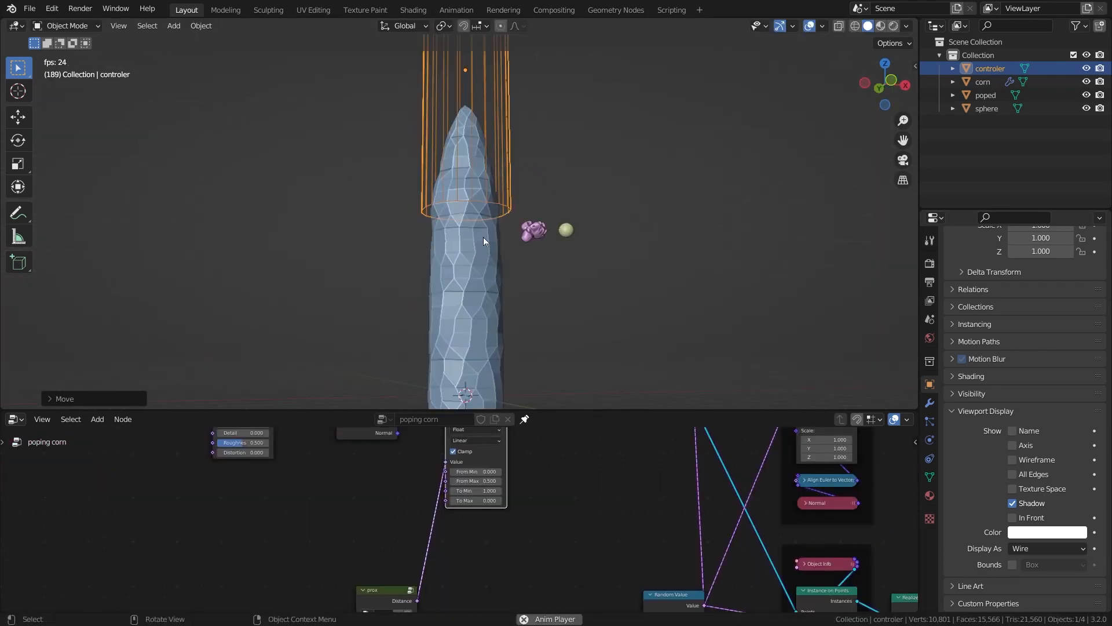
scroll(348, 489, "down", 4)
scroll(504, 290, "up", 3)
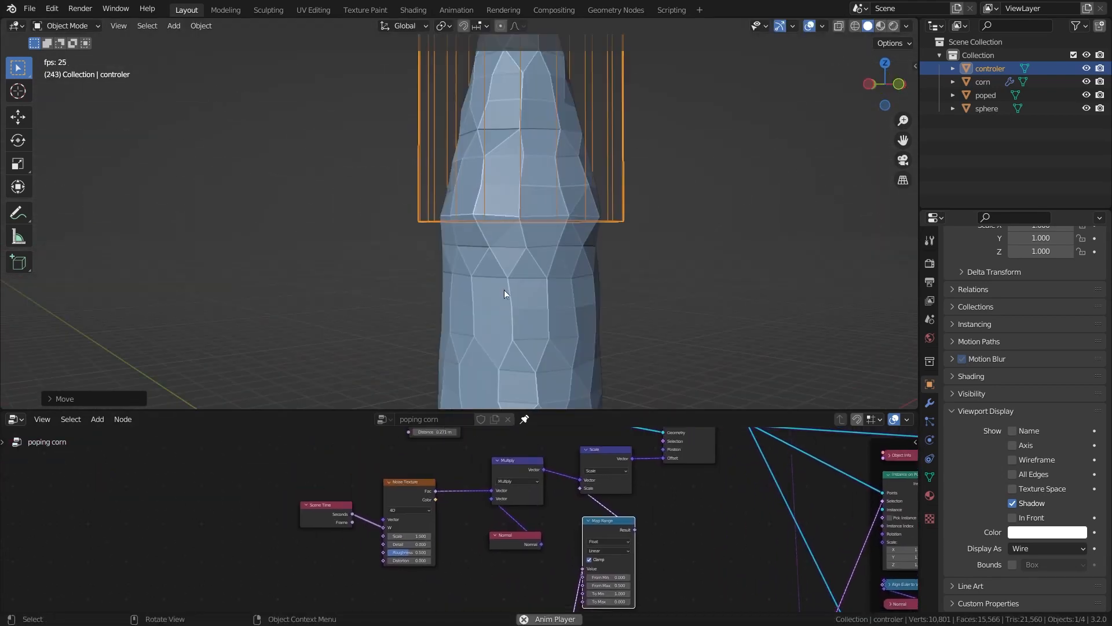
middle_click_drag(504, 290, 631, 172)
scroll(346, 571, "up", 3)
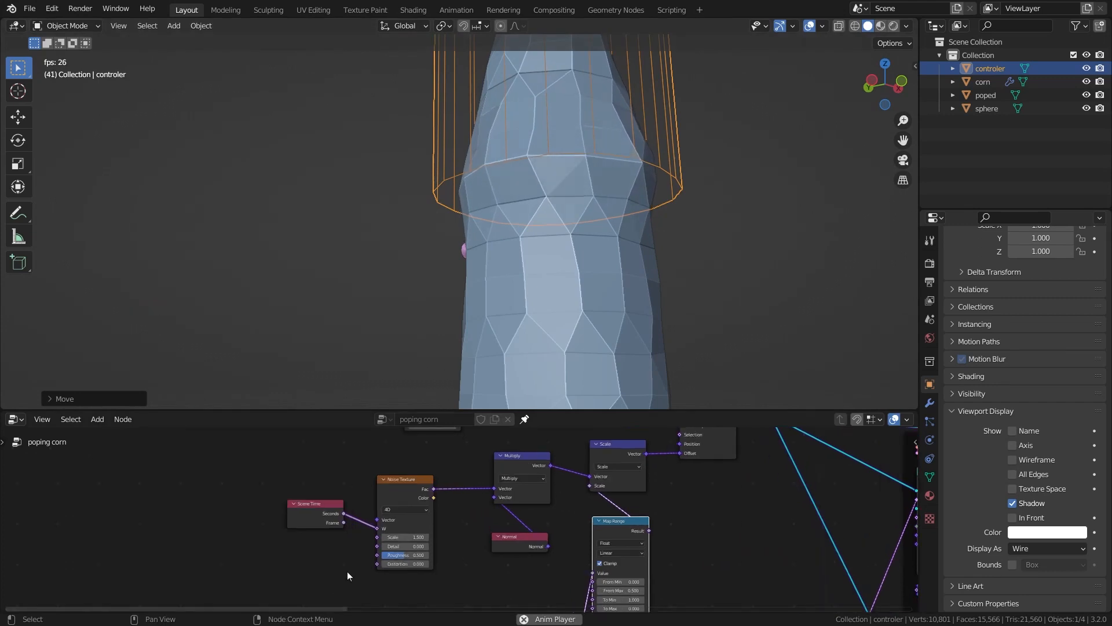
Step: Shift the Scene Time and Noise Texture nodes aside and insert a copy of the Multiply node between Noise Texture and Multiply
left_click_drag(398, 459, 285, 467)
middle_click_drag(516, 452, 514, 482)
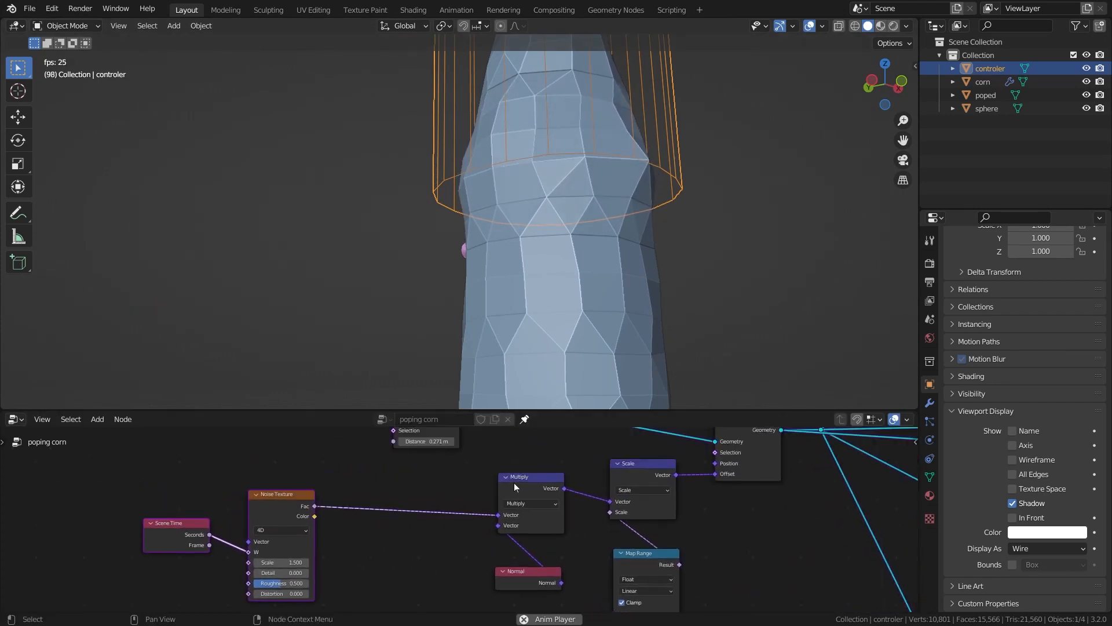
left_click(517, 482)
key("shift+d")
left_click(399, 481)
scroll(385, 489, "up", 1)
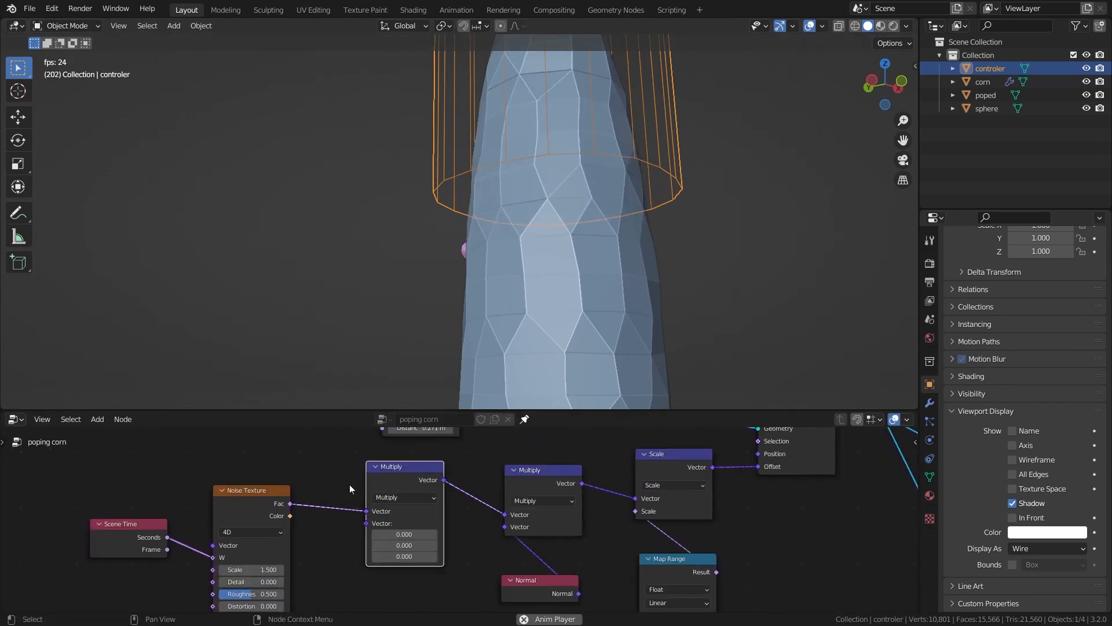
Step: Change the copied vector math node to Subtract and set all three vector components to 0.5
left_click(389, 498)
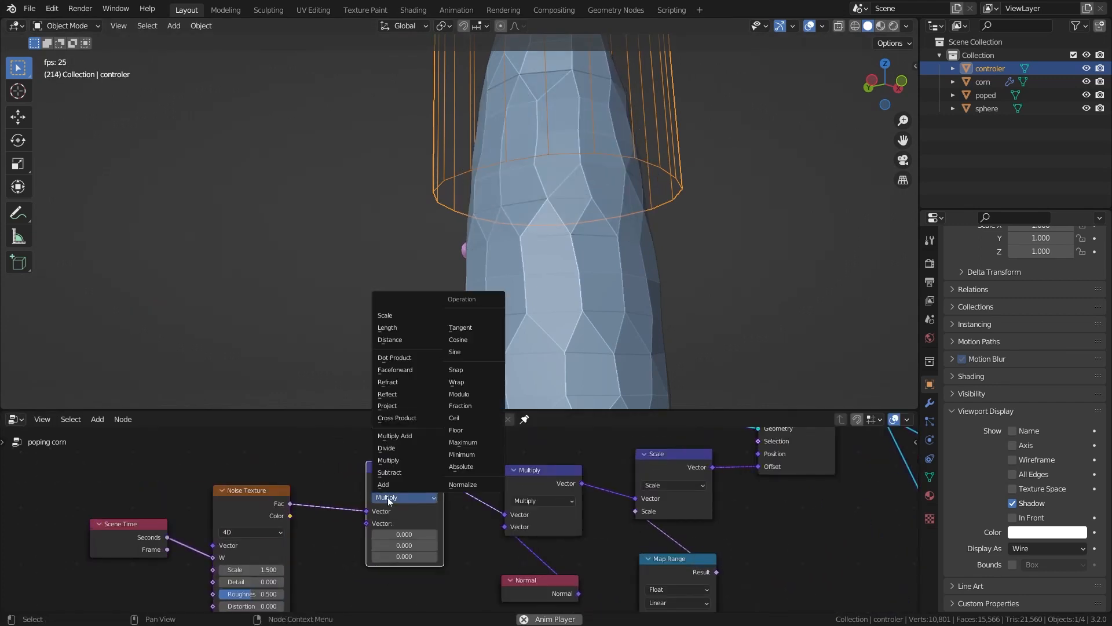
left_click(408, 472)
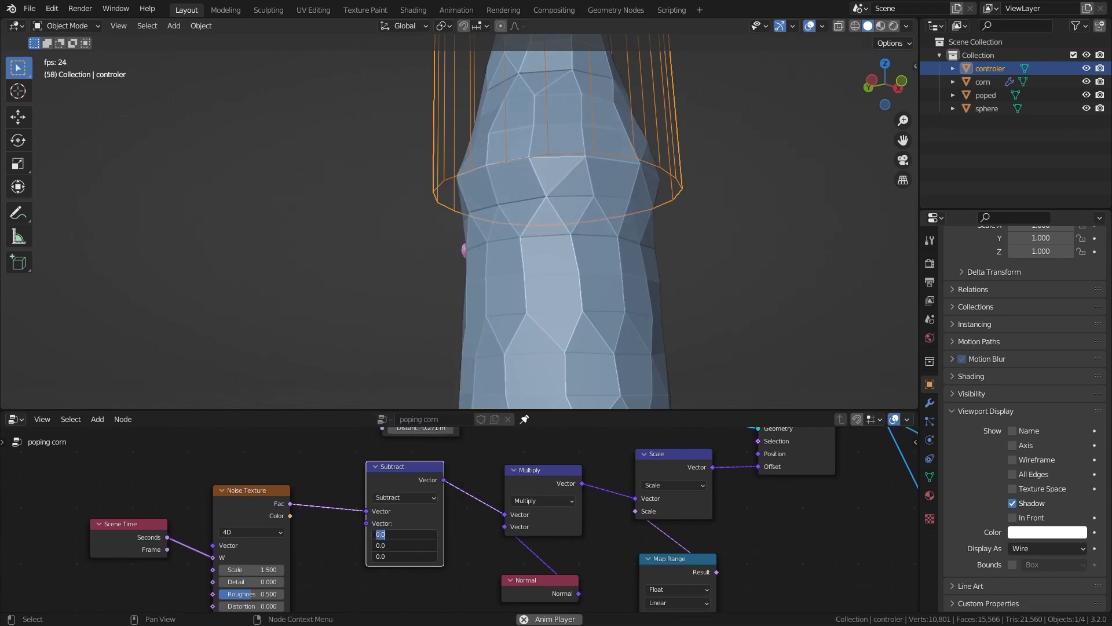
type("5")
key("Return")
Step: Add two horizontal loop cuts around the controller's mesh
middle_click_drag(486, 232, 359, 166)
key("Tab")
key("ctrl+r")
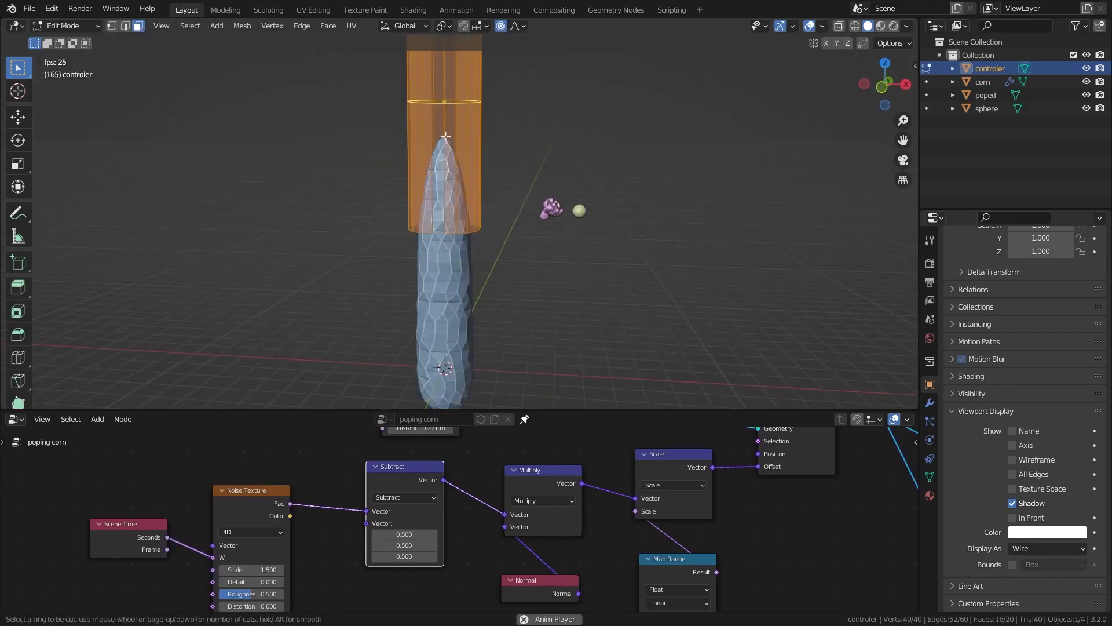
left_click(445, 141)
left_click(445, 141)
left_click(451, 149)
left_click(451, 149)
key("Tab")
Step: Scale the controller's whole mesh to about two thirds of its width, keeping its Z height locked
middle_click_drag(440, 214, 319, 268)
scroll(328, 248, "down", 3)
key("Tab")
key("a")
scroll(318, 268, "up", 3)
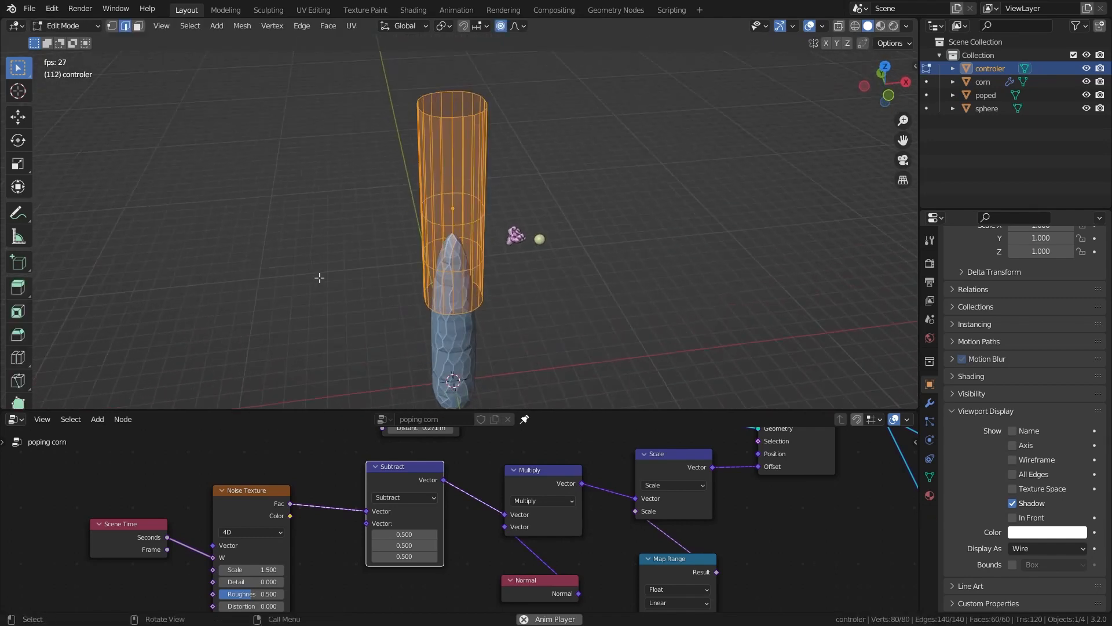
key("s")
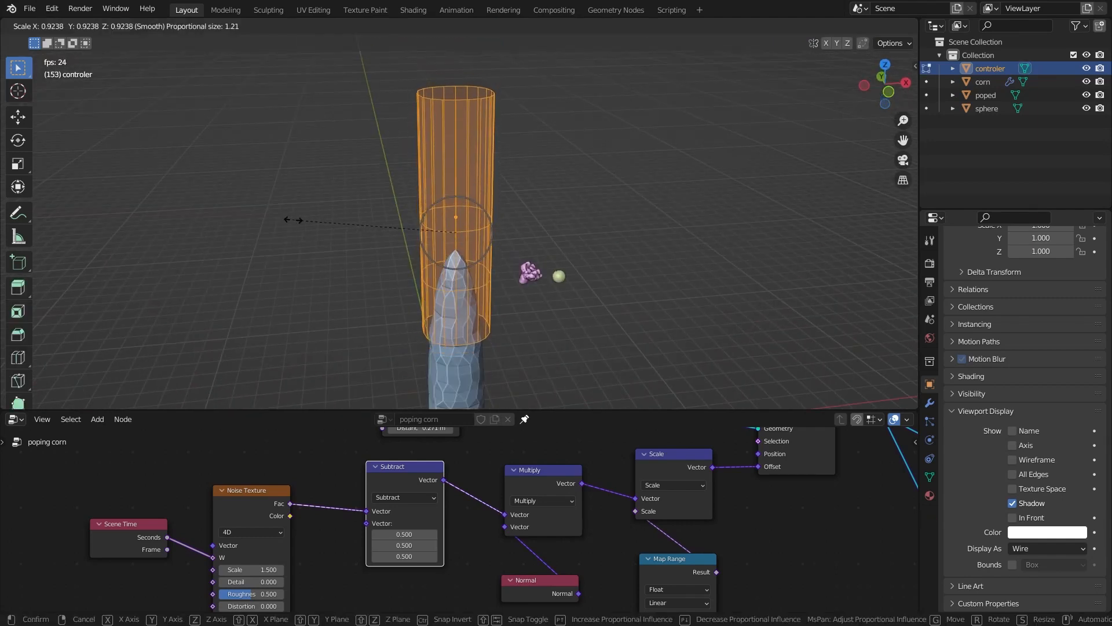
key("shift+z")
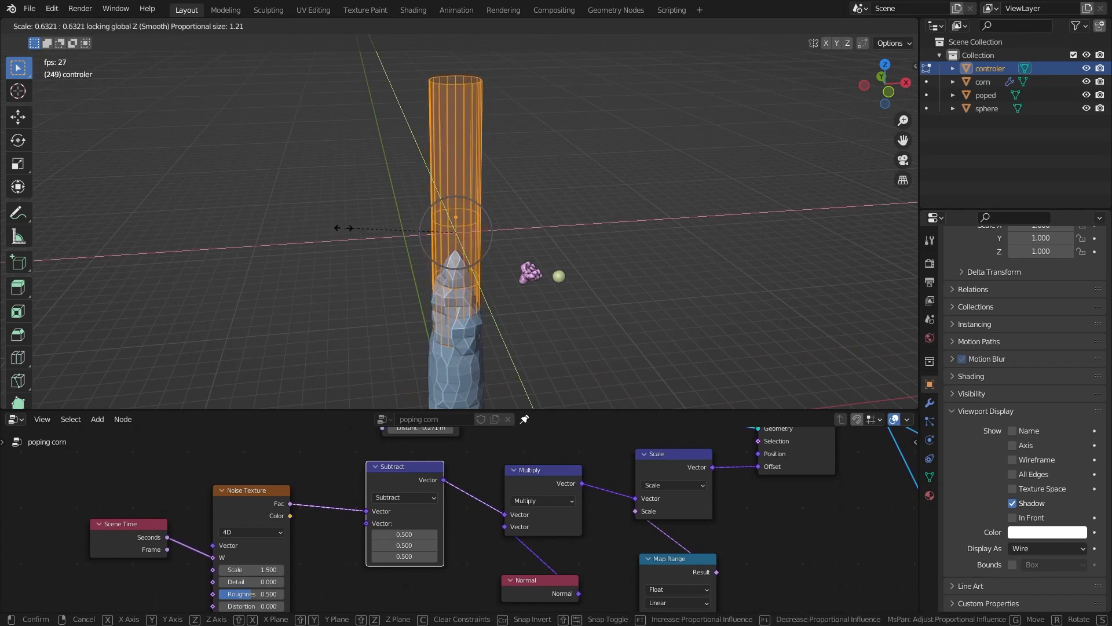
left_click(339, 227)
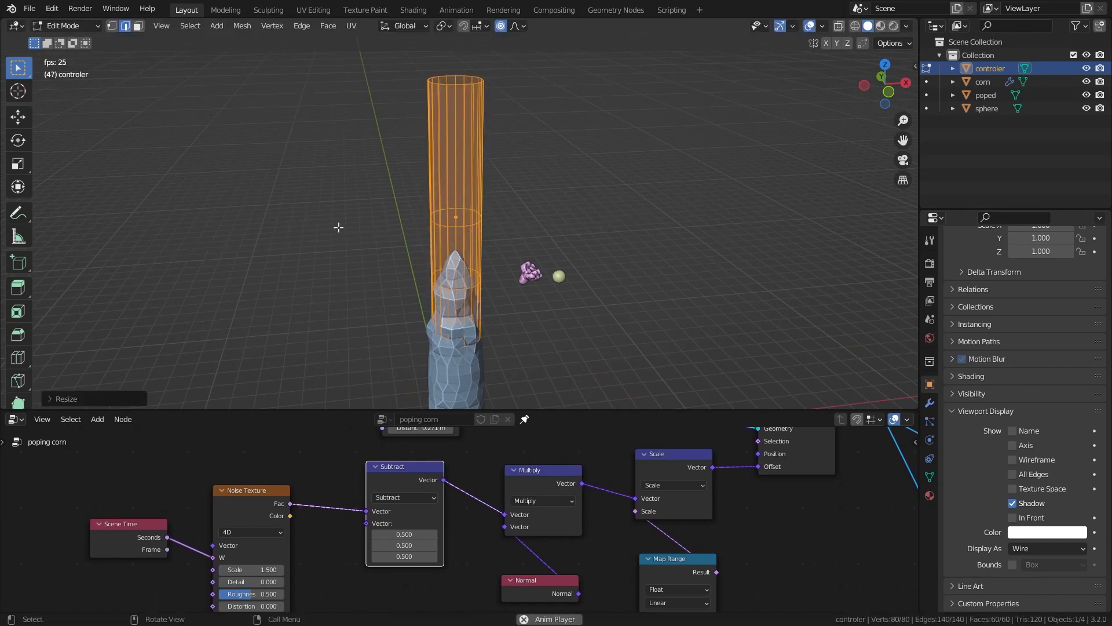
key("Tab")
Step: Move the controller about 3.2 m down along Z so it overlaps the upper part of the corn
scroll(367, 268, "down", 3)
middle_click_drag(368, 267, 334, 206)
scroll(334, 206, "up", 5)
scroll(344, 253, "down", 3)
scroll(344, 253, "down", 2)
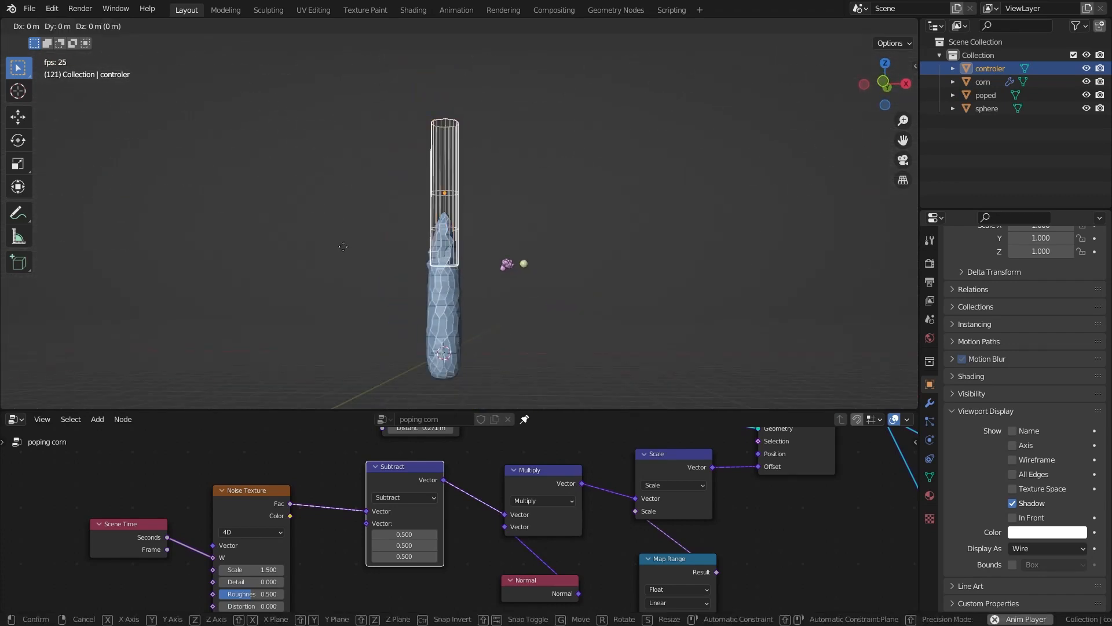
key("g")
key("z")
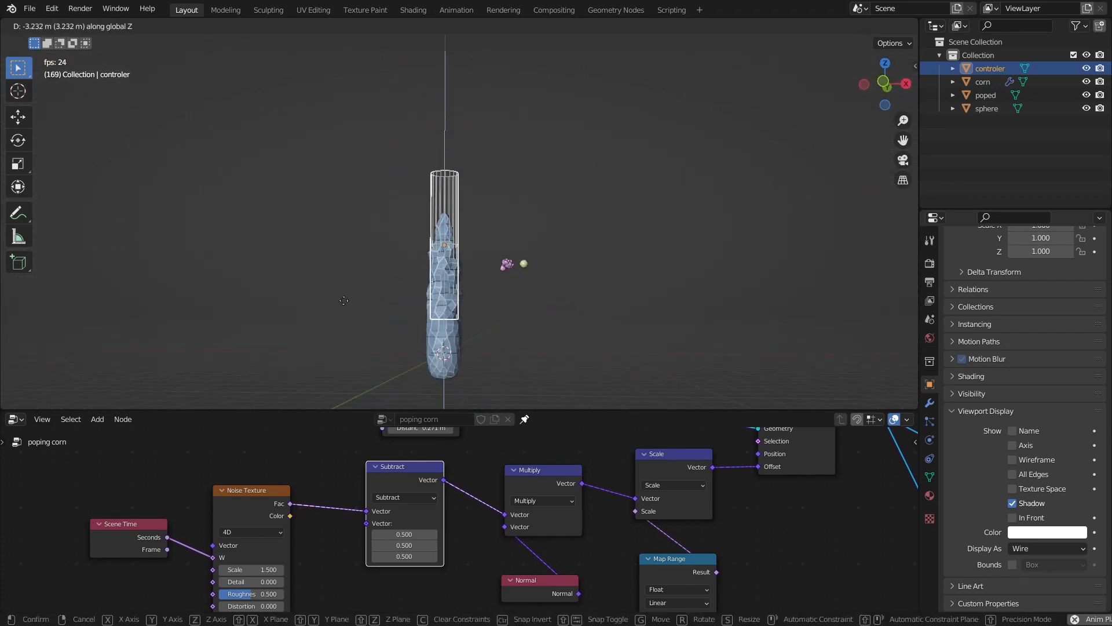
left_click(344, 300)
Step: Set the Map Range node's To Min to 0.3 to weaken the noise displacement
scroll(352, 319, "up", 6)
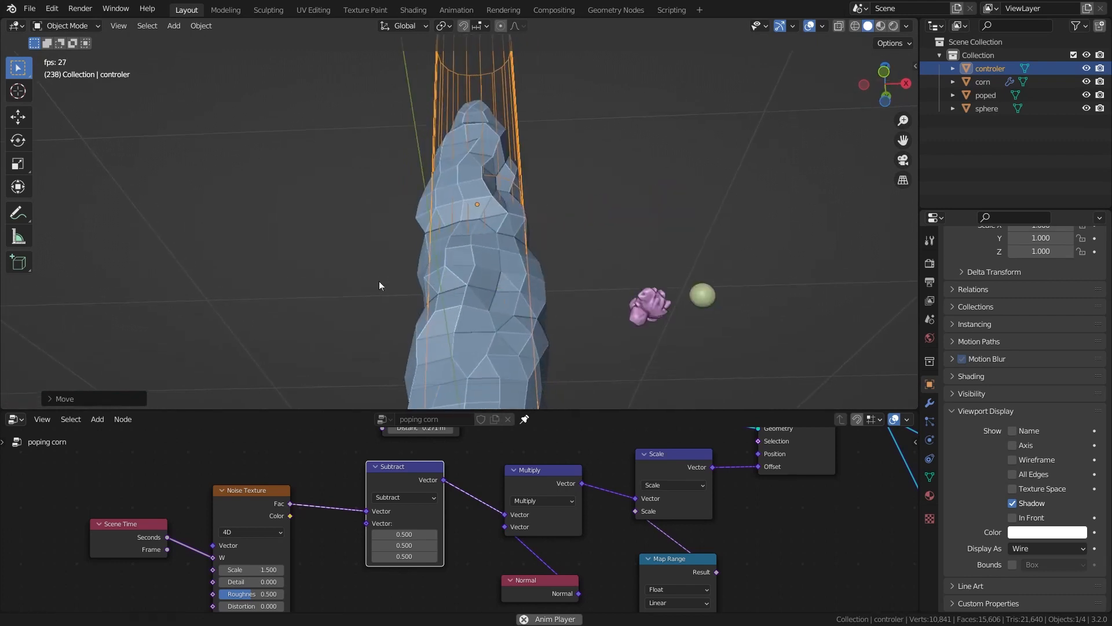
scroll(377, 499, "up", 1)
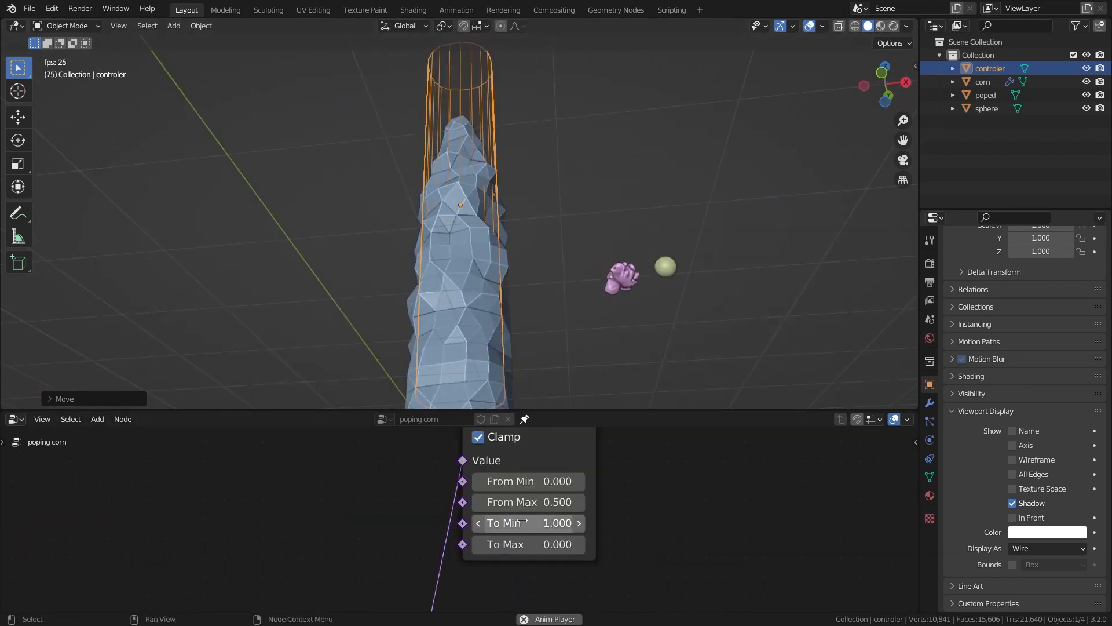
left_click_drag(520, 523, 487, 523)
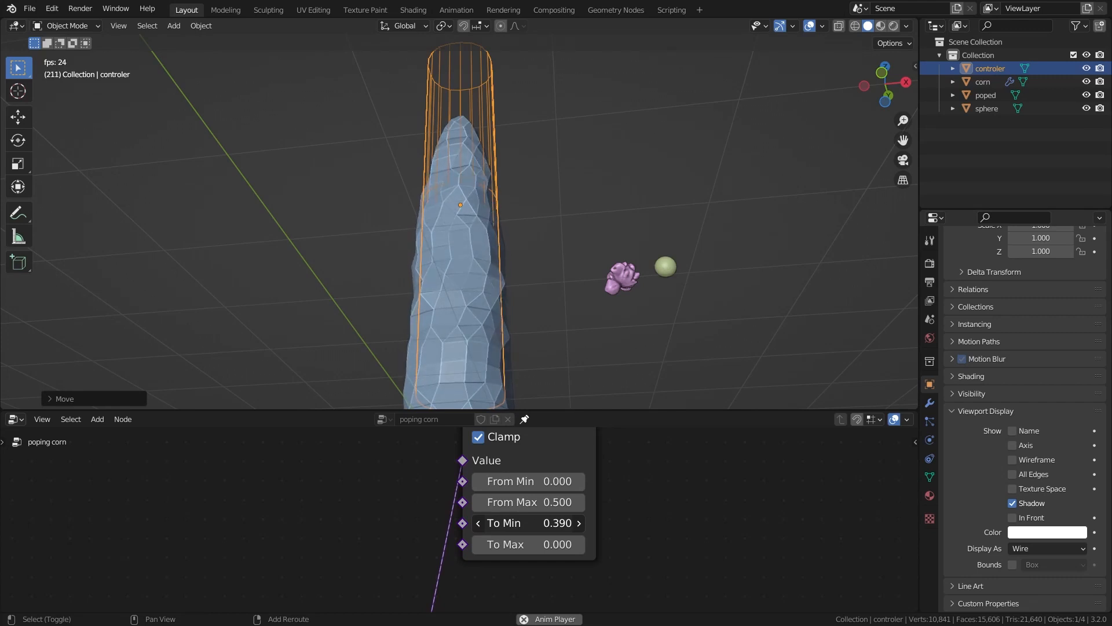
left_click(519, 522)
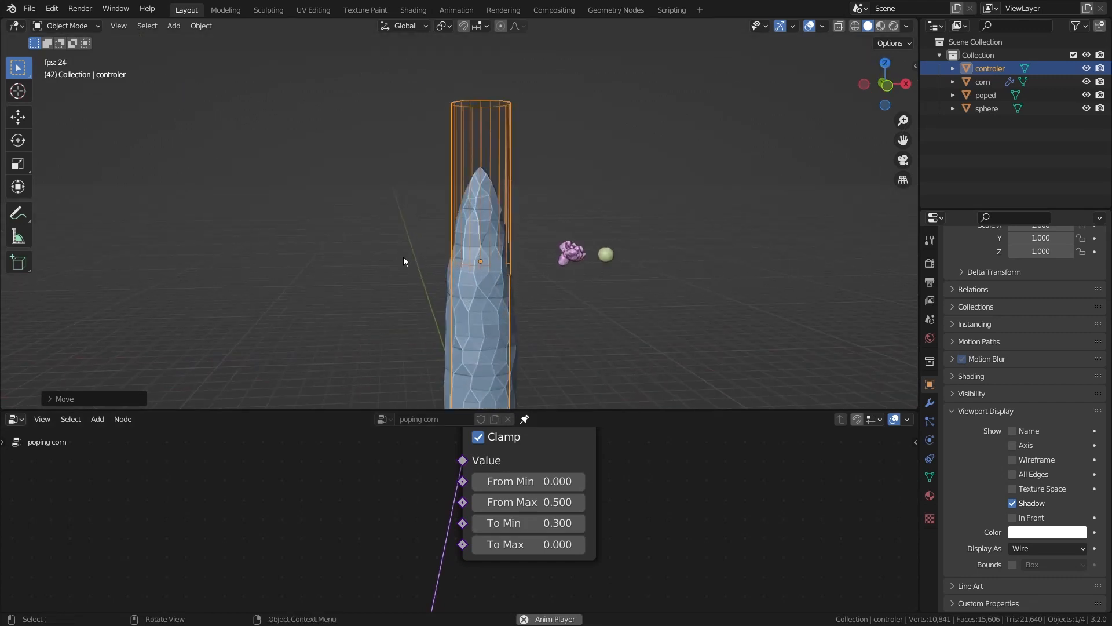
Step: Preview the output of the popcorn branch's Set Position node, deselect all objects and inspect the popped kernels up close
scroll(403, 256, "up", 1)
scroll(353, 333, "down", 4)
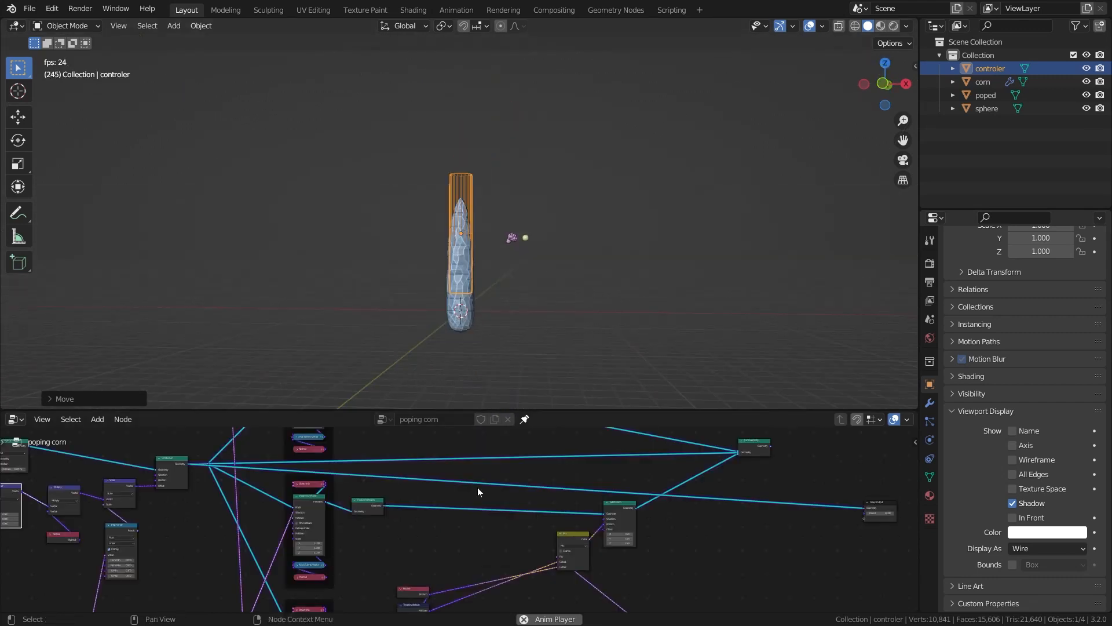
scroll(437, 507, "up", 5)
left_click(524, 509, "shift")
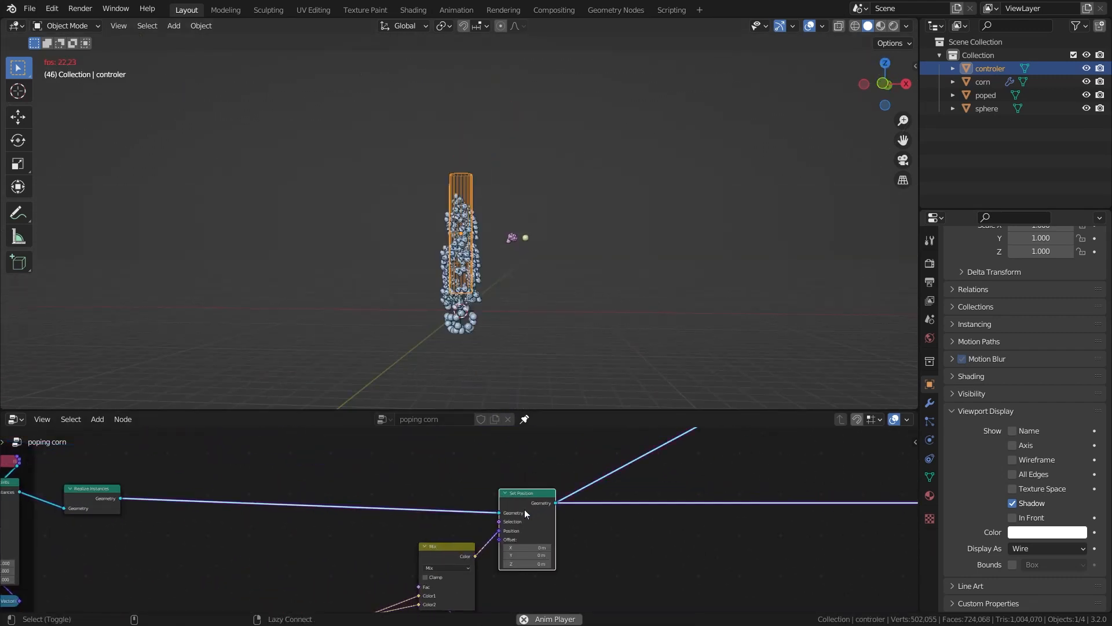
scroll(470, 183, "up", 9)
key("alt+a")
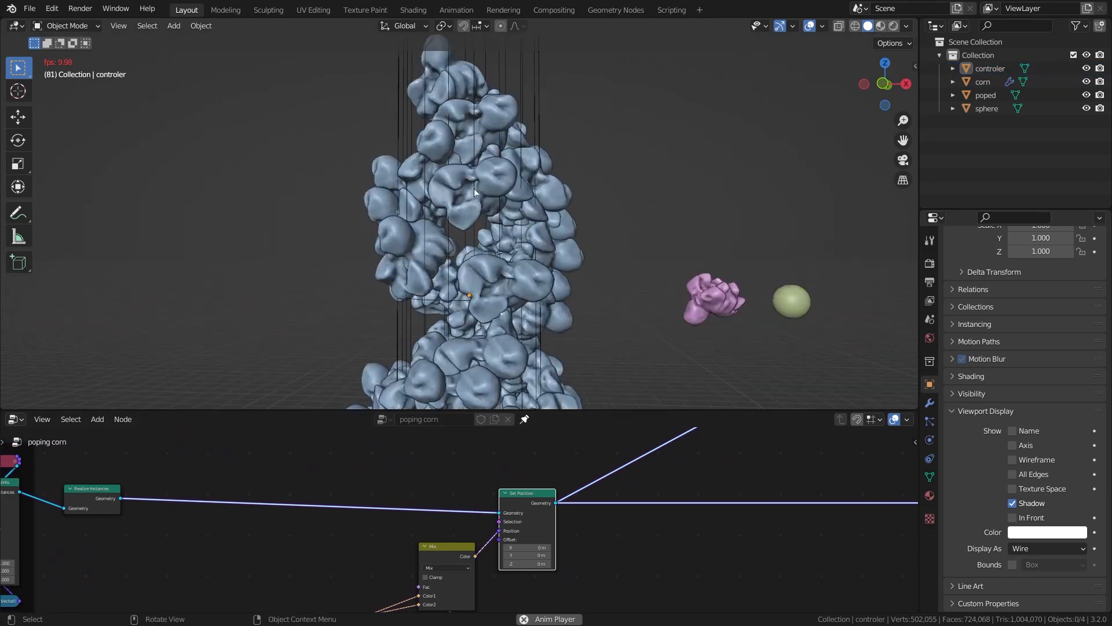
middle_click_drag(471, 291, 457, 286)
scroll(458, 287, "down", 3)
scroll(463, 277, "up", 3)
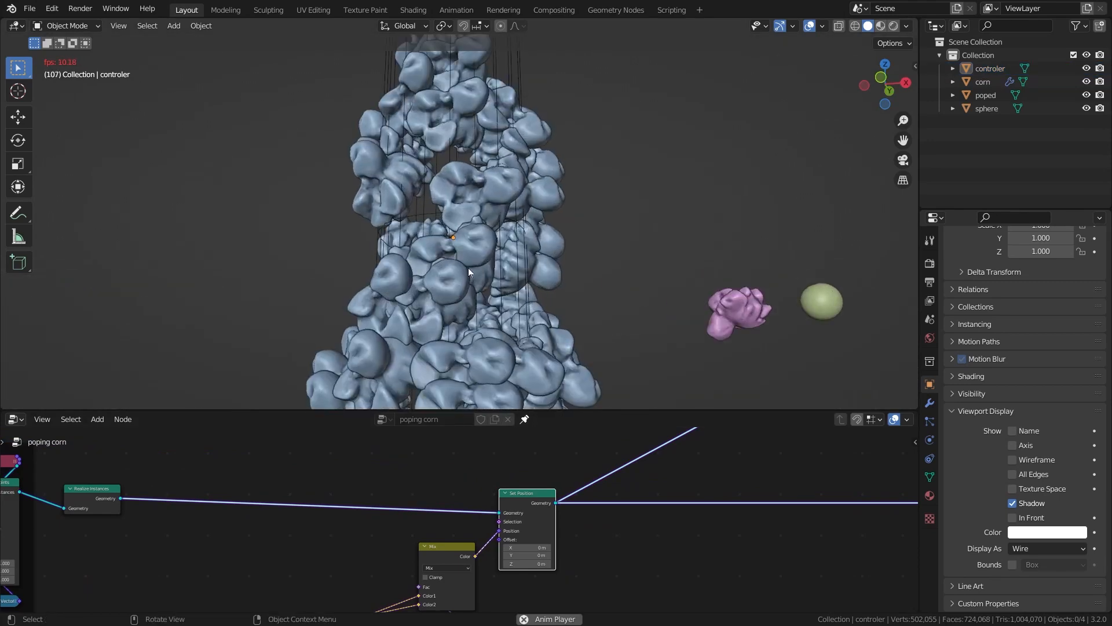
Step: Move the controller up along Z until it only overlaps the upper part of the corn
scroll(419, 248, "down", 5)
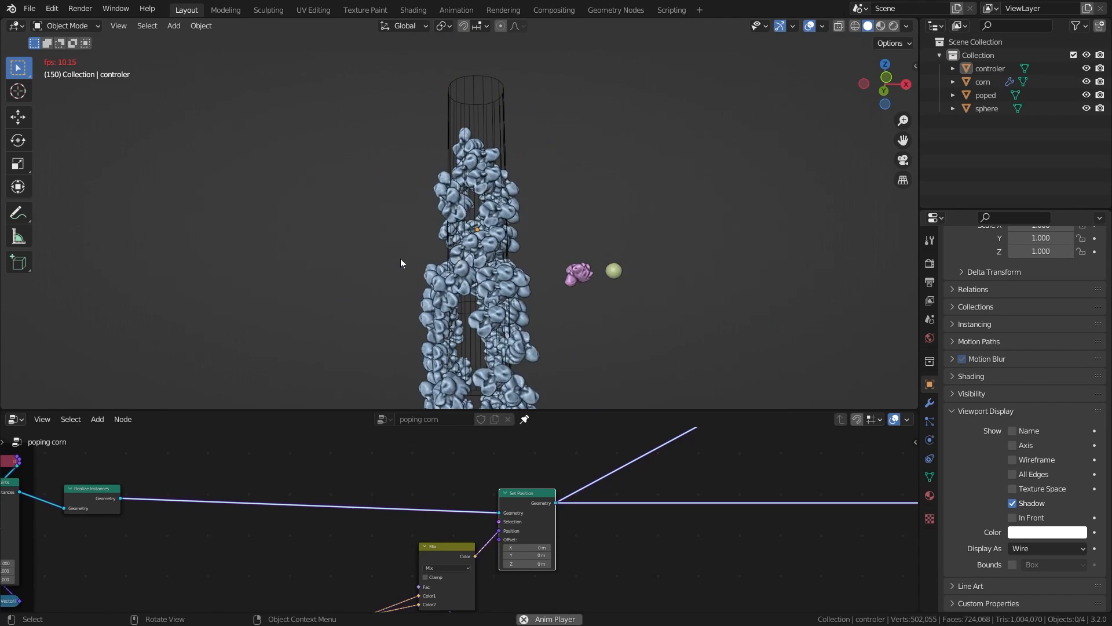
middle_click_drag(401, 258, 373, 259)
left_click(428, 263)
scroll(393, 277, "down", 1)
key("g")
key("z")
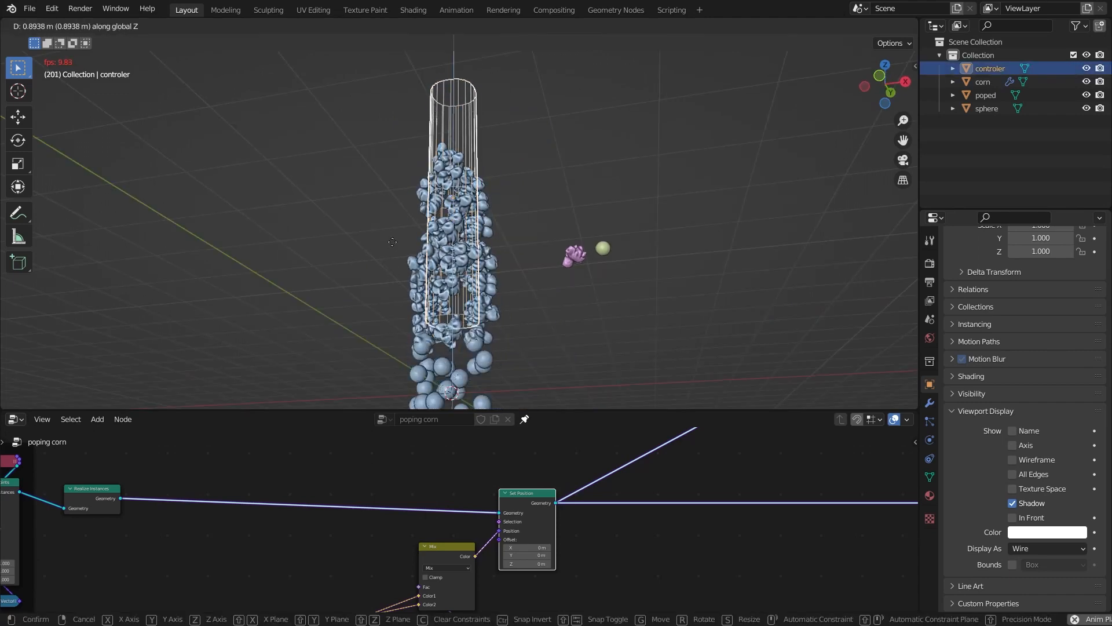
left_click(405, 214)
scroll(457, 328, "down", 3)
mouse_move(463, 331)
middle_mouse_down()
mouse_move(486, 308)
mouse_move(455, 327)
middle_mouse_up()
scroll(455, 327, "up", 3)
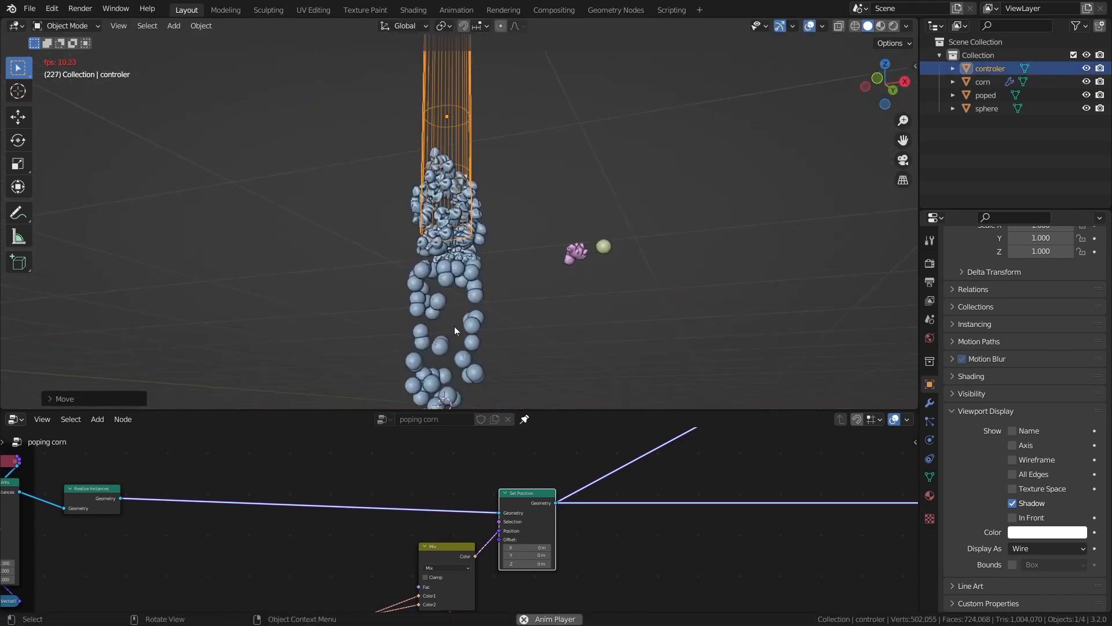
scroll(454, 325, "up", 5)
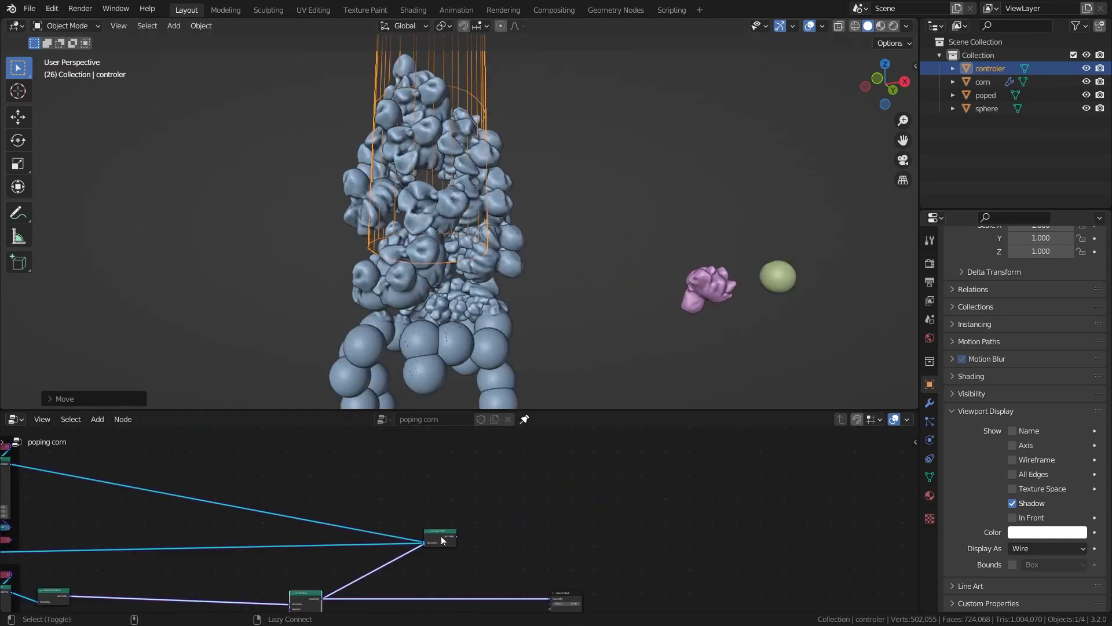
Step: Preview the Join Geometry node's output and look over the full node tree beside the corn
left_click(440, 536, "ctrl+shift")
middle_click_drag(424, 259, 411, 234)
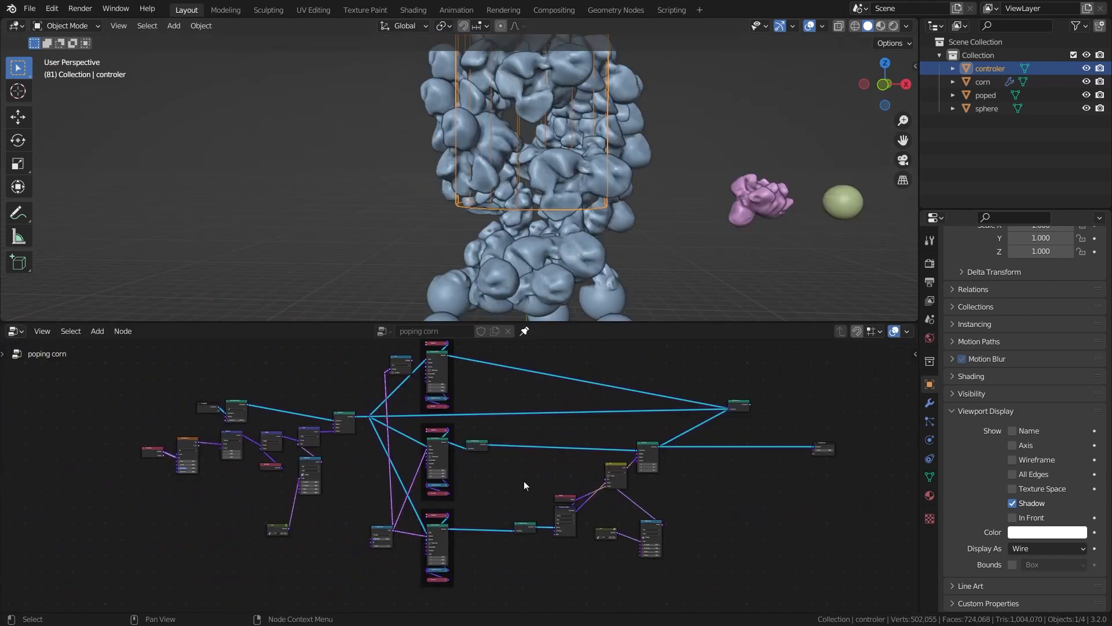
scroll(524, 481, "down", 2)
middle_click_drag(505, 480, 508, 494)
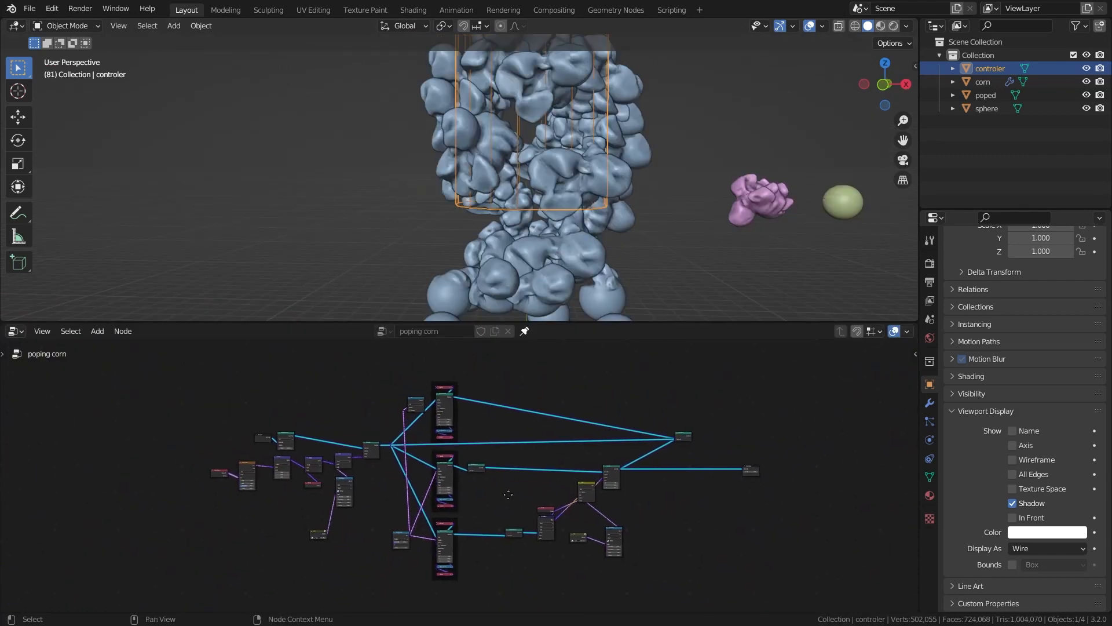
scroll(509, 474, "up", 1)
scroll(510, 496, "up", 1)
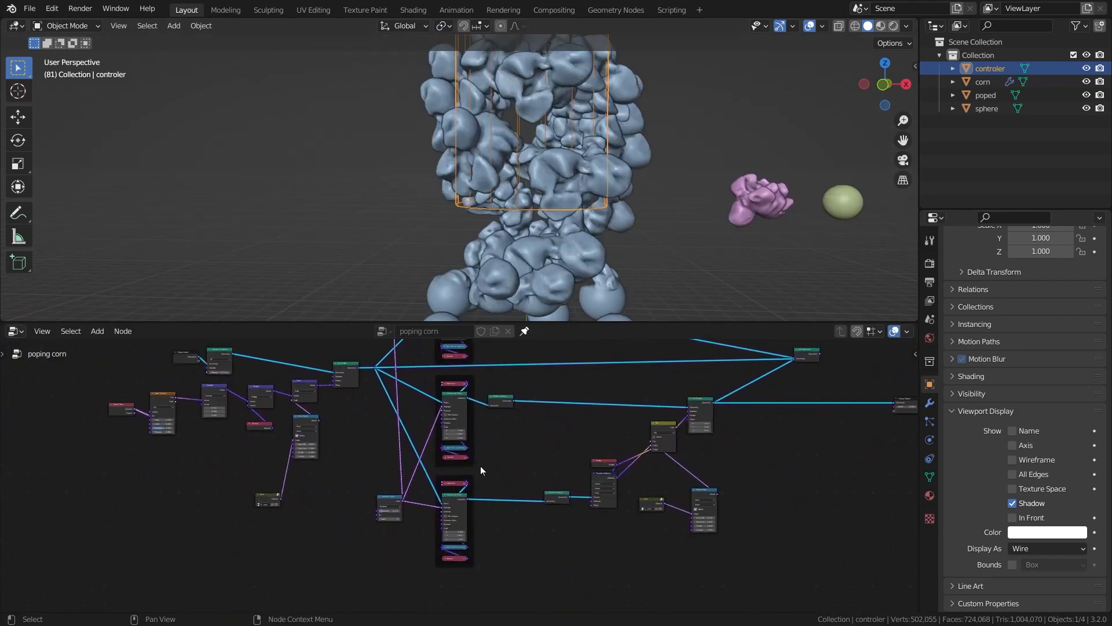
Step: Space out the Realize Instances node feeding Transfer Attribute and insert a Set Position node between it and its Instance on Points node
scroll(467, 473, "up", 7)
scroll(597, 511, "up", 4)
middle_click_drag(615, 511, 616, 479)
left_click_drag(645, 476, 673, 477)
scroll(675, 479, "up", 2)
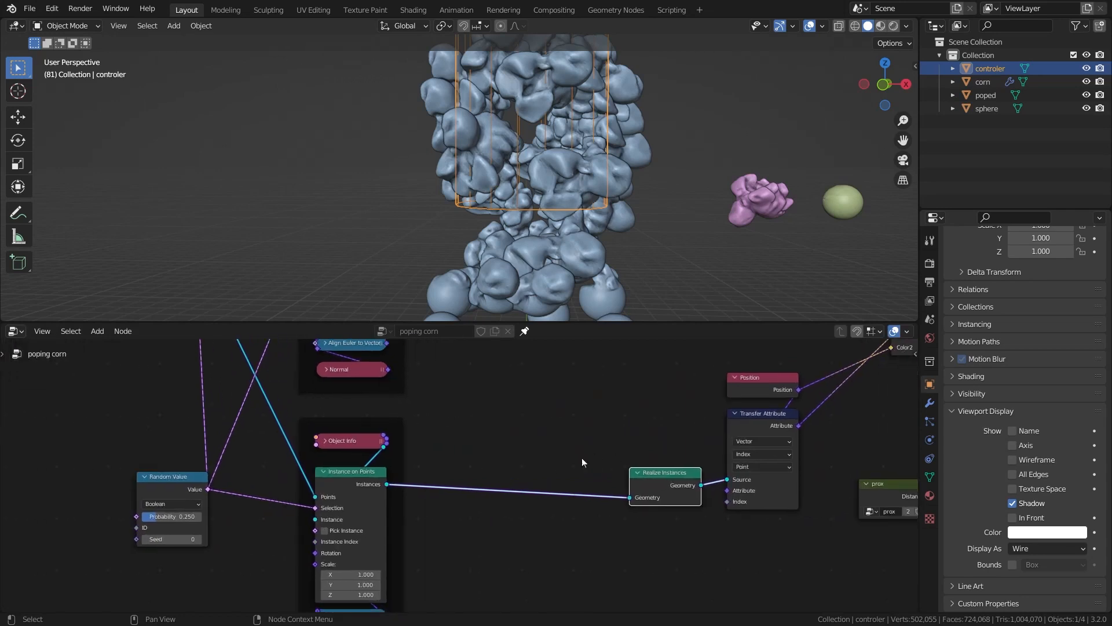
key("shift+a")
left_click(547, 351)
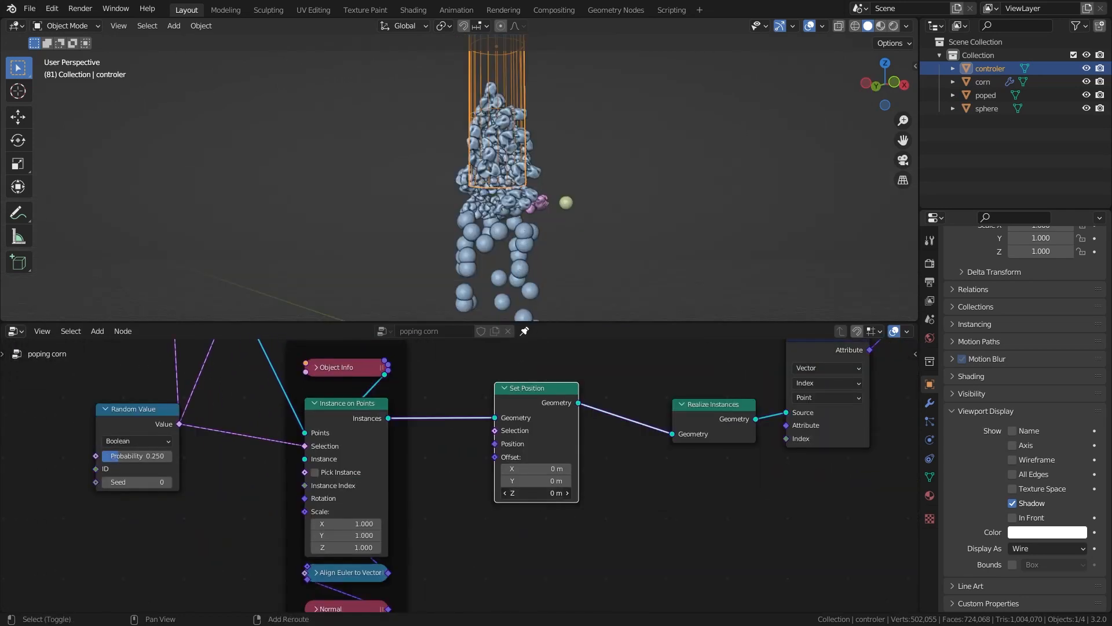
Step: Try a Z offset of 0.14 m on the inserted Set Position node and test it by moving the controller down along Z
left_click_drag(536, 493, 559, 492)
scroll(436, 179, "up", 2)
key("g")
key("z")
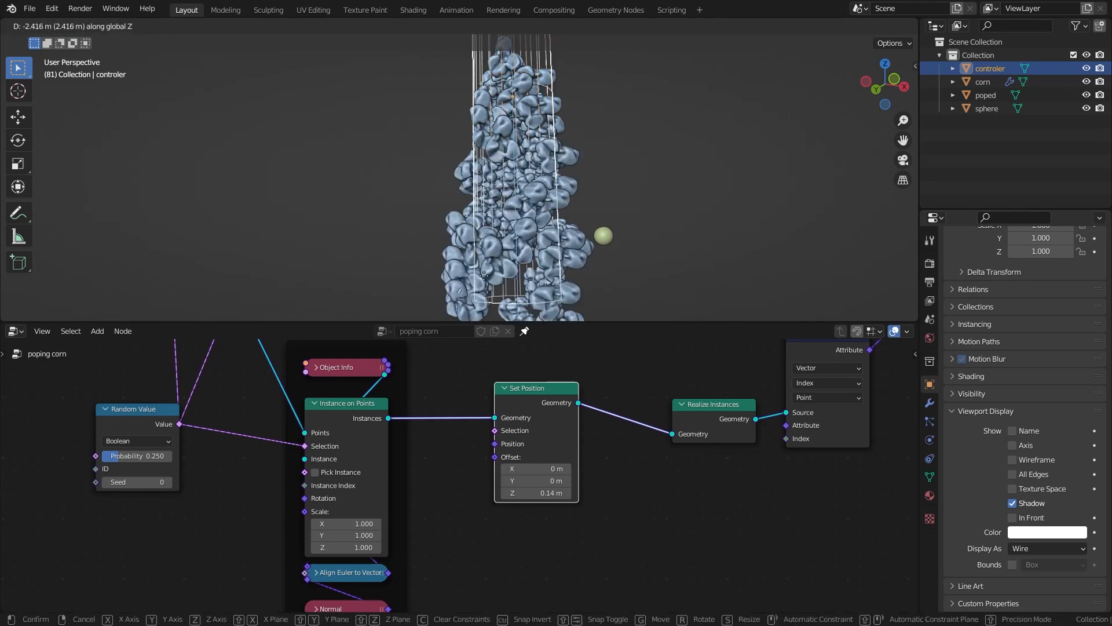
left_click(459, 214)
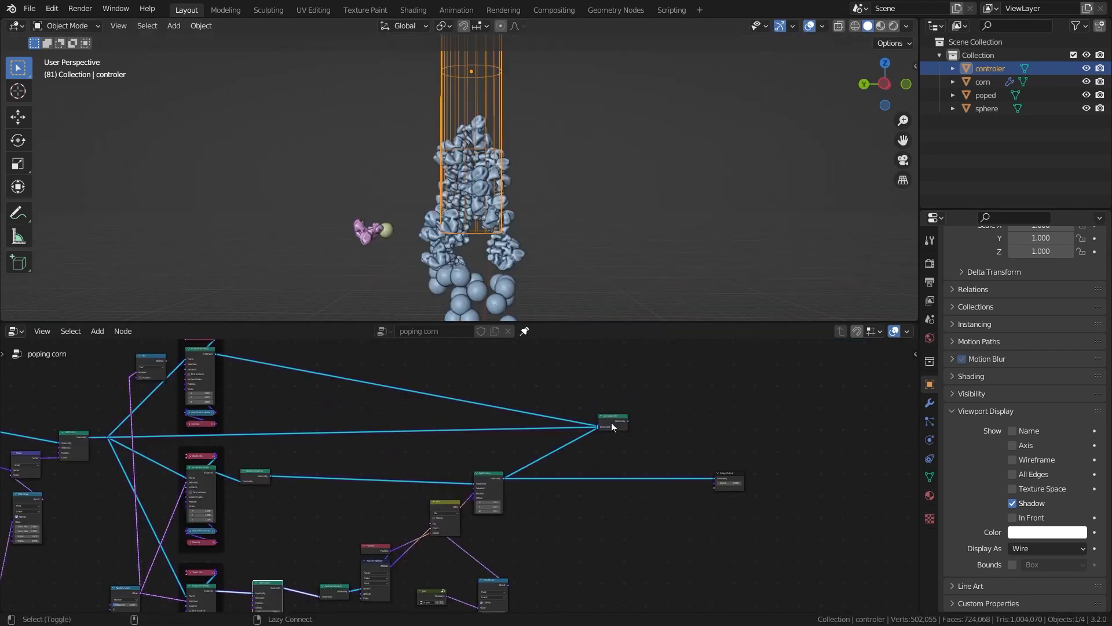
Step: Switch the group output to the Join Geometry node and inspect the complete corn with its popped kernels
left_click_drag(611, 422, 609, 422)
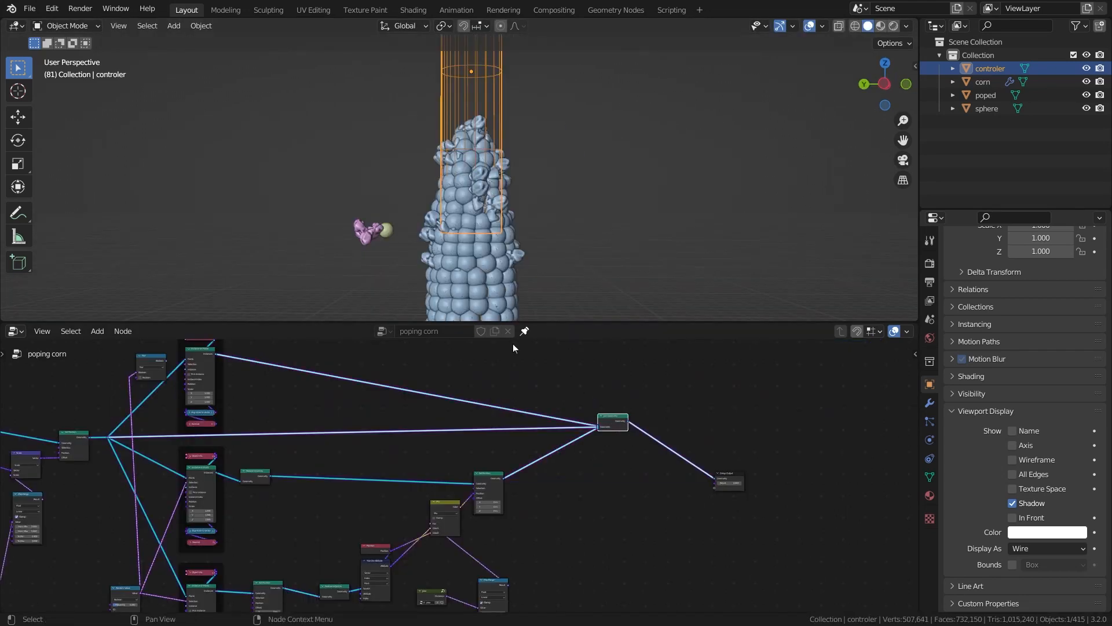
scroll(513, 343, "up", 1)
scroll(490, 270, "up", 3)
middle_click_drag(491, 270, 520, 162)
scroll(461, 187, "down", 4)
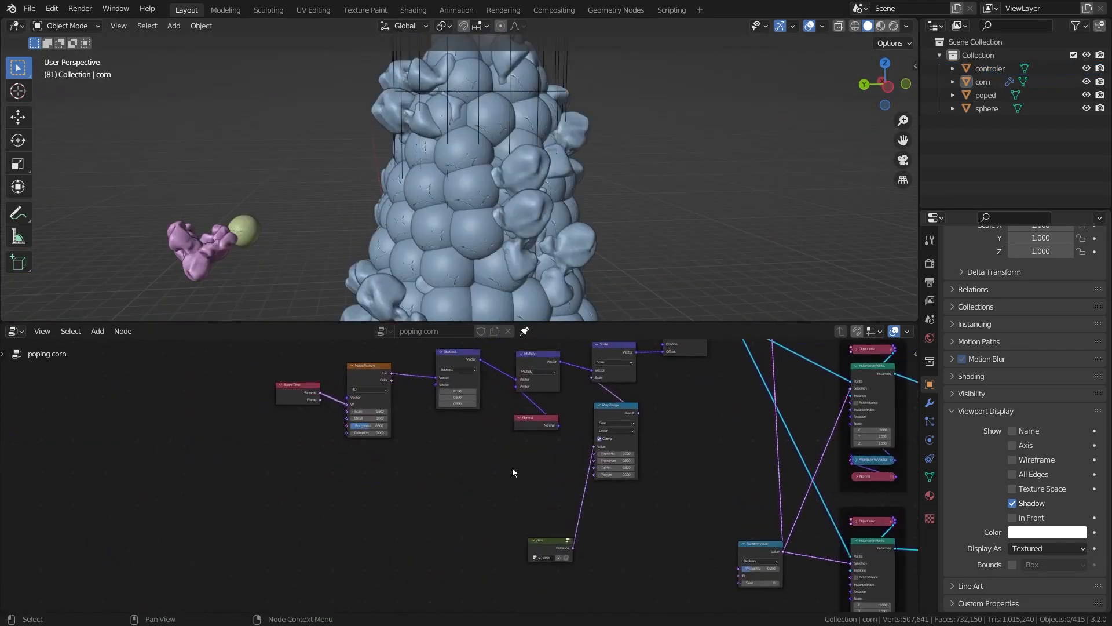
scroll(493, 204, "down", 3)
middle_click_drag(493, 204, 518, 206)
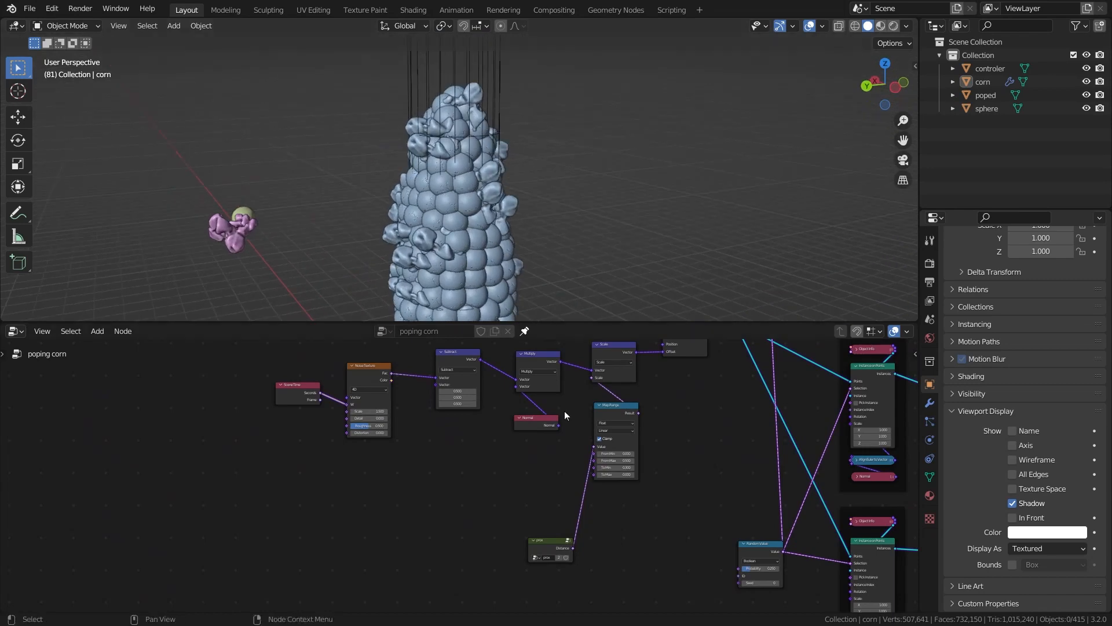
Step: Select the noise displacement nodes with their Set Position node and move them farther from the instancing branches to make room
middle_click_drag(549, 424, 490, 502)
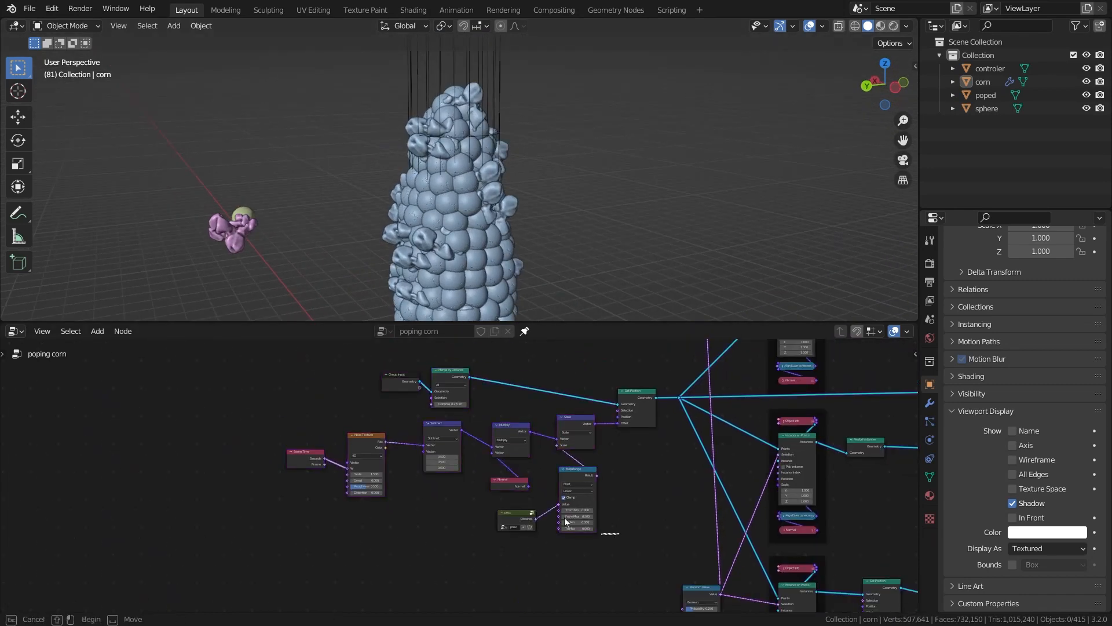
left_click_drag(275, 535, 621, 350)
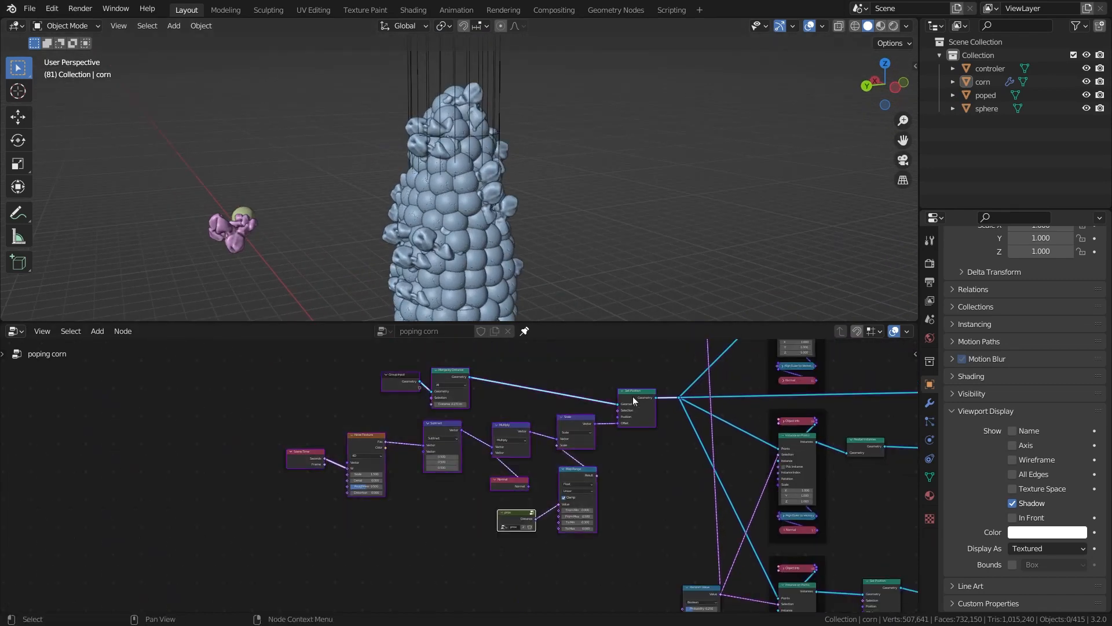
left_click_drag(632, 396, 499, 313)
middle_click_drag(700, 455, 652, 388)
scroll(620, 406, "down", 1)
Step: Route the lowest branch's points link through reroutes below the noise nodes and insert a Set Position node before its Instance on Points
key("g")
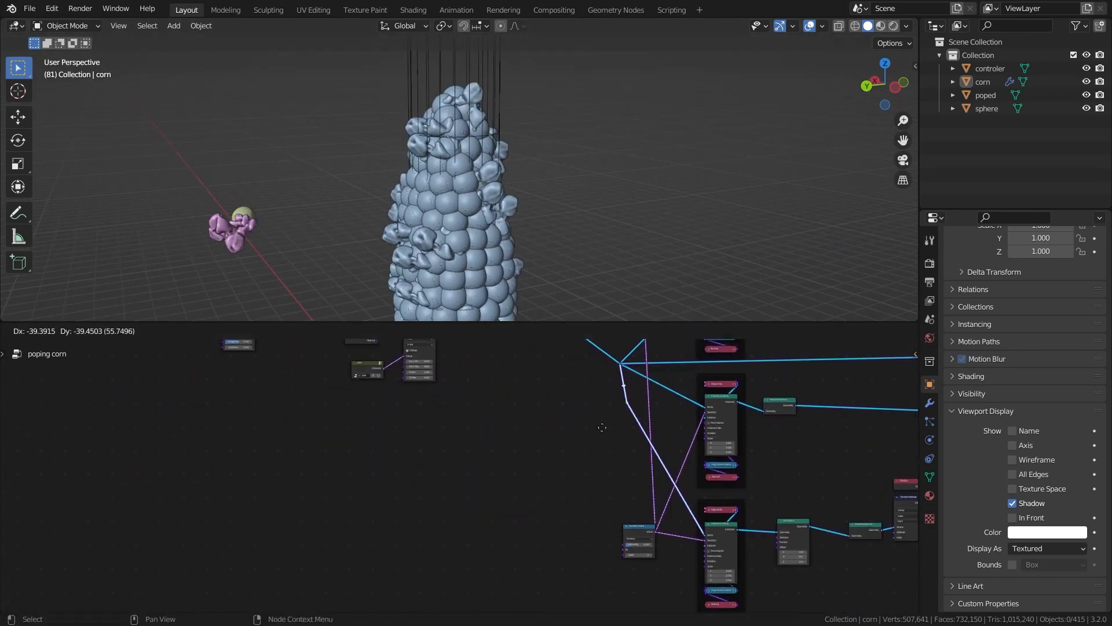
left_click(373, 539)
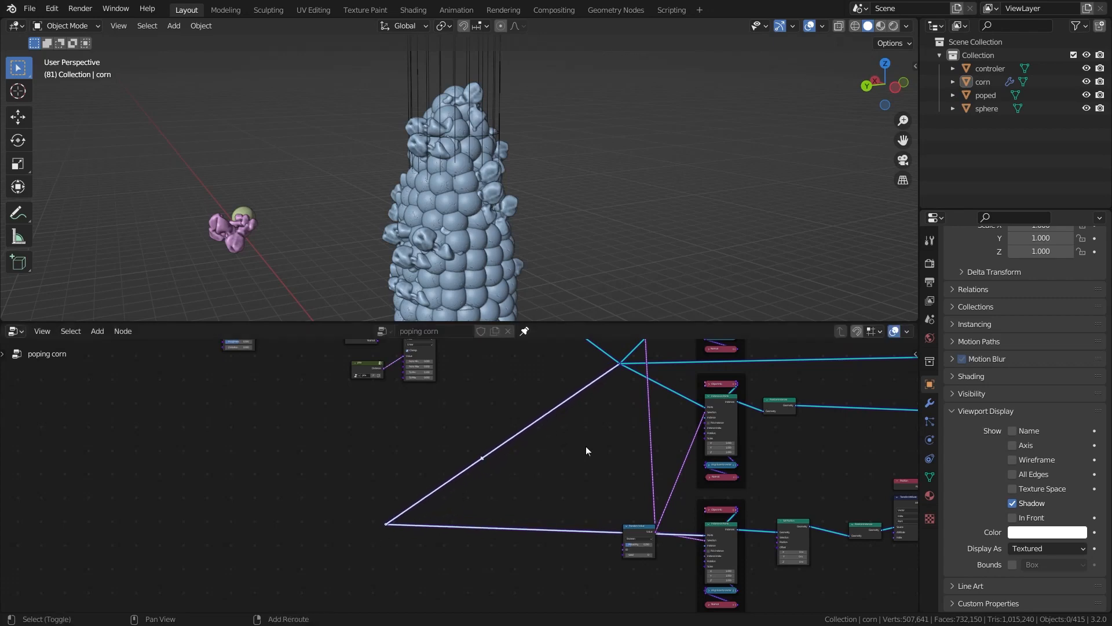
scroll(493, 394, "up", 1)
key("shift+a")
left_click(454, 351)
type("s")
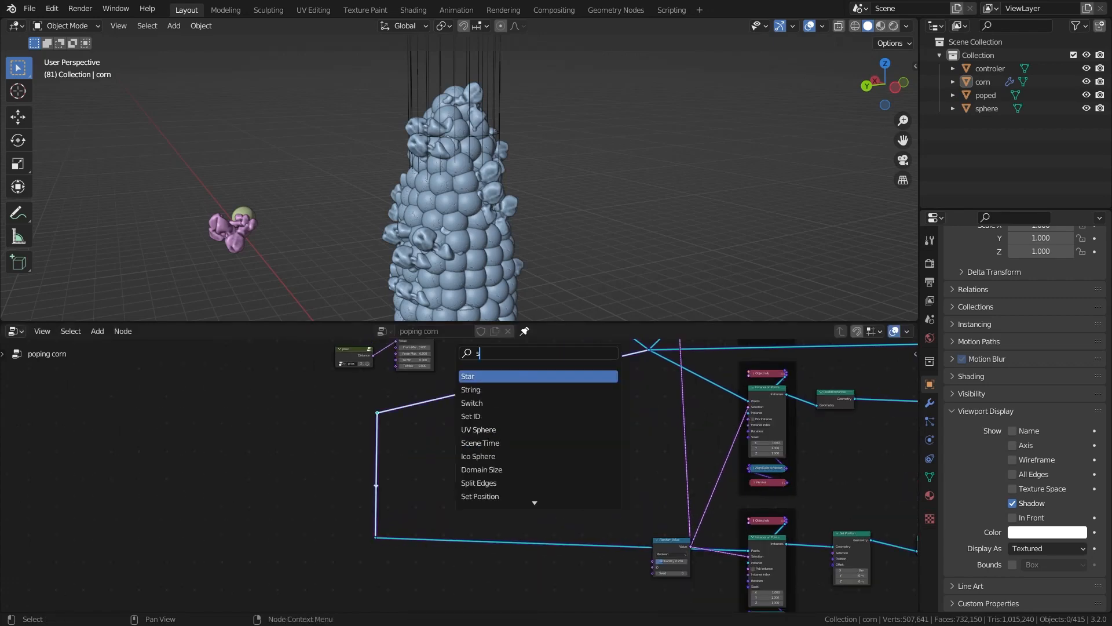
left_click(480, 389)
left_click(548, 545)
scroll(548, 544, "up", 8)
middle_click_drag(548, 545, 573, 423)
left_click_drag(649, 440, 651, 453)
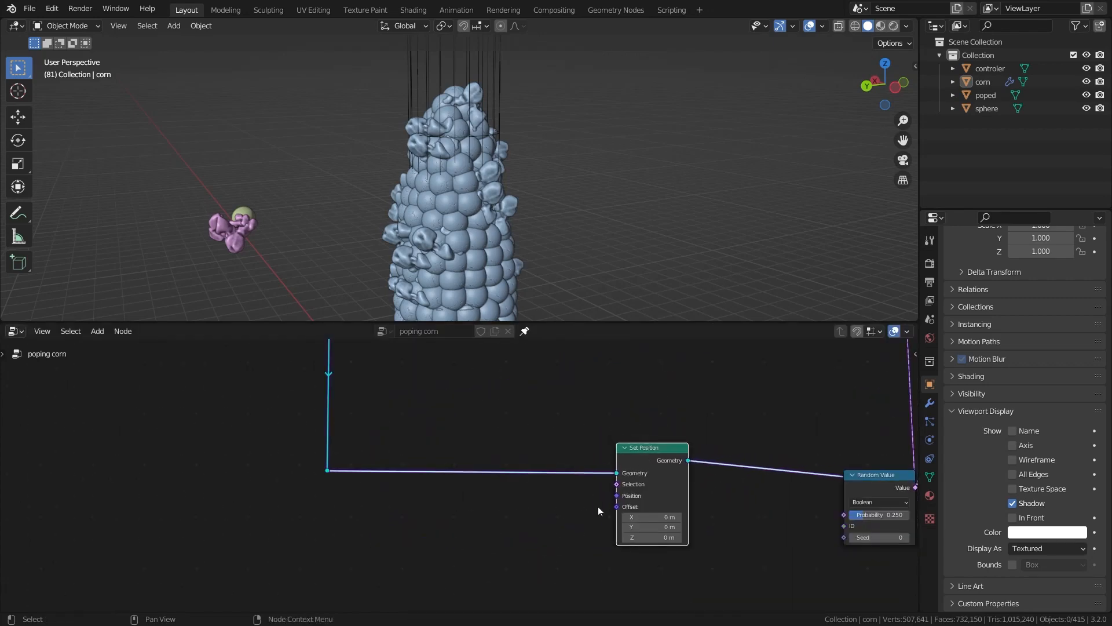
Step: Add a Vector Math node set to Scale and feed it into the new Set Position node's Offset
left_click_drag(459, 506, 459, 506)
type("vec")
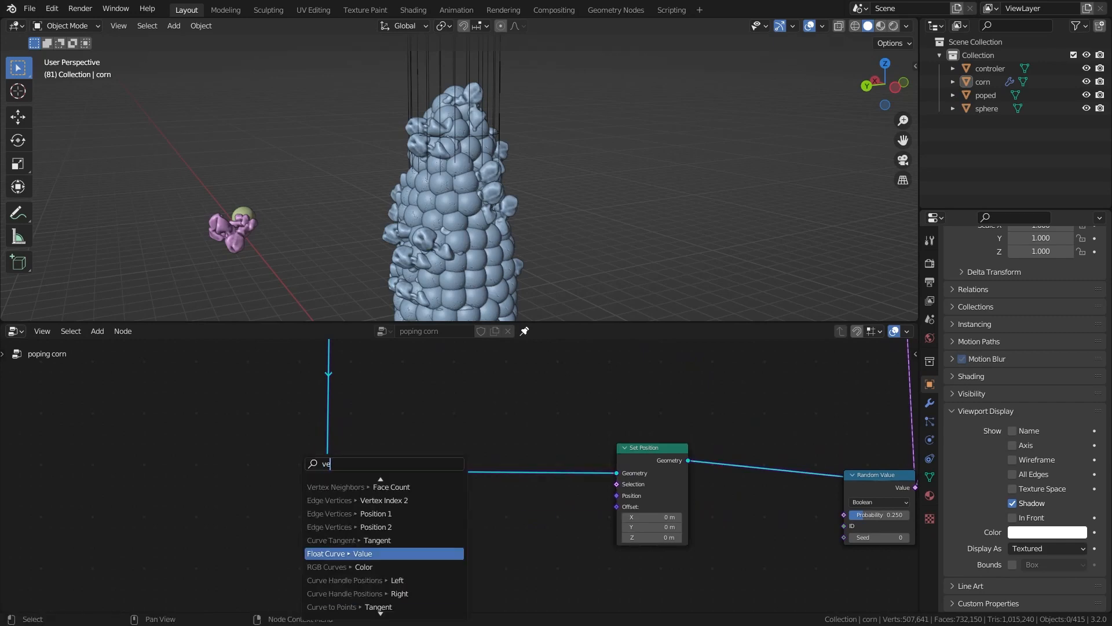
left_click(371, 501)
left_click(482, 512)
middle_click_drag(481, 513, 486, 492)
scroll(486, 491, "up", 1)
left_click(536, 524)
left_click(528, 328)
middle_click_drag(508, 544, 520, 485)
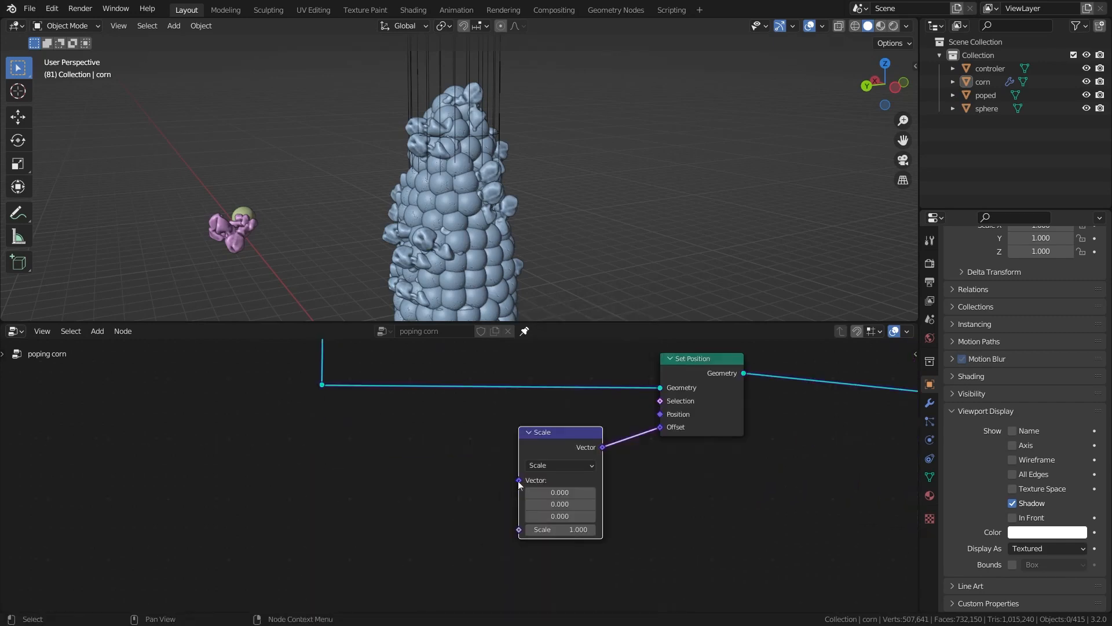
Step: Feed a Normal node into the Scale node's Vector and set its Scale to 0.4
left_click_drag(405, 450, 405, 450)
type("no")
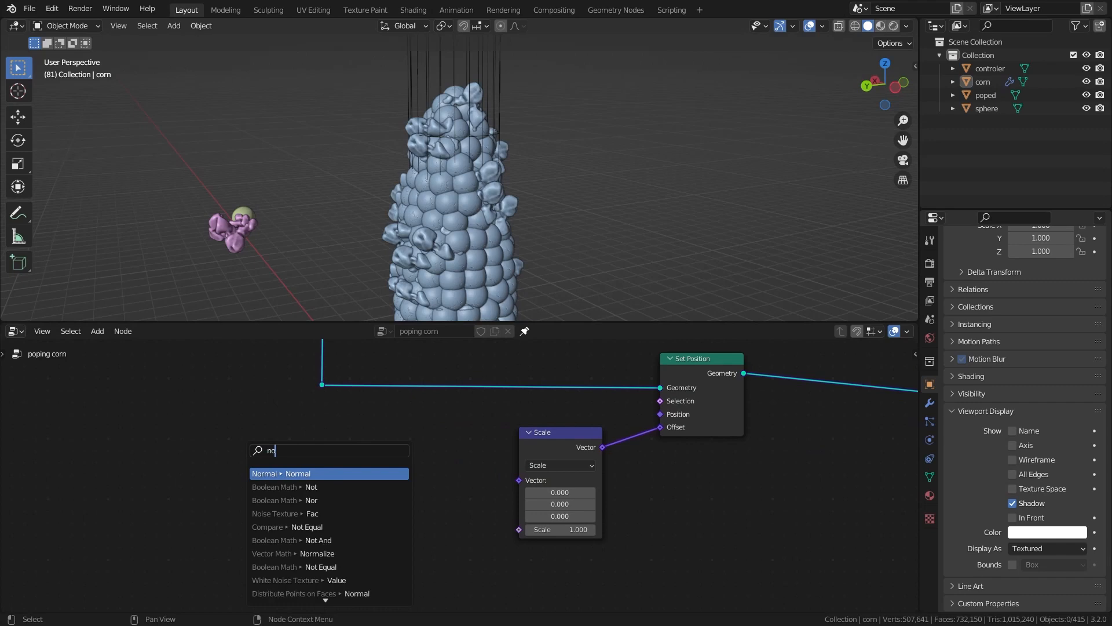
key("Return")
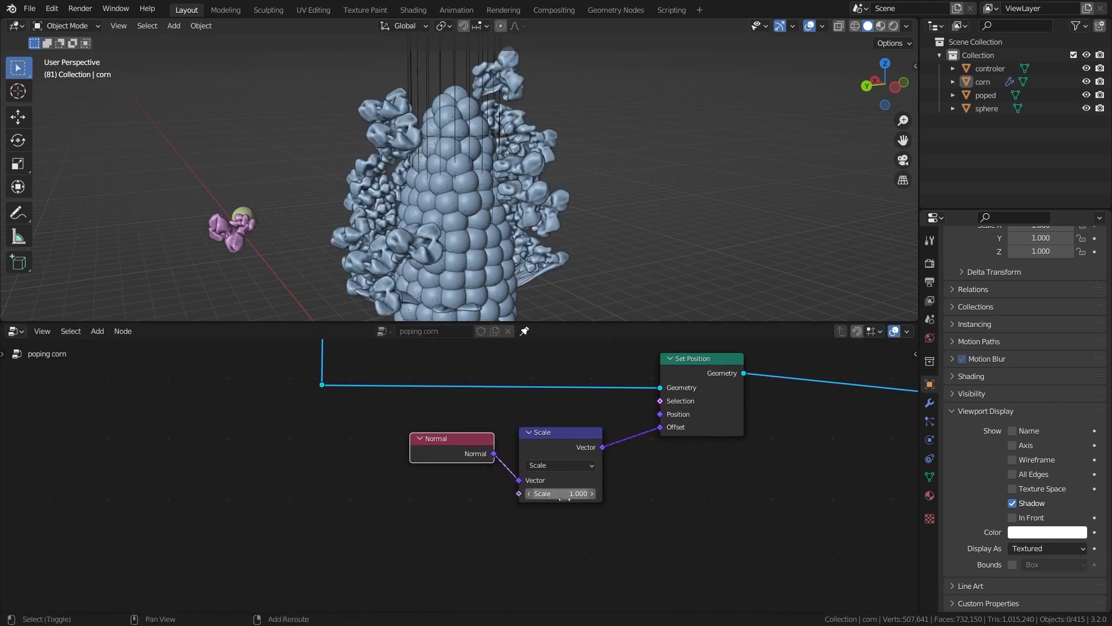
left_click_drag(571, 493, 536, 493)
Step: Test the normal offset by moving the controller down over the corn, and cancel the move
middle_click_drag(525, 141, 502, 138)
left_click(469, 100)
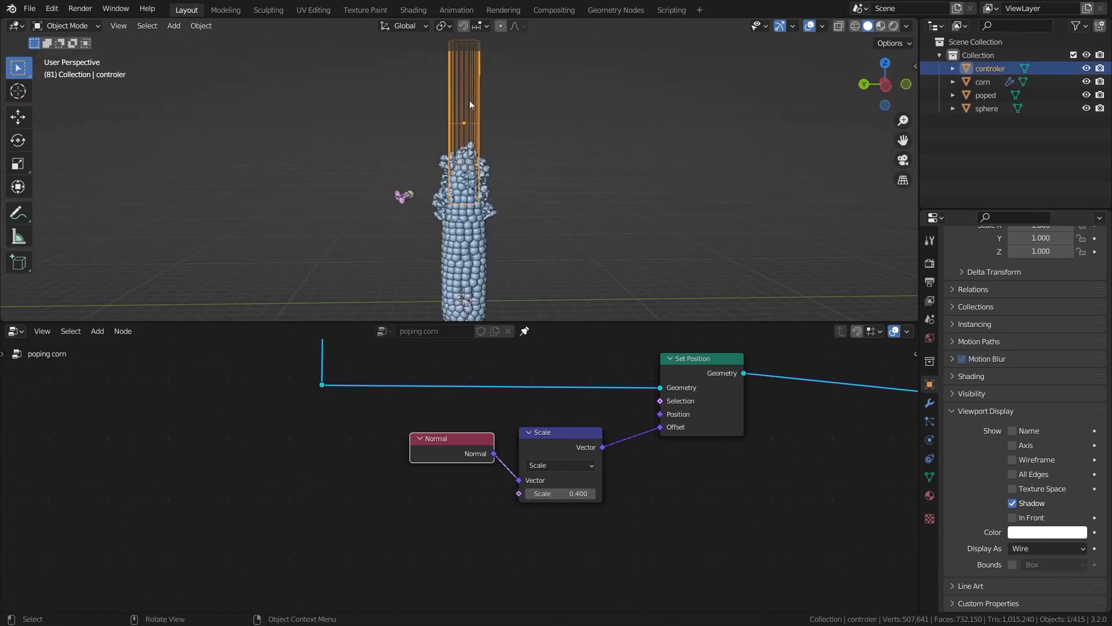
key("g")
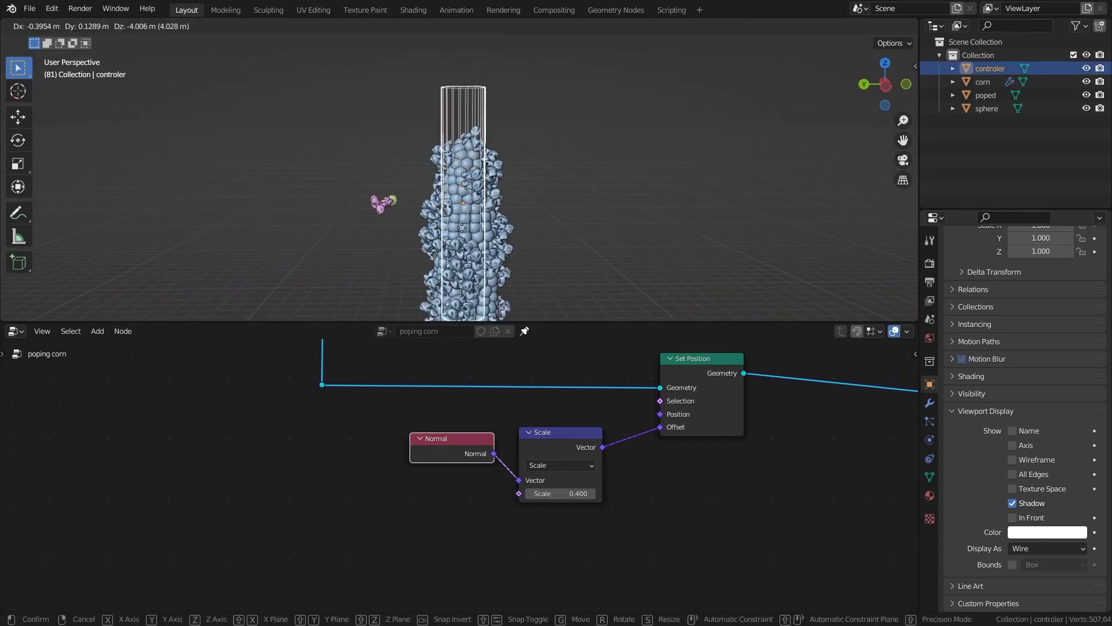
right_click(468, 205)
Step: Hide the viewport overlays and inspect the popped kernels up close together with the nodes of the lowest instancing branch
key("alt+shift+z")
middle_click_drag(284, 203, 568, 197)
scroll(512, 200, "up", 4)
middle_click_drag(491, 173, 490, 192, "shift")
scroll(490, 192, "down", 1)
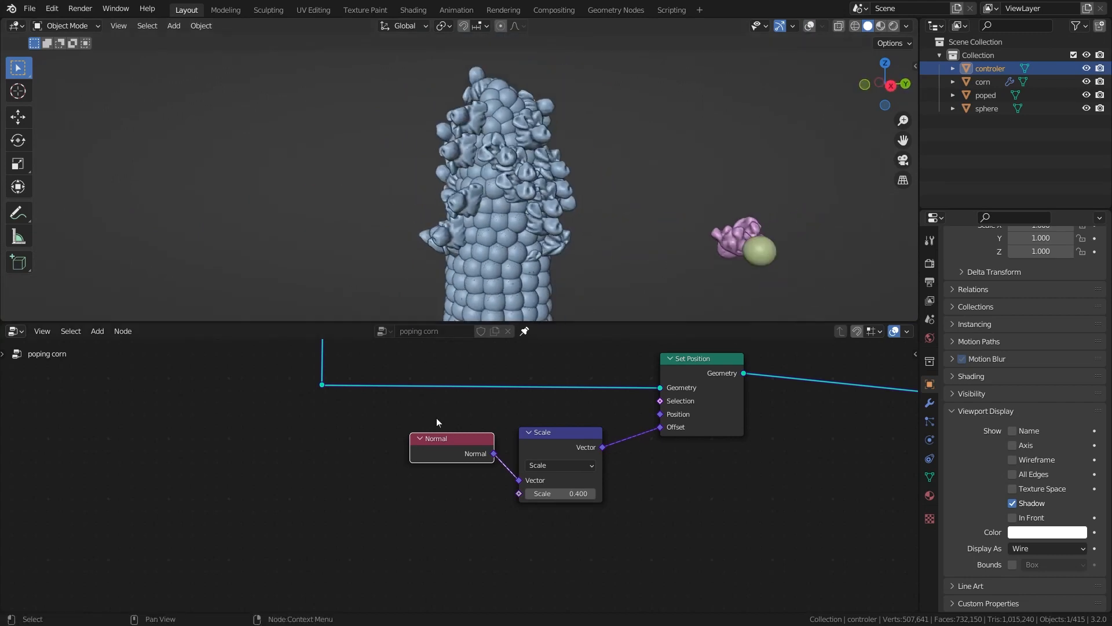
scroll(437, 418, "down", 6)
middle_click_drag(554, 394, 217, 522)
scroll(272, 433, "down", 4)
middle_click_drag(272, 434, 315, 347)
scroll(373, 387, "up", 3)
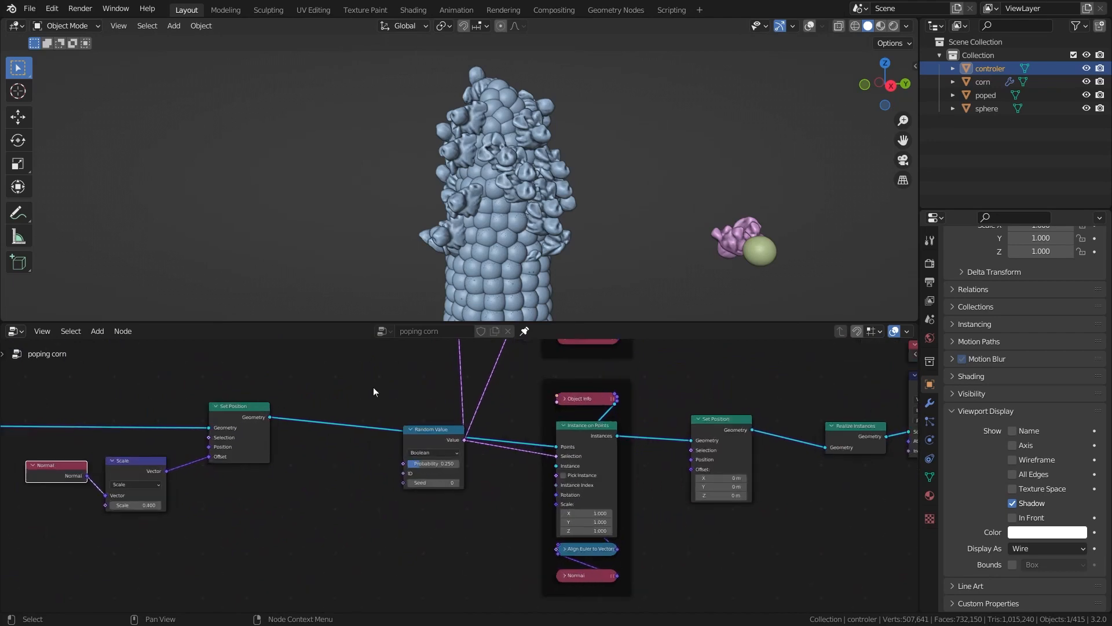
scroll(563, 188, "up", 4)
middle_click_drag(444, 134, 419, 200)
scroll(419, 200, "up", 2)
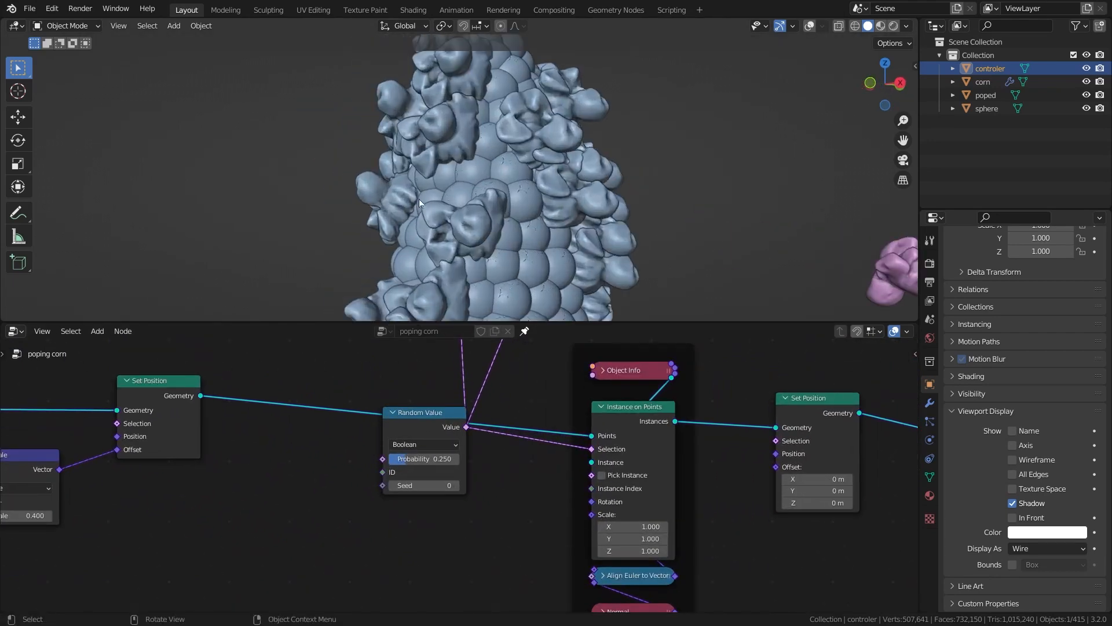
scroll(390, 421, "up", 2)
Step: Try a Probability of 0.581 on the Random Value node driving the popping selection, and restore it to 0.25
middle_click_drag(391, 422, 480, 520)
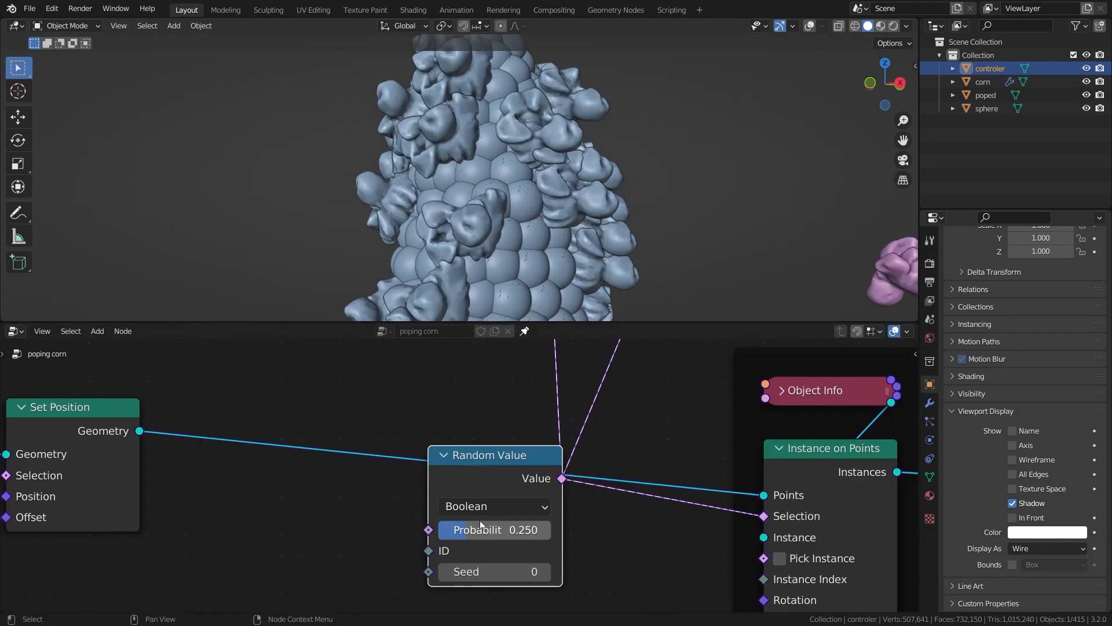
scroll(480, 520, "up", 2)
scroll(448, 509, "down", 1)
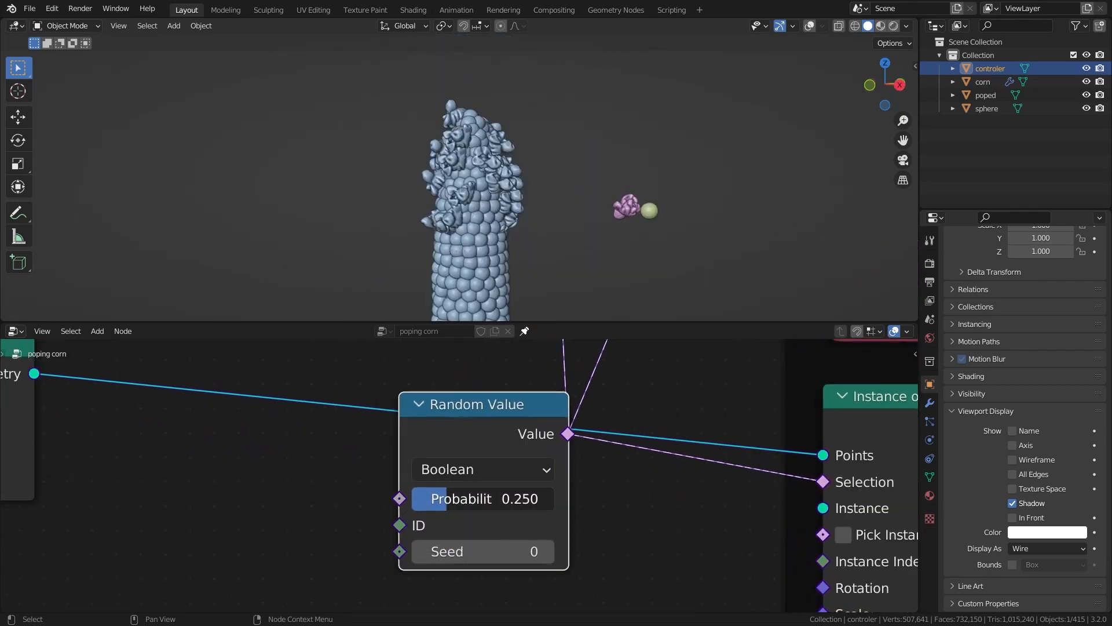
left_click_drag(500, 504, 524, 505)
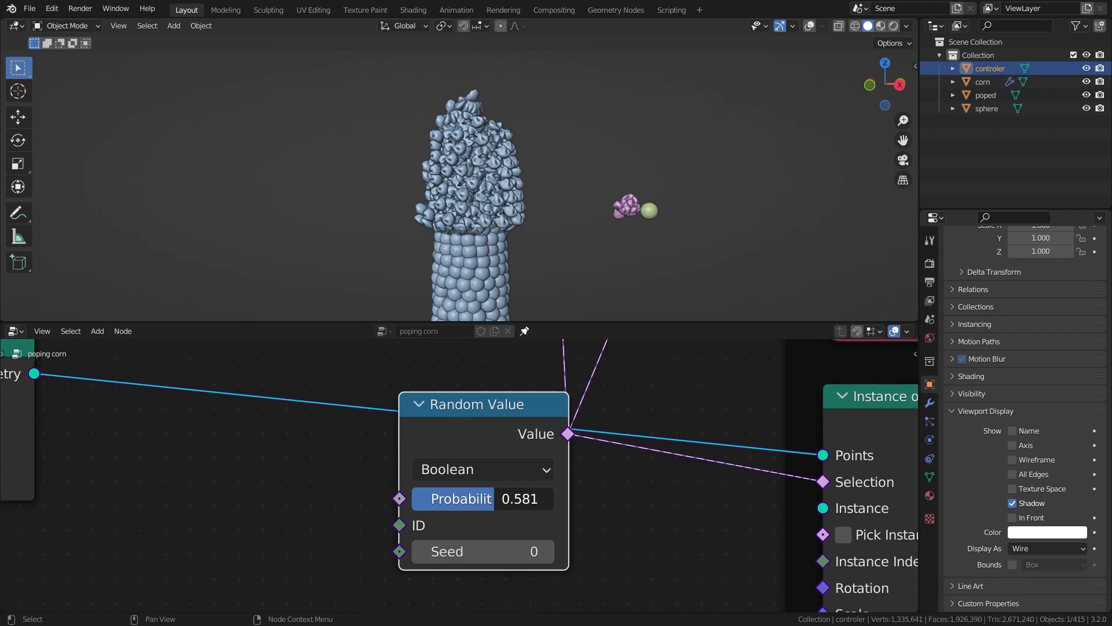
left_click_drag(544, 504, 495, 499)
scroll(388, 453, "down", 5)
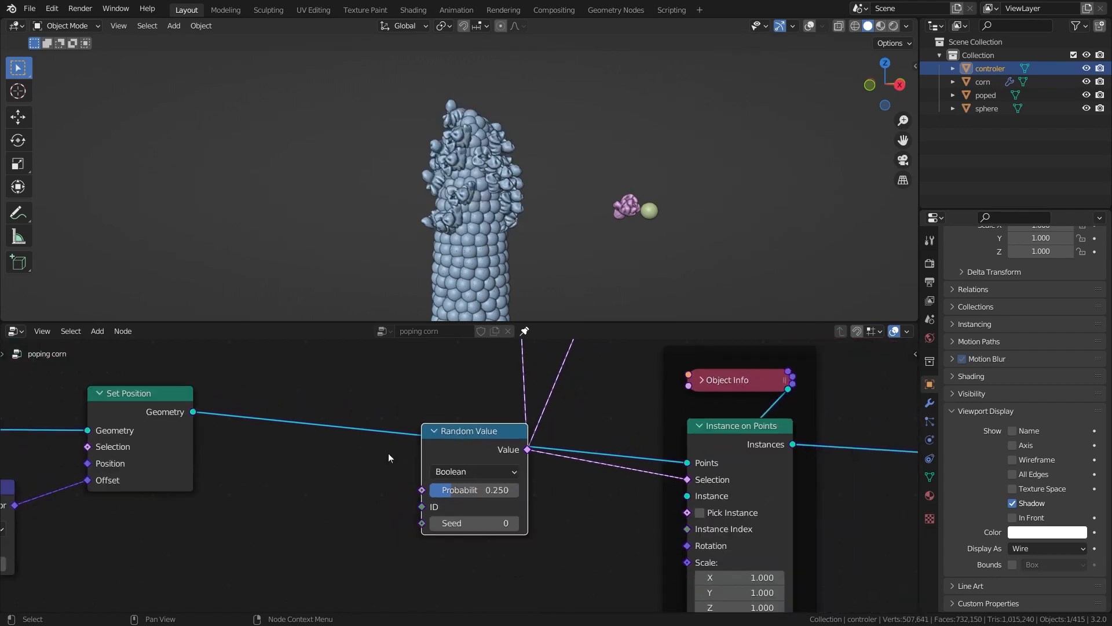
Step: Play the animation and inspect the moving popped kernels around the controller
middle_click_drag(416, 176, 611, 222)
middle_click_drag(611, 221, 521, 223)
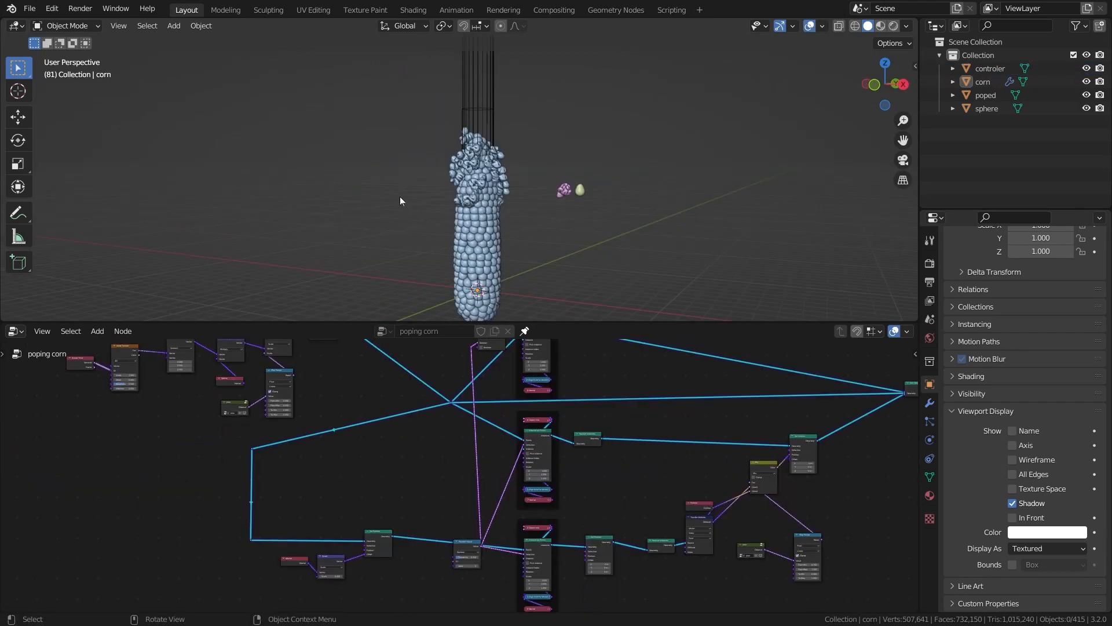
scroll(399, 196, "up", 3)
key("space")
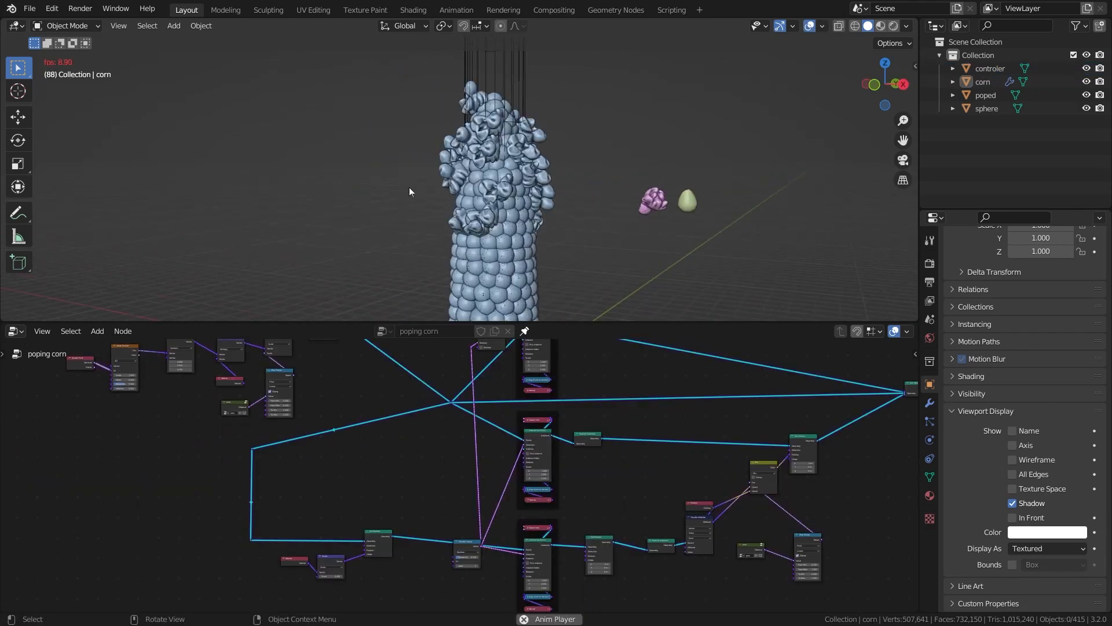
scroll(410, 191, "up", 2)
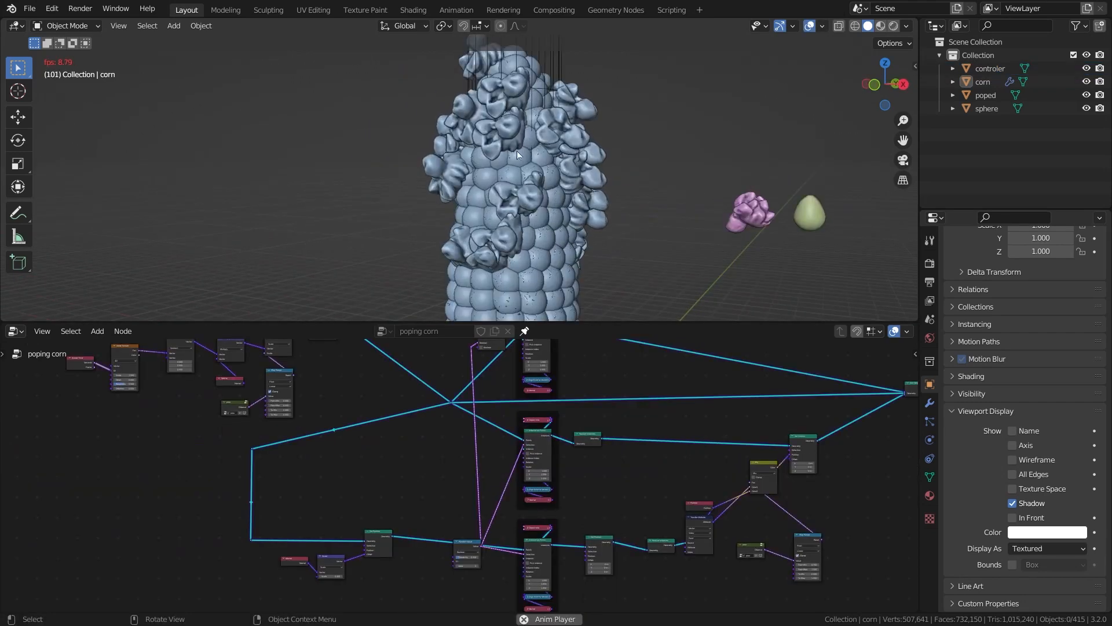
middle_click_drag(517, 151, 458, 273)
scroll(391, 439, "down", 3)
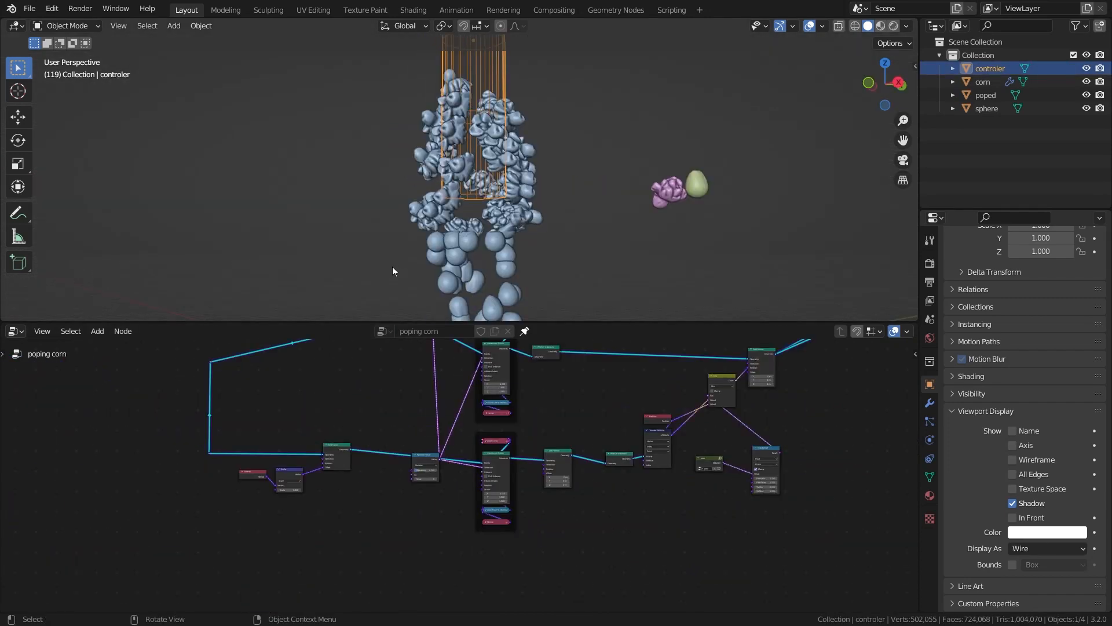
Step: Examine the popped and unpopped corn around the controler cylinder from several angles and distances
middle_click_drag(391, 268, 421, 256)
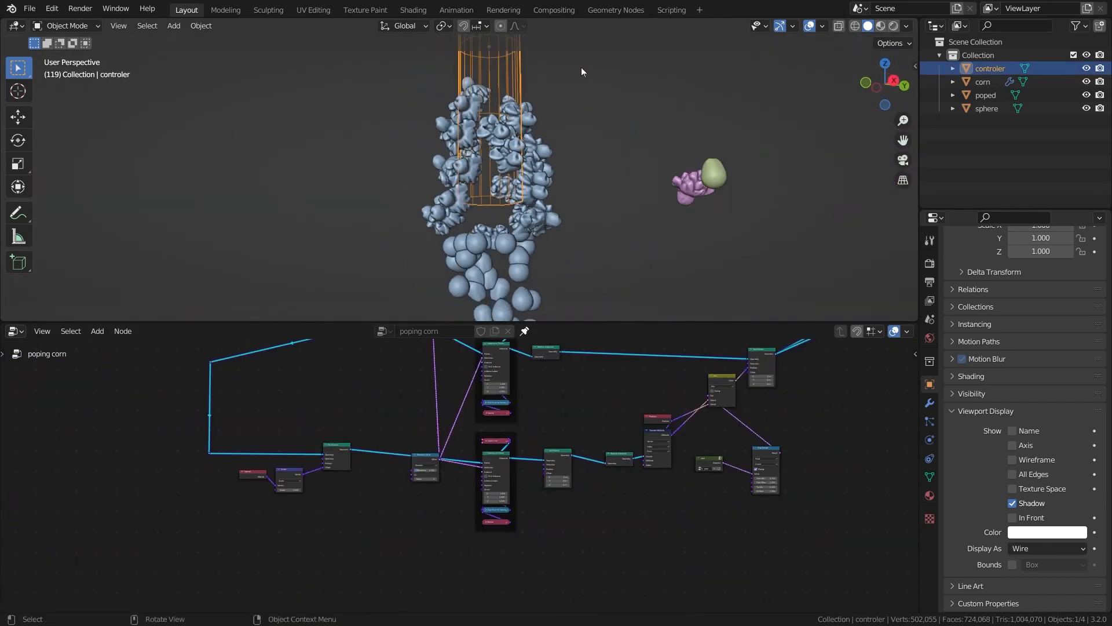
scroll(421, 187, "up", 5)
middle_click_drag(421, 188, 486, 234)
scroll(406, 214, "down", 5)
scroll(485, 207, "up", 5)
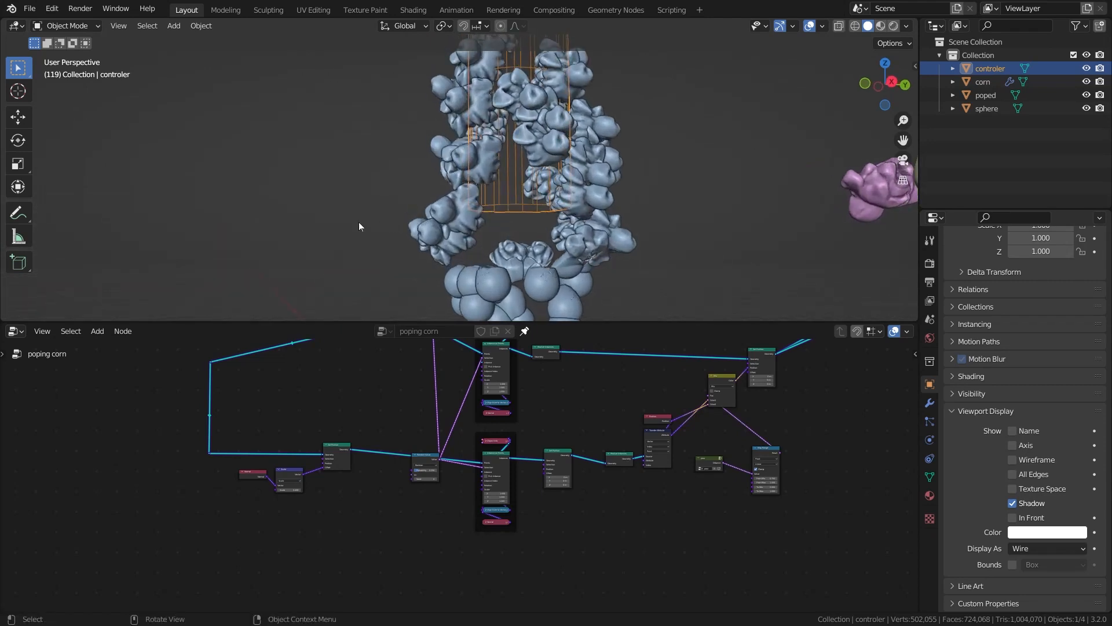
scroll(362, 225, "down", 5)
middle_click_drag(376, 223, 407, 245)
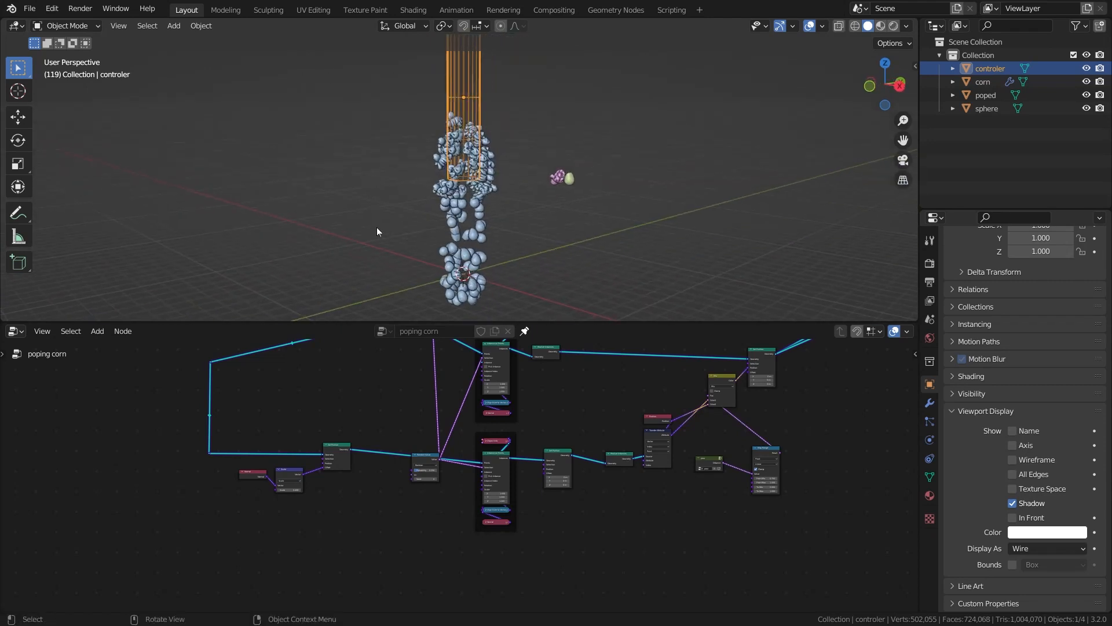
scroll(377, 229, "up", 5)
scroll(455, 458, "up", 4)
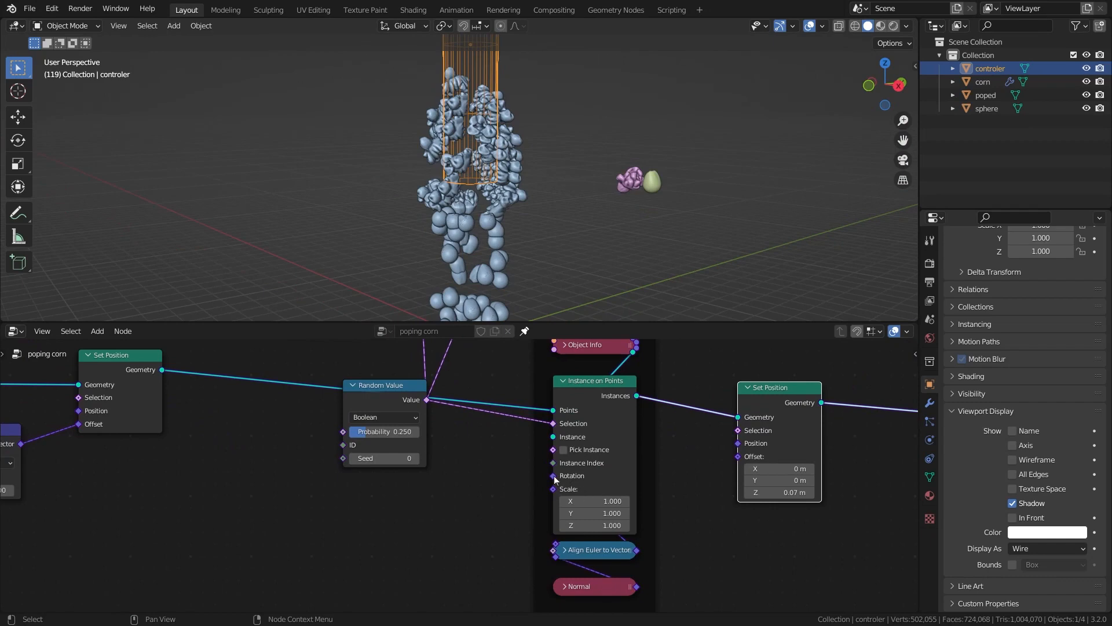
Step: Expand the collapsed Align Euler to Vector and Normal nodes and move them left of the lower Instance on Points node
middle_click_drag(569, 558, 569, 496)
scroll(569, 496, "up", 1)
left_click(565, 525)
left_click(563, 485)
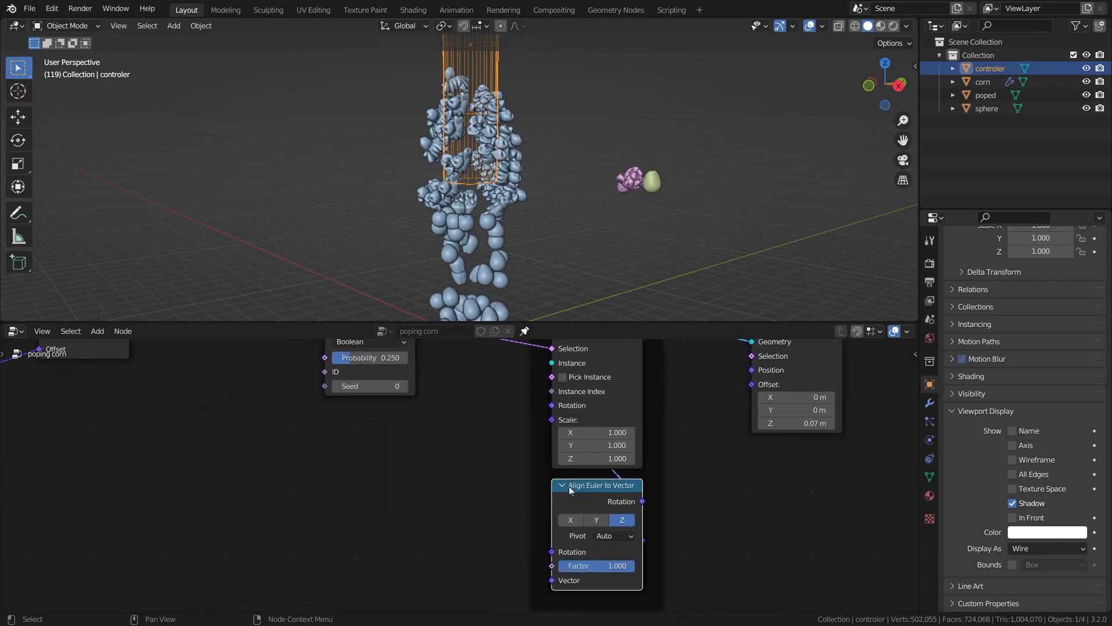
scroll(569, 489, "down", 2)
left_click_drag(446, 479, 369, 454)
left_click_drag(412, 537, 371, 533)
Step: Insert a vector math Add node between the Align Euler to Vector output and the lower Instance on Points rotation
key("shift+a")
left_click(455, 351)
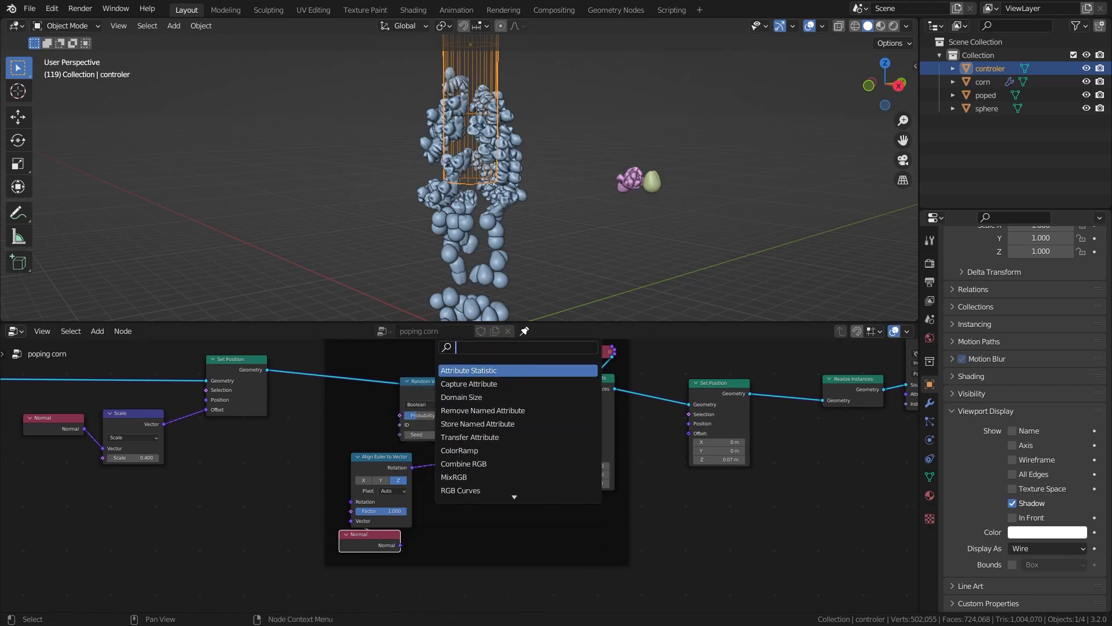
scroll(600, 495, "up", 4)
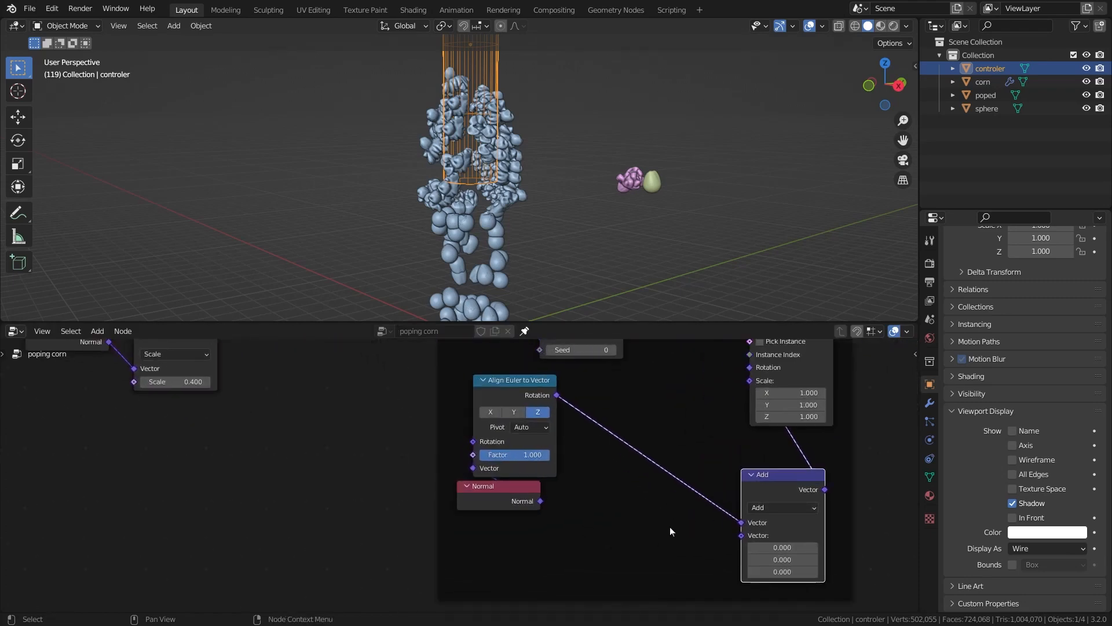
scroll(670, 527, "down", 7)
middle_click_drag(548, 376, 578, 418)
scroll(578, 418, "up", 3)
left_click_drag(600, 387, 630, 368)
Step: Add a Math node below the Normal node and set its operation to Multiply
scroll(569, 515, "down", 6)
scroll(569, 516, "up", 2)
scroll(571, 459, "down", 1)
key("shift+a")
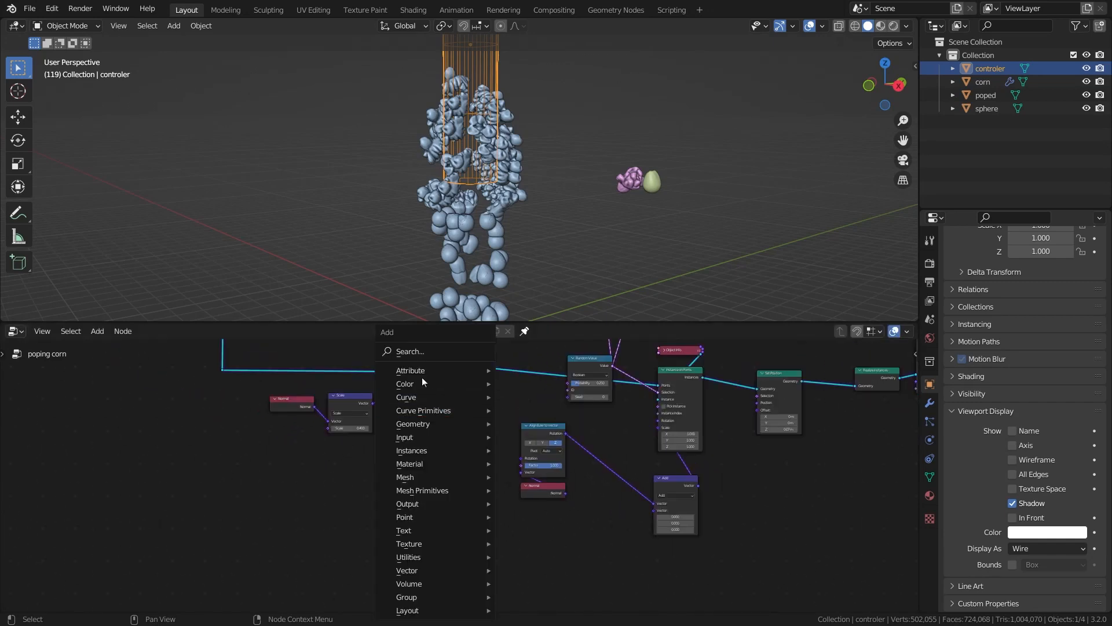
left_click(408, 350)
key("Return")
left_click(525, 523)
scroll(525, 523, "up", 4)
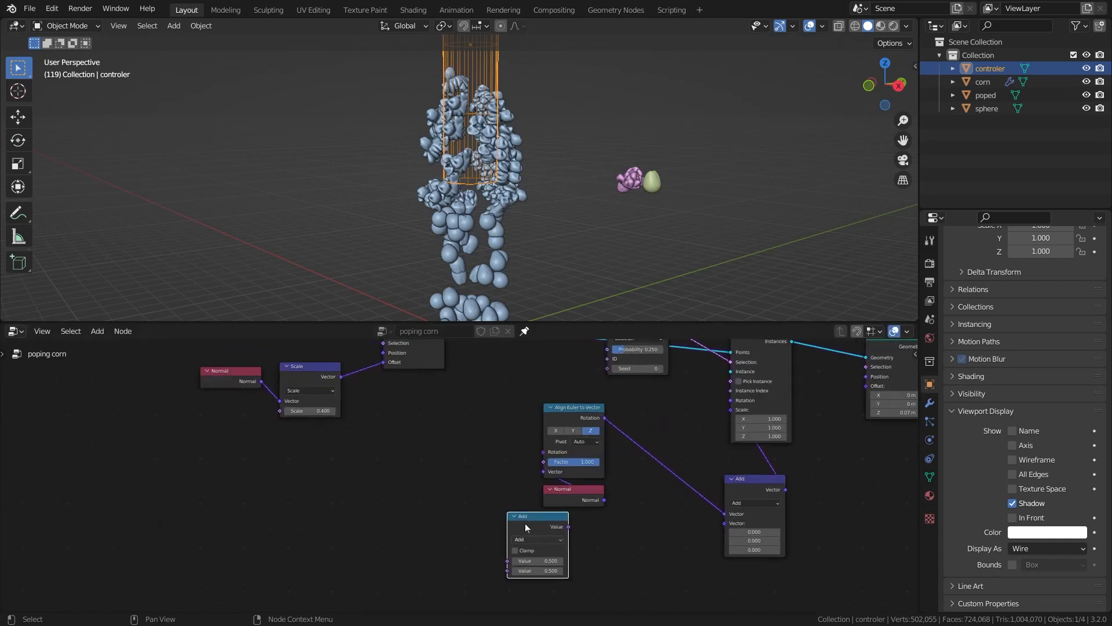
middle_click_drag(525, 523, 509, 503)
scroll(519, 519, "up", 3)
left_click(531, 531)
key("m")
left_click_drag(531, 532, 567, 544)
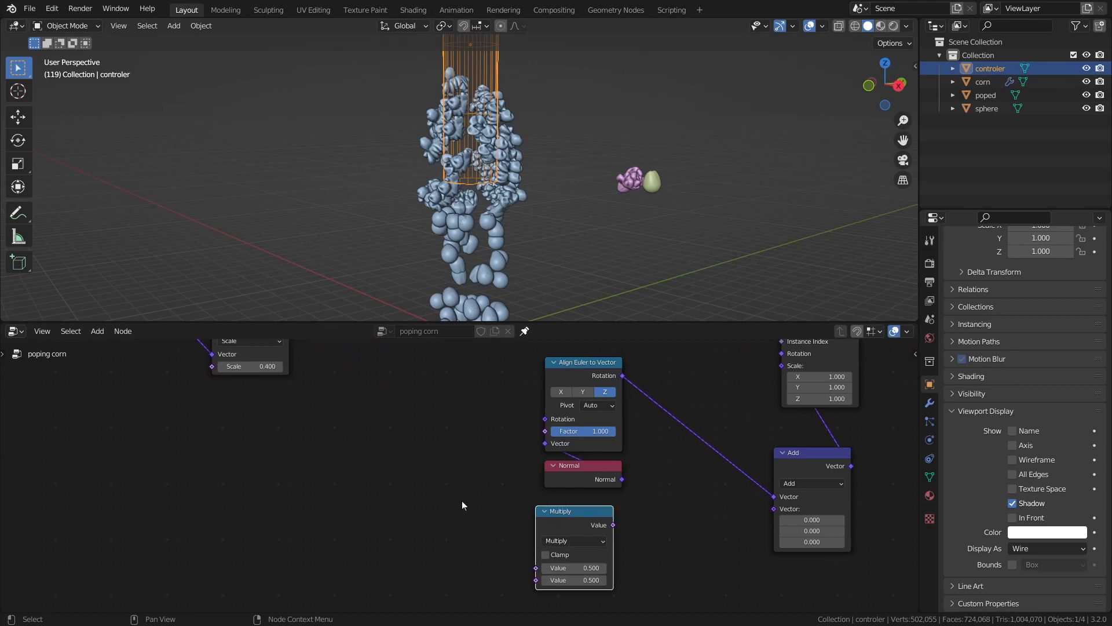
Step: Add a float Random Value node, feed it into the Multiply node, and link the product to the Add node's second vector
key("shift+a")
left_click(384, 354)
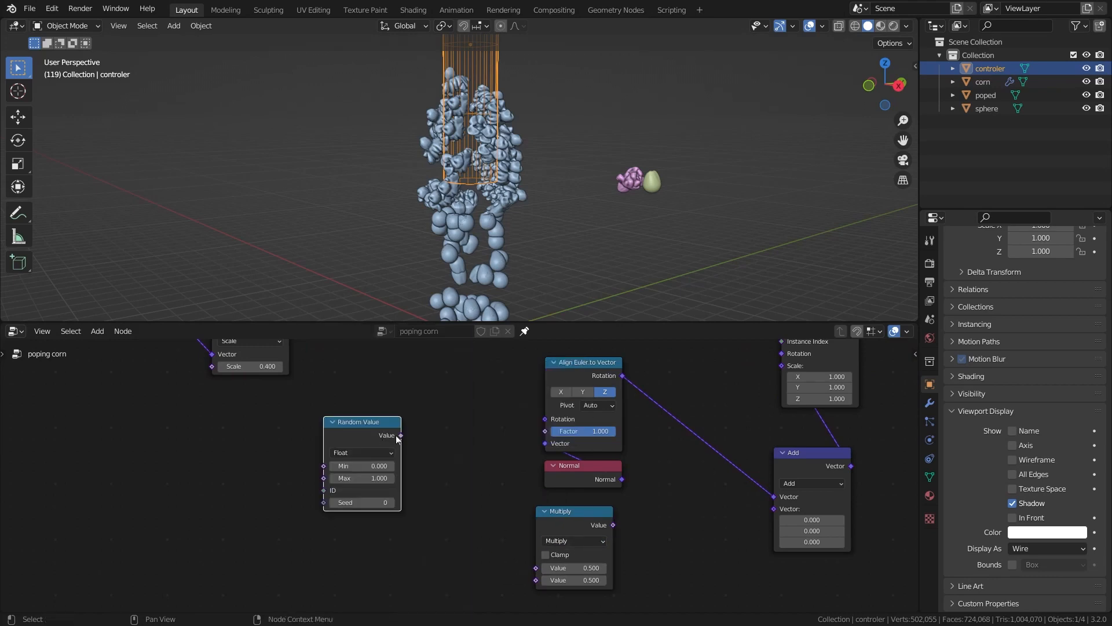
left_click_drag(401, 435, 531, 565)
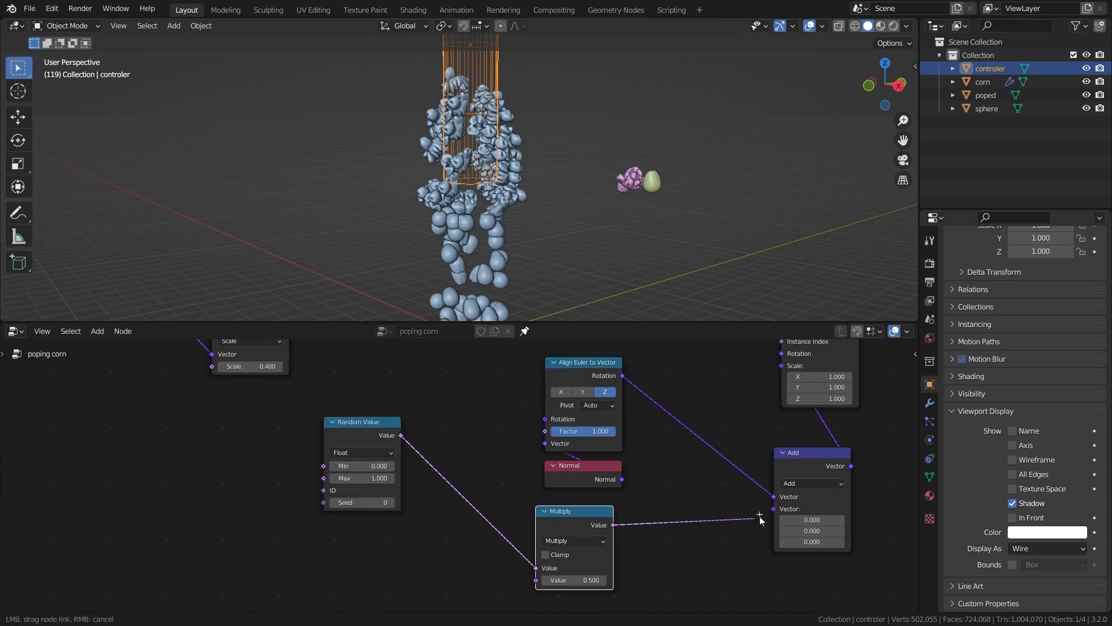
left_click_drag(776, 510, 774, 508)
Step: Set the new float Random Value node's minimum to 0.5 and maximum to 3
middle_click_drag(363, 466, 400, 437)
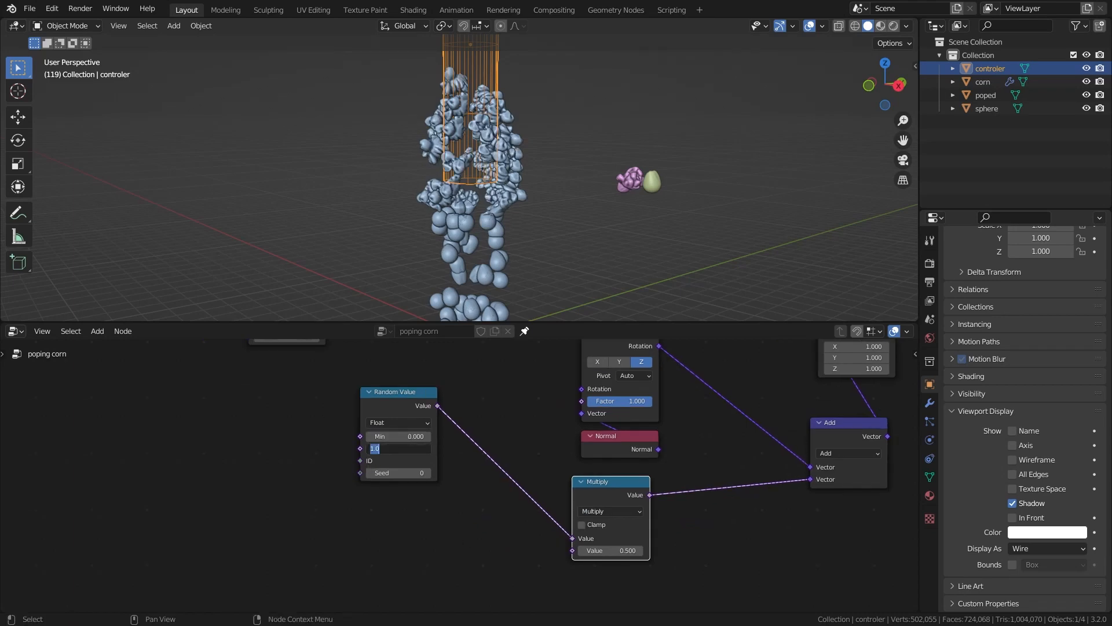
key("Return")
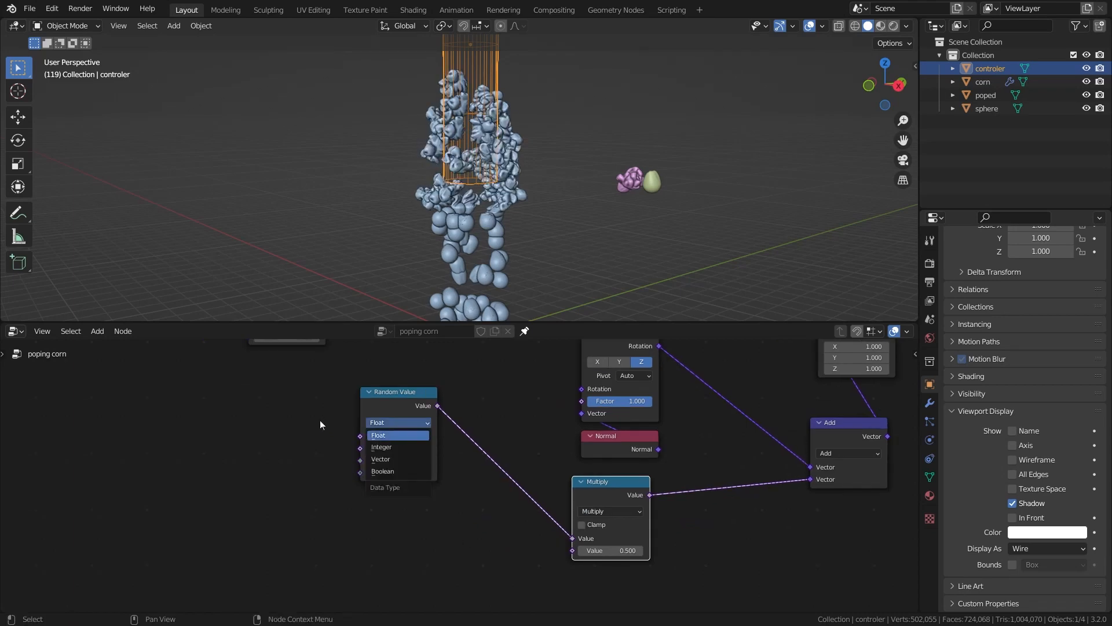
left_click(398, 437)
type("0.5")
key("Return")
Step: Add another Math node feeding the Multiply node's second value and set its operation to Multiply
left_click_drag(360, 435, 186, 464)
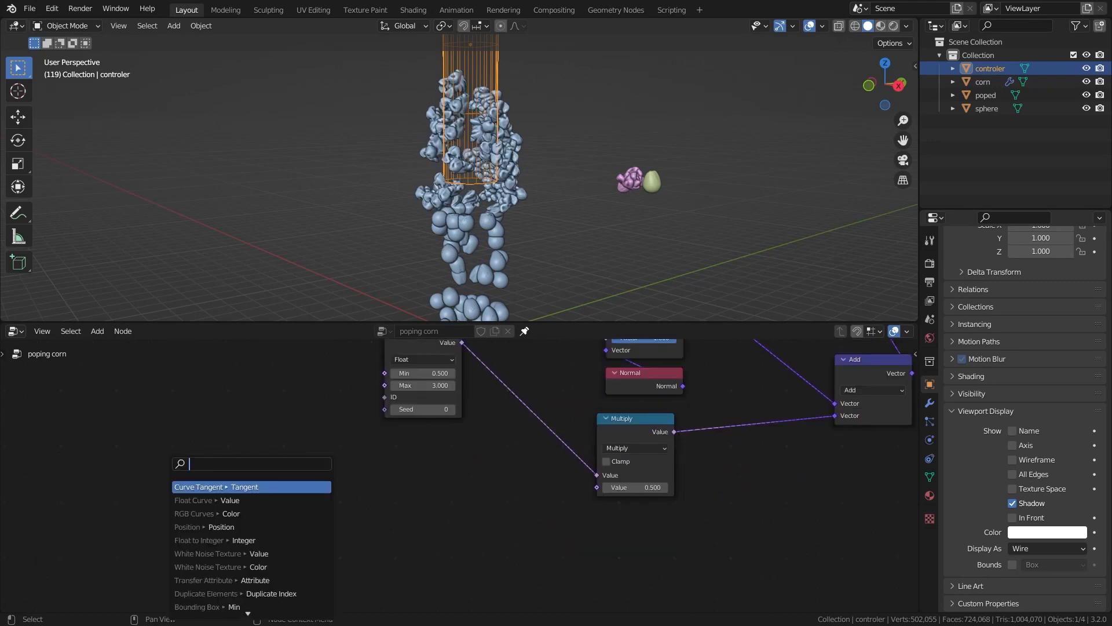
type("mat")
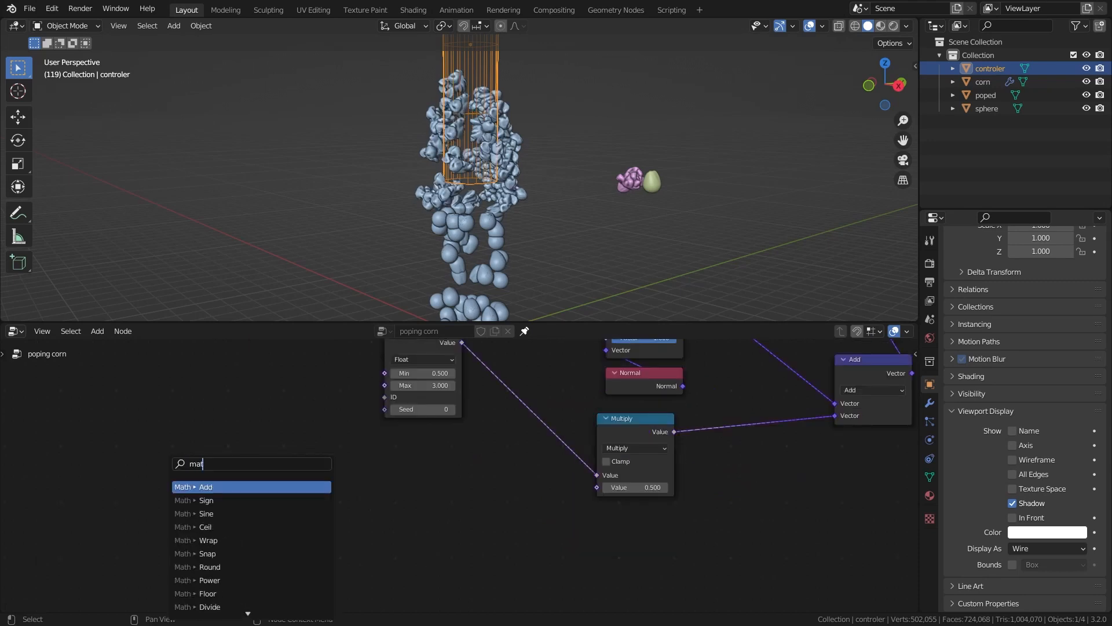
left_click(268, 487)
left_click(426, 490)
left_click(427, 491)
key("m")
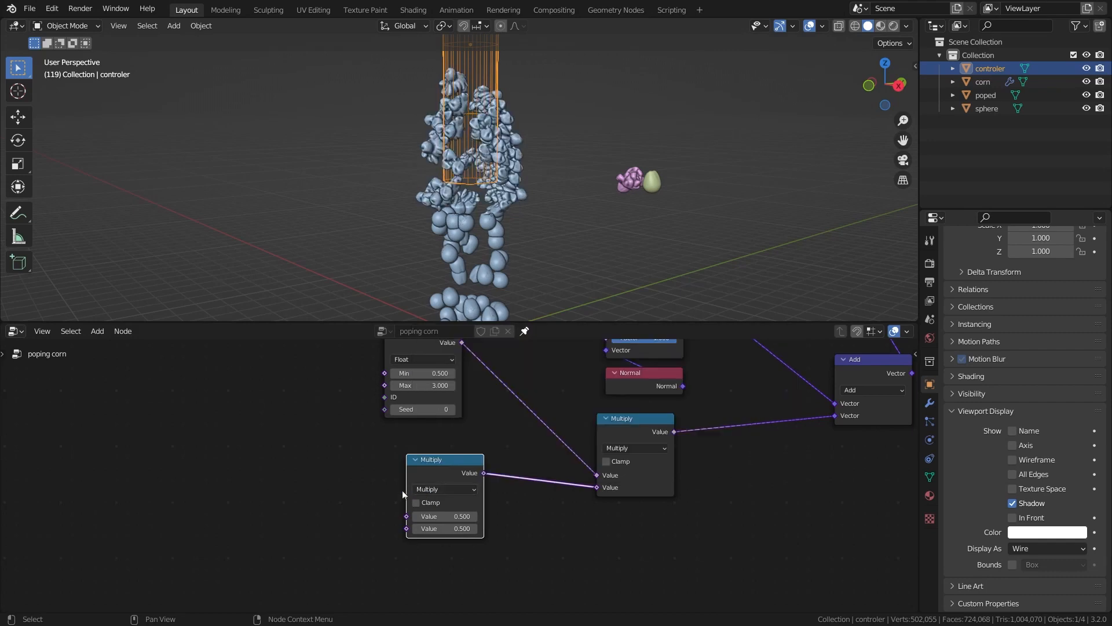
Step: Add a Map Range node to the left of the new Multiply node
key("Home")
key("shift+a")
left_click(380, 352)
type("m")
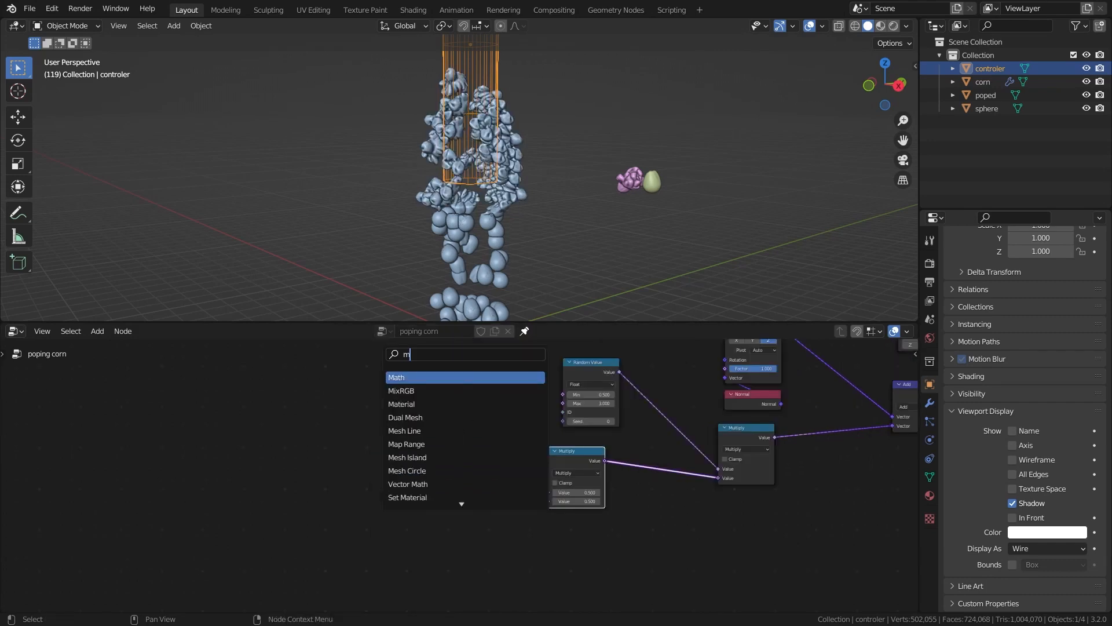
left_click(406, 404)
left_click(408, 419)
middle_click_drag(408, 419, 409, 394)
scroll(408, 394, "up", 1)
Step: Duplicate the Map Range node below itself and link both results to the two inputs of the new Multiply node
key("shift+d")
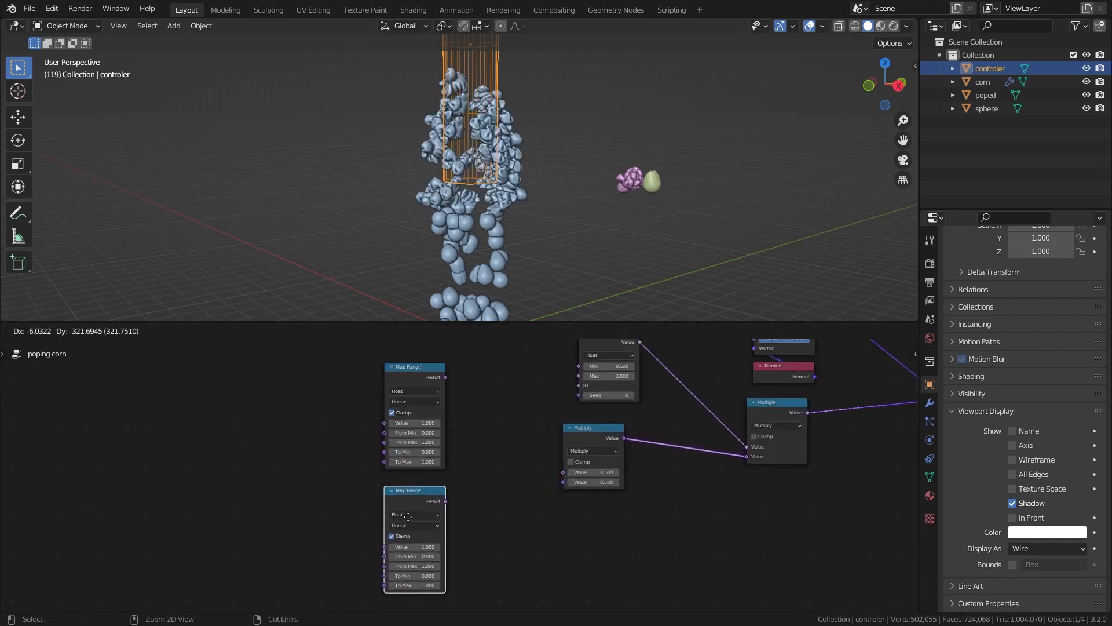
left_click(408, 509)
left_click(449, 379)
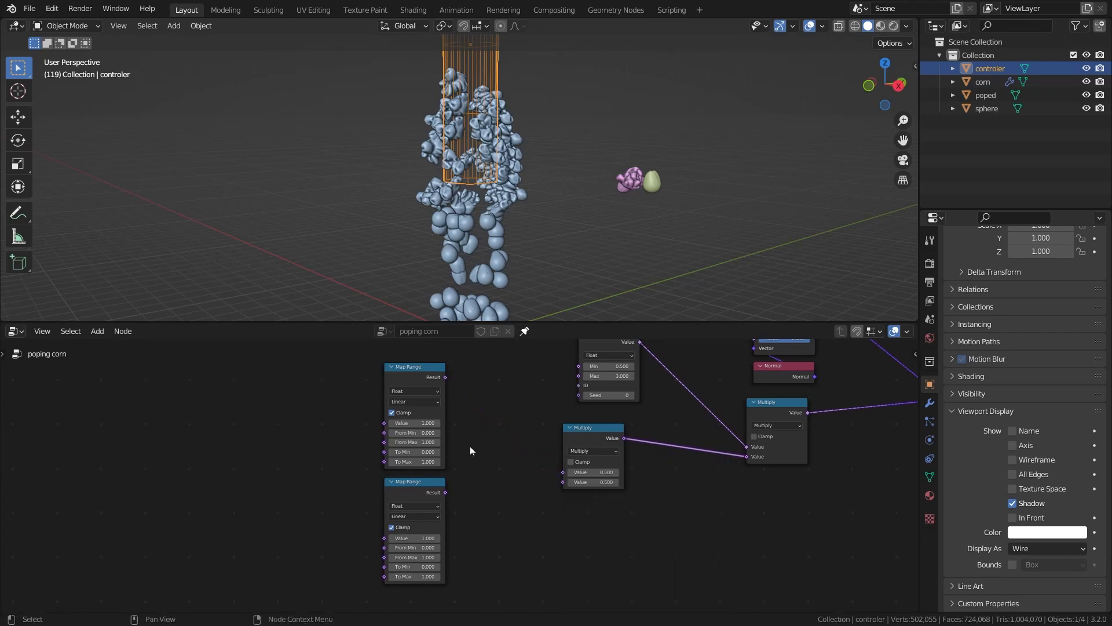
left_click_drag(445, 493, 563, 480)
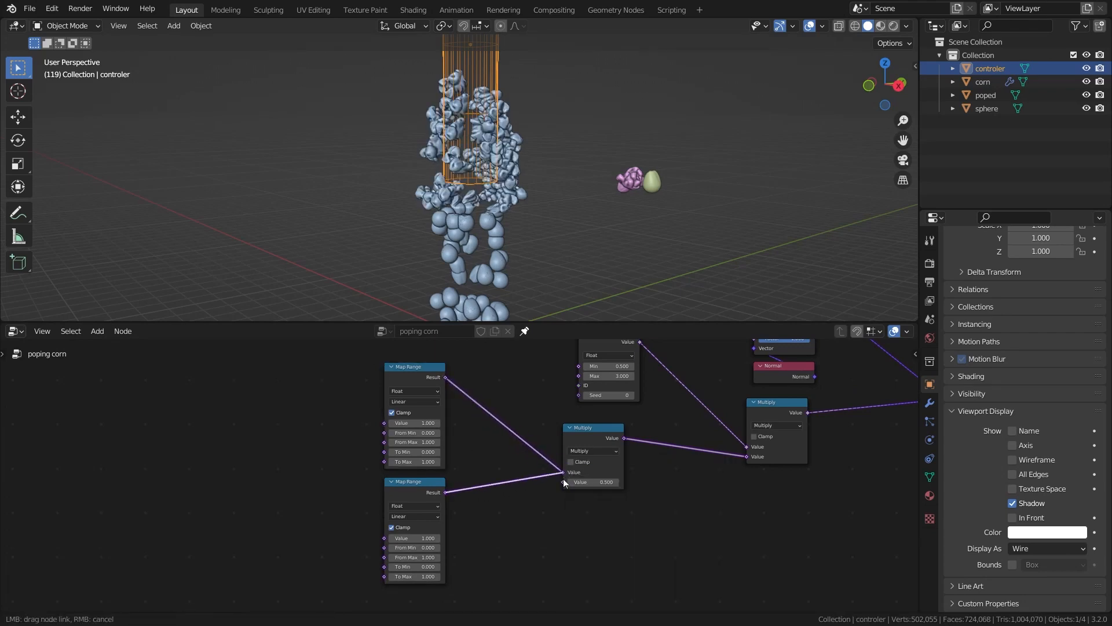
Step: Place a copy of the prox group left of the Map Range nodes and link its Distance to both Value inputs
scroll(564, 480, "down", 5)
middle_click_drag(564, 474, 741, 369)
scroll(536, 364, "down", 2)
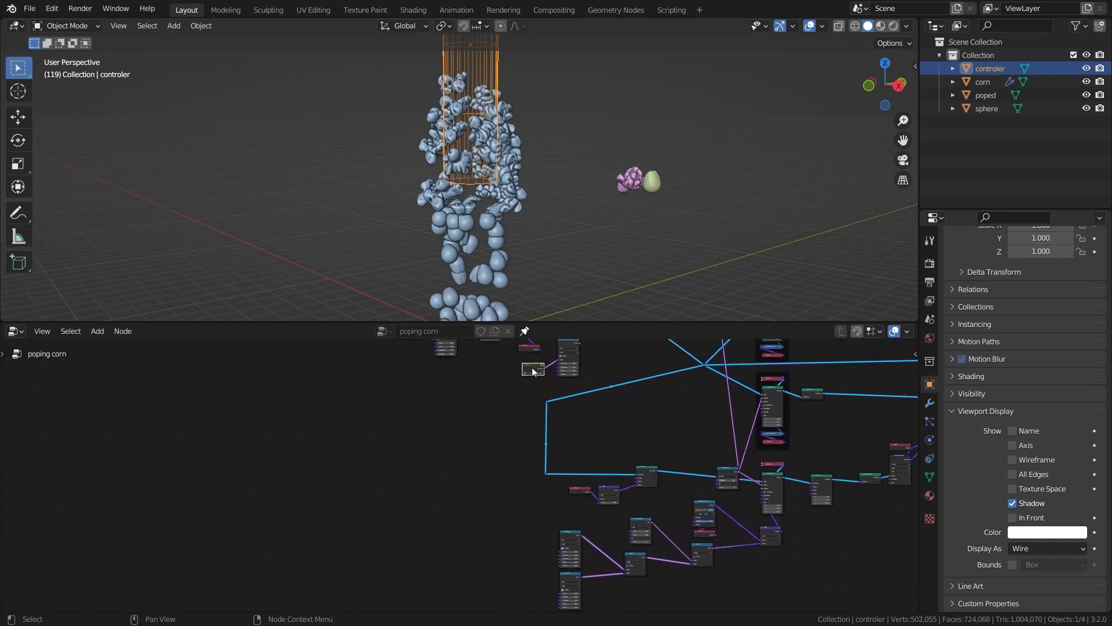
left_click_drag(534, 371, 418, 610)
scroll(457, 577, "up", 4)
middle_click_drag(567, 541, 404, 476)
scroll(426, 485, "up", 1)
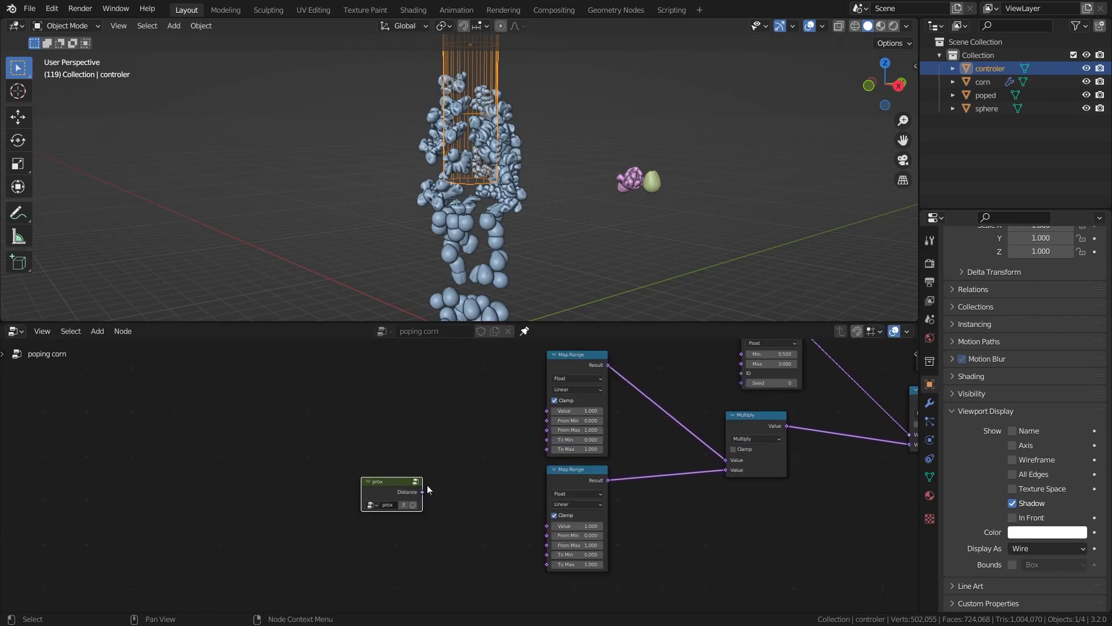
left_click_drag(427, 491, 547, 412)
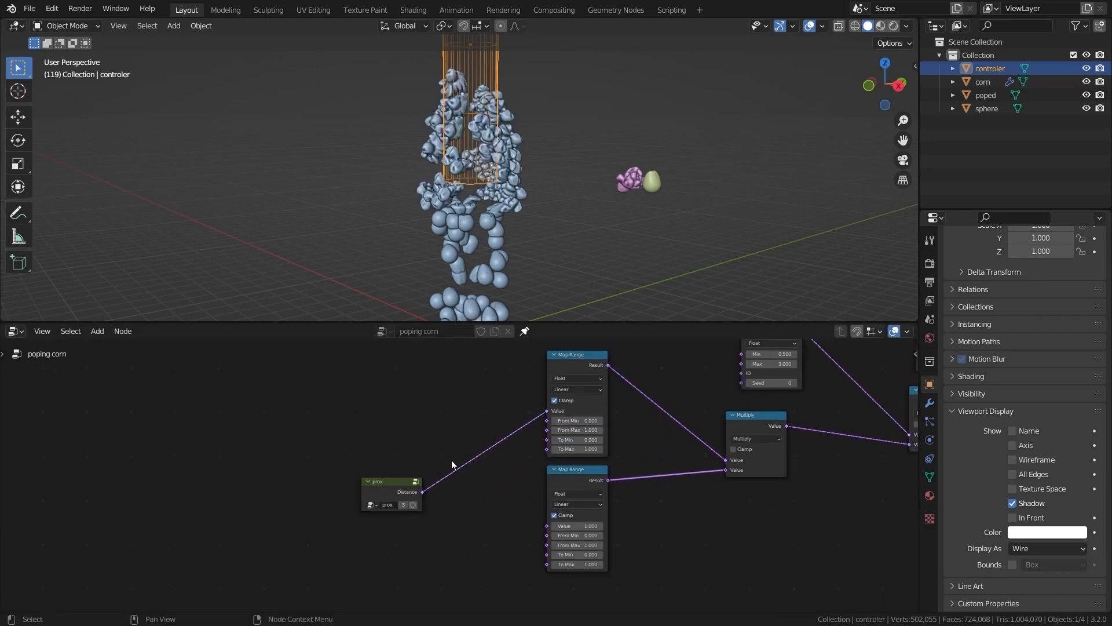
left_click_drag(423, 492, 551, 524)
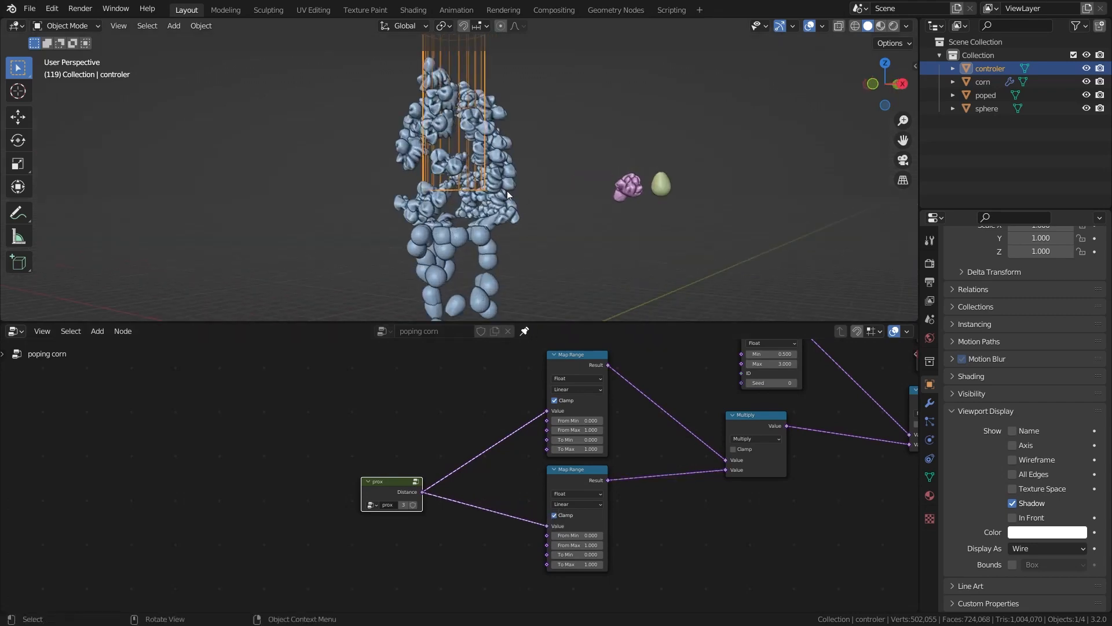
Step: In front view, draw annotation loops around the upper popcorn, the band at the controler's lower end, and the unpopped corn
left_click(877, 84)
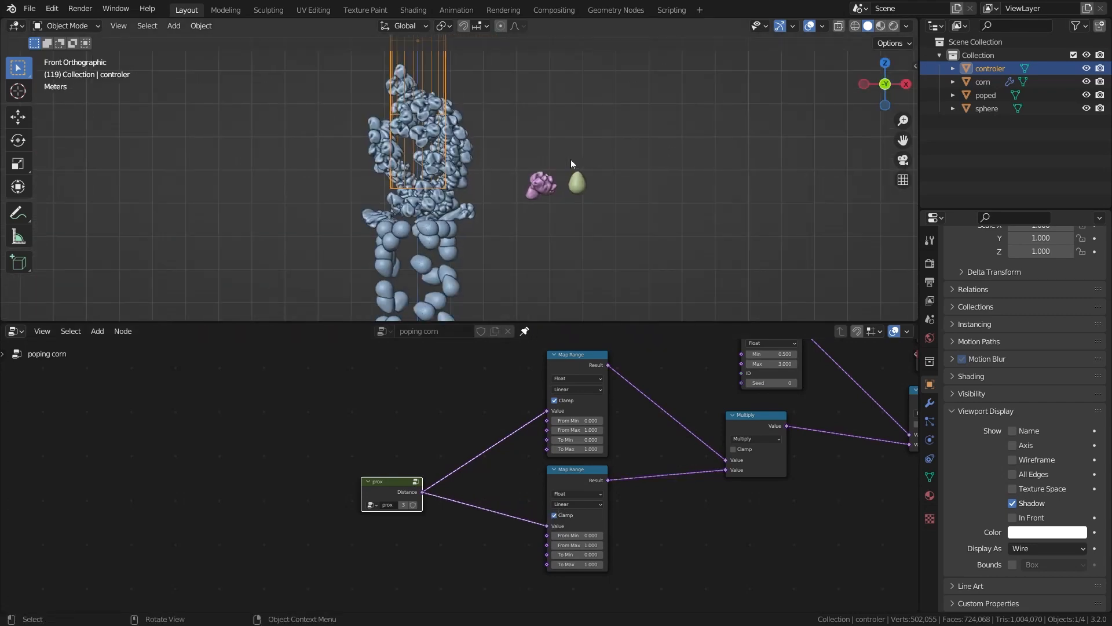
left_click(18, 217)
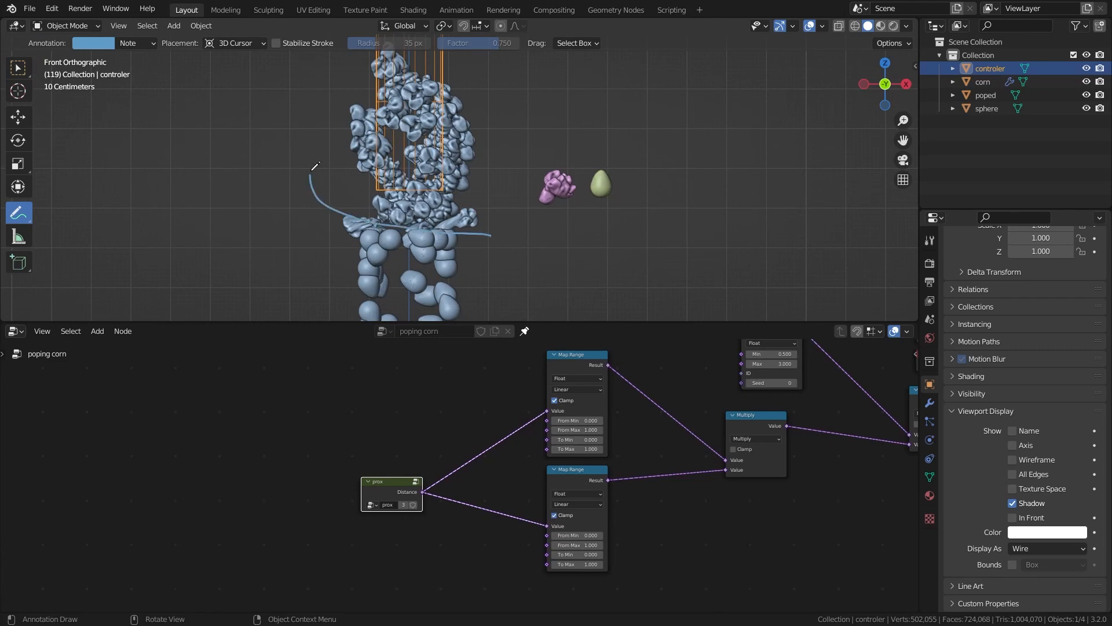
middle_click_drag(477, 230, 534, 247, "shift")
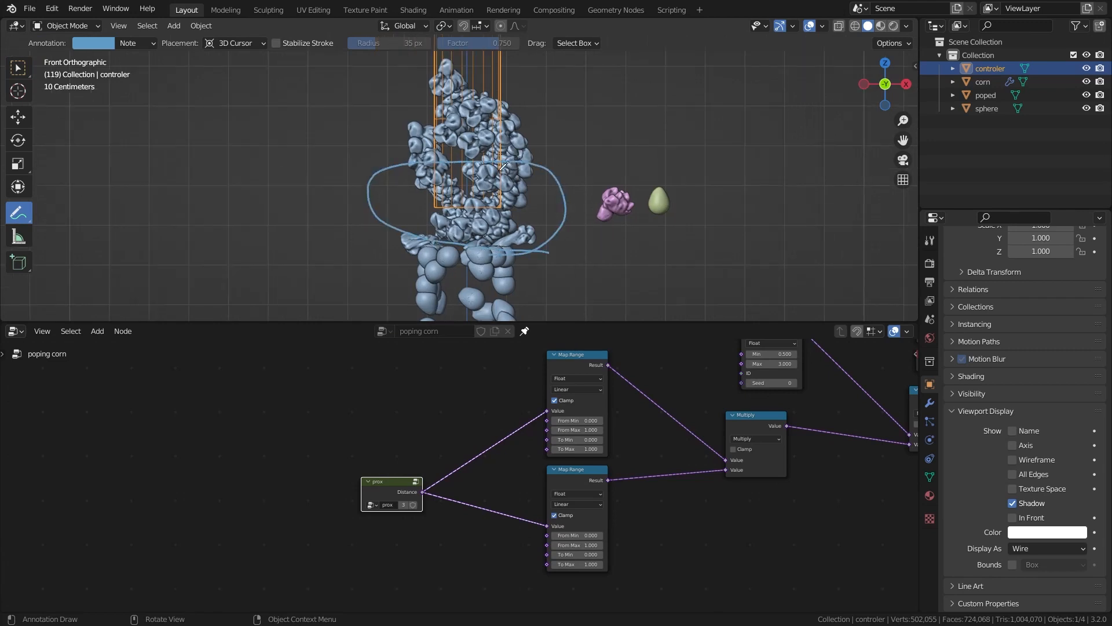
scroll(502, 166, "down", 1)
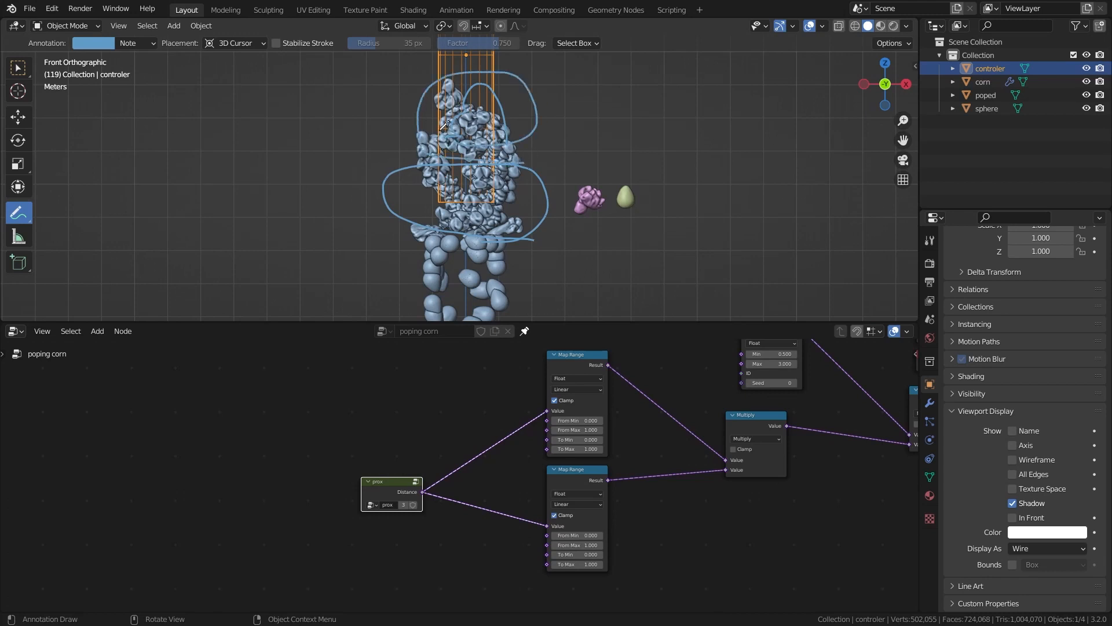
scroll(385, 239, "down", 2)
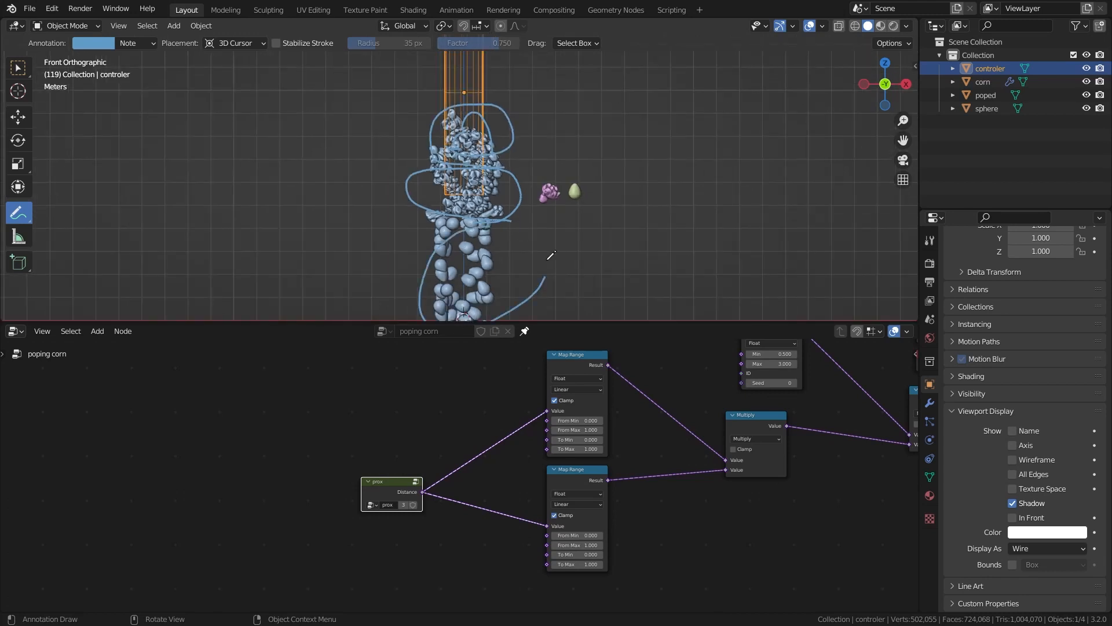
scroll(508, 242, "up", 4)
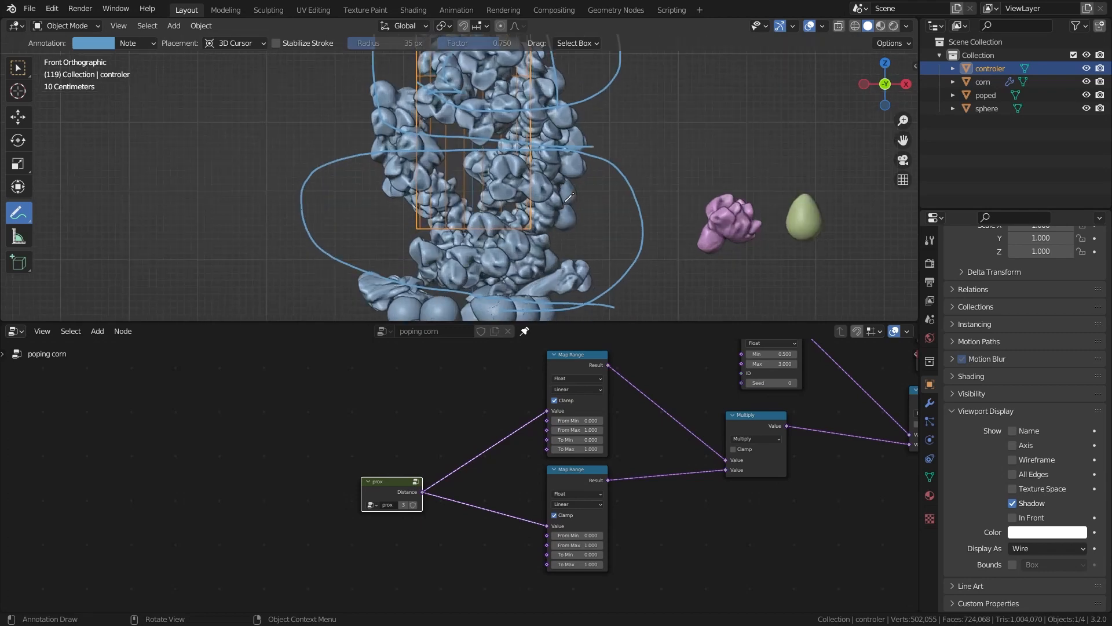
scroll(521, 234, "down", 5)
Step: Link the product of the two Map Range nodes to a new Value output on the Group Output node
middle_click_drag(561, 445, 474, 451)
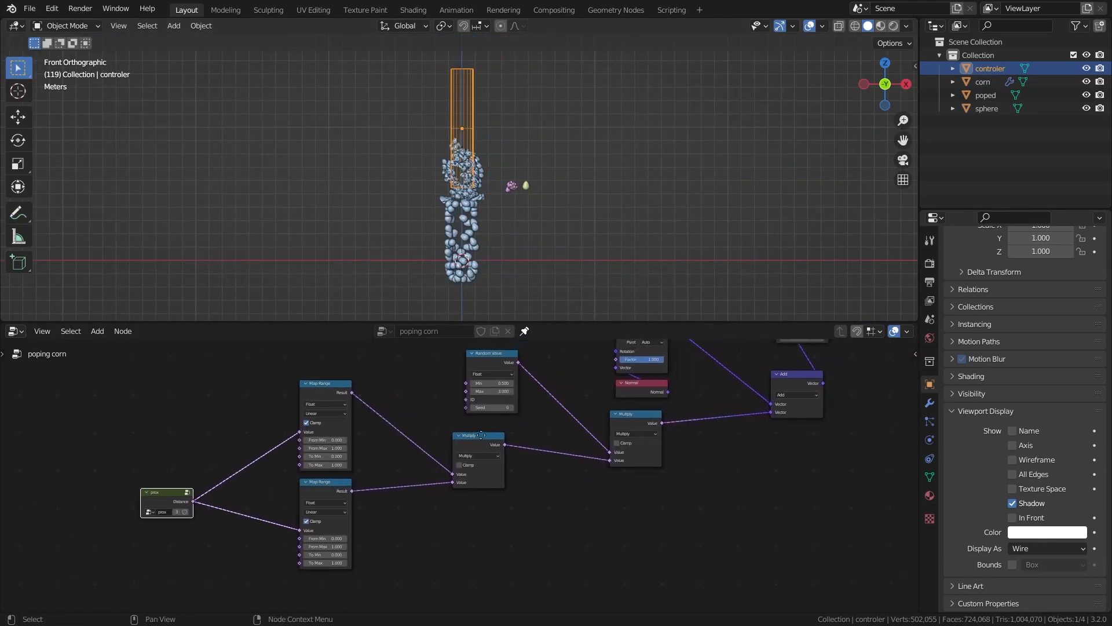
scroll(474, 450, "up", 1)
left_click_drag(512, 439, 701, 423)
Step: Select the corn object and display its Geometry Nodes modifier settings with the output attributes
left_click(931, 404)
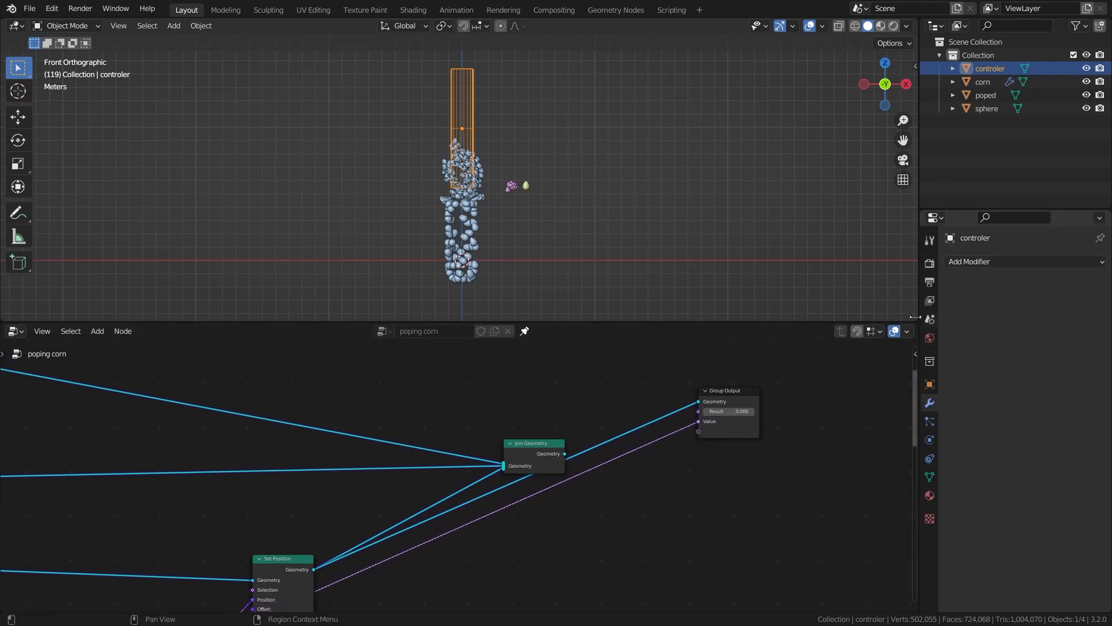
left_click(472, 195)
scroll(494, 210, "up", 3)
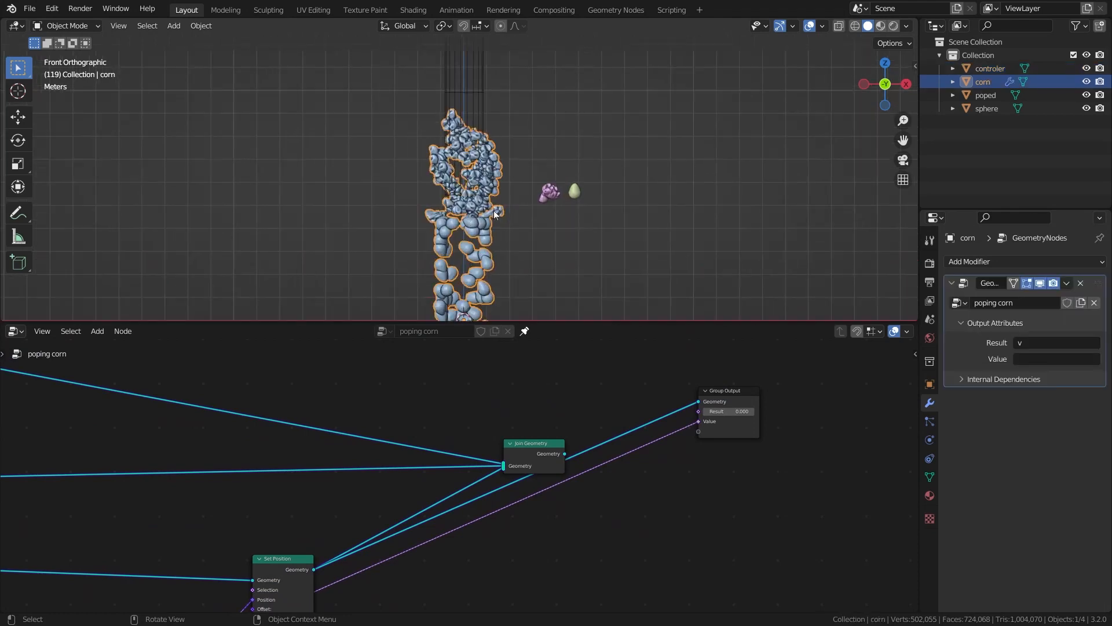
scroll(750, 428, "up", 2)
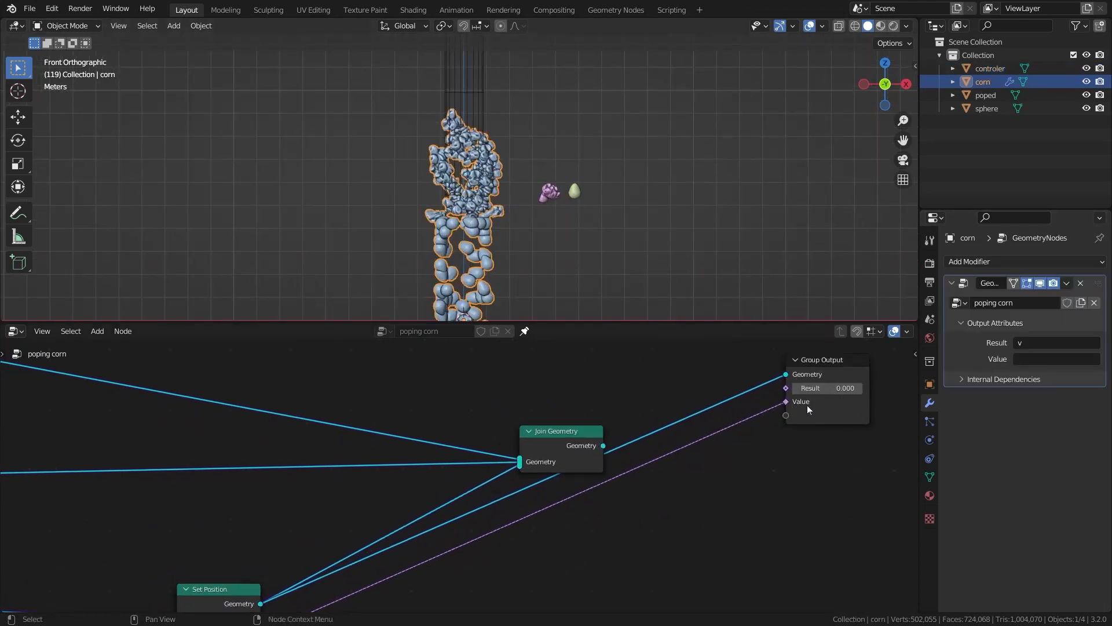
Step: Name the Value output attribute of the corn's Geometry Nodes modifier t
left_click(1043, 359)
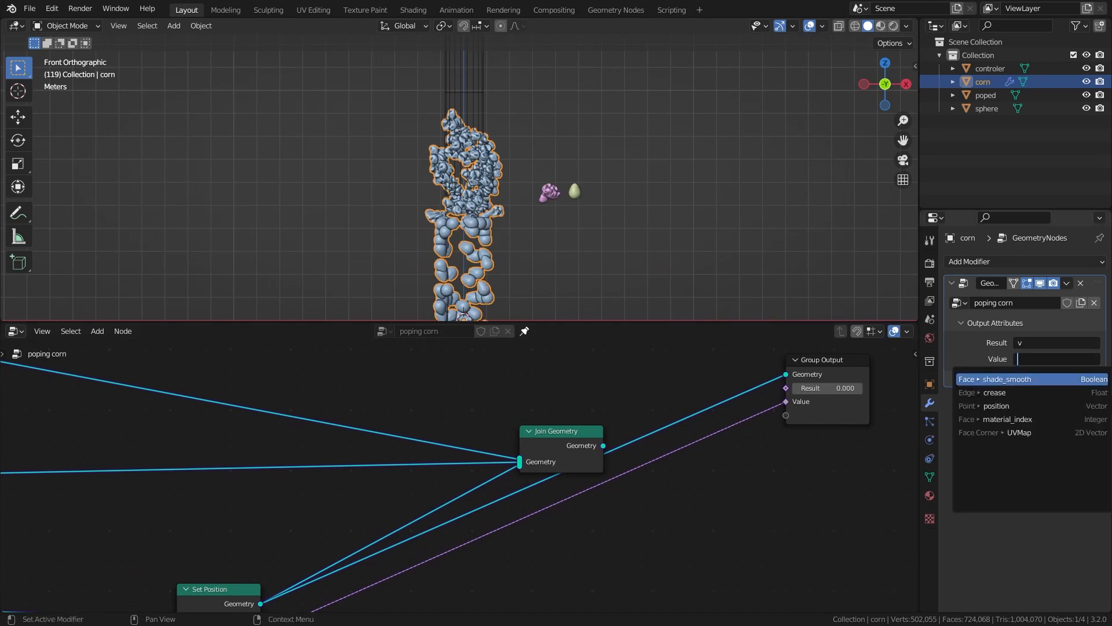
type("t")
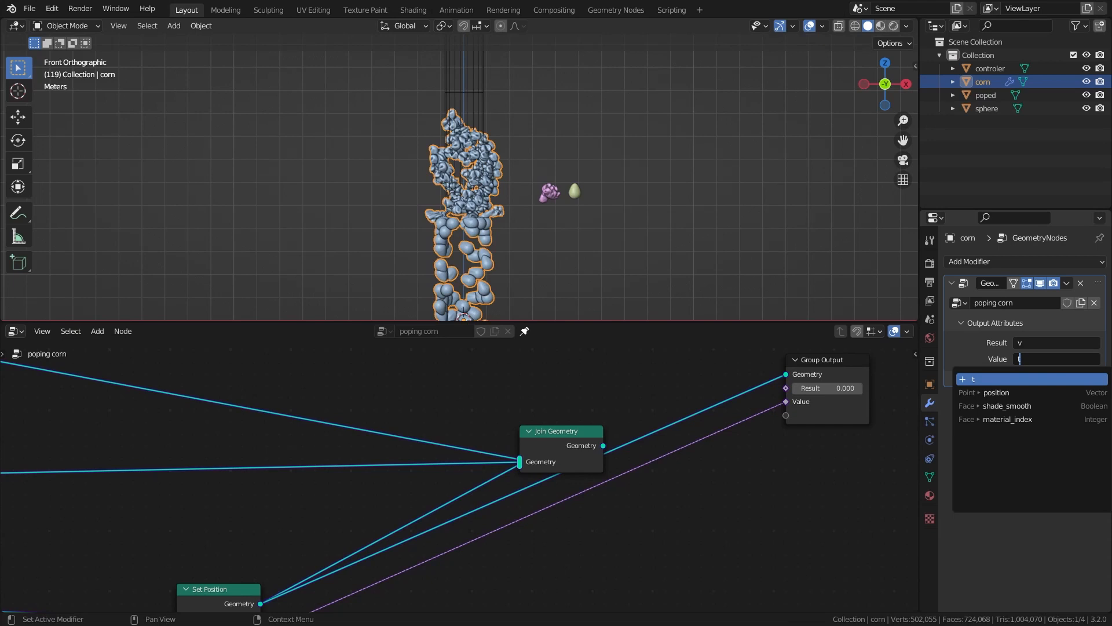
left_click(990, 378)
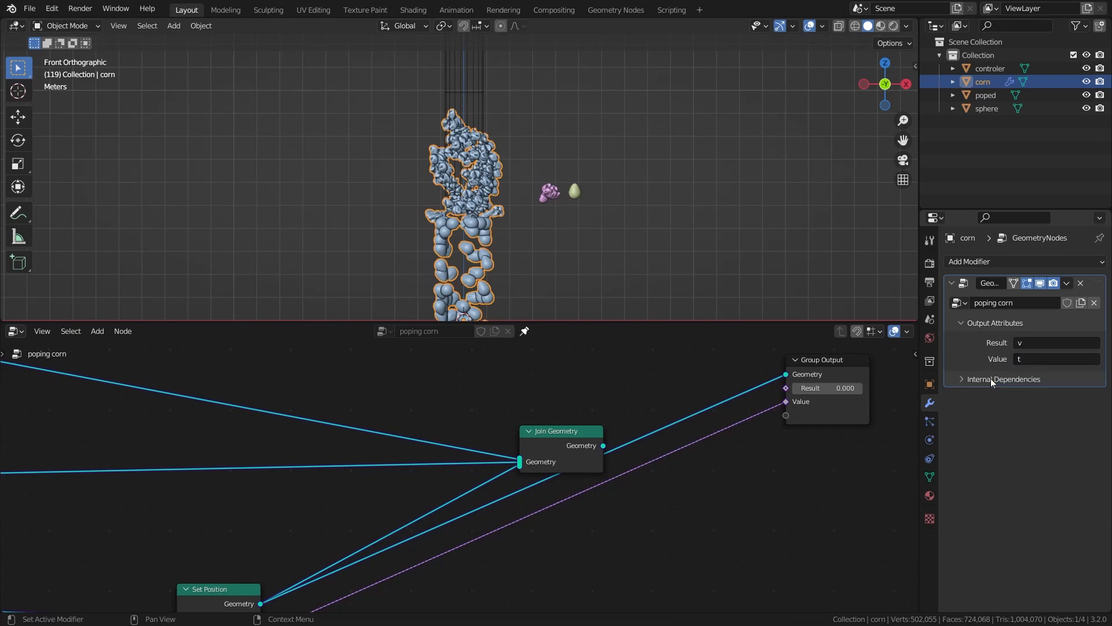
left_click(15, 331)
left_click(63, 455)
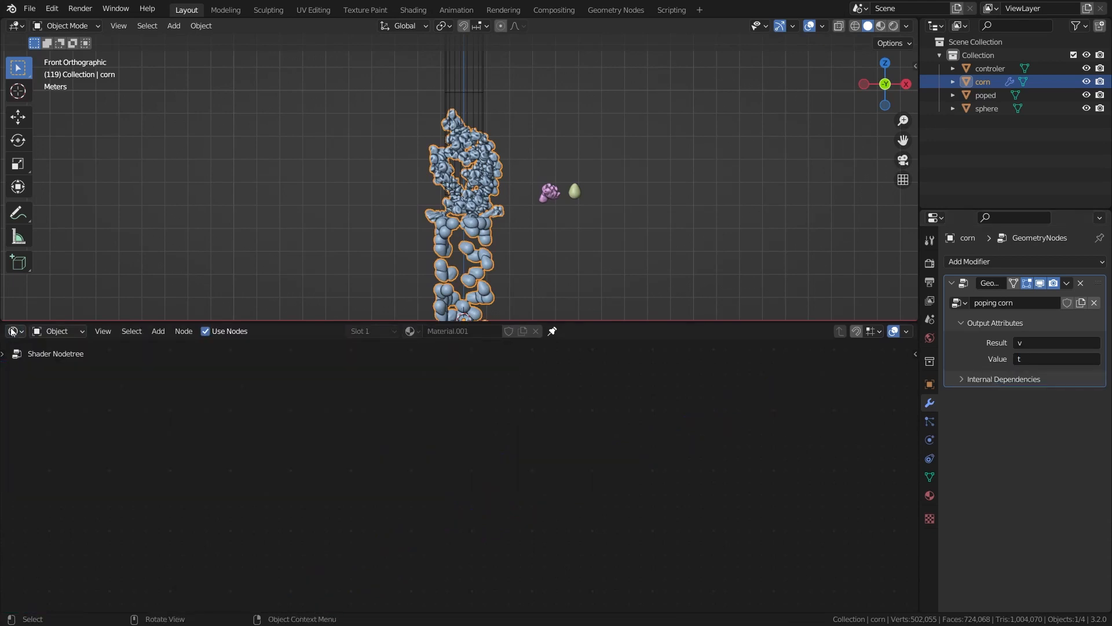
left_click(13, 330)
left_click(64, 438)
Step: Move the Join Geometry node up, clear of the link running from Set Position to Group Output
scroll(436, 460, "down", 3)
middle_click_drag(406, 475, 535, 407)
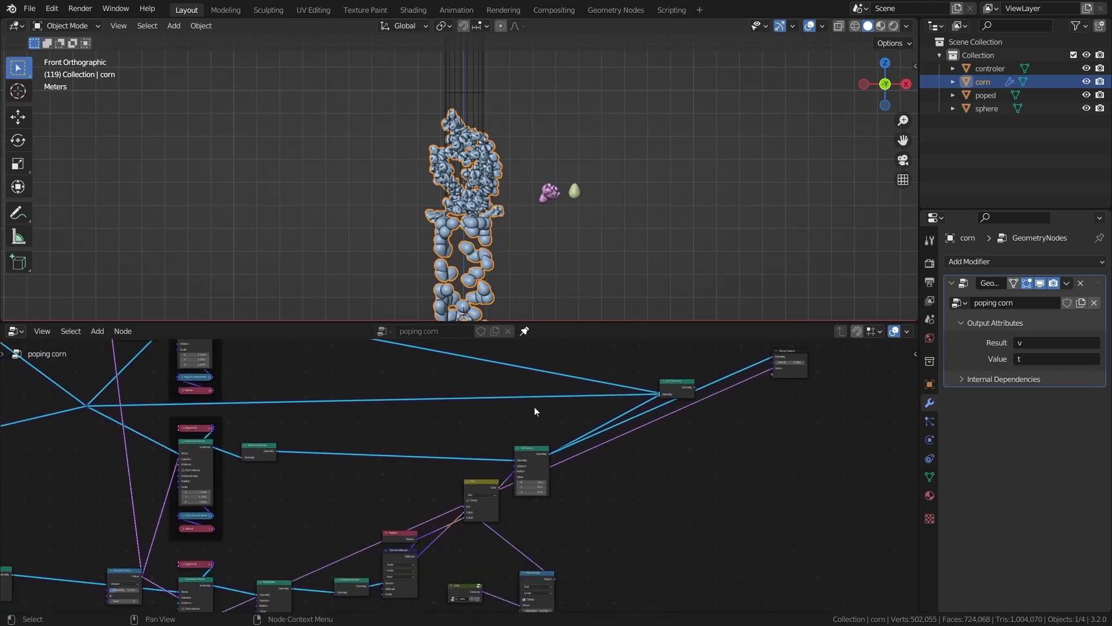
middle_click_drag(678, 388, 507, 419)
scroll(508, 419, "up", 5)
left_click_drag(508, 419, 458, 364)
scroll(447, 485, "up", 1)
Step: Insert a Set Material node between Set Position and Group Output and assign Material.001 to it
key("shift+a")
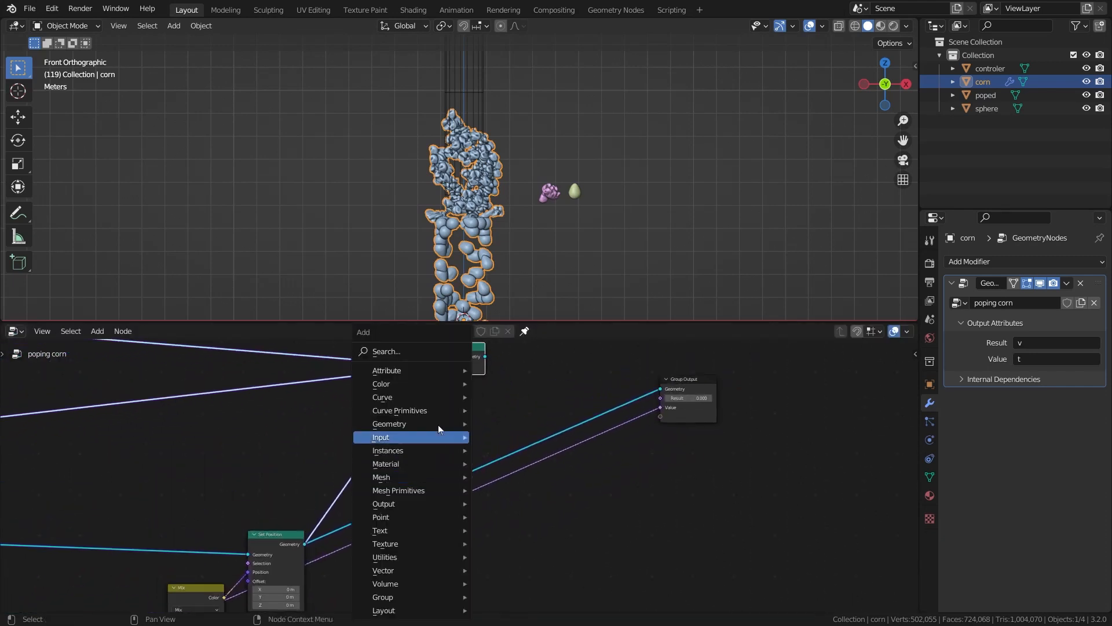
left_click(400, 351)
type("set")
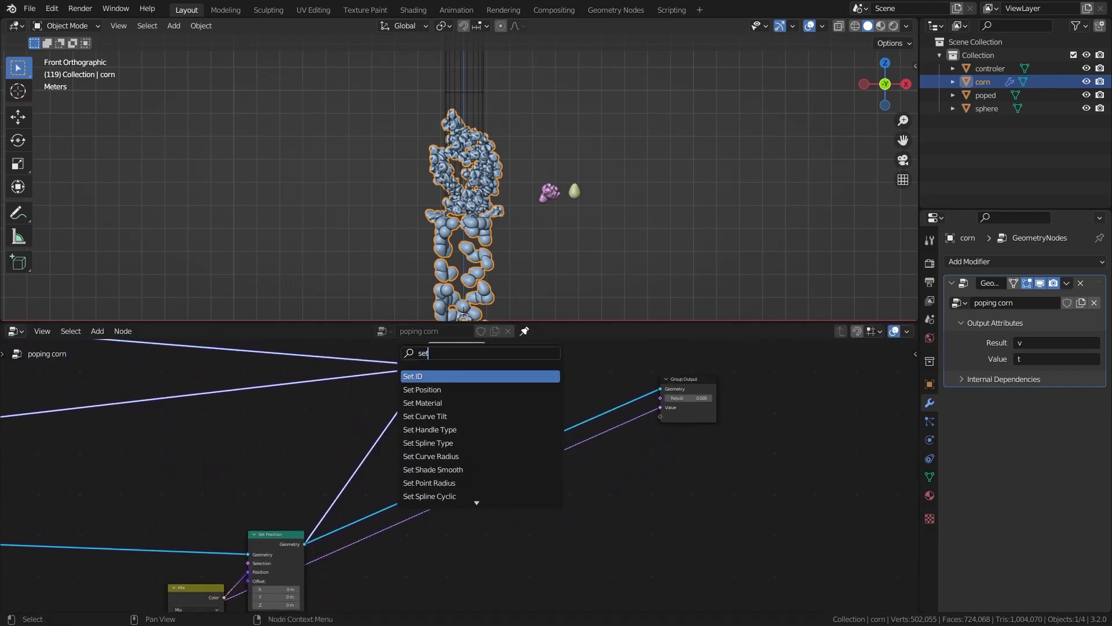
left_click(422, 403)
left_click(513, 592)
left_click_drag(510, 560, 509, 536)
middle_click_drag(527, 560, 503, 537)
scroll(503, 537, "up", 1)
left_click(502, 540)
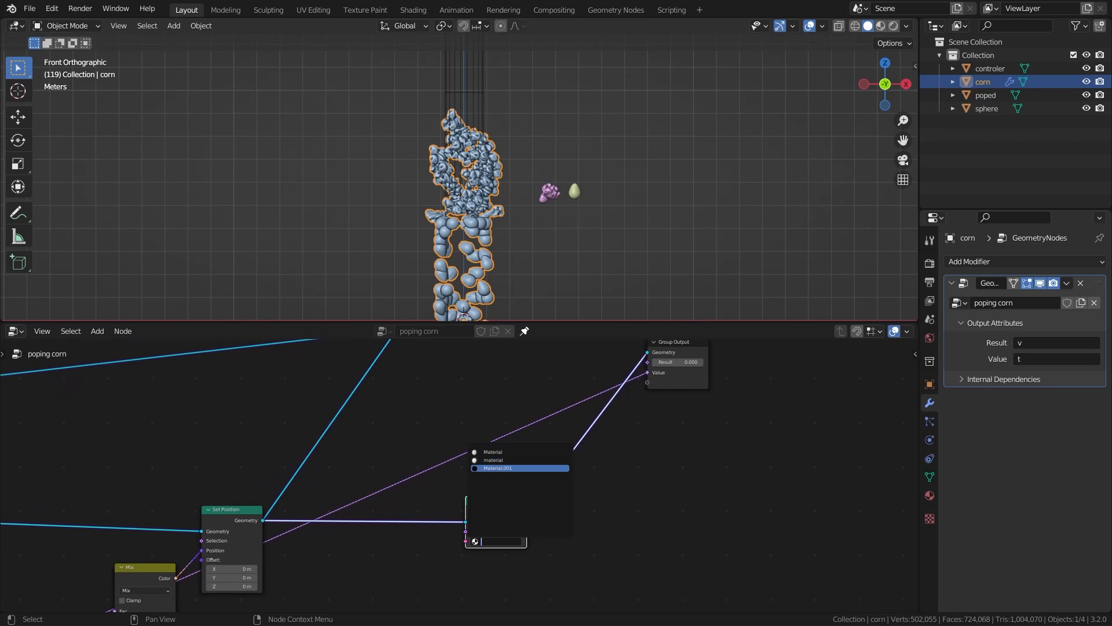
key("Return")
Step: Open Material.001 in the Shader Editor and set the Attribute node's name to t
left_click(15, 331)
left_click(52, 344)
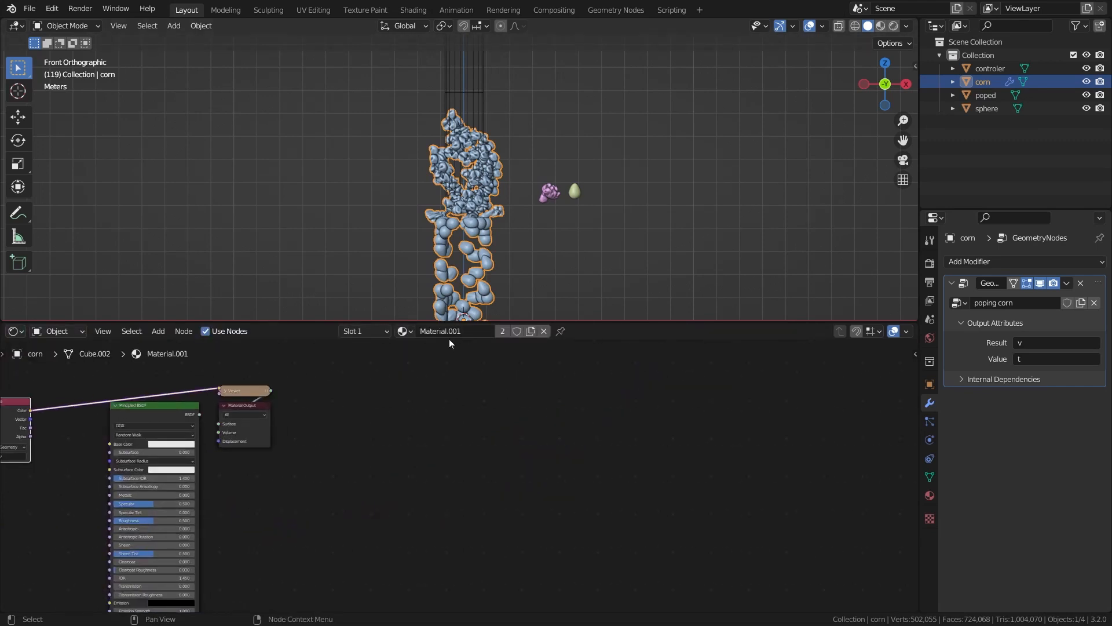
left_click(405, 331)
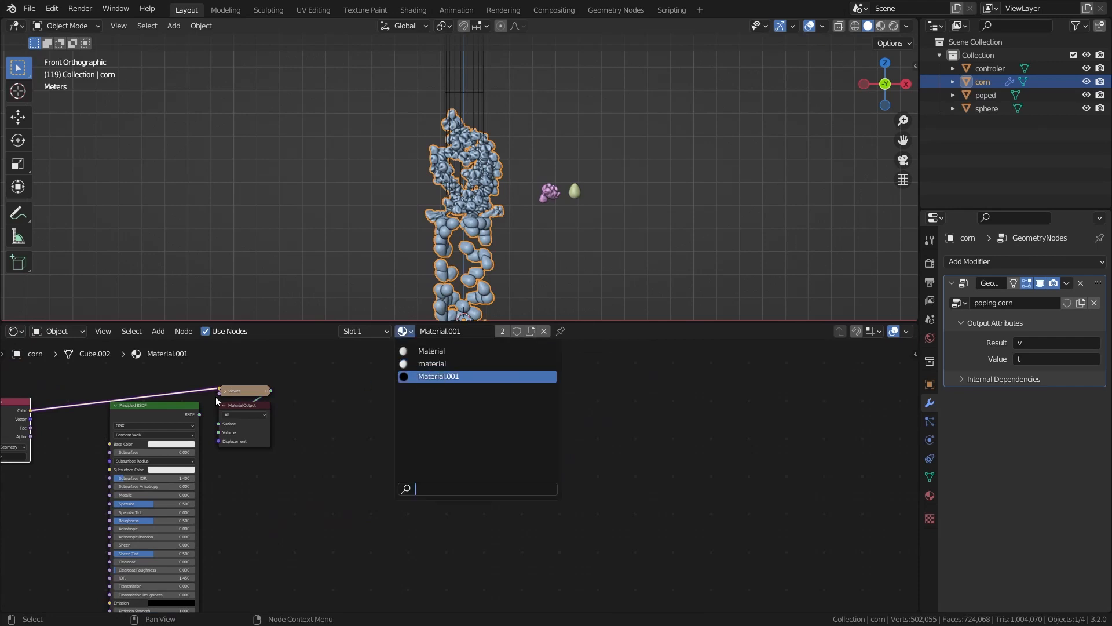
left_click(432, 376)
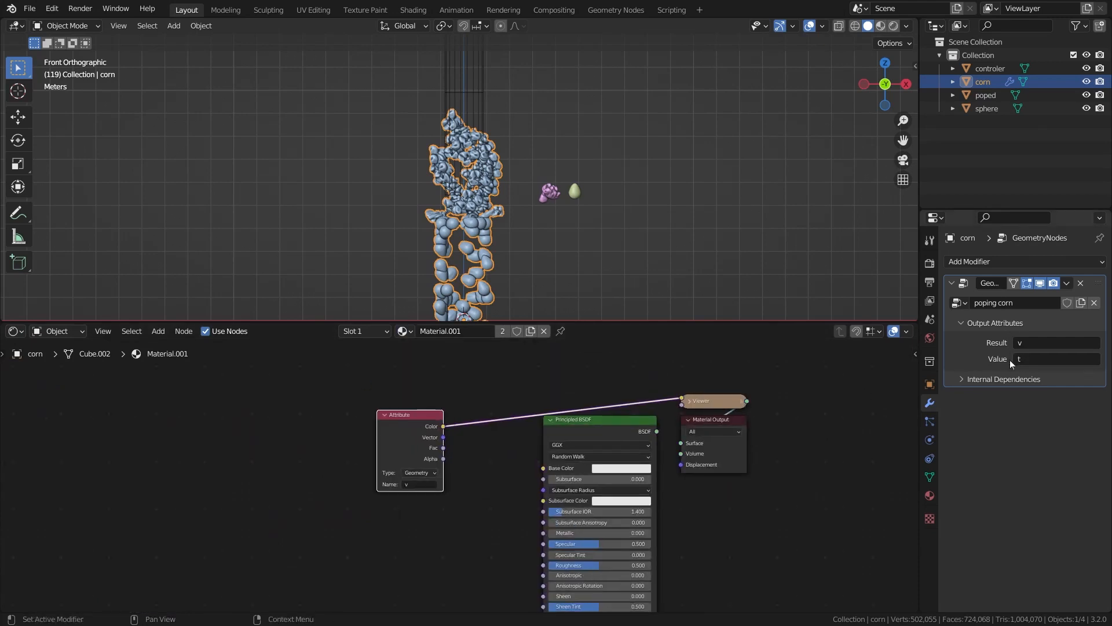
scroll(459, 475, "up", 4)
left_click(406, 487)
type("t")
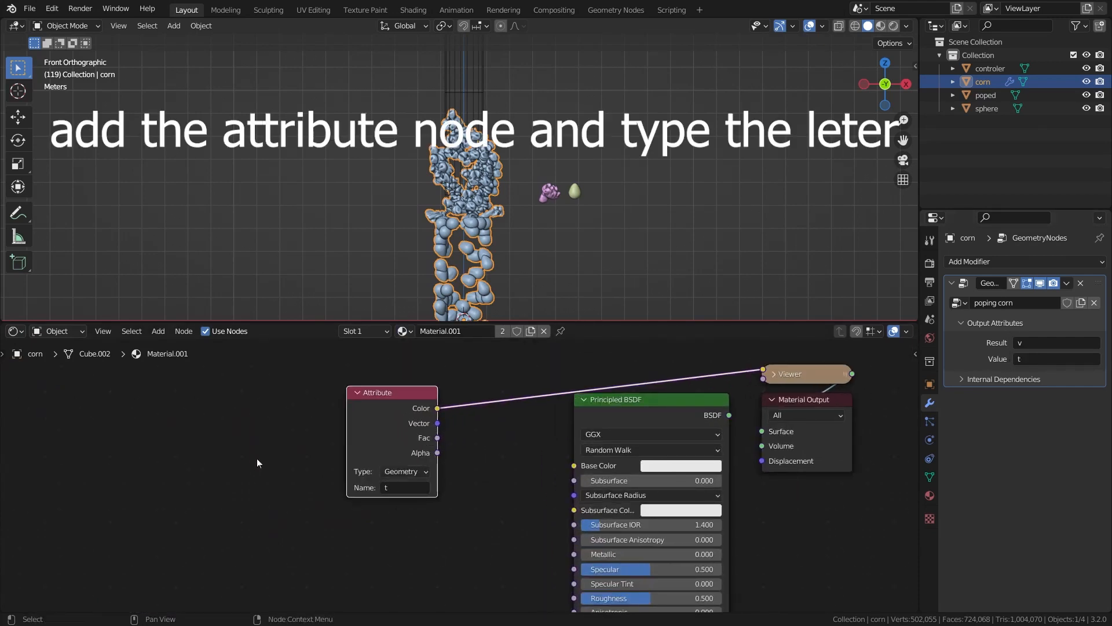
Step: Move the Attribute node up, preview its Color through the Viewer, and show the corn in Material Preview shading
left_click_drag(424, 419, 416, 376)
left_click(394, 376, "ctrl+shift")
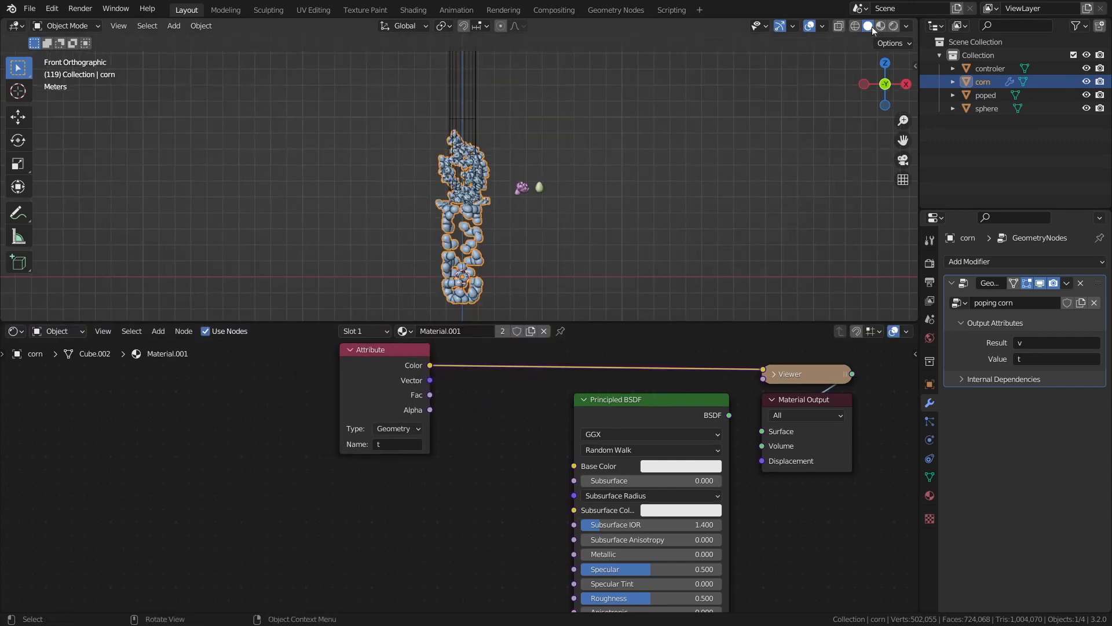
left_click(879, 27)
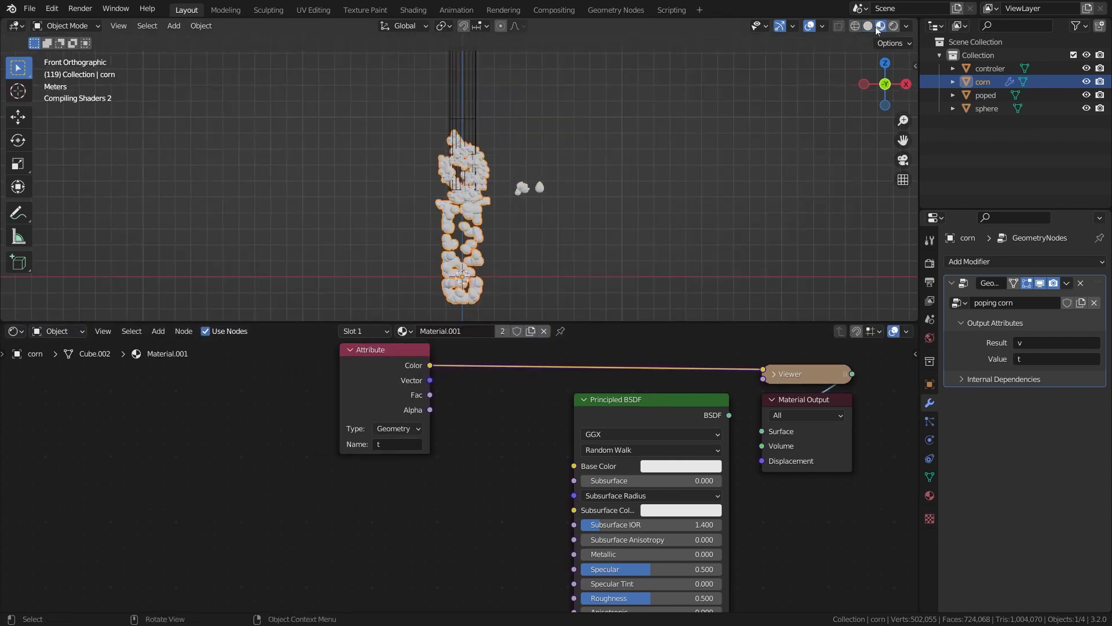
scroll(485, 200, "up", 2)
scroll(485, 200, "up", 4)
middle_click_drag(451, 213, 370, 255)
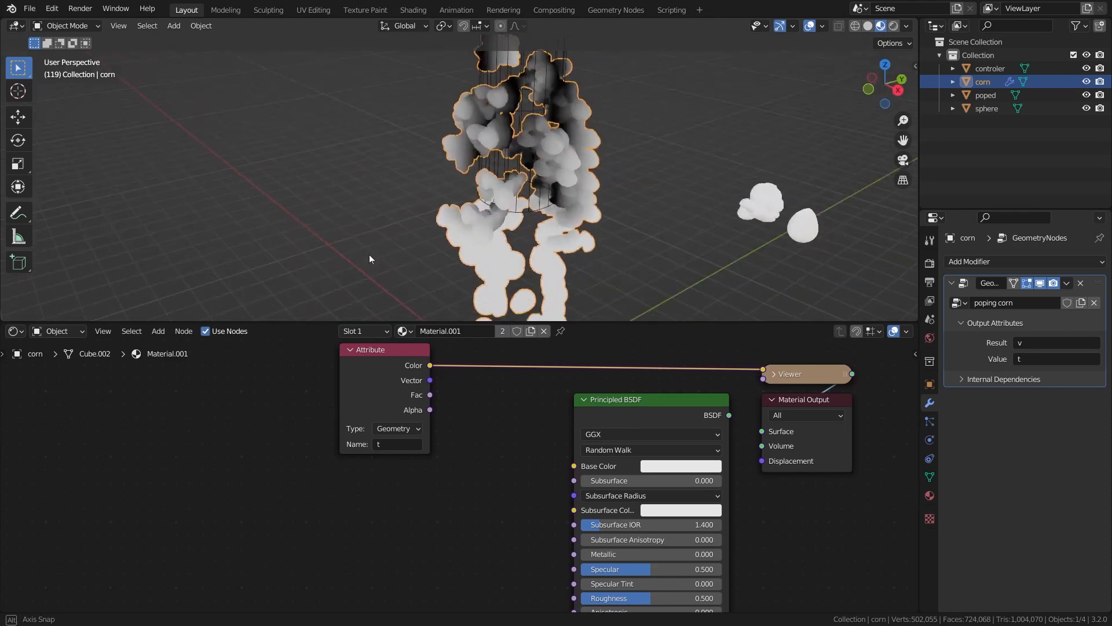
Step: Return to the poping corn node tree in the Geometry Node Editor, at the prox and two Map Range nodes
left_click(14, 331)
left_click(63, 439)
scroll(82, 462, "down", 5)
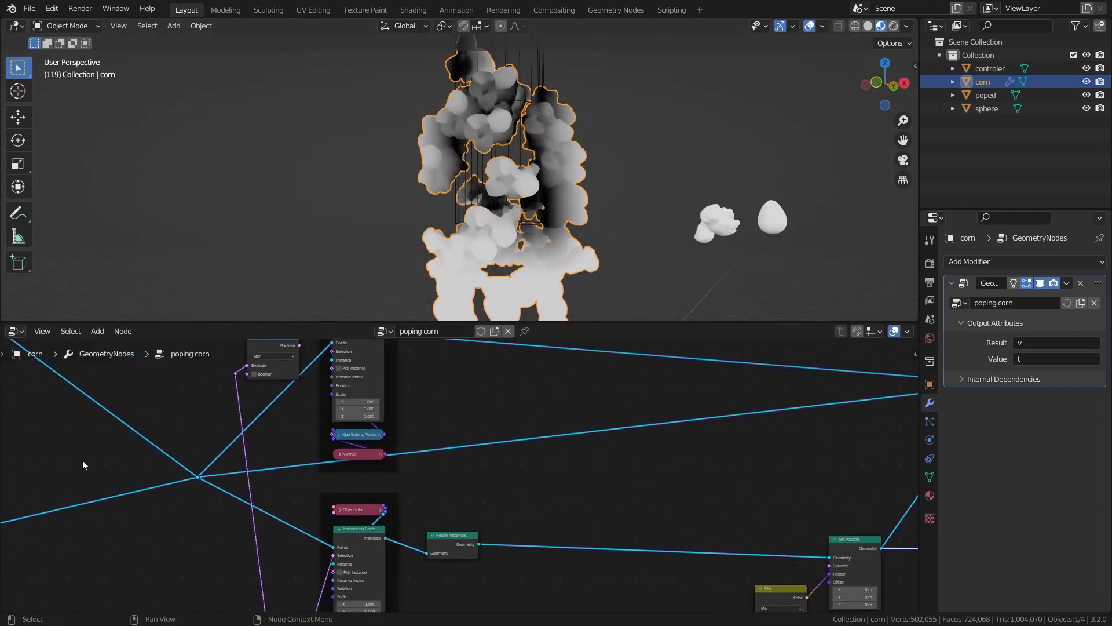
scroll(238, 479, "up", 1)
middle_click_drag(238, 479, 447, 386)
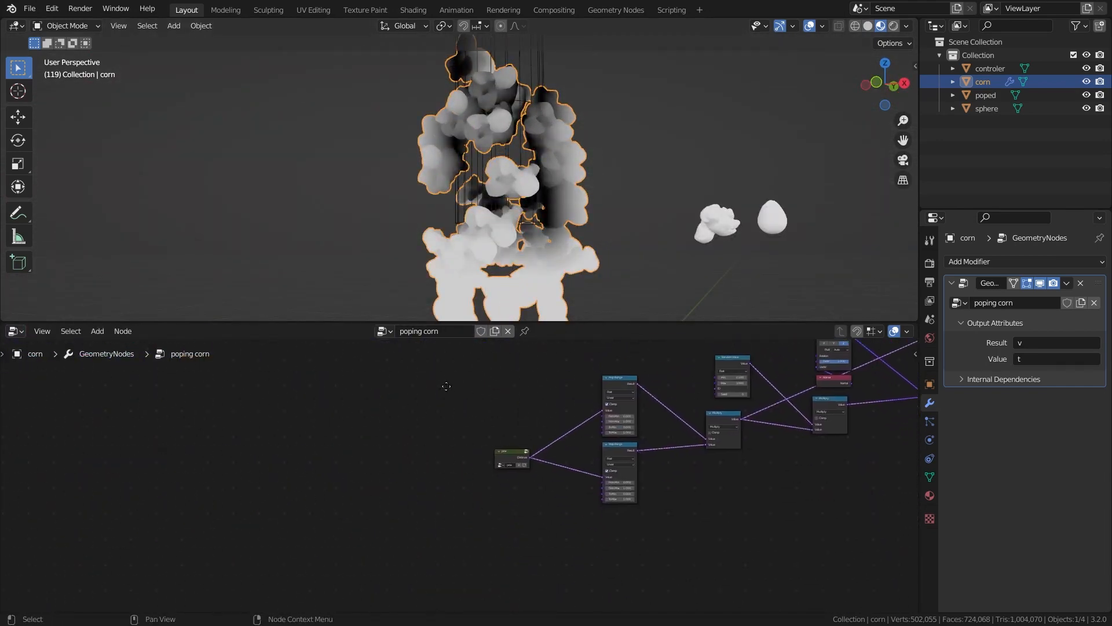
scroll(446, 386, "up", 6)
middle_click_drag(627, 432, 521, 472)
Step: In right view, annotate the upper popcorn, the controler's lower band and the unpopped corn, and erase the annotations
key("KP_3")
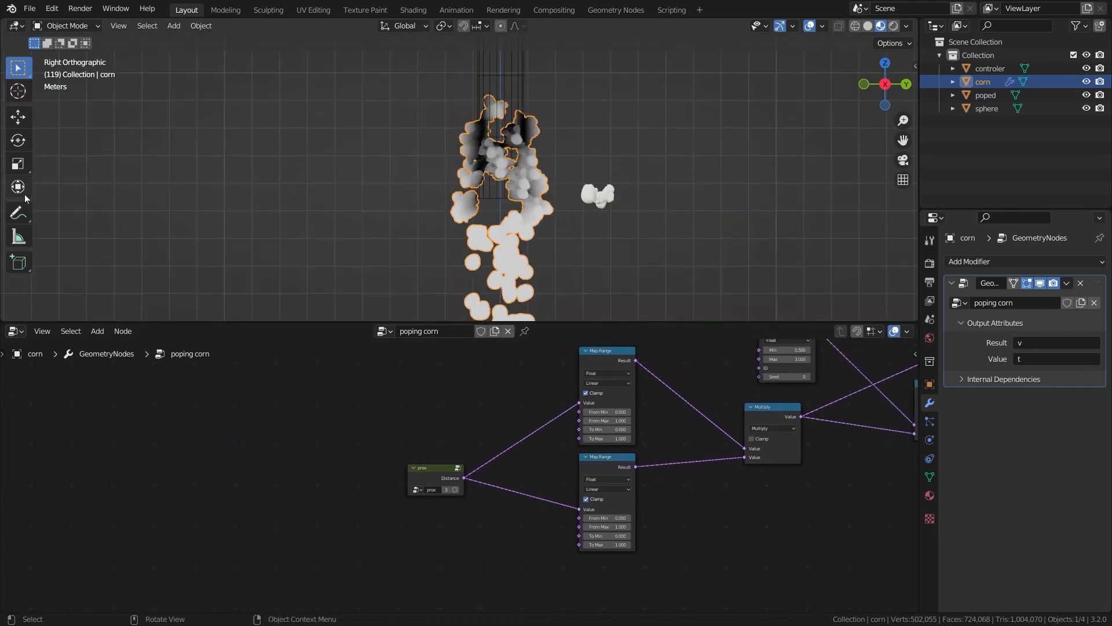
left_click(18, 213)
scroll(491, 264, "down", 2)
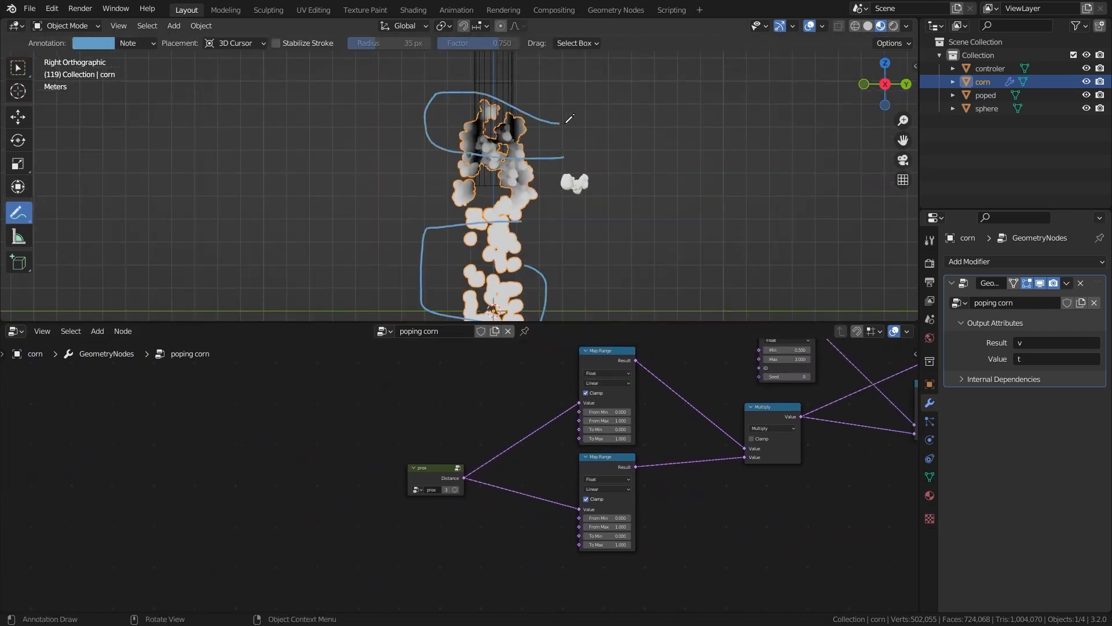
scroll(495, 179, "up", 1)
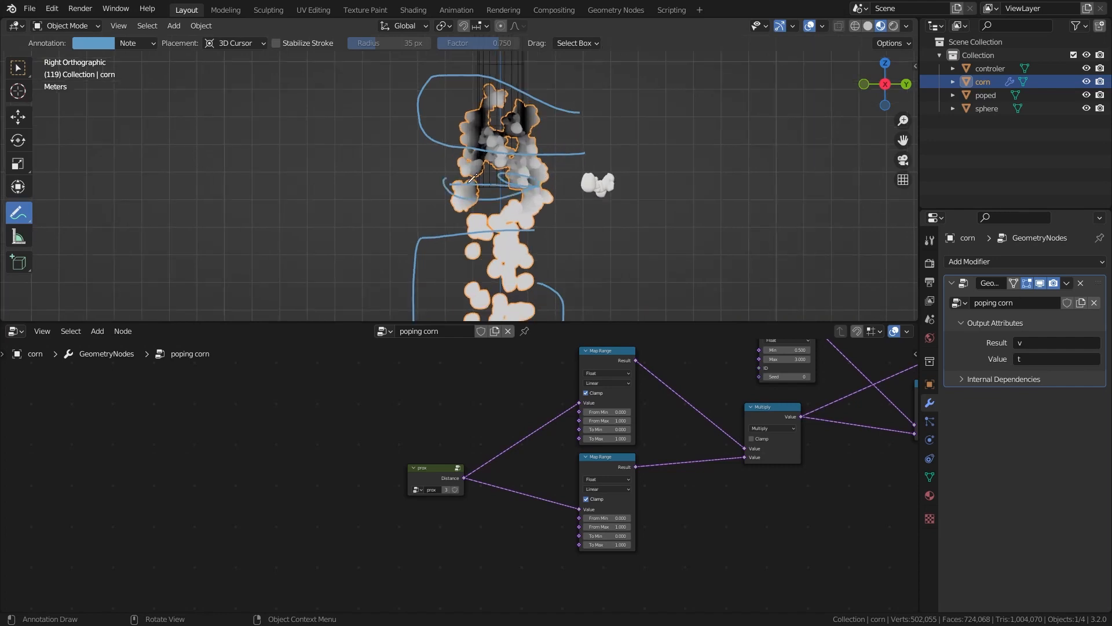
scroll(472, 177, "down", 5)
left_click_drag(458, 174, 495, 157, "ctrl")
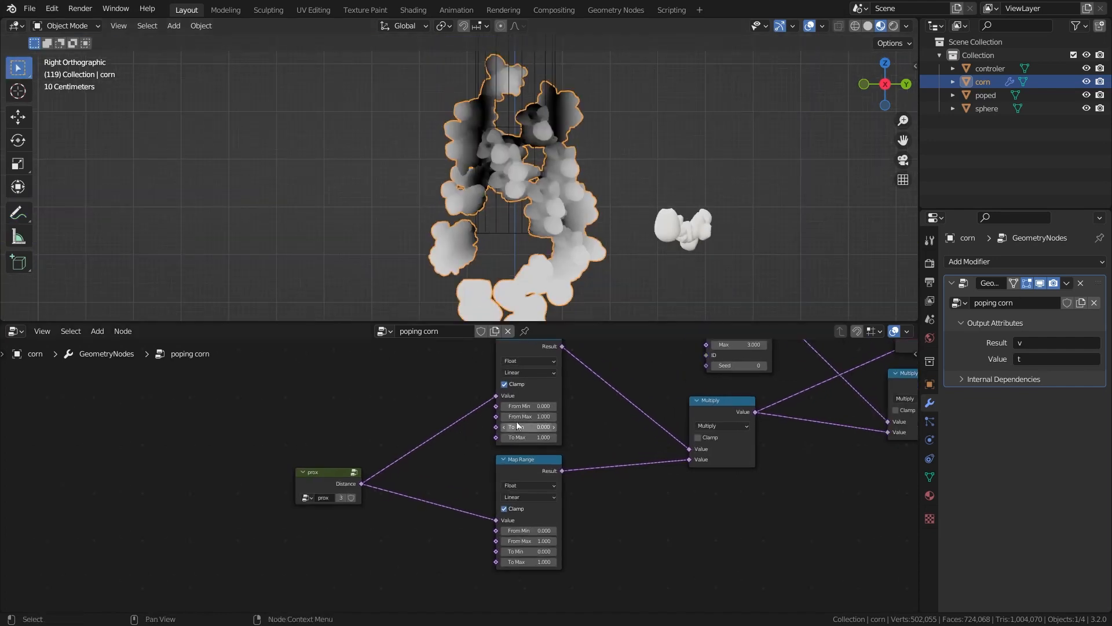
Step: Set the upper Map Range node's From Min to 1.240, comparing the corn in Solid and Material Preview shading
mouse_move(529, 406)
left_mouse_down()
mouse_move(573, 406)
mouse_move(548, 406)
left_mouse_up()
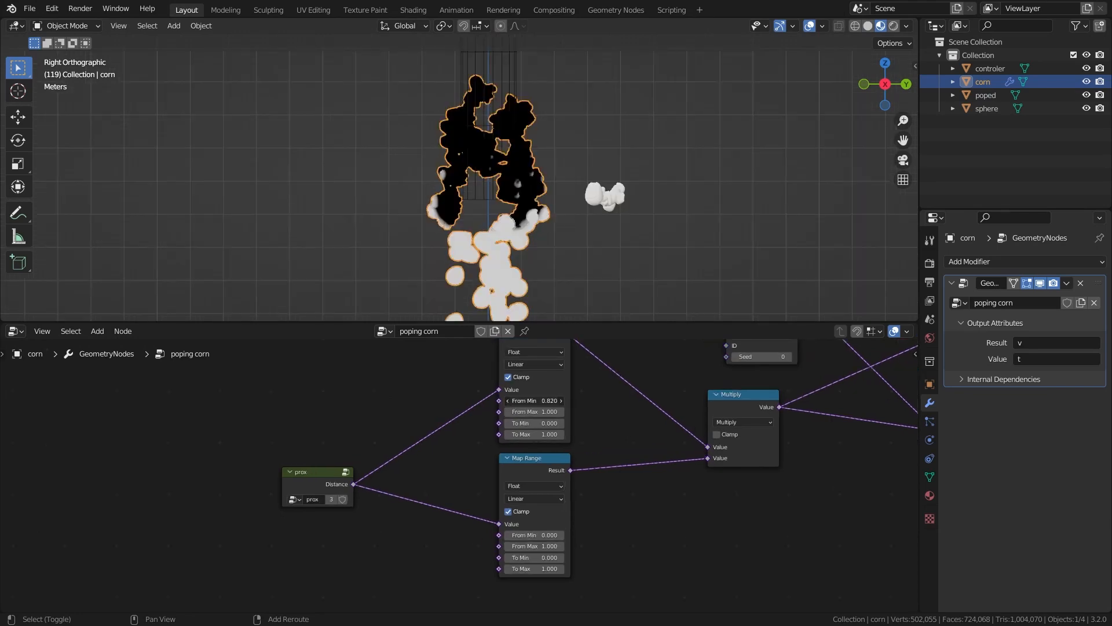
mouse_move(533, 400)
left_mouse_down()
mouse_move(544, 400)
mouse_move(505, 401)
left_mouse_up()
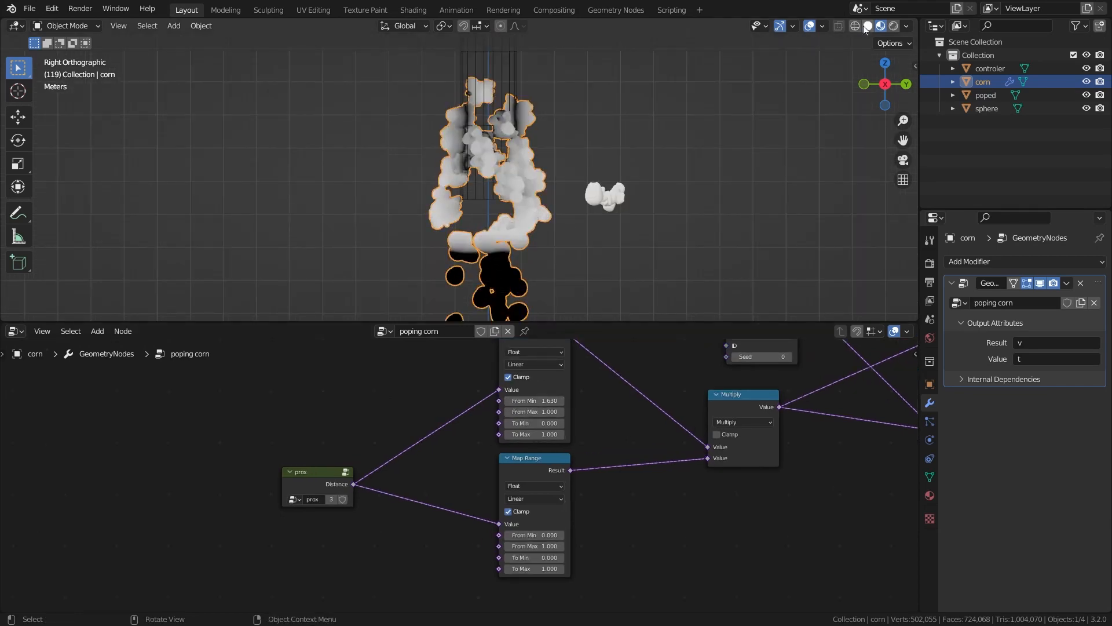
left_click(868, 26)
left_click(881, 25)
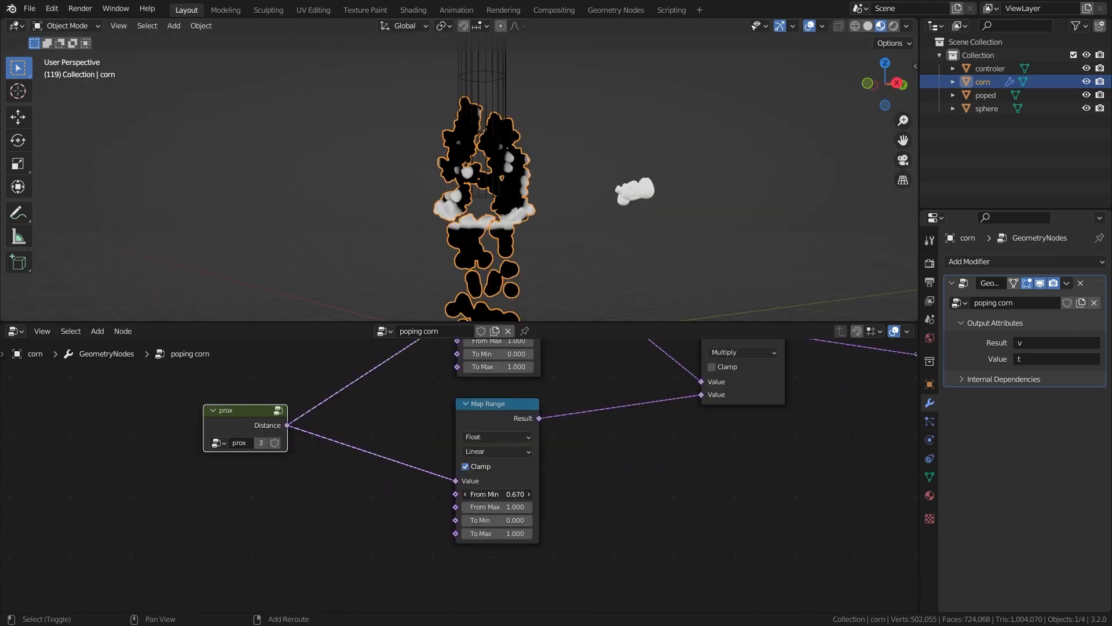
Step: Set the lower Map Range node's From Min to 0.450 and its From Max to 1.000, checking the mask on the corn
mouse_move(498, 494)
left_mouse_down()
mouse_move(521, 494)
mouse_move(516, 520)
mouse_move(481, 519)
mouse_move(511, 507)
left_mouse_up()
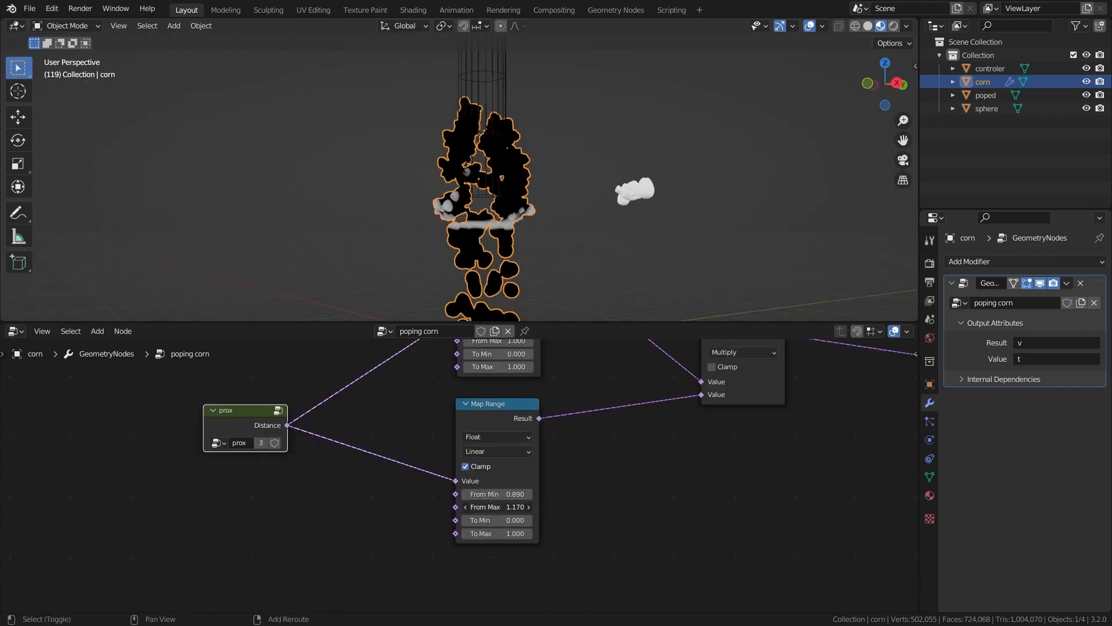
left_click_drag(511, 507, 502, 507)
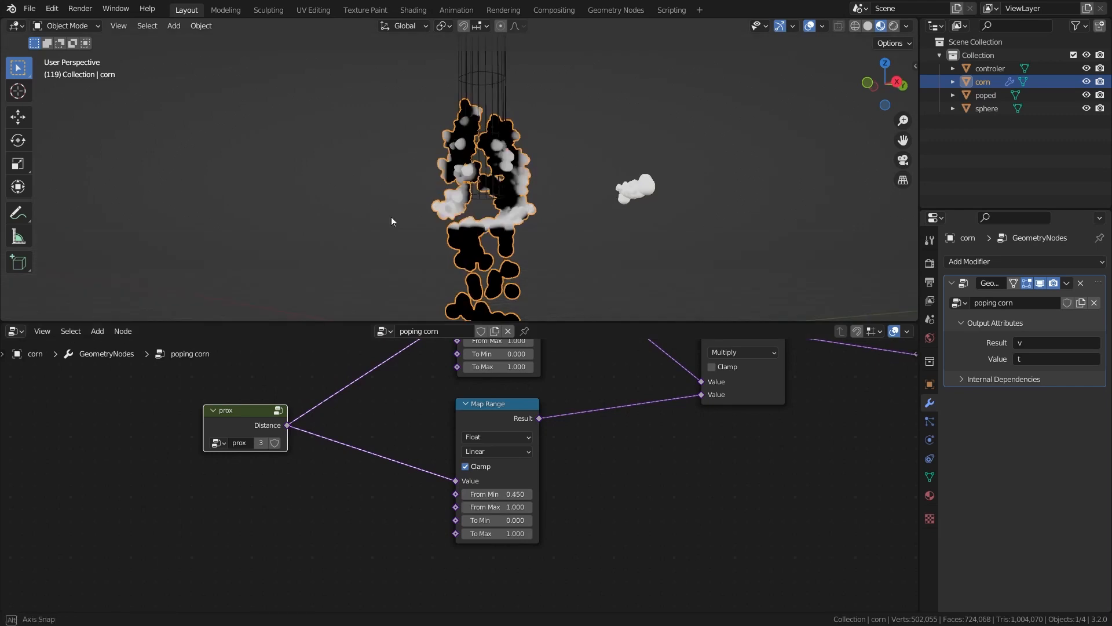
middle_click_drag(391, 218, 340, 231)
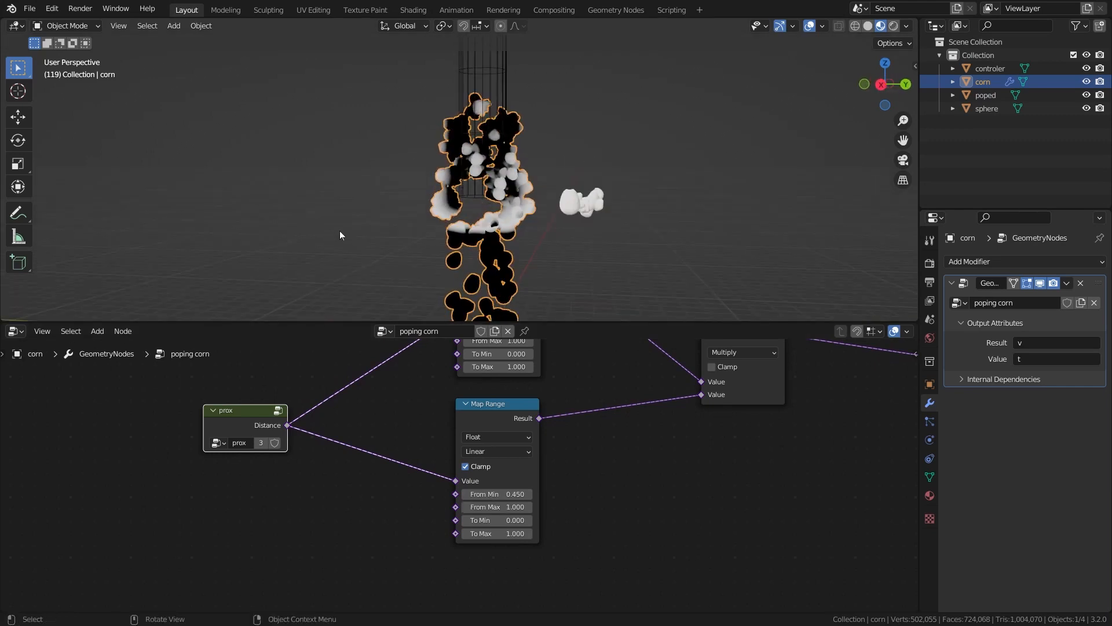
Step: Move the prox group node closer to the two Map Range nodes
middle_click_drag(370, 334, 348, 444)
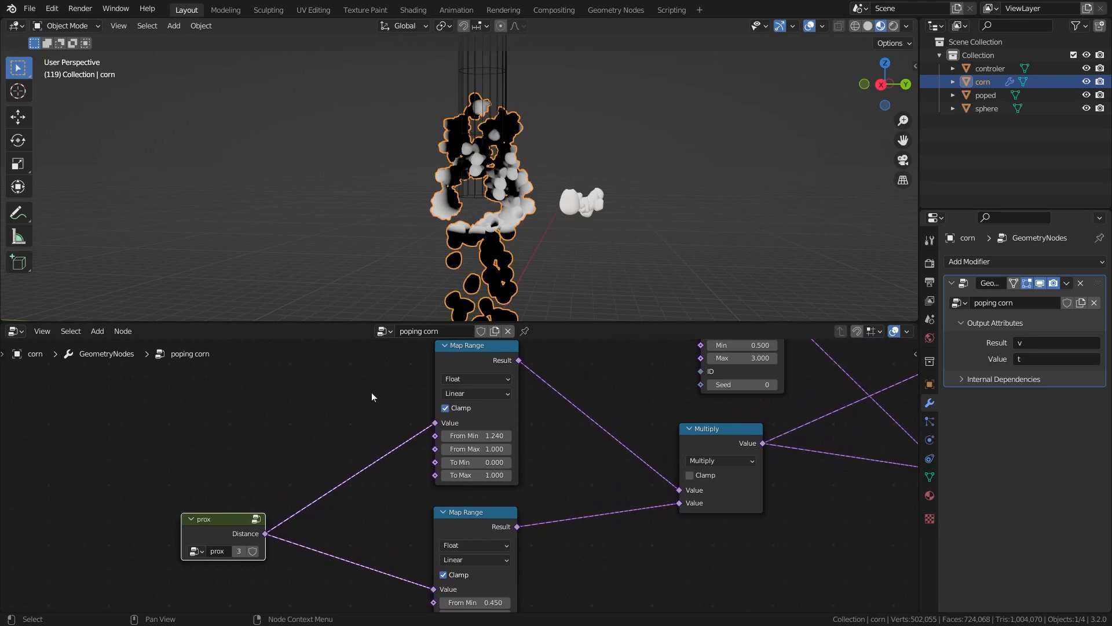
scroll(366, 388, "down", 3)
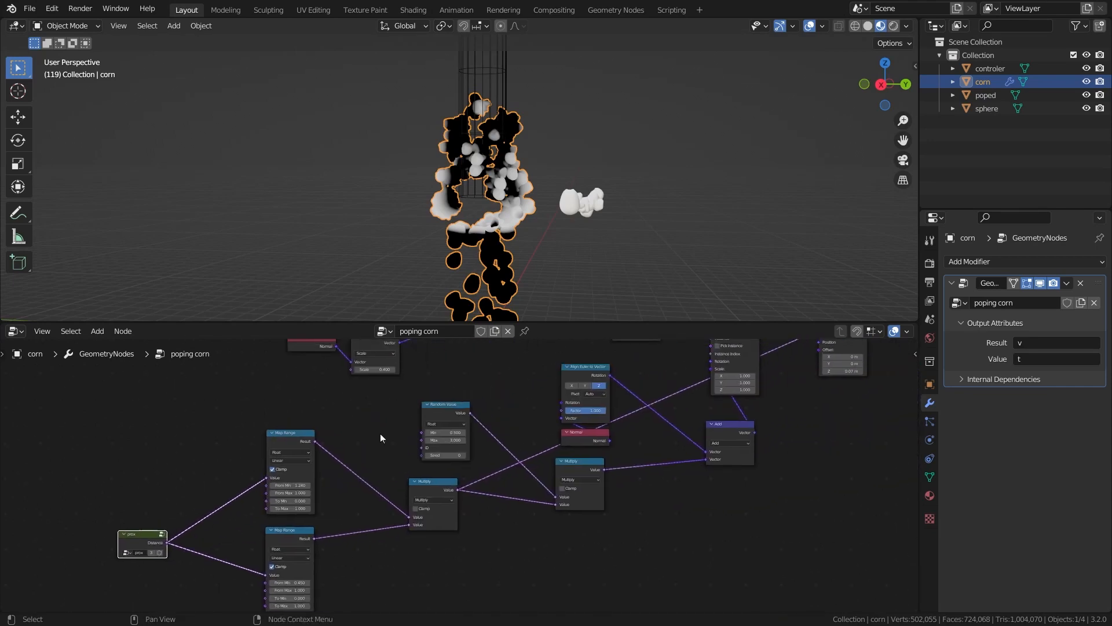
left_click_drag(128, 536, 182, 513)
left_click(346, 474)
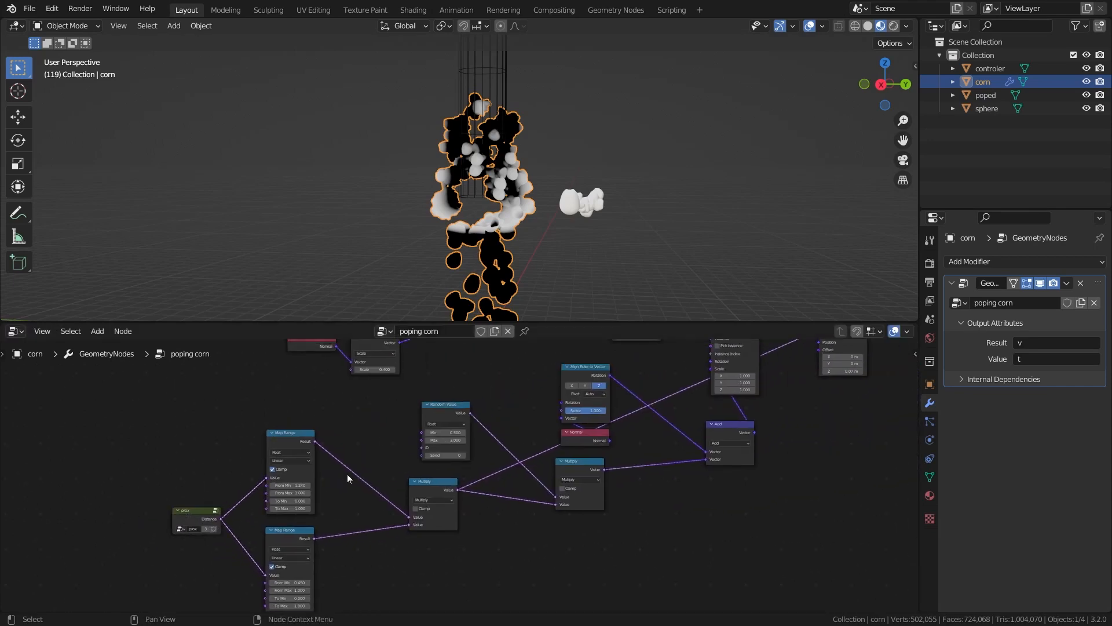
Step: Cut the link feeding the Value input of Group Output and return the viewport to Solid shading
scroll(259, 474, "down", 2)
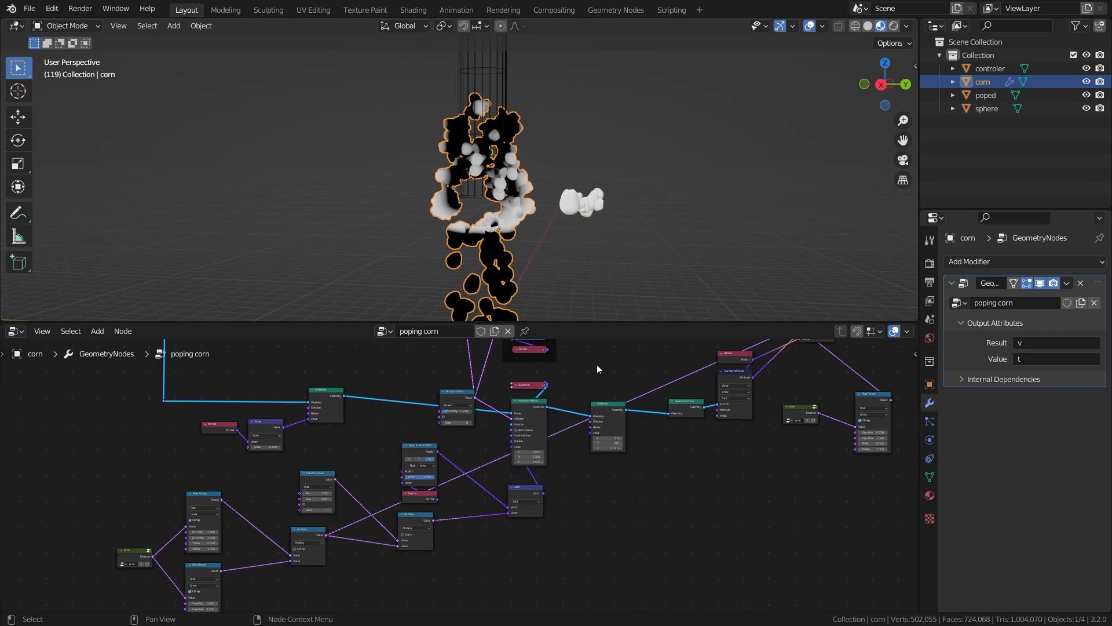
middle_click_drag(628, 373, 399, 448)
middle_click_drag(596, 405, 588, 473)
right_click_drag(635, 439, 634, 437, "ctrl")
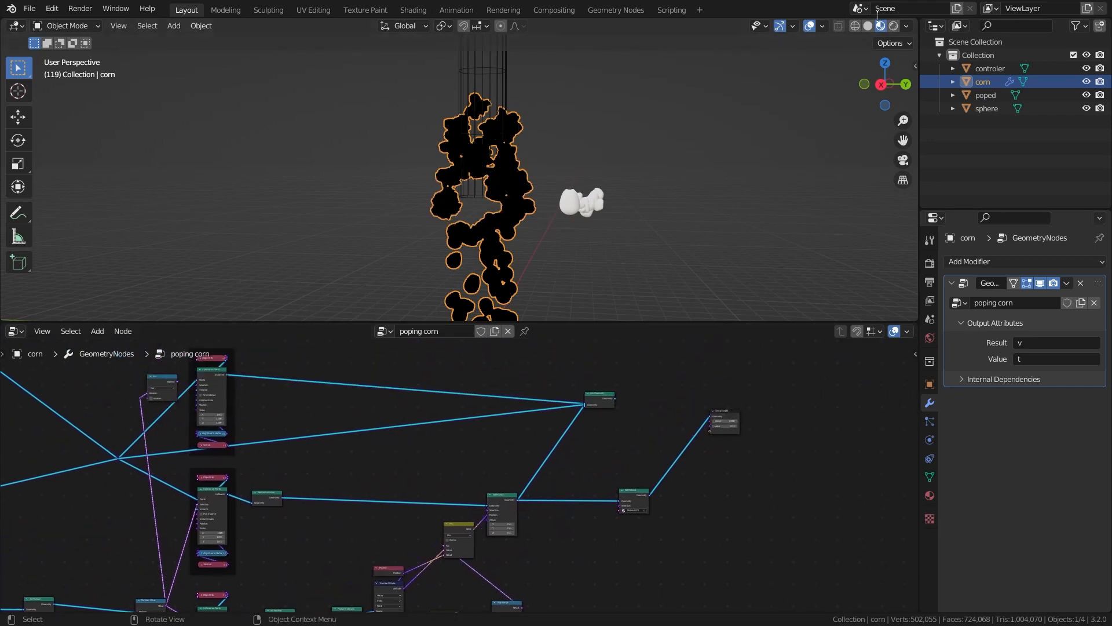
left_click(868, 26)
mouse_move(750, 61)
middle_mouse_down()
mouse_move(591, 144)
mouse_move(445, 201)
middle_mouse_up()
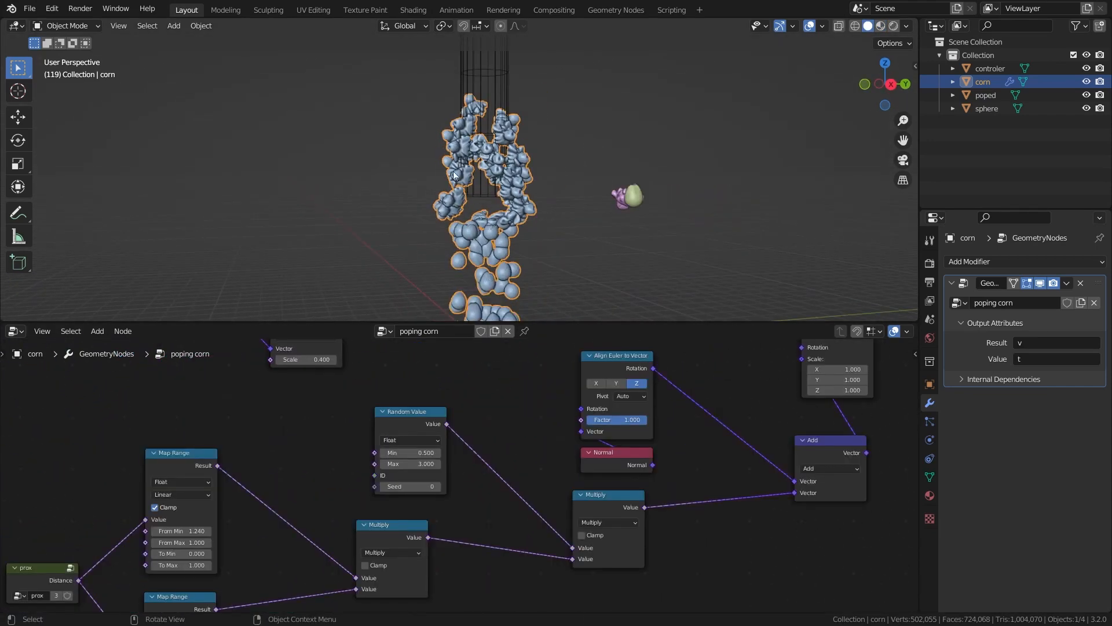
Step: Play the animation and move the controler along the Z axis to test the popcorn rotation on the corn
key("space")
left_click(481, 64)
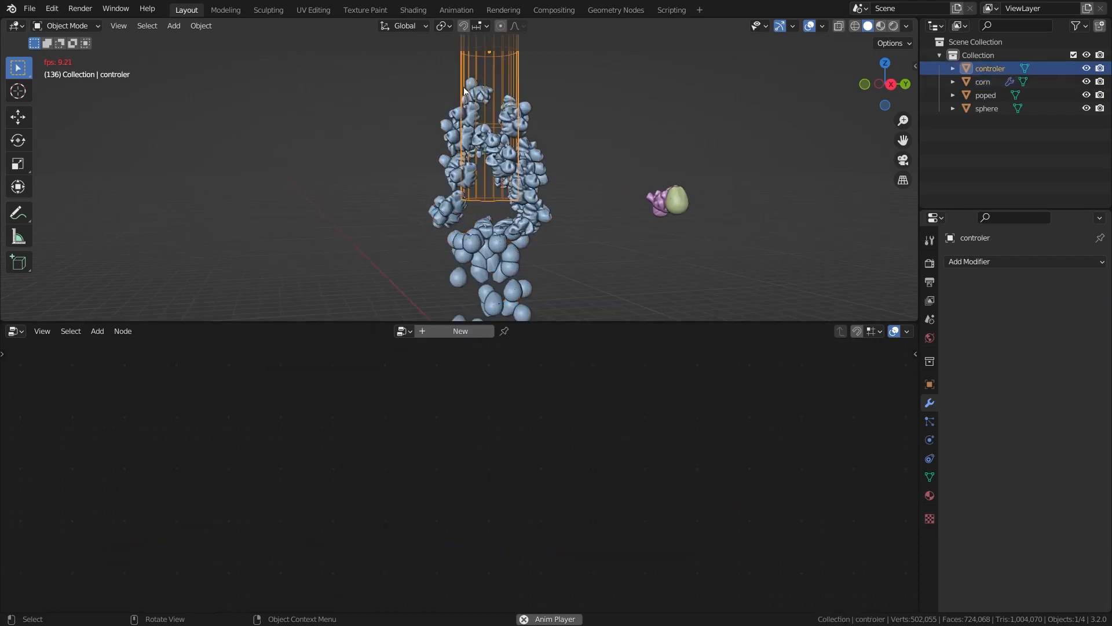
key("g")
key("z")
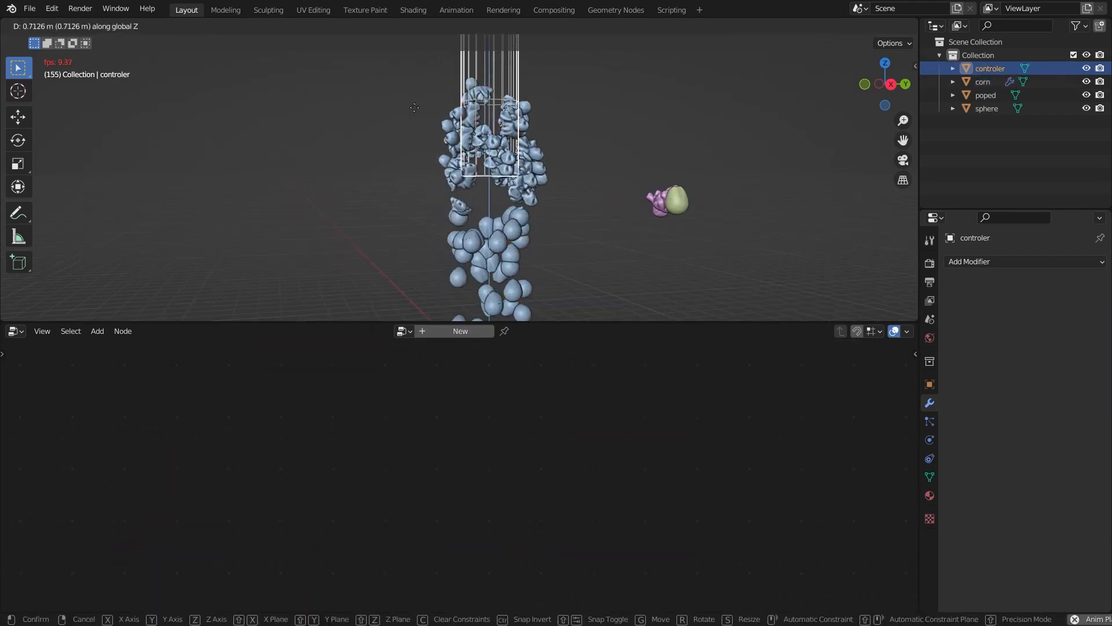
left_click(421, 127)
scroll(521, 200, "up", 5)
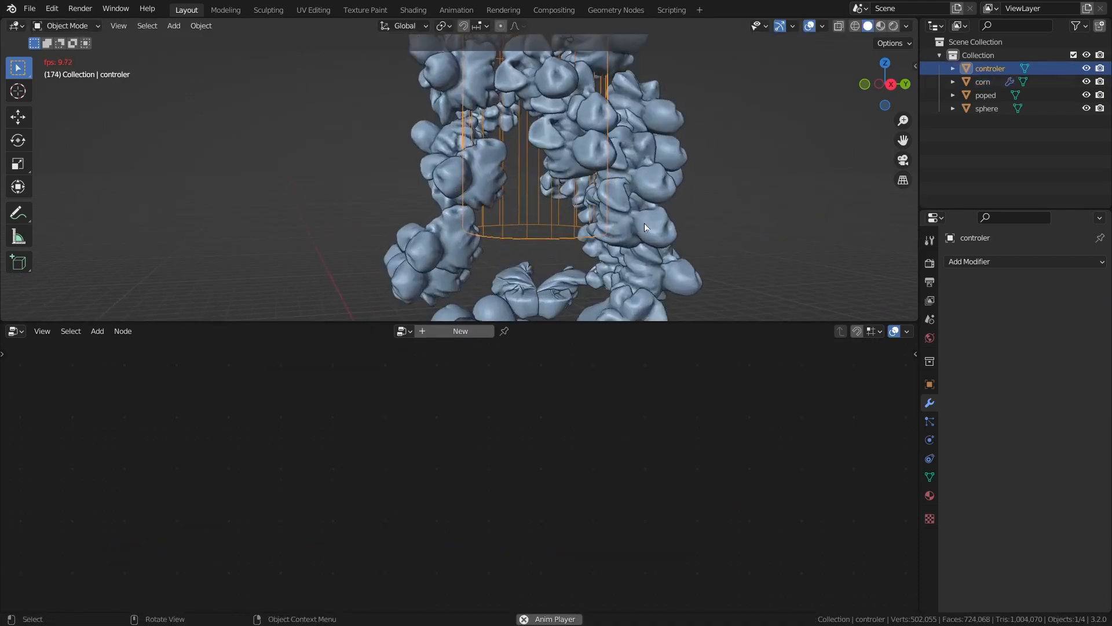
Step: Try two Z-axis moves of the controler in a close-up of the popcorn, cancelling each one
key("g")
key("z")
right_click(636, 227)
key("g")
key("z")
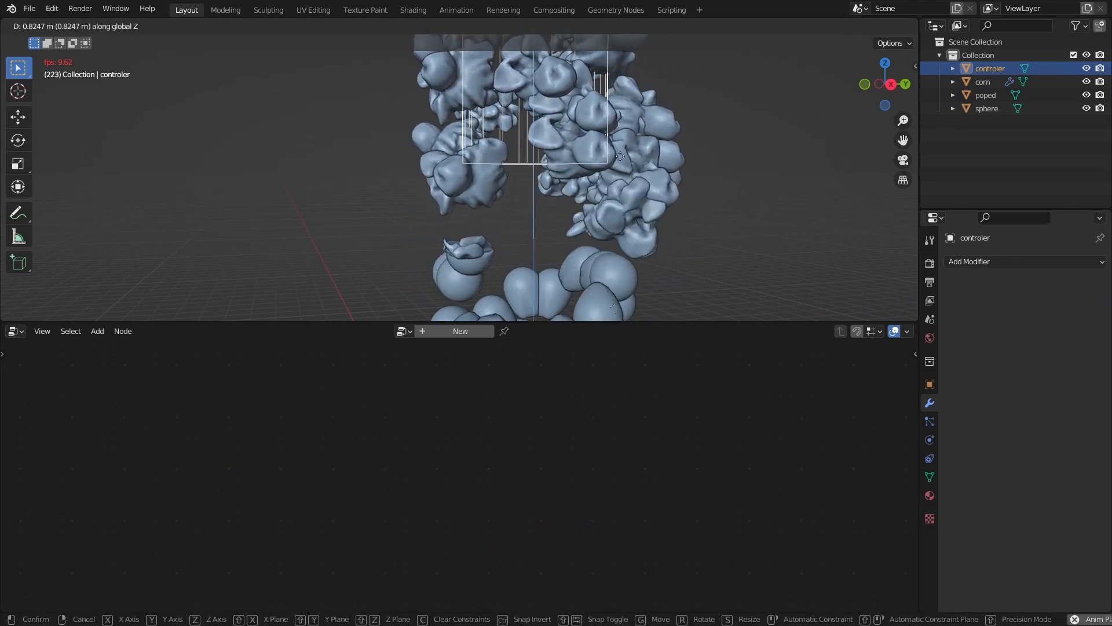
right_click(611, 194)
Step: Set the corn's float Random Value node to a Max of 2.500 and a Seed of 48
left_click(611, 194)
middle_click_drag(395, 380, 475, 380)
scroll(474, 381, "up", 2)
scroll(454, 458, "up", 2)
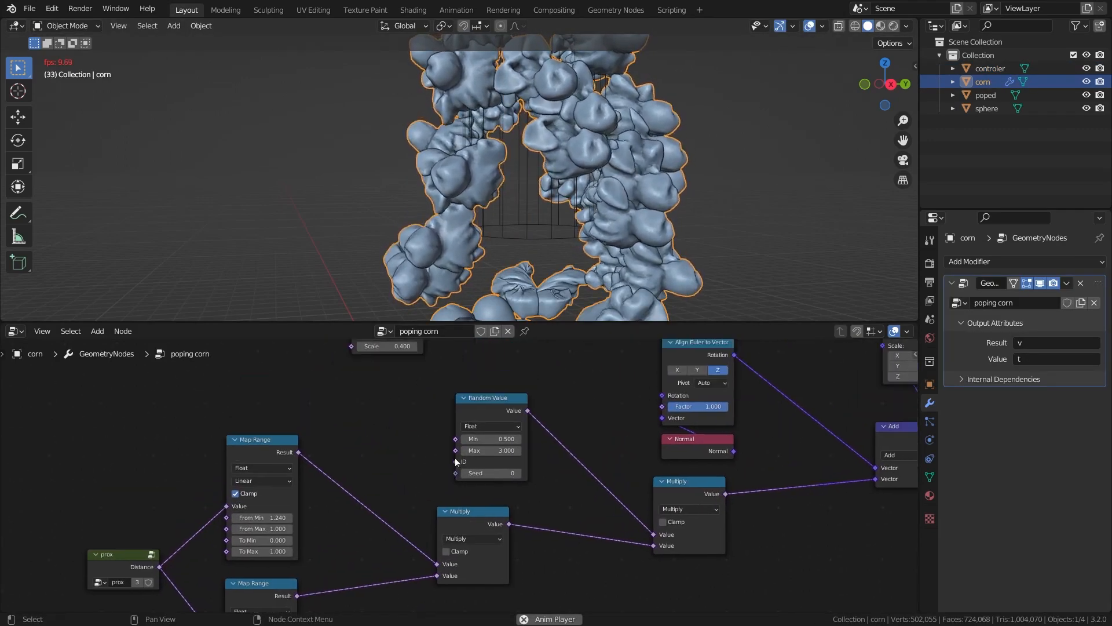
left_click(502, 445)
type("2")
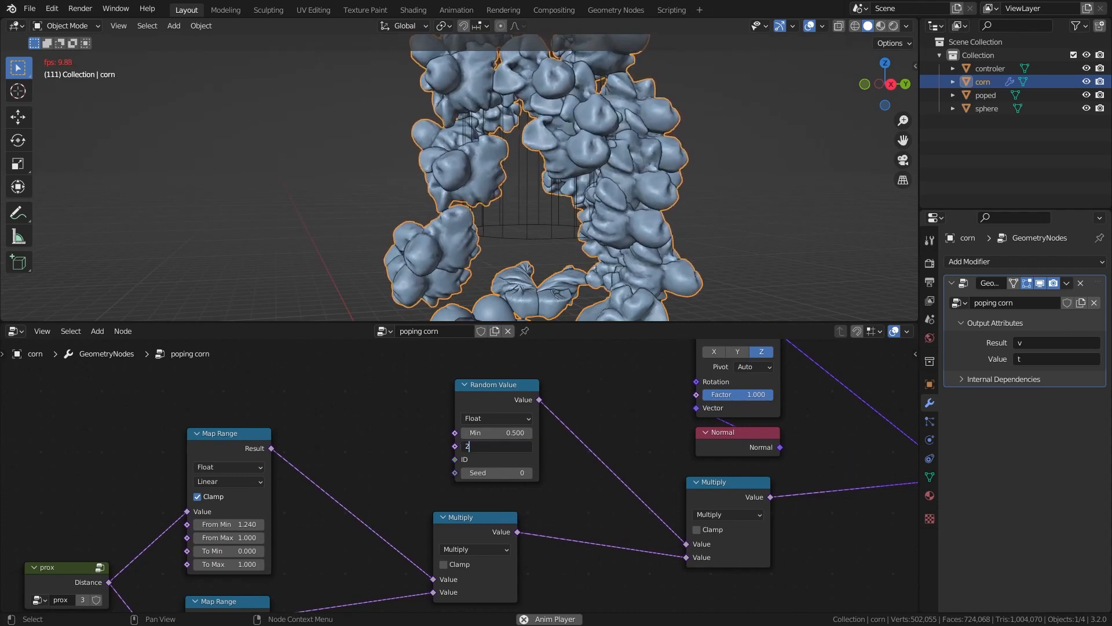
type(".5")
key("Return")
left_click_drag(494, 473, 510, 474)
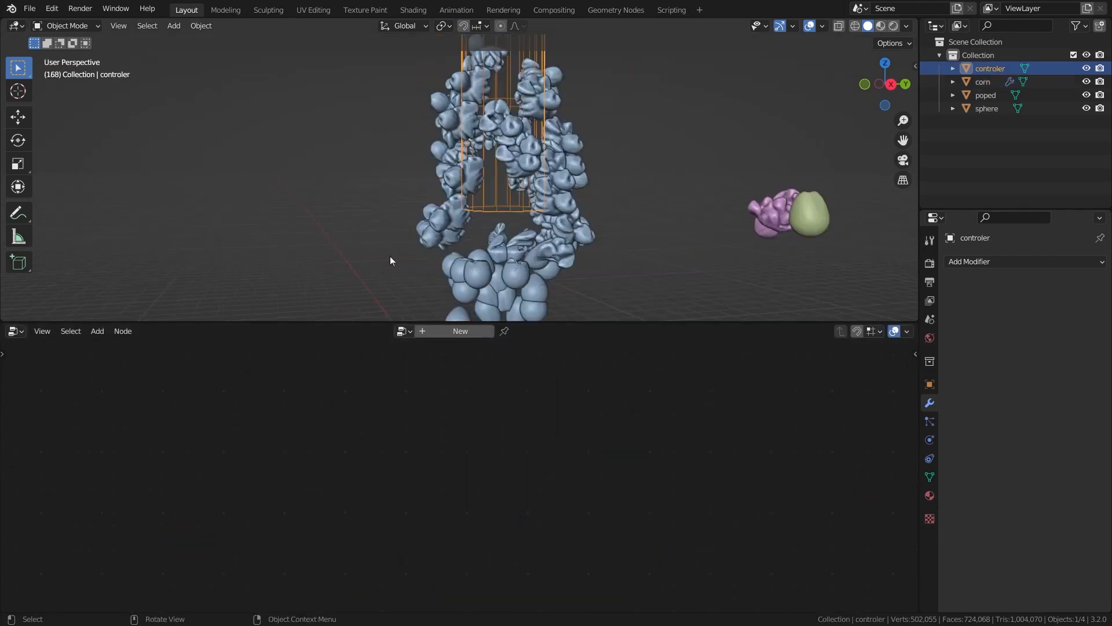
Step: Move the controler along Z to check the new random rotations, and reselect the corn object
key("g")
key("z")
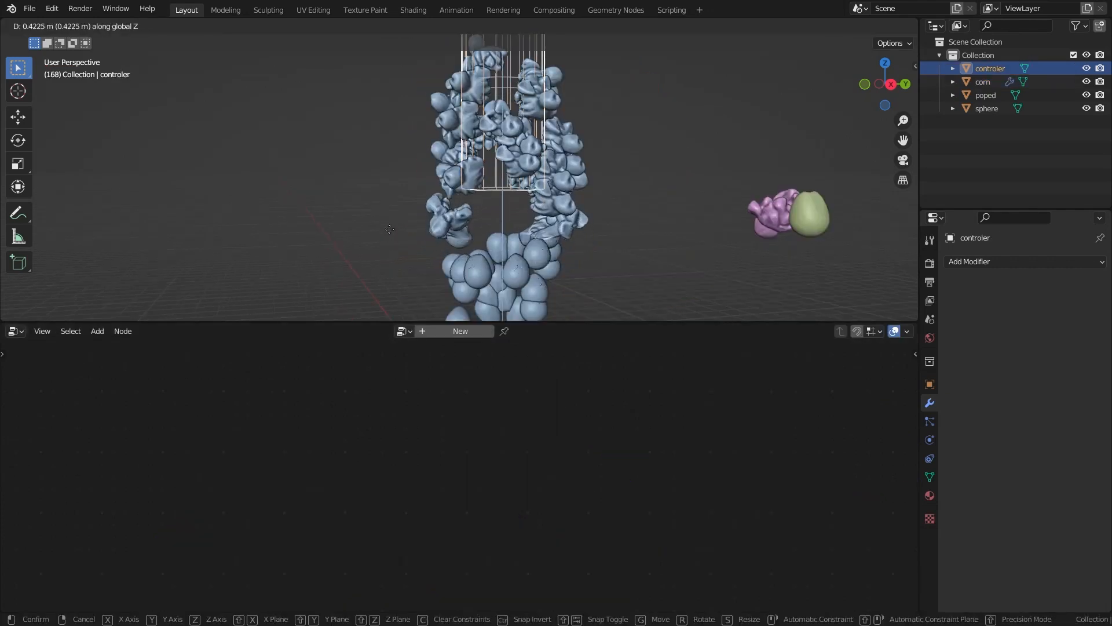
left_click(390, 249)
left_click(440, 223)
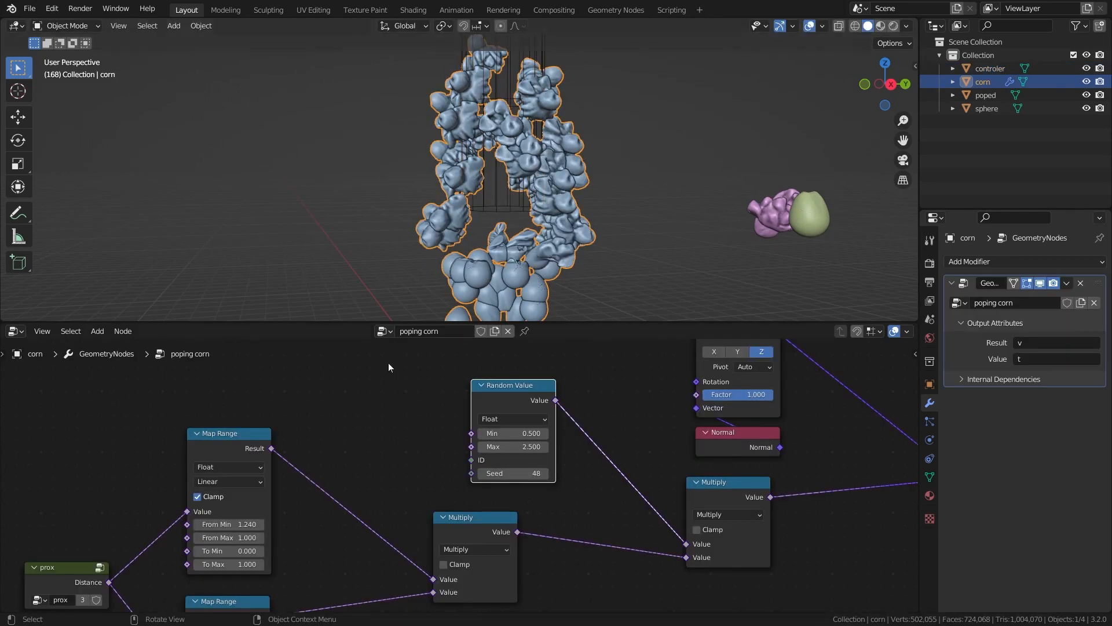
Step: Remove the Set Material node and connect the Join Geometry output to the Geometry input of Group Output
scroll(382, 416, "down", 16)
middle_click_drag(405, 370, 356, 468)
scroll(355, 468, "up", 1)
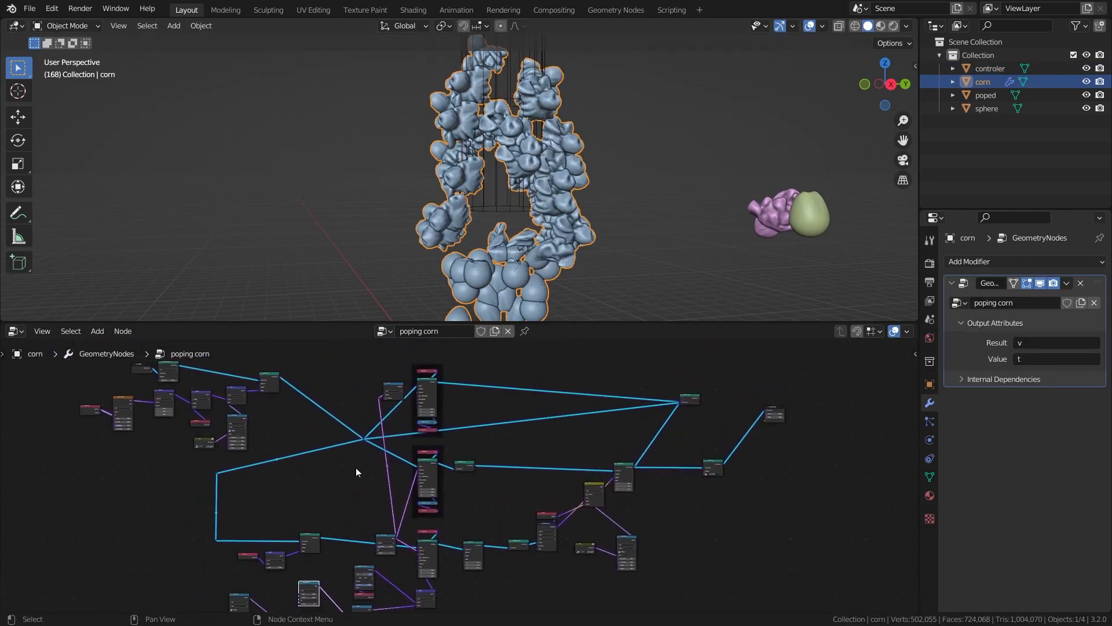
middle_click_drag(356, 467, 347, 496)
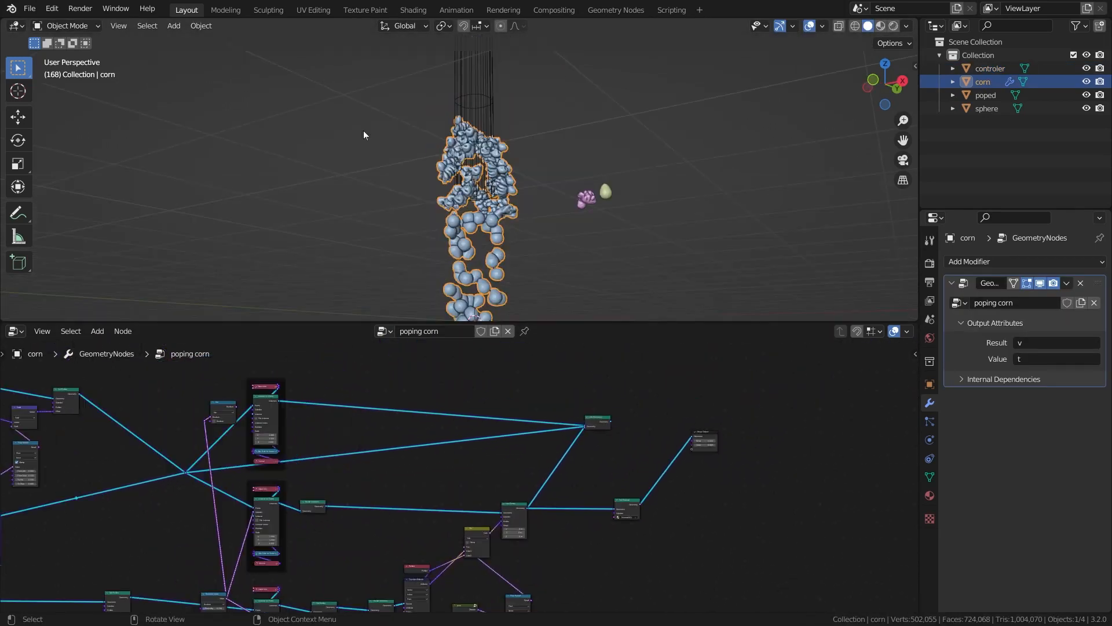
mouse_move(364, 134)
middle_mouse_down()
mouse_move(363, 194)
mouse_move(364, 106)
mouse_move(373, 126)
middle_mouse_up()
scroll(576, 410, "up", 2)
scroll(521, 434, "down", 3, "ctrl")
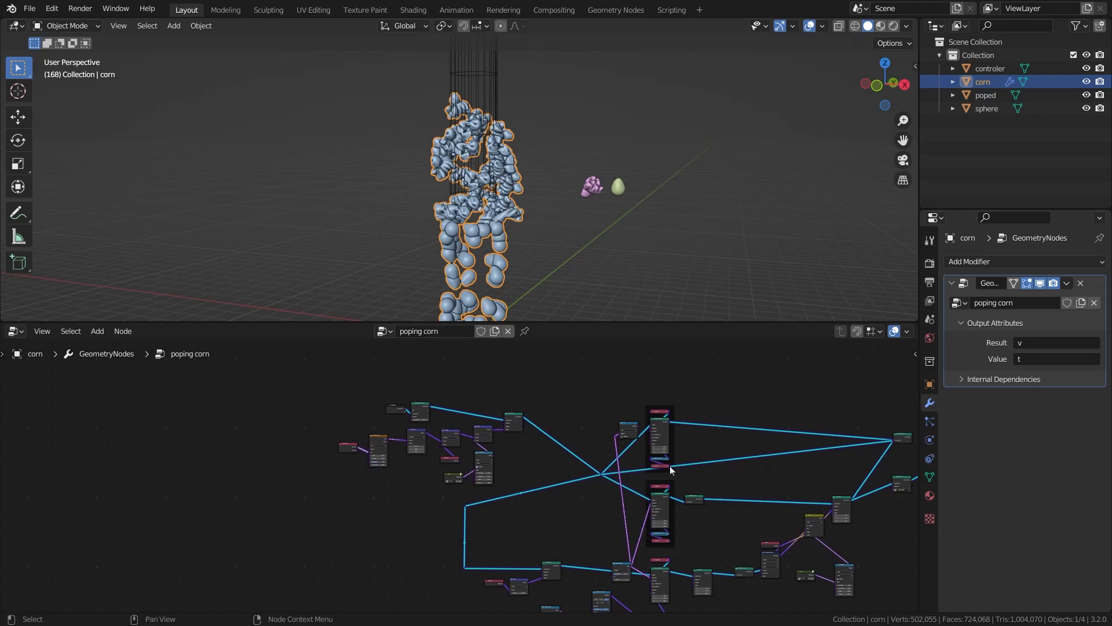
middle_click_drag(670, 466, 301, 454)
scroll(301, 454, "up", 1)
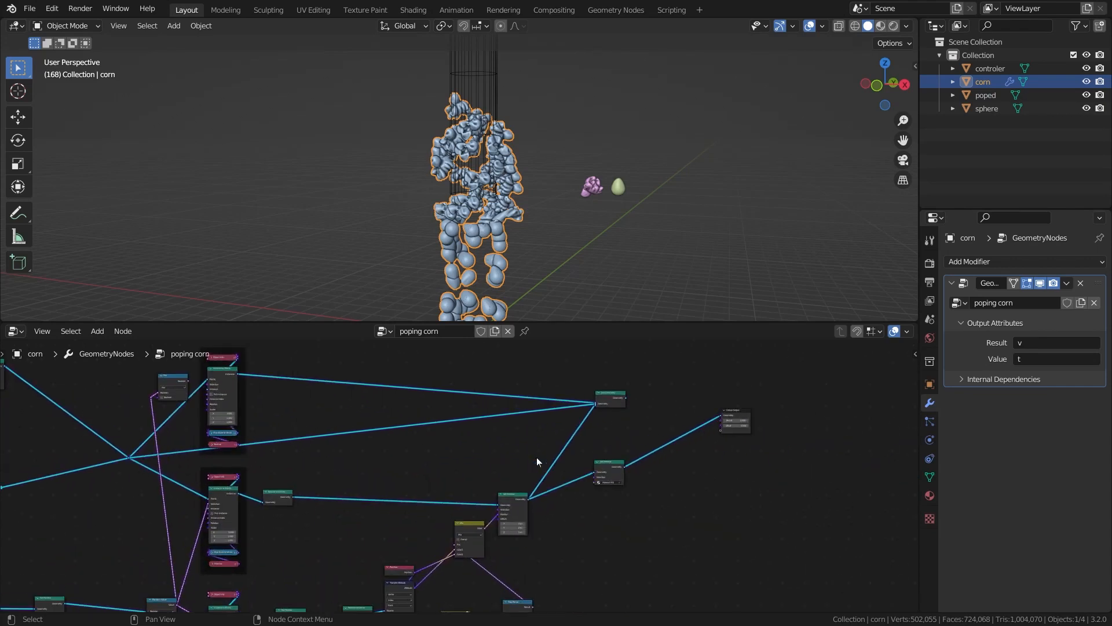
scroll(512, 435, "up", 2)
middle_click_drag(514, 460, 323, 489)
scroll(371, 496, "up", 2)
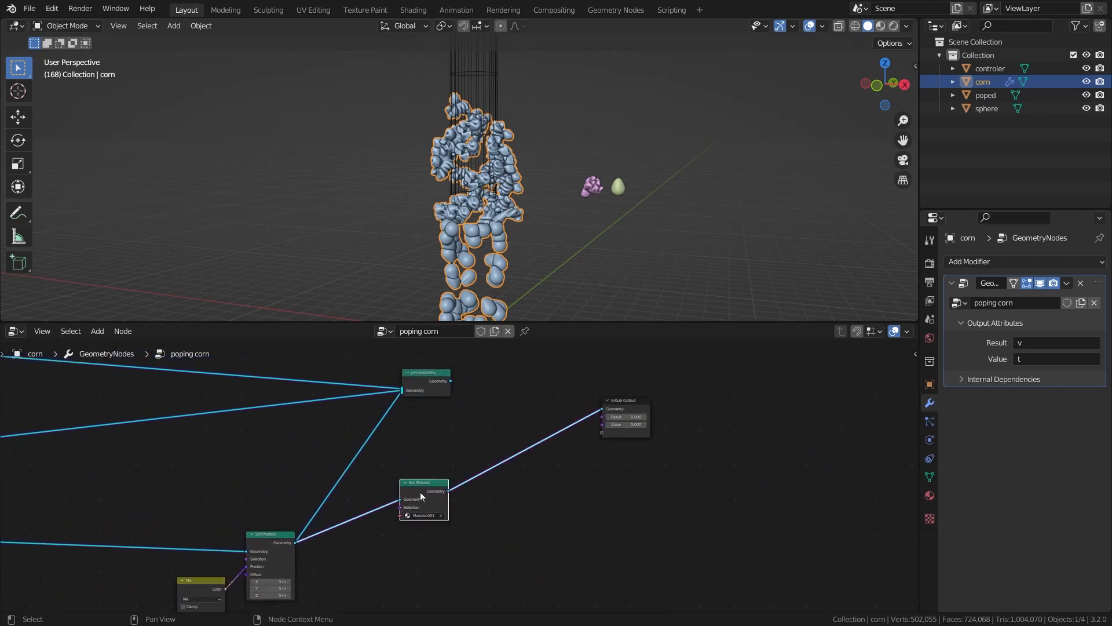
scroll(377, 498, "up", 1)
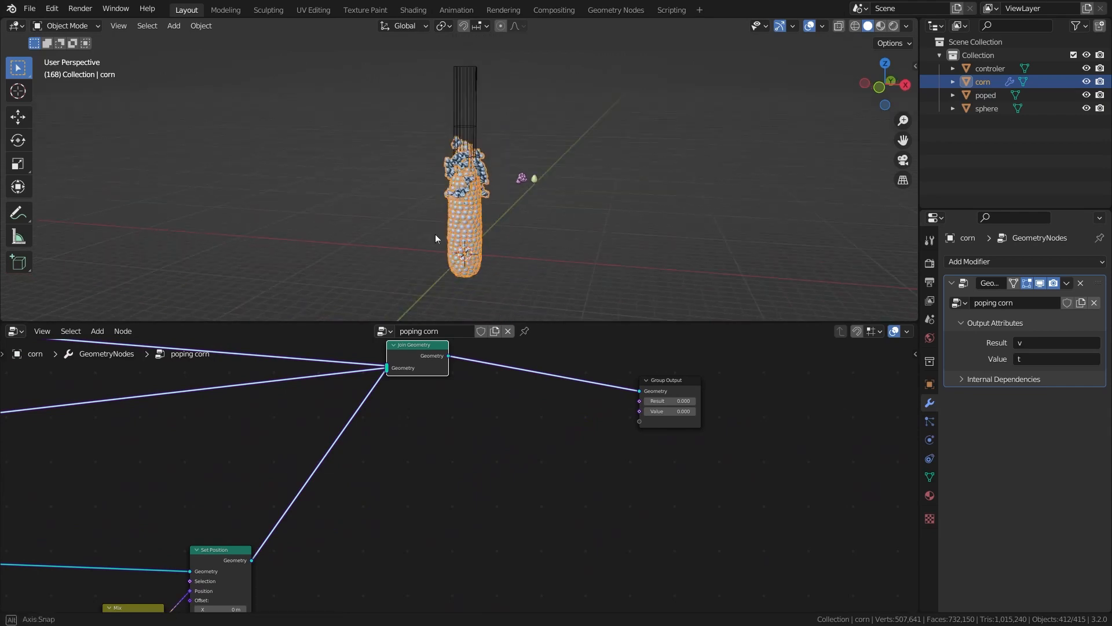
Step: Move the controler down along Z during playback to view the popping on the full cob in a maximized viewport
middle_click_drag(435, 234, 460, 213)
scroll(537, 213, "up", 5)
key("ctrl+space")
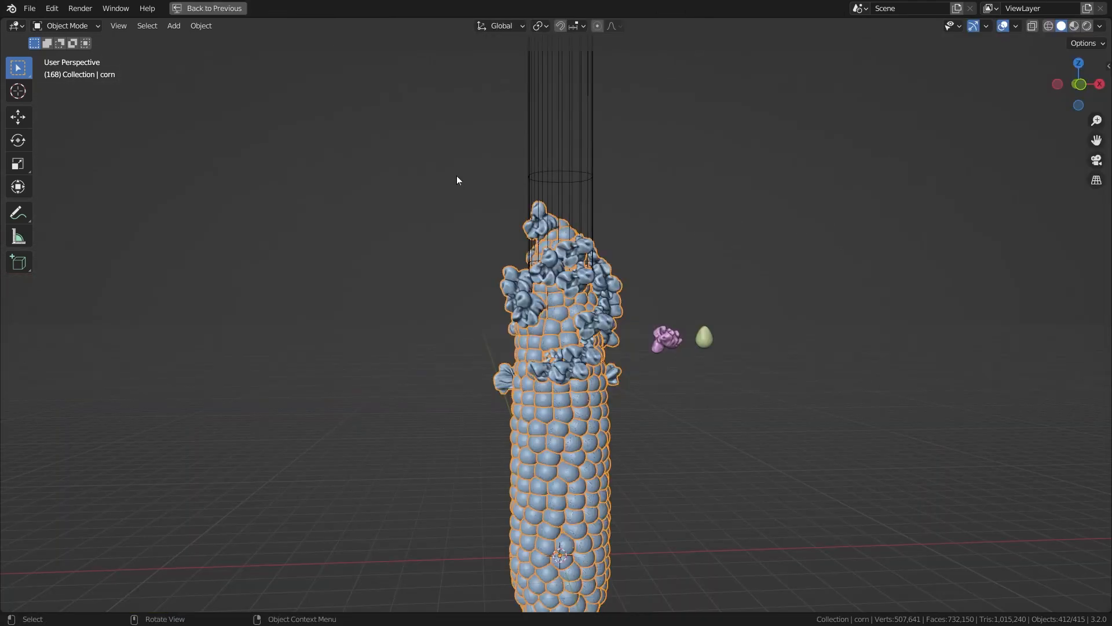
left_click(526, 179)
scroll(461, 271, "up", 1)
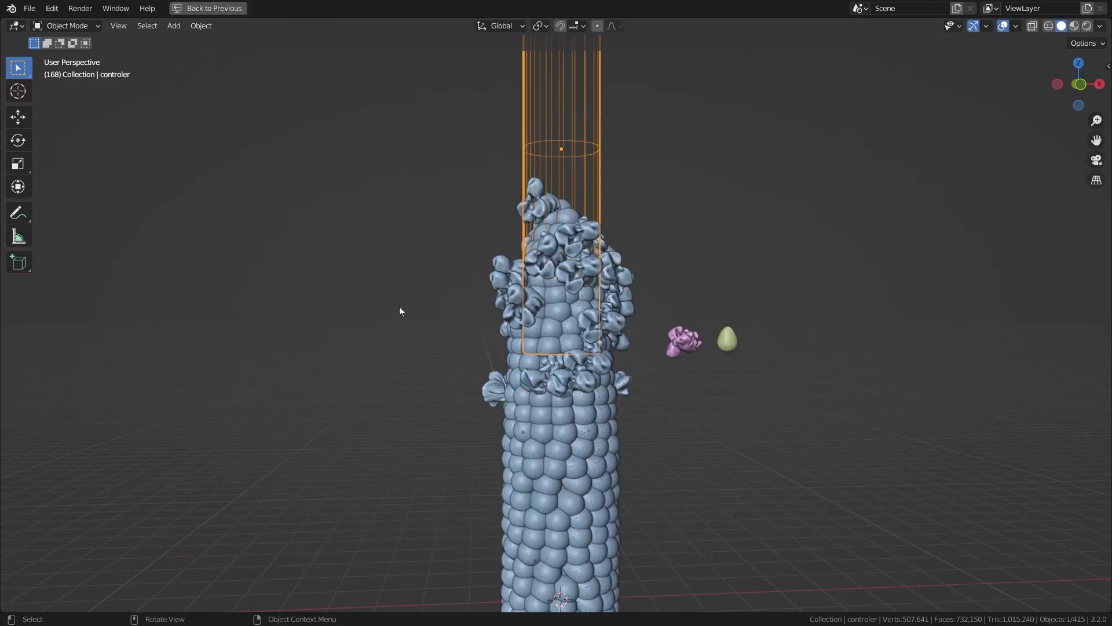
key("space")
key("g")
key("z")
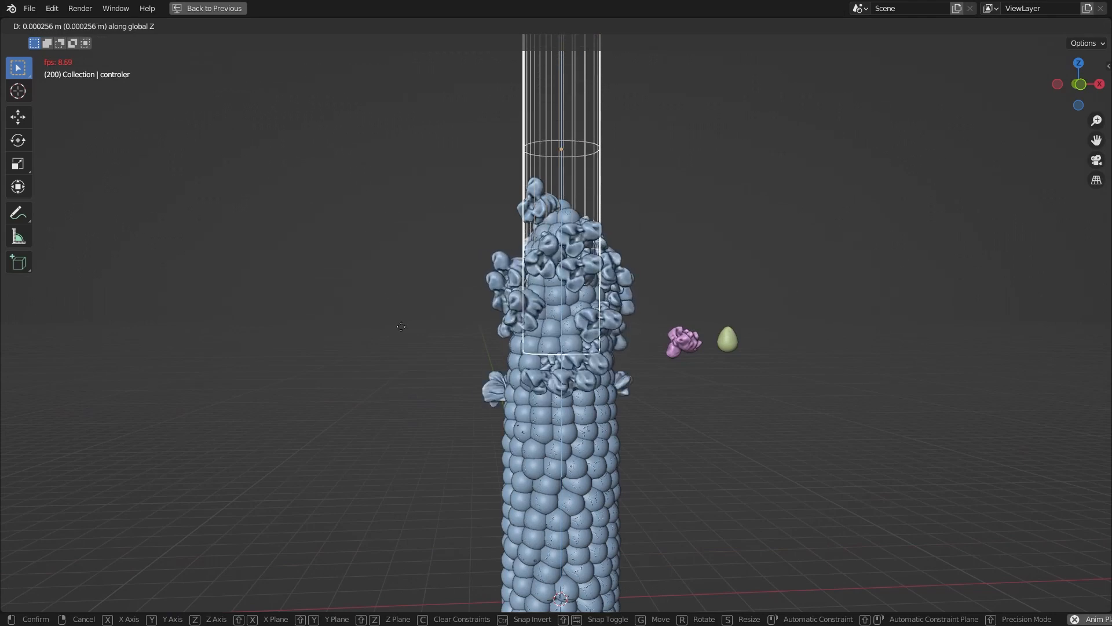
left_click(421, 328)
key("space")
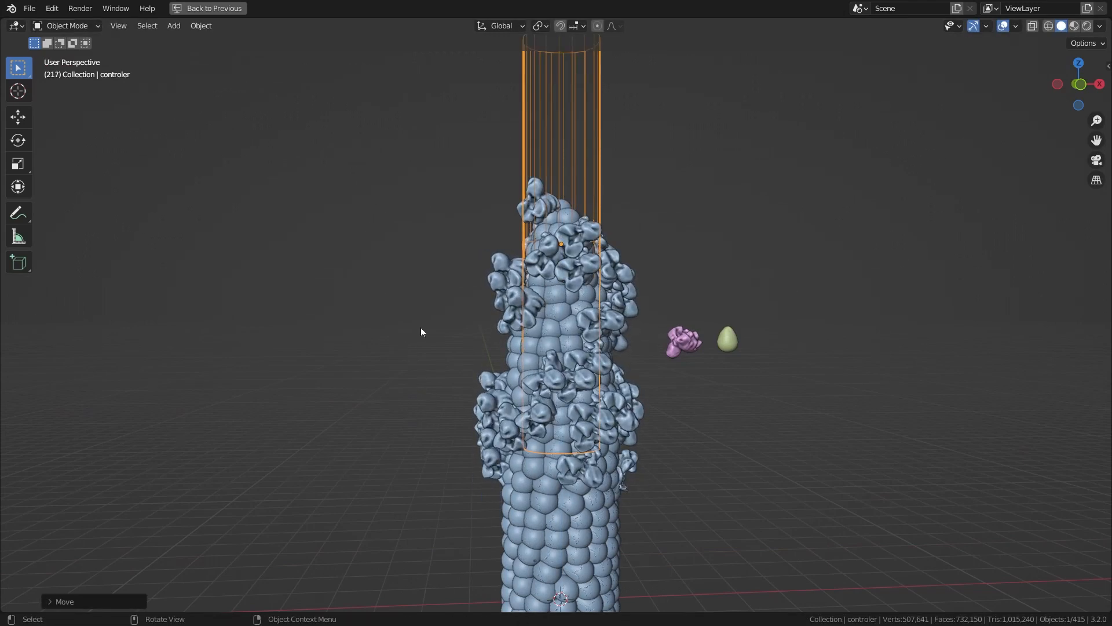
Step: Restore the split layout and set the corn's Boolean Random Value node to a Probability of 0.550, playing the animation briefly
key("ctrl+space")
left_click(435, 272)
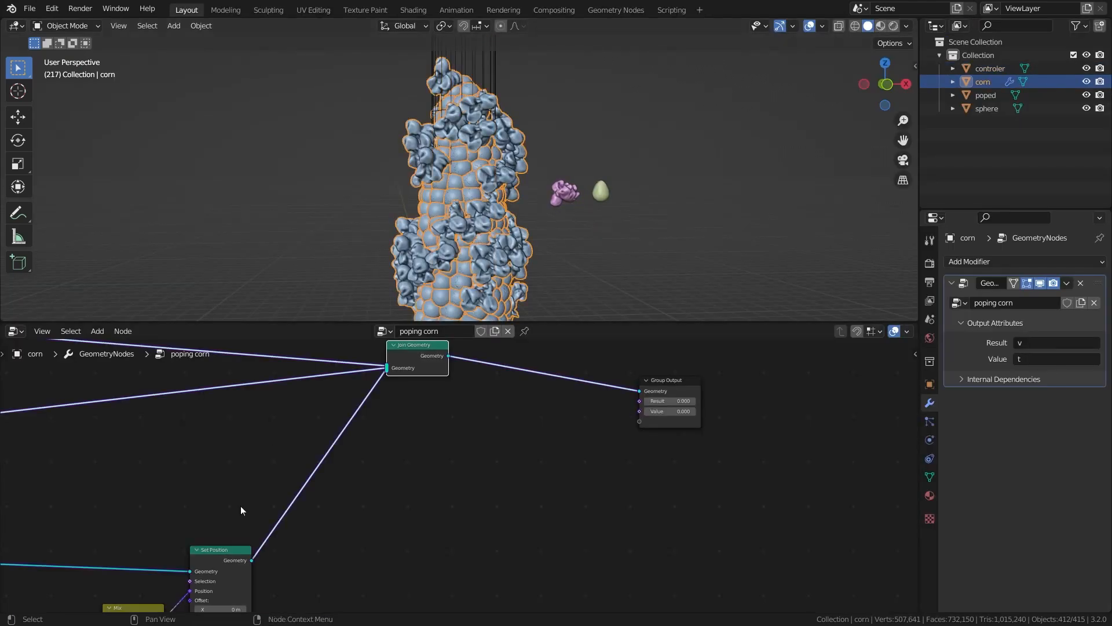
scroll(241, 506, "down", 3)
middle_click_drag(241, 506, 824, 345)
middle_click_drag(465, 405, 531, 342)
scroll(531, 348, "up", 6)
middle_click_drag(378, 174, 409, 206)
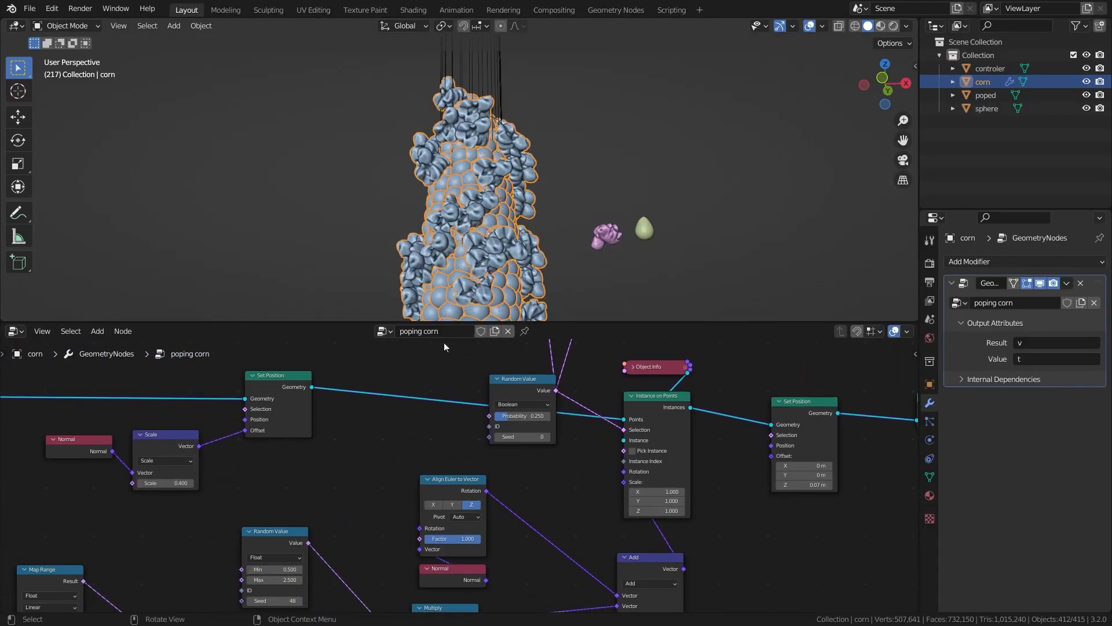
scroll(475, 440, "up", 3)
middle_click_drag(507, 408, 459, 451)
scroll(459, 451, "up", 1)
left_click_drag(461, 448, 482, 441)
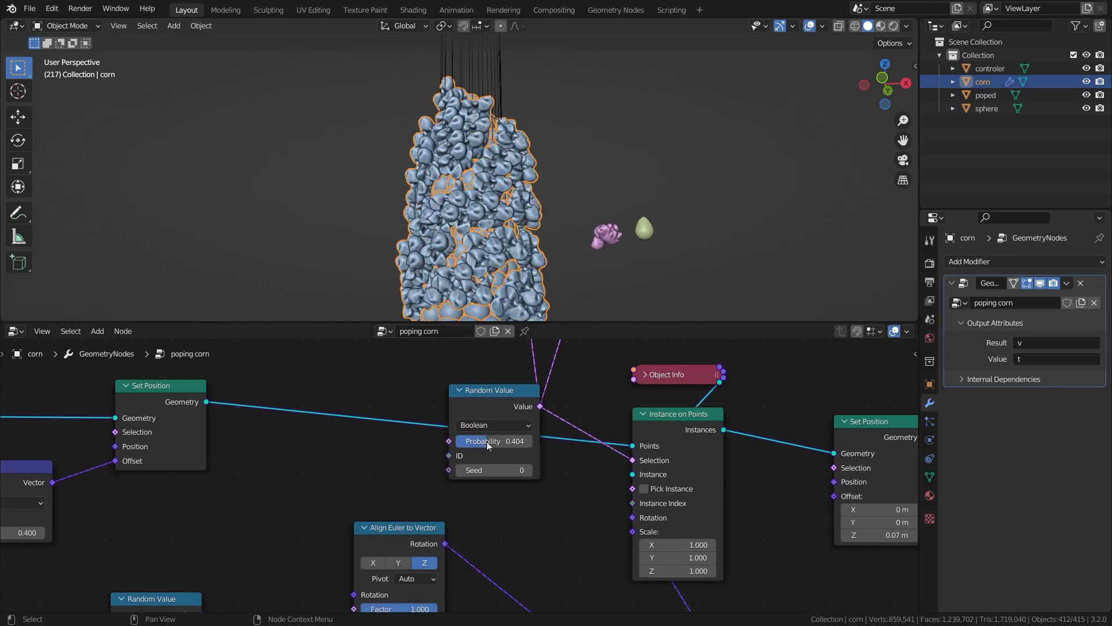
left_click(493, 441)
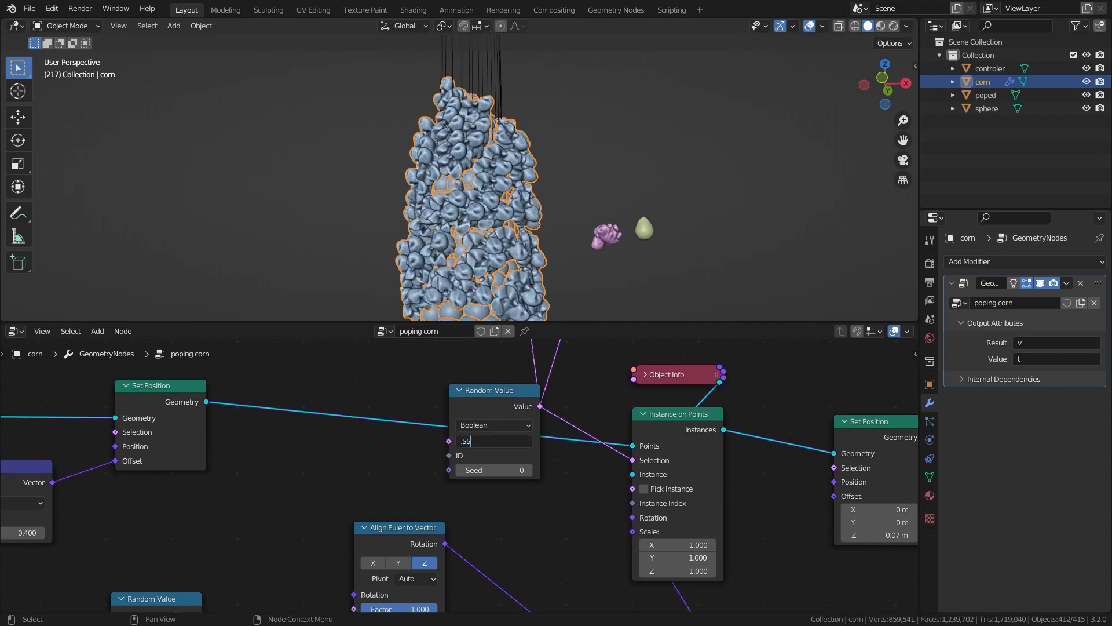
type(".55")
key("Return")
key("space")
key("space")
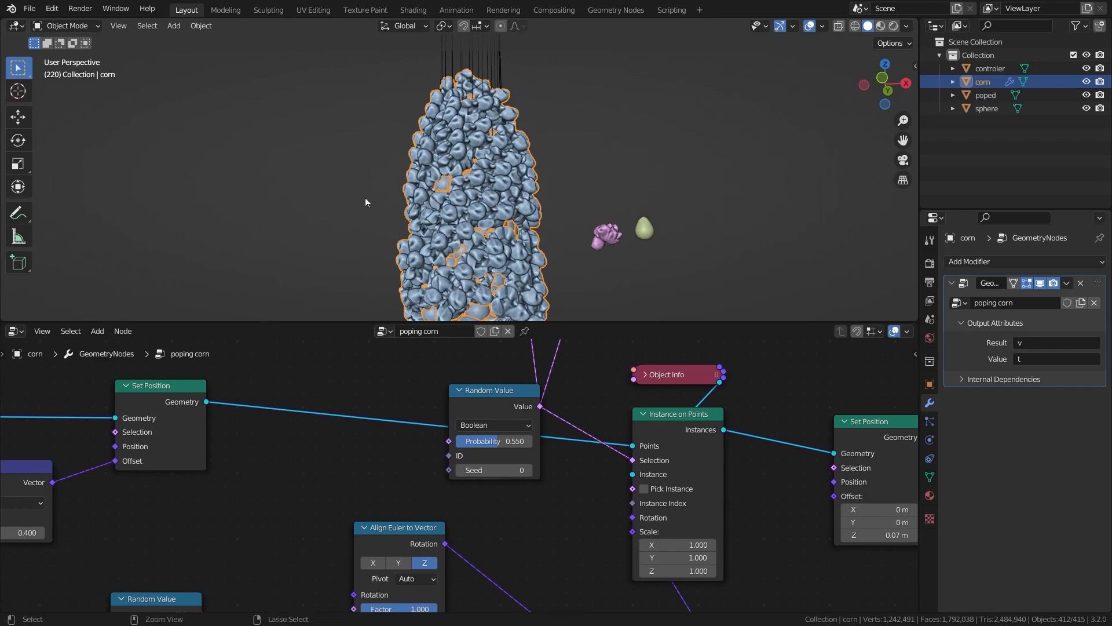
Step: Examine the popped cob in a maximized viewport with overlays hidden, testing a Z-axis move, and show the overlays again
key("ctrl+space")
middle_click_drag(472, 352, 574, 212)
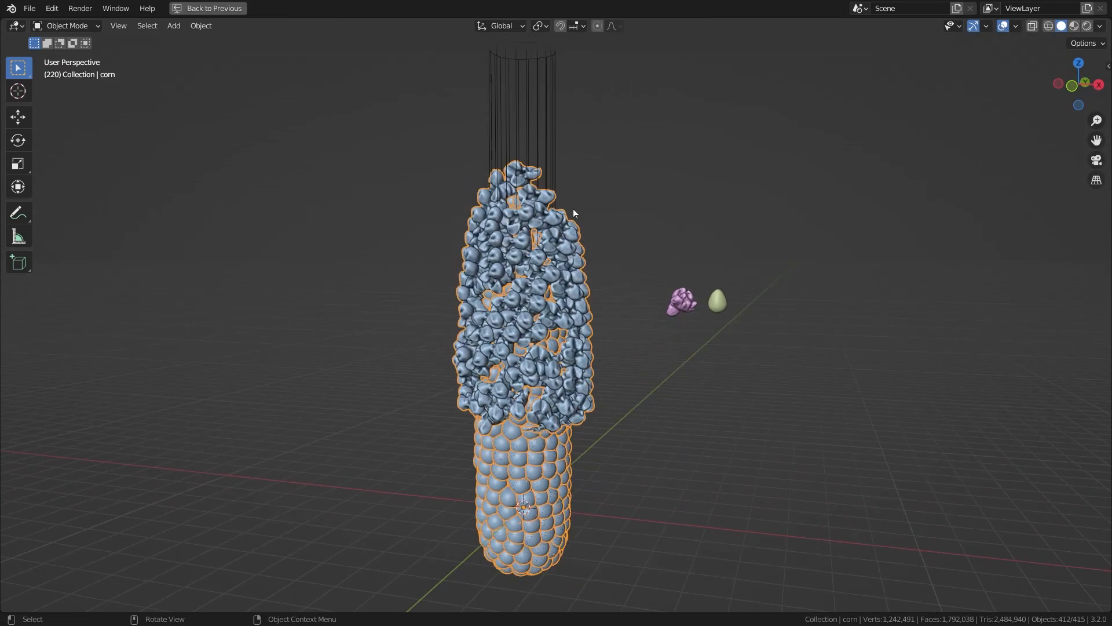
left_click(1003, 26)
key("g")
key("z")
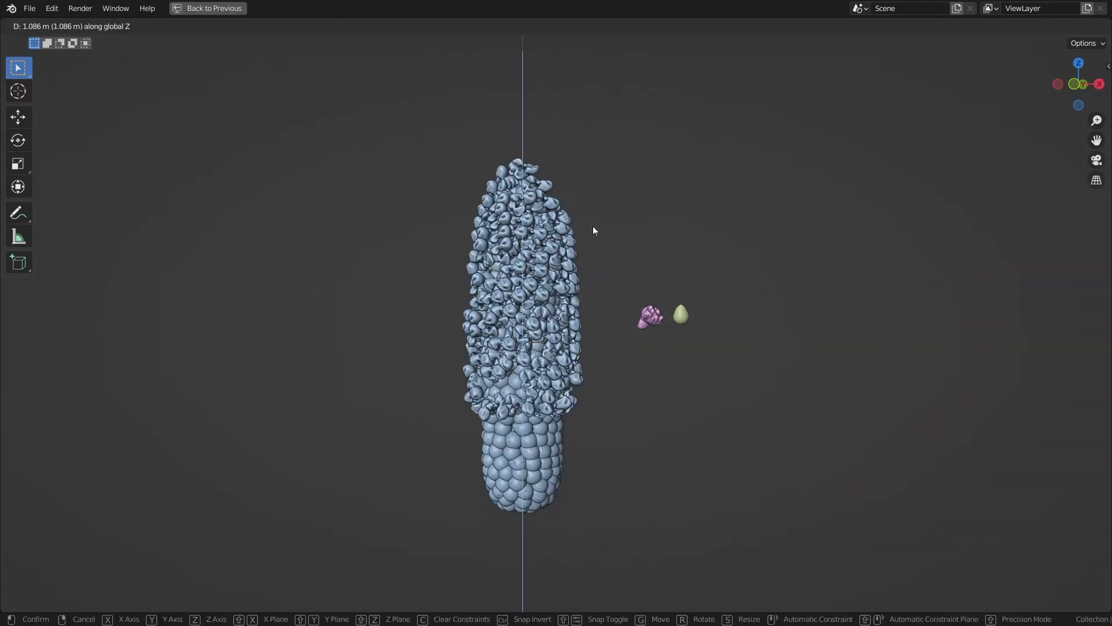
key("Escape")
left_click(1000, 26)
key("g")
key("z")
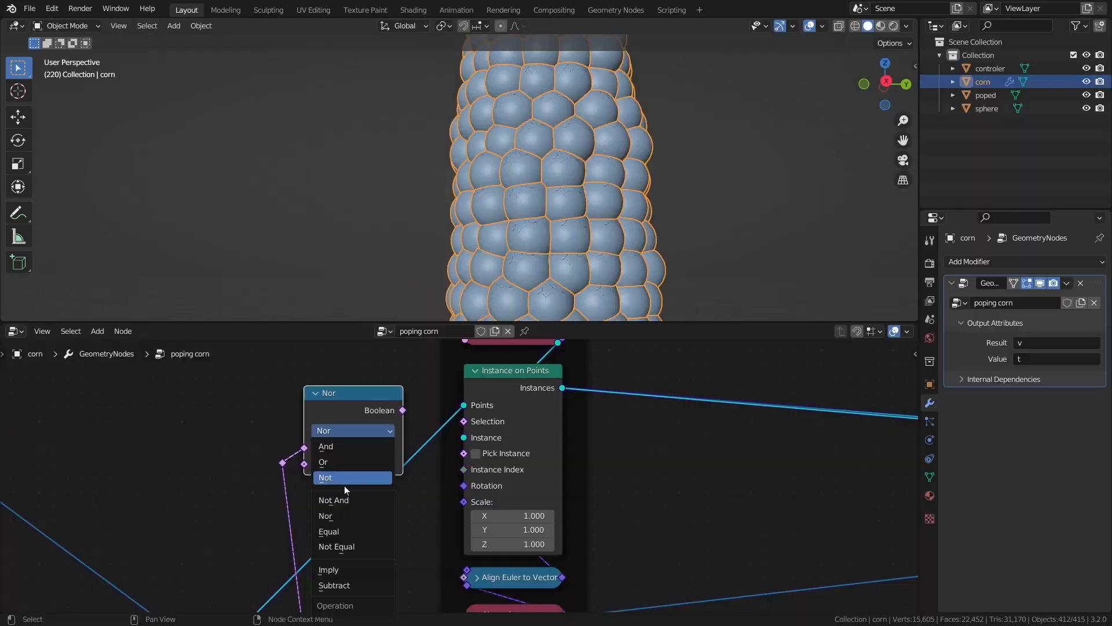
Step: Switch the Nor node to Not and connect its Boolean output to the Selection input of the adjacent Instance on Points node
left_click(342, 485)
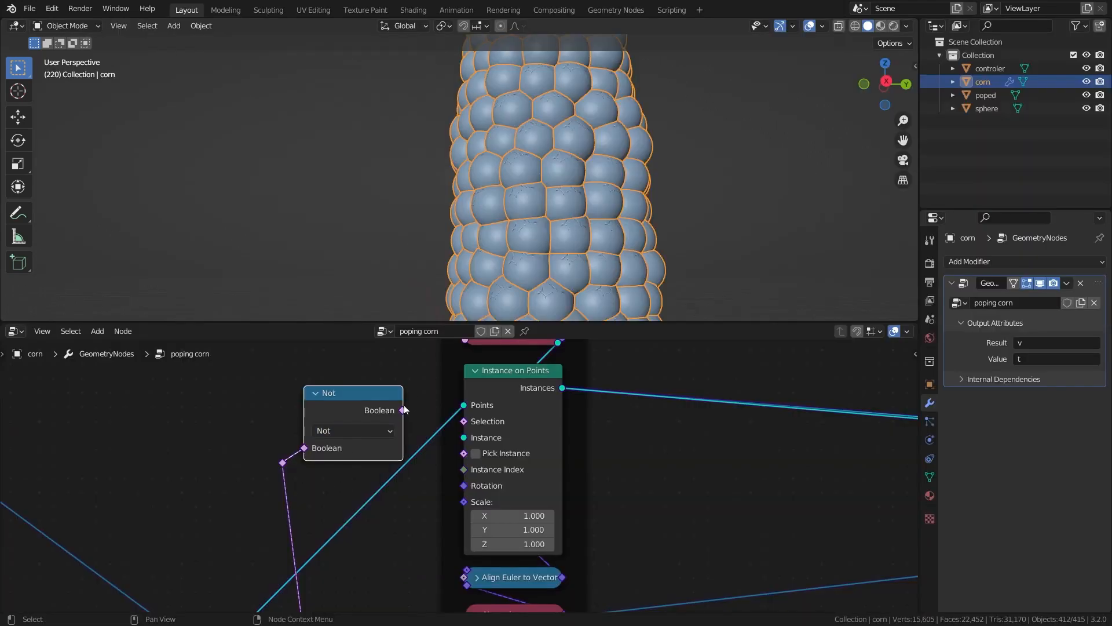
left_click_drag(403, 410, 464, 421)
scroll(461, 475, "down", 2)
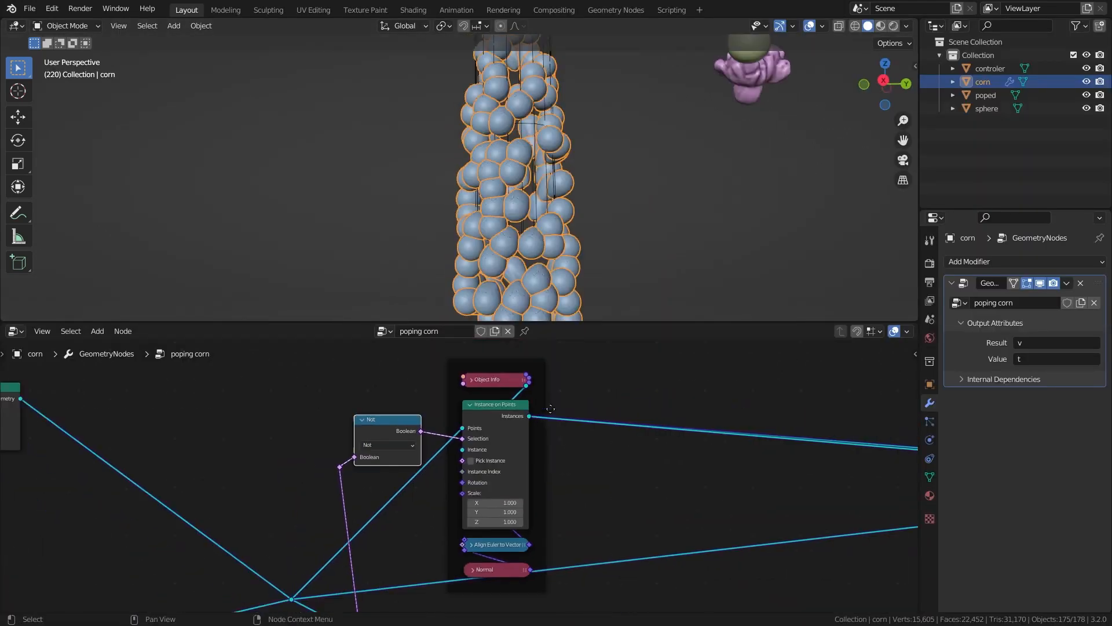
scroll(550, 409, "down", 3)
Step: Circle an unpopped kernel at the popcorn's lower edge with a freehand annotation in the maximized viewport, and return to the selection tool
key("ctrl+space")
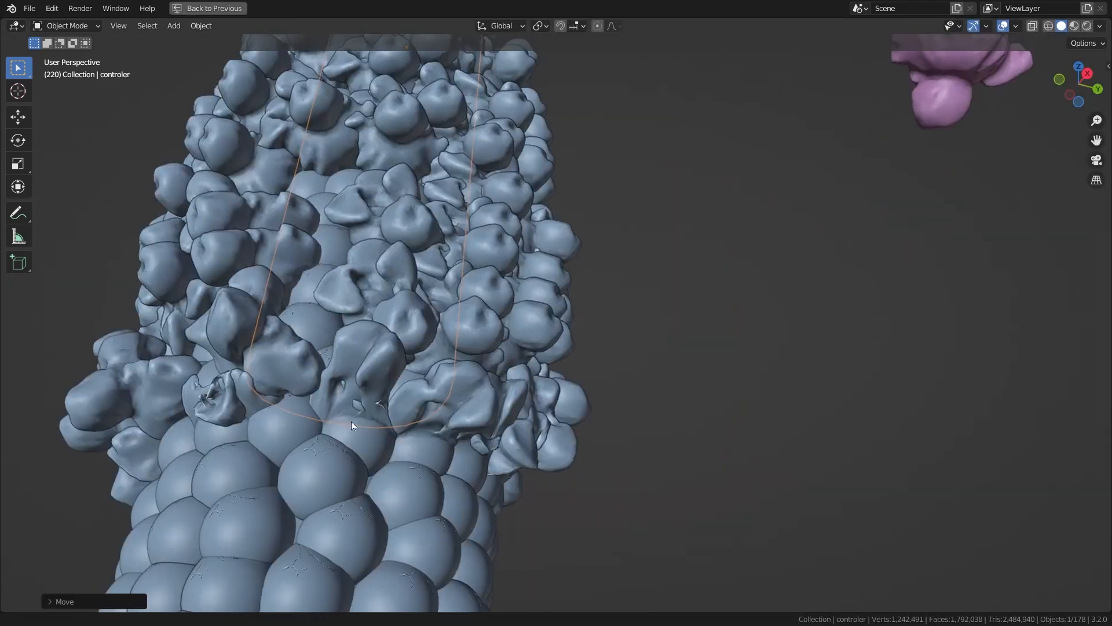
middle_click_drag(351, 421, 443, 389)
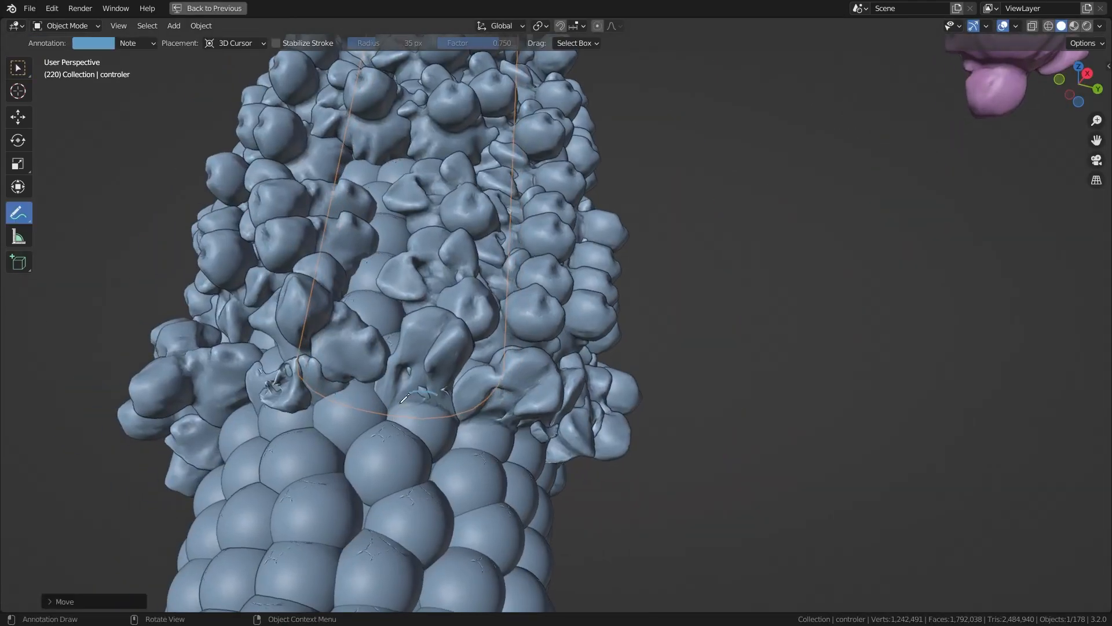
left_click_drag(453, 395, 422, 387)
key("w")
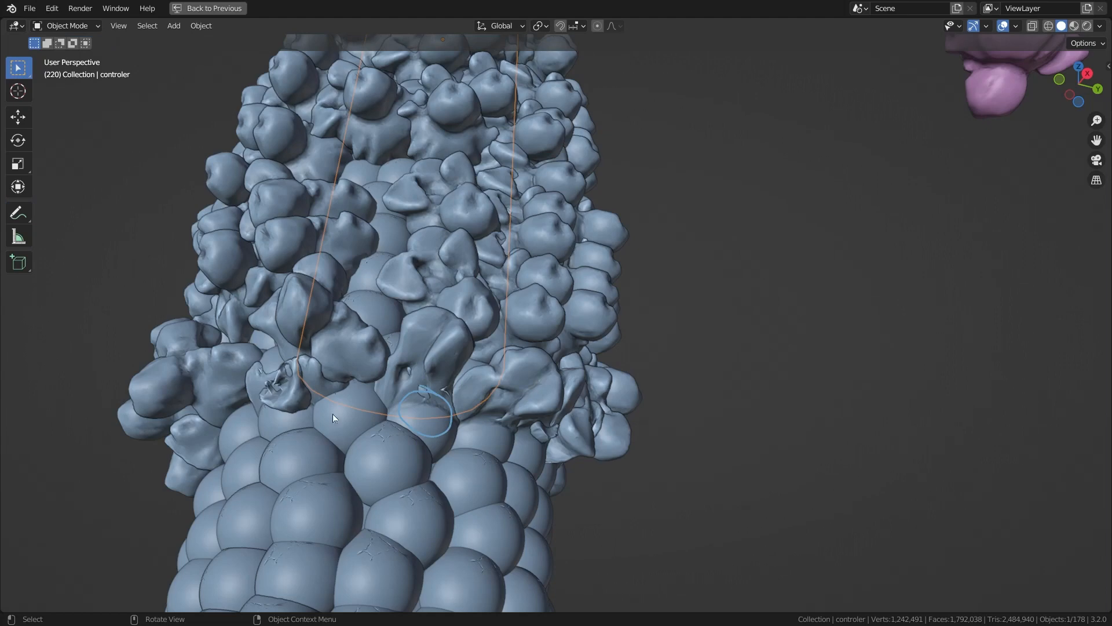
Step: Raise the controler along the Z axis to check how the circled kernel transitions
key("g")
key("z")
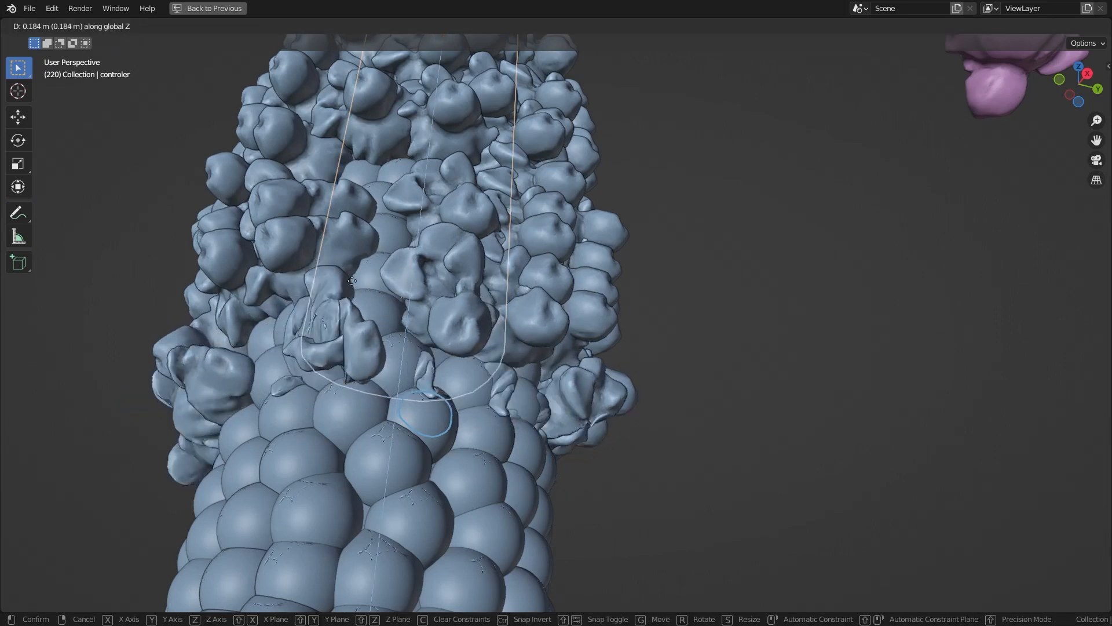
left_click(284, 237)
Step: Switch the viewport to Rendered shading with the whole cob in view
scroll(283, 238, "down", 10)
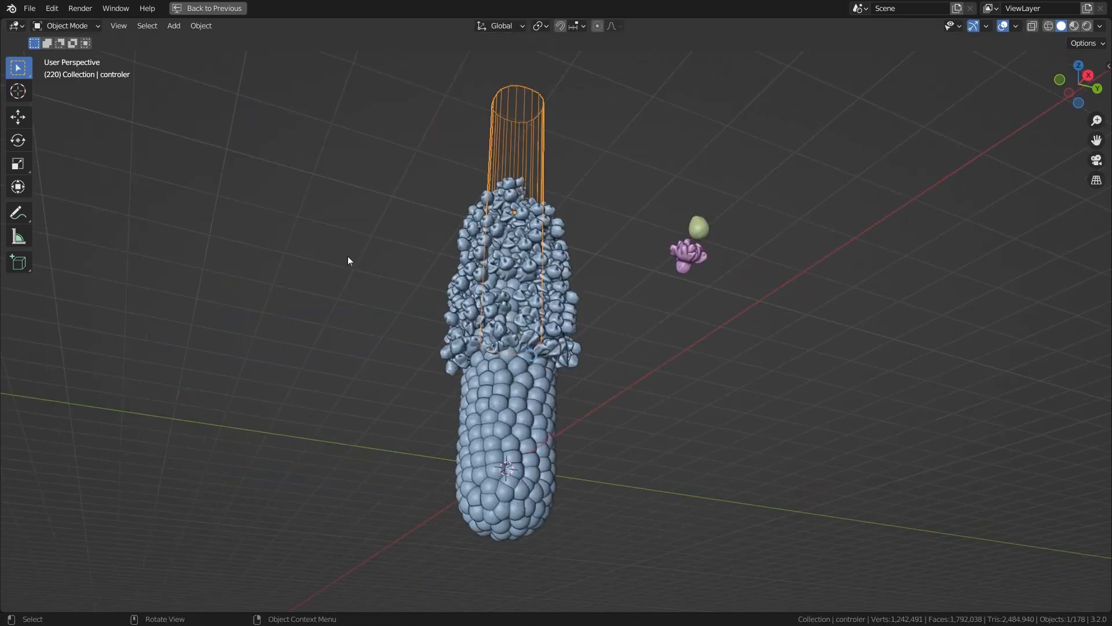
key("z")
left_click(408, 79)
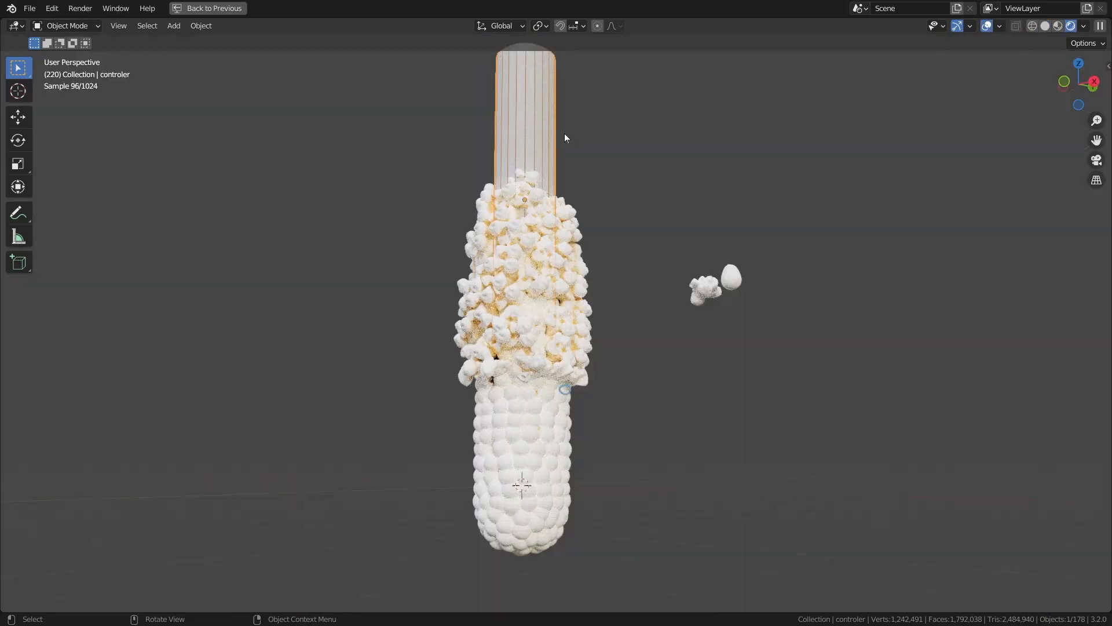
Step: Hide the controler object and turn off the viewport overlays for a clean rendered view of the cob
key("h")
scroll(492, 170, "up", 2)
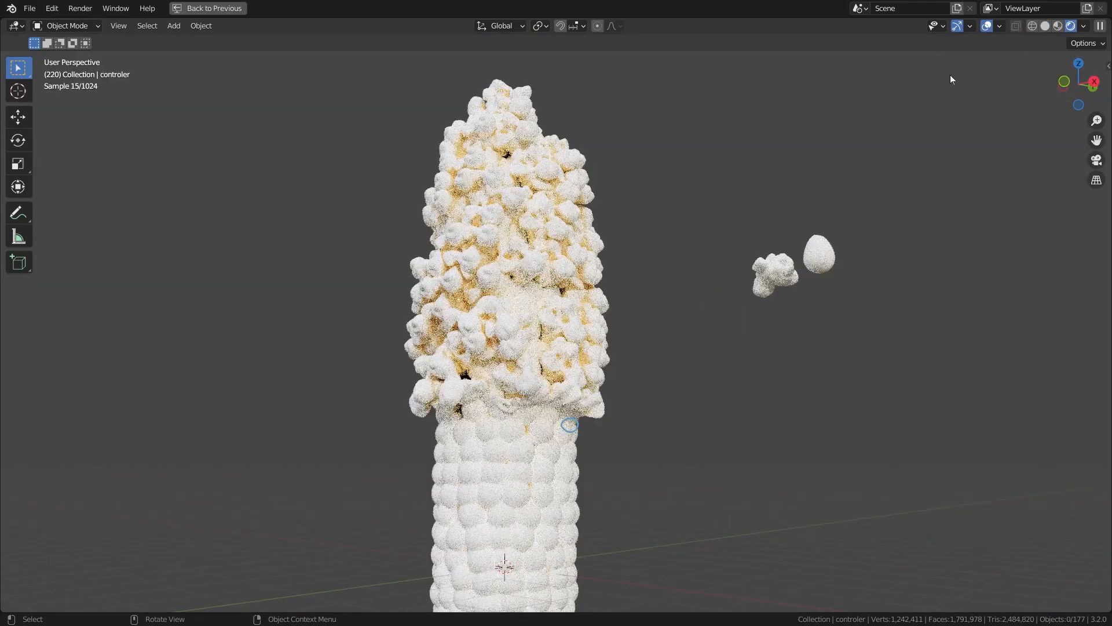
left_click(986, 26)
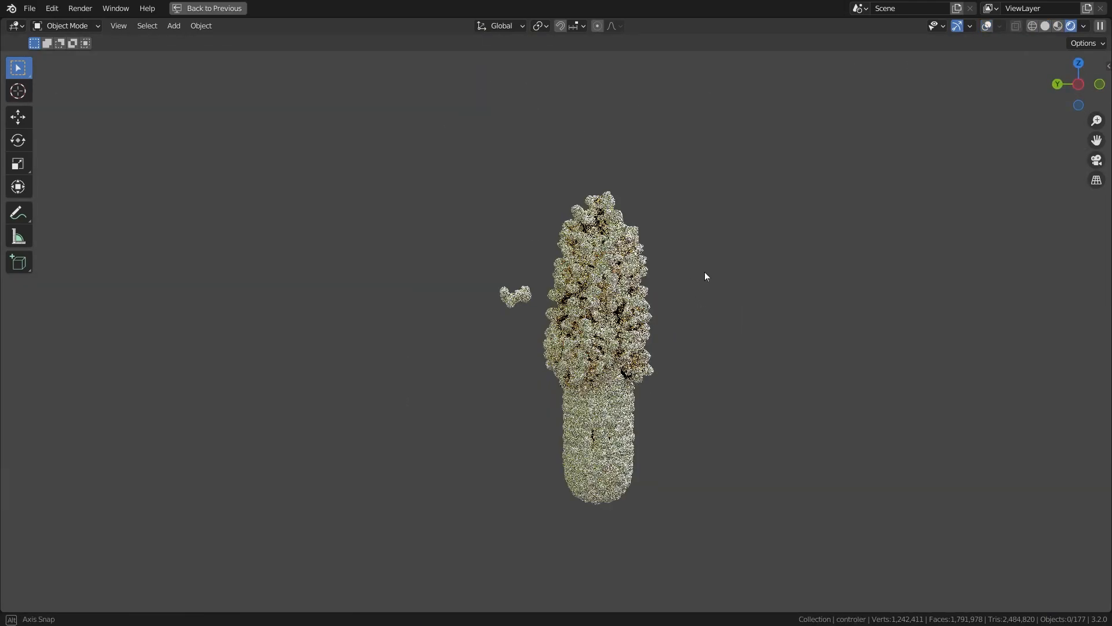
Step: Examine the rendered cob from several sides and close up, checking the popped kernels' coverage, and restore the full layout with the node editor
scroll(705, 272, "up", 1)
scroll(625, 289, "up", 2)
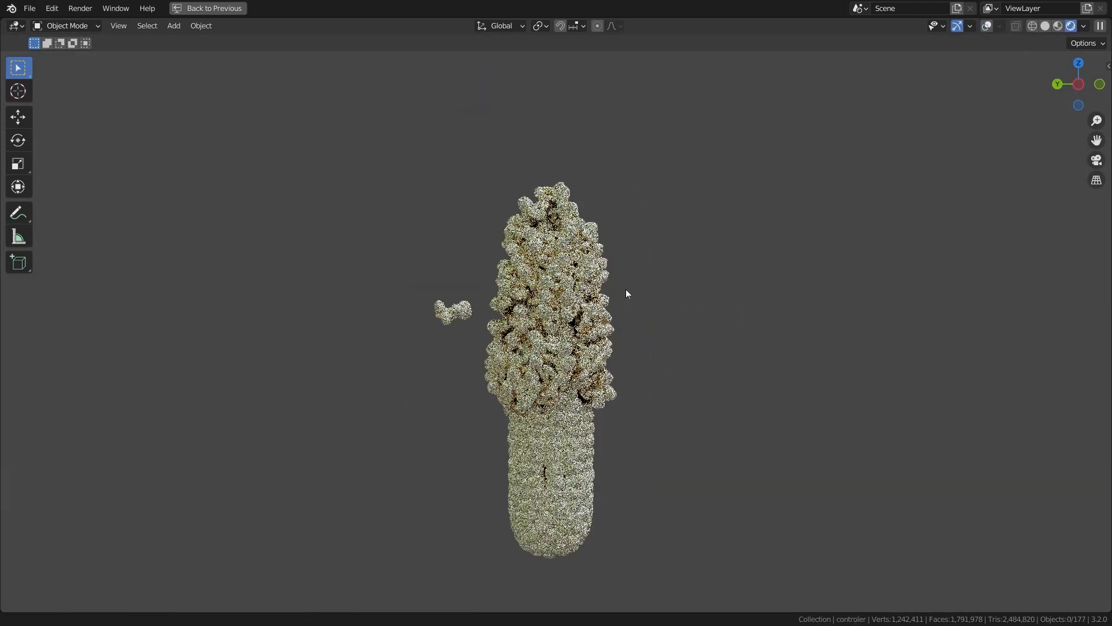
scroll(539, 348, "up", 1)
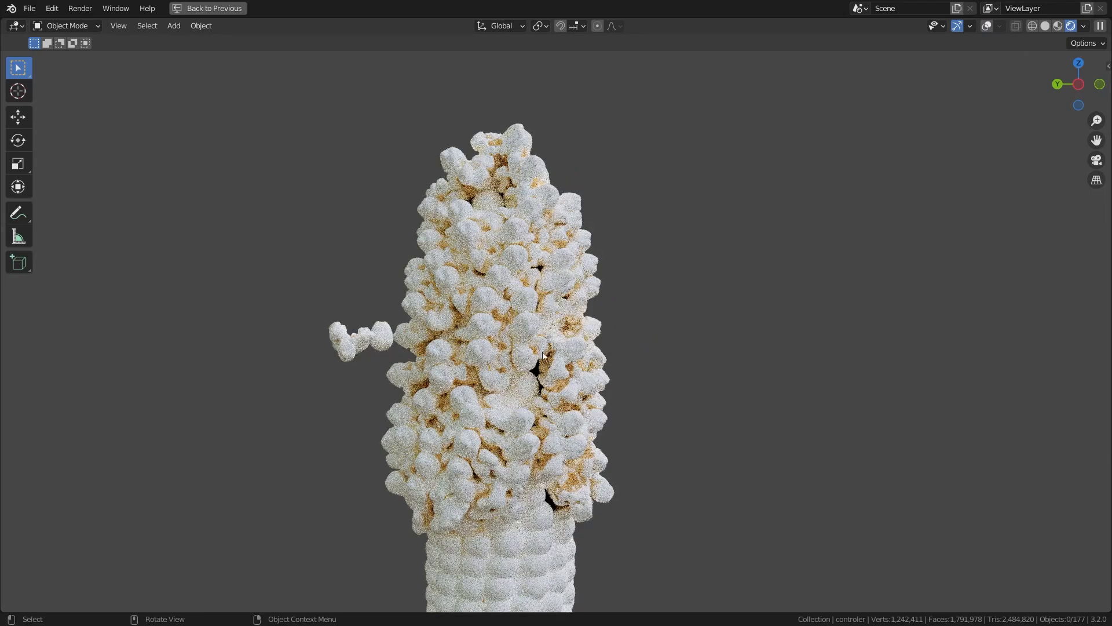
middle_click_drag(416, 363, 543, 399, "shift")
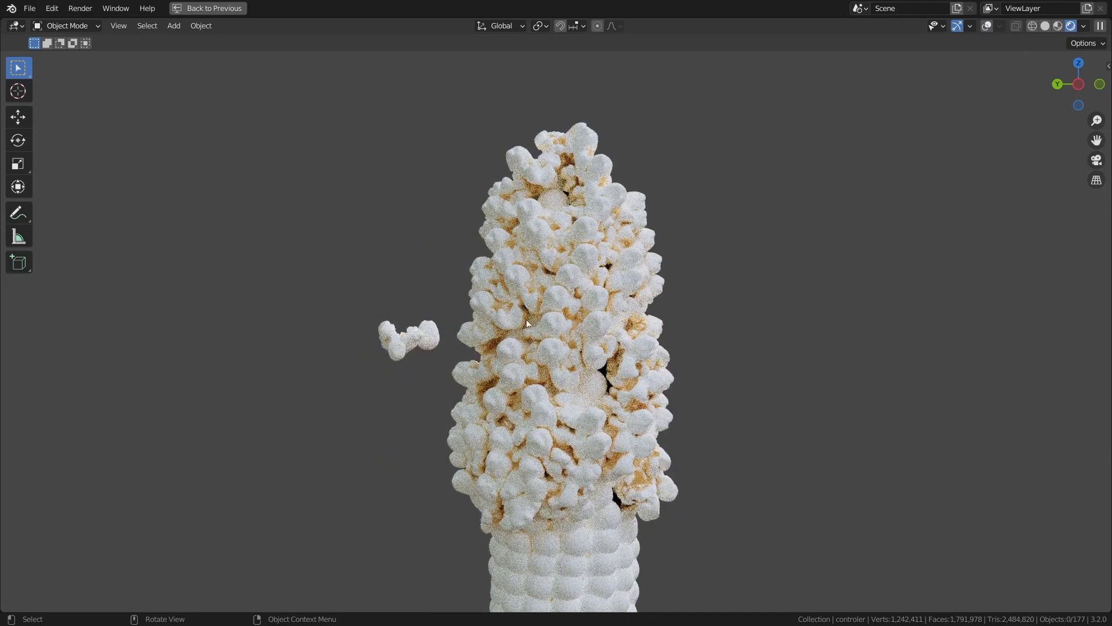
scroll(570, 340, "up", 3)
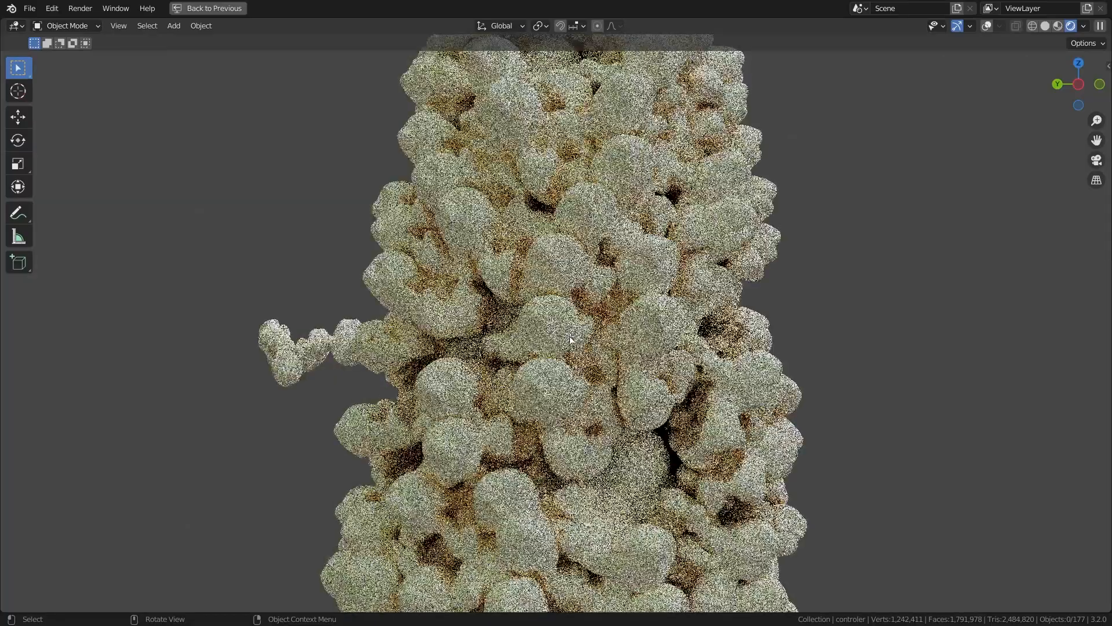
middle_click_drag(570, 340, 540, 399)
scroll(540, 398, "down", 3)
middle_click_drag(498, 487, 497, 441)
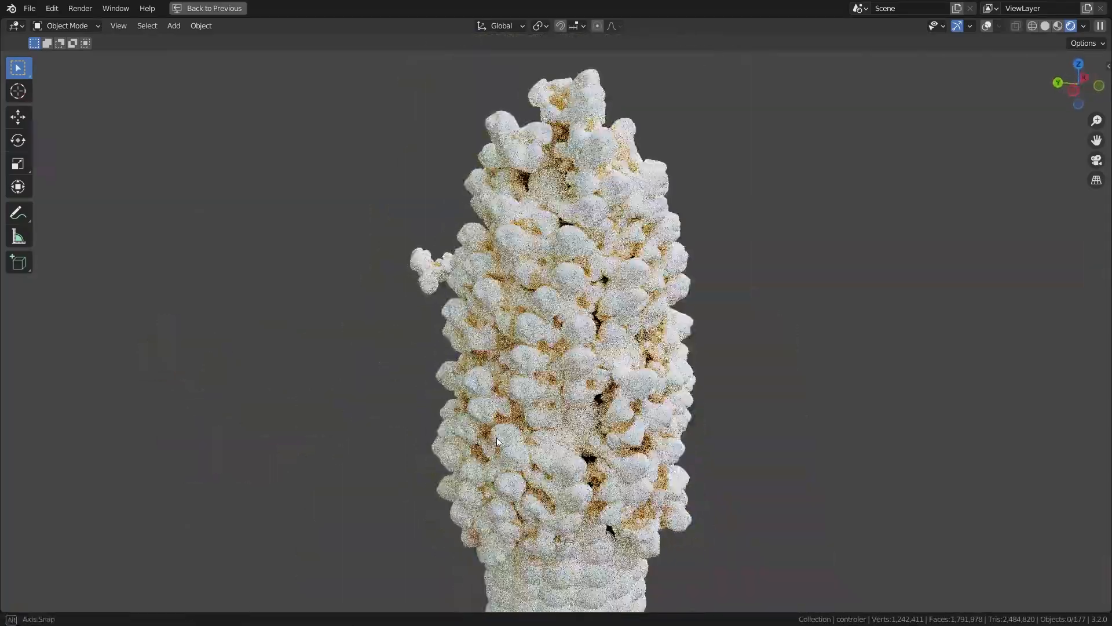
scroll(532, 419, "up", 1)
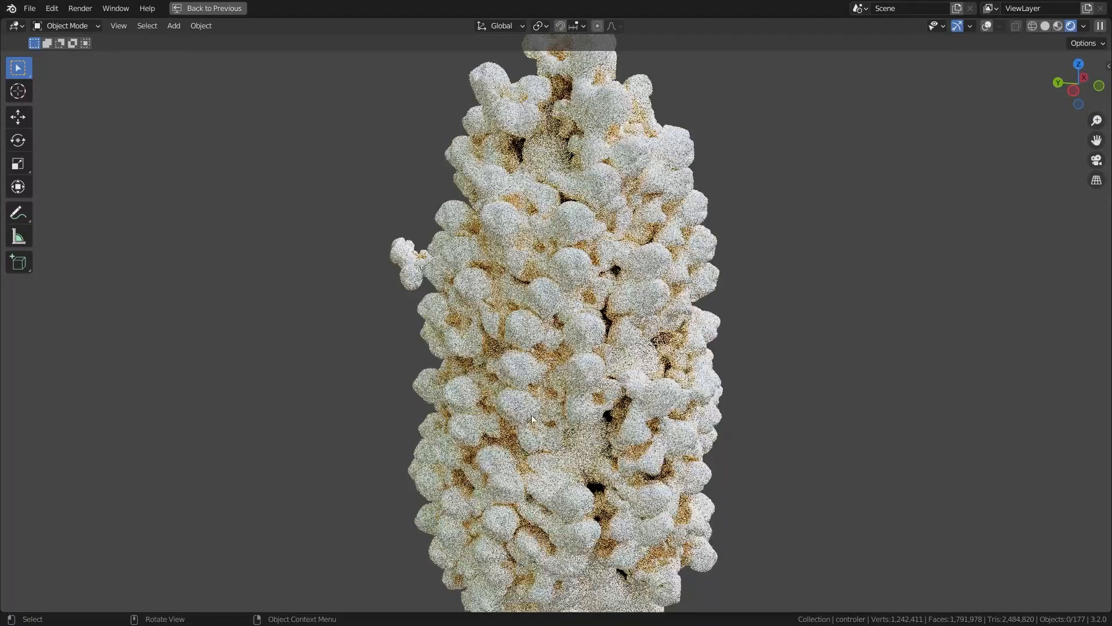
scroll(532, 418, "down", 2)
scroll(608, 342, "down", 3)
middle_click_drag(567, 388, 627, 395)
scroll(616, 328, "up", 6)
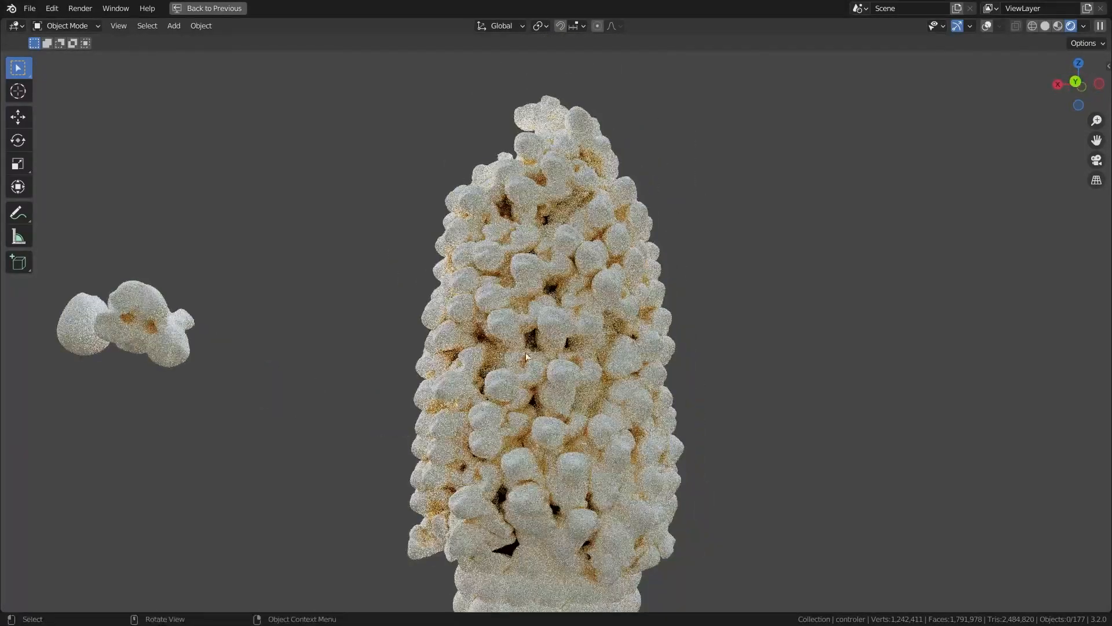
scroll(603, 305, "down", 5)
middle_click_drag(604, 304, 597, 276)
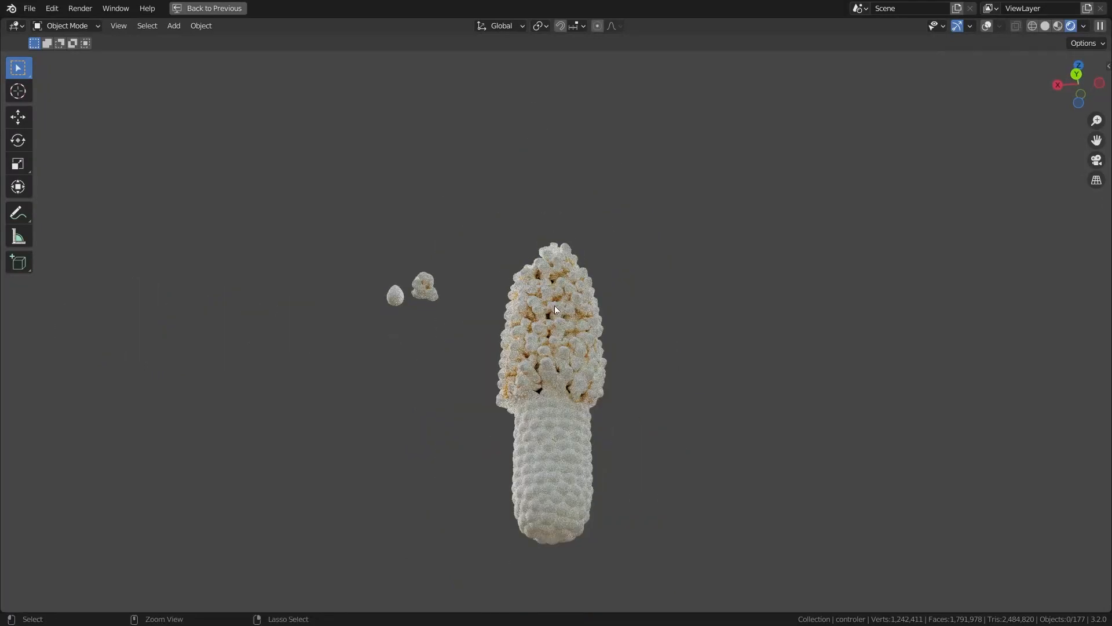
key("ctrl+space")
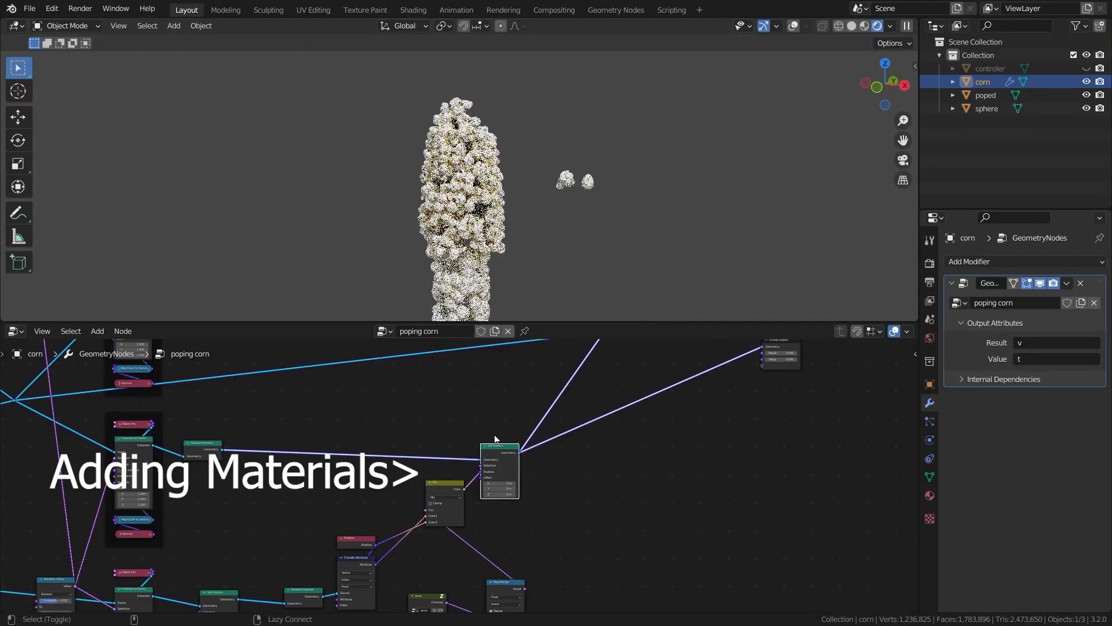
scroll(440, 197, "up", 4)
middle_click_drag(441, 197, 354, 178)
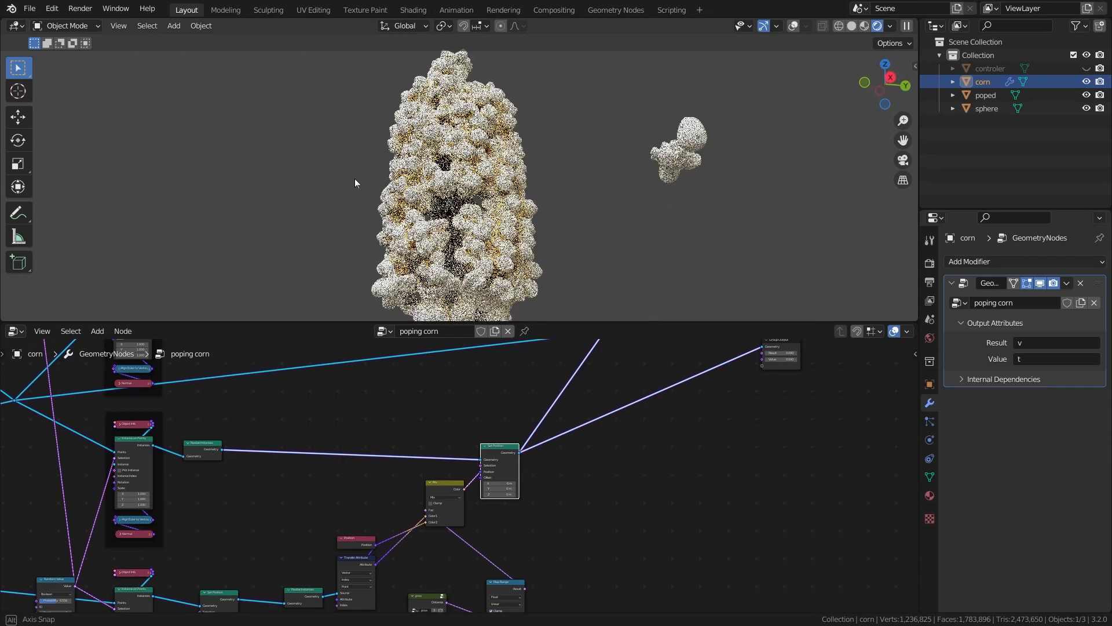
scroll(613, 408, "up", 2)
Step: Insert a Set Material node between Set Position and Join Geometry, and route the Join Geometry result to the Group Output
middle_click_drag(613, 408, 454, 505)
key("shift+a")
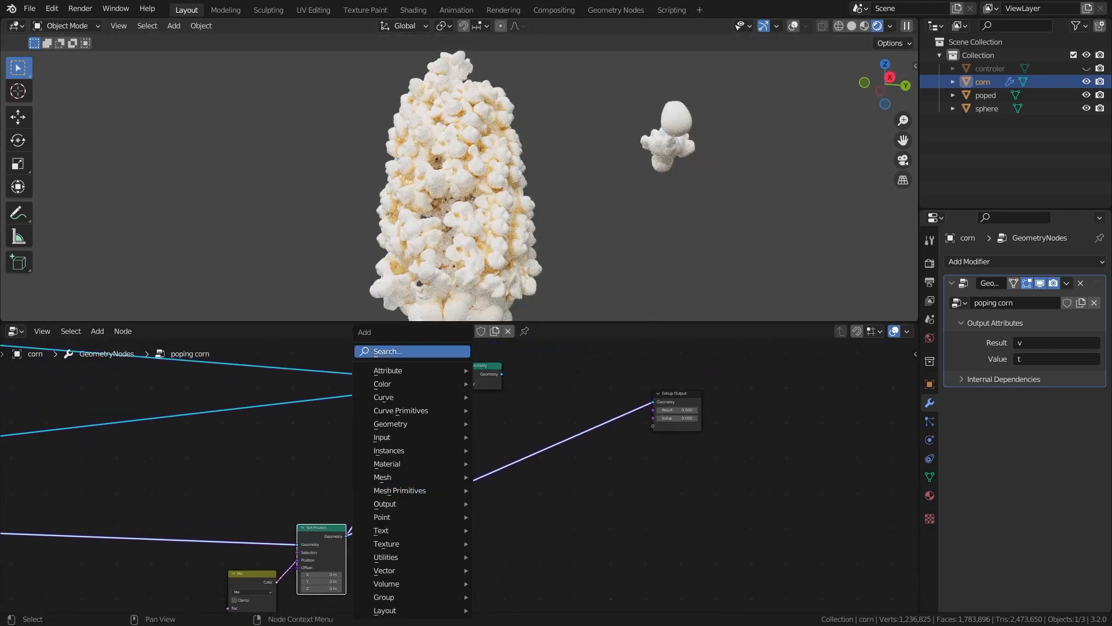
type("set")
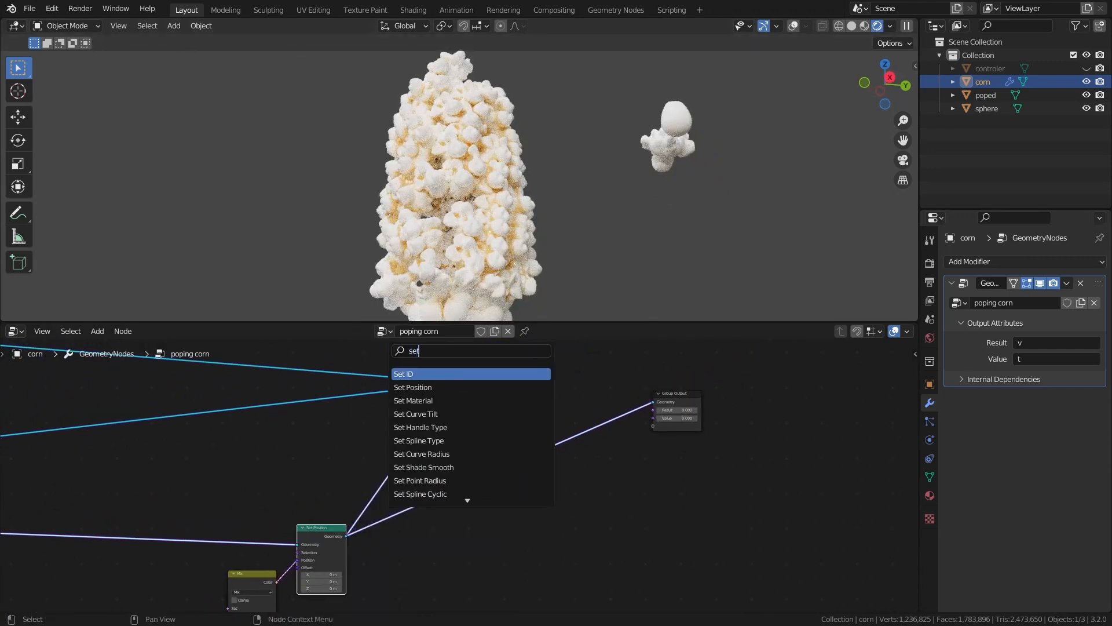
left_click(413, 400)
left_click(371, 468)
scroll(394, 481, "up", 4)
middle_click_drag(394, 480, 430, 516)
left_click(548, 373, "ctrl+shift")
scroll(419, 455, "down", 1)
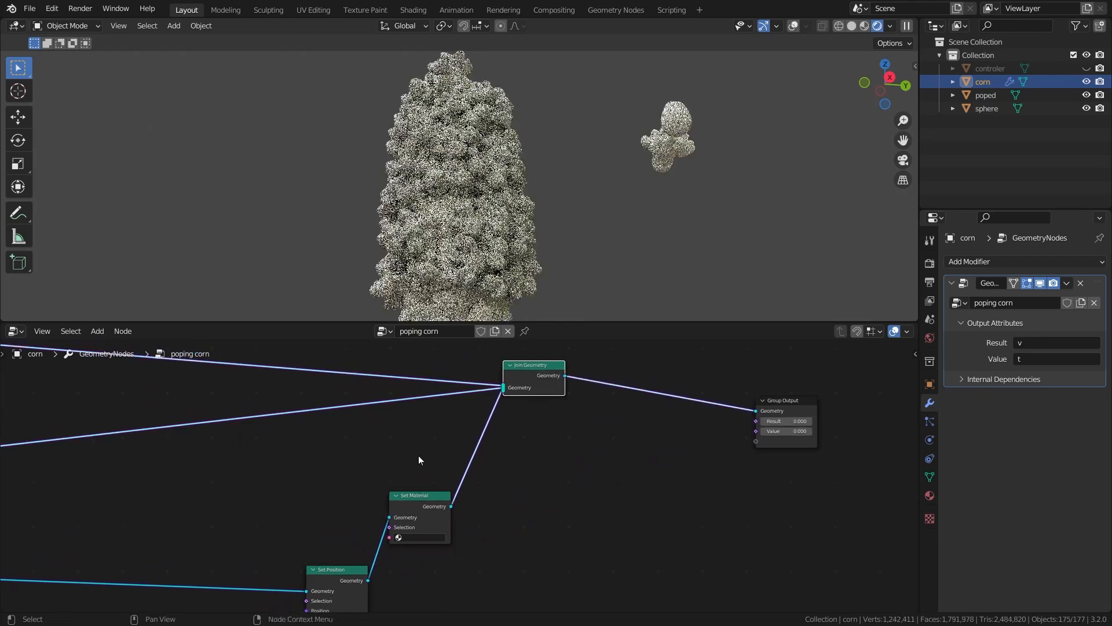
Step: Duplicate the Set Material node twice, placing one copy on each of the other two links feeding Join Geometry
scroll(418, 456, "down", 1)
middle_click_drag(418, 456, 510, 493)
left_click(498, 554)
scroll(447, 521, "down", 2)
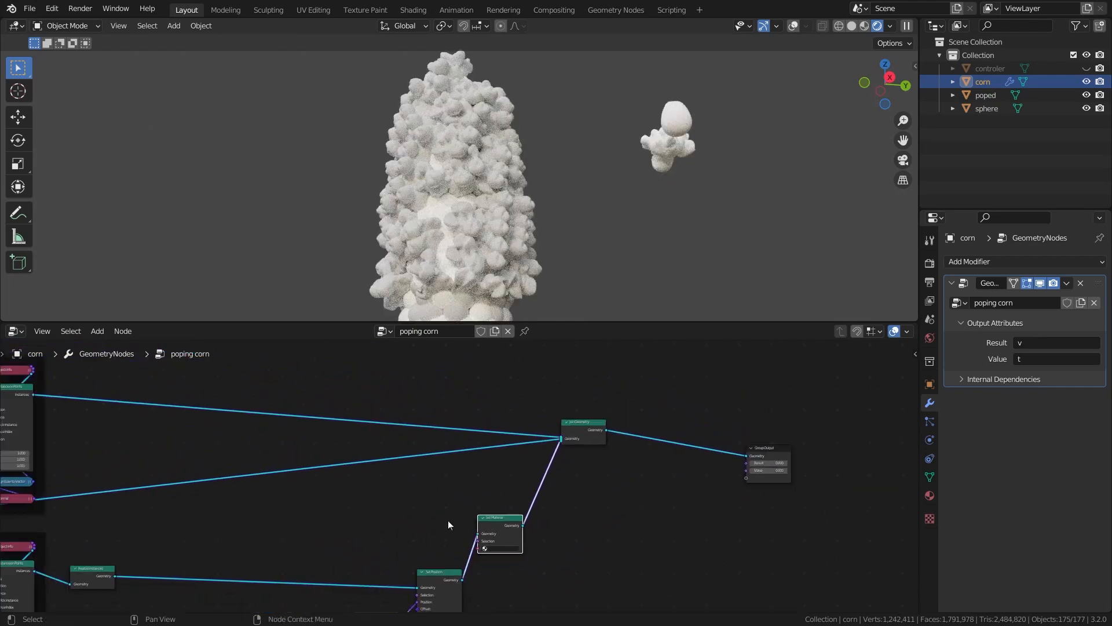
middle_click_drag(447, 520, 644, 512)
key("shift+d")
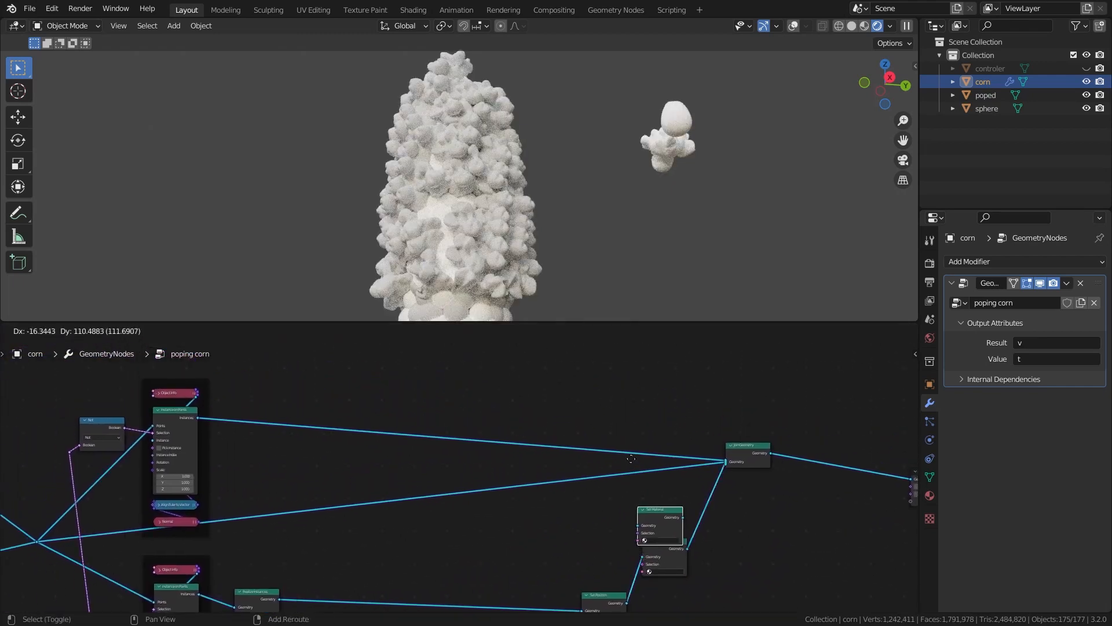
left_click(591, 428)
scroll(527, 495, "up", 2)
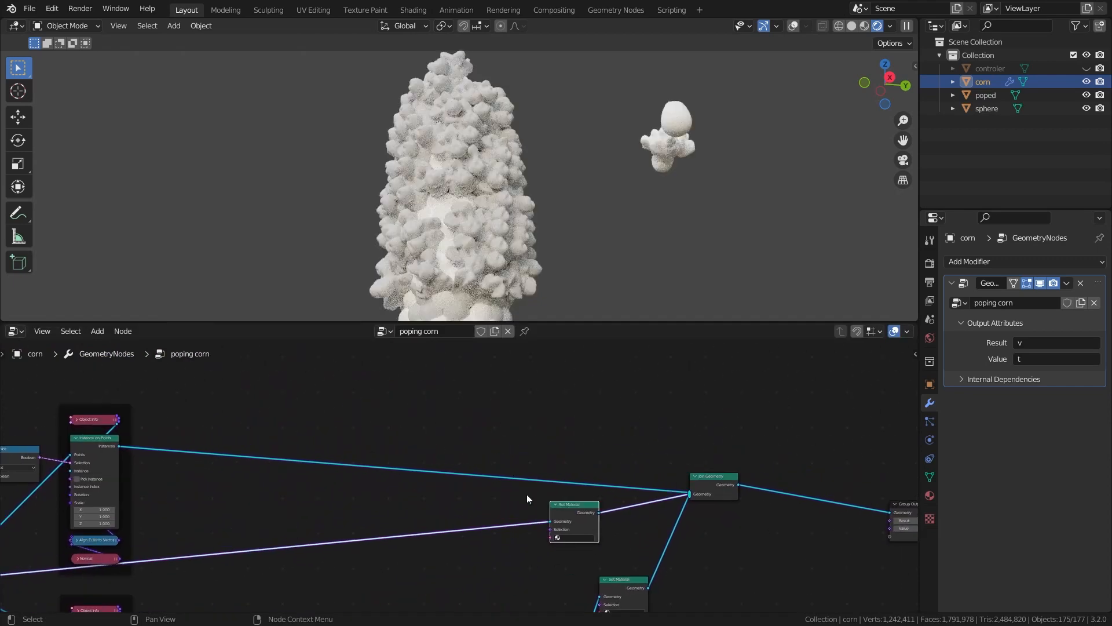
key("shift+d")
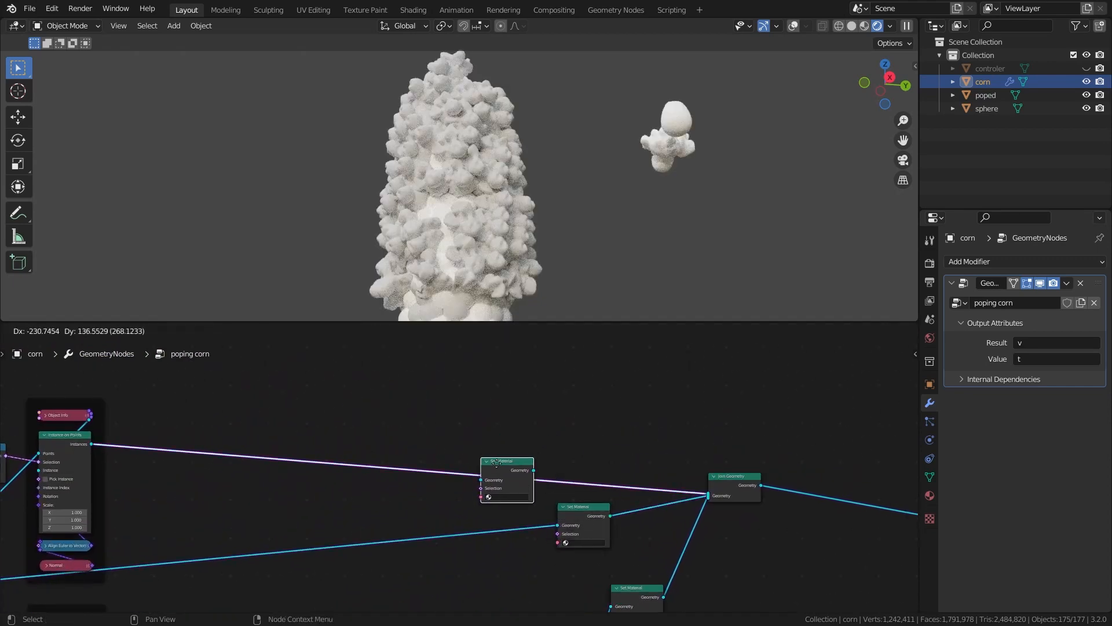
left_click(504, 462)
Step: Remove the corn object's existing material slot and create a new material named pop corn
middle_click_drag(574, 609, 524, 497)
scroll(524, 497, "up", 2)
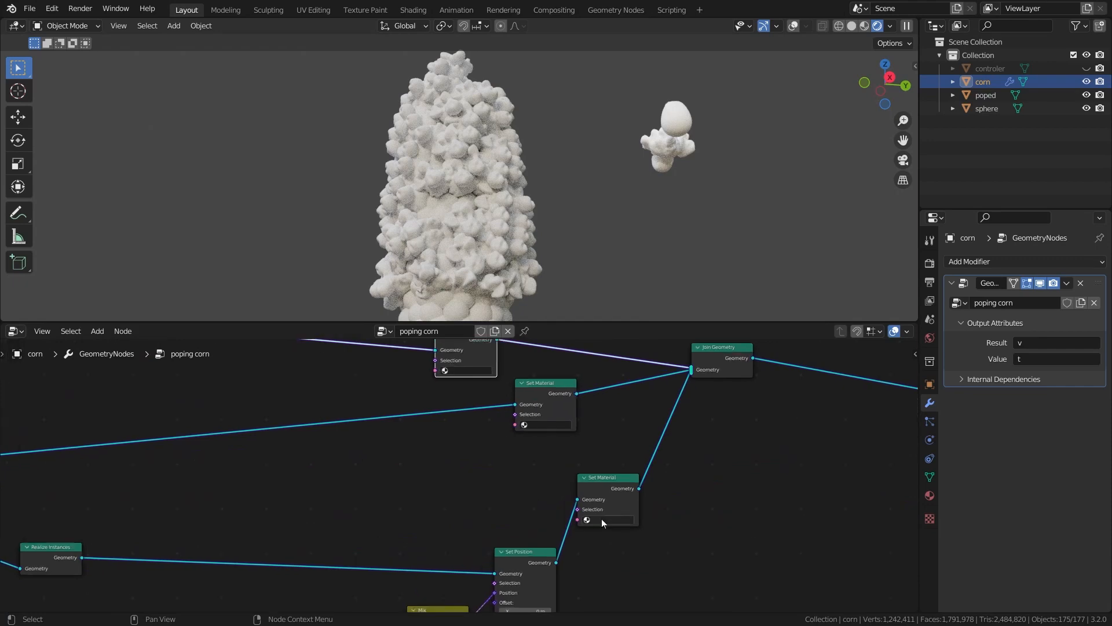
left_click(924, 494)
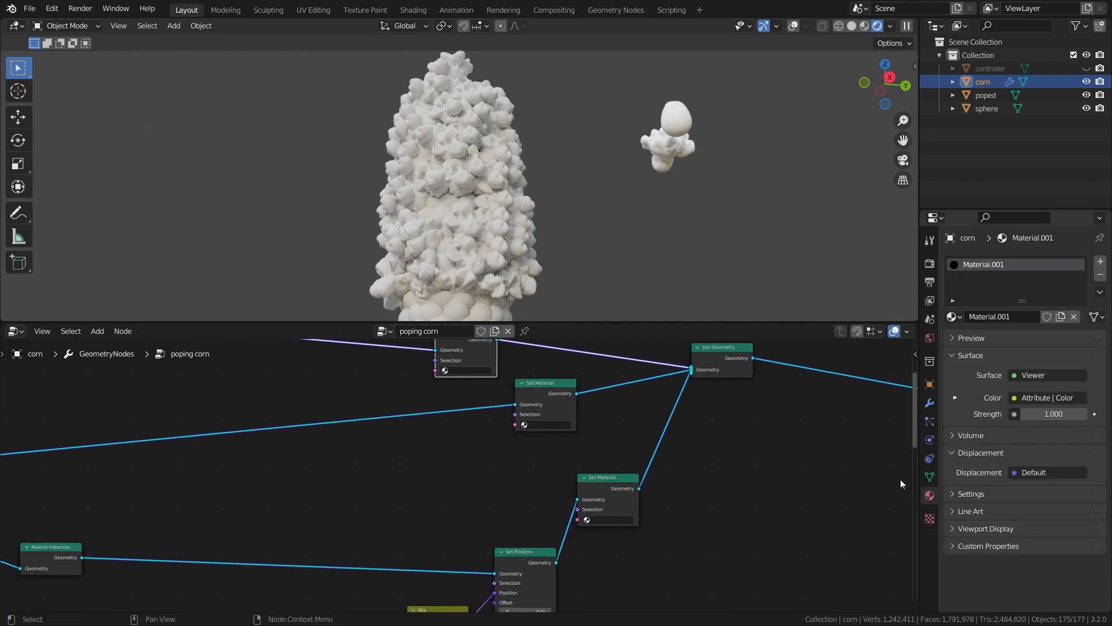
left_click(1100, 276)
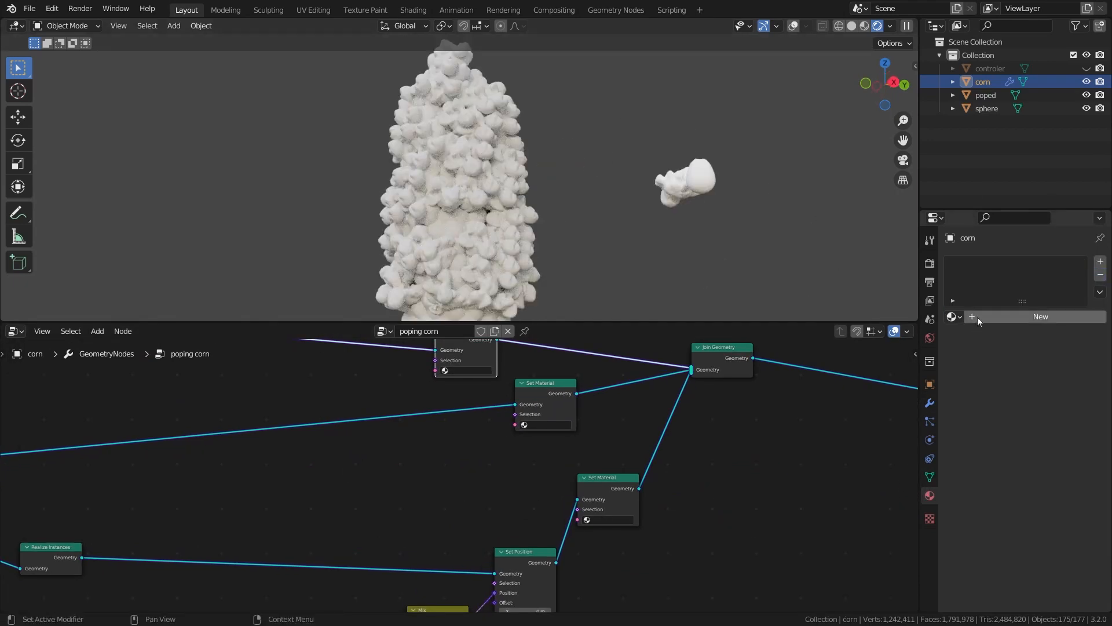
left_click(1002, 317)
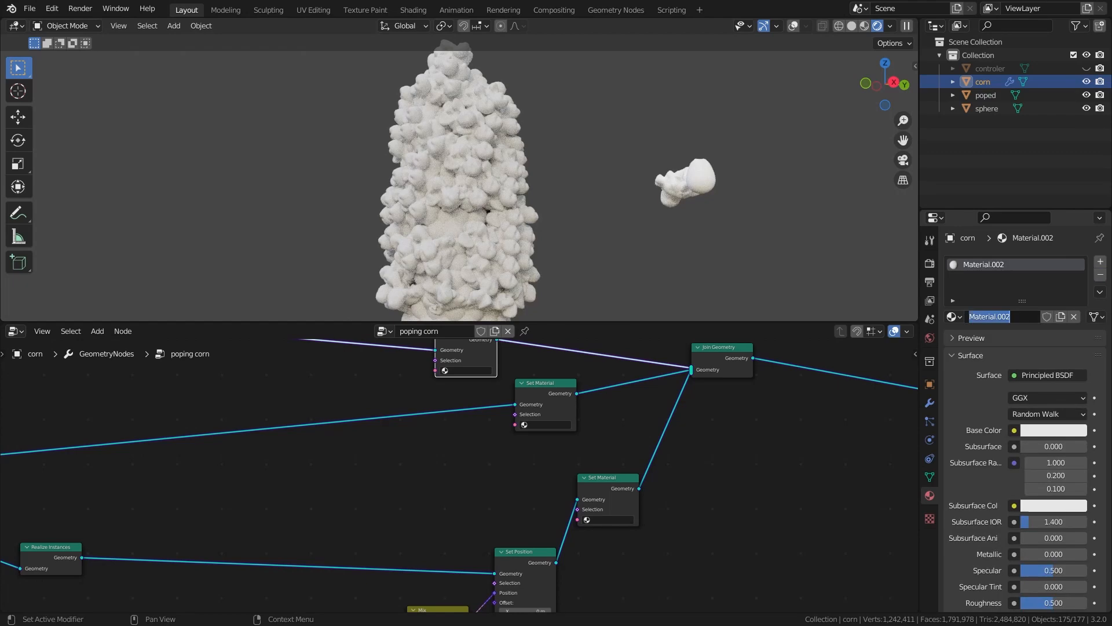
type("pop corn")
key("Return")
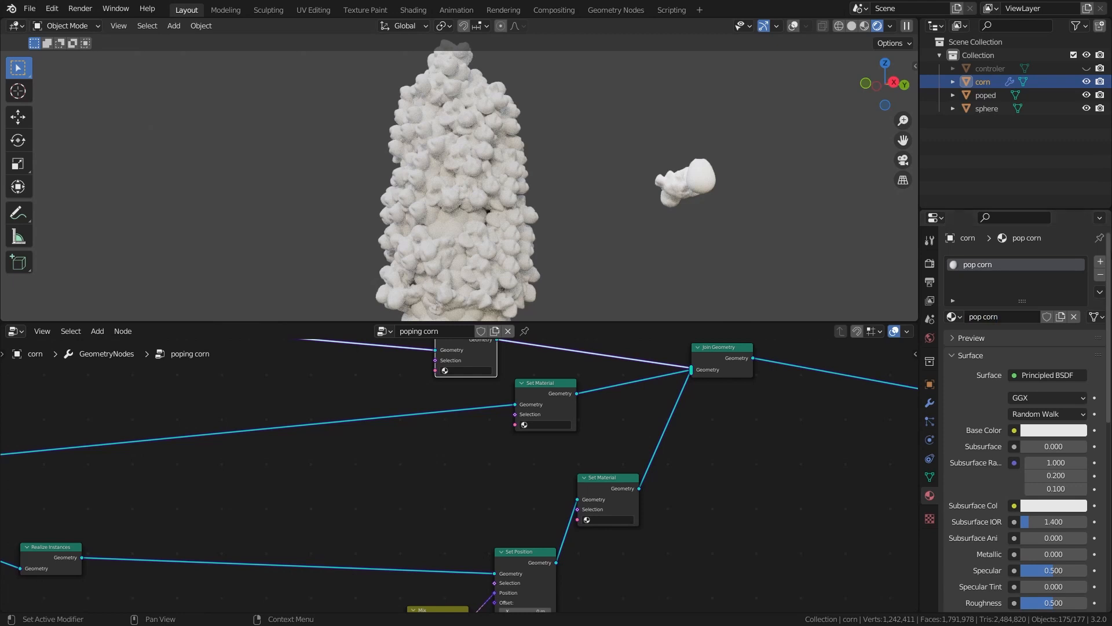
Step: Add a second material slot to the corn object with a new material named seed
left_click(1099, 261)
left_click(1002, 338)
left_click(1001, 338)
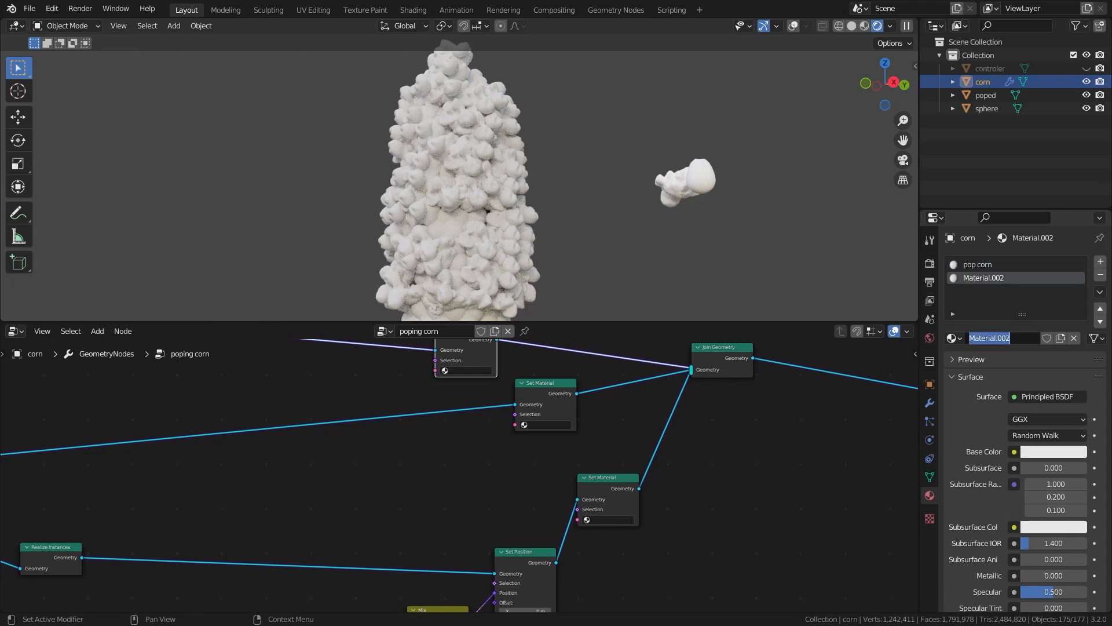
type("seed")
key("Return")
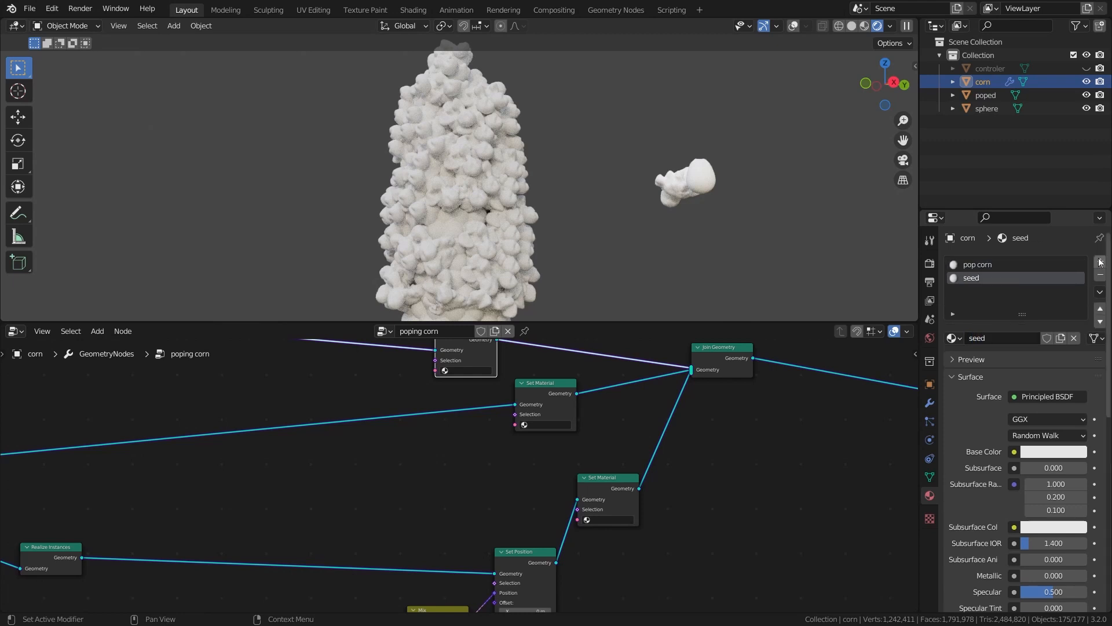
Step: Add a third material slot to the corn object with a new material named body
left_click(989, 336)
left_click(989, 338)
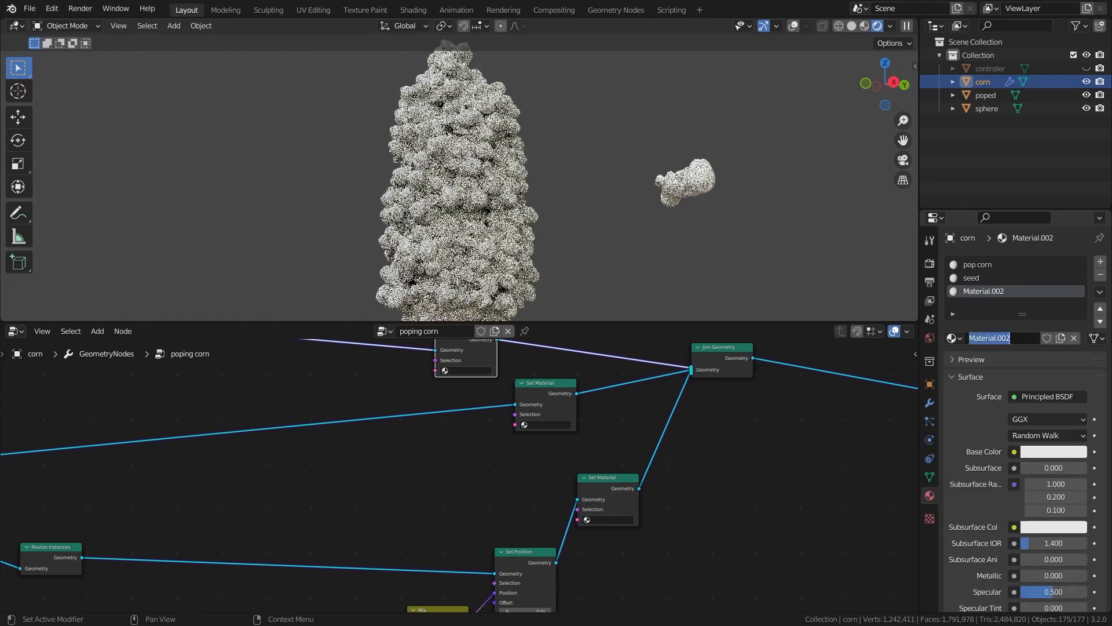
type("bod")
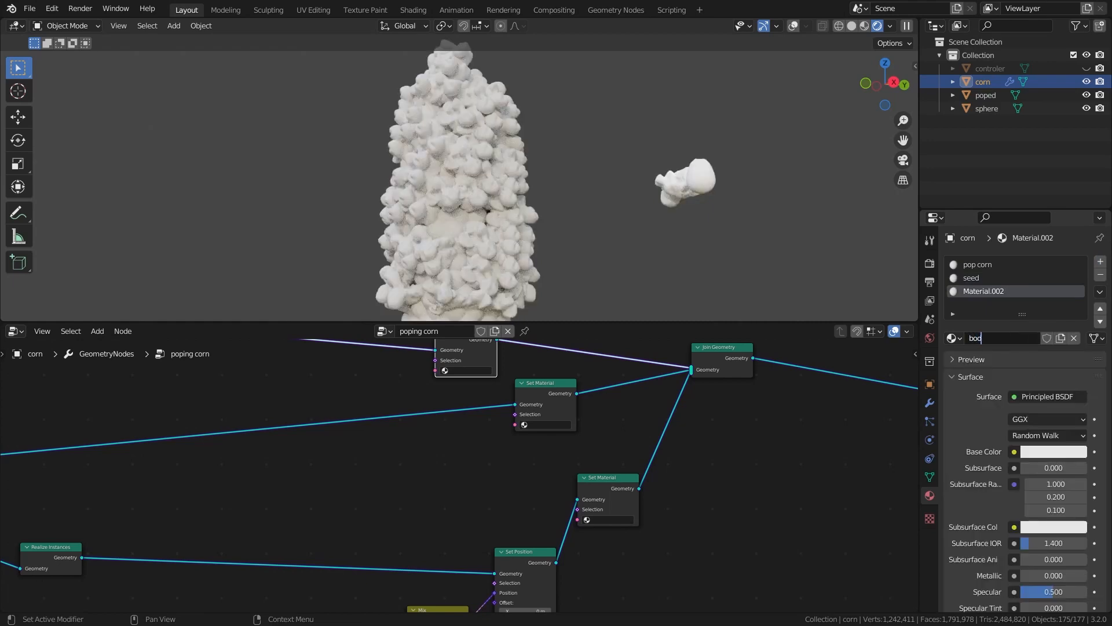
type("y")
key("Return")
Step: Assign the body material to the Set Material node on the base cob geometry's branch into Join Geometry
scroll(459, 185, "down", 2)
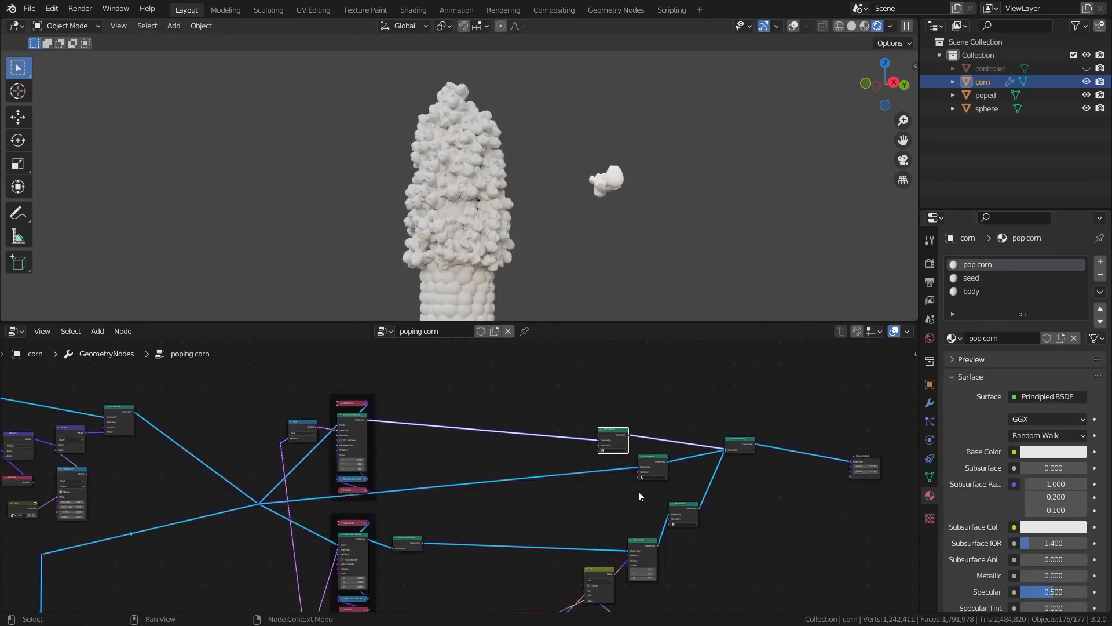
scroll(641, 496, "down", 1)
middle_click_drag(348, 513, 324, 505)
scroll(324, 504, "up", 4)
scroll(508, 485, "down", 4)
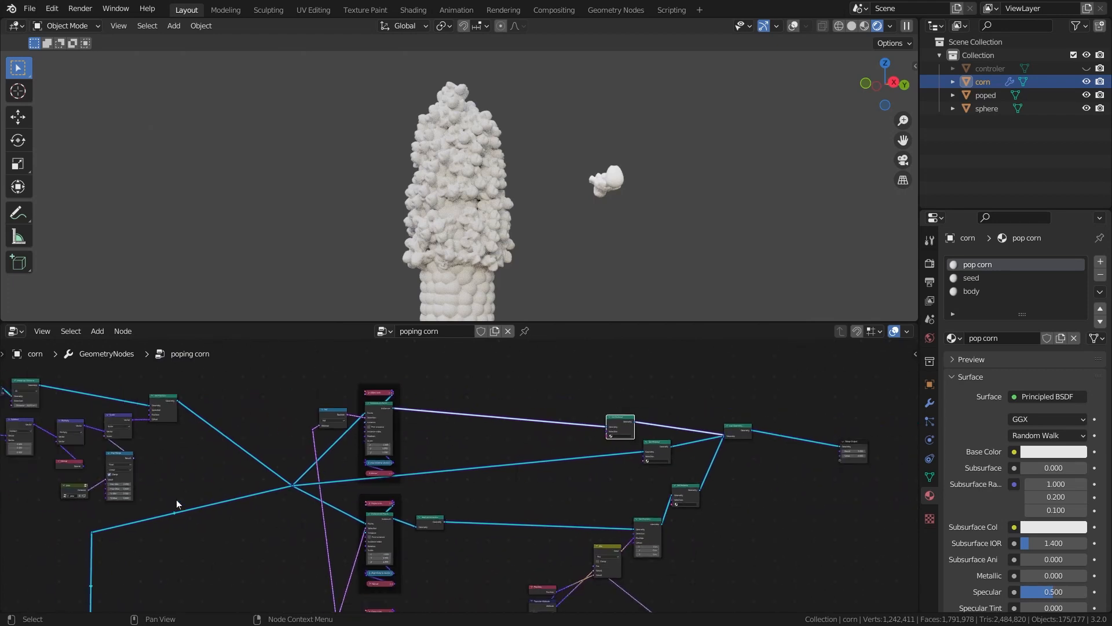
middle_click_drag(177, 500, 429, 498)
scroll(392, 464, "down", 2)
scroll(429, 498, "up", 8)
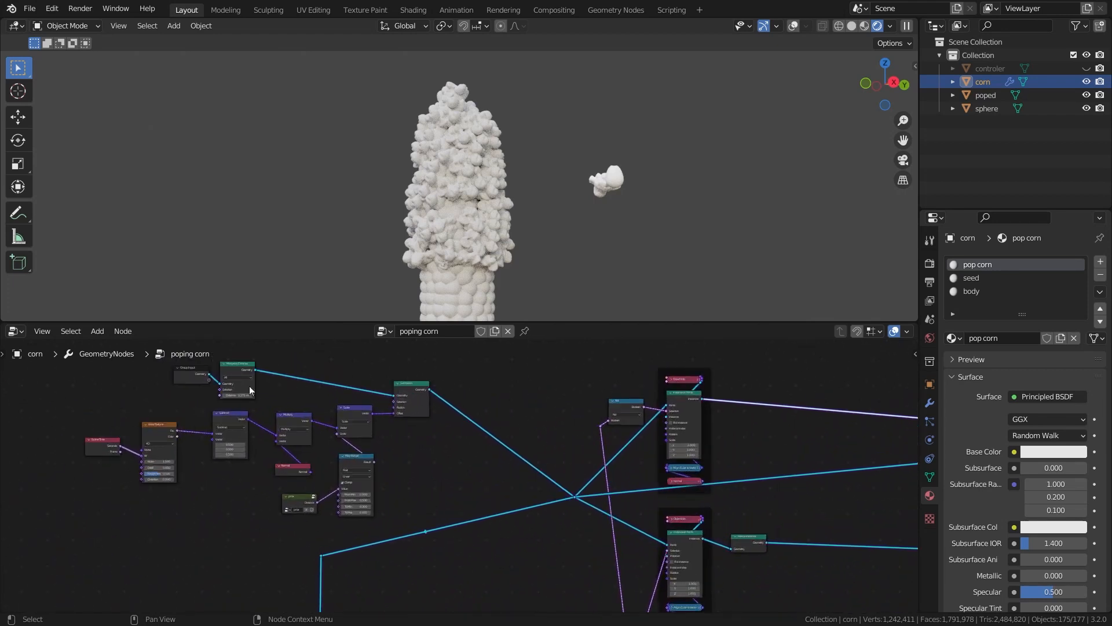
left_click(526, 507)
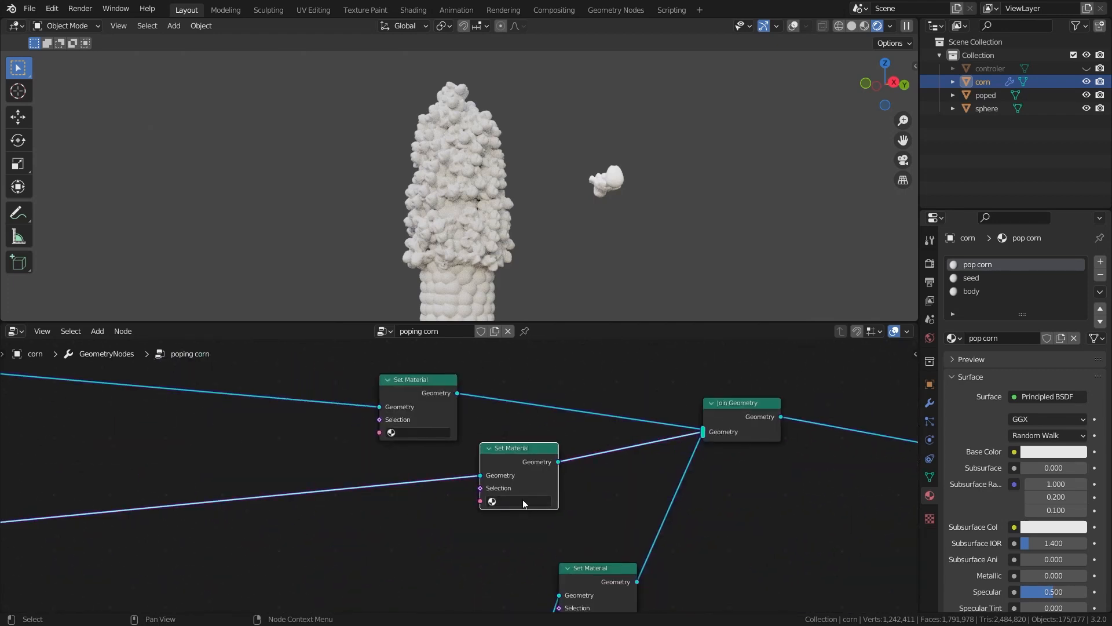
left_click(522, 501)
left_click(506, 394)
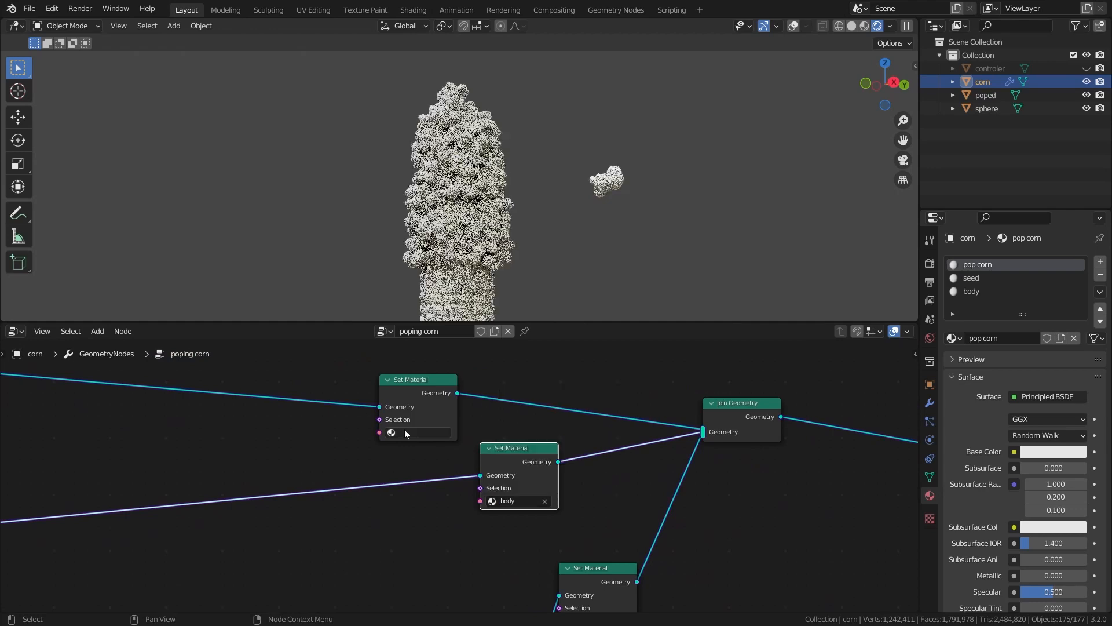
Step: Preview the two Set Material nodes without a material one at a time, first the Instance on Points branch, last the Set Position branch
left_click(413, 392)
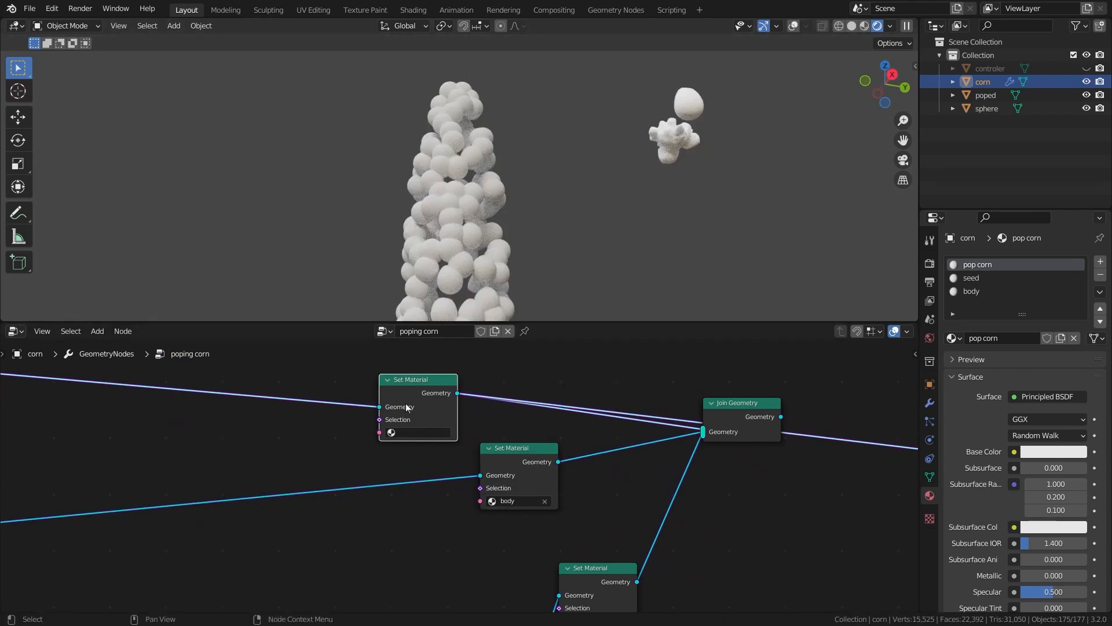
scroll(466, 473, "down", 1)
middle_click_drag(588, 603, 498, 530)
scroll(499, 529, "up", 3)
left_click(489, 487, "shift")
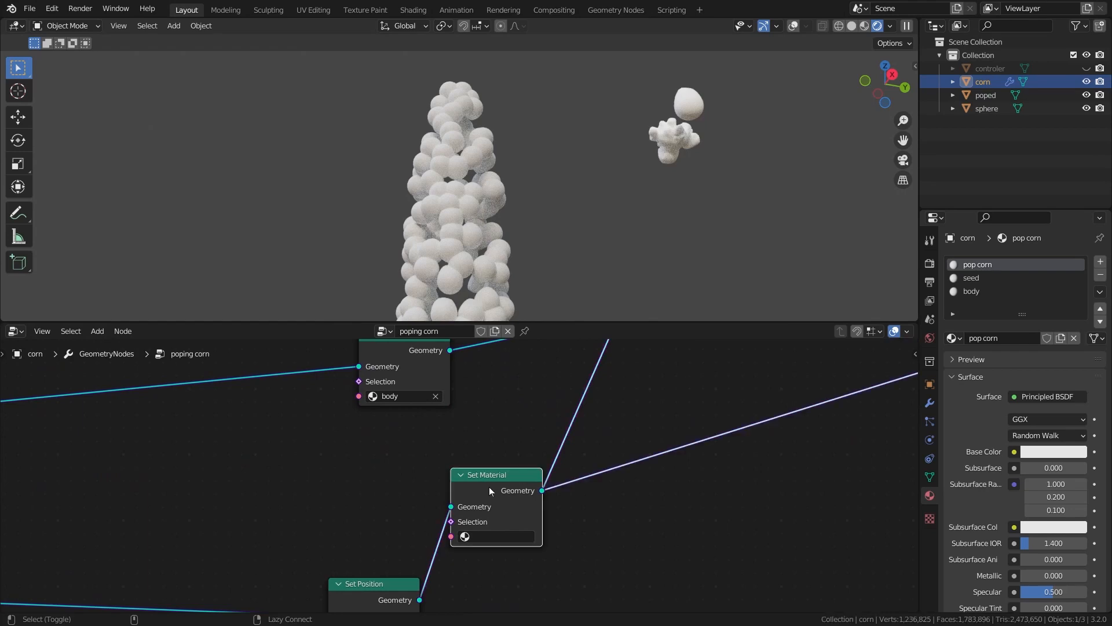
Step: Assign pop corn to the Set Material node after Set Position and seed to the one on the Instance on Points branch, previewing Join Geometry
left_click(489, 542)
left_click(475, 451)
scroll(475, 441, "down", 2)
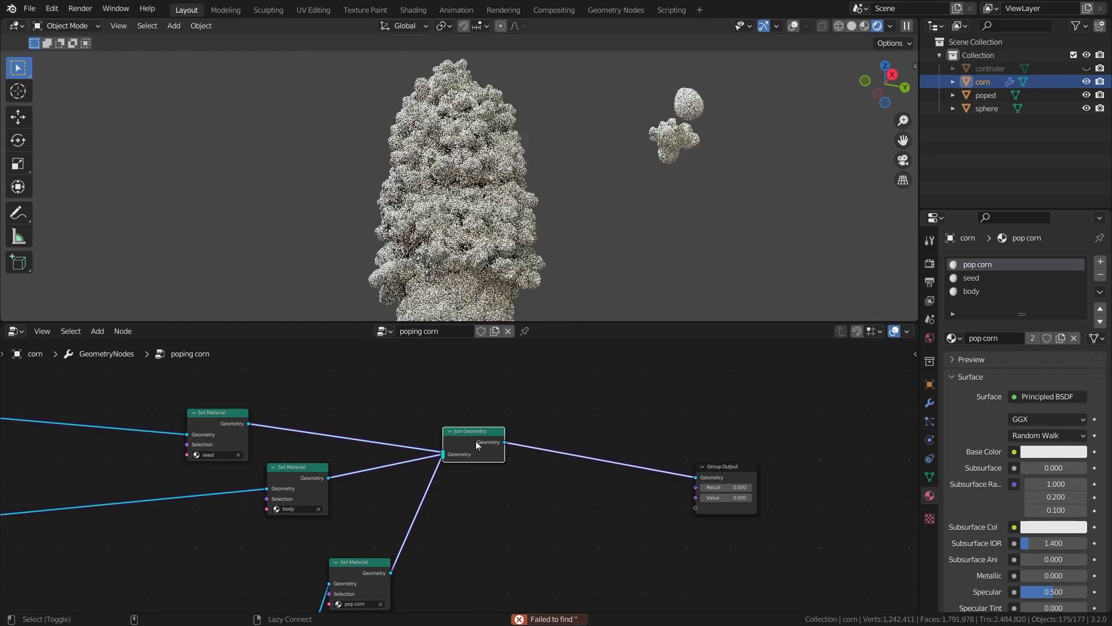
Step: Switch the node editor to the Shader Editor showing the pop corn material
scroll(123, 417, "down", 6)
middle_click_drag(123, 417, 341, 381)
left_click(11, 332)
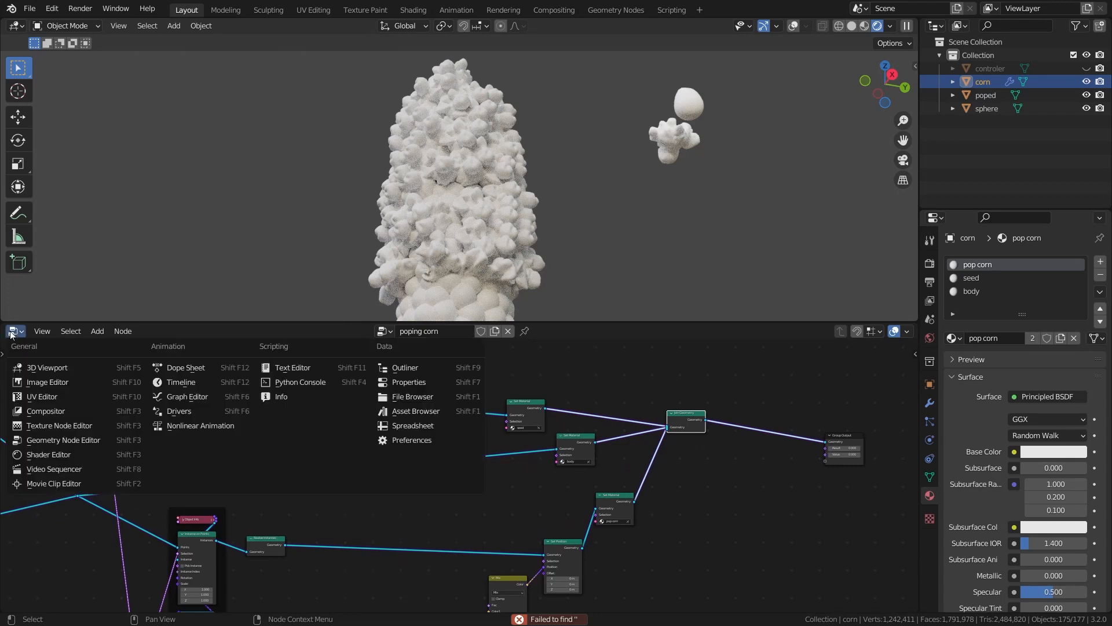
left_click(49, 454)
scroll(415, 394, "up", 3)
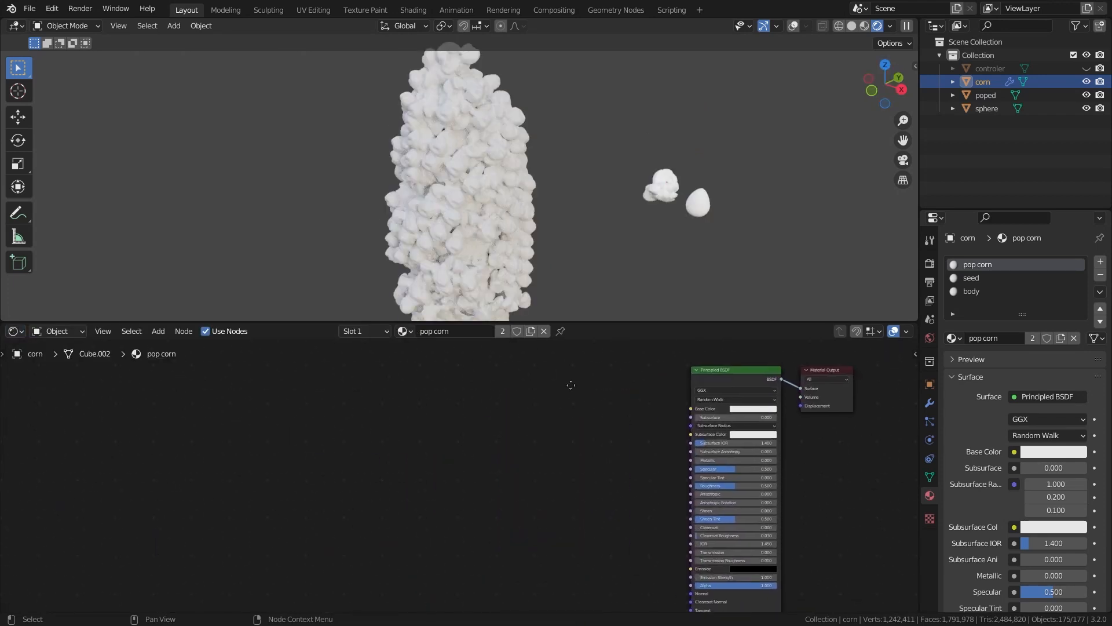
Step: Add an Ambient Occlusion node to the pop corn material and feed its AO output into a new ColorRamp's Fac
key("shift+a")
type("ab")
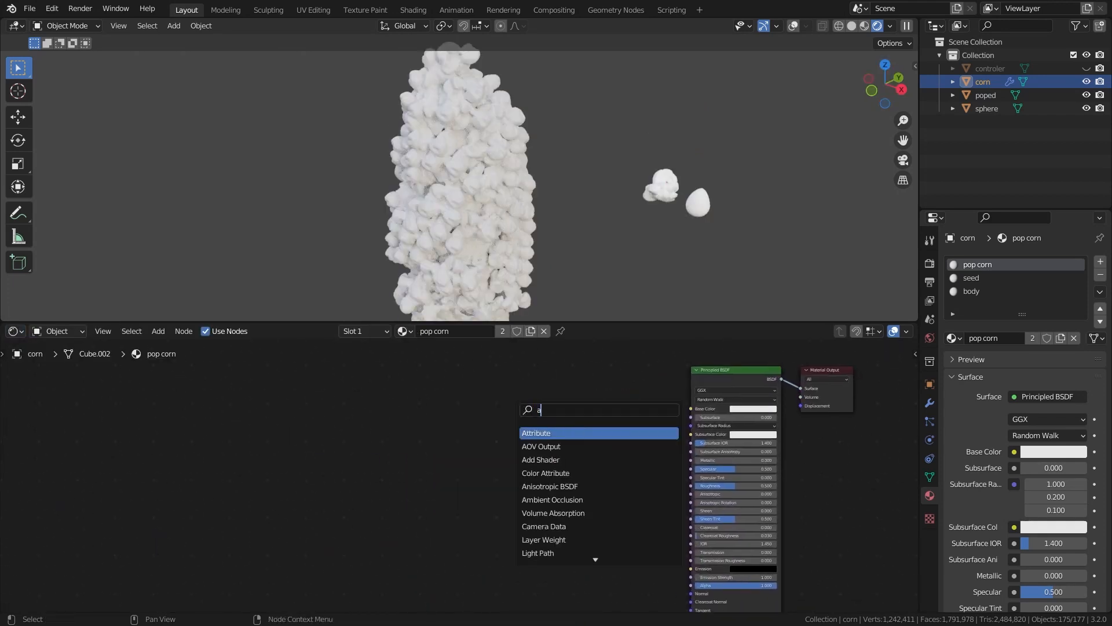
key("Down")
key("Down")
key("Return")
left_click(328, 432)
left_click_drag(322, 423, 374, 443)
type("ramp")
key("Return")
left_click(371, 440)
scroll(371, 441, "up", 2)
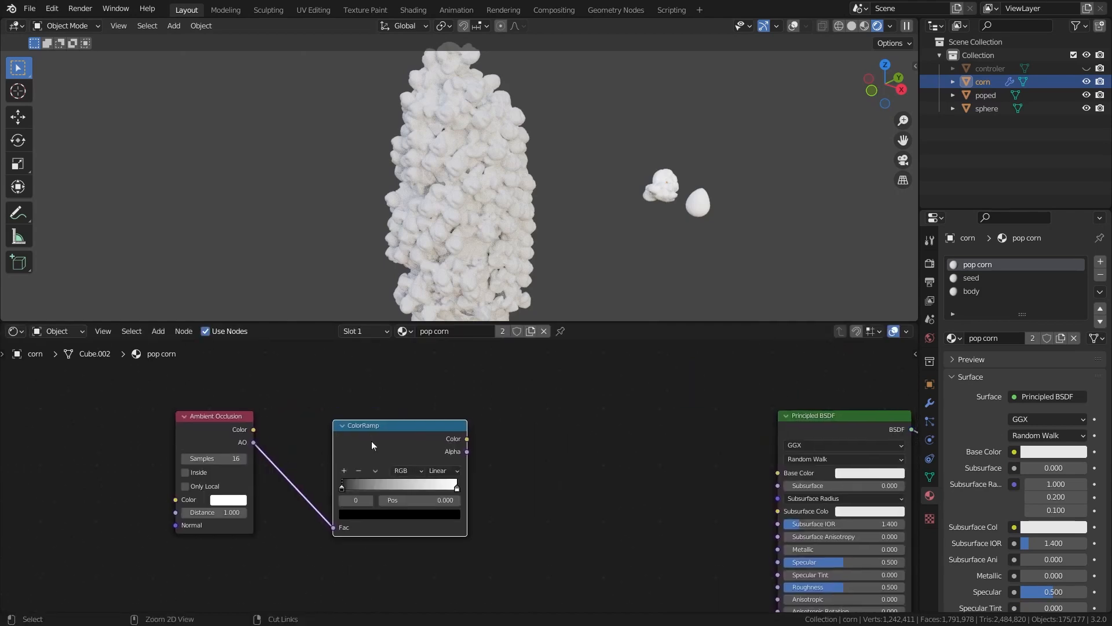
Step: Preview the ColorRamp output on the corn and shift its black stop inward to increase contrast
left_click(371, 440, "ctrl+shift")
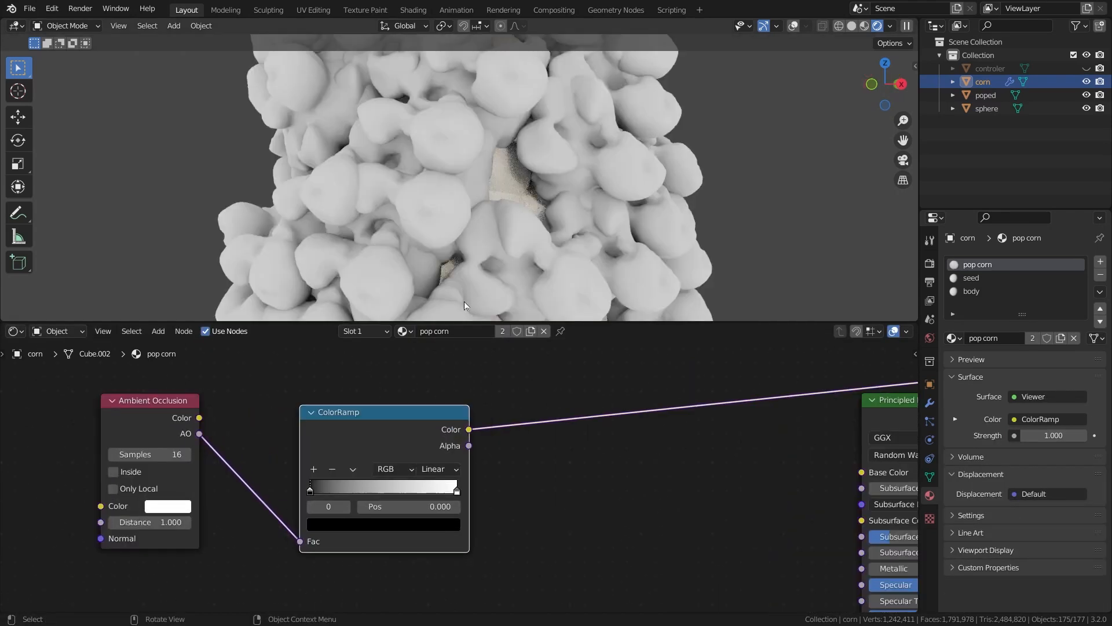
scroll(307, 471, "up", 4)
left_click_drag(265, 492, 311, 491)
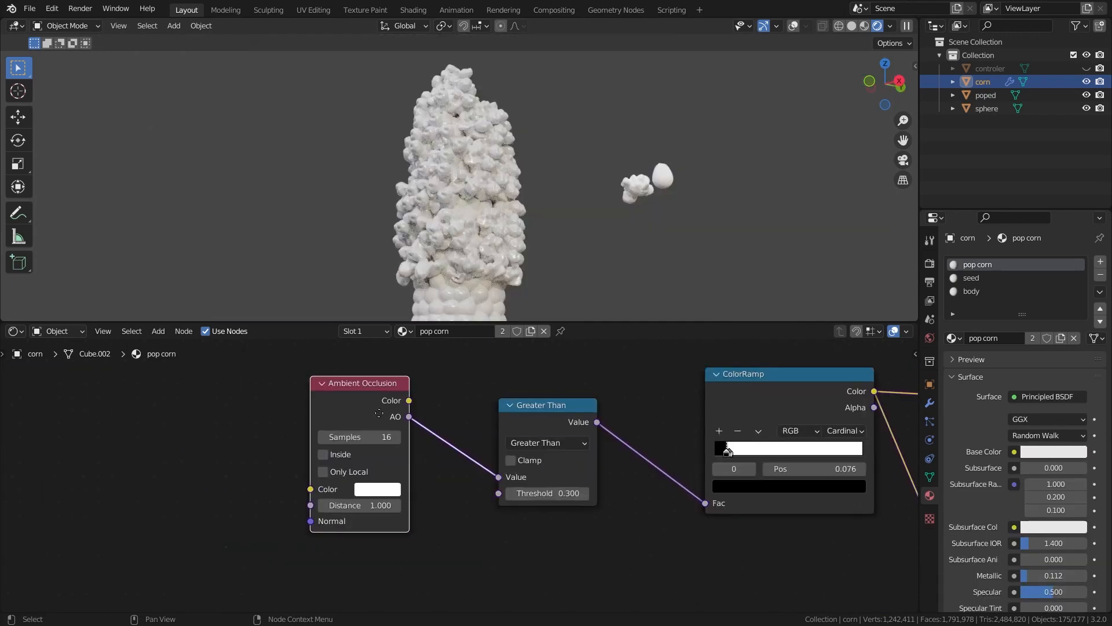
Step: Replace the Greater Than node between Ambient Occlusion and the ColorRamp with a new Math node set to Greater Than
scroll(280, 440, "up", 1)
left_click(534, 423)
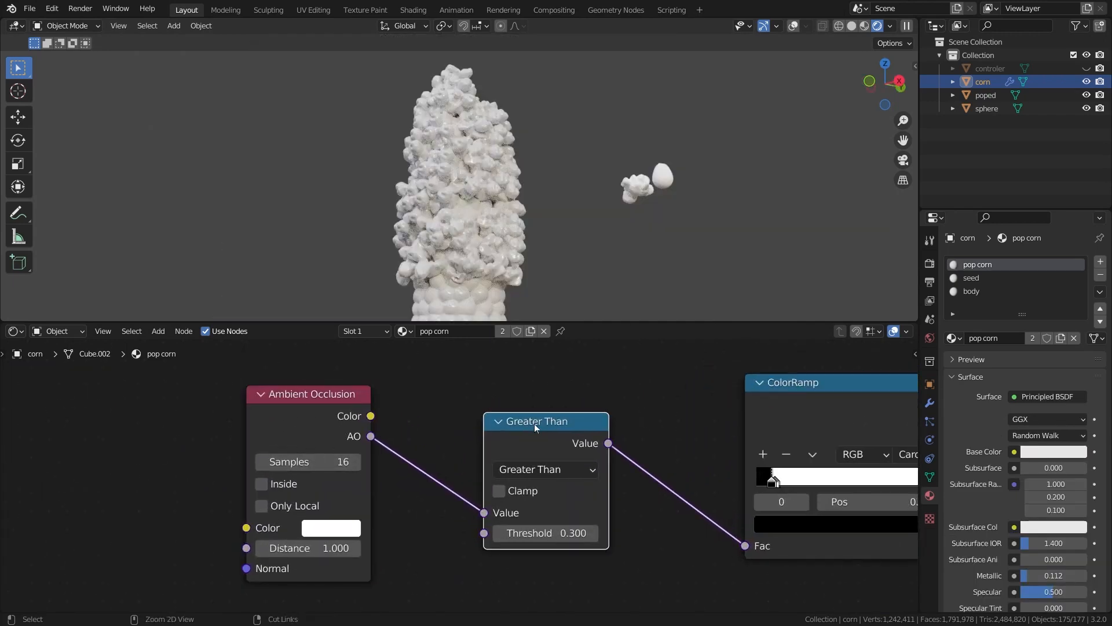
key("ctrl+x")
key("shift+a")
left_click(519, 425)
type("math")
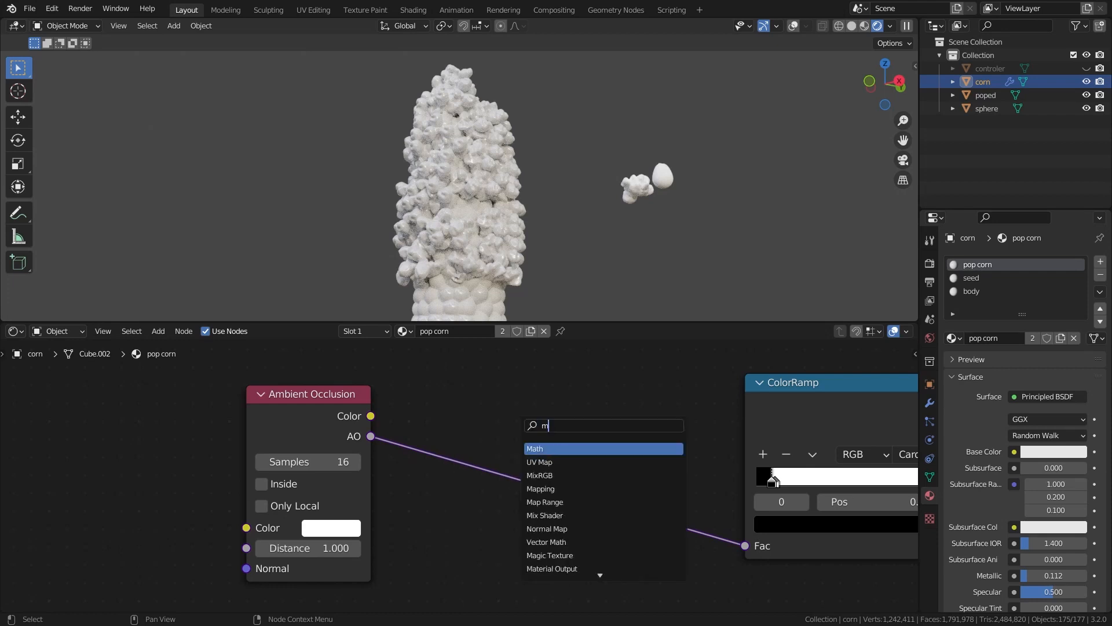
key("Return")
left_click(534, 481)
left_click(534, 482)
left_click(708, 312)
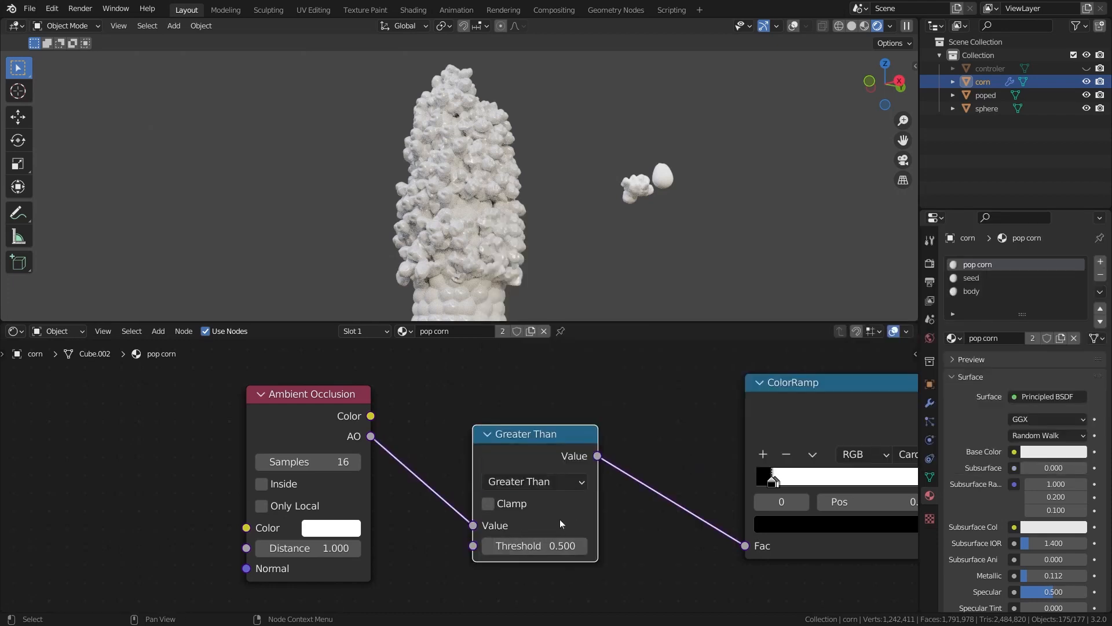
Step: Check the first ColorRamp's white stop and preview the ramp's output on the corn
scroll(560, 519, "down", 4)
middle_click_drag(416, 444, 360, 468)
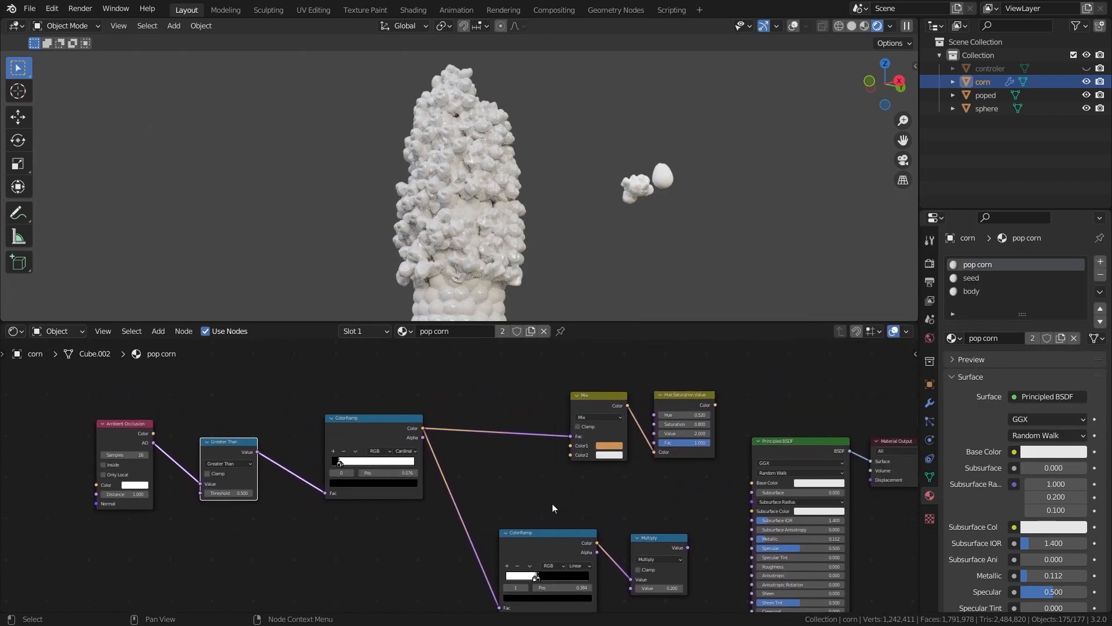
middle_click_drag(213, 451, 325, 432)
scroll(326, 432, "up", 1)
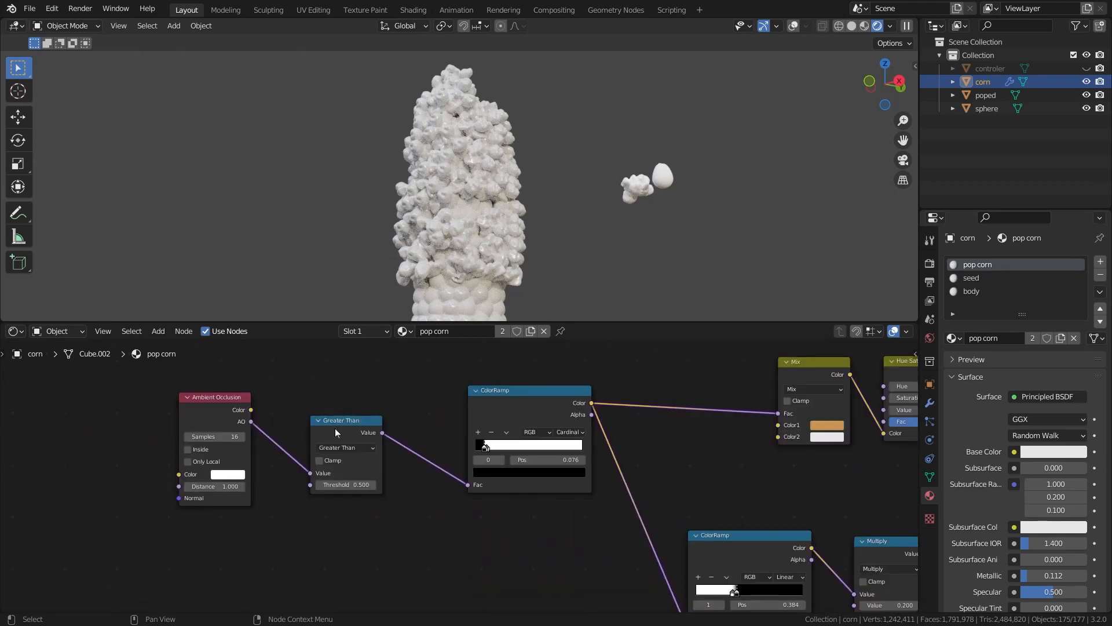
scroll(447, 397, "up", 4)
left_click(510, 427)
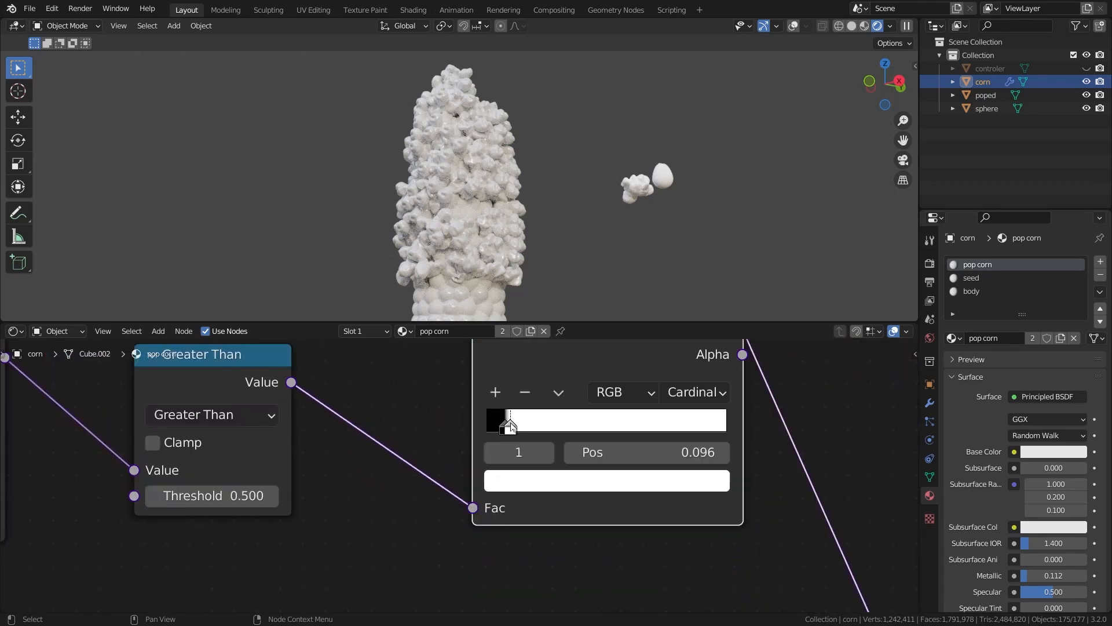
scroll(510, 427, "down", 2)
left_click(527, 387, "ctrl+shift")
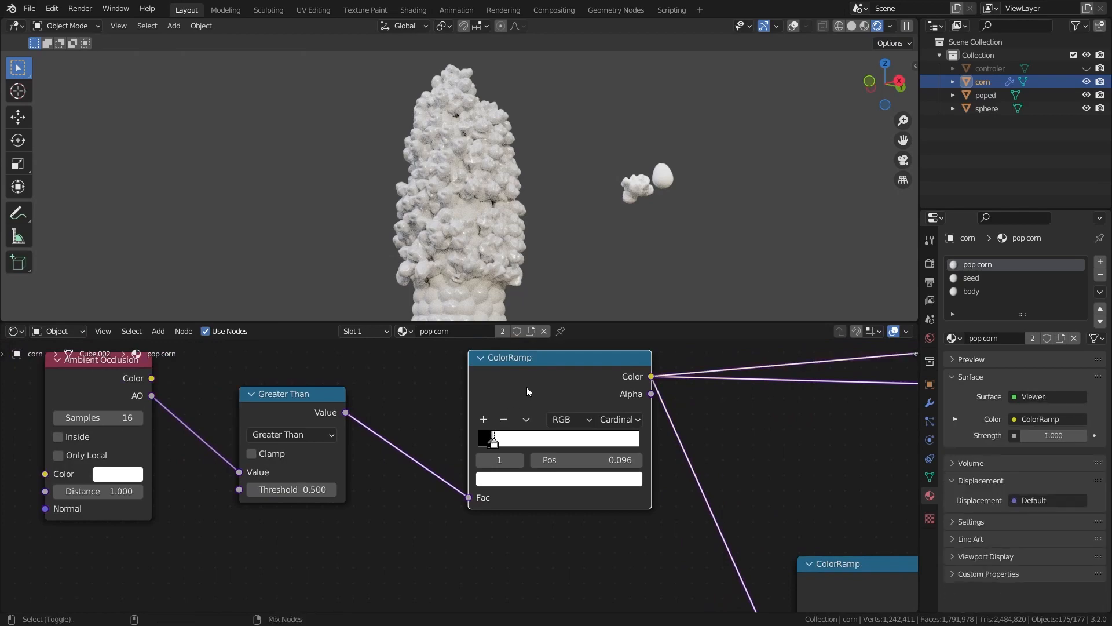
scroll(470, 229, "up", 4)
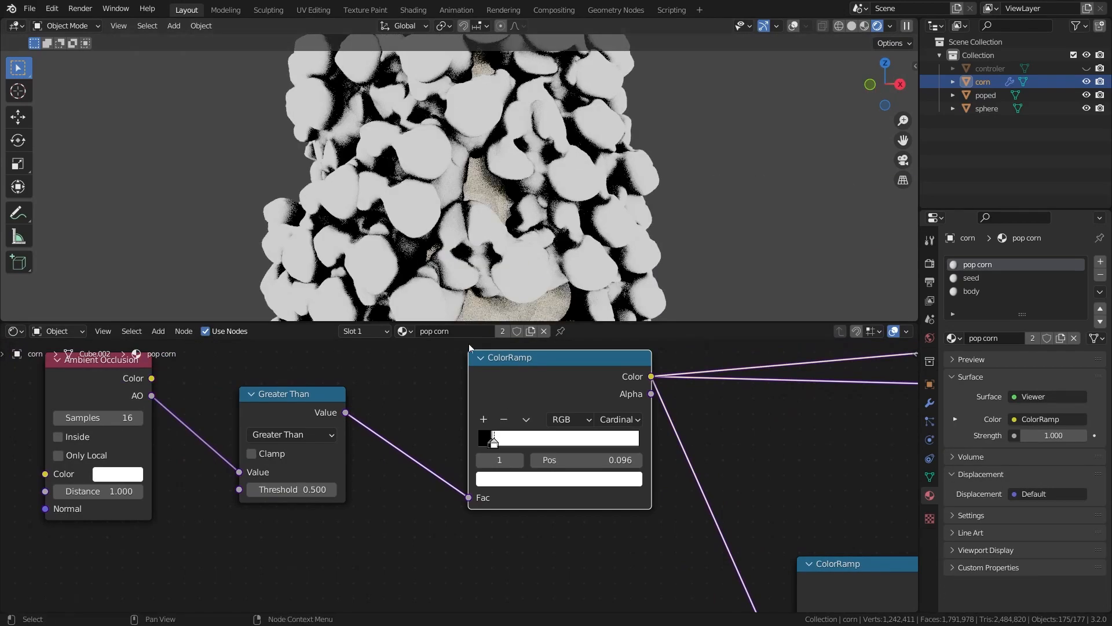
Step: Preview the Mix node's colors on the corn, followed by the Hue Saturation Value node's output
scroll(468, 371, "down", 2)
left_click(432, 419, "ctrl+shift")
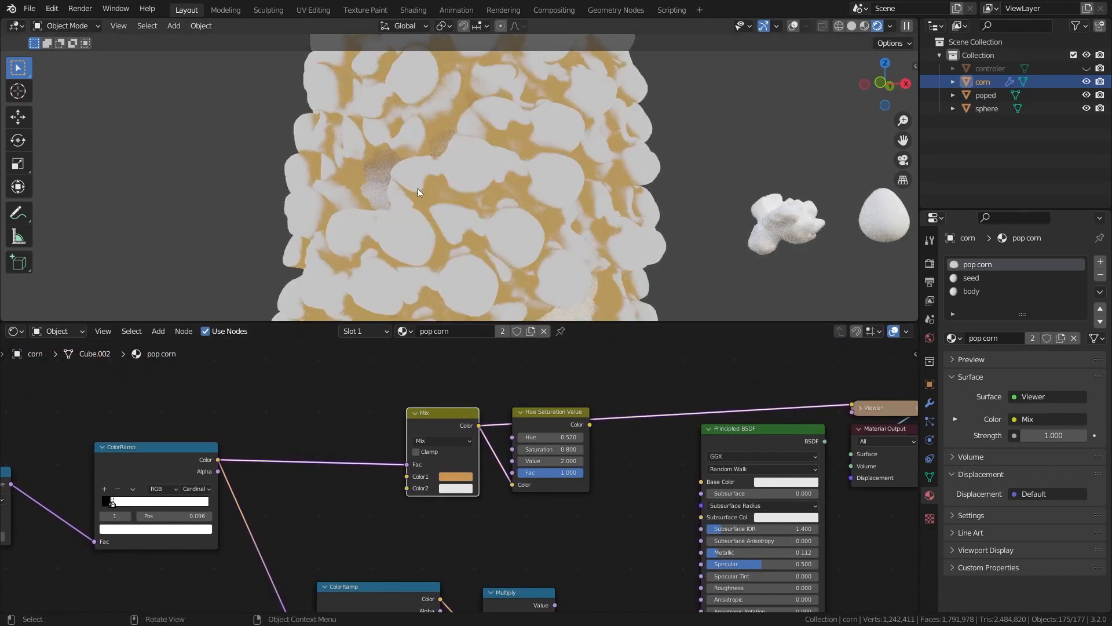
scroll(429, 474, "up", 2)
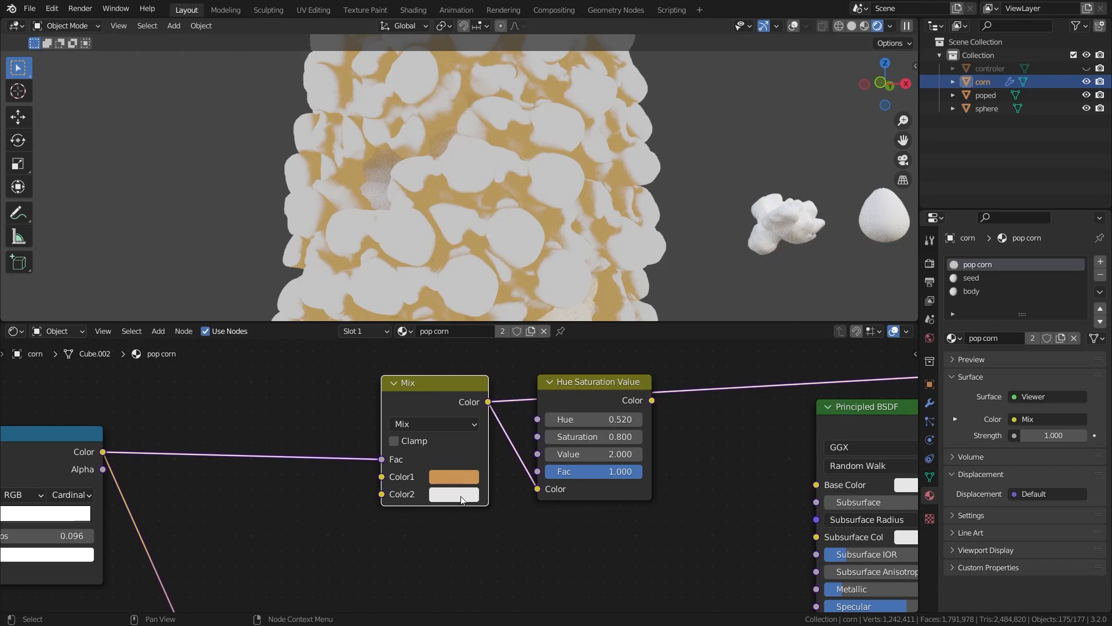
scroll(461, 496, "down", 4)
middle_click_drag(460, 455, 378, 489)
scroll(377, 489, "up", 4)
left_click(470, 436, "ctrl+shift")
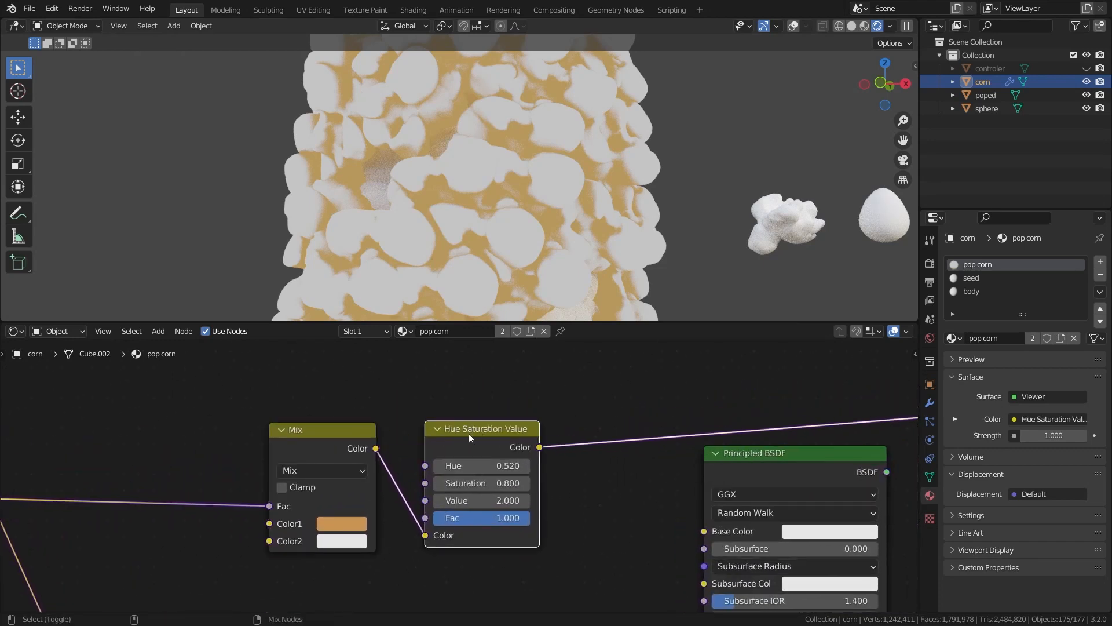
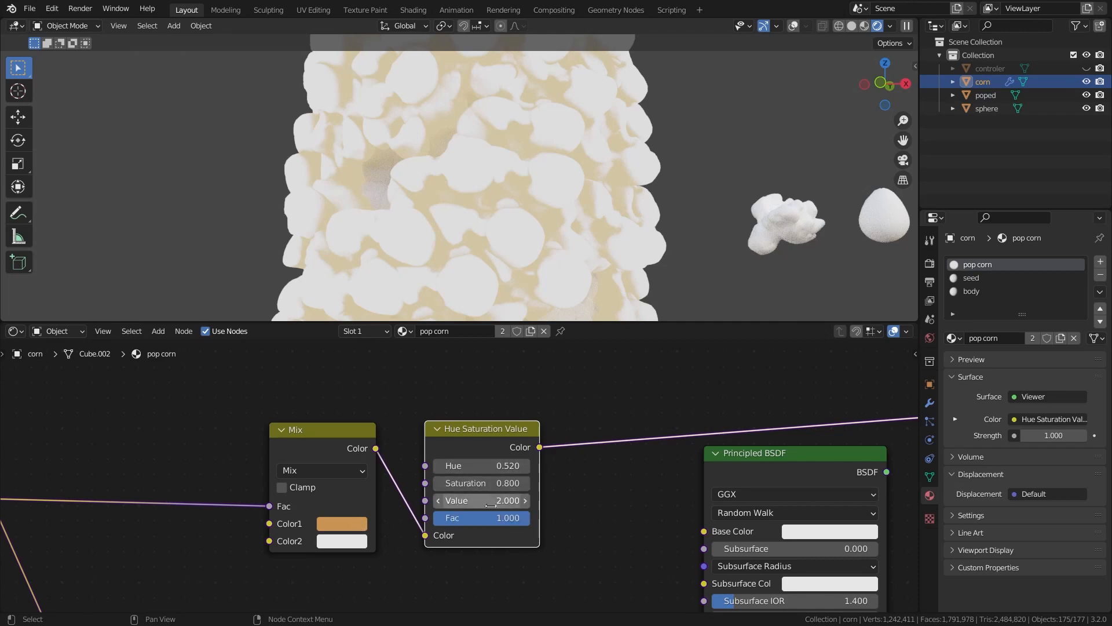
Step: Connect the Hue Saturation Value color to the Principled BSDF's Base Color and route the shader back to Material Output
scroll(545, 488, "down", 3)
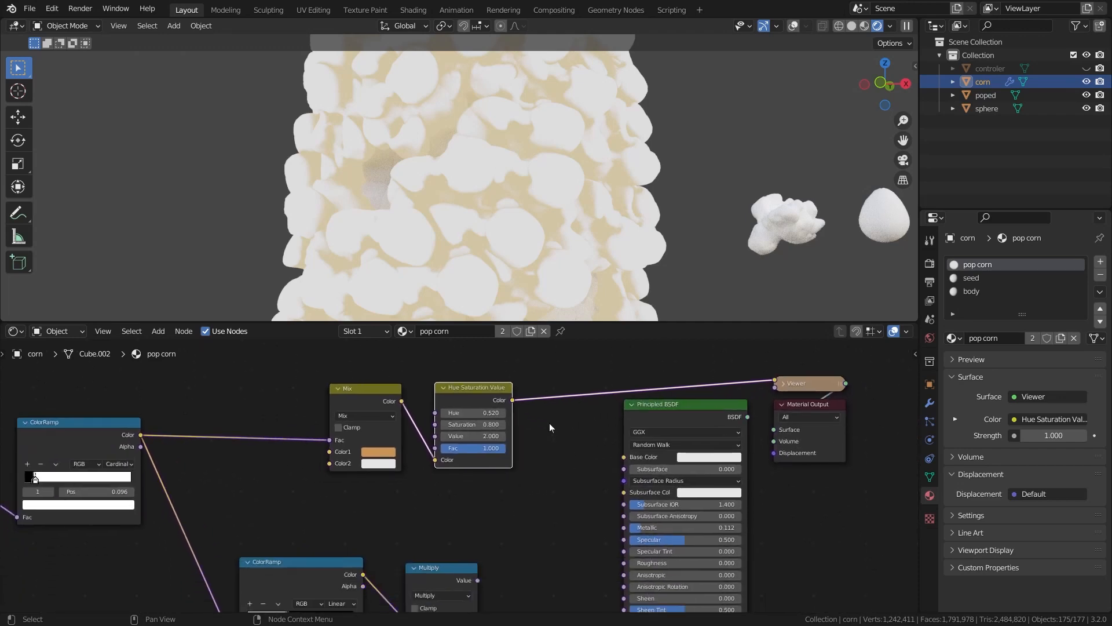
left_click_drag(512, 401, 572, 447)
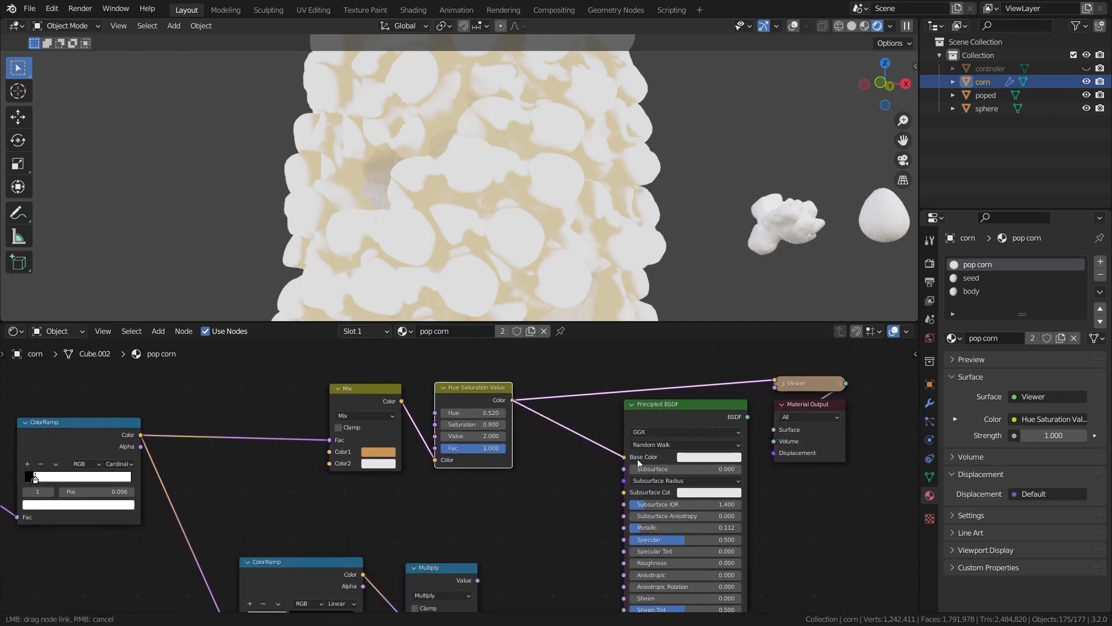
left_click_drag(639, 462, 638, 458)
left_click(649, 408, "ctrl+shift")
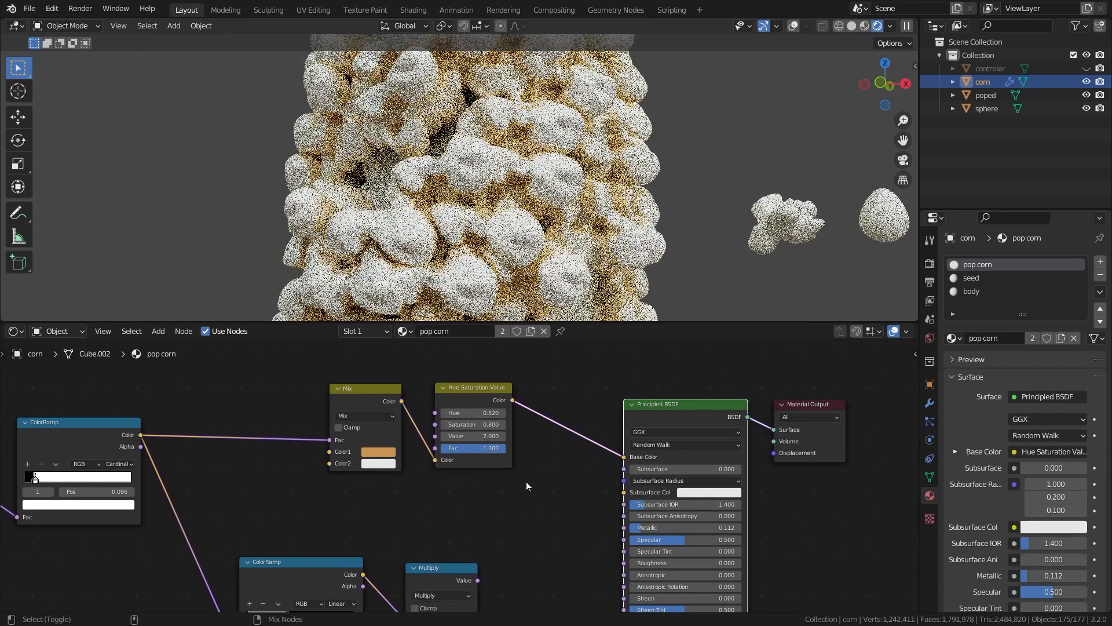
Step: Examine the stop positions and colors of the second ColorRamp that feeds the Multiply node
scroll(526, 481, "down", 1)
middle_click_drag(526, 482, 556, 429)
scroll(626, 479, "up", 5)
mouse_move(252, 414)
middle_mouse_down()
mouse_move(625, 479)
mouse_move(459, 326)
middle_mouse_up()
scroll(627, 480, "up", 2)
scroll(549, 432, "down", 5)
scroll(575, 427, "up", 4)
scroll(560, 412, "up", 3)
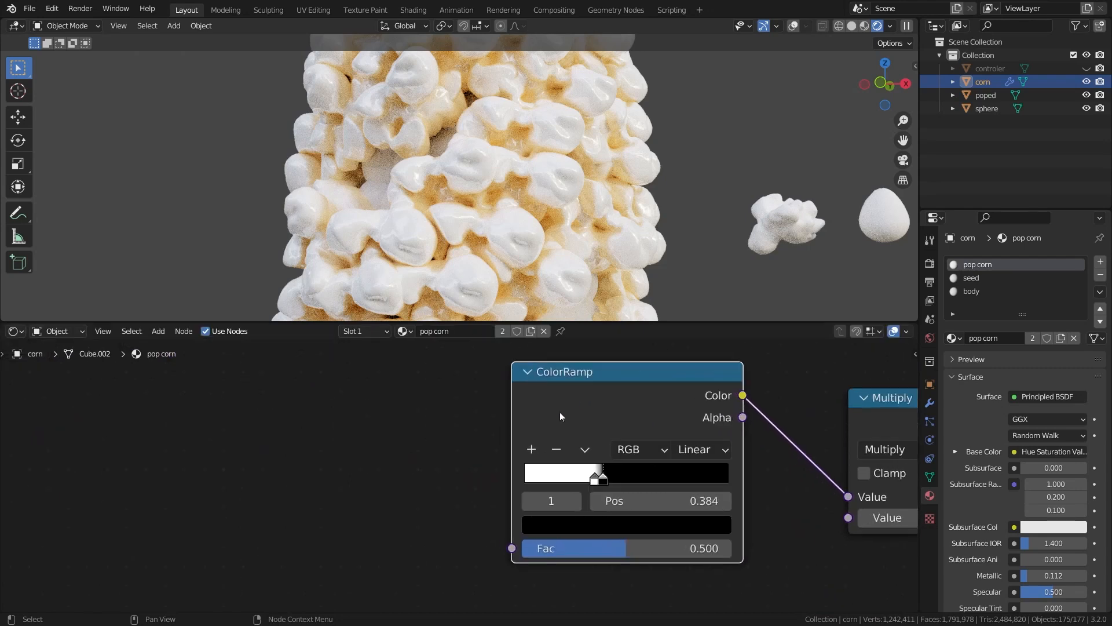
left_click(632, 482)
scroll(563, 467, "down", 2)
scroll(443, 469, "up", 2)
middle_click_drag(443, 468, 339, 488)
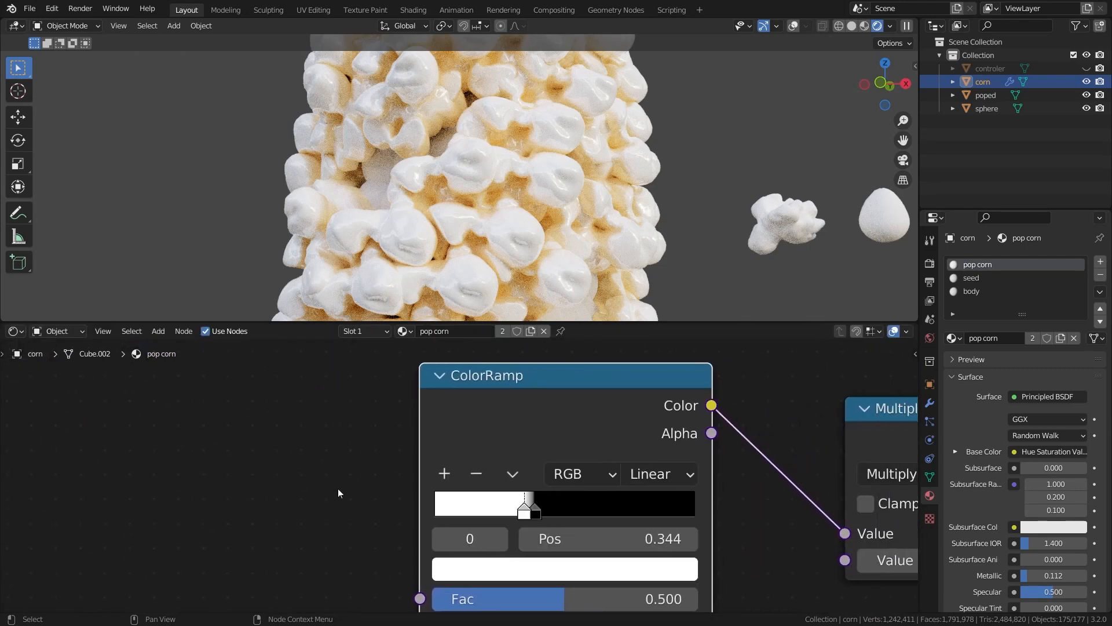
Step: Connect the first ColorRamp's Color output to the second ColorRamp's Fac input
scroll(339, 488, "down", 1)
scroll(428, 503, "down", 5)
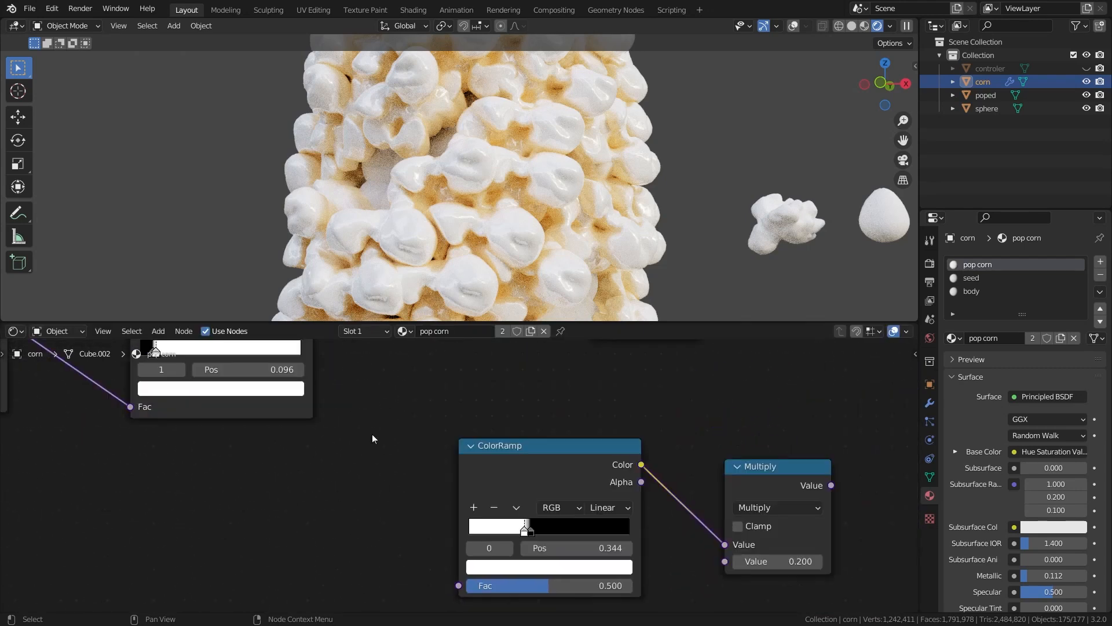
left_click_drag(377, 378, 464, 551)
Step: Move the Multiply node up and connect its Value output to the Principled BSDF's Metallic input
middle_click_drag(639, 497, 461, 486)
scroll(462, 485, "up", 3)
left_click_drag(461, 485, 463, 405)
scroll(447, 459, "up", 5)
scroll(472, 487, "up", 3)
scroll(479, 491, "down", 5)
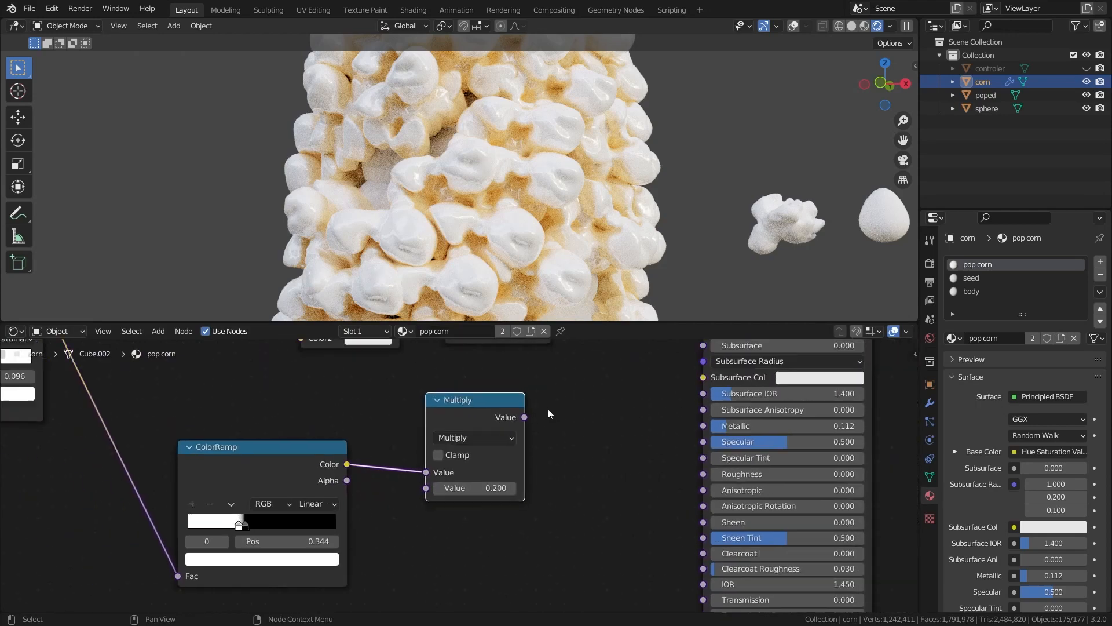
scroll(548, 409, "down", 5)
middle_click_drag(495, 405, 445, 428)
scroll(445, 430, "up", 1)
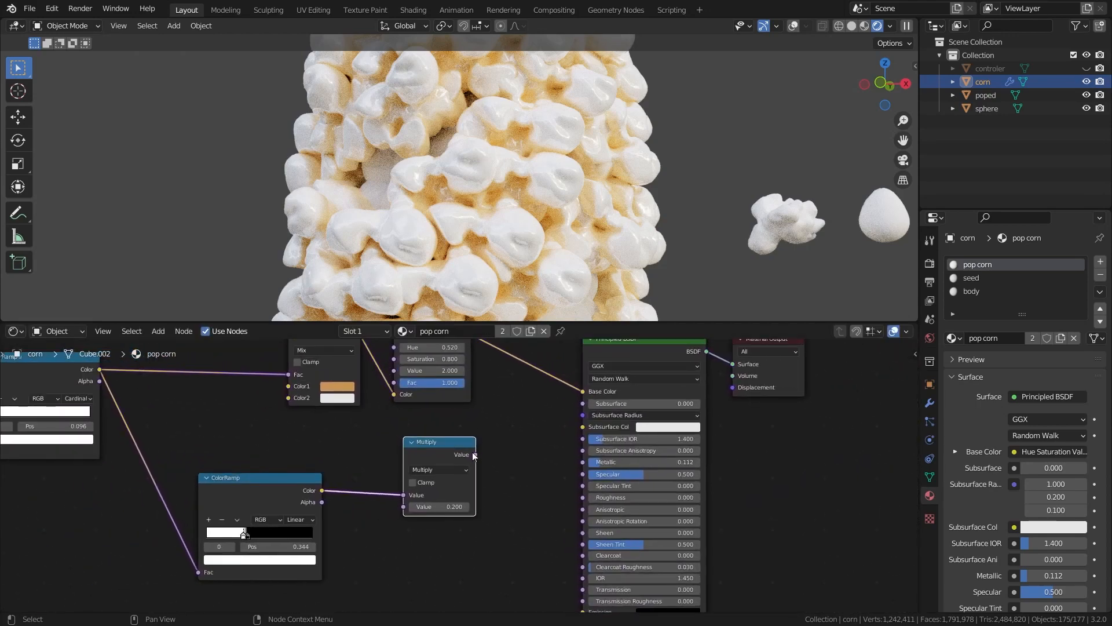
left_click_drag(474, 454, 583, 462)
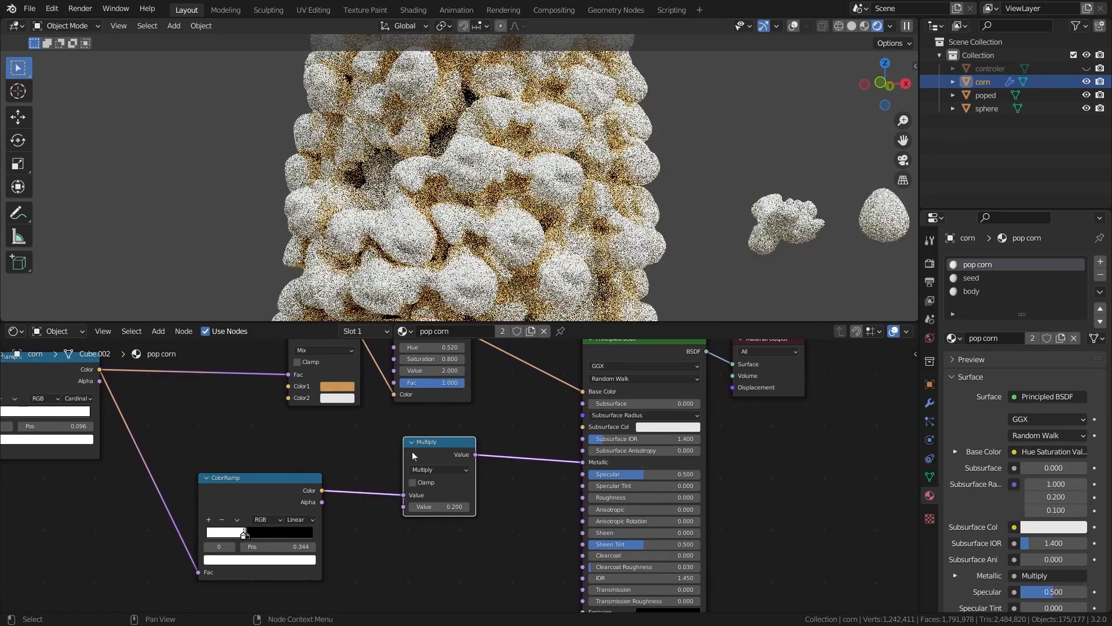
Step: Nudge the Multiply node up, connect the second ColorRamp's Color to the Principled BSDF's Specular, and inspect the popcorn up close
left_click_drag(412, 451, 413, 432)
left_click_drag(321, 490, 590, 475)
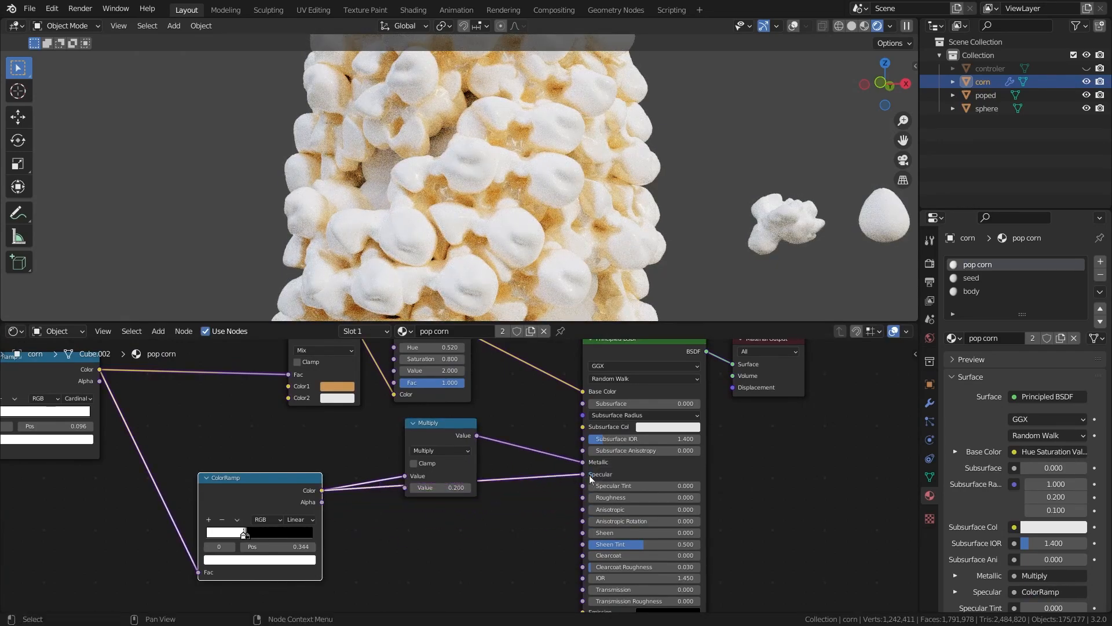
scroll(635, 507, "up", 1)
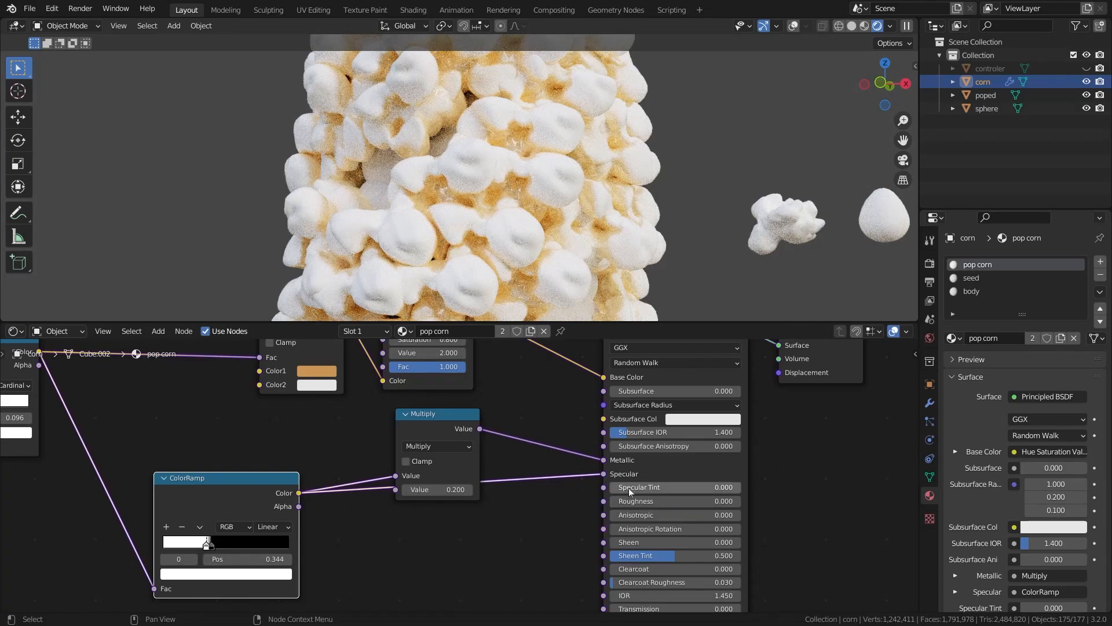
scroll(524, 183, "up", 4)
middle_click_drag(524, 183, 401, 247)
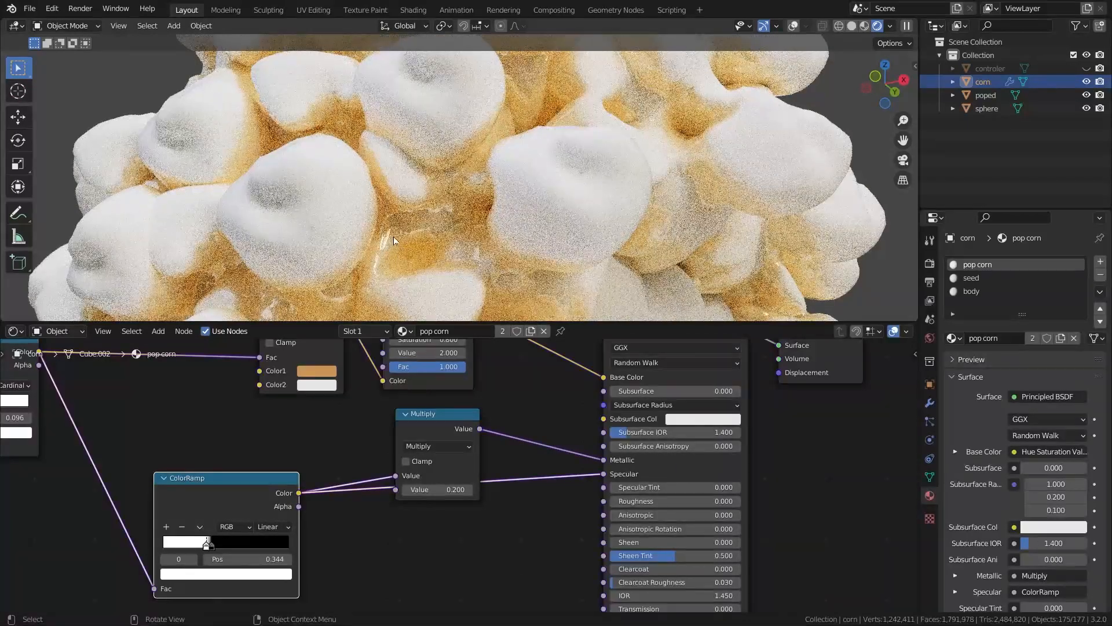
scroll(364, 252, "down", 8)
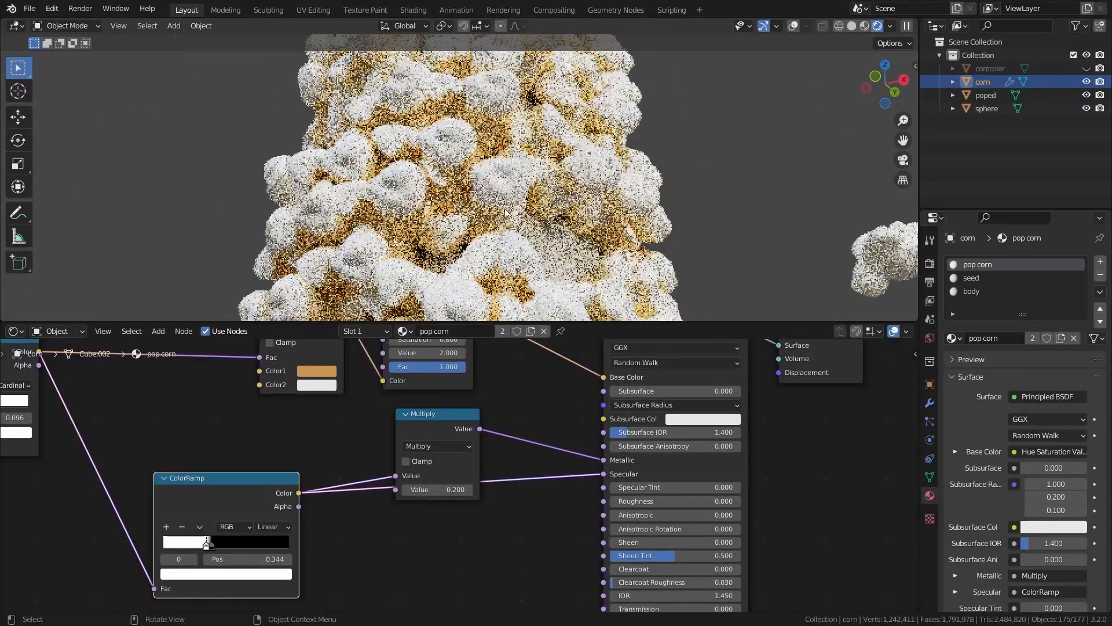
Step: Frame the finished pop corn shader nodes and switch the node editor back to the poping corn geometry nodes
key("Home")
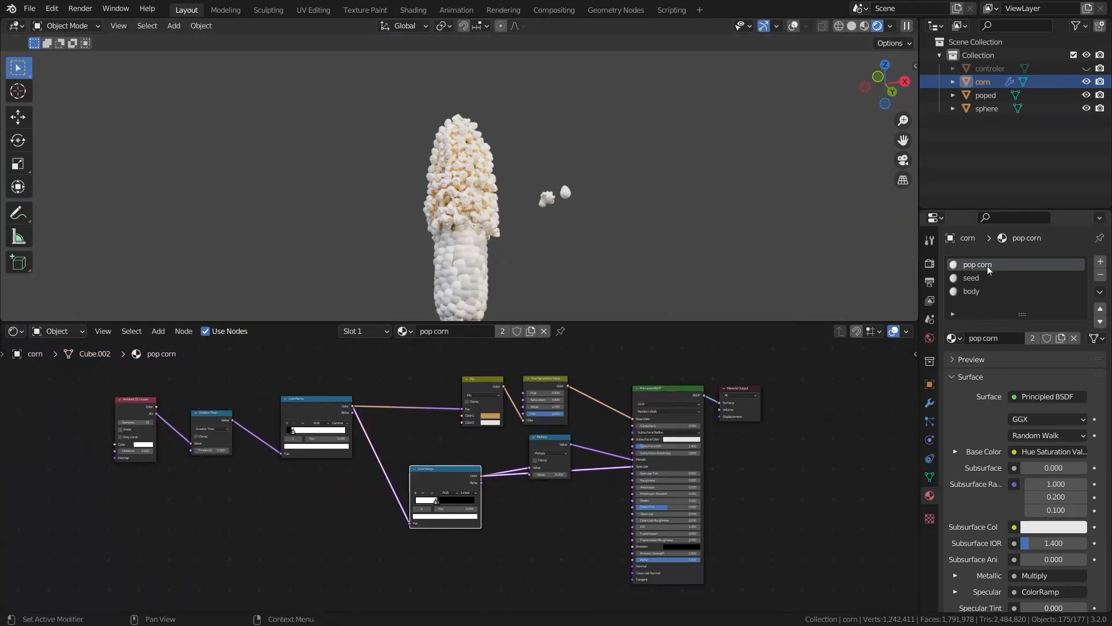
left_click(14, 331)
left_click(116, 435)
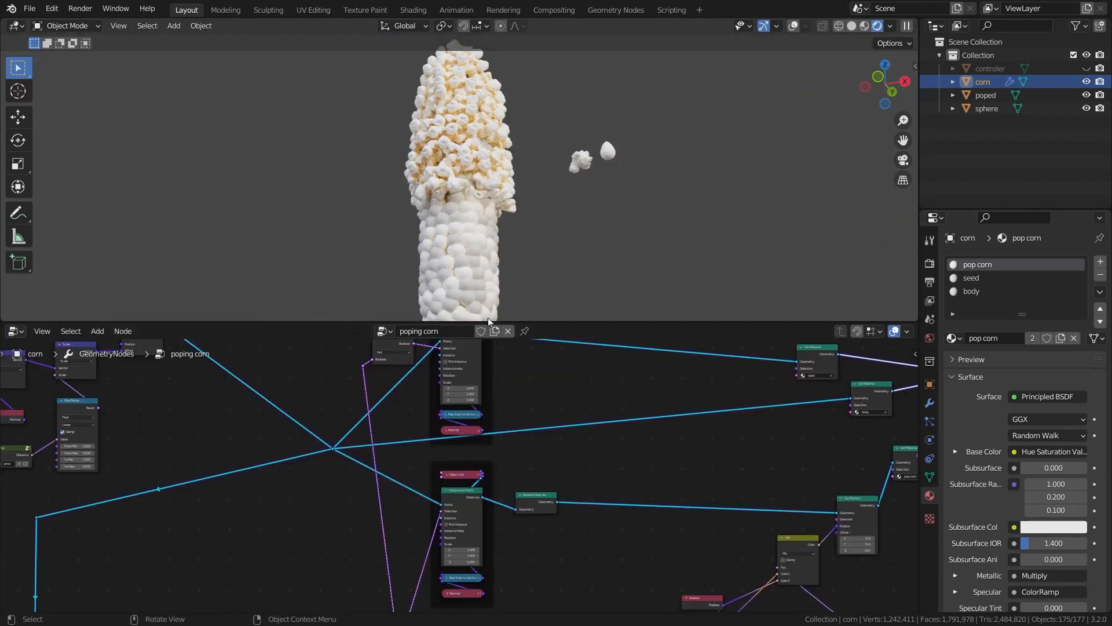
key("Home")
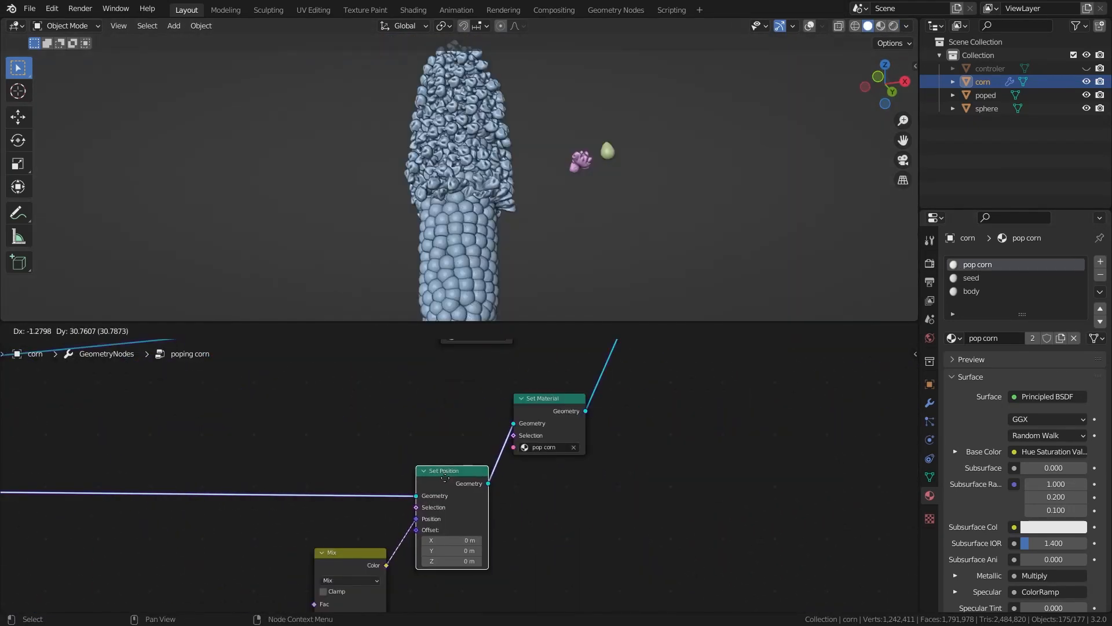
Step: Rearrange the Set Position and pop corn Set Material nodes so they sit clearly apart near the end of the popcorn branch
left_click(445, 478)
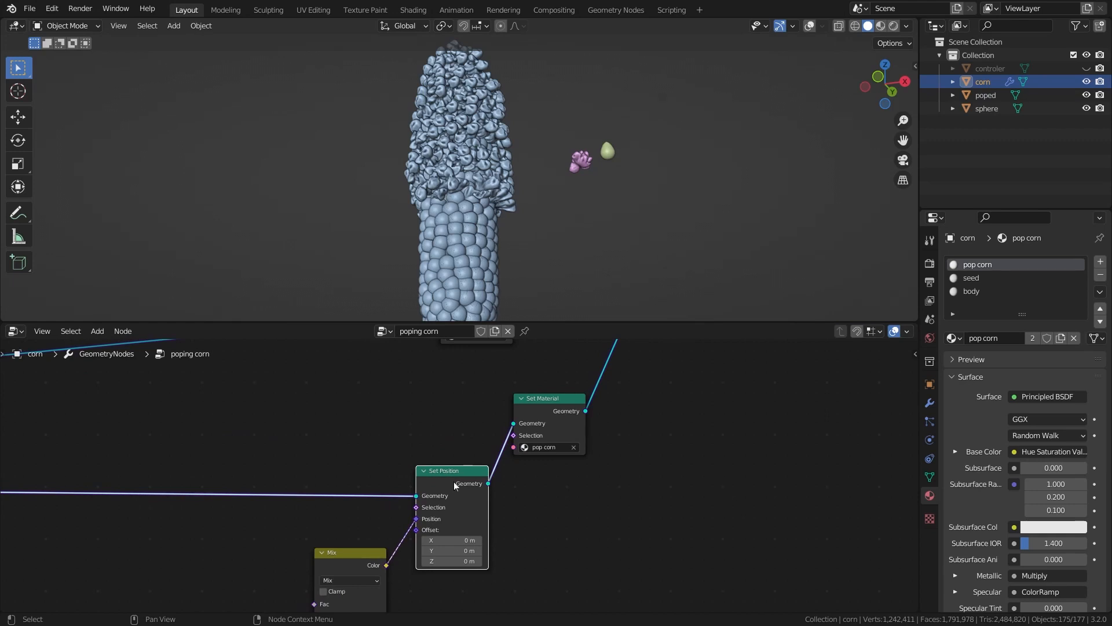
scroll(453, 482, "up", 1)
left_click_drag(579, 376, 618, 365)
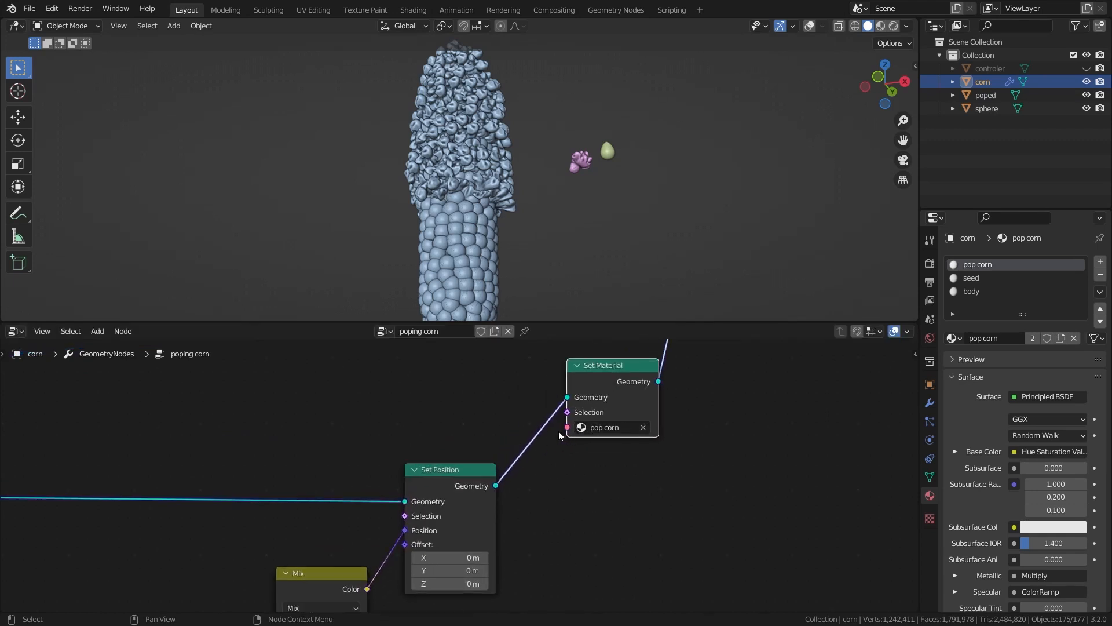
Step: Preview the Set Position geometry alone by linking it directly to the Group Output, and examine the kernels along the cob
left_click(450, 481)
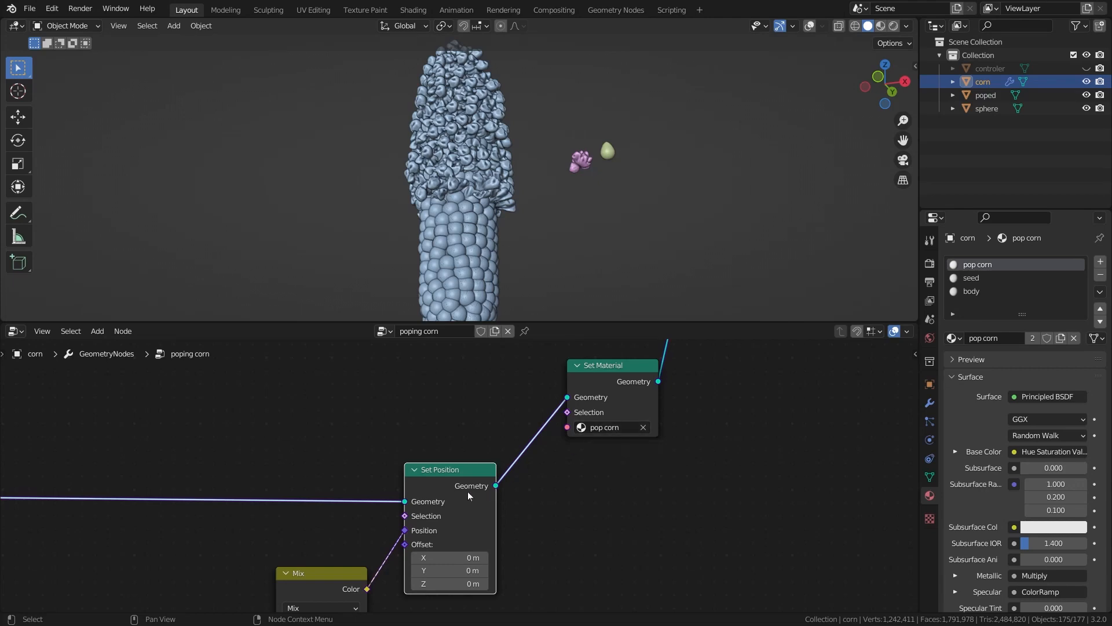
left_click(447, 491, "ctrl+shift")
scroll(473, 186, "up", 3)
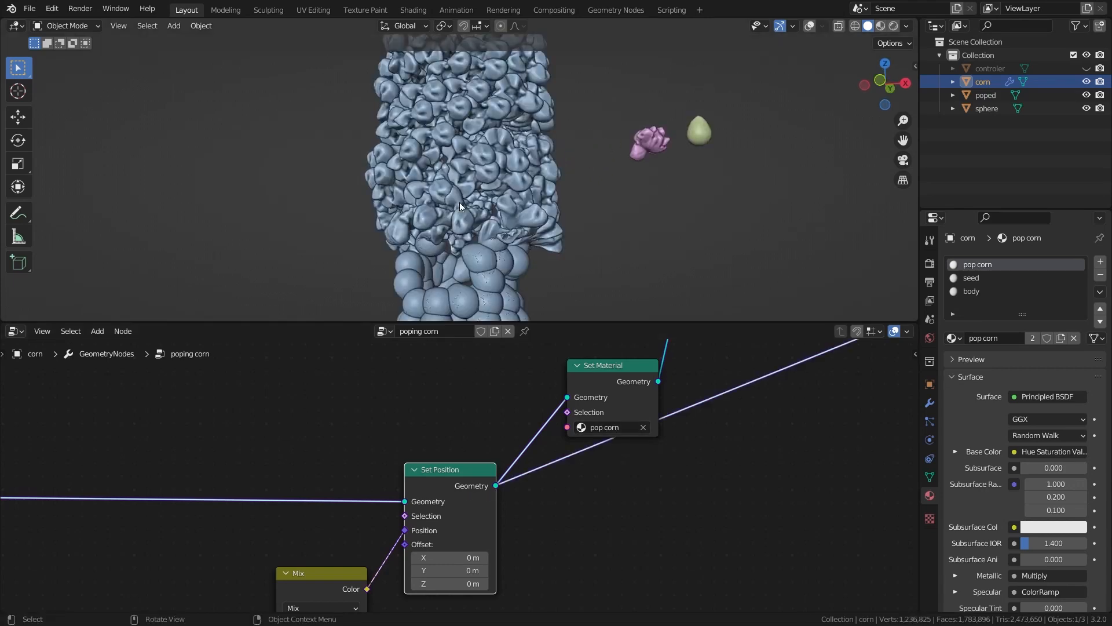
scroll(460, 206, "down", 2)
scroll(443, 228, "up", 1)
scroll(424, 168, "down", 2)
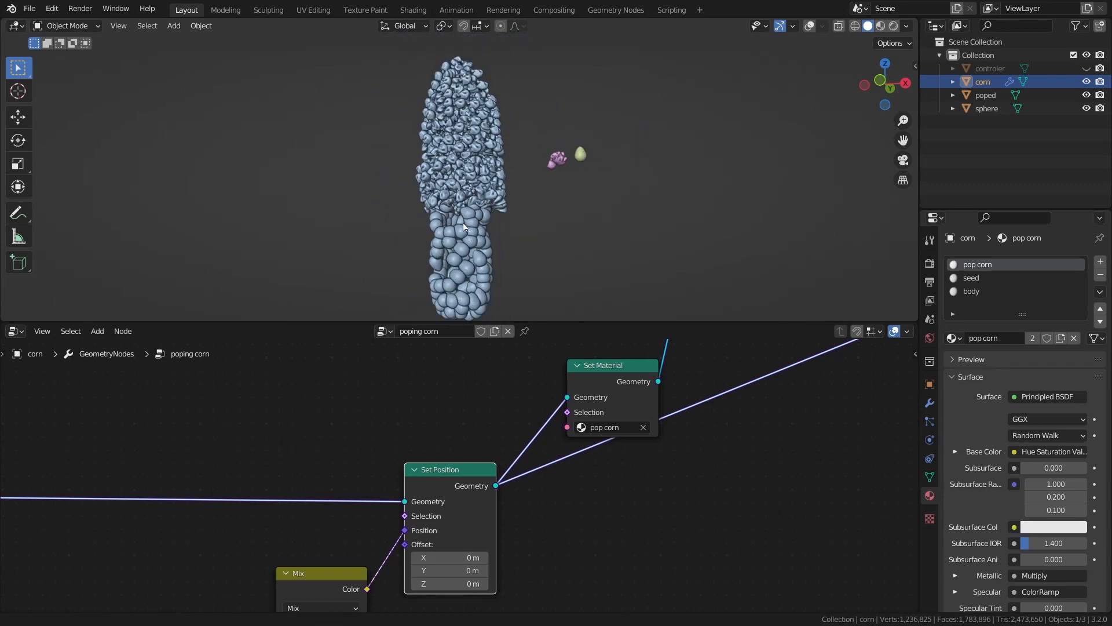
scroll(464, 225, "up", 4)
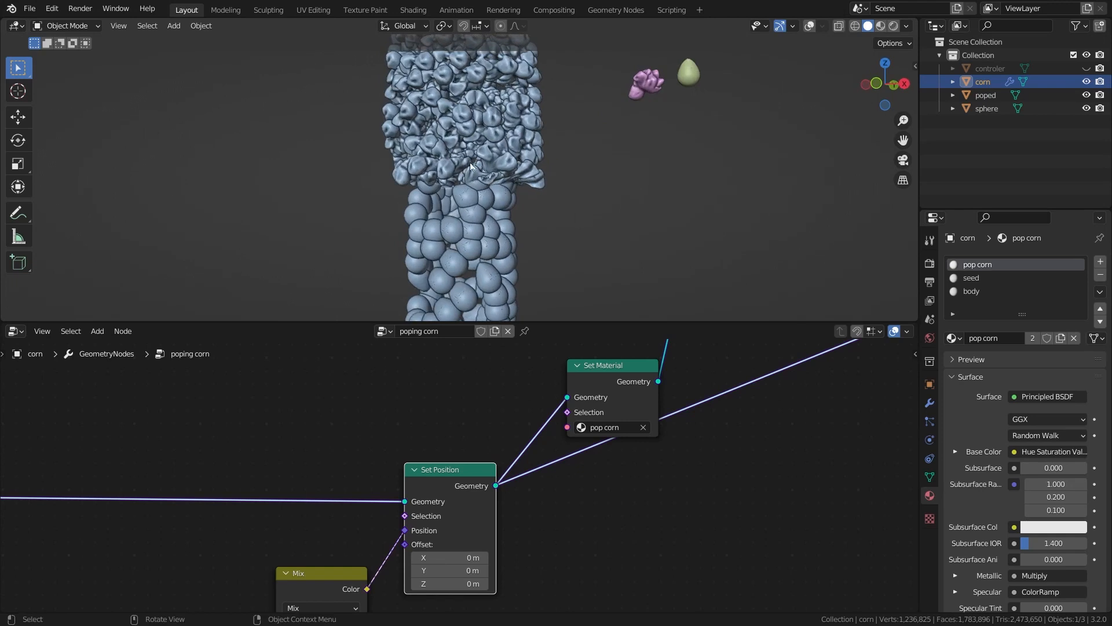
middle_click_drag(416, 155, 446, 201)
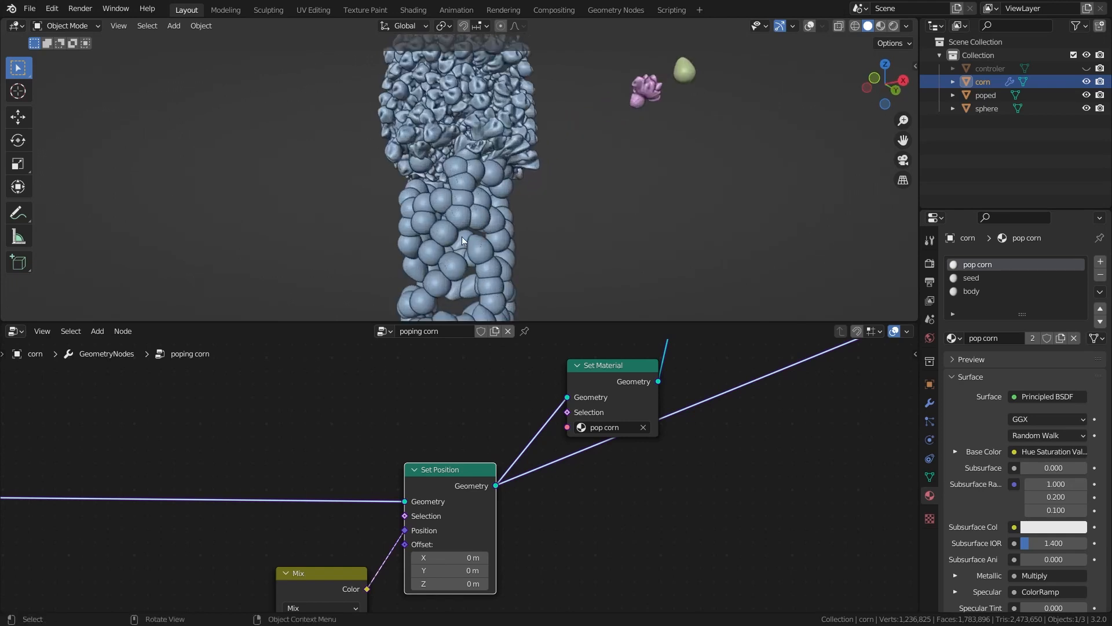
scroll(460, 232, "down", 1)
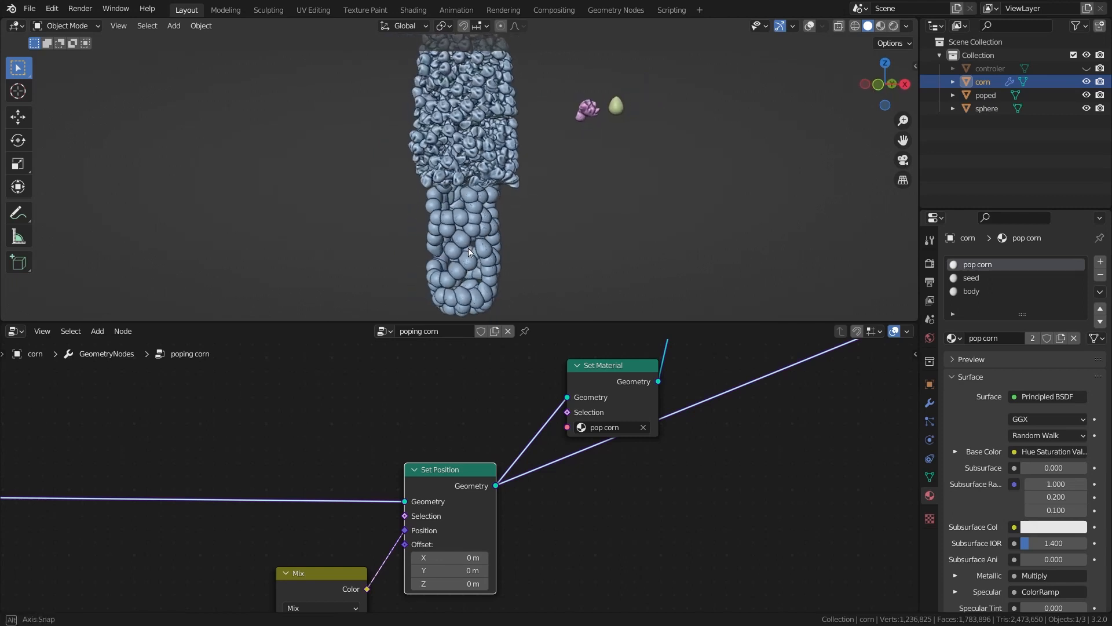
scroll(448, 210, "up", 1)
middle_click_drag(449, 210, 468, 182)
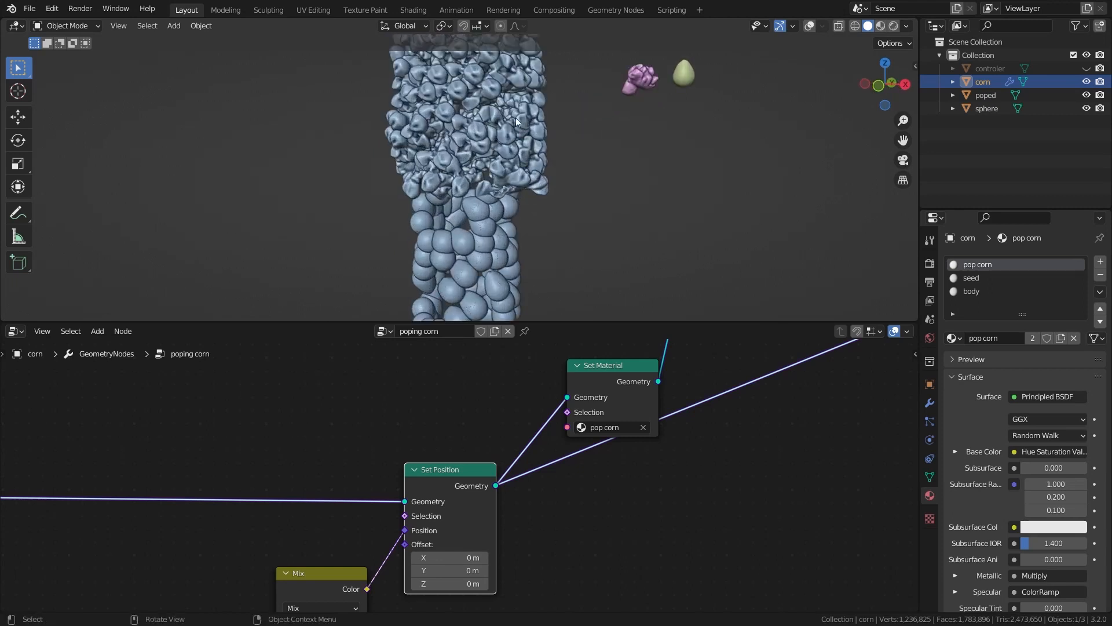
scroll(454, 376, "down", 4)
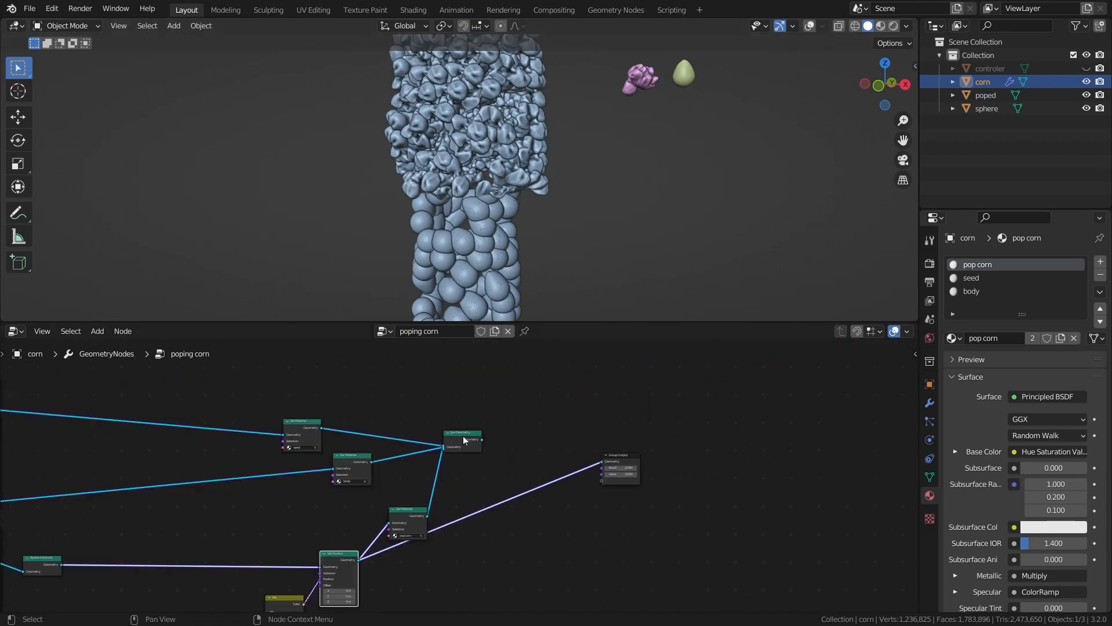
Step: Switch the node editor to the Shader Editor and open the seed material's nodes
left_click(16, 332)
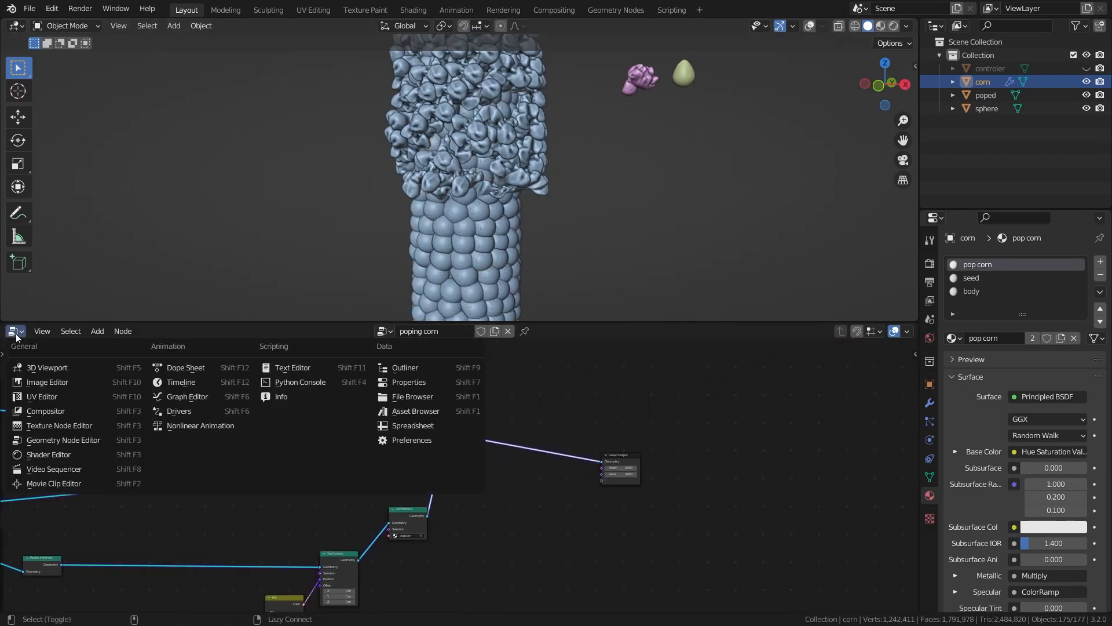
left_click(66, 443)
key("Home")
middle_click_drag(652, 397, 453, 435)
left_click(980, 279)
scroll(475, 465, "up", 4)
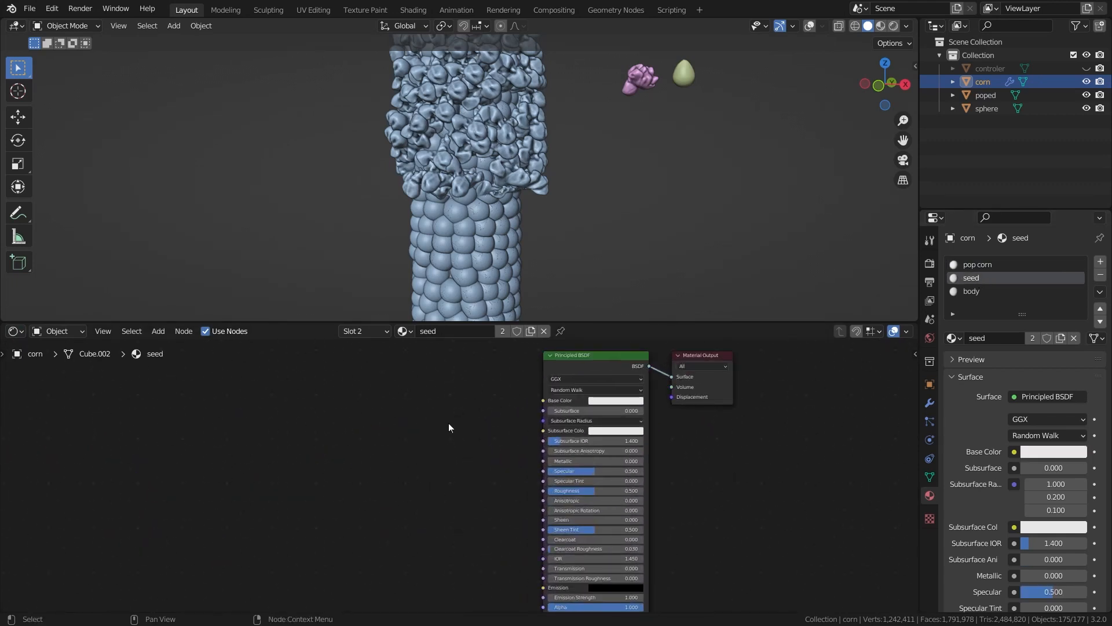
middle_click_drag(482, 446, 439, 462)
Step: Set the seed material's Principled BSDF Specular to 0.7 and Roughness to about 0.092
scroll(447, 429, "up", 5)
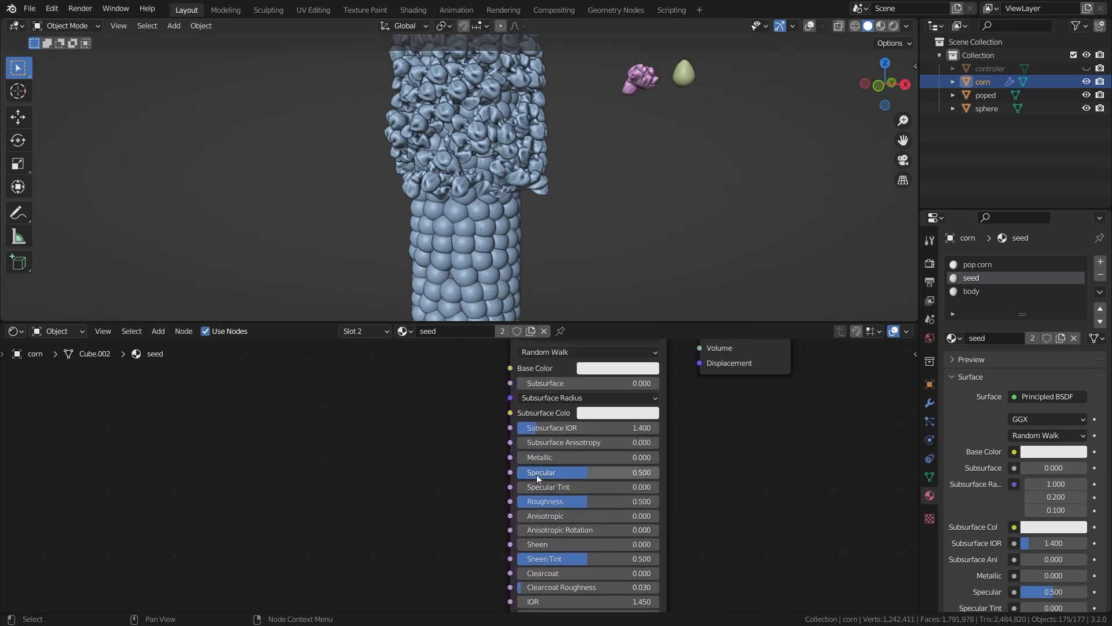
scroll(537, 475, "up", 1)
left_click(572, 472)
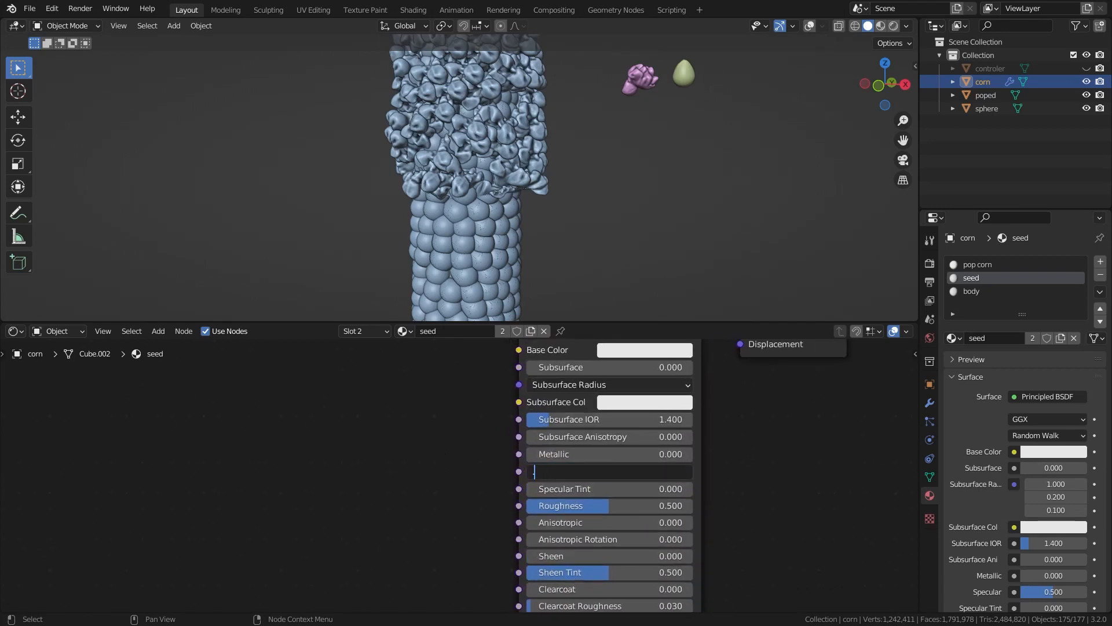
type(".7")
key("Return")
left_click_drag(571, 505, 554, 505)
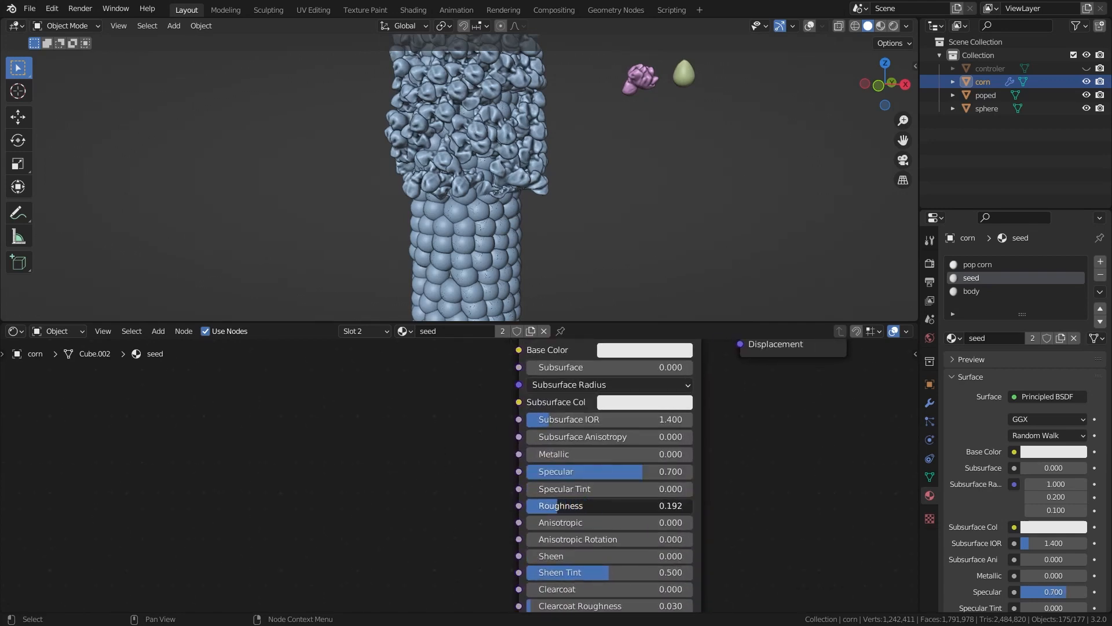
scroll(478, 439, "down", 2)
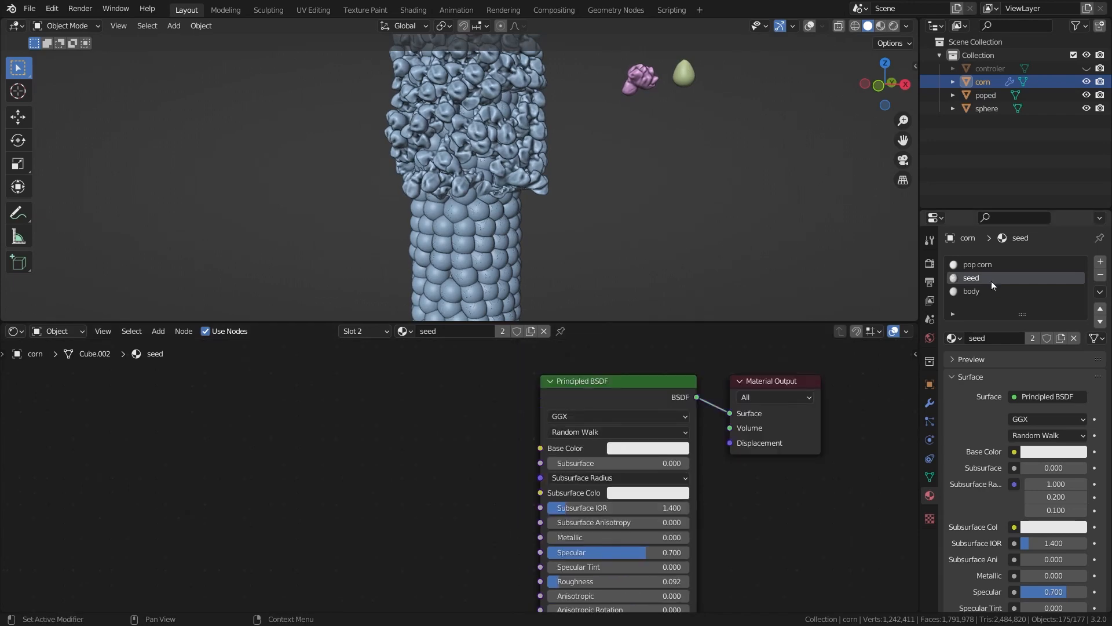
Step: Copy the Hue Saturation Value node from the pop corn material into the seed material, placing it before the Principled BSDF
left_click(985, 264)
scroll(554, 418, "up", 3)
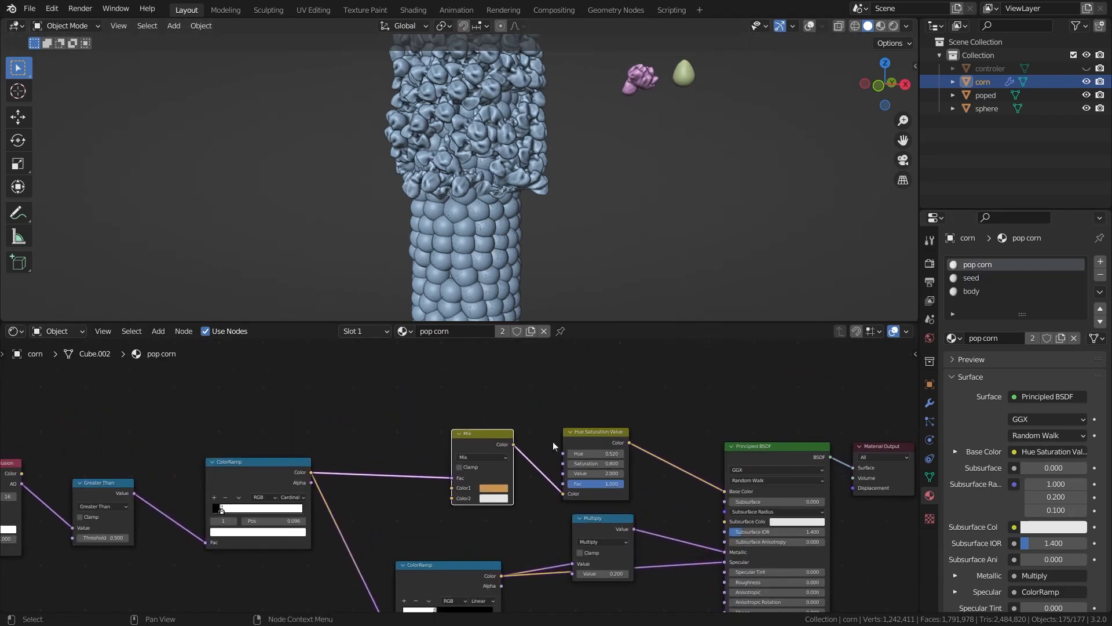
scroll(525, 425, "up", 1)
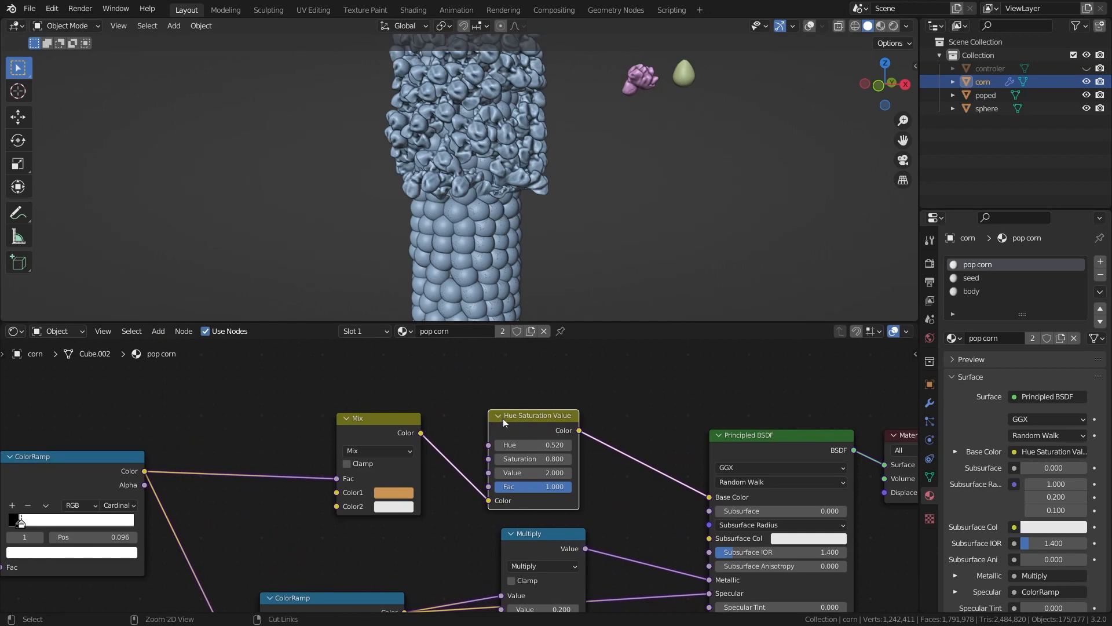
scroll(475, 455, "down", 3)
scroll(491, 458, "up", 3)
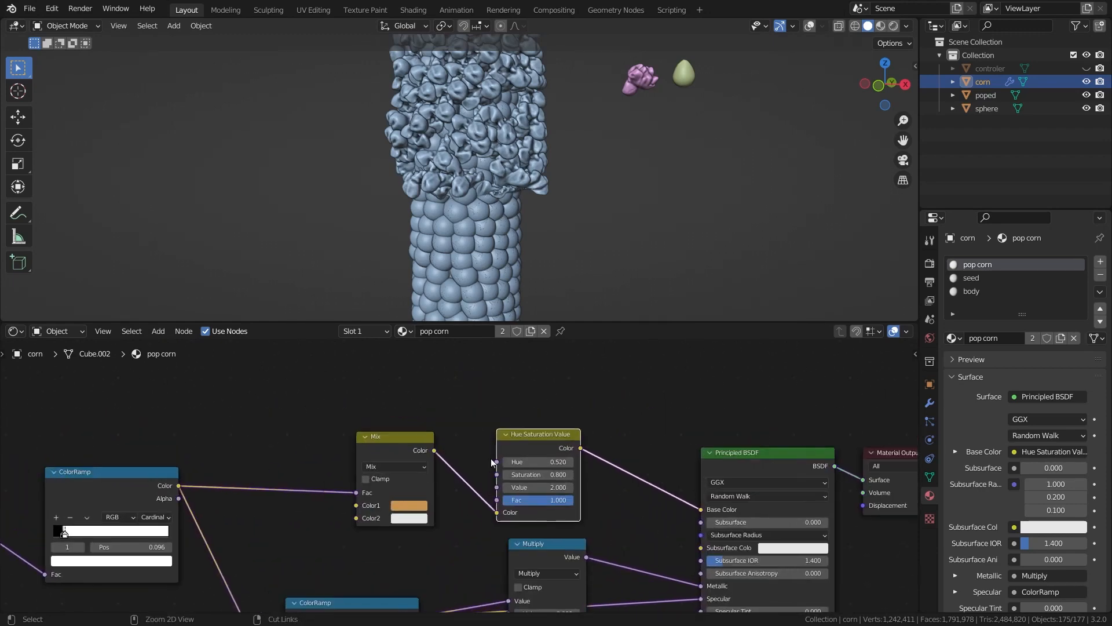
left_click(979, 277)
scroll(580, 417, "down", 2)
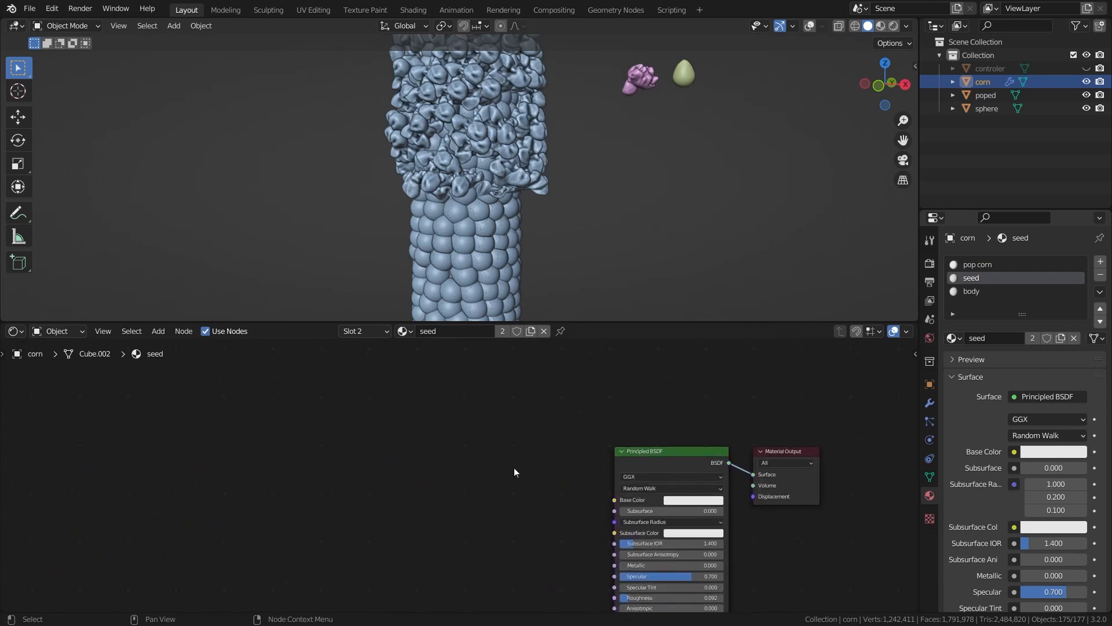
key("ctrl+v")
key("g")
scroll(512, 454, "up", 2)
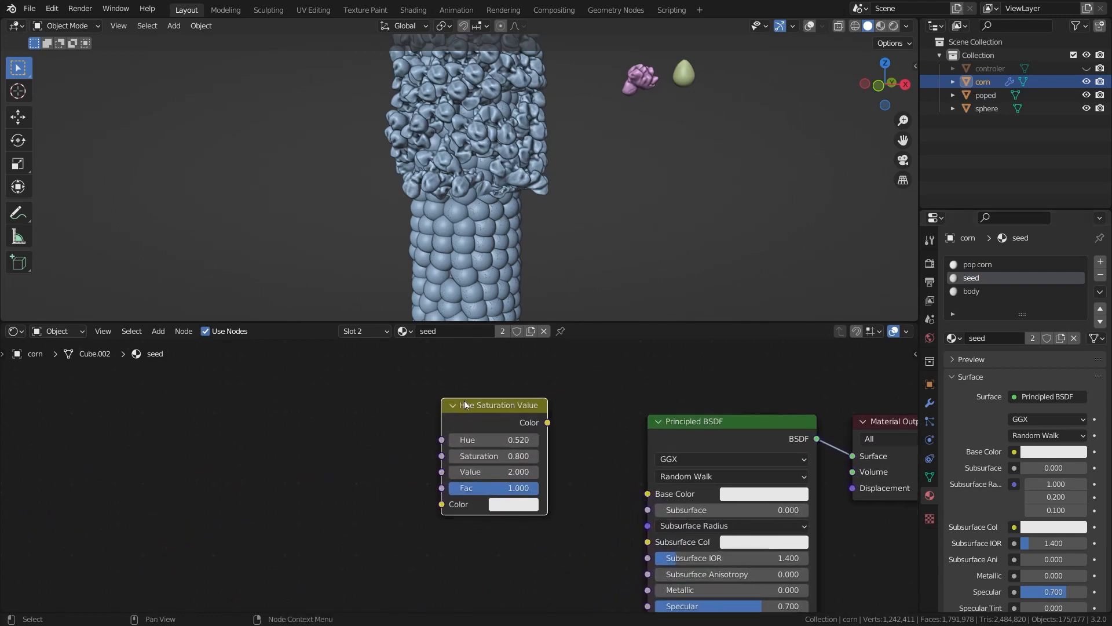
left_click(476, 413)
Step: Set the seed material's Hue Saturation Value Color to the orange used in the pop corn Mix node
scroll(510, 422, "up", 1)
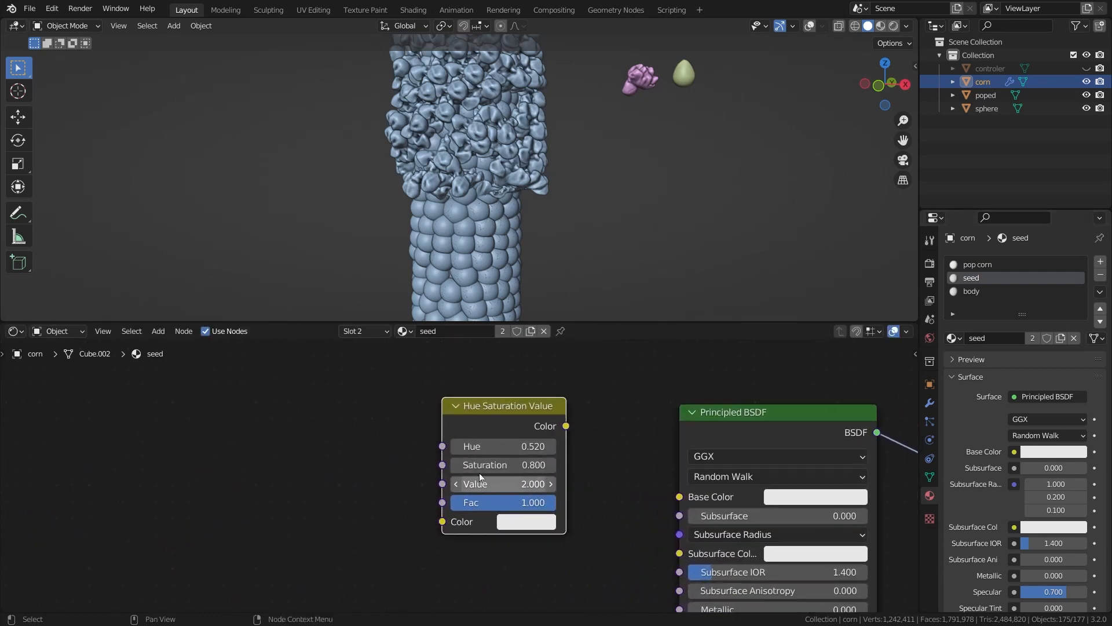
left_click(516, 526)
left_click_drag(562, 367, 550, 378)
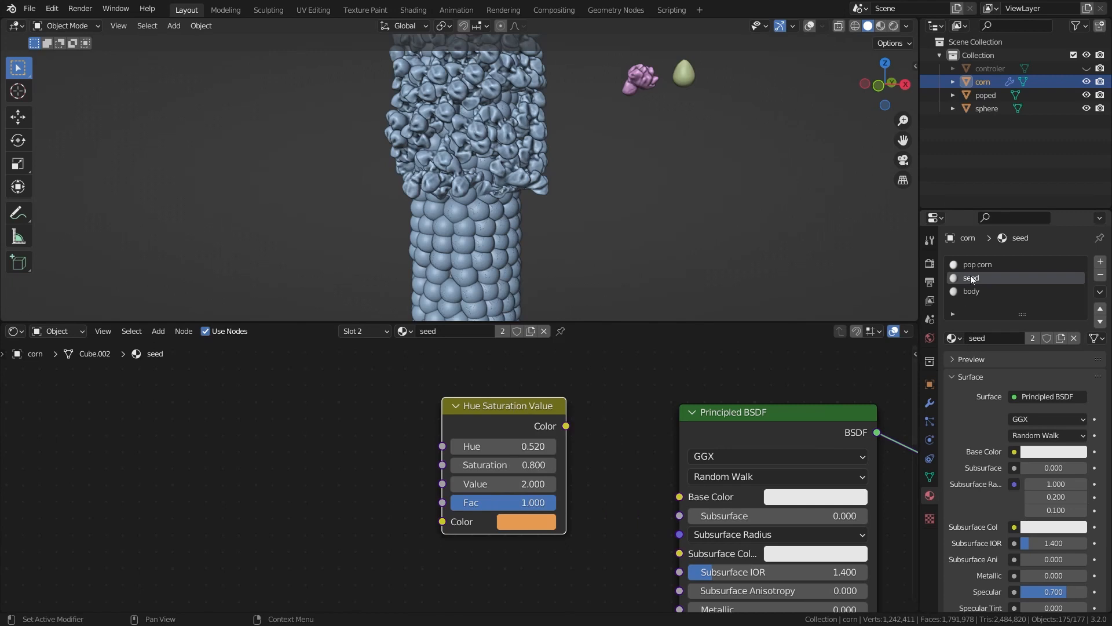
Step: Connect the Hue Saturation Value node's Color output to the Principled BSDF's Base Color and Subsurface Color
left_click_drag(506, 439, 697, 499)
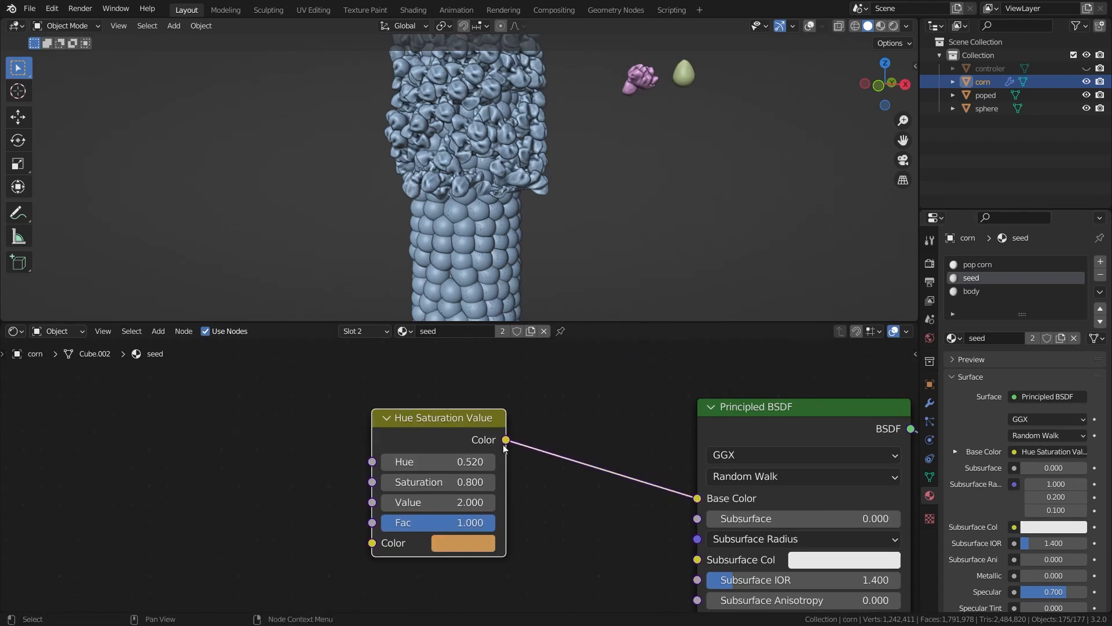
left_click_drag(505, 440, 697, 560)
scroll(573, 501, "down", 4)
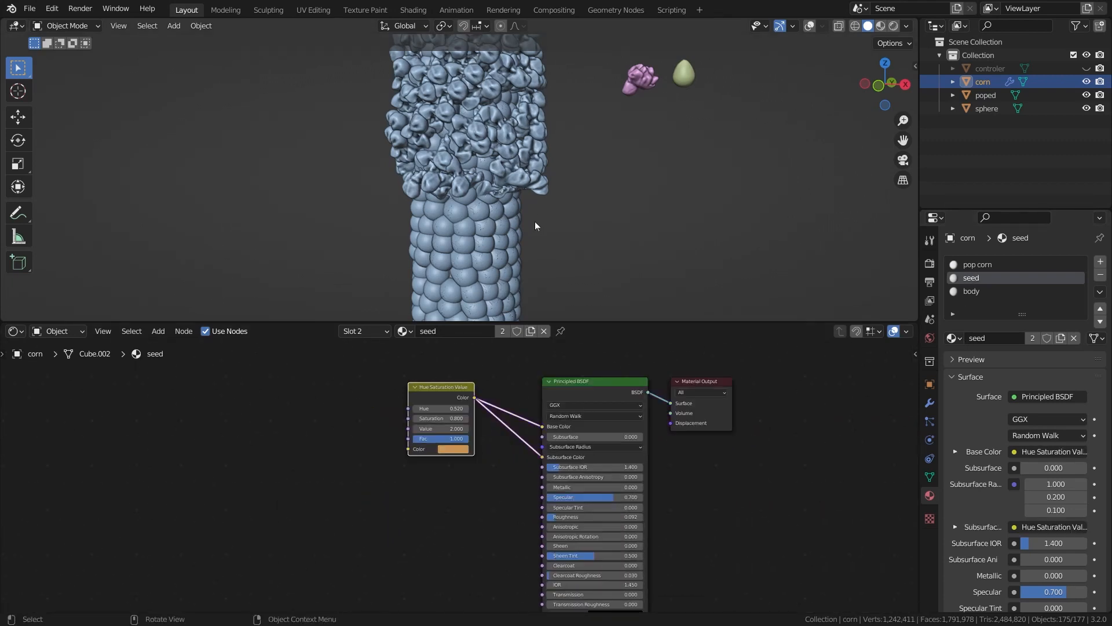
Step: Switch the viewport to rendered shading and inspect the seeds on the cob up close
key("z")
left_click(538, 137)
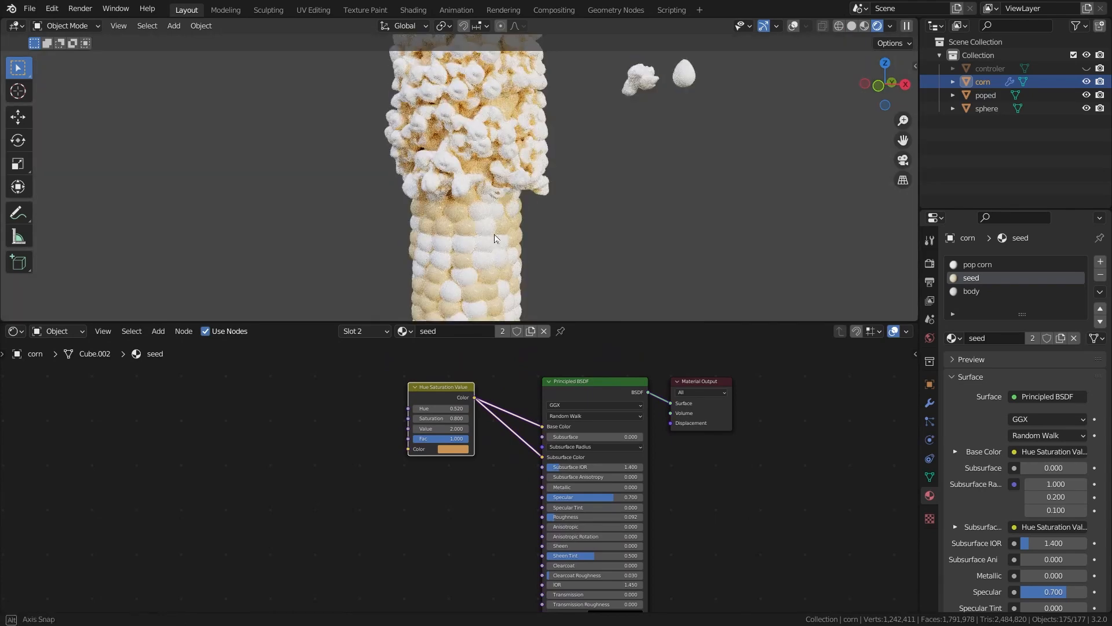
middle_click_drag(495, 234, 497, 194)
scroll(469, 447, "down", 2)
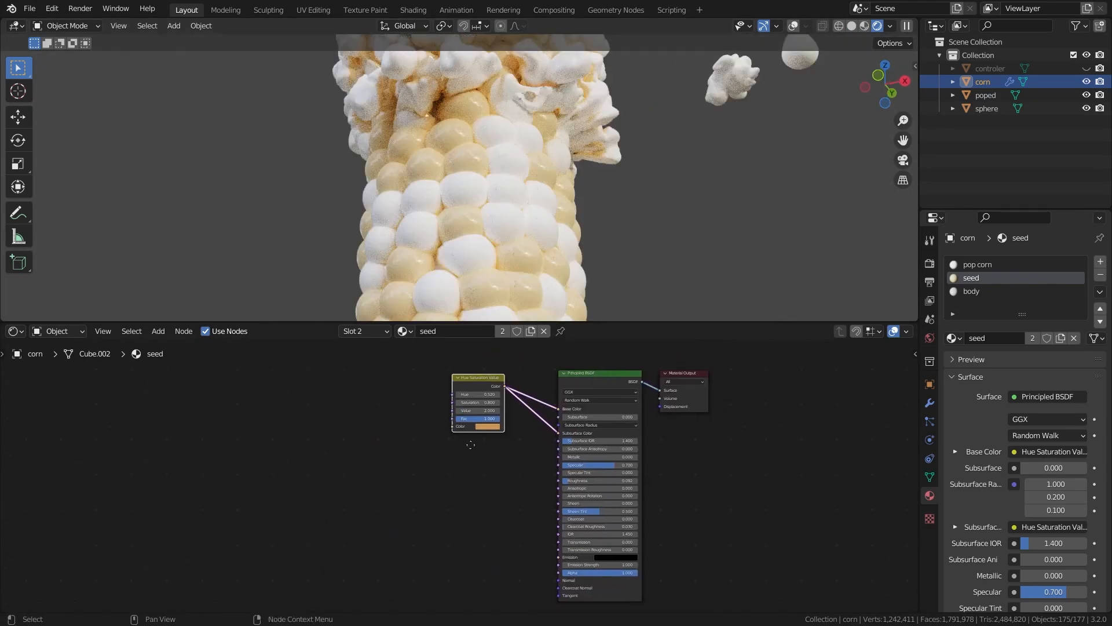
Step: Set the seed material's Subsurface to 0.044 and check the kernels up close
scroll(466, 463, "up", 9)
middle_click_drag(511, 468, 436, 503)
left_click(578, 467)
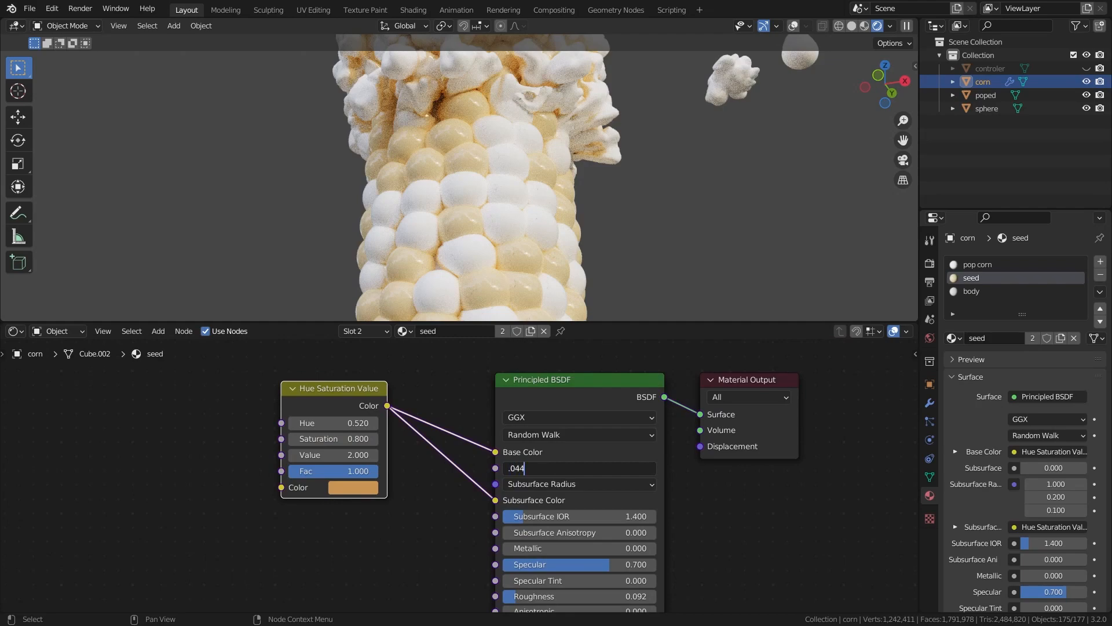
key("Return")
scroll(388, 186, "up", 4)
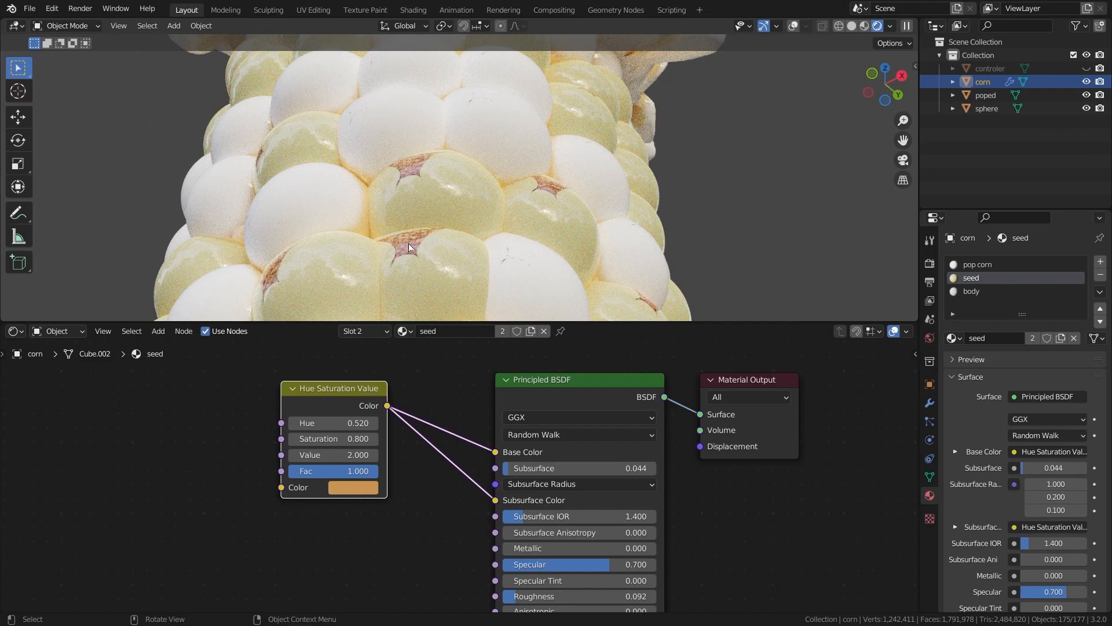
Step: Change the seed material's subsurface scattering method to Christensen-Burley
scroll(409, 244, "down", 7)
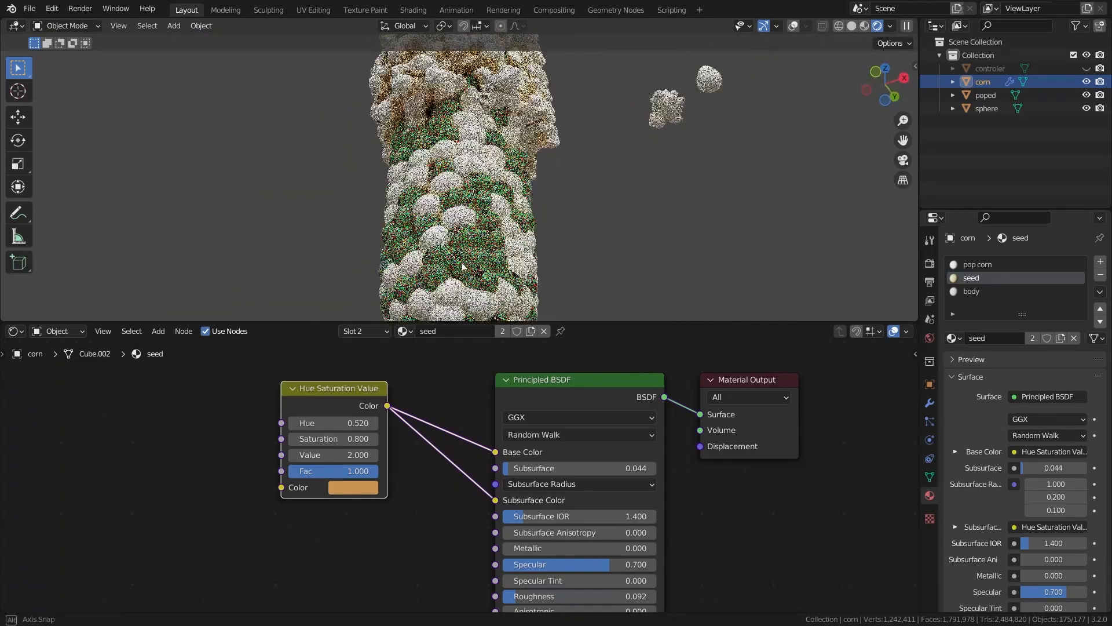
scroll(462, 266, "up", 6)
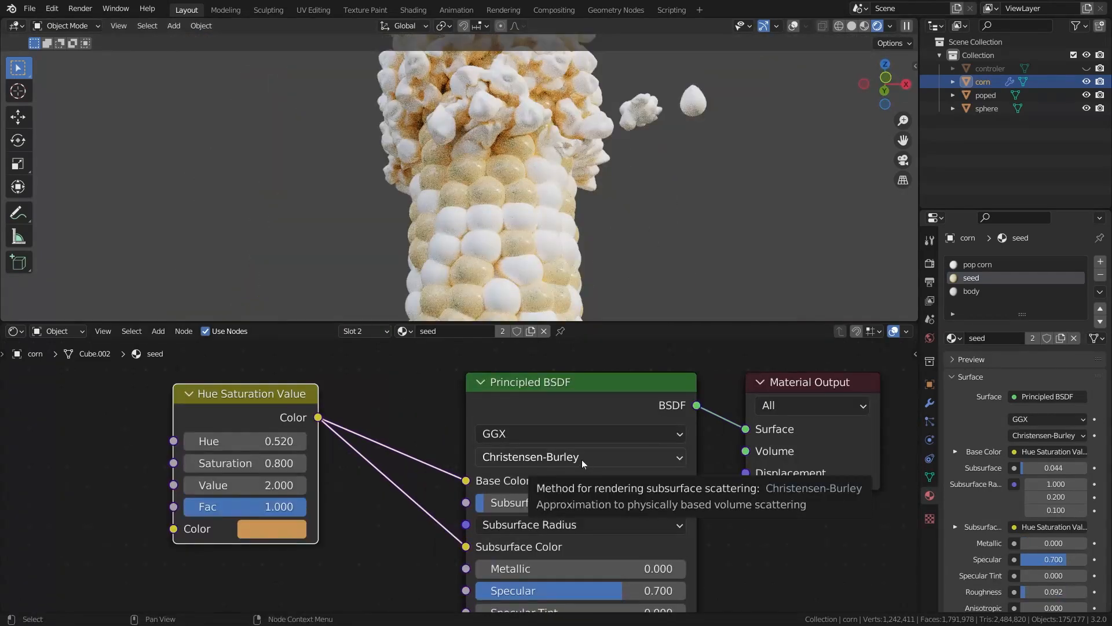
left_click(580, 458)
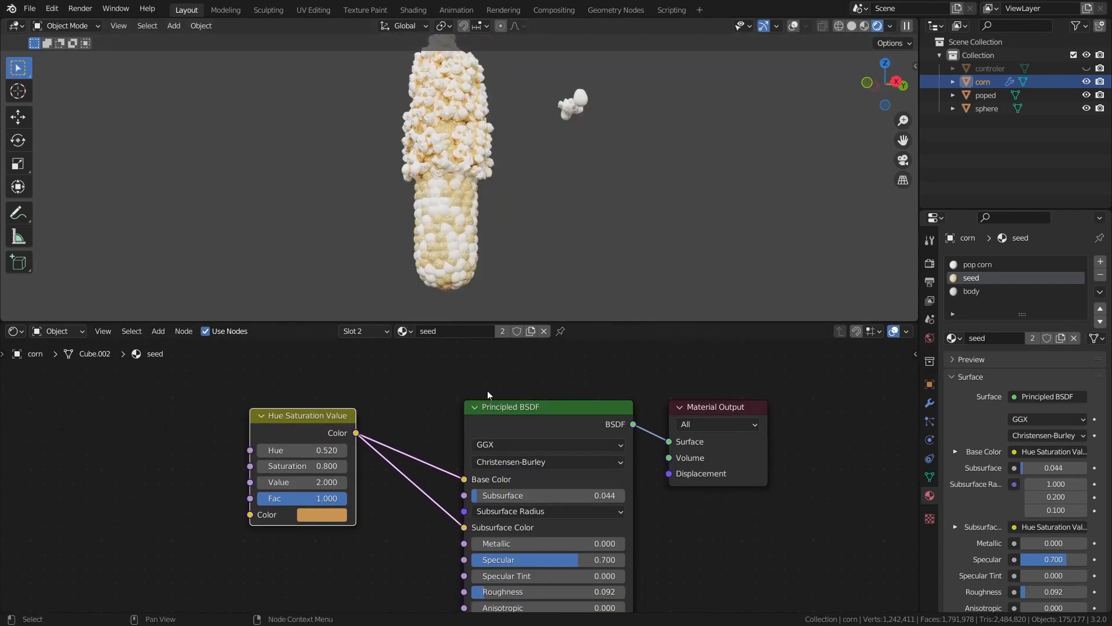
Step: Copy the seed material's Hue Saturation Value and Principled BSDF nodes into the pop corn material
scroll(488, 391, "down", 4)
left_click_drag(520, 393, 346, 491)
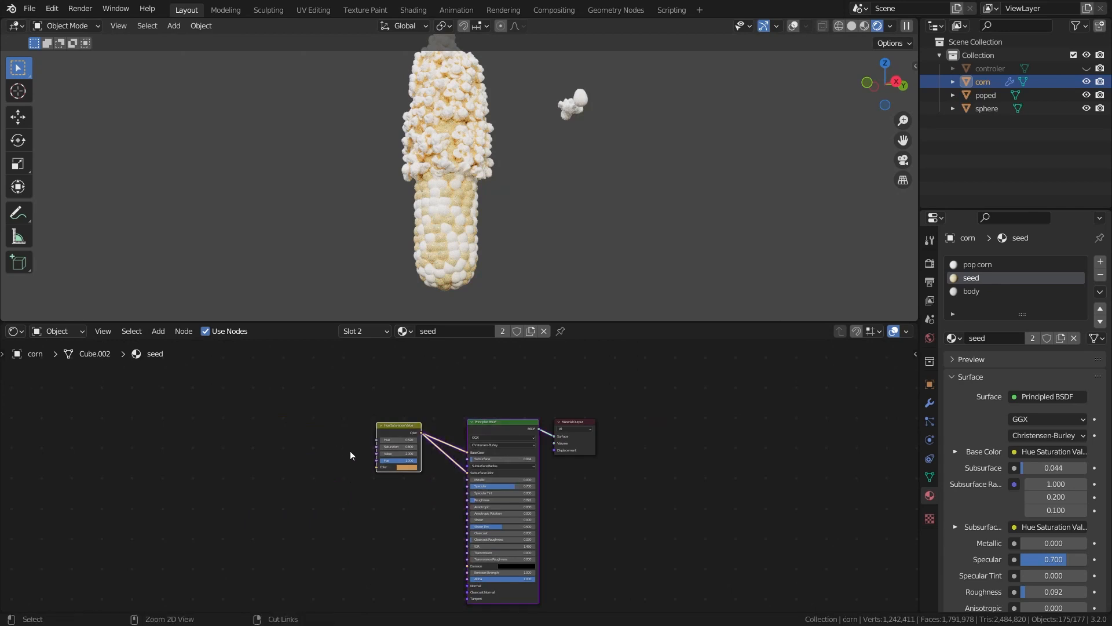
left_click(977, 265)
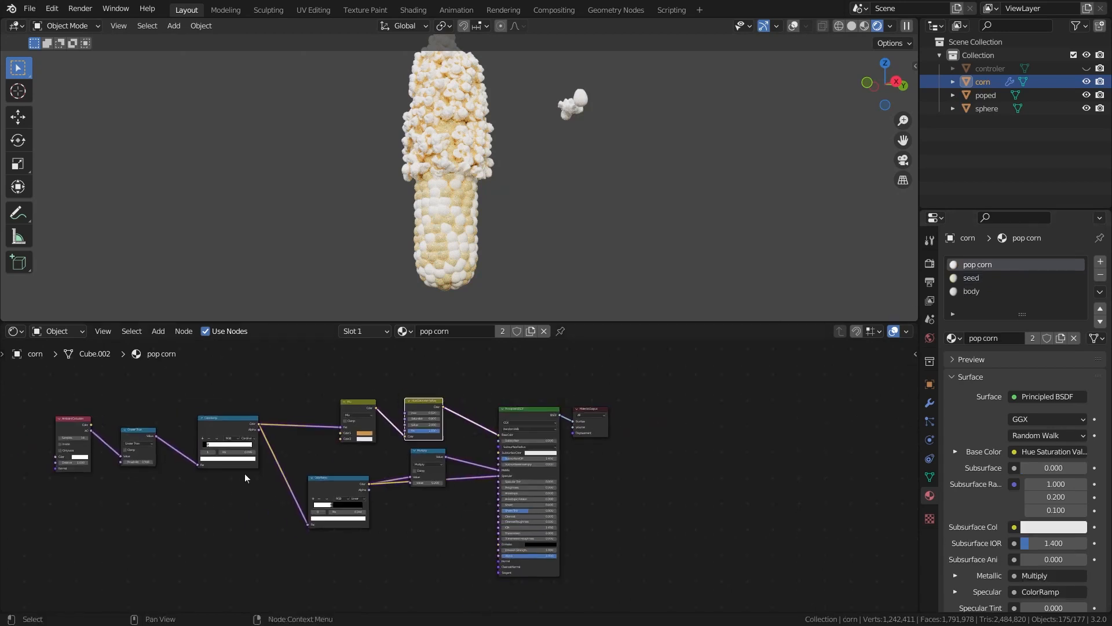
scroll(245, 474, "down", 2)
middle_click_drag(244, 474, 273, 546)
scroll(399, 453, "up", 4)
scroll(398, 453, "down", 3)
key("ctrl+v")
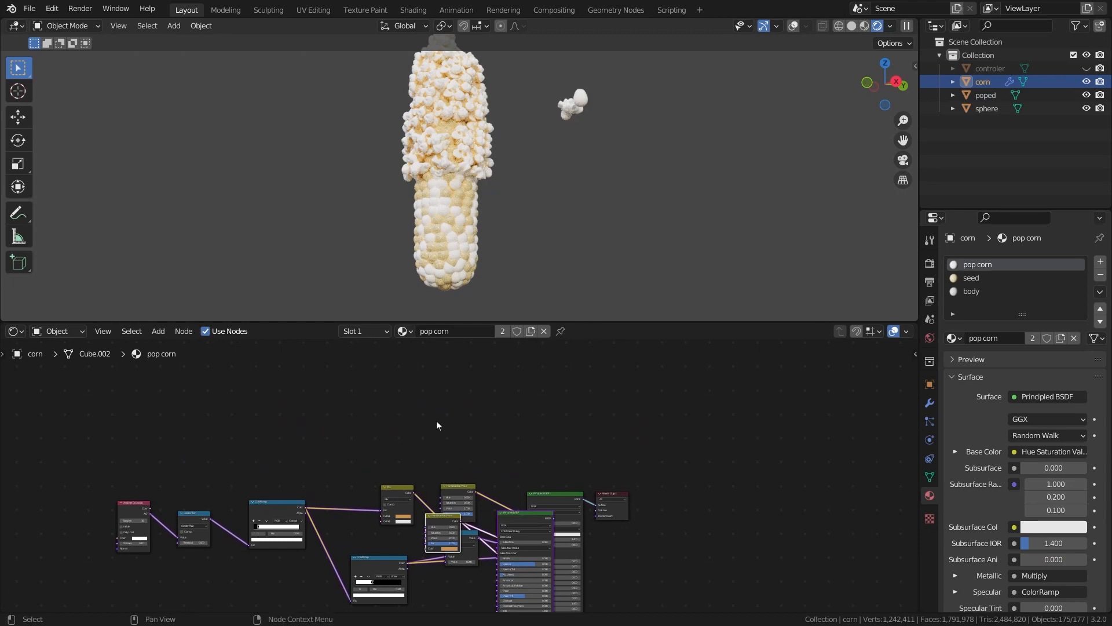
Step: Place the pasted seed shader nodes above the pop corn node tree and move the Material Output further out to make room
key("g")
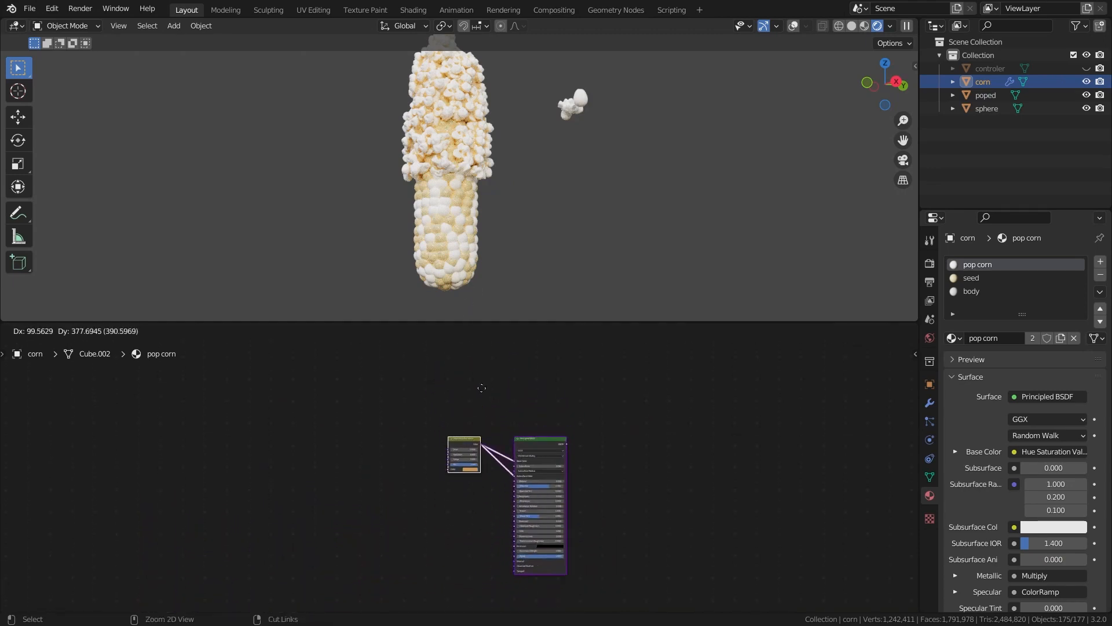
left_click(485, 435)
scroll(485, 435, "down", 4)
middle_click_drag(485, 436, 432, 260)
scroll(432, 541, "up", 4)
middle_click_drag(537, 485, 499, 601)
left_click(493, 560)
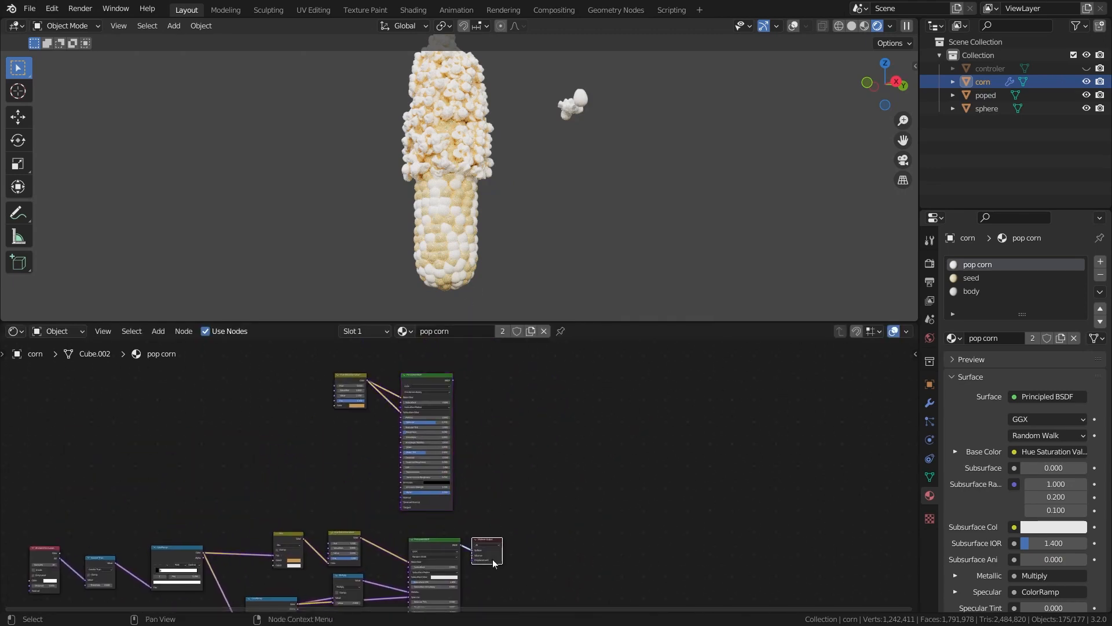
left_click_drag(493, 562, 598, 504)
scroll(433, 562, "up", 1)
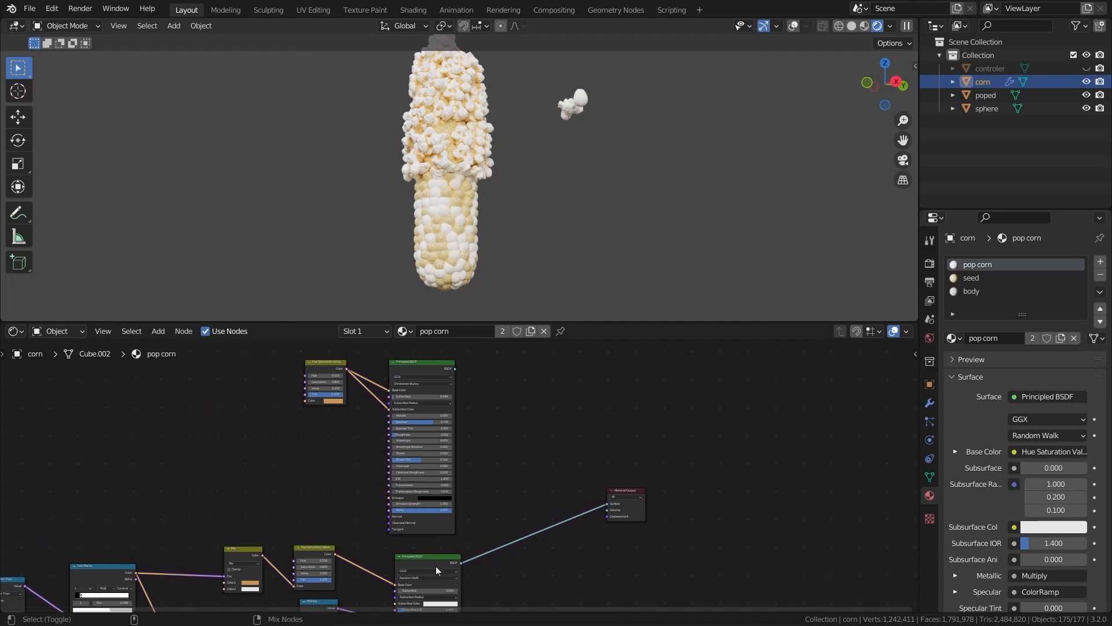
Step: Combine the seed and pop corn Principled BSDF nodes with a Mix Shader placed ahead of the Material Output
right_click_drag(435, 571, 434, 390, "ctrl+shift")
scroll(497, 462, "up", 1)
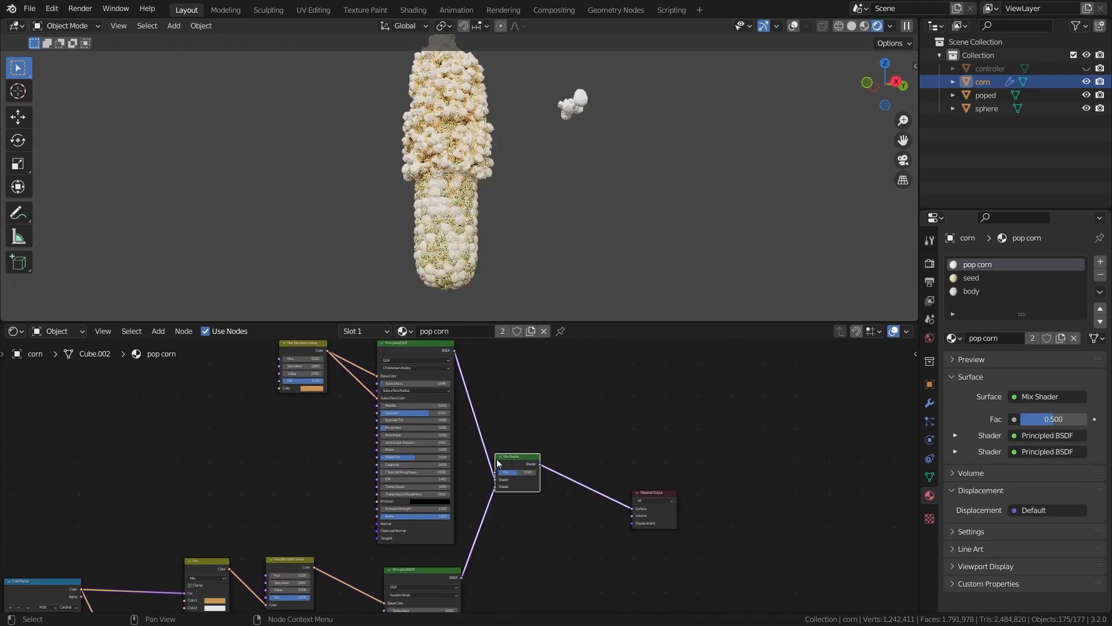
left_click_drag(497, 462, 528, 488)
scroll(528, 488, "up", 1)
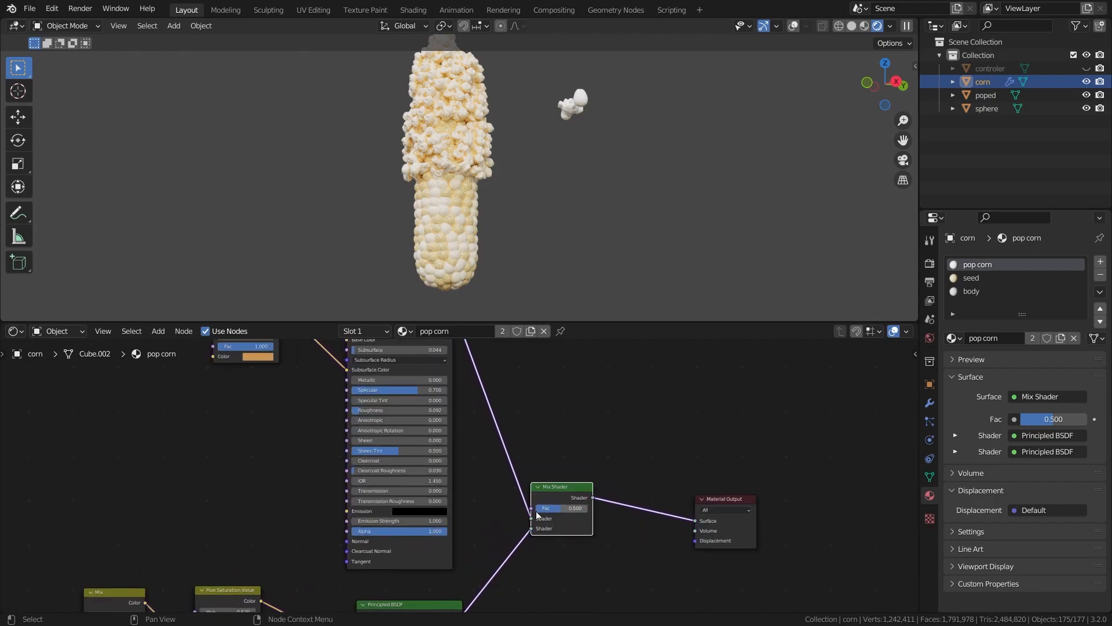
scroll(461, 174, "up", 3)
Step: Mark the differently coloured neighbouring kernels on the cob with freehand annotations, seen from the right side
left_click(896, 81)
scroll(474, 172, "up", 3)
middle_click_drag(473, 172, 502, 143, "shift")
left_click(17, 214)
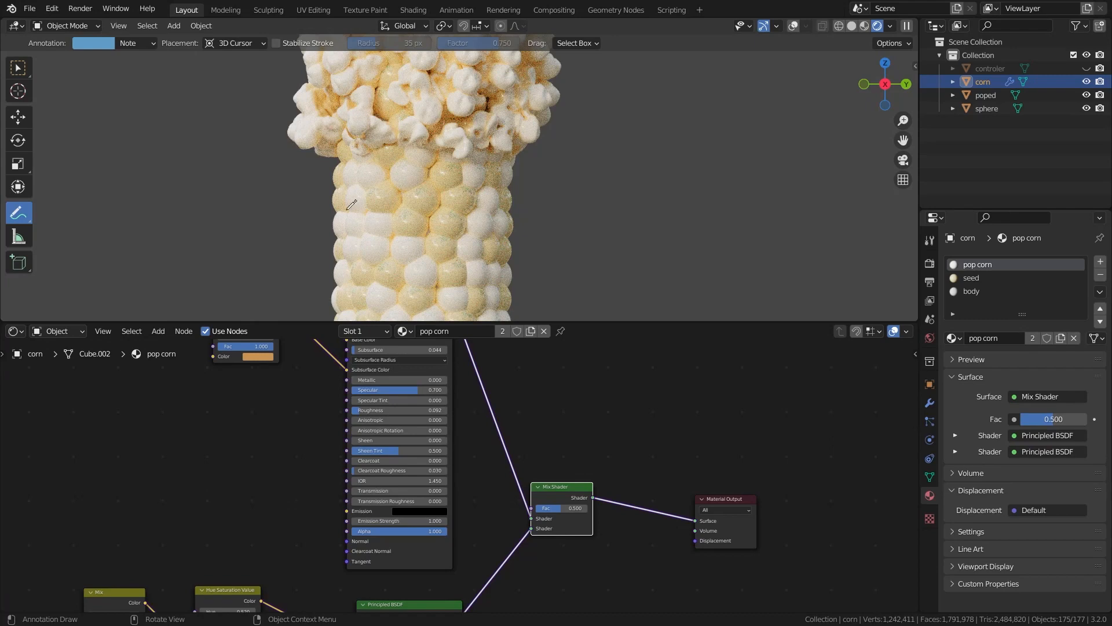
left_click(795, 27)
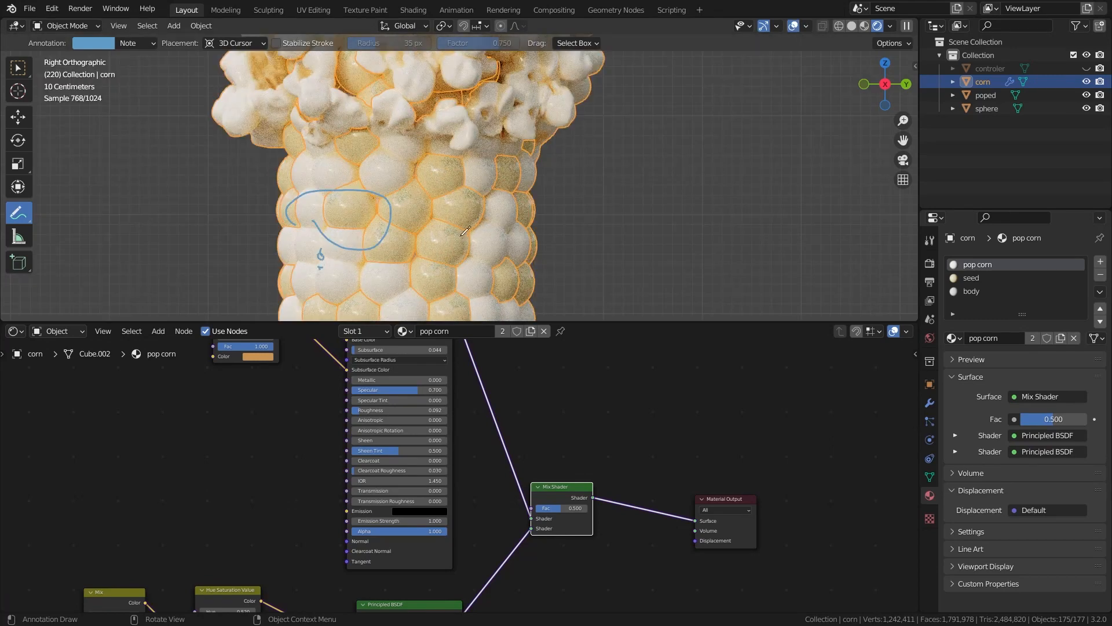
mouse_move(462, 234)
left_mouse_down()
mouse_move(584, 173)
mouse_move(161, 314)
left_mouse_up()
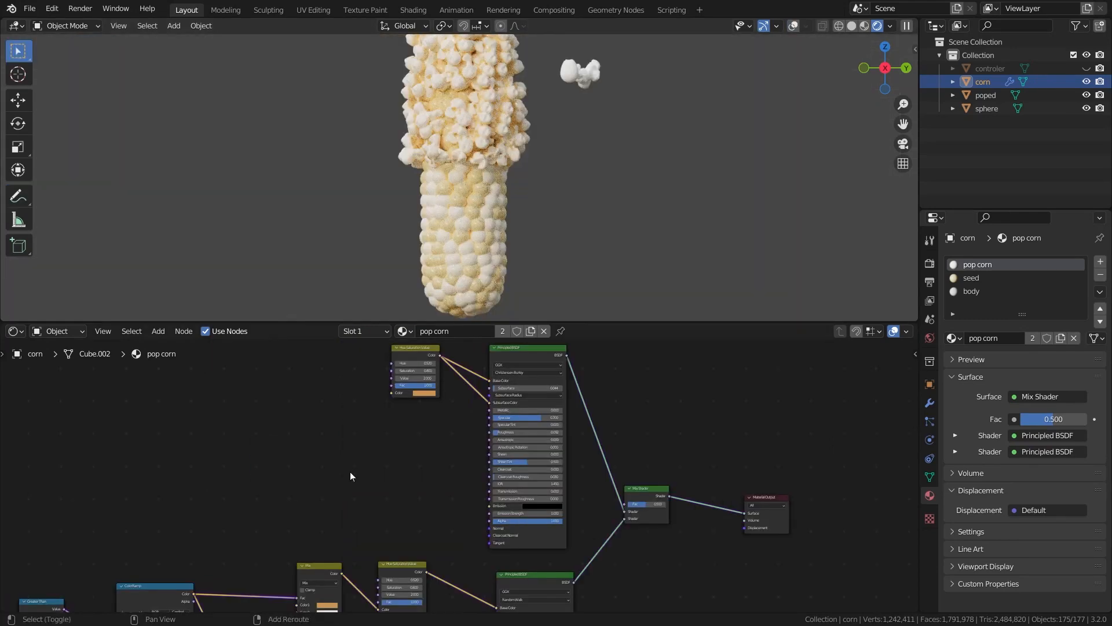
Step: Add a Gradient Texture node with Mapping and Texture Coordinate nodes feeding its vector, and space them out
key("shift+a")
left_click(331, 463)
type("gra")
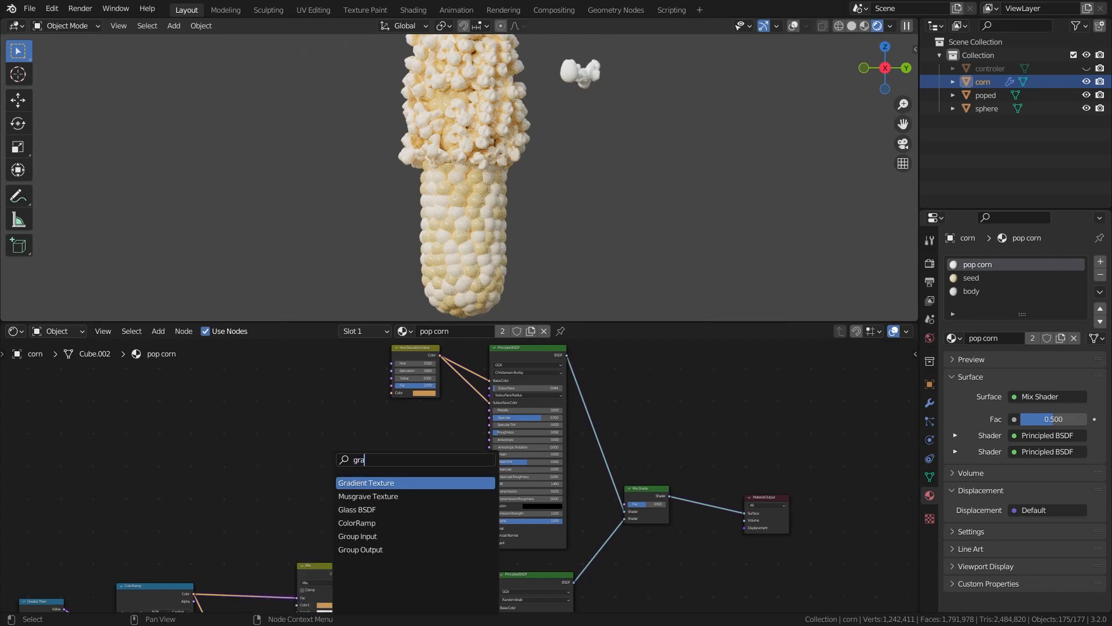
left_click(338, 480)
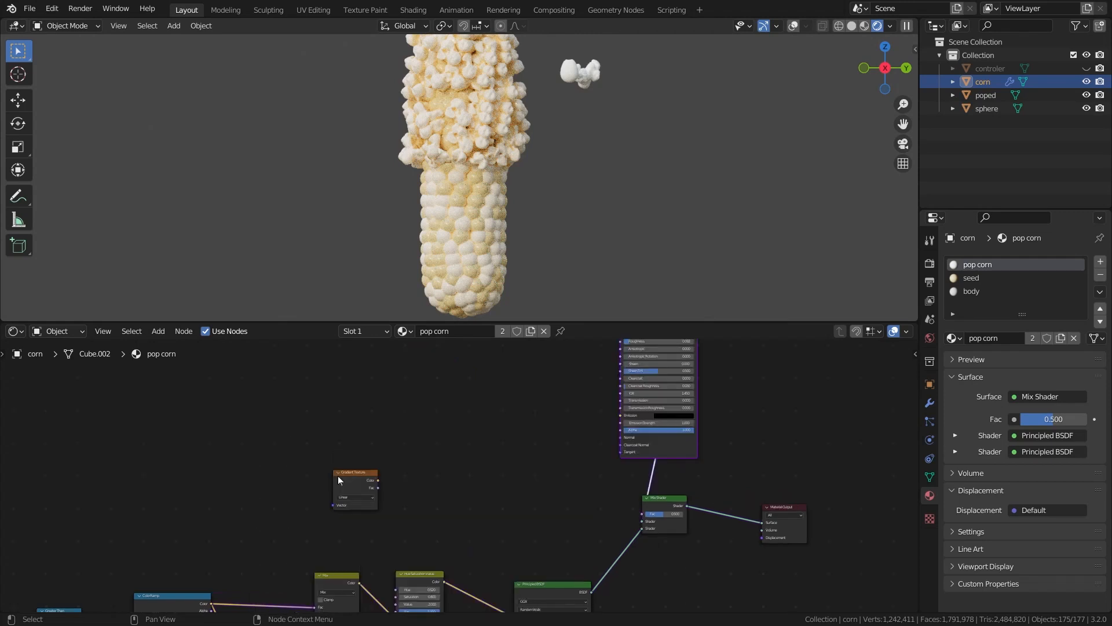
scroll(338, 476, "up", 3)
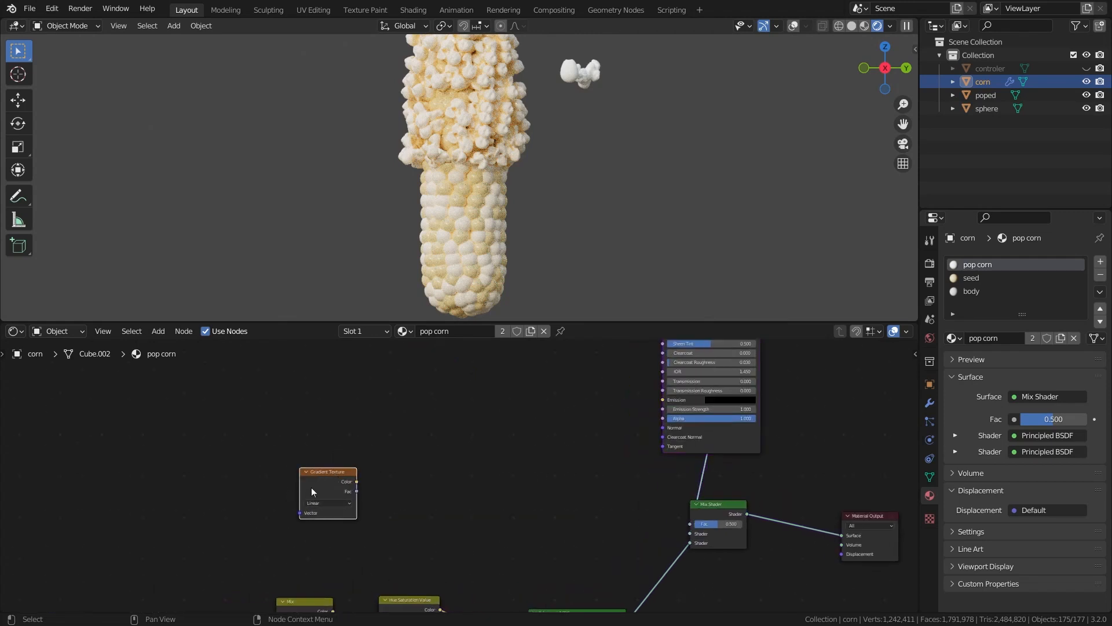
key("ctrl+t")
key("KP_Decimal")
left_click_drag(360, 452, 351, 461)
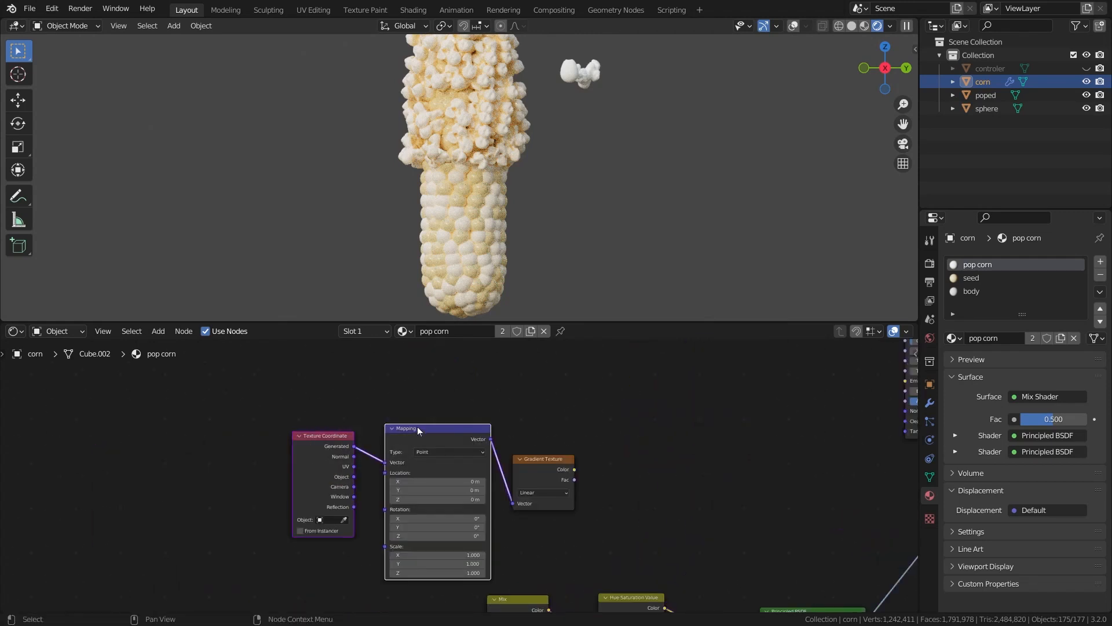
left_click_drag(417, 427, 388, 440)
Step: Set the Texture Coordinate node's object to controler
scroll(366, 411, "up", 2)
middle_click_drag(264, 505, 275, 441)
scroll(275, 440, "up", 3)
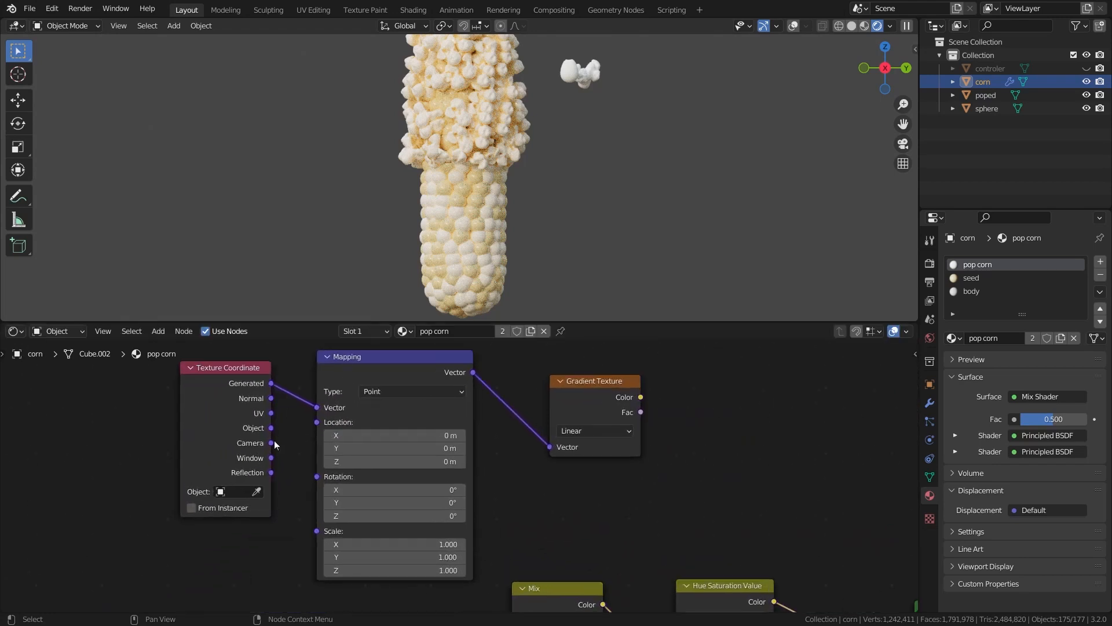
left_click(794, 28)
left_click(255, 492)
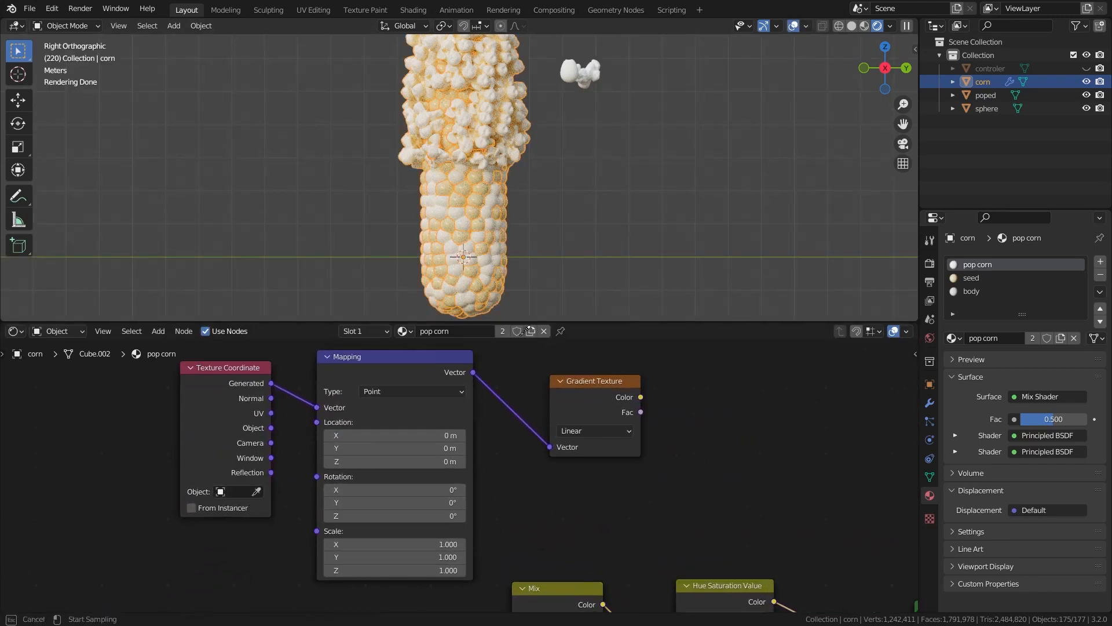
left_click(994, 61)
left_click(793, 25)
Step: Preview the Gradient Texture on the corn and feed the Mapping node's Vector from the Object coordinates
scroll(541, 427, "down", 3)
middle_click_drag(538, 424, 397, 444)
left_click(398, 443, "ctrl+shift")
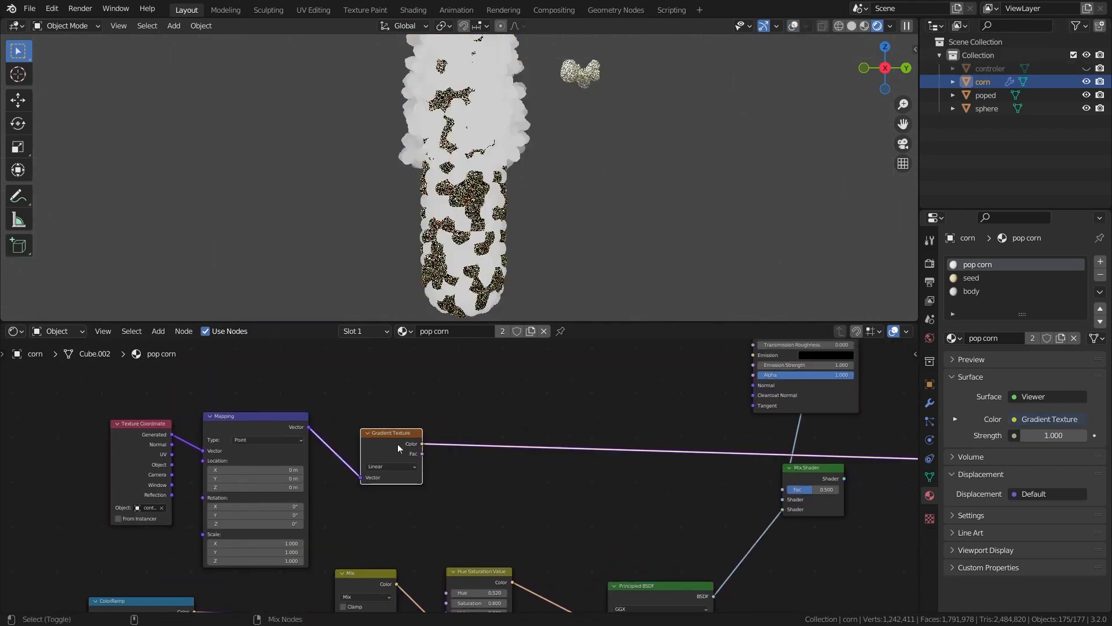
scroll(177, 434, "up", 2)
scroll(177, 433, "up", 1)
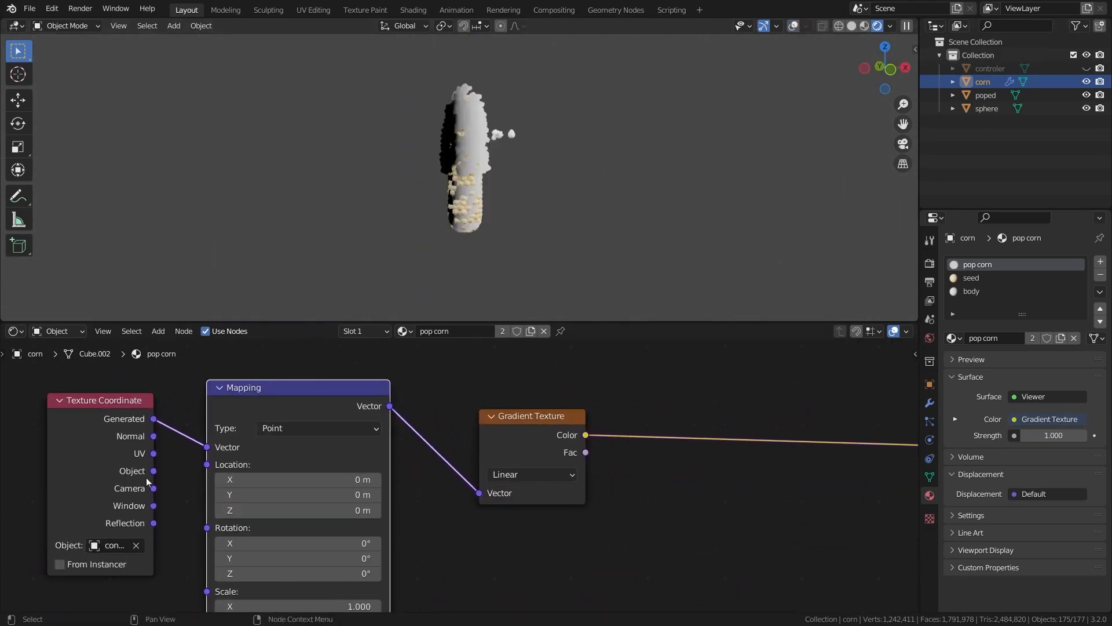
left_click_drag(153, 471, 207, 447)
middle_click_drag(446, 203, 369, 160)
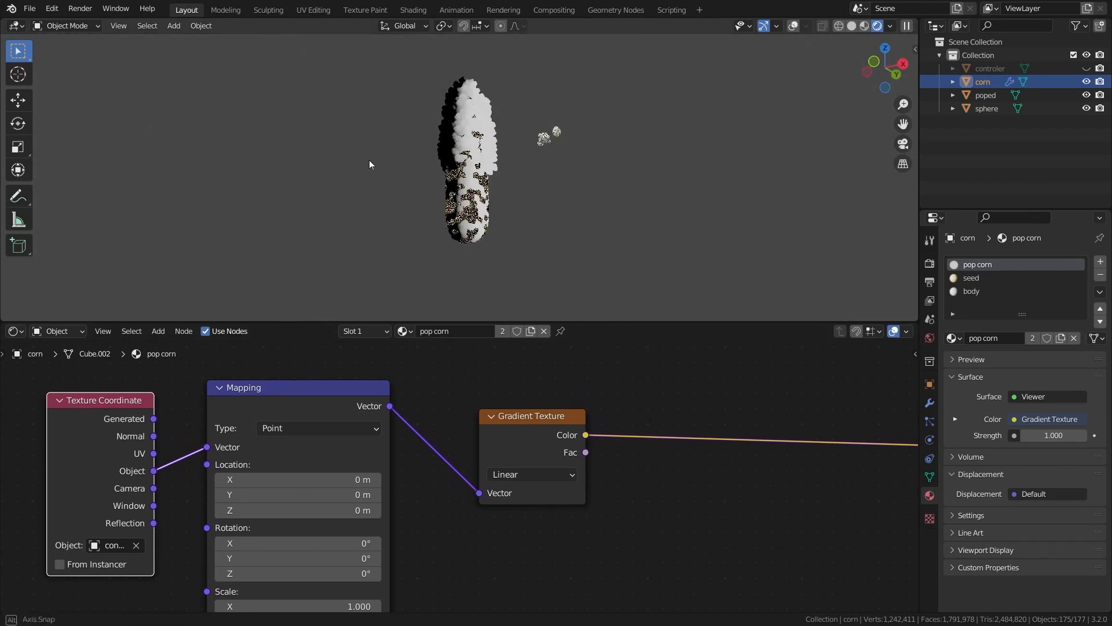
scroll(287, 446, "down", 1)
middle_click_drag(342, 504, 358, 420)
scroll(325, 441, "up", 1)
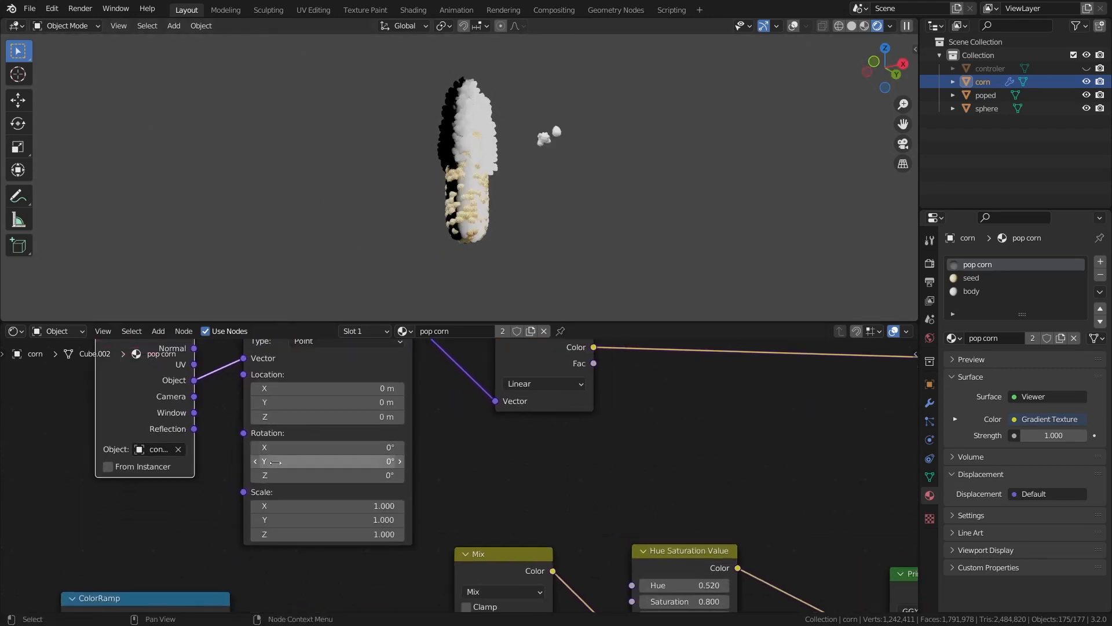
left_click(320, 474)
left_click_drag(320, 474, 423, 474)
right_click(320, 473)
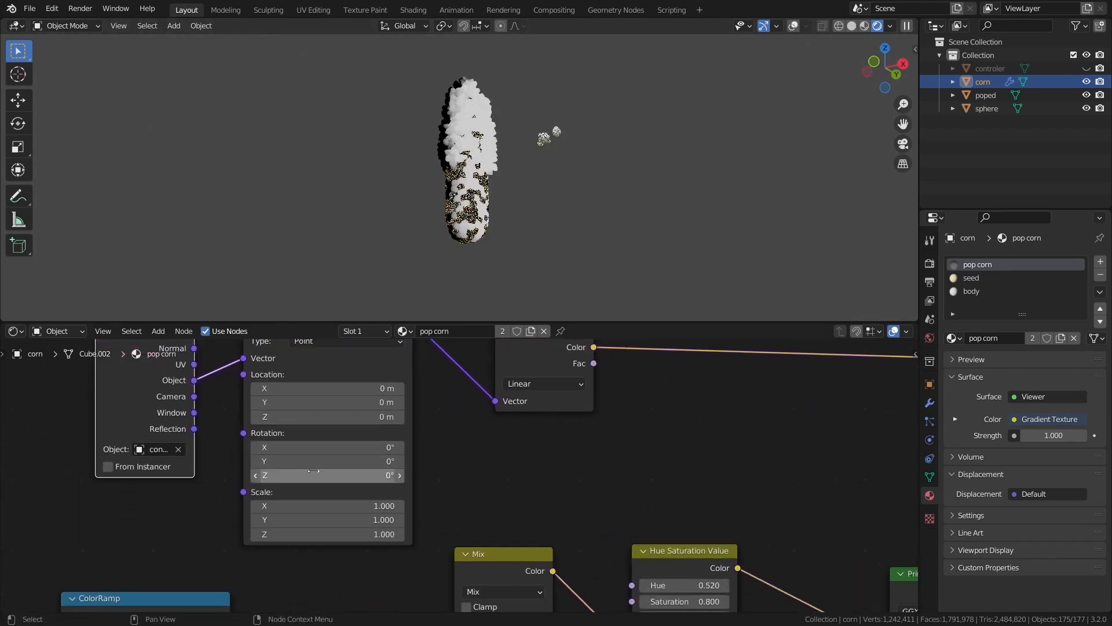
Step: Show the viewport overlays and set the Mapping node's Y rotation to 90°
left_click(793, 25)
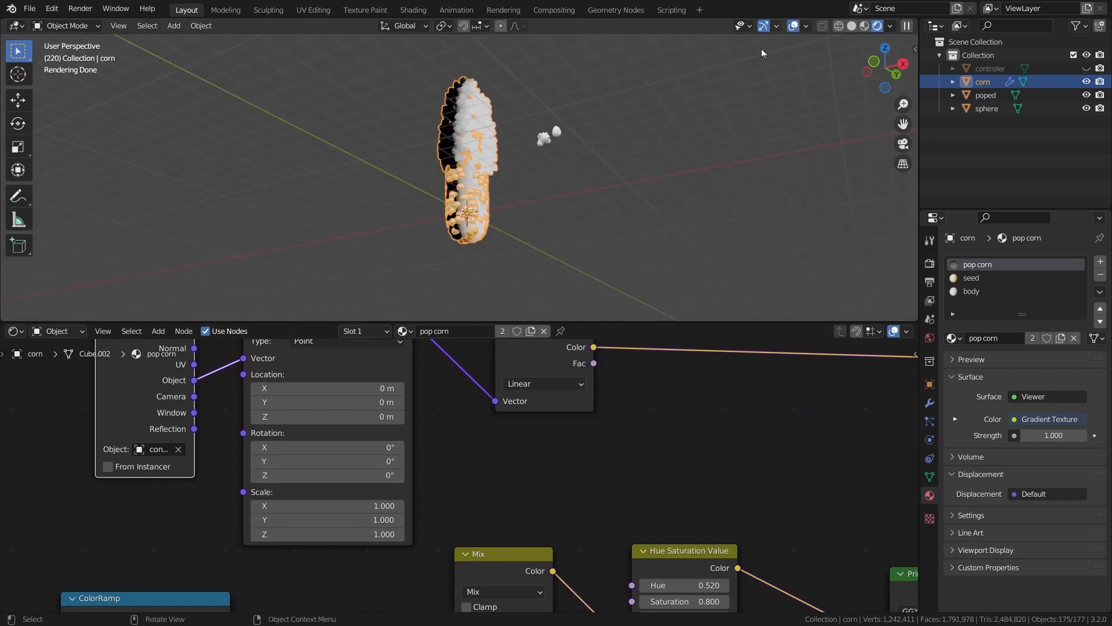
middle_click_drag(762, 49, 691, 148)
left_click(313, 457)
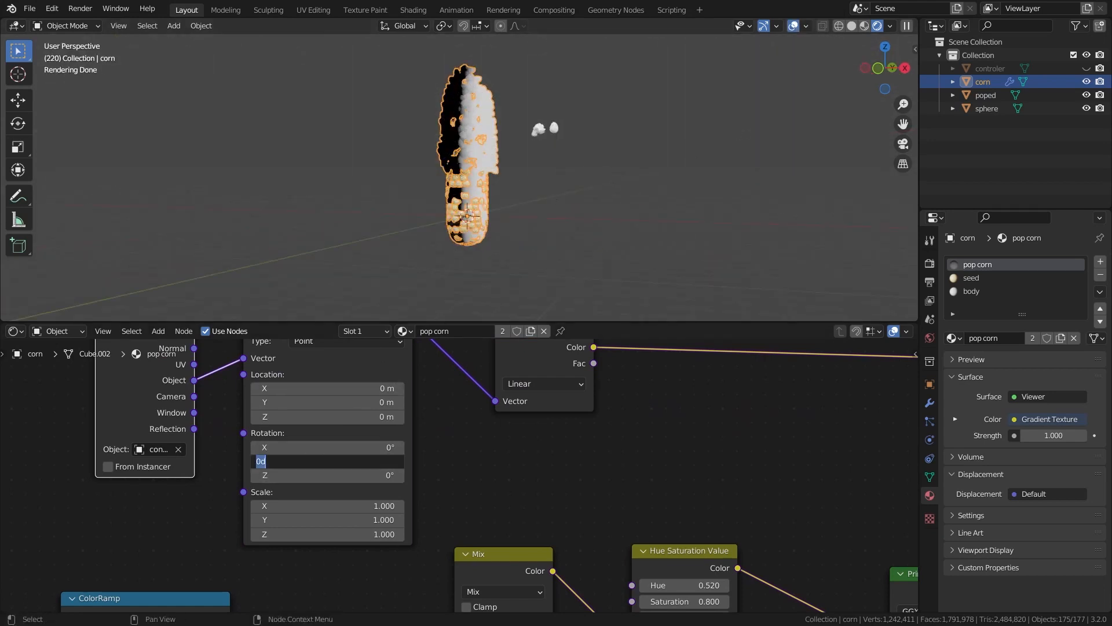
type("90")
key("Return")
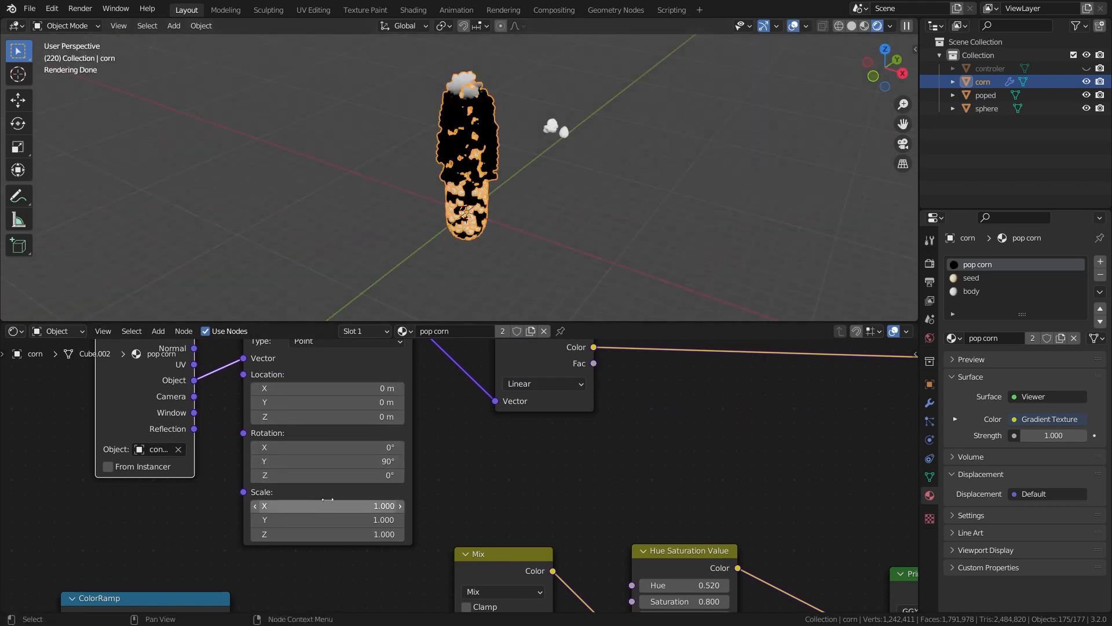
mouse_move(497, 152)
middle_mouse_down()
mouse_move(499, 184)
mouse_move(499, 136)
middle_mouse_up()
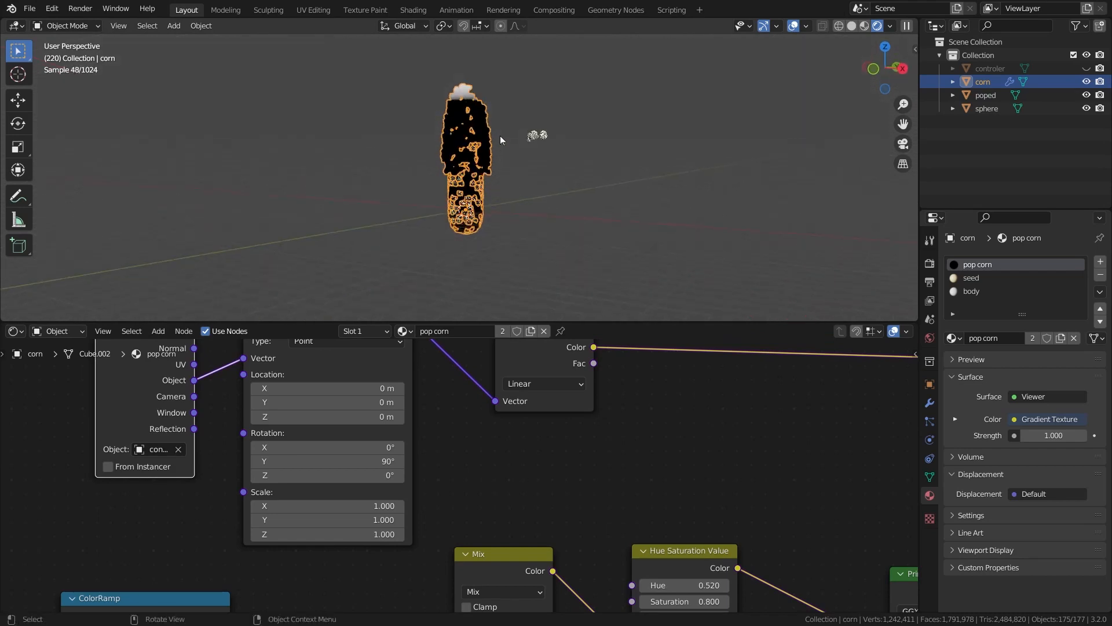
Step: Set the Mapping node's X location to 5.61 m so the gradient edge meets the lower edge of the popcorn
scroll(406, 464, "down", 2)
scroll(304, 440, "up", 4)
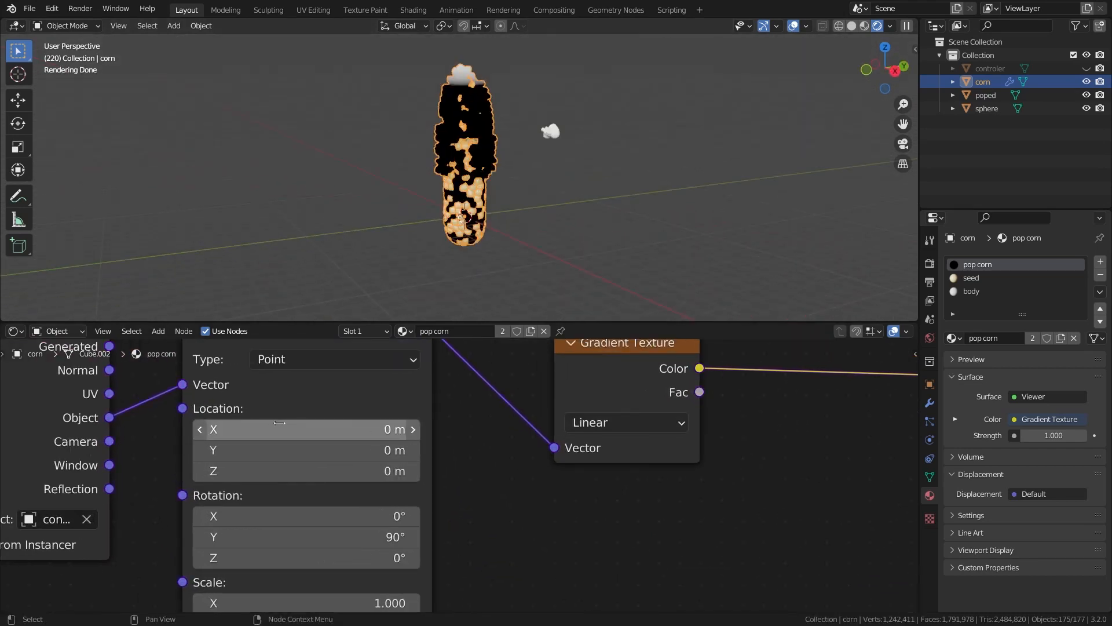
scroll(464, 476, "up", 1)
scroll(579, 174, "up", 4)
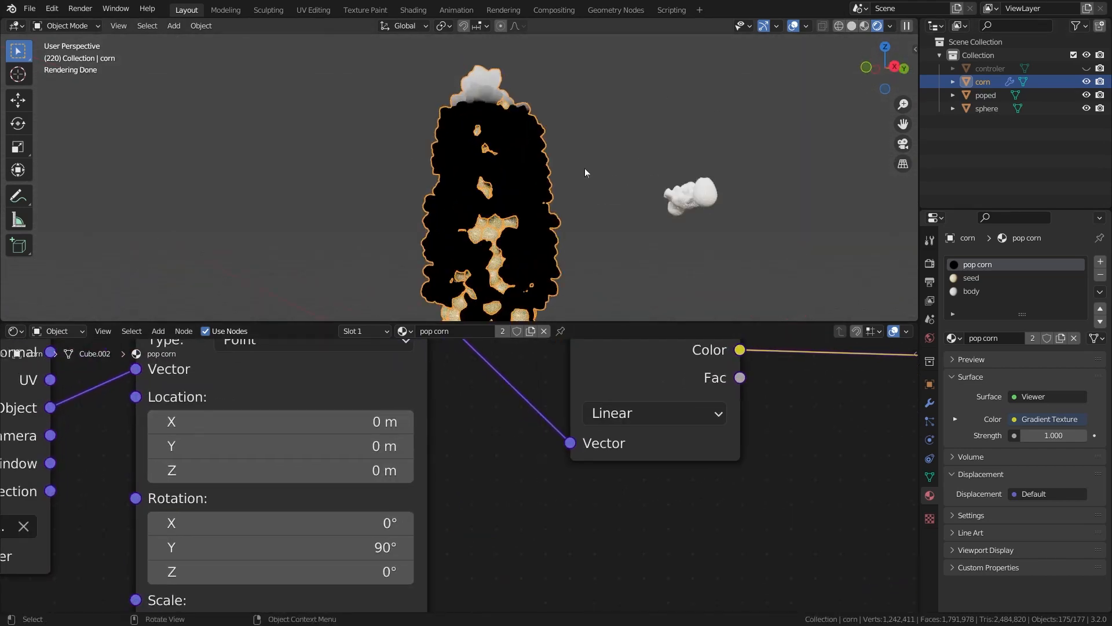
scroll(585, 174, "down", 2)
left_click_drag(278, 422, 536, 422)
scroll(426, 417, "down", 3)
scroll(426, 417, "down", 4)
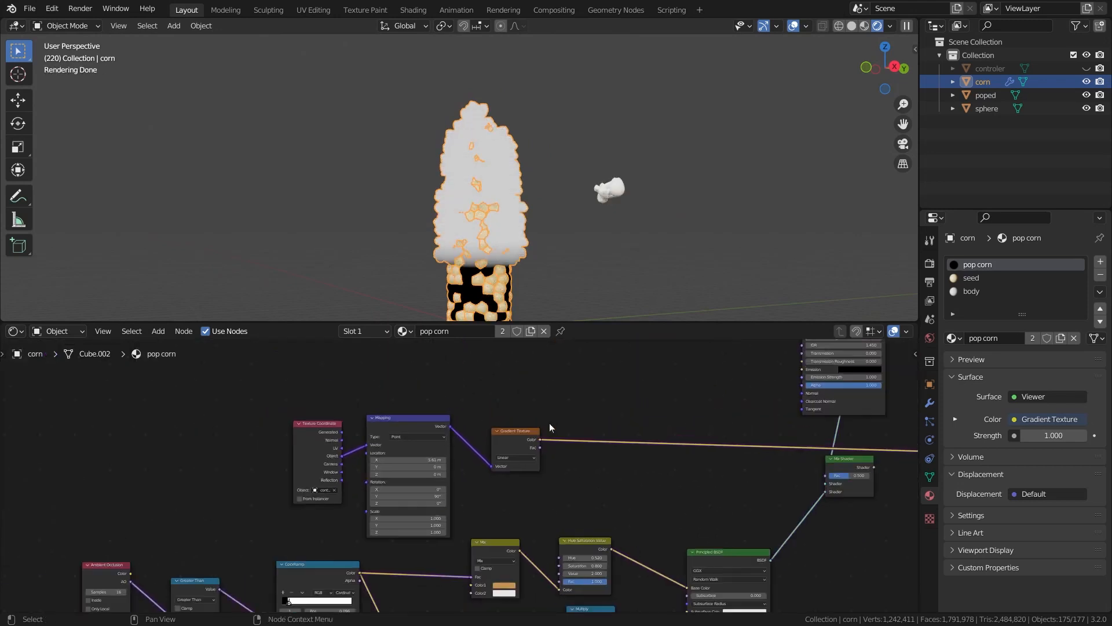
Step: Drive the Mix Shader's Fac with the Gradient Texture's Fac and reconnect the Mix Shader to the Material Output
middle_click_drag(550, 423, 290, 405)
scroll(200, 414, "up", 2)
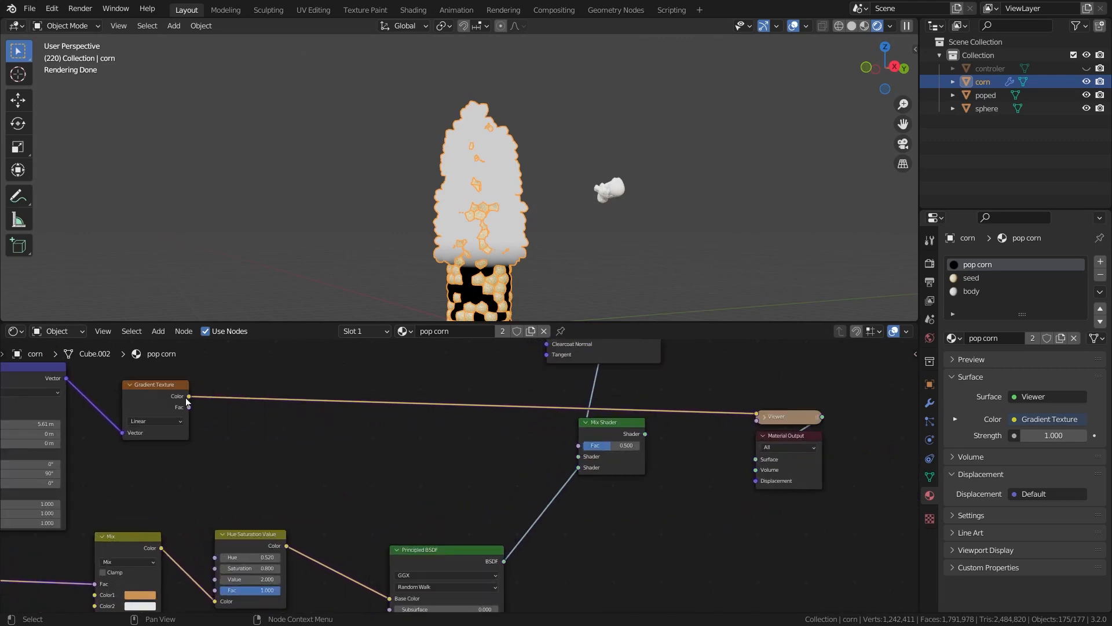
left_click_drag(189, 407, 581, 446)
left_click(611, 426, "ctrl+shift")
scroll(612, 426, "down", 2)
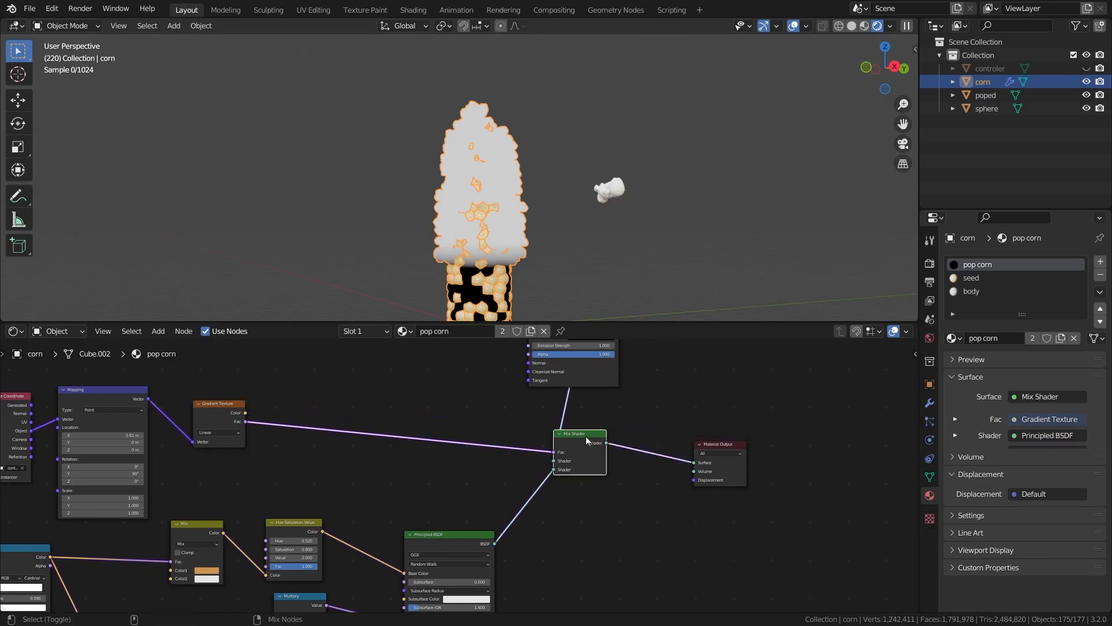
Step: Inspect the blended popcorn and seed shading close up in a maximized viewport
key("ctrl+space")
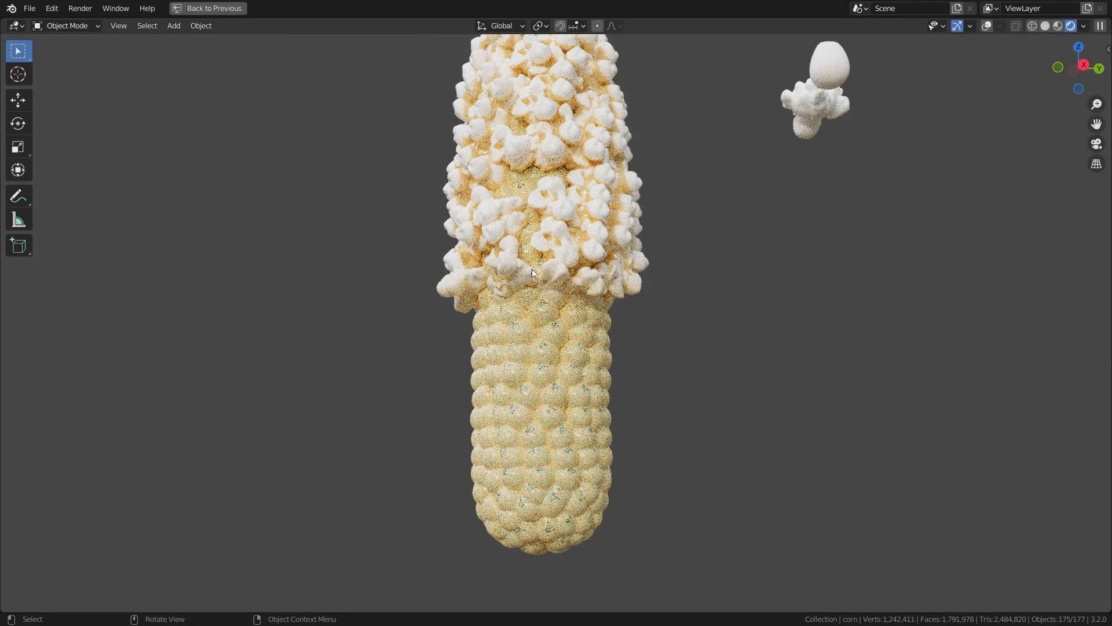
scroll(557, 357, "up", 4)
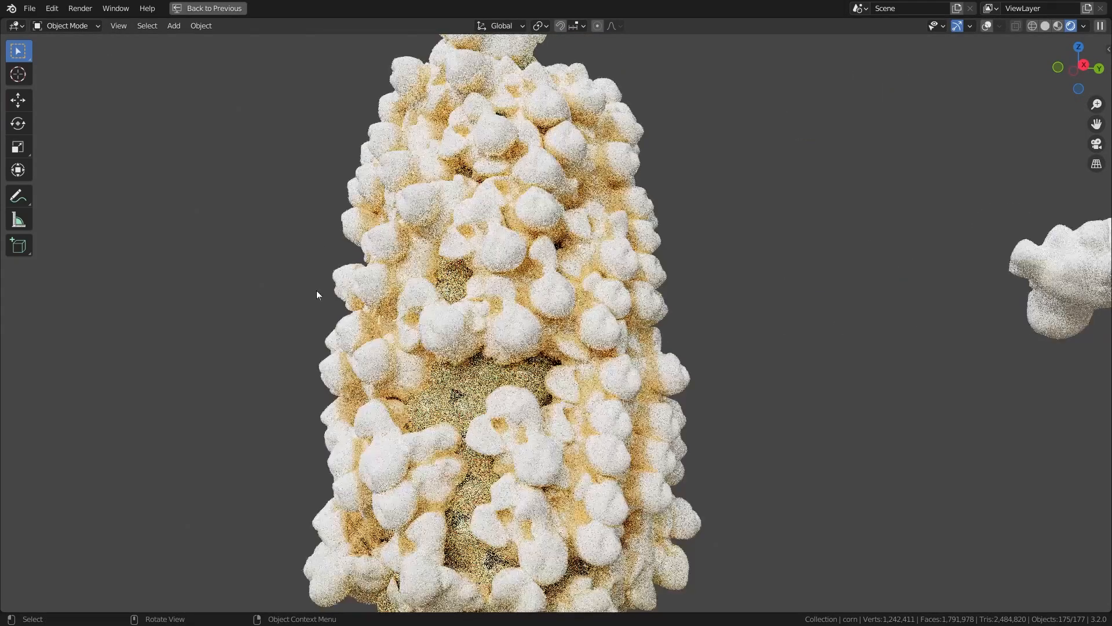
key("ctrl+space")
scroll(274, 262, "down", 4)
Step: Bring up the body material's nodes and its Base Color, and check the corn from several angles
left_click(972, 291)
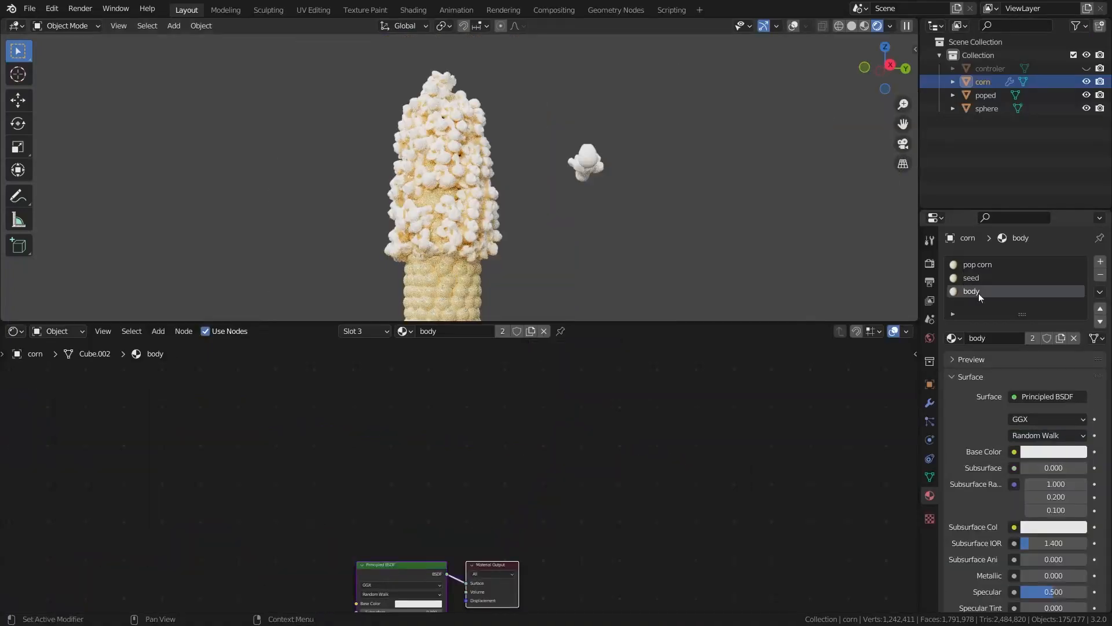
key("Home")
scroll(481, 559, "up", 3)
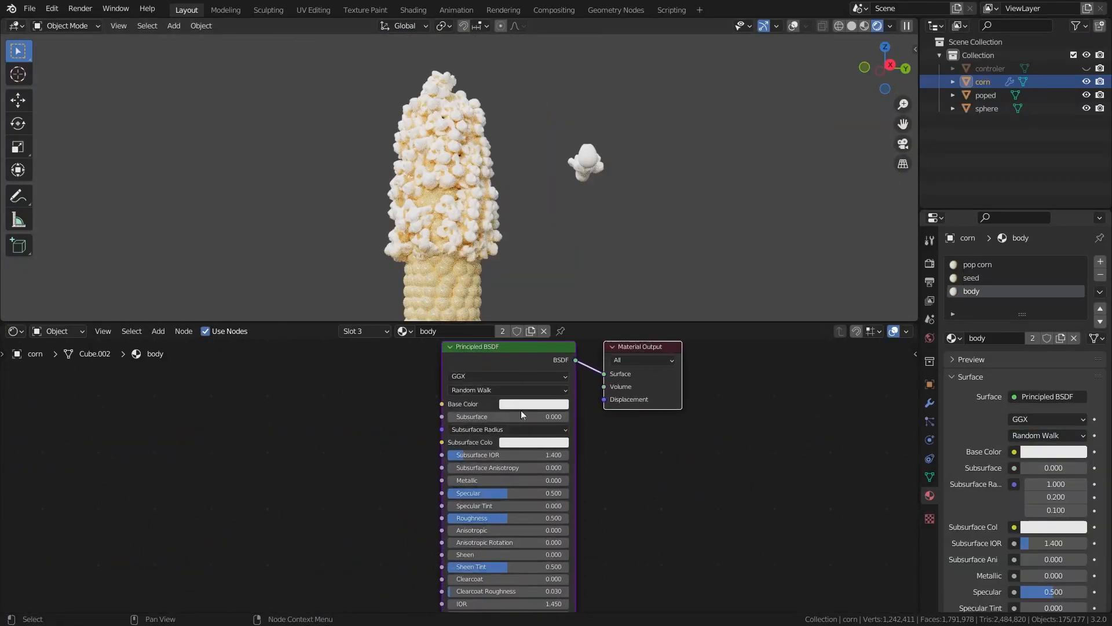
left_click(526, 404)
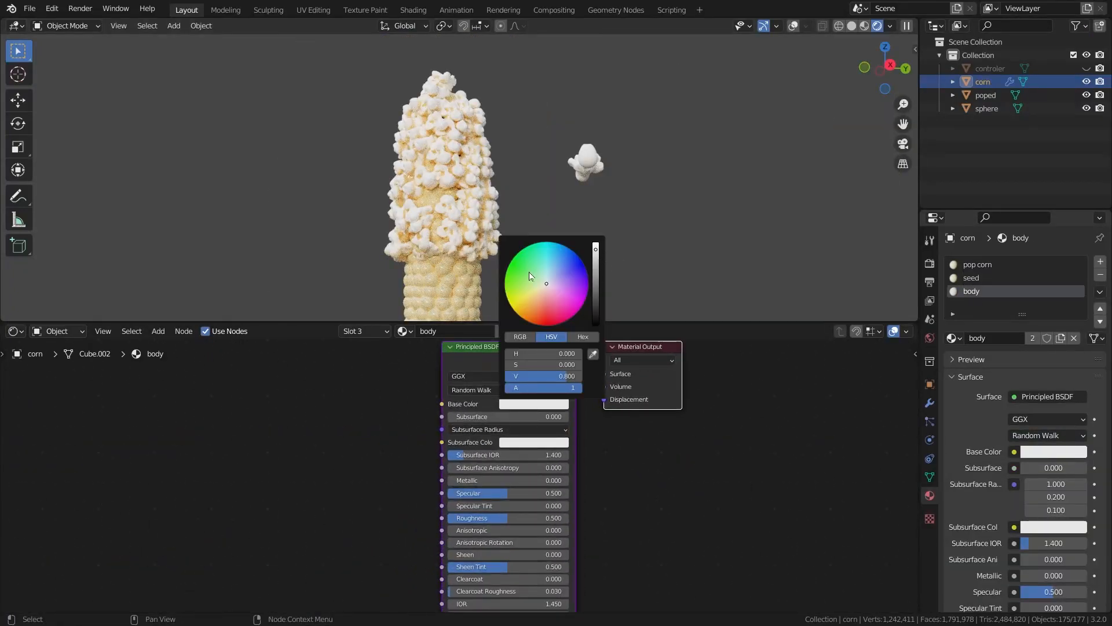
scroll(269, 266, "up", 3)
scroll(327, 210, "down", 4)
middle_click_drag(327, 214, 348, 249)
scroll(348, 249, "up", 4)
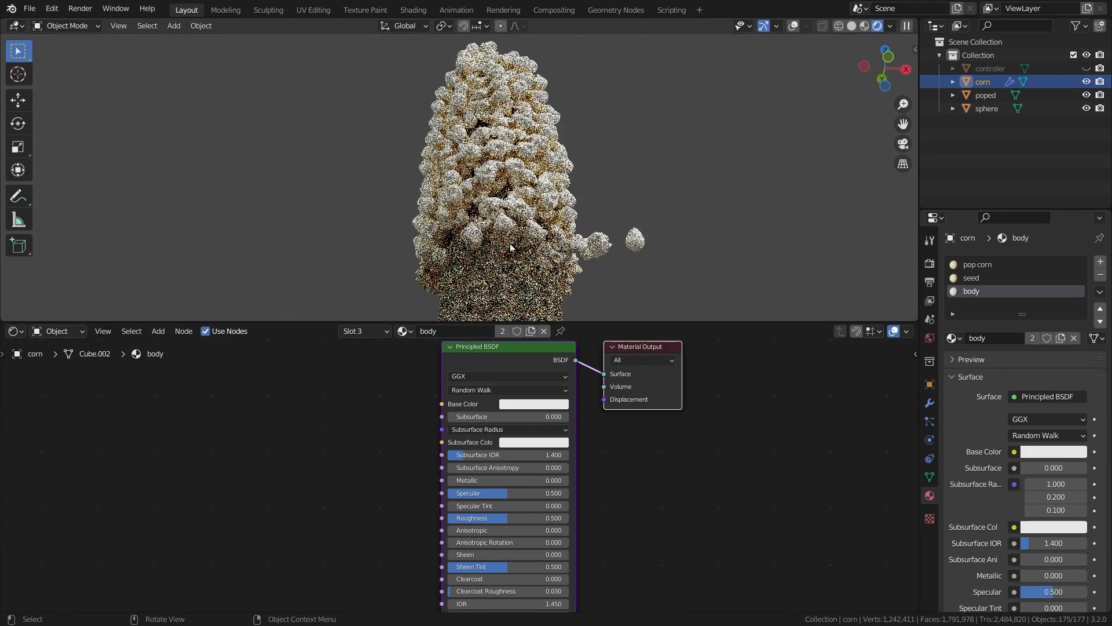
scroll(455, 180, "down", 3)
middle_click_drag(455, 180, 486, 151)
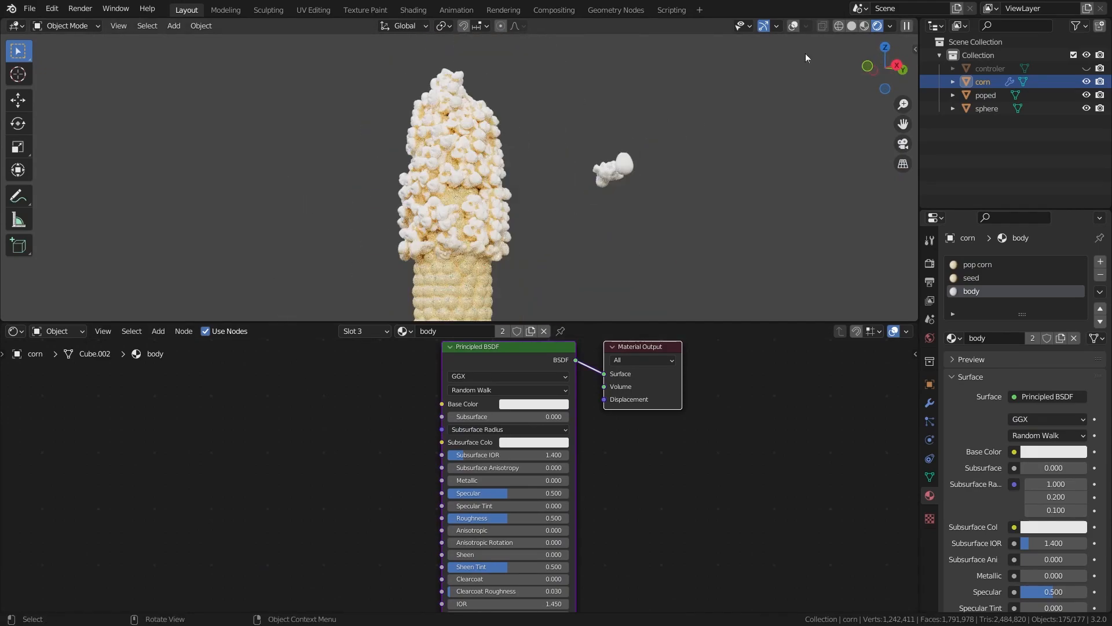
Step: Show the viewport overlays and move the poped and sphere objects into a new collection named trash
left_click(793, 26)
left_click_drag(660, 154, 574, 257)
middle_click_drag(564, 215, 608, 213)
key("m")
left_click(614, 174)
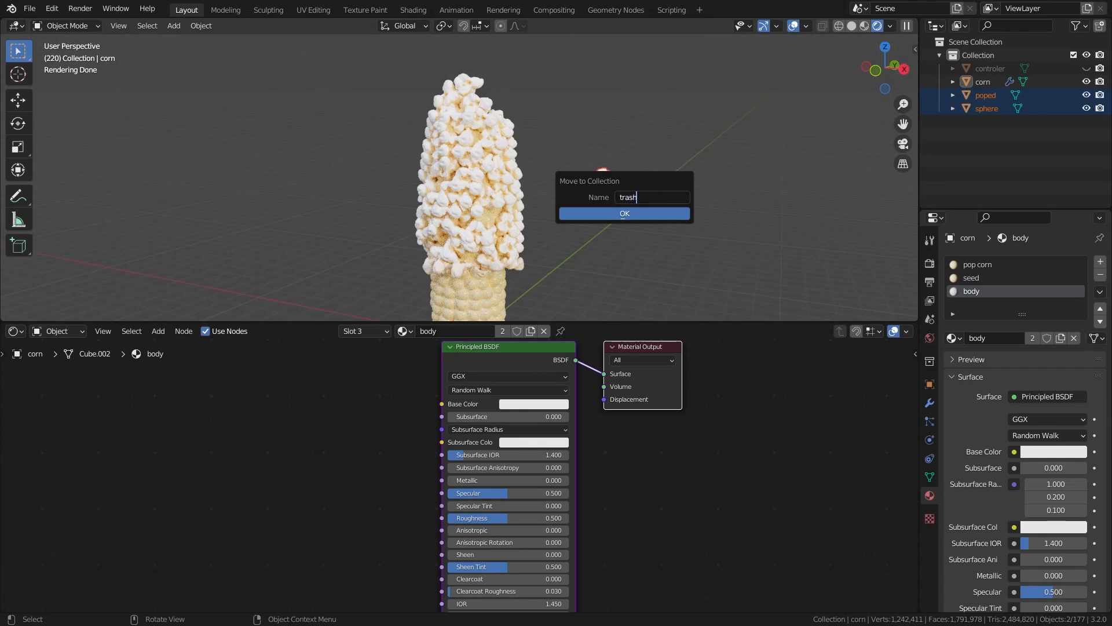
type("trash")
key("Return")
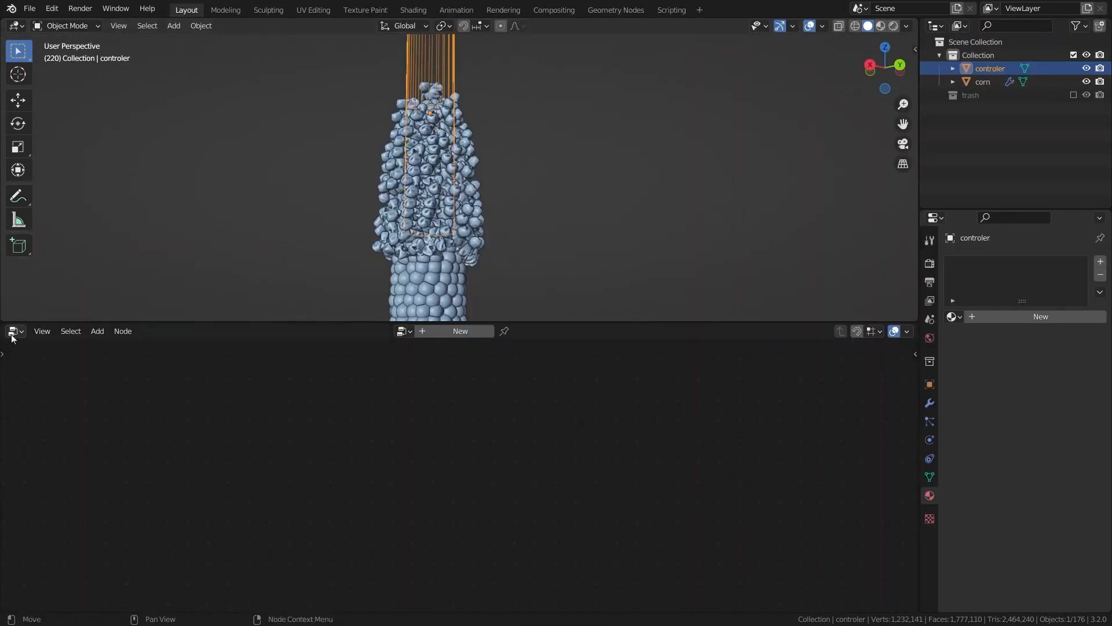
Step: Bring up the Timeline in place of the node editor, set the End frame to 100 and return to frame 1
left_click(13, 331)
left_click(446, 380)
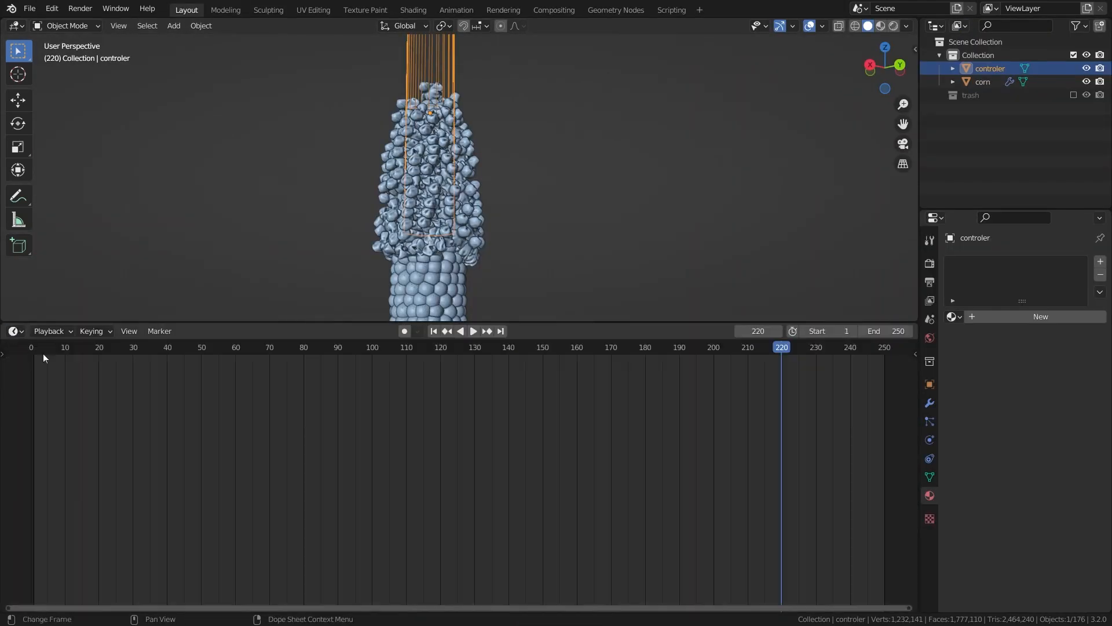
double_click(887, 331)
type("1")
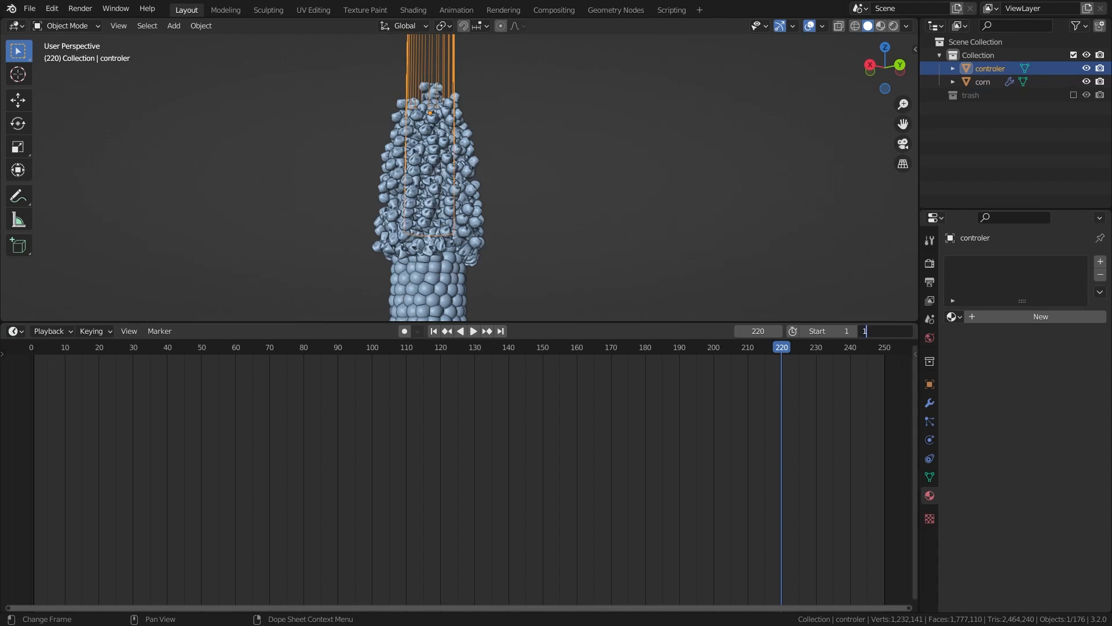
type("00")
key("Return")
key("shift+Left")
Step: At frame 1, raise the controler about 5.7 m along Z until it clears the corn's tip and keyframe its Location
scroll(319, 179, "down", 3)
middle_click_drag(453, 164, 450, 184)
scroll(417, 193, "up", 2)
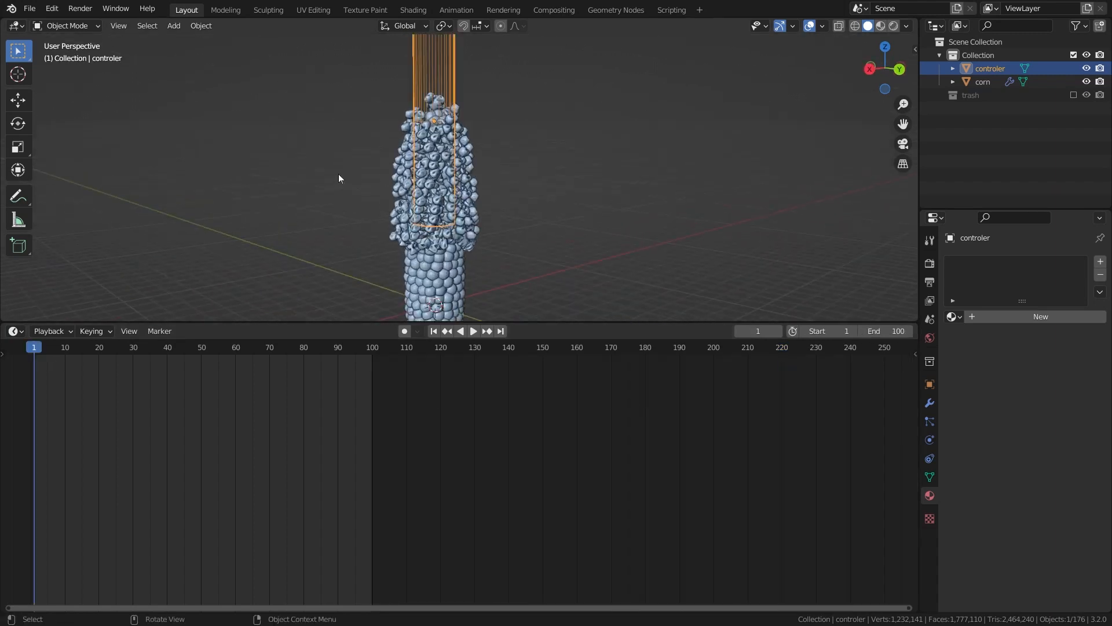
key("i")
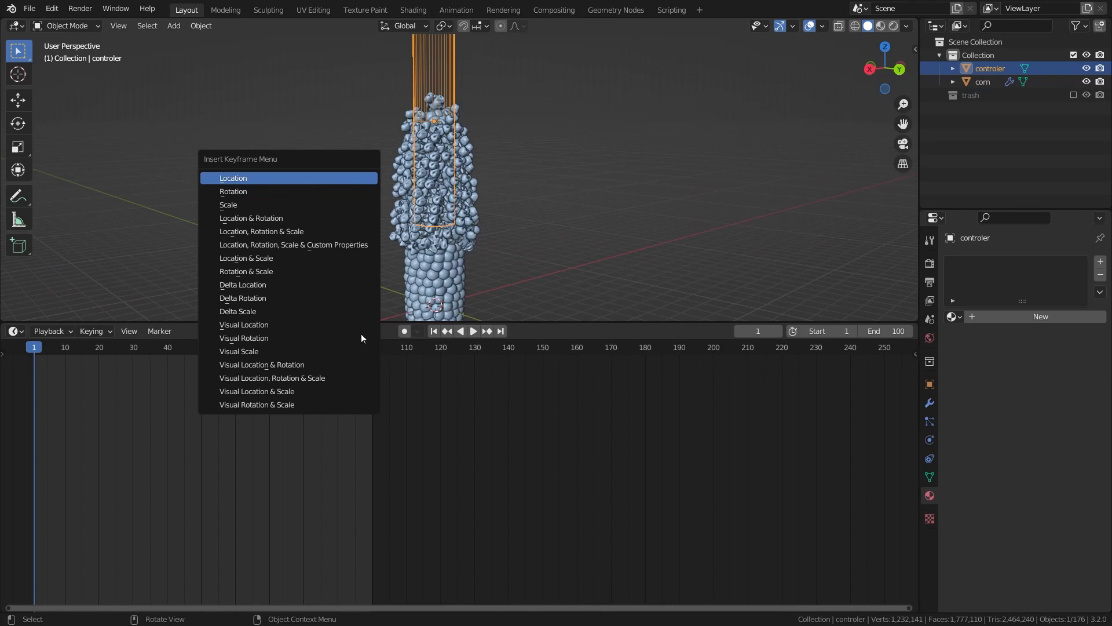
left_click(343, 179)
key("g")
key("z")
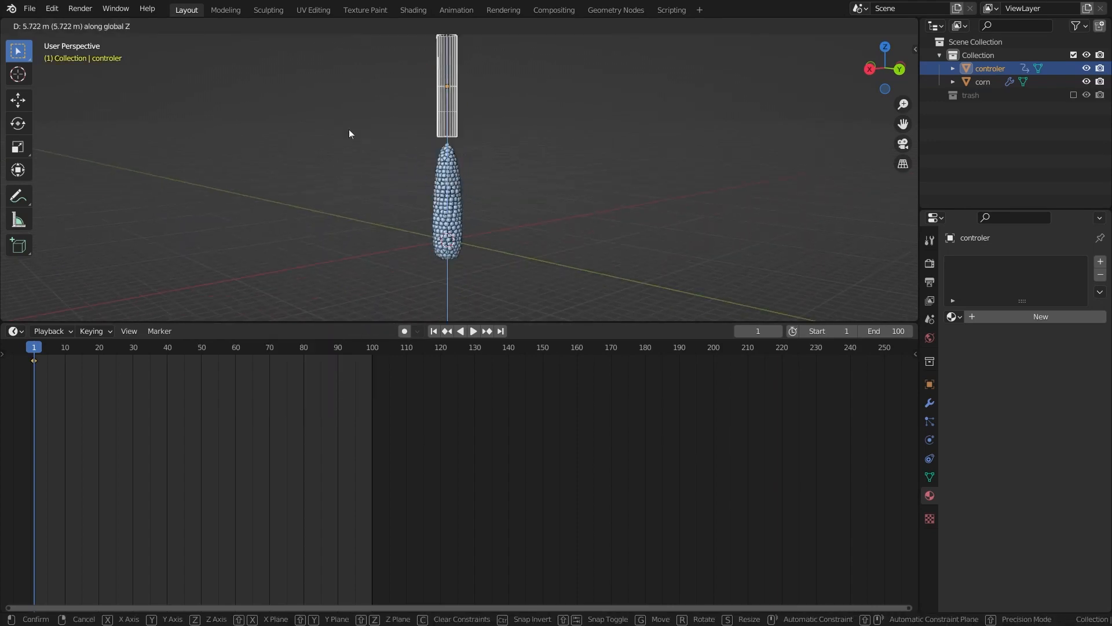
left_click(349, 134)
key("i")
left_click(326, 138)
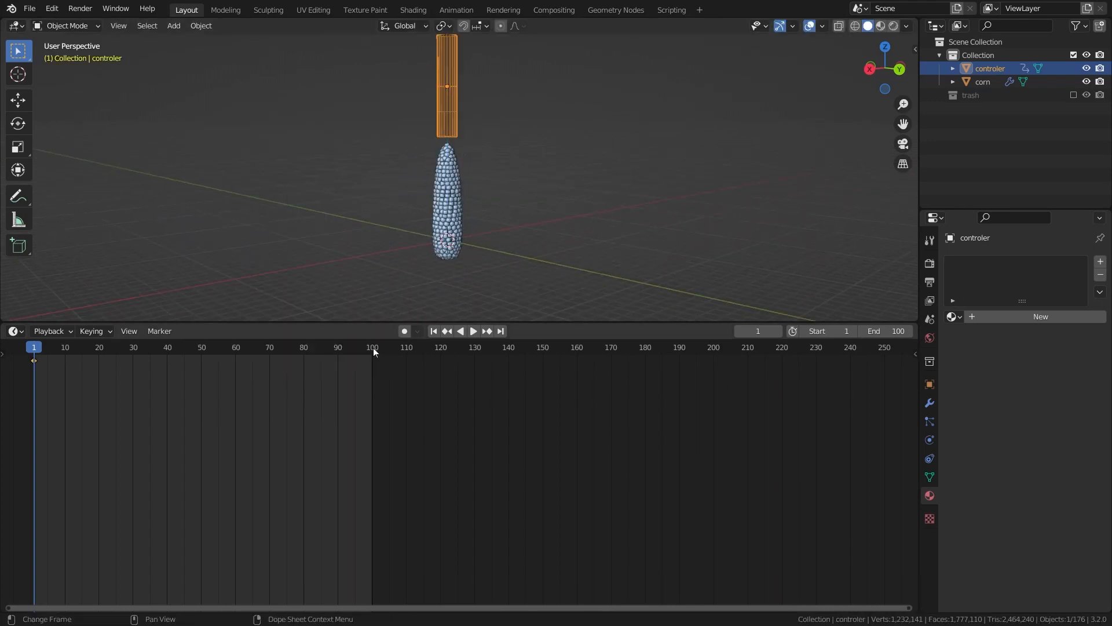
Step: At frame 100, lower the controler along Z until it spans the corn down to its base and keyframe its Location
left_click(373, 348)
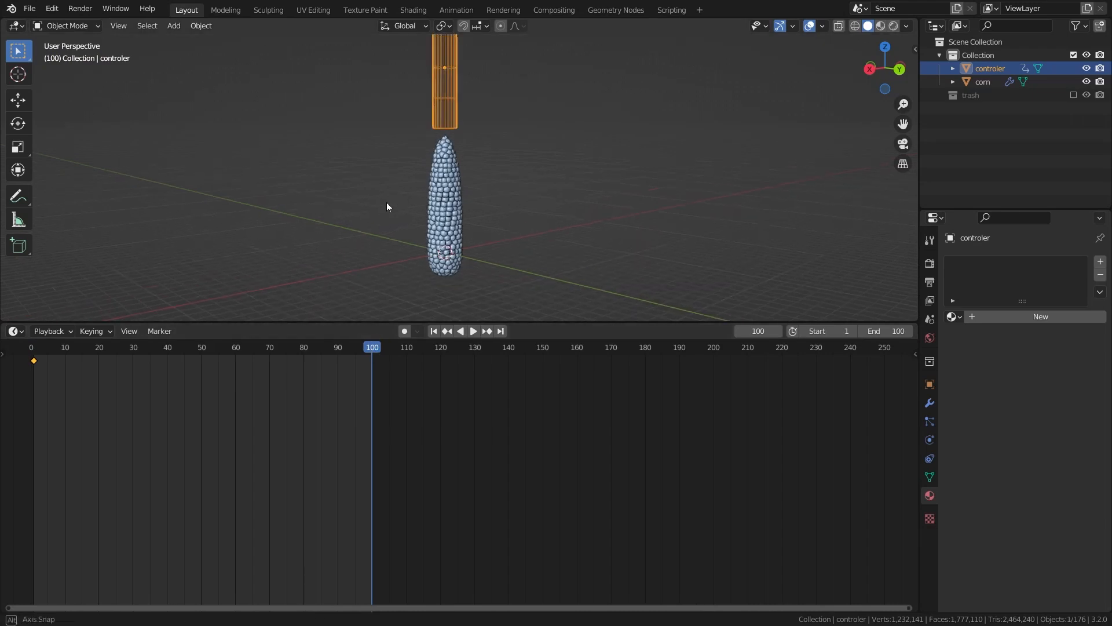
key("g")
key("z")
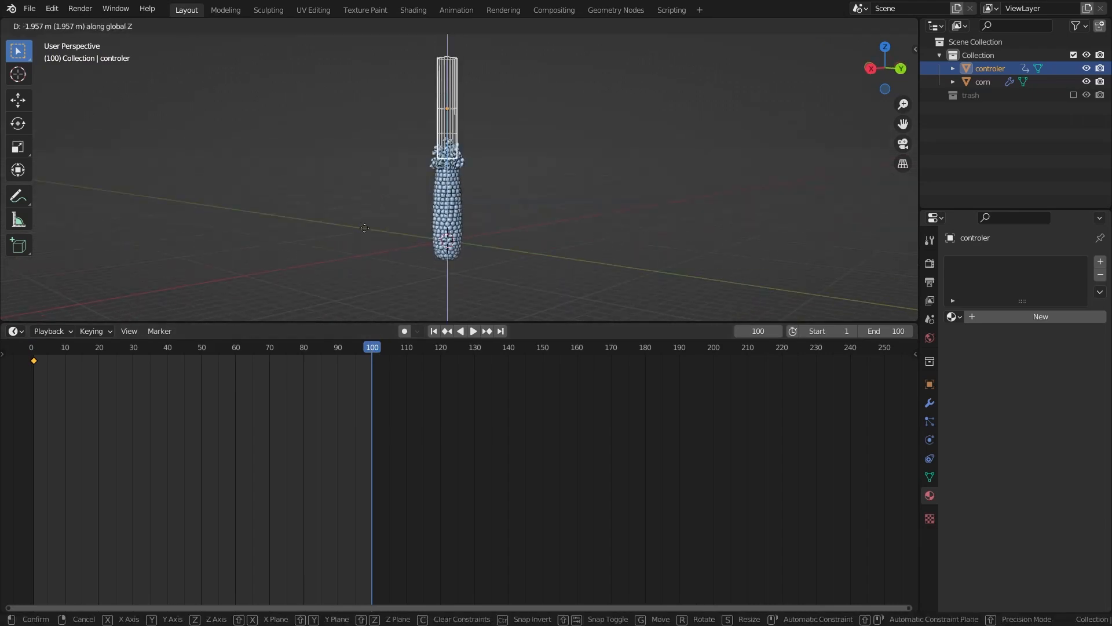
left_click(366, 285)
key("i")
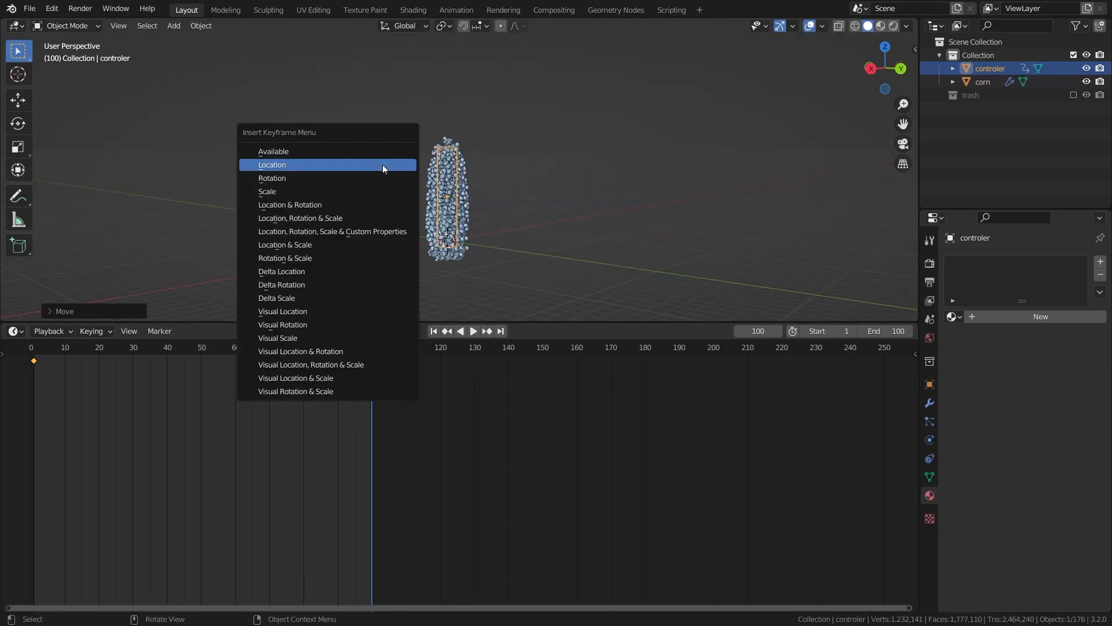
left_click(371, 167)
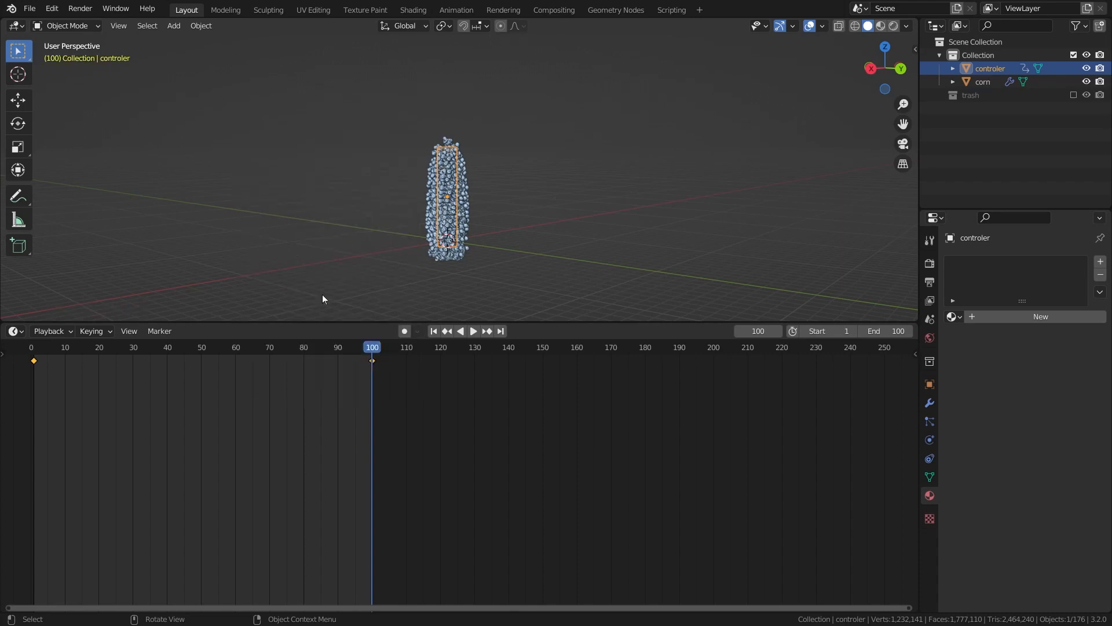
Step: Rewind to frame 1 and frame the whole corn in a maximized viewport with overlays hidden
left_click(433, 332)
key("ctrl+space")
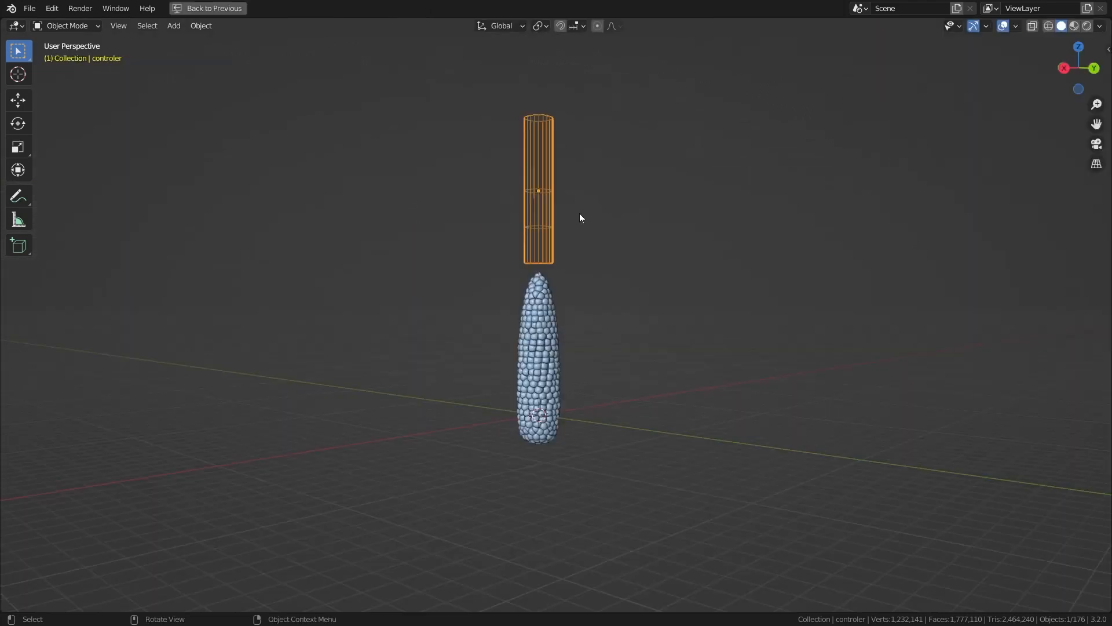
left_click(1003, 26)
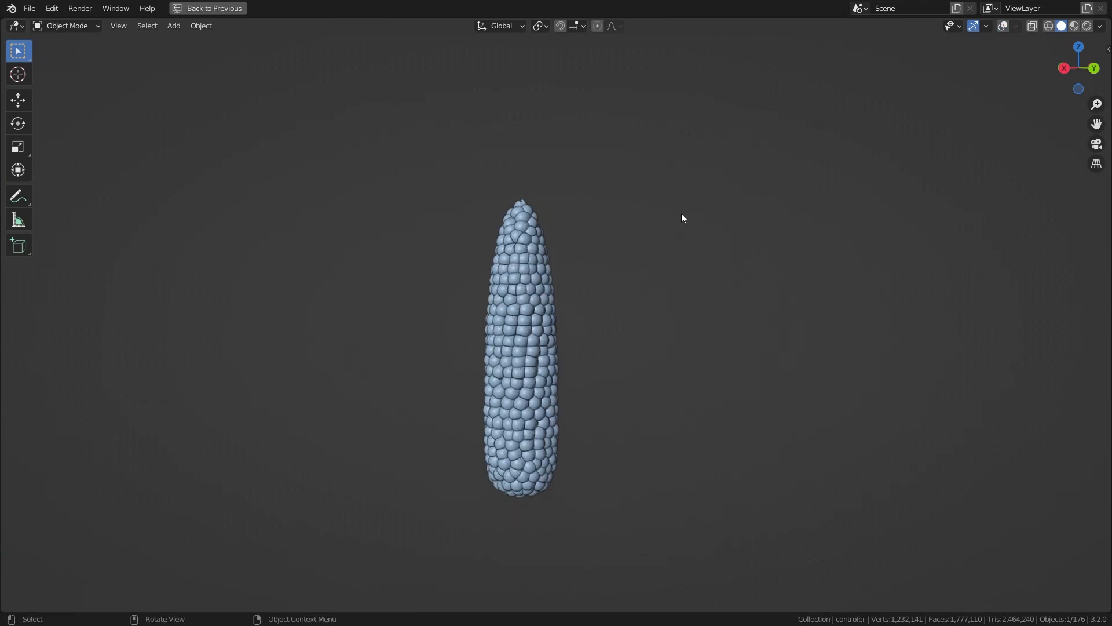
scroll(403, 288, "up", 3)
scroll(385, 312, "down", 2)
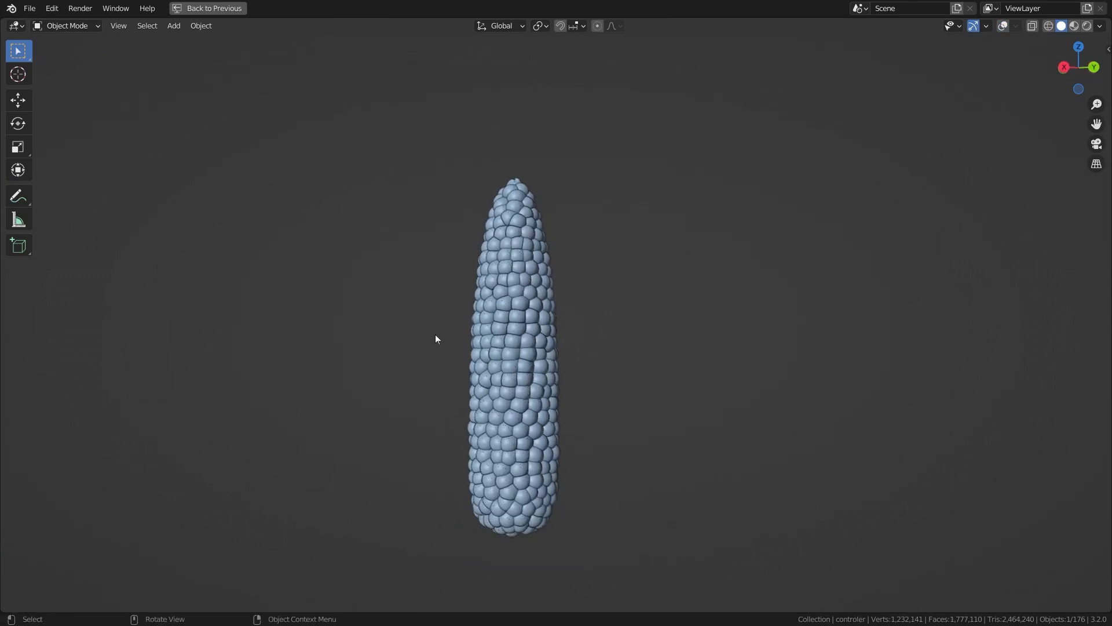
middle_click_drag(406, 304, 426, 290, "shift")
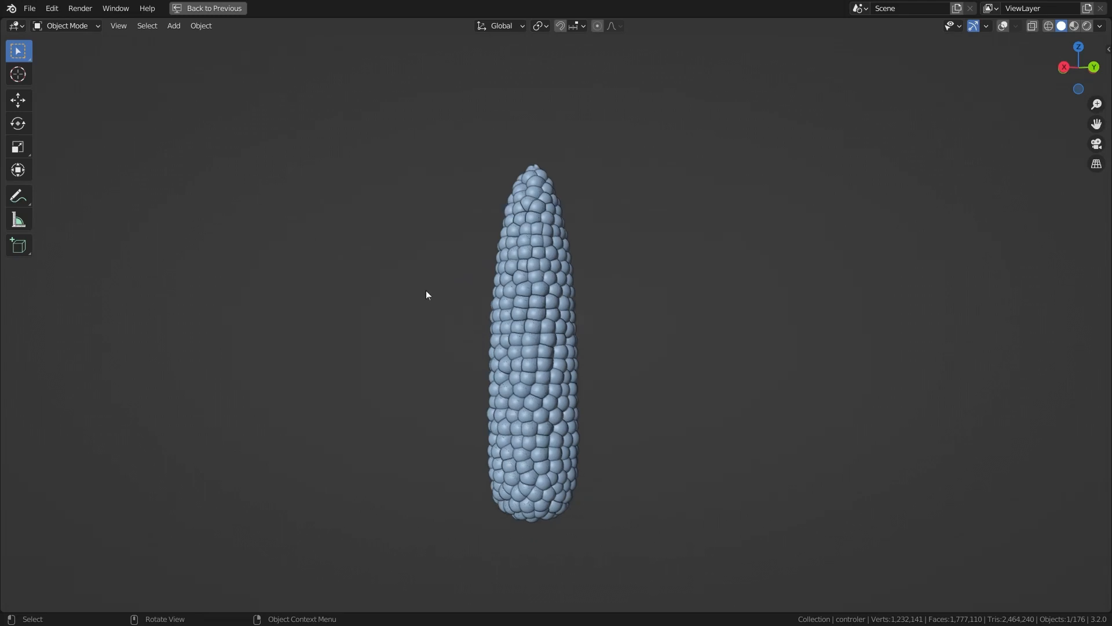
Step: Render the viewport animation for the full frame range, play back the rendered frames and close the playback
left_click(112, 27)
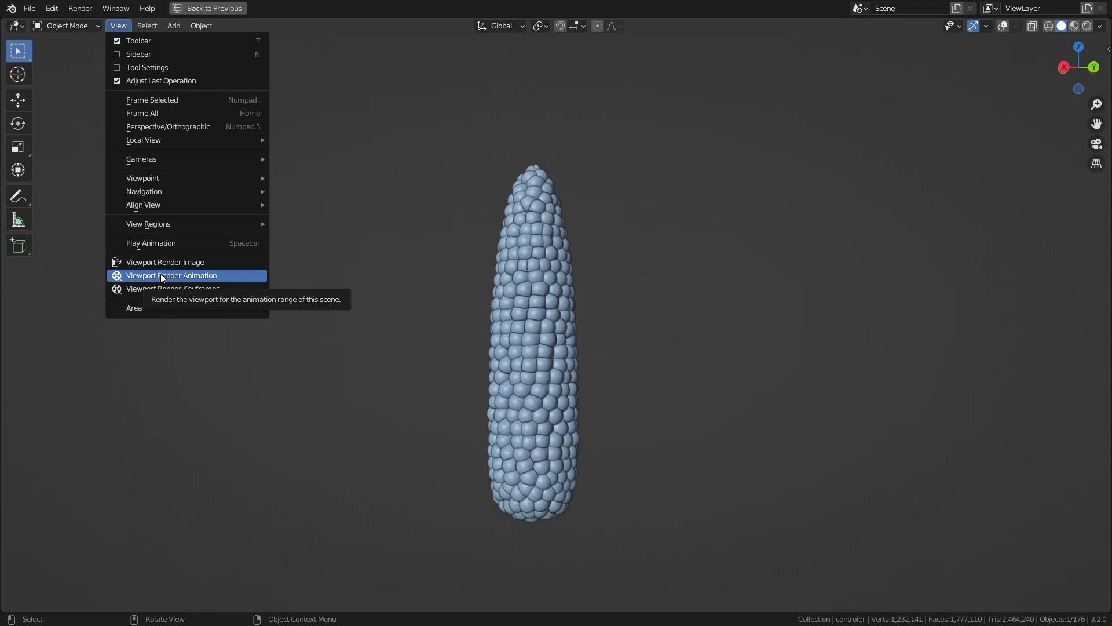
left_click(218, 276)
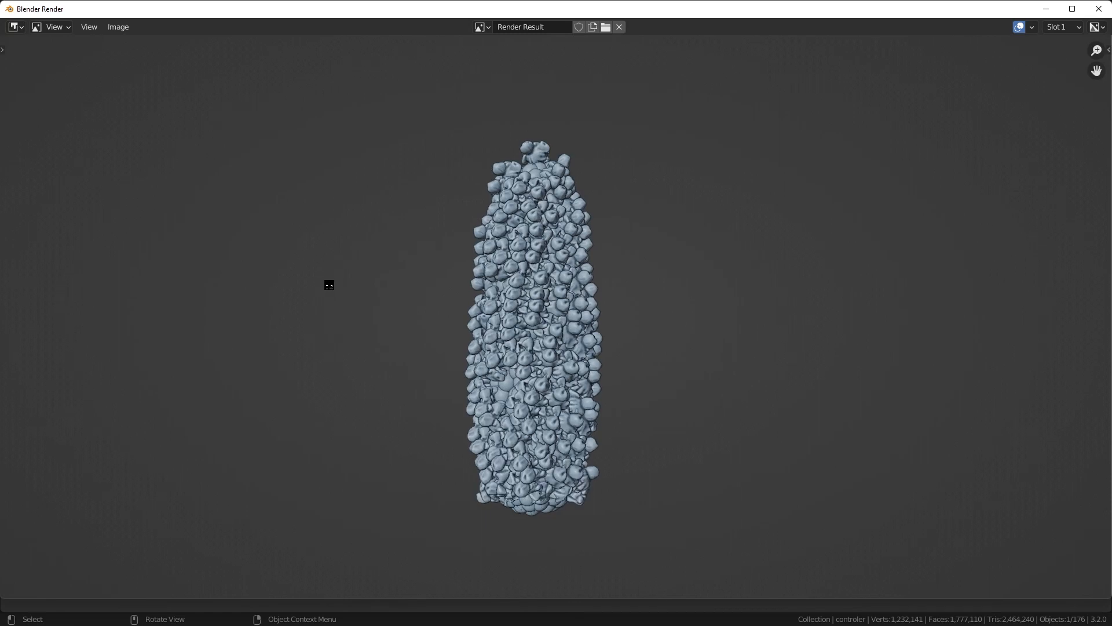
left_click(1099, 9)
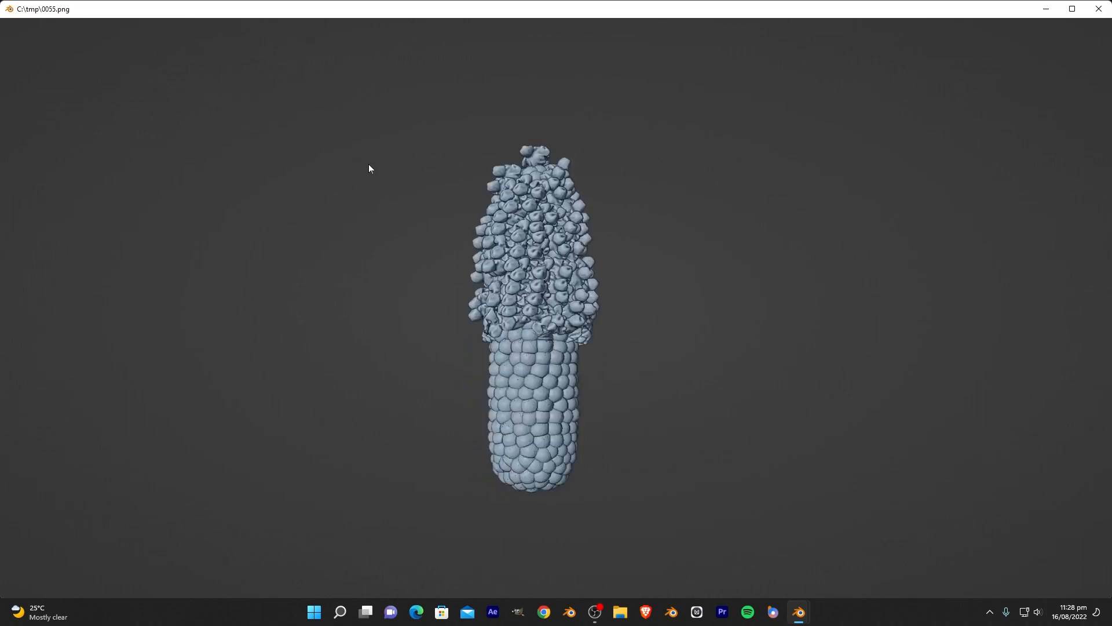
key("Escape")
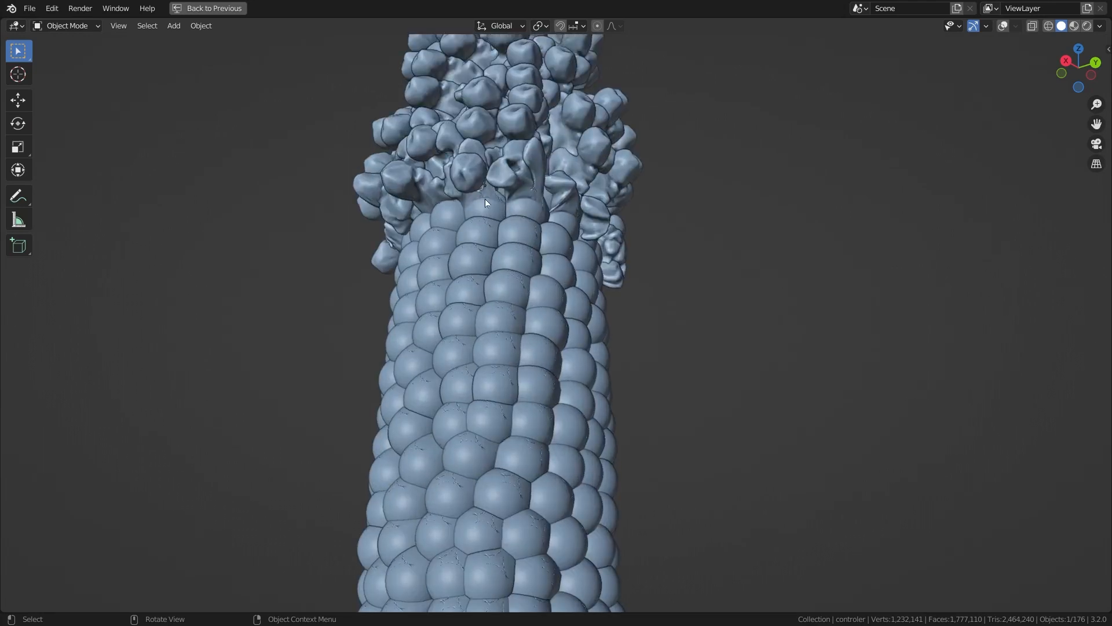
Step: Restore the full layout and bring up the corn's poping corn geometry nodes in place of the Timeline
key("ctrl+space")
left_click(15, 331)
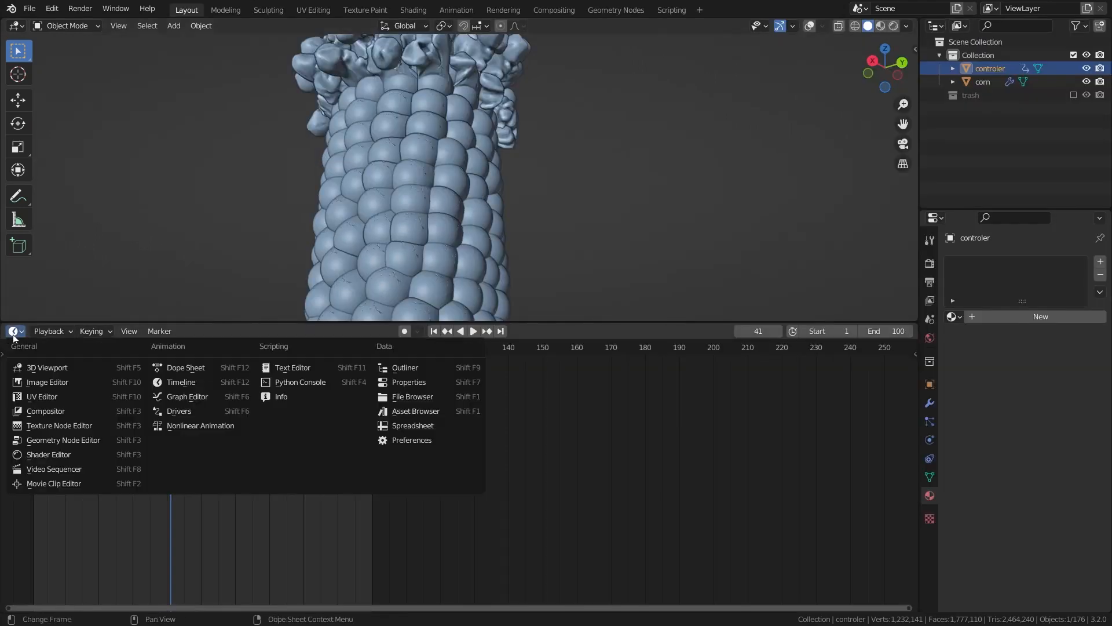
left_click(40, 457)
left_click(390, 176)
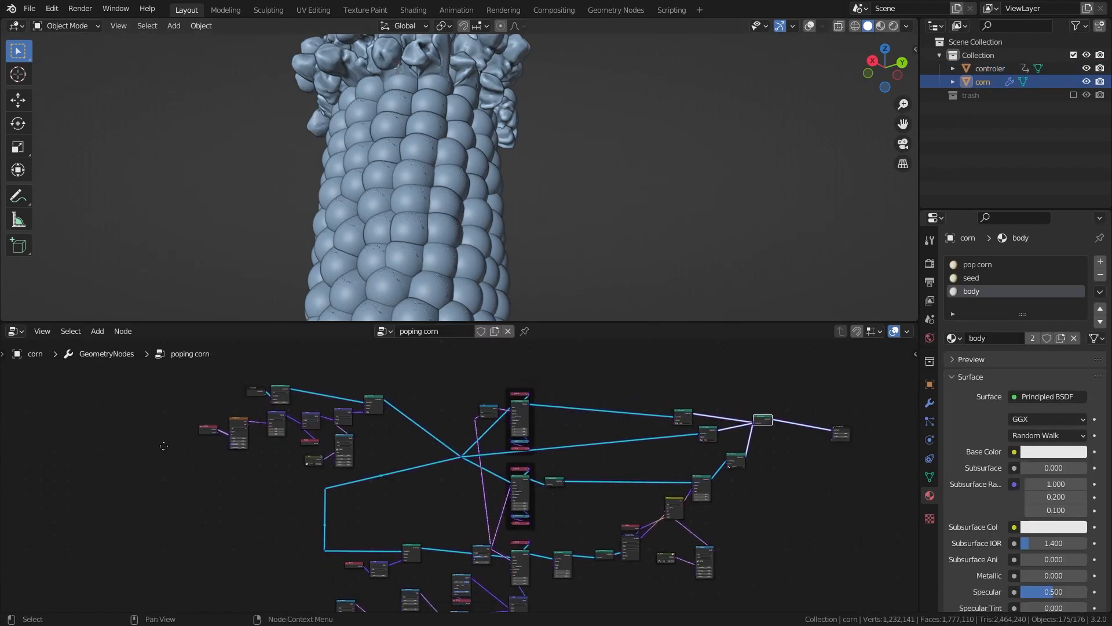
Step: Adjust the From Min value of the Map Range node fed by the prox group's Distance near the Transfer Attribute node
scroll(367, 414, "up", 5)
scroll(383, 464, "up", 3)
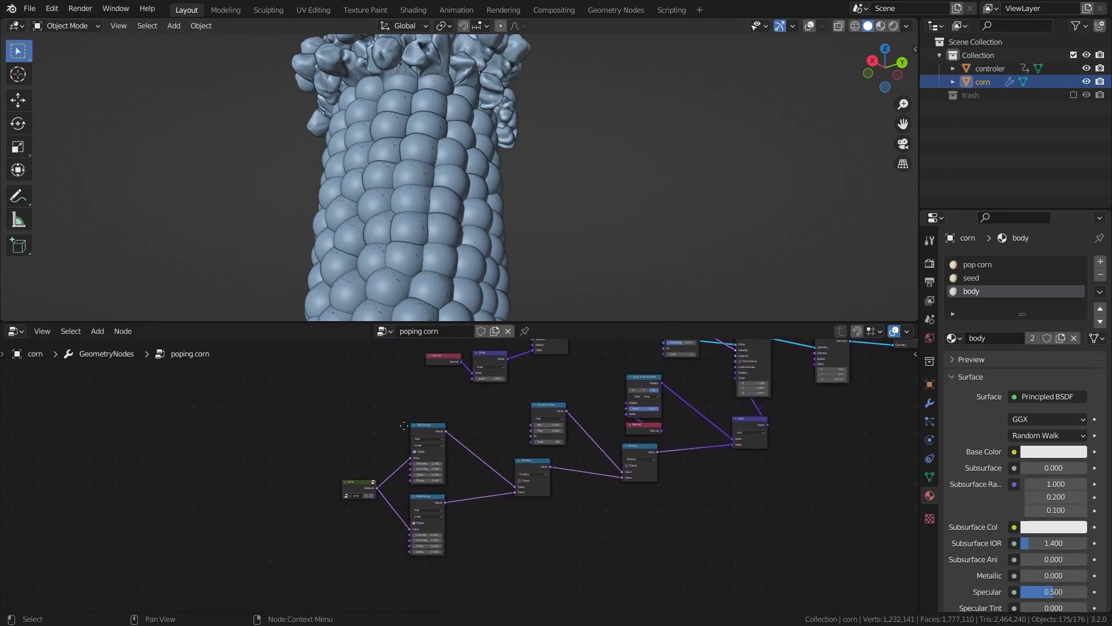
scroll(511, 442, "down", 1)
middle_click_drag(511, 442, 187, 357)
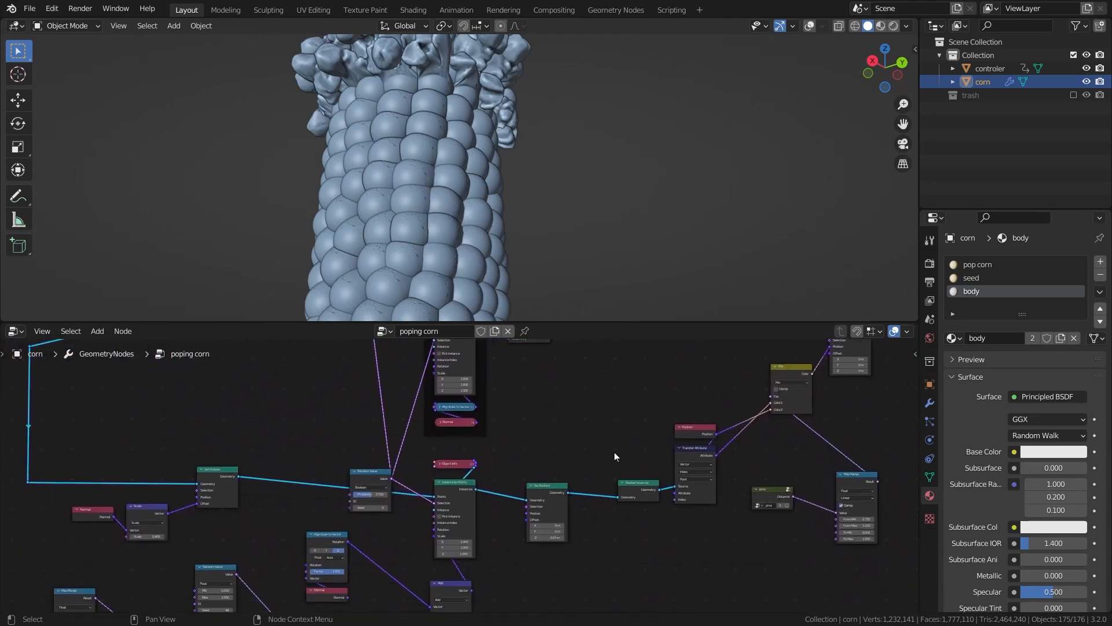
middle_click_drag(615, 453, 409, 445)
scroll(440, 449, "up", 4)
scroll(637, 467, "up", 5)
middle_click_drag(637, 466, 486, 446)
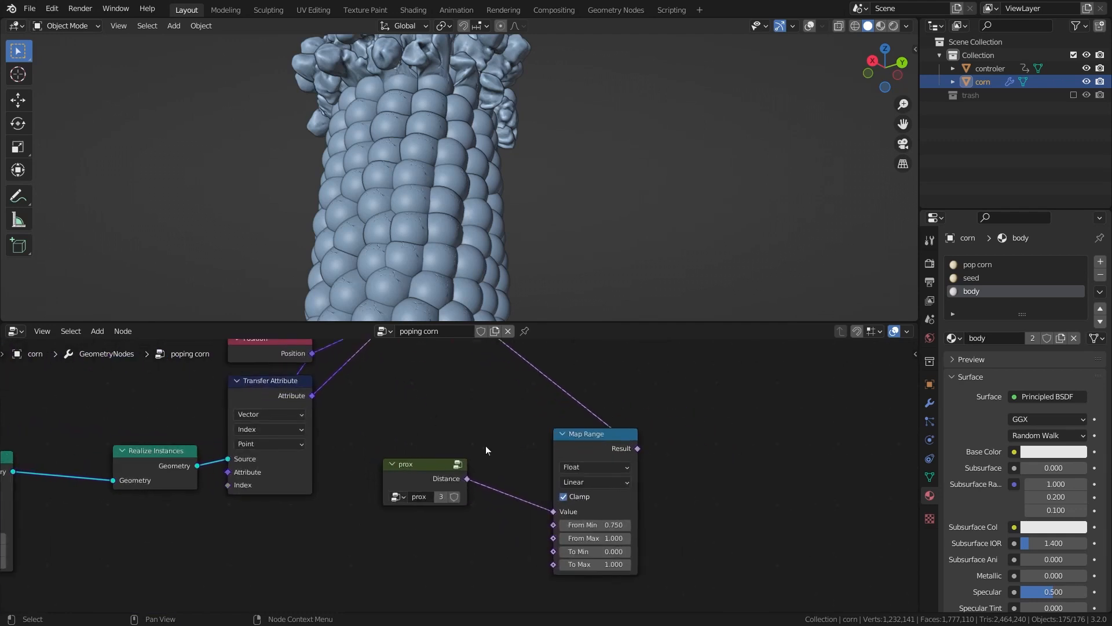
scroll(486, 451, "up", 2)
middle_click_drag(633, 541, 556, 515)
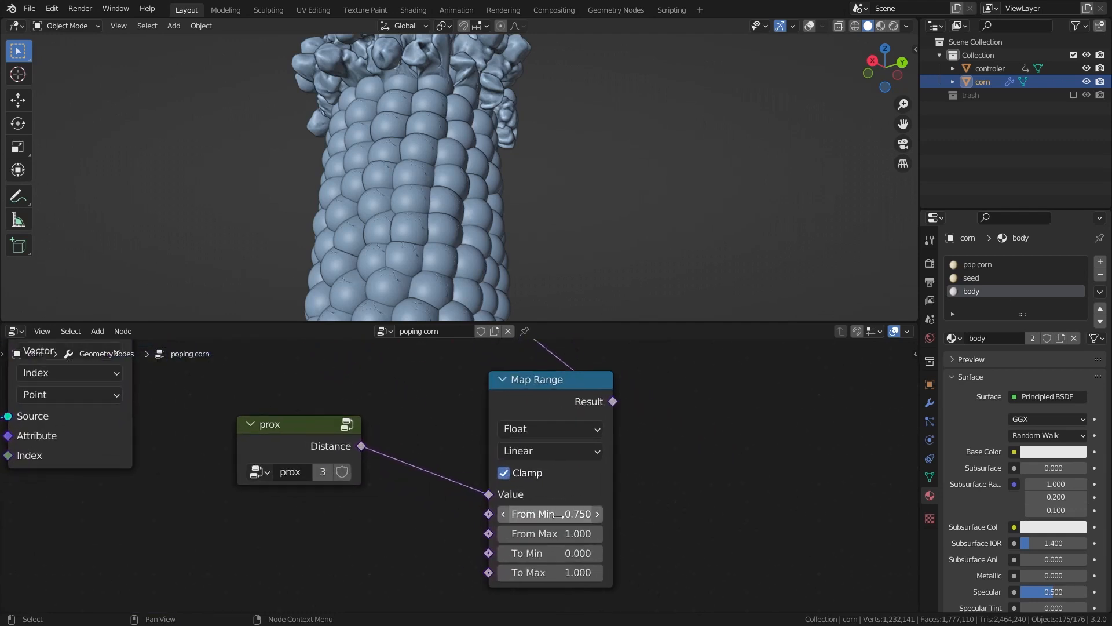
mouse_move(545, 514)
left_mouse_down()
mouse_move(492, 513)
mouse_move(550, 514)
mouse_move(534, 514)
left_mouse_up()
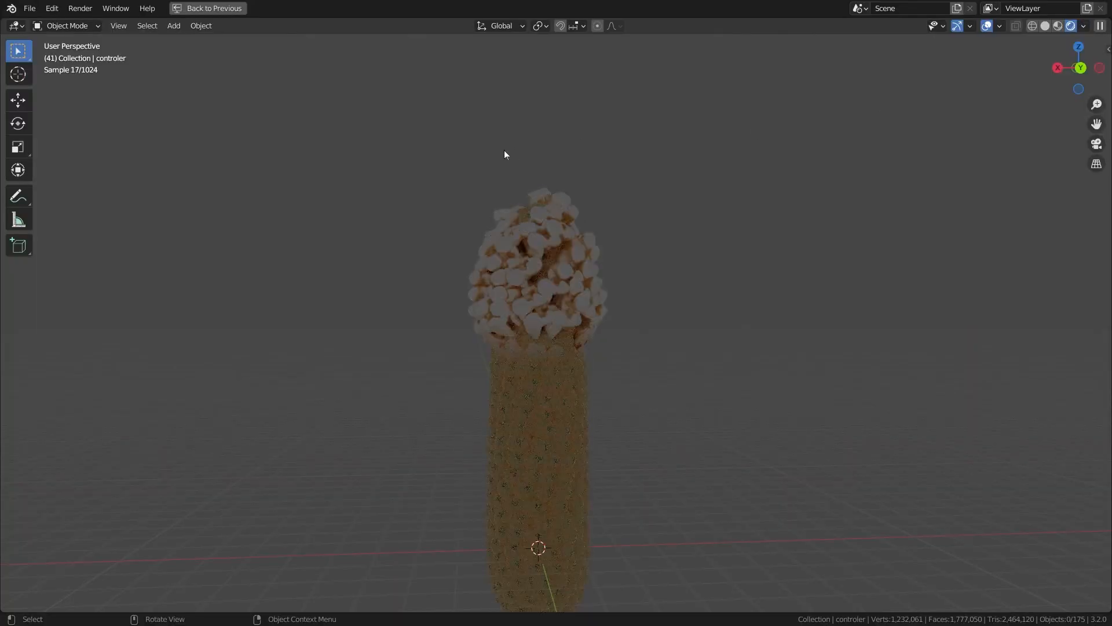
Step: Restore the full layout and assign a Nishita Sky Texture to the World background's Color
key("ctrl+space")
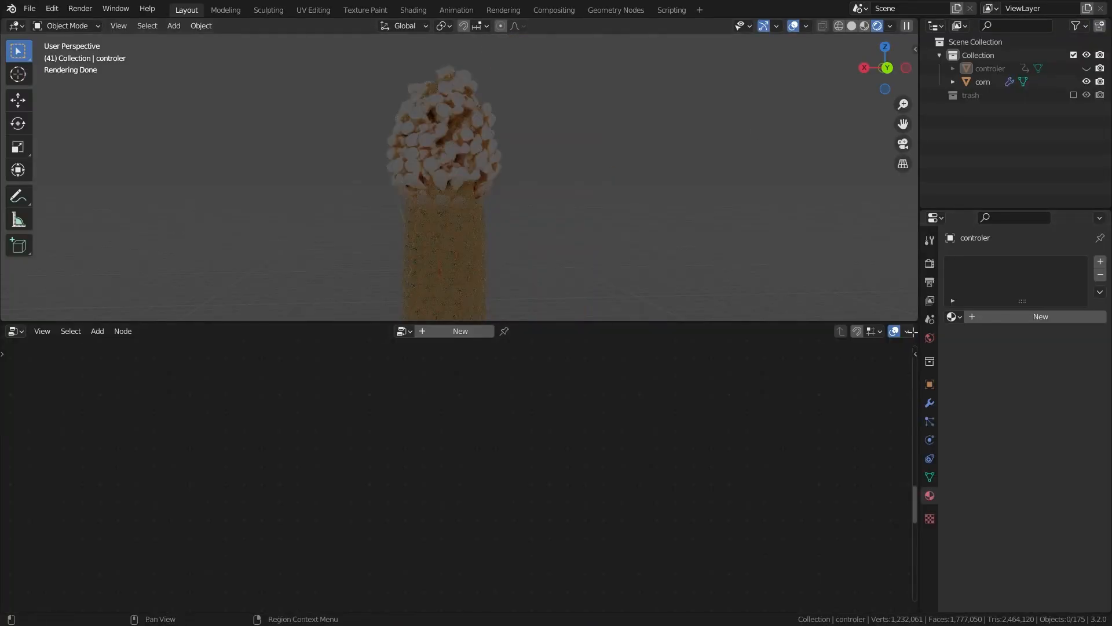
left_click(929, 339)
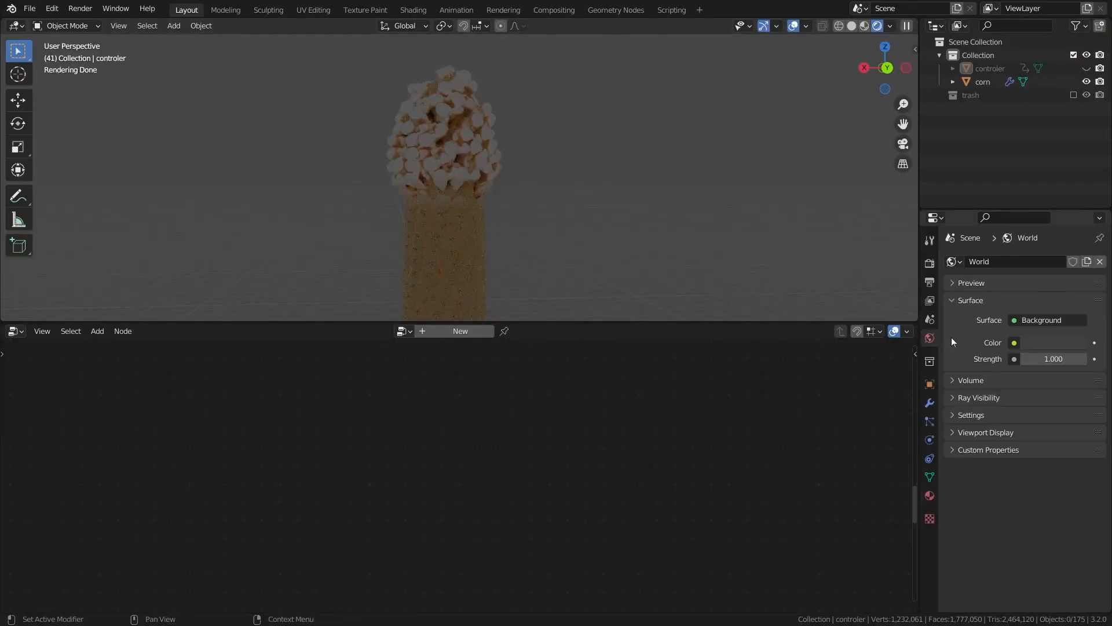
left_click(1015, 343)
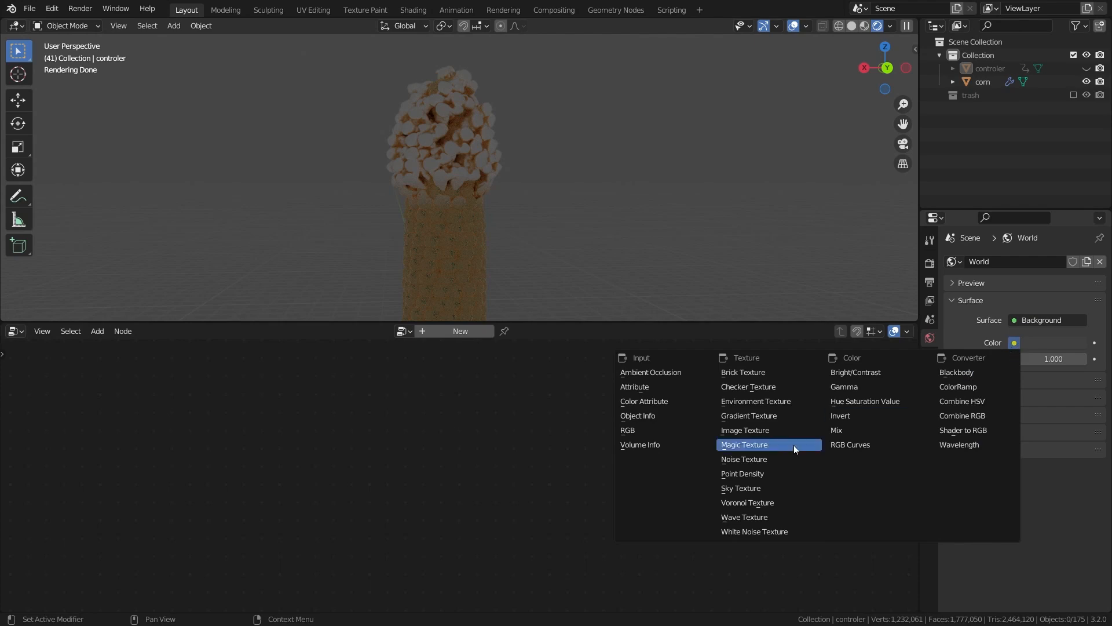
left_click(752, 488)
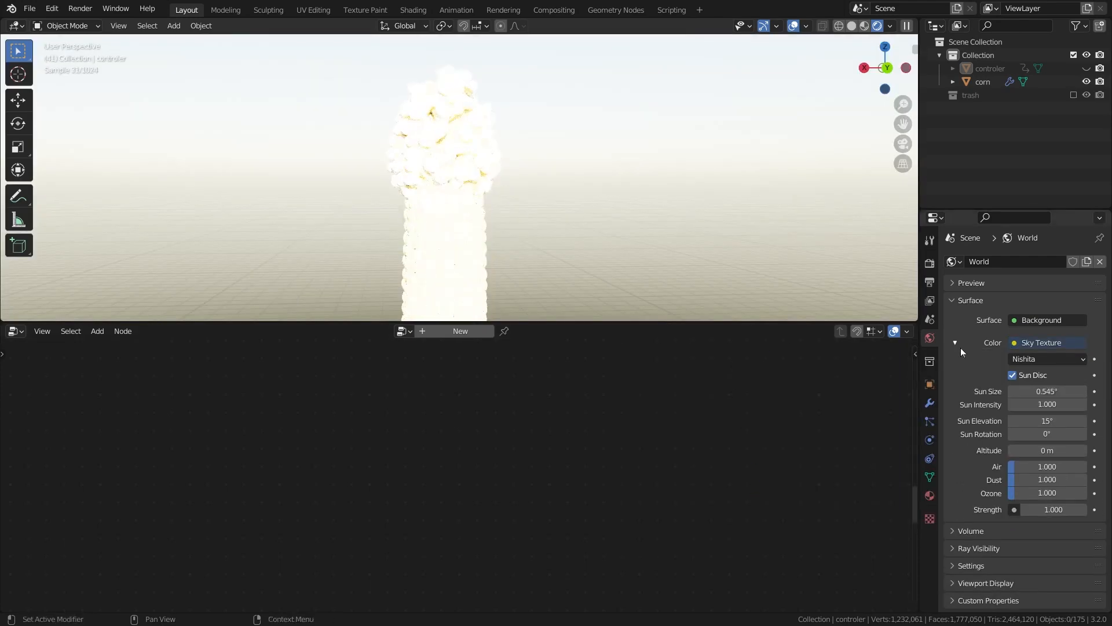
left_click(1020, 359)
left_click(1029, 407)
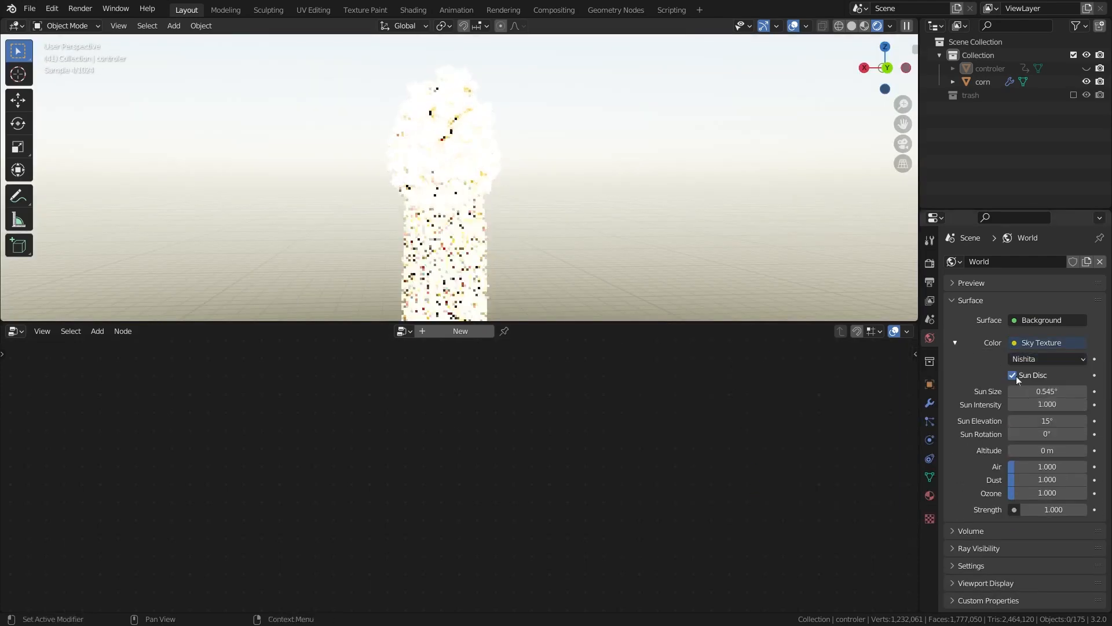
Step: Set the sky's Strength to 0.3, Sun Intensity to 0.26, Sun Elevation to about 7.3° and Sun Rotation to about -35°
left_click(1053, 509)
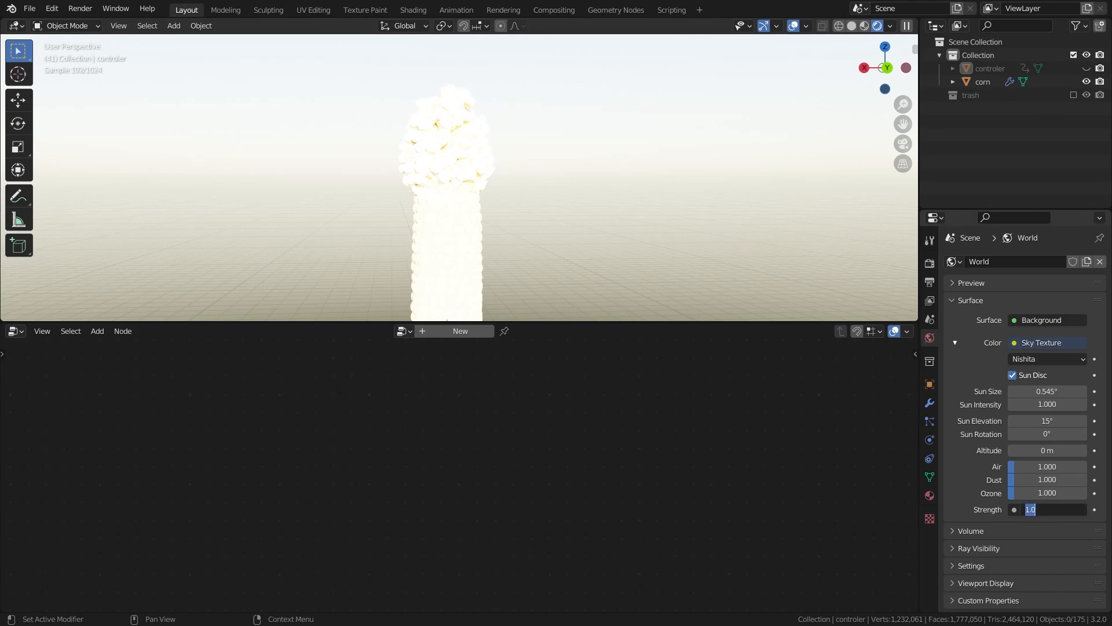
type("0.3")
key("Return")
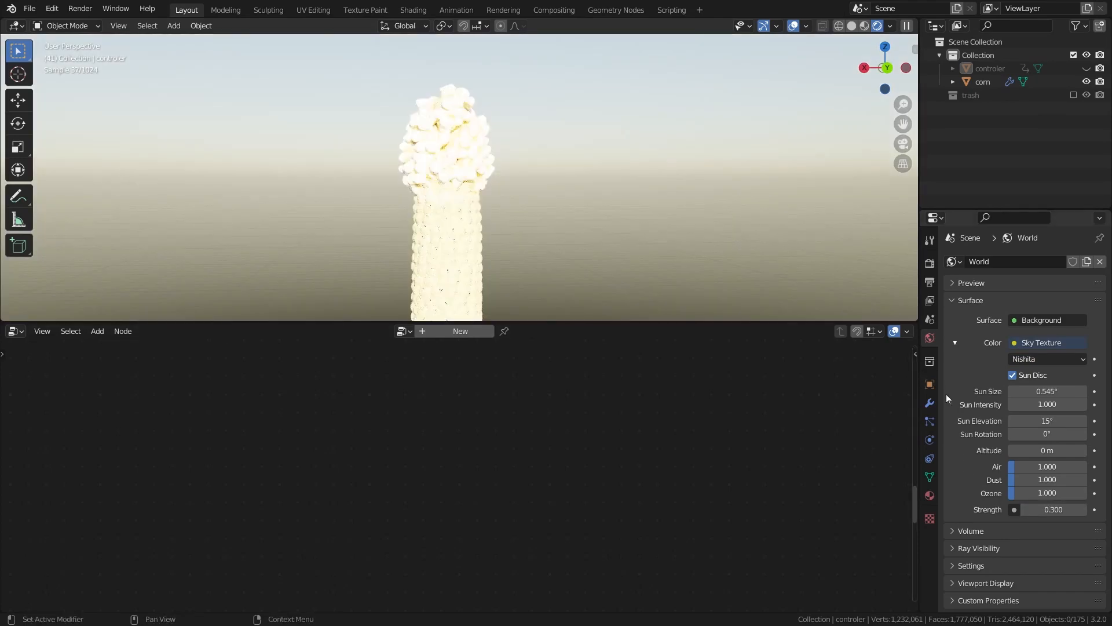
mouse_move(1048, 404)
left_mouse_down()
mouse_move(1011, 404)
mouse_move(1048, 403)
mouse_move(1043, 421)
left_mouse_up()
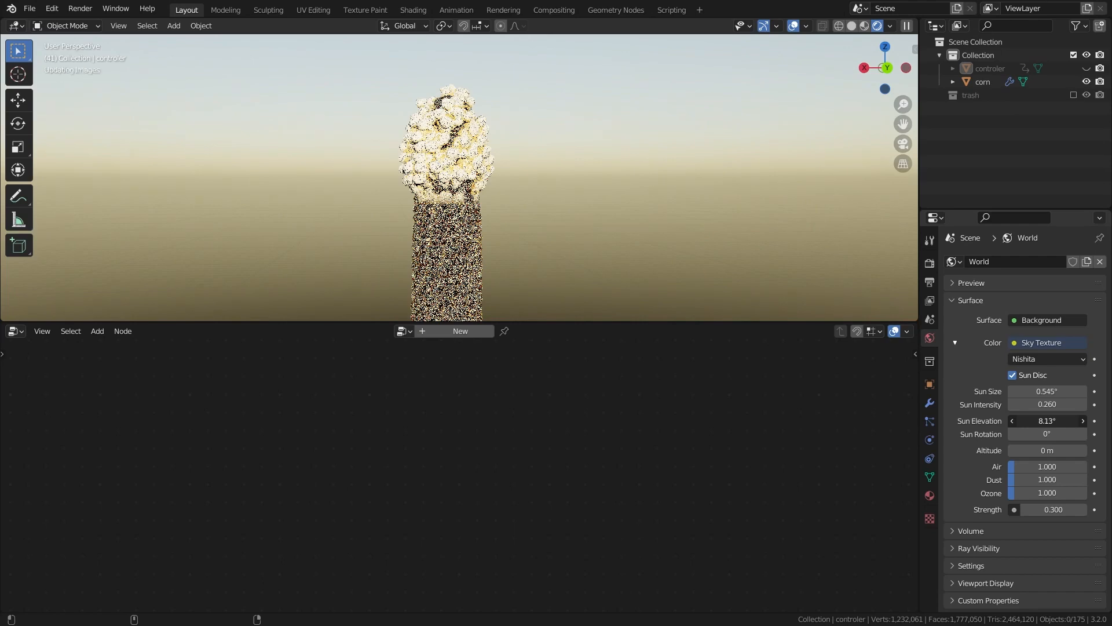
left_click_drag(1047, 421, 1043, 421)
left_click_drag(1048, 434, 1028, 434)
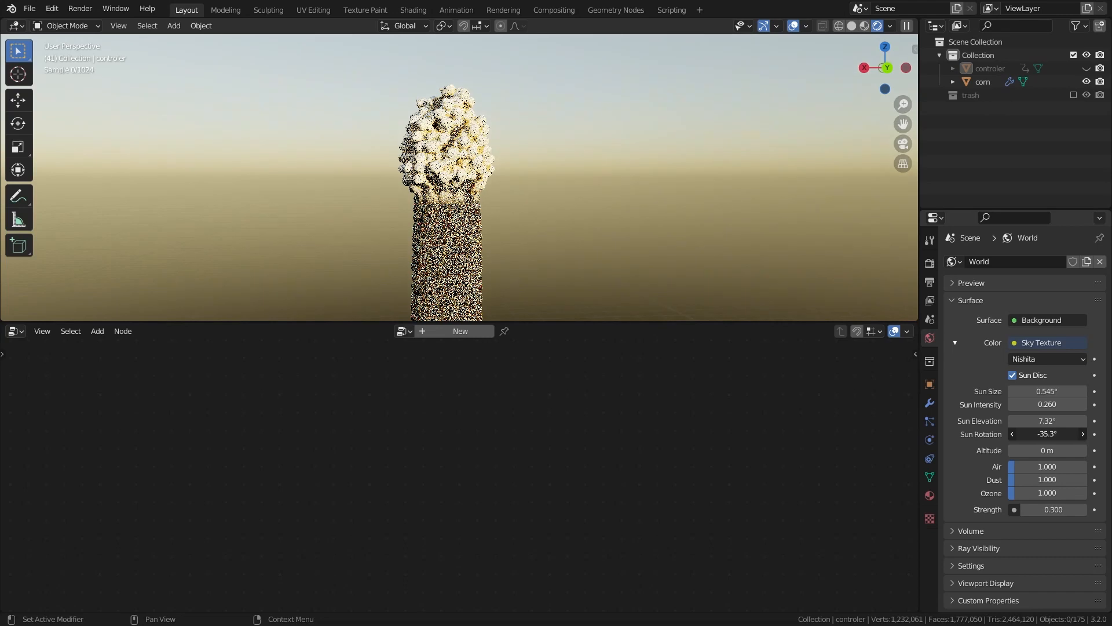
Step: Enable the Transparent film option in the render settings
left_click(927, 263)
scroll(982, 464, "down", 5)
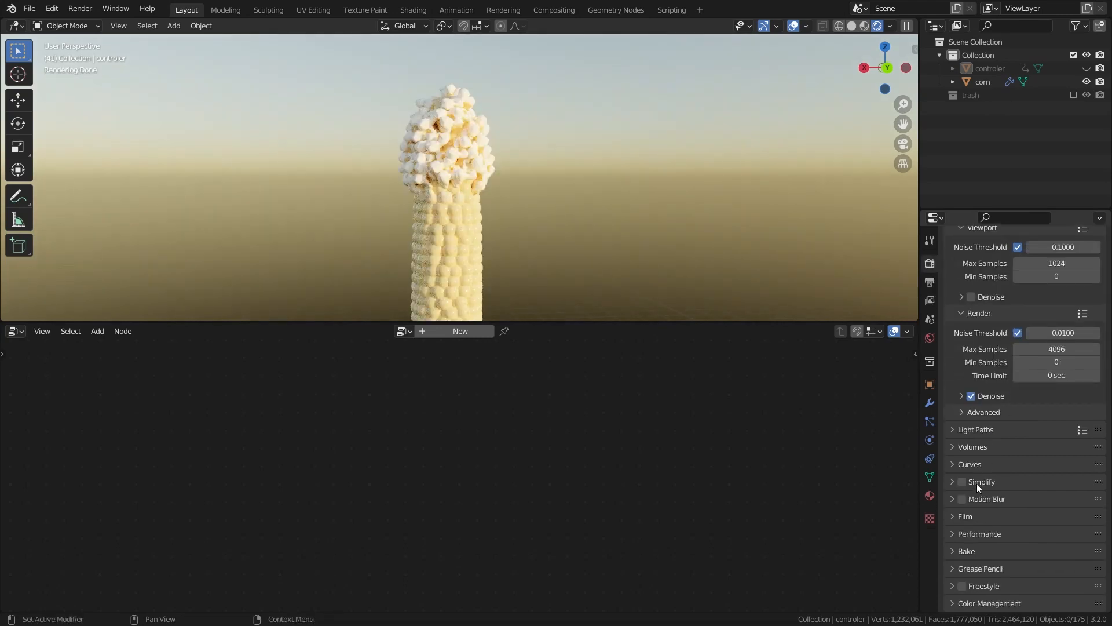
left_click(950, 516)
scroll(978, 563, "down", 2)
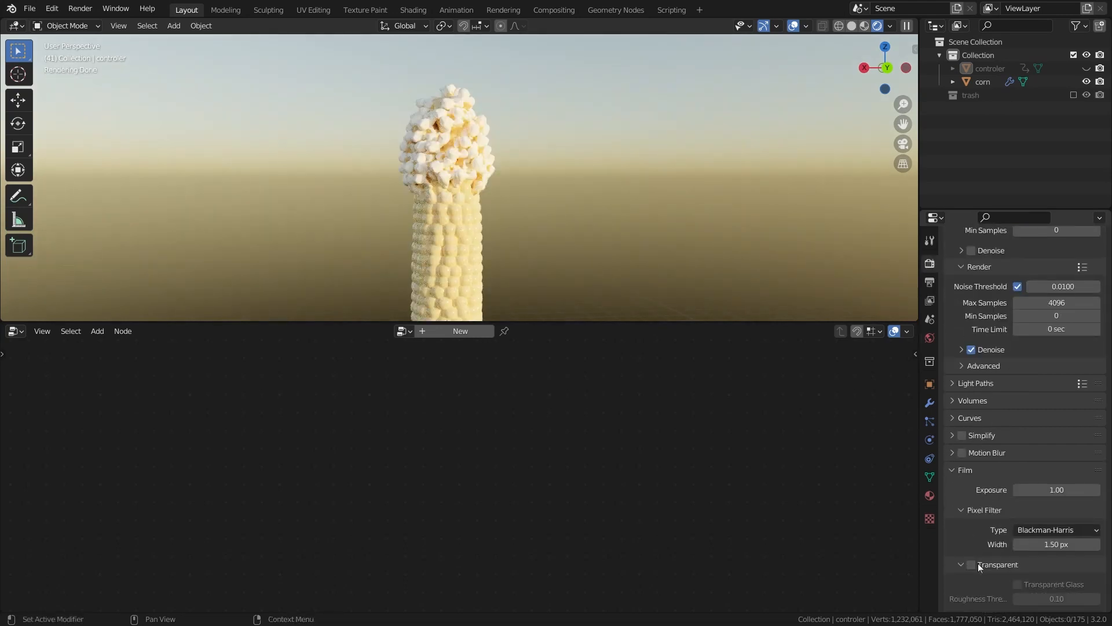
left_click(971, 565)
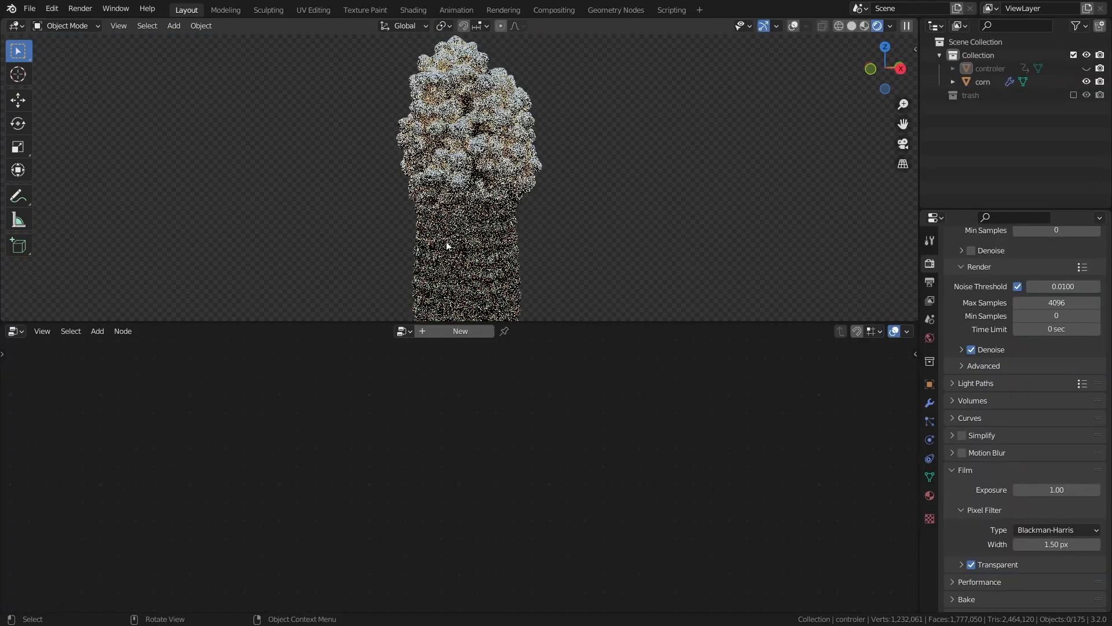
Step: Select the corn and set the Scale of the Instance on Points node before Set Position to 1.2 on all axes
scroll(471, 124, "down", 4)
left_click(471, 123)
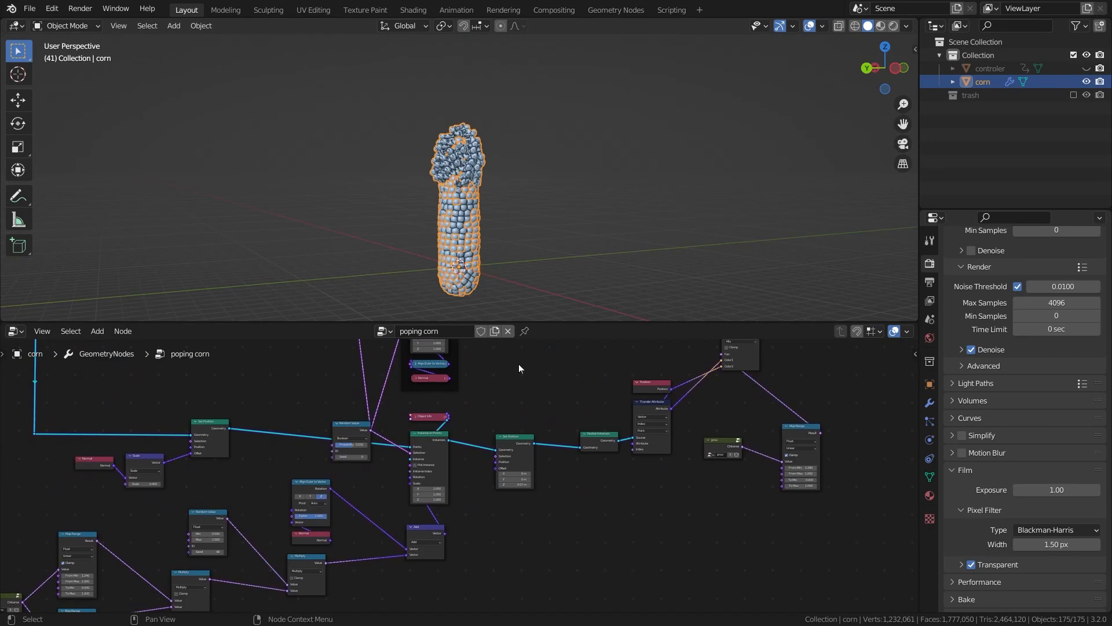
scroll(455, 426, "up", 4)
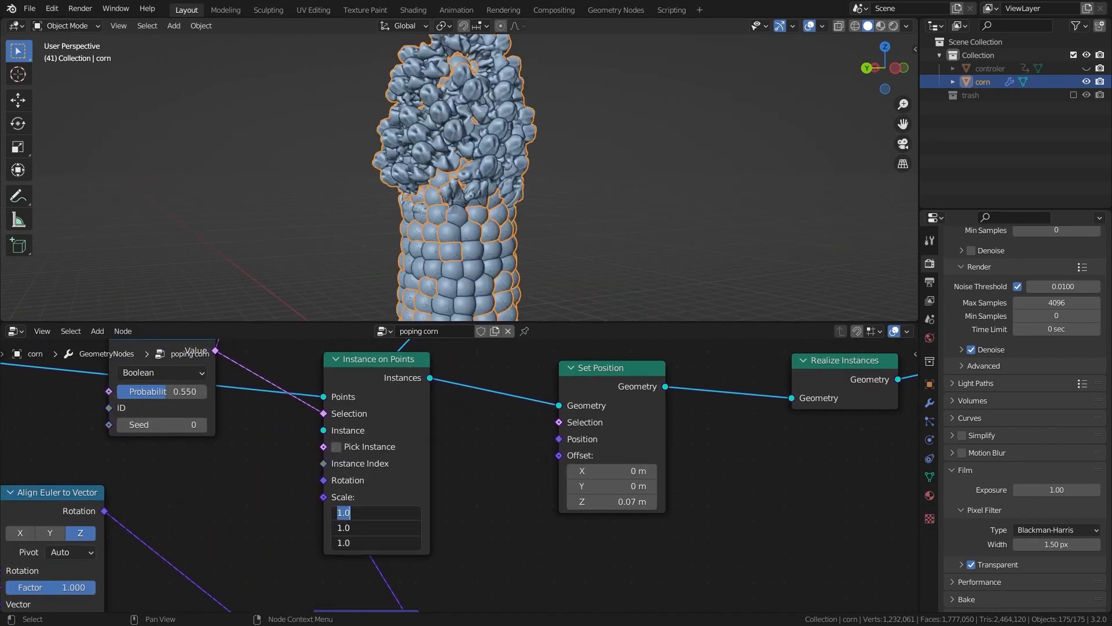
middle_click_drag(510, 220, 436, 221)
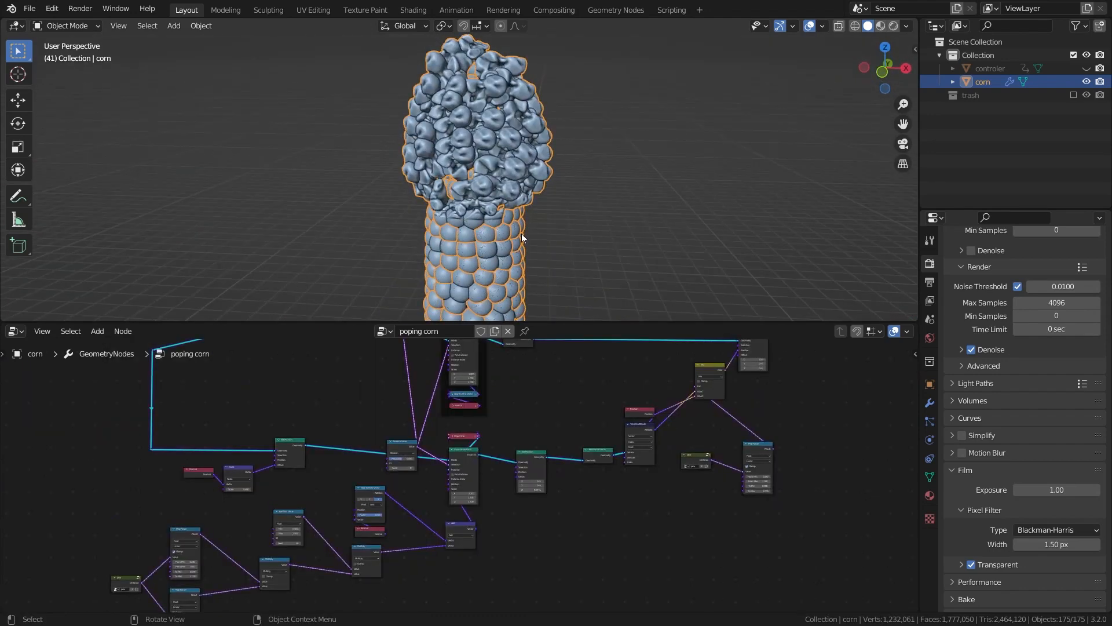
scroll(521, 234, "up", 3)
scroll(300, 537, "up", 6)
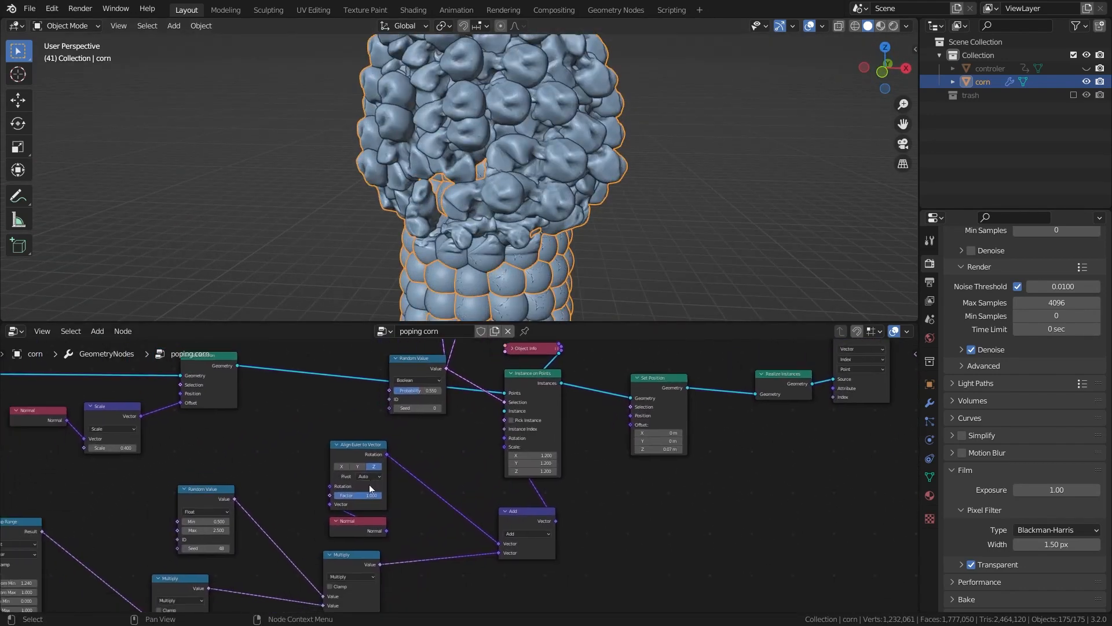
Step: Add a vector Random Value node with Max 1.860 on all axes feeding the Rotation input of the Align Euler to Vector node
left_click_drag(284, 491, 189, 453)
type("rand")
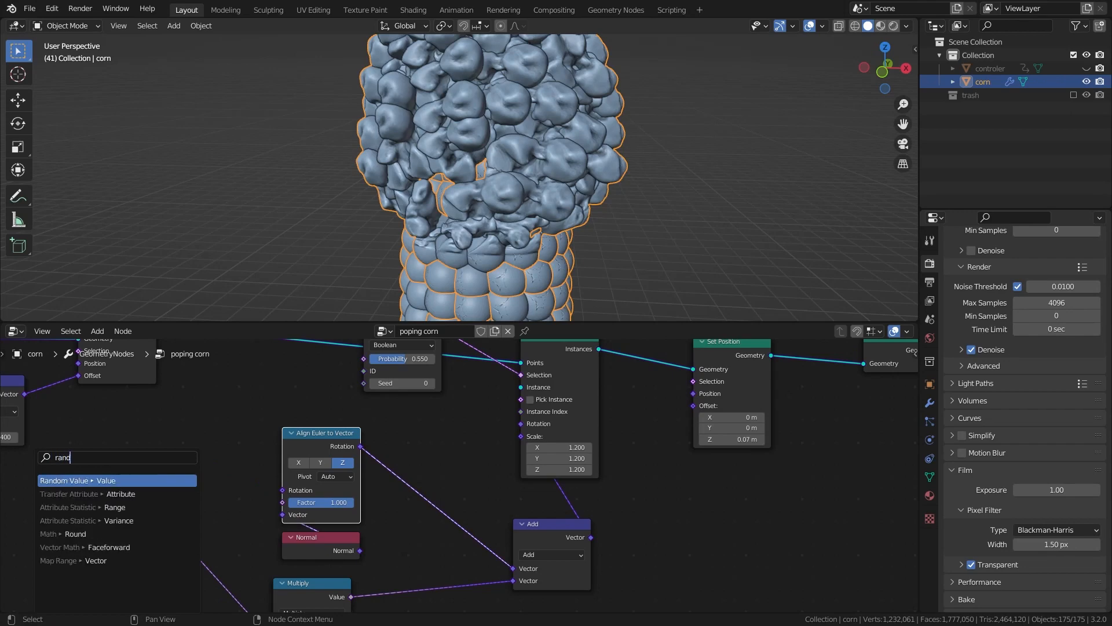
key("Return")
left_click(199, 493)
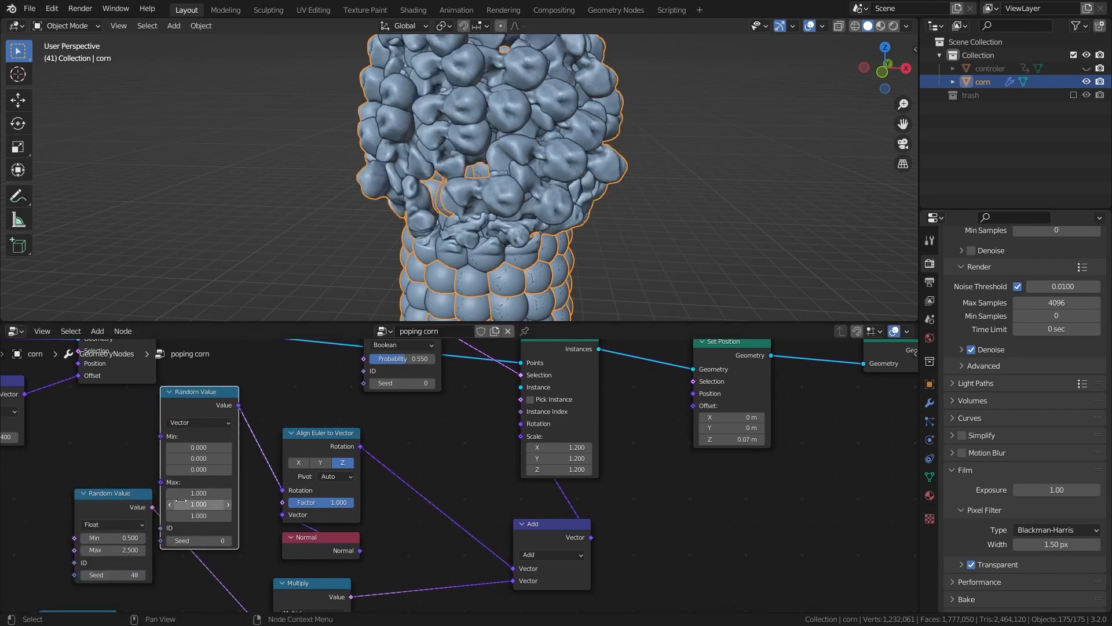
left_click_drag(199, 493, 242, 493)
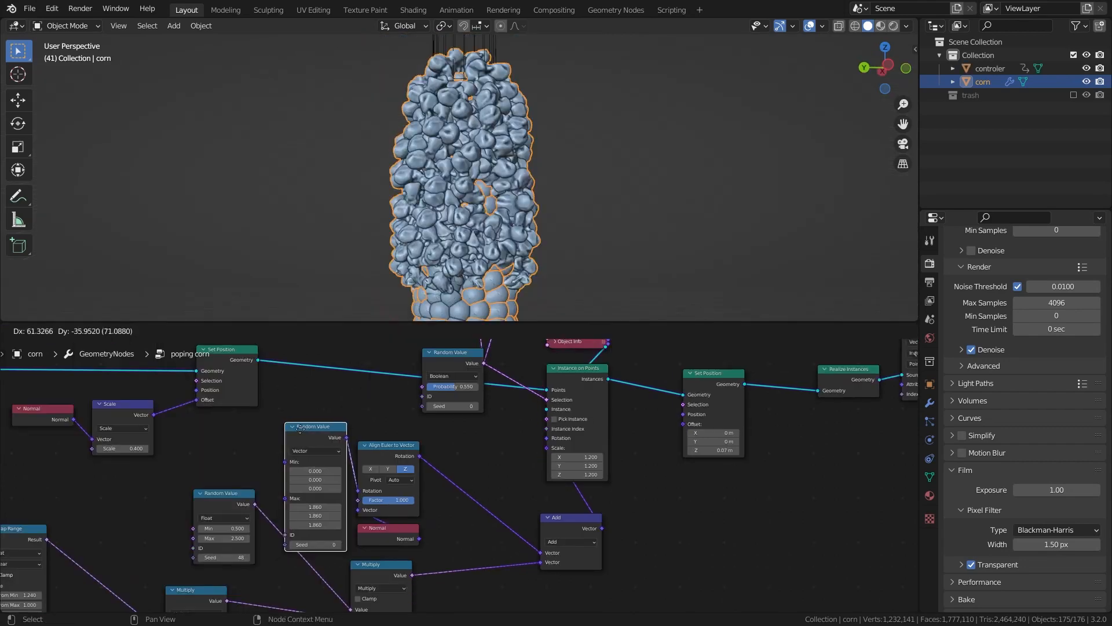
Step: Reposition the vector Random Value node beside the Align Euler to Vector node and collapse it
left_click_drag(300, 429, 277, 398)
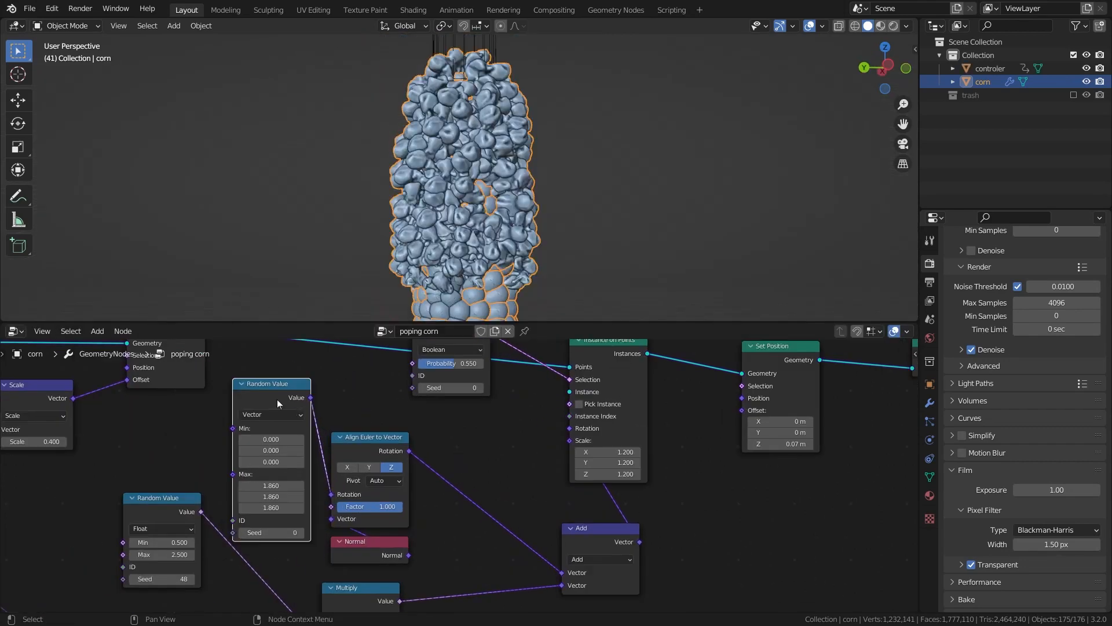
scroll(277, 398, "up", 3)
scroll(266, 417, "down", 6)
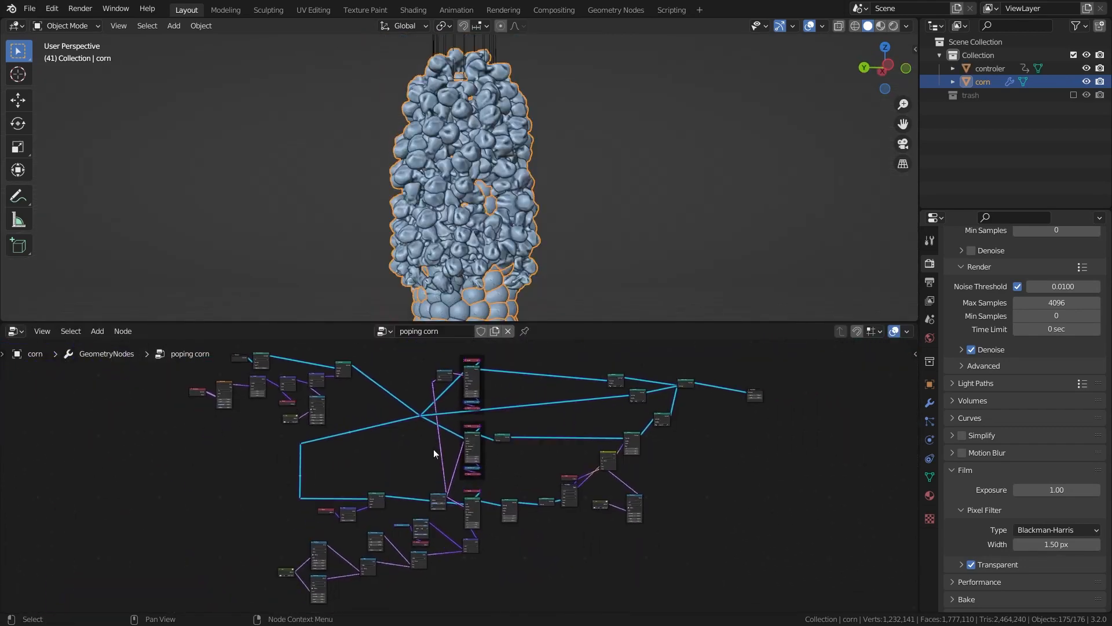
Step: Maximize the node editor, examine the whole poping corn node tree from Group Input to Group Output, and restore the layout
key("ctrl+space")
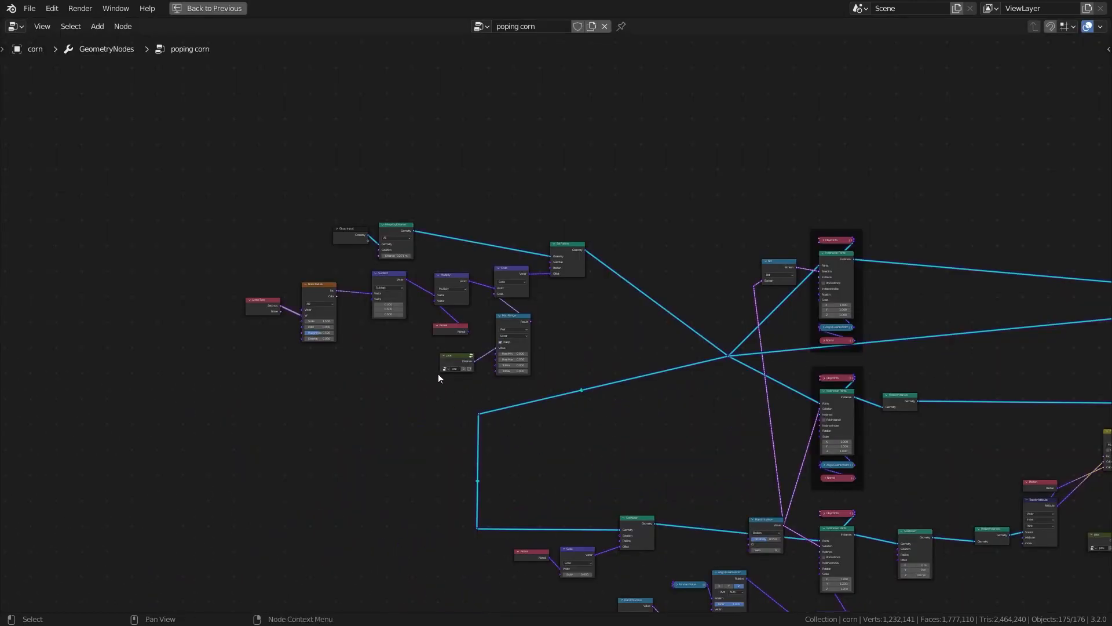
scroll(438, 374, "up", 3)
middle_click_drag(370, 304, 378, 291)
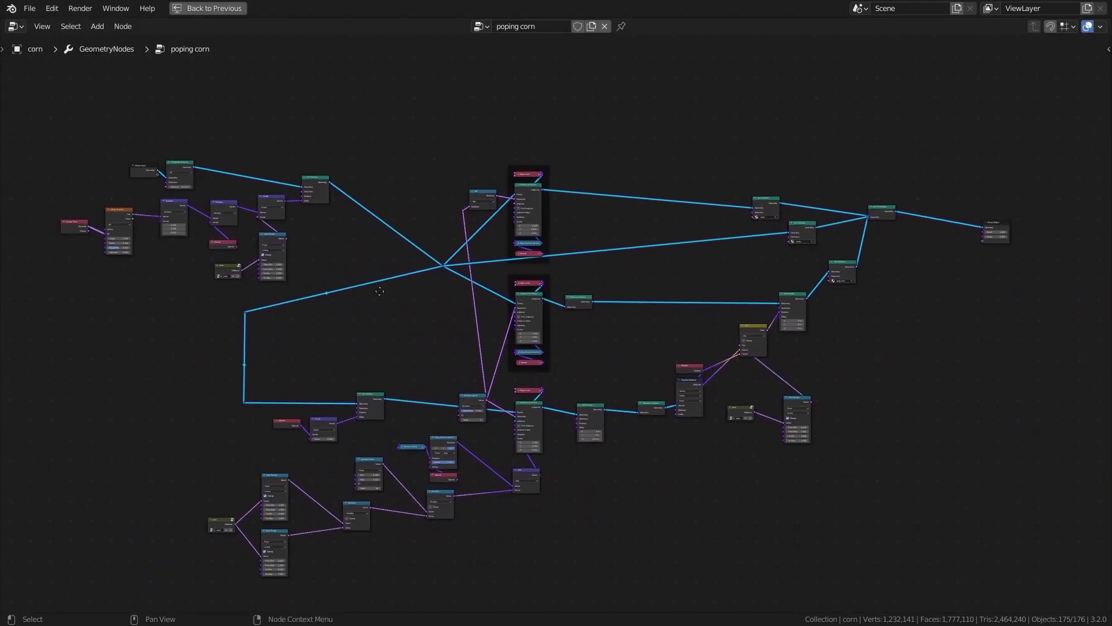
scroll(224, 386, "up", 6)
middle_click_drag(146, 277, 558, 395)
scroll(558, 395, "up", 7)
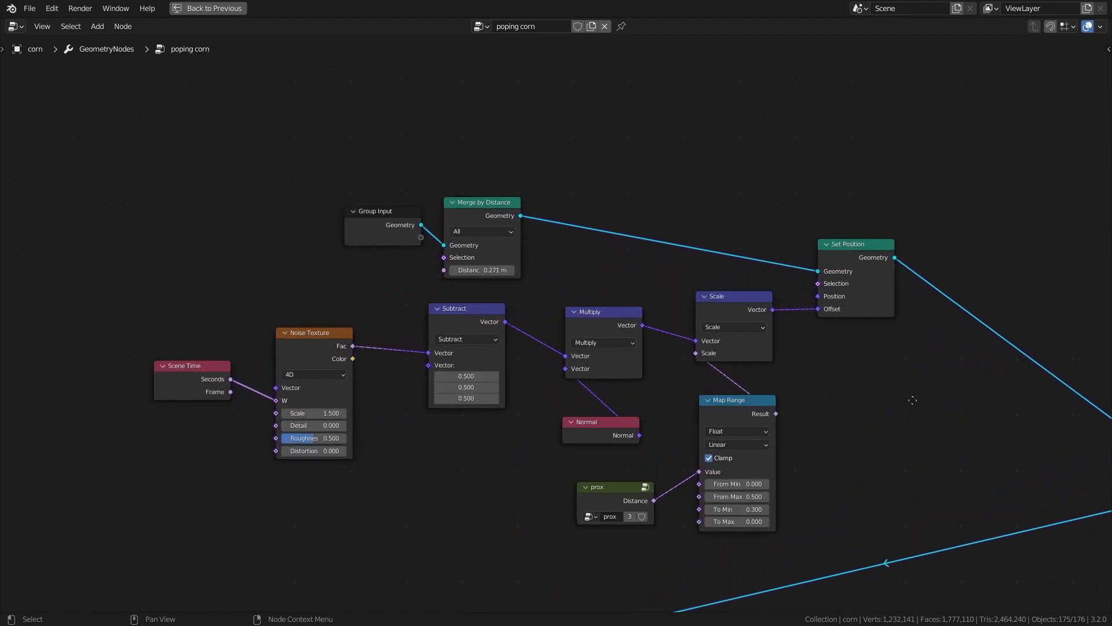
middle_click_drag(911, 401, 385, 303)
scroll(541, 325, "down", 3)
middle_click_drag(849, 451, 377, 366)
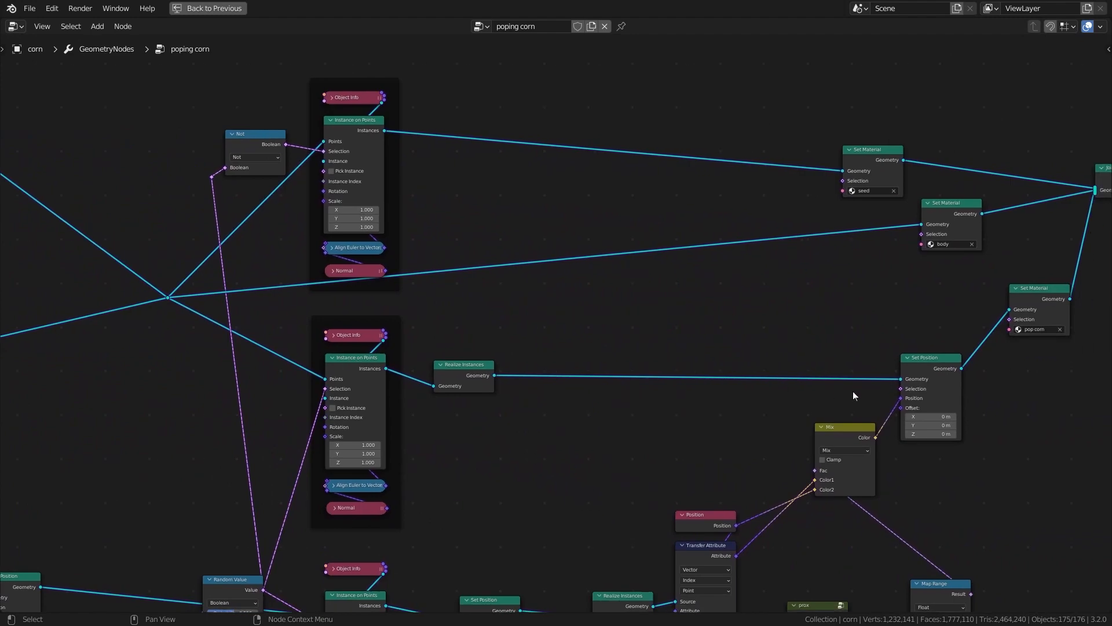
middle_click_drag(855, 394, 655, 330)
scroll(655, 331, "down", 2)
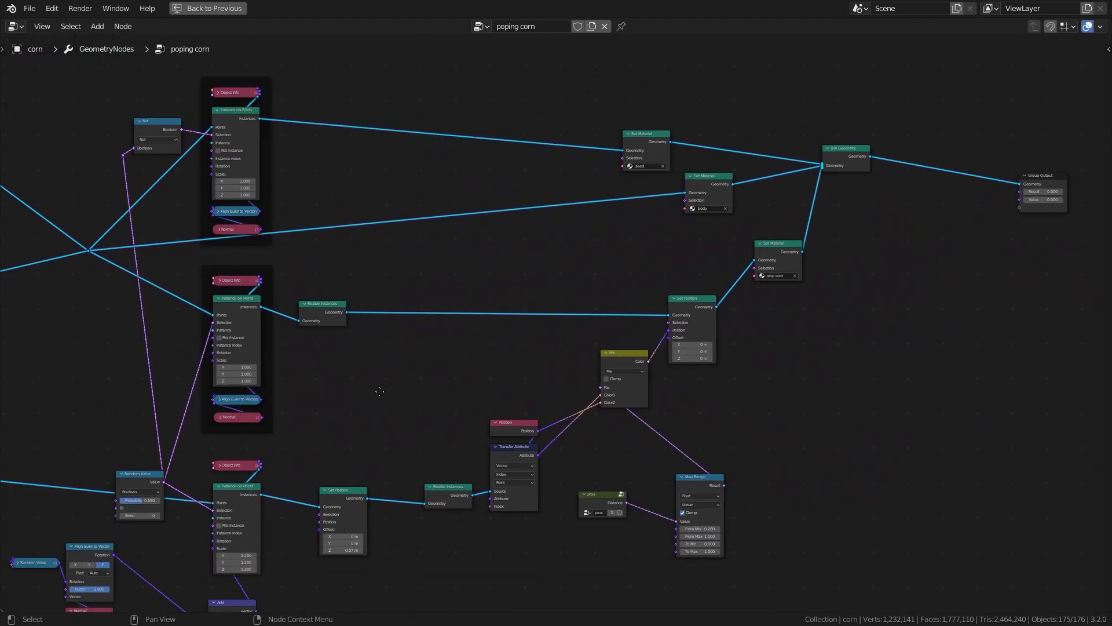
middle_click_drag(378, 390, 846, 199)
key("ctrl+space")
Step: Set the Boolean Random Value node's Probability to 0.6 and change its Seed
middle_click_drag(469, 504, 408, 470)
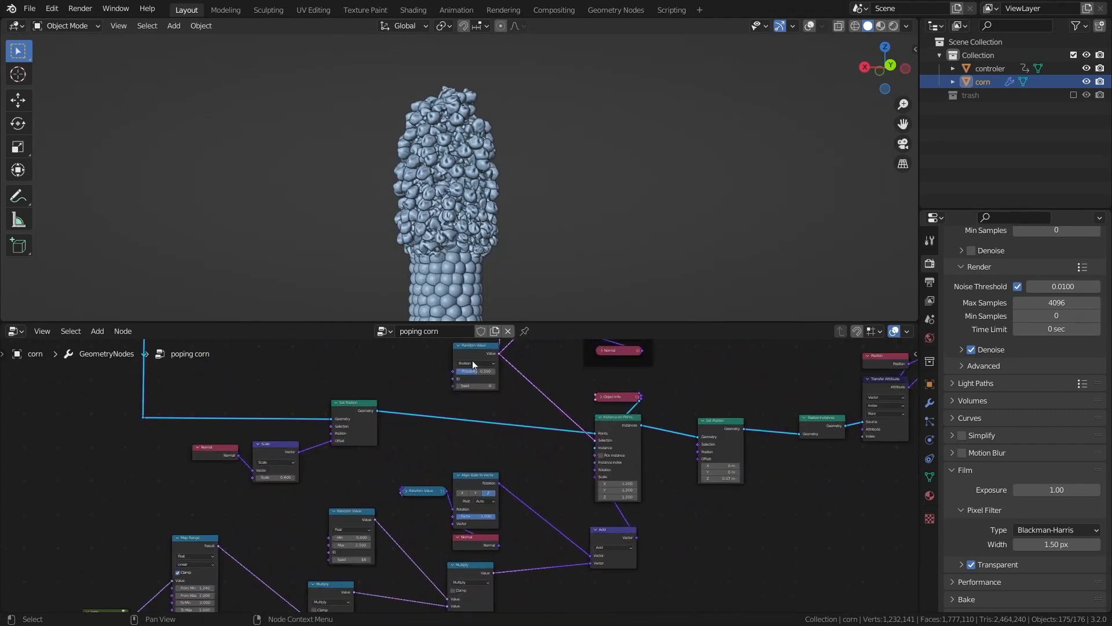
scroll(467, 464, "up", 4)
left_click(485, 451)
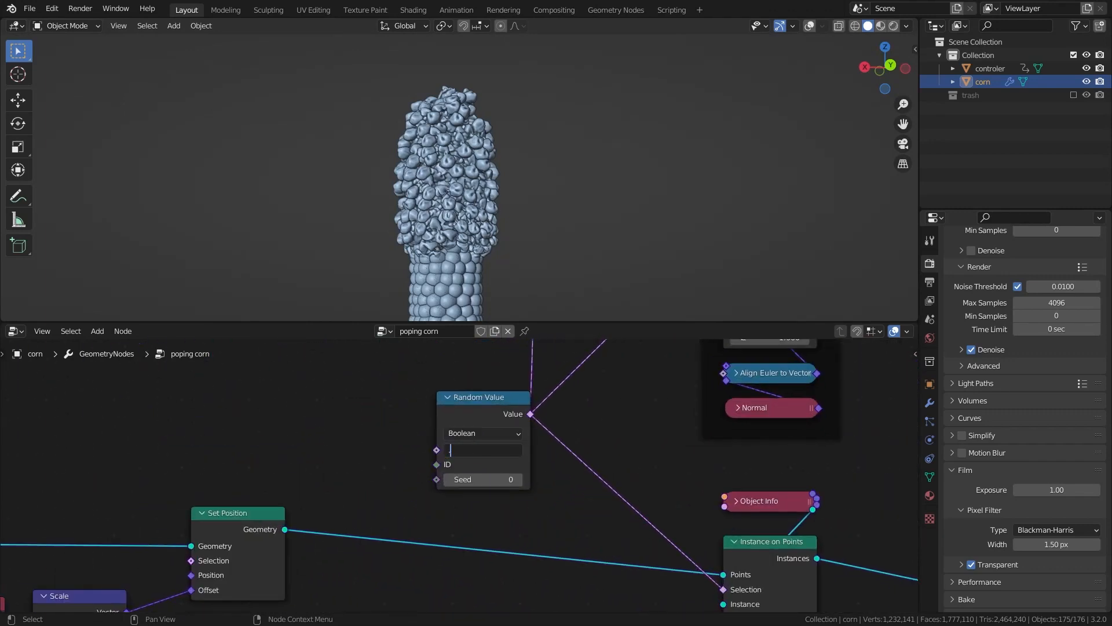
type(".6")
key("Return")
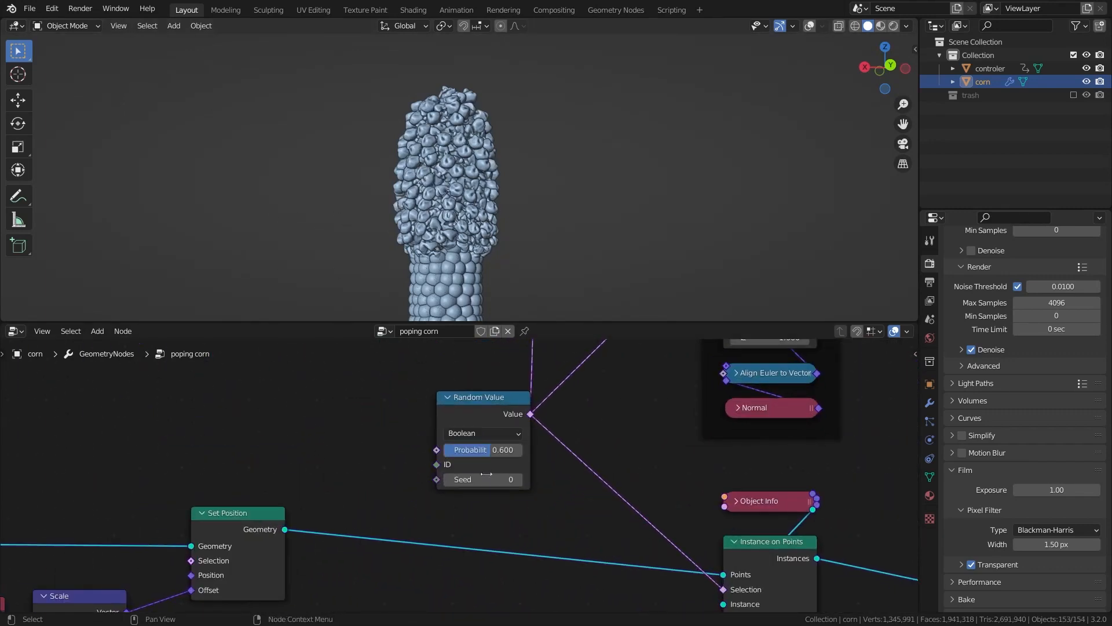
left_click_drag(486, 474, 605, 474)
Step: Maximize the 3D viewport, view the corn straight along the Y axis, add a camera and align it to this view
key("ctrl+space")
key("shift+a")
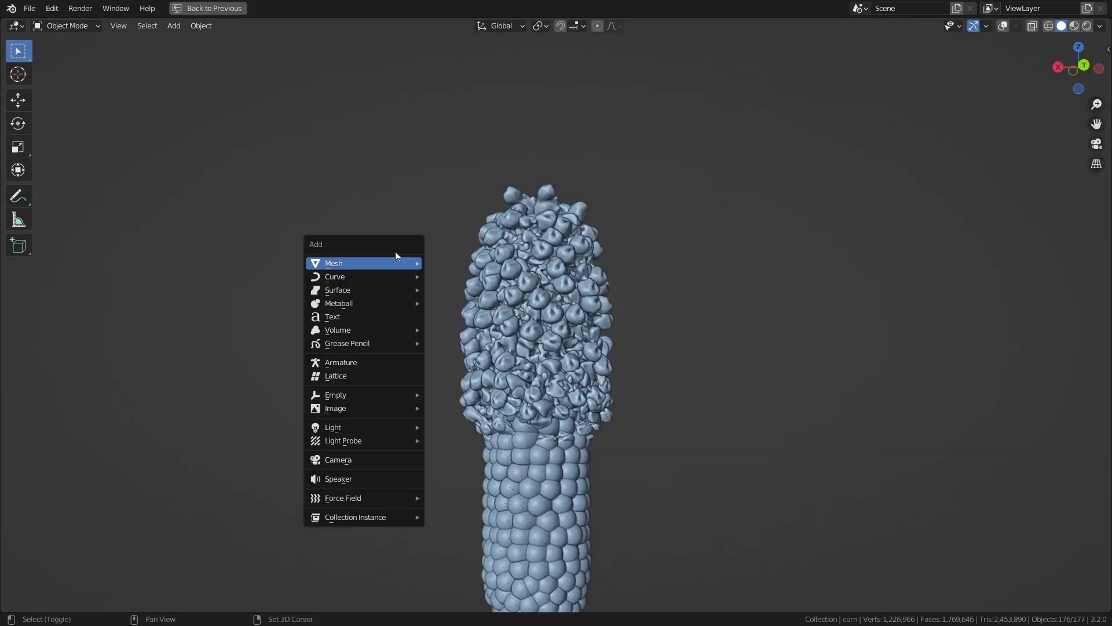
left_click(1084, 65)
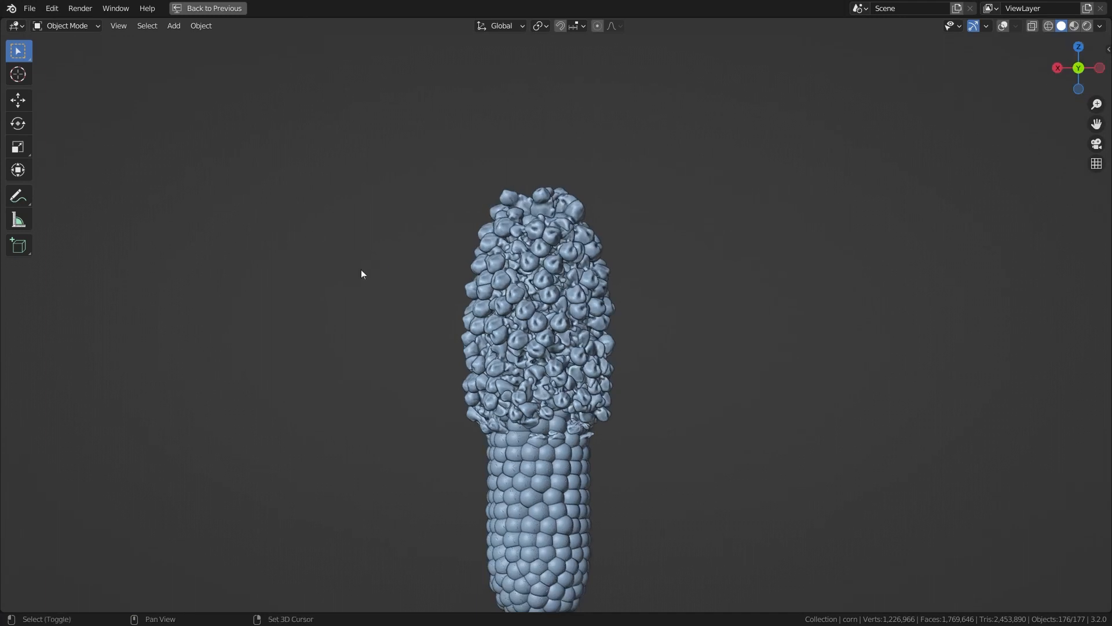
key("shift+a")
left_click(342, 462)
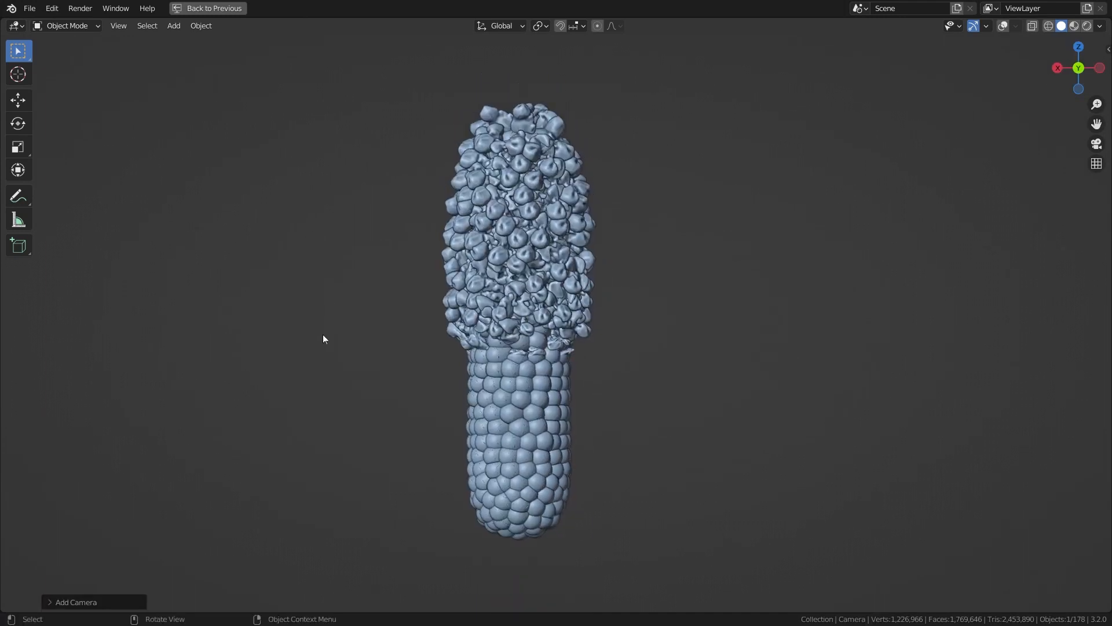
key("ctrl+alt+KP_0")
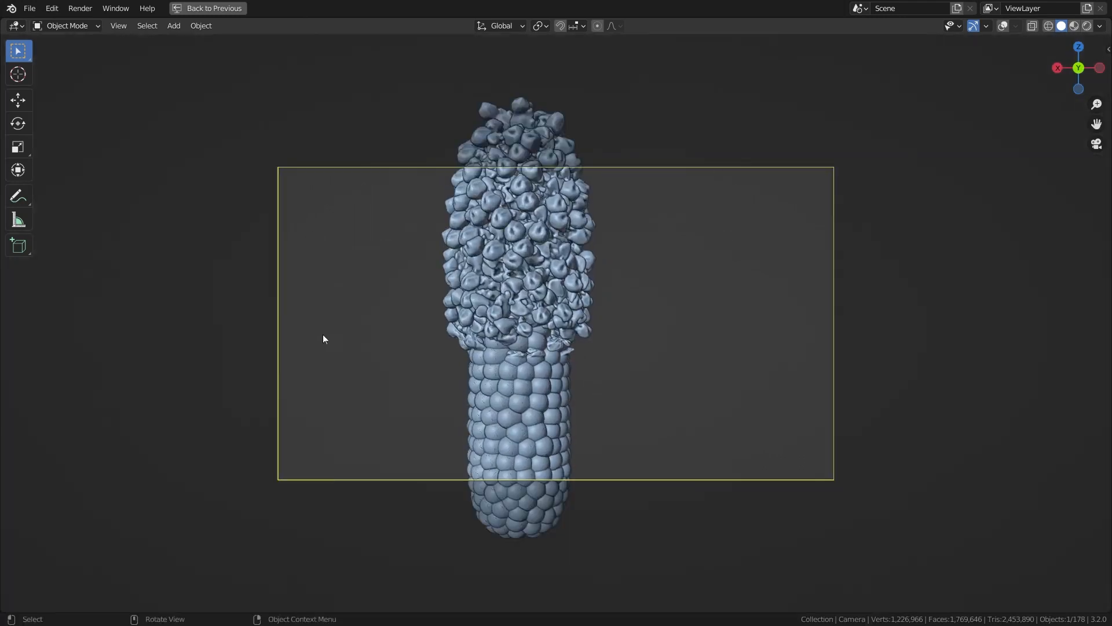
Step: Centre the corn in the camera frame, pull the camera back along its local Z until the whole cob fits, and restore the layout
key("g")
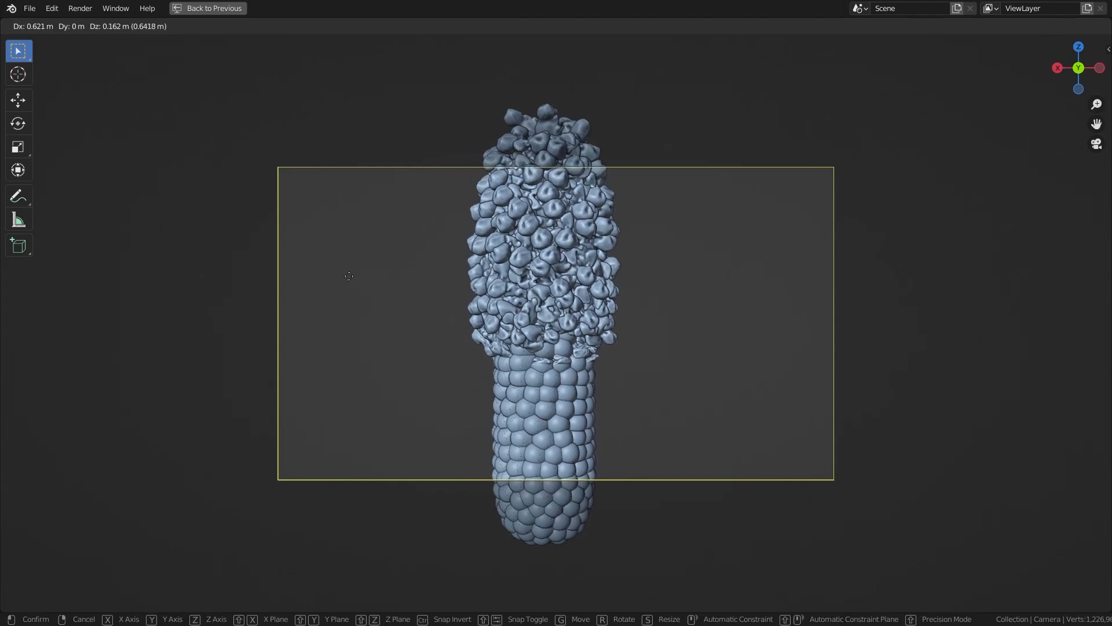
left_click(347, 280)
key("g")
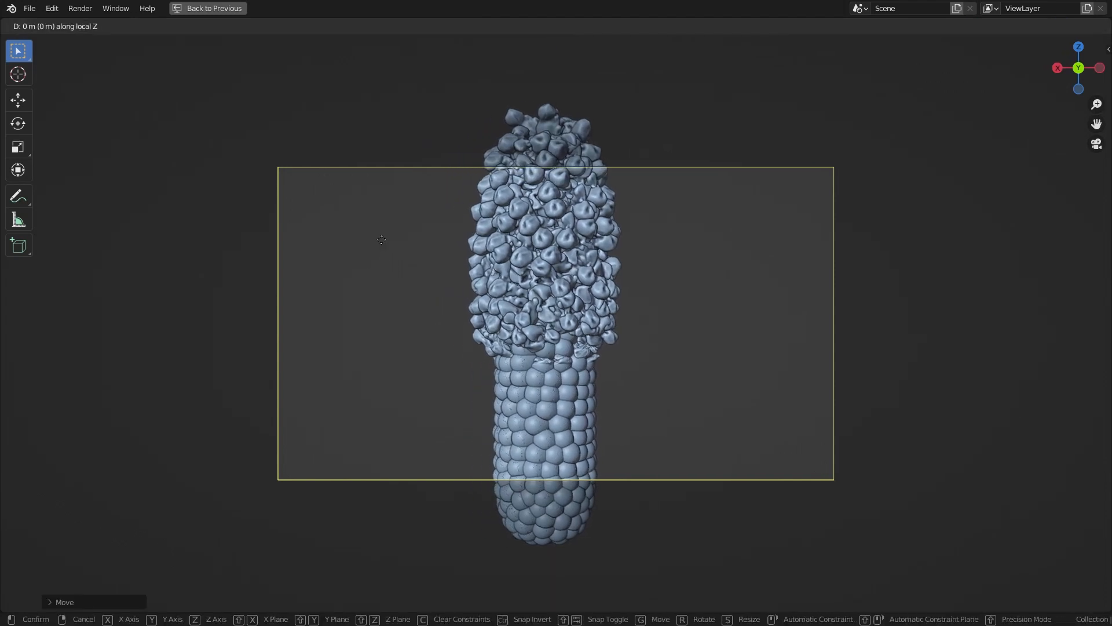
right_click(352, 334)
key("g")
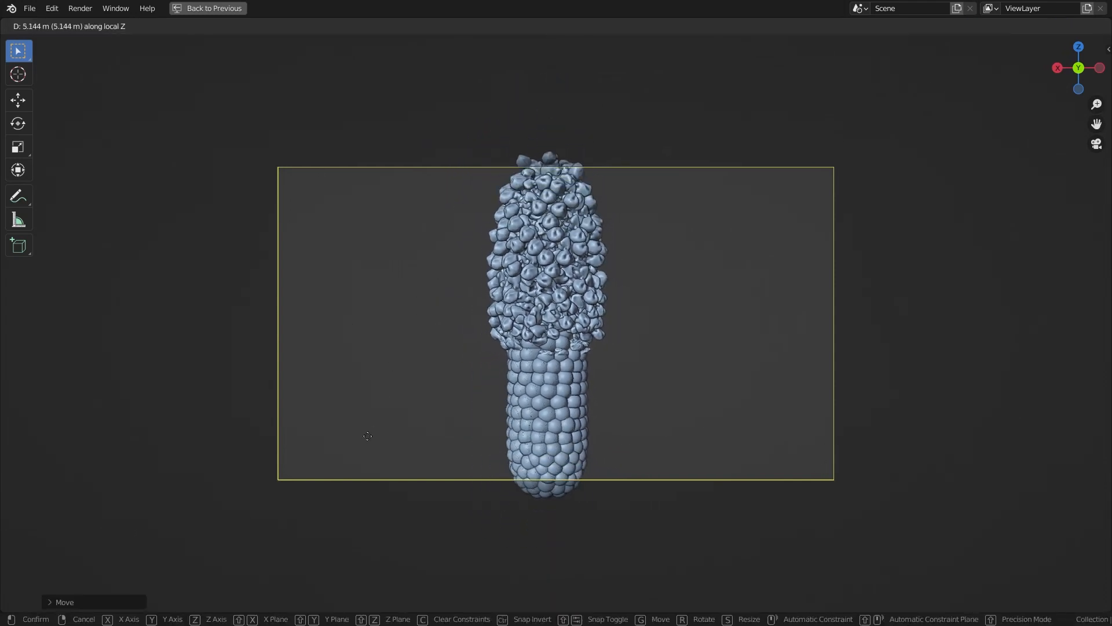
left_click(930, 440)
key("ctrl+space")
Step: Set the camera's focal length to 85 mm
left_click(930, 441)
left_click(1047, 292)
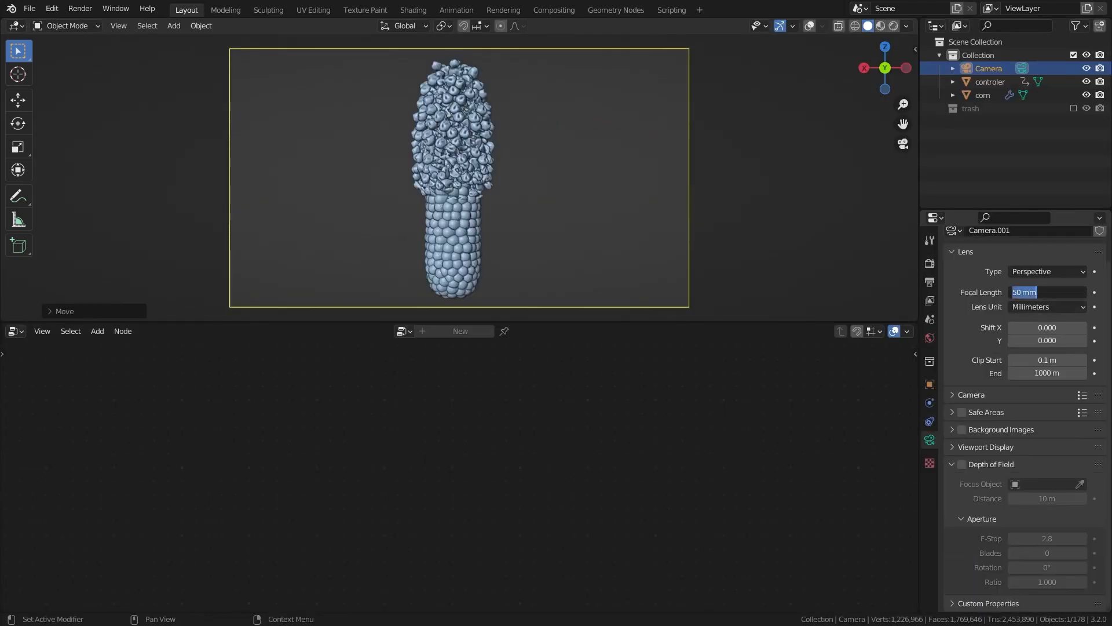
key("Return")
scroll(475, 205, "down", 2)
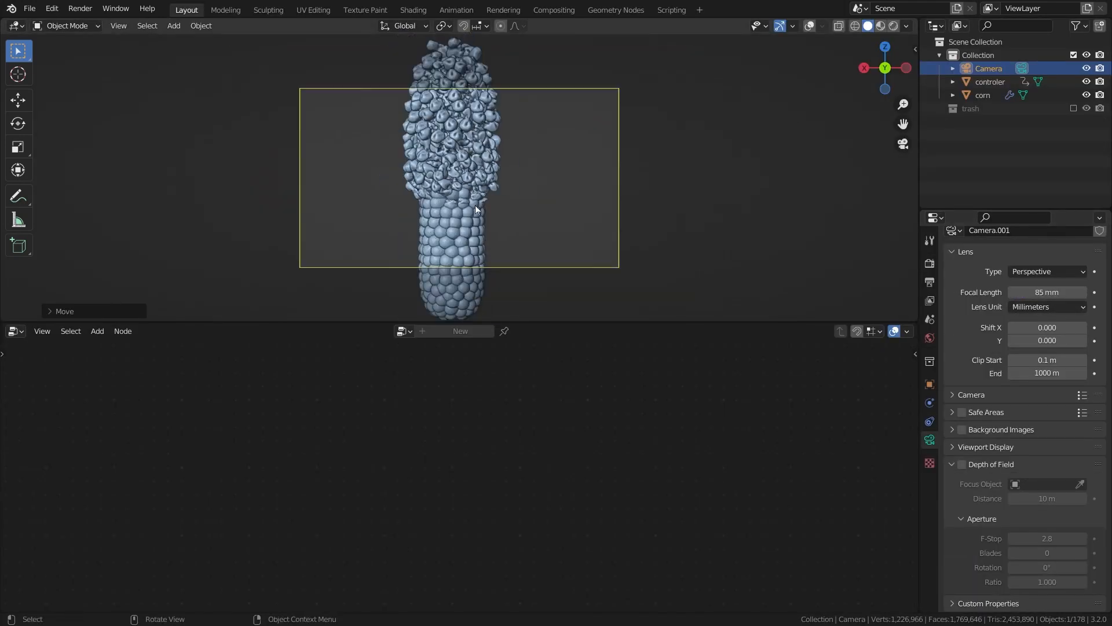
Step: Move the camera back about 19.5 m along its local Z to fit the whole corn in the frame
key("g")
key("z")
key("z")
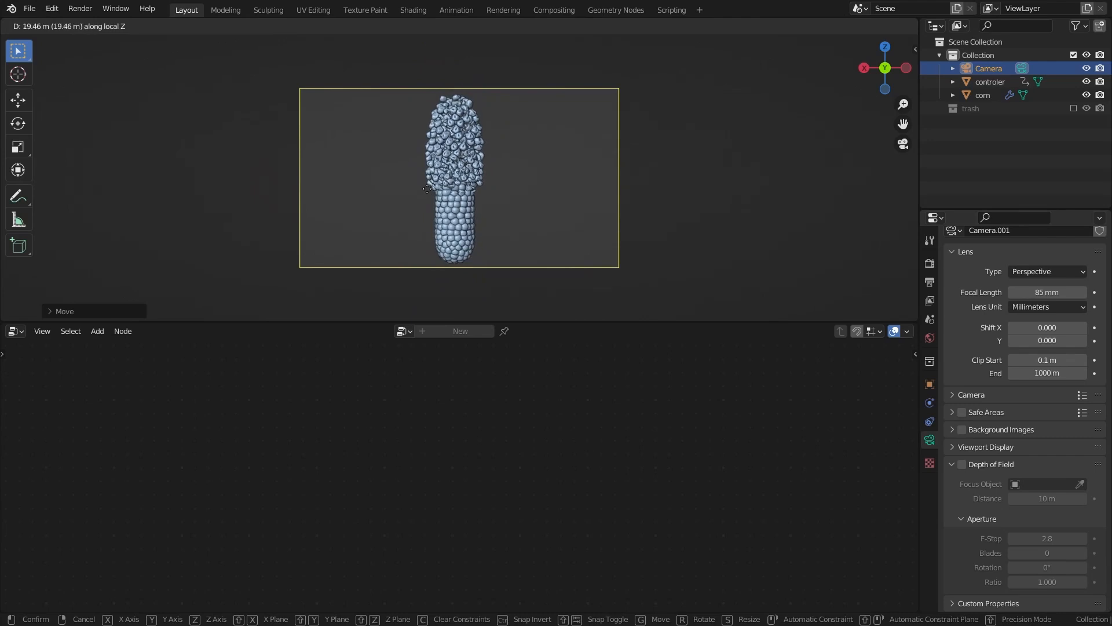
left_click(873, 298)
Step: Enable Render Region in the scene's output format settings
left_click(930, 282)
scroll(968, 298, "up", 1)
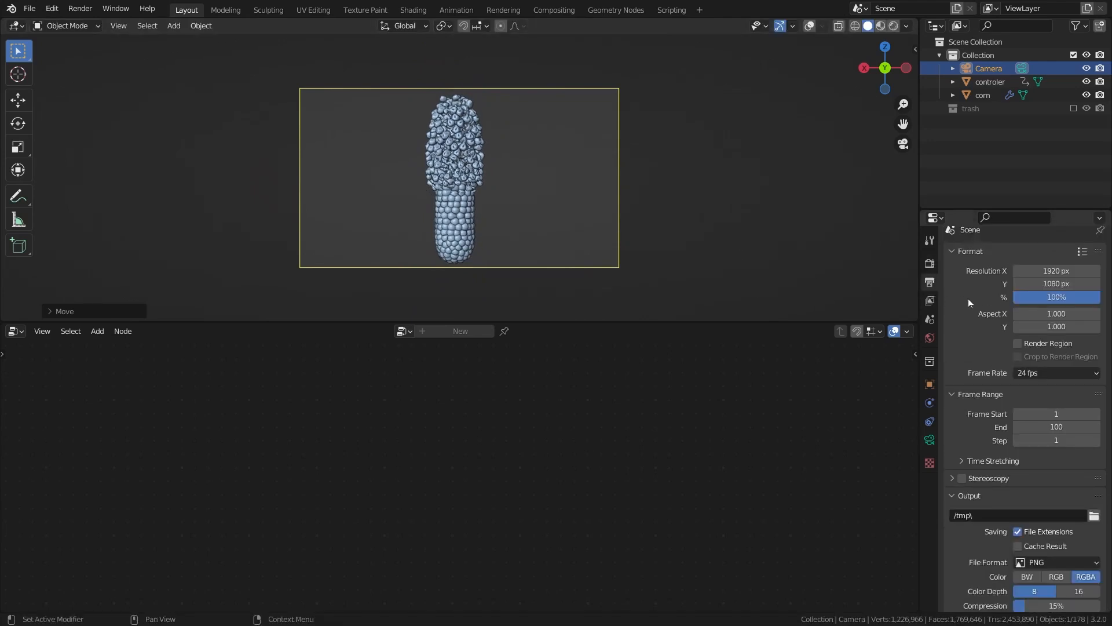
left_click(1037, 353)
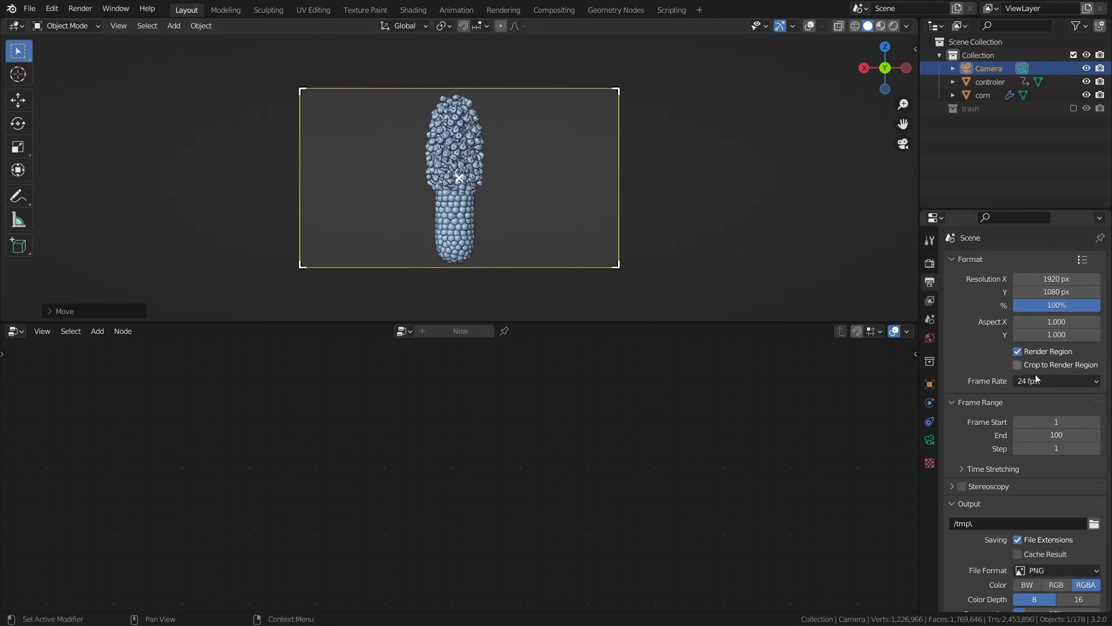
Step: Set the render output file format to JPEG with 100% quality
scroll(1040, 462, "down", 4)
left_click(1052, 474)
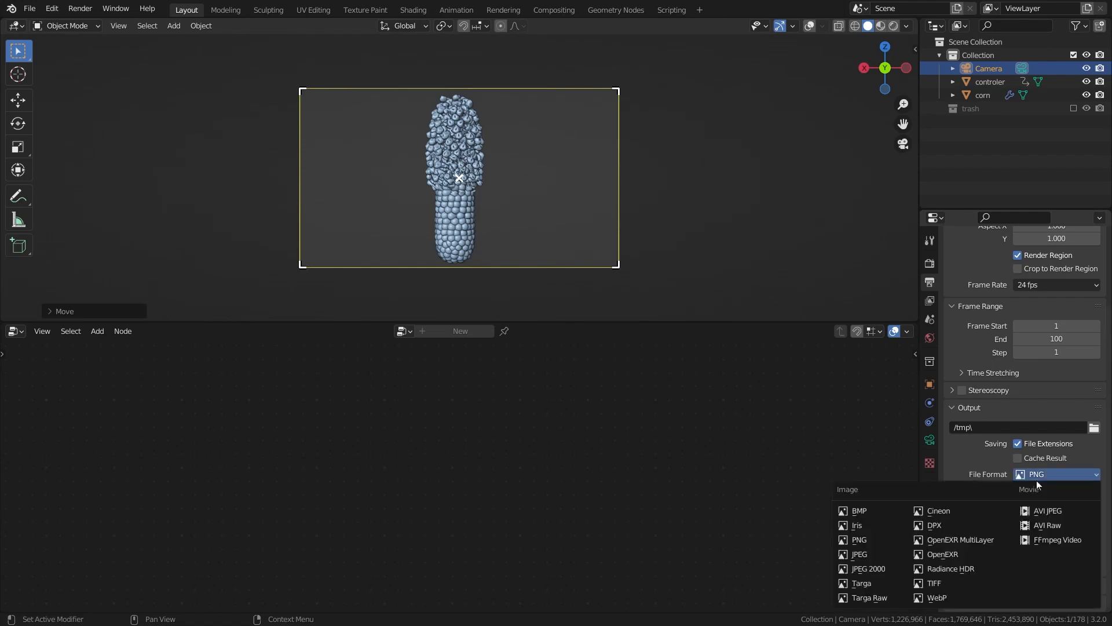
left_click(867, 553)
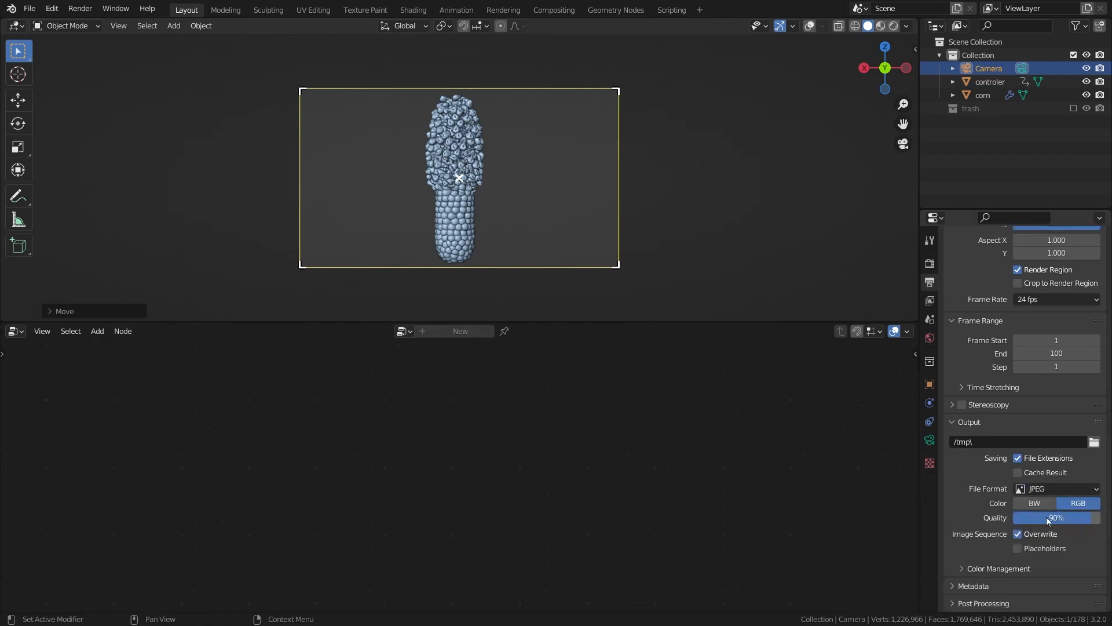
left_click_drag(1048, 520, 1072, 521)
scroll(666, 232, "up", 2)
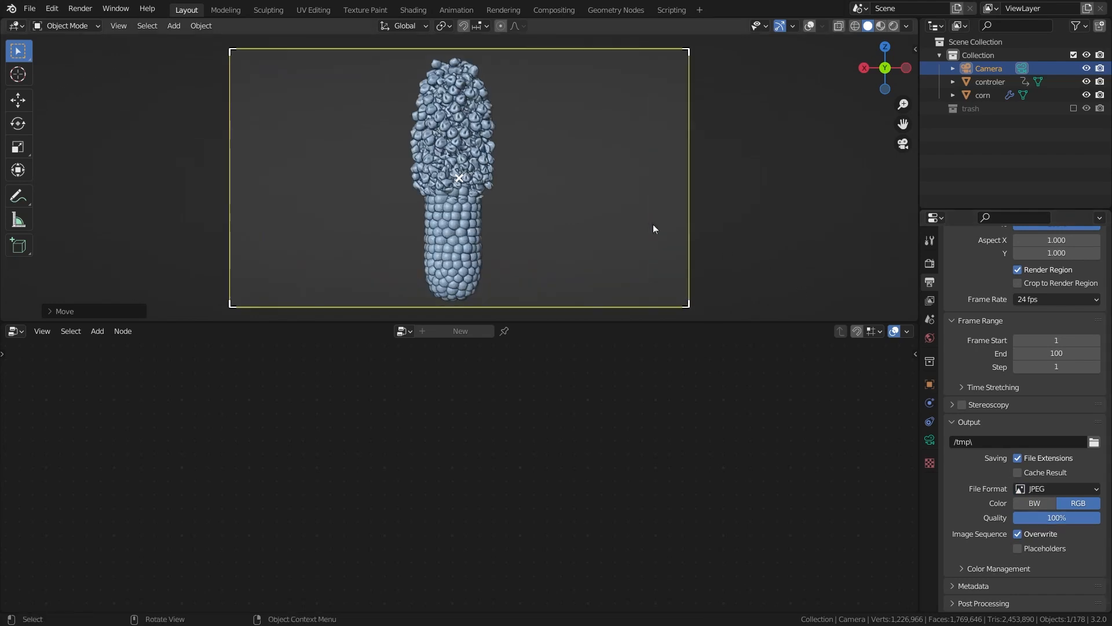
scroll(653, 228, "up", 1)
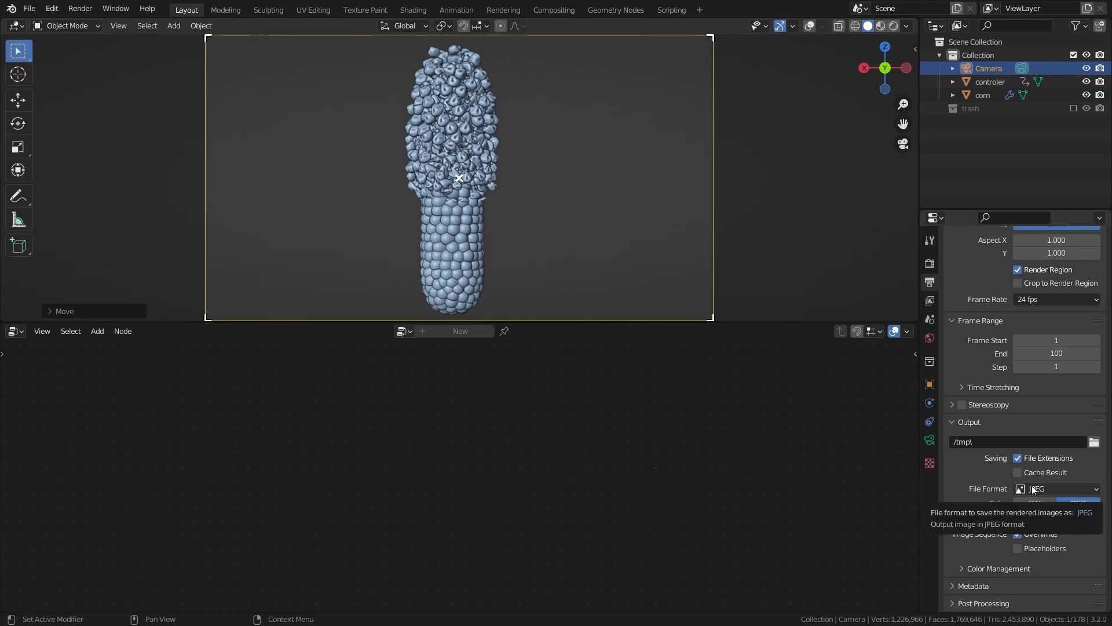
Step: Set the final render's Max Samples to 200 in the Cycles sampling settings
scroll(1032, 485, "up", 4)
left_click(929, 263)
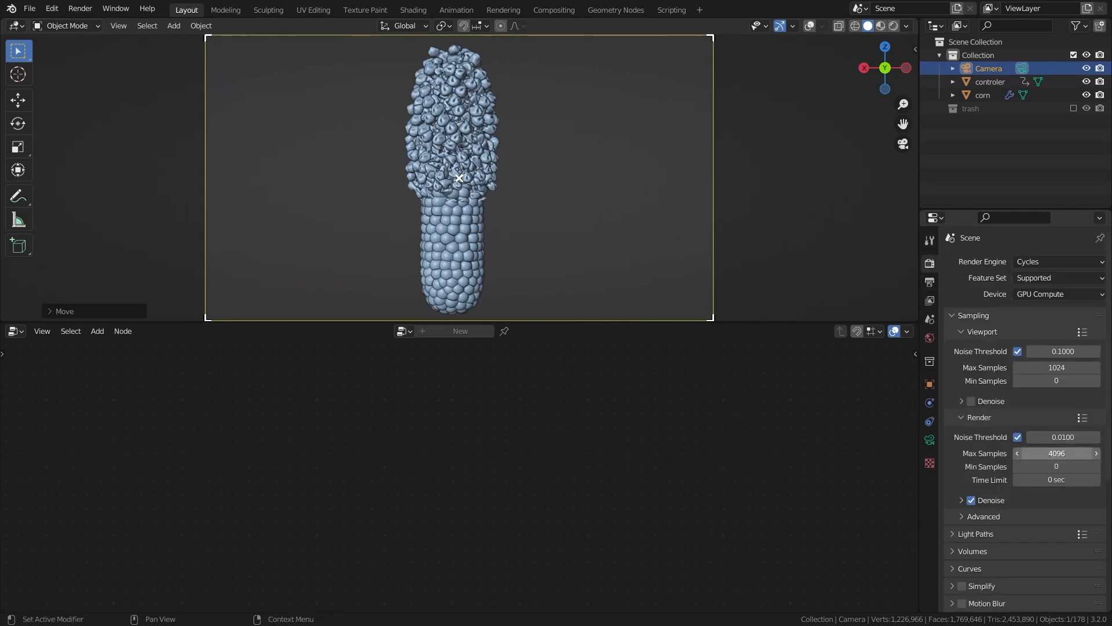
left_click(1019, 454)
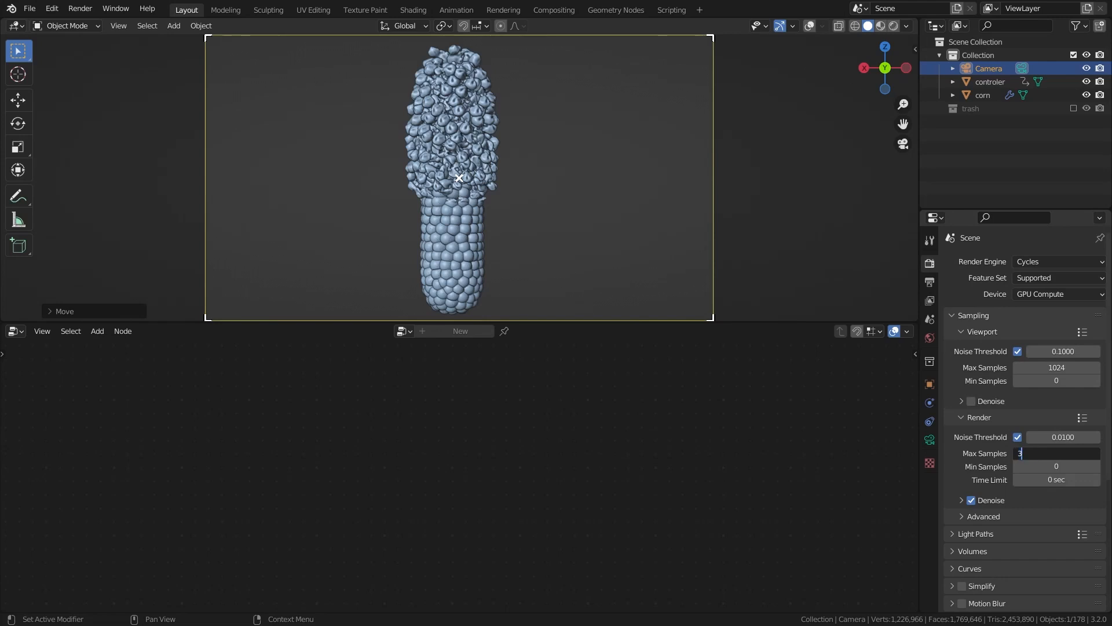
type("200")
key("Return")
left_click(958, 497)
left_click(959, 497)
Step: Enable Motion Blur for the render and set its Shutter to 0.35
scroll(959, 510, "down", 4)
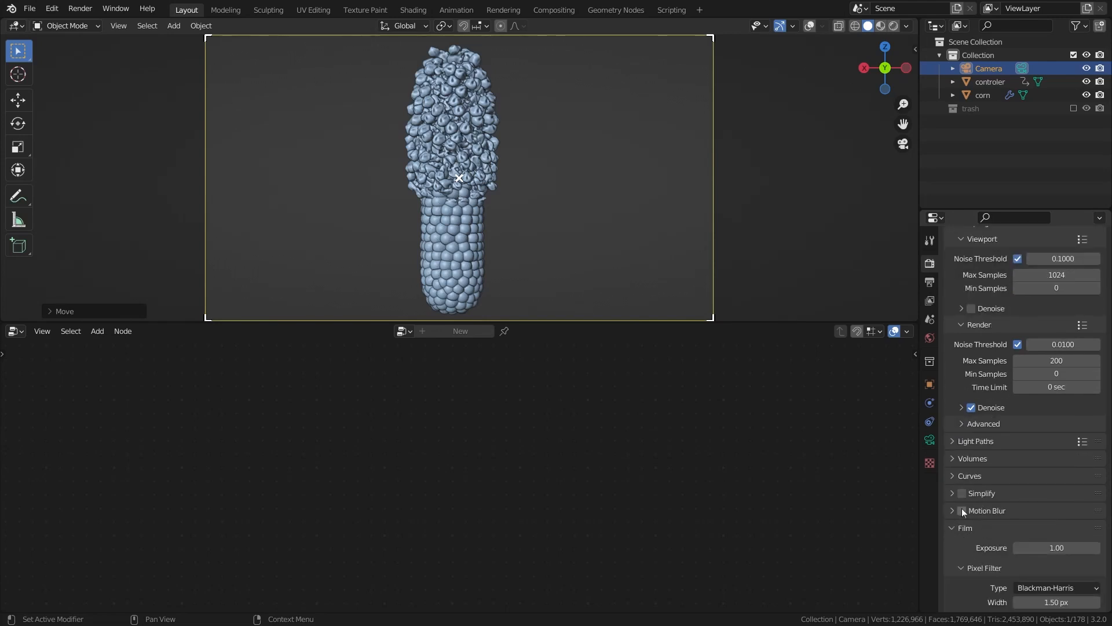
left_click(962, 510)
scroll(964, 513, "down", 4)
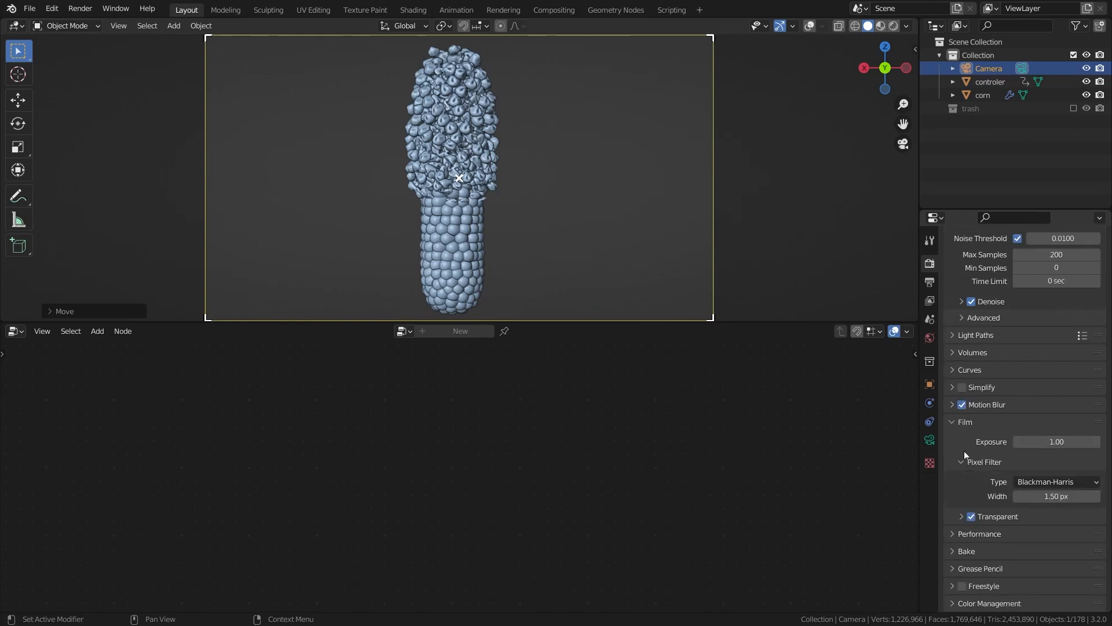
left_click(953, 404)
left_click(1020, 439)
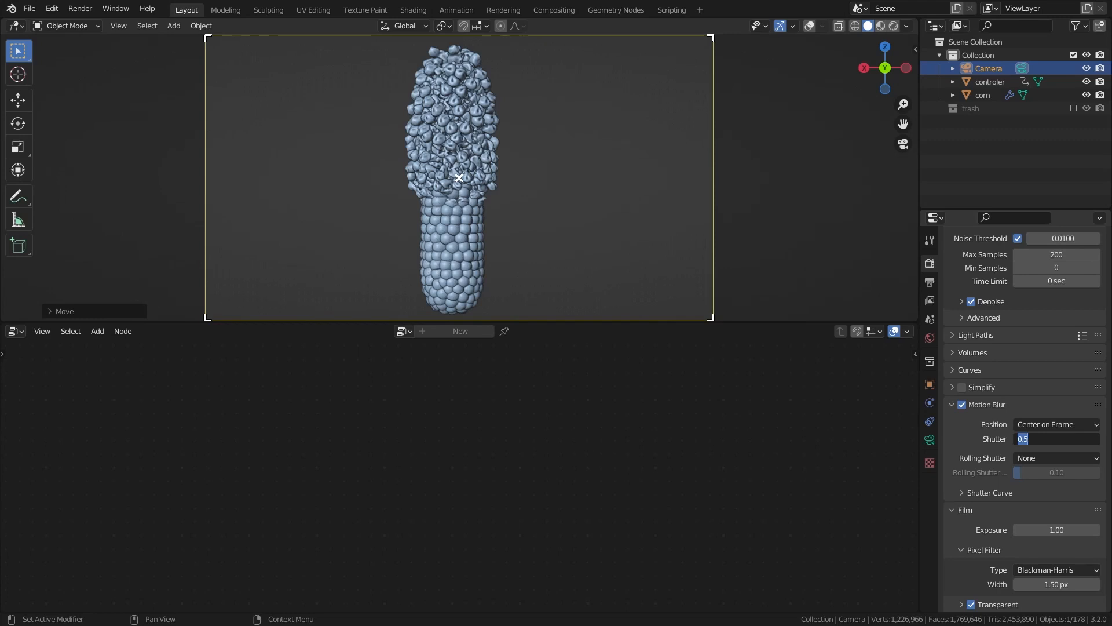
key("BackSpace")
type("0.35")
key("Return")
Step: Set the Color Management Look to High Contrast
scroll(951, 566, "down", 8)
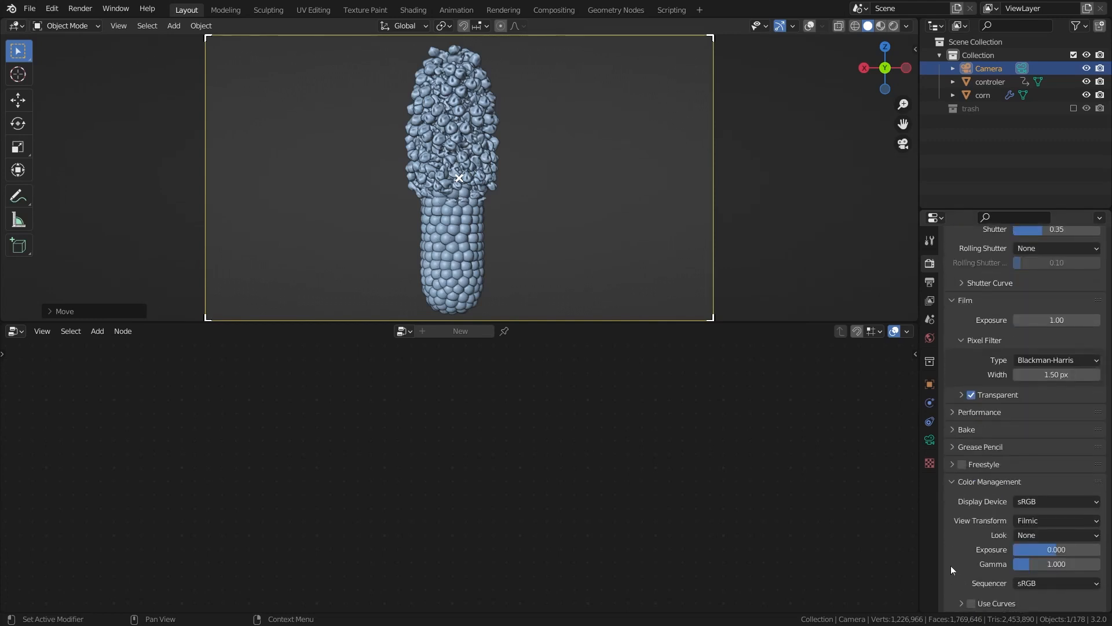
left_click(1024, 534)
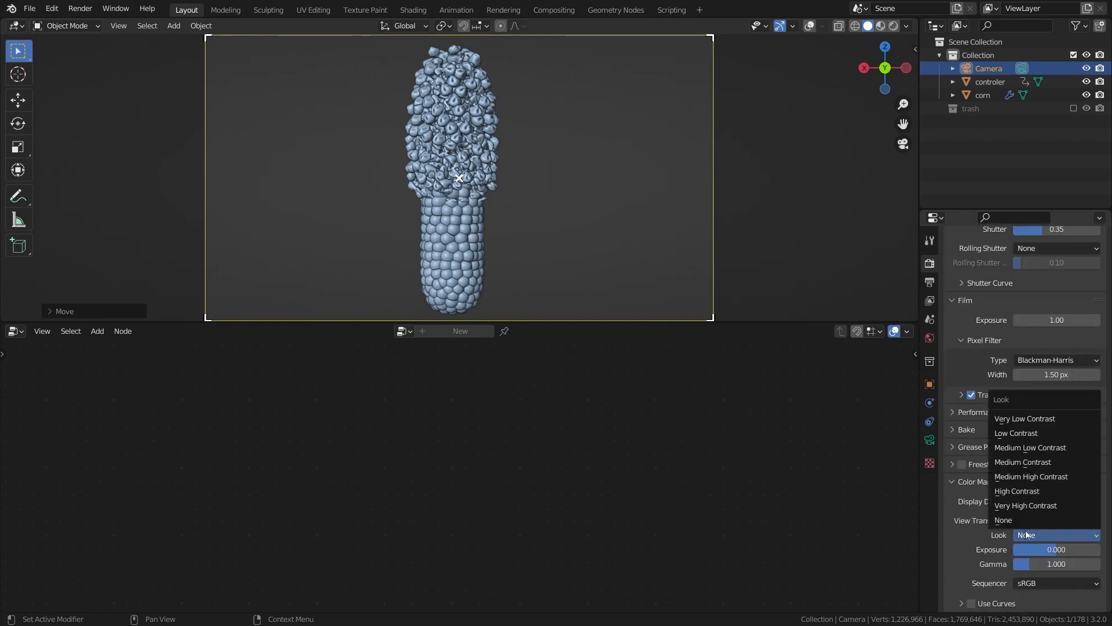
left_click(1033, 492)
Step: Switch to the Compositing workspace, enable compositor nodes and hide the node editor's sidebar
left_click(565, 11)
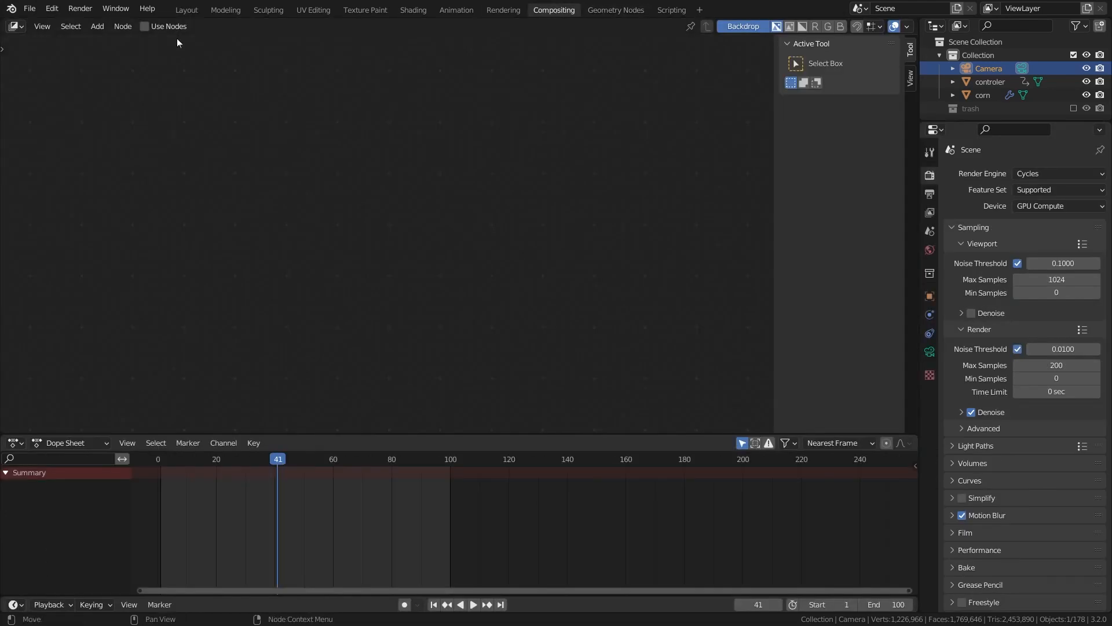
left_click(159, 28)
scroll(197, 95, "up", 2)
middle_click_drag(181, 95, 218, 102)
left_click(218, 102)
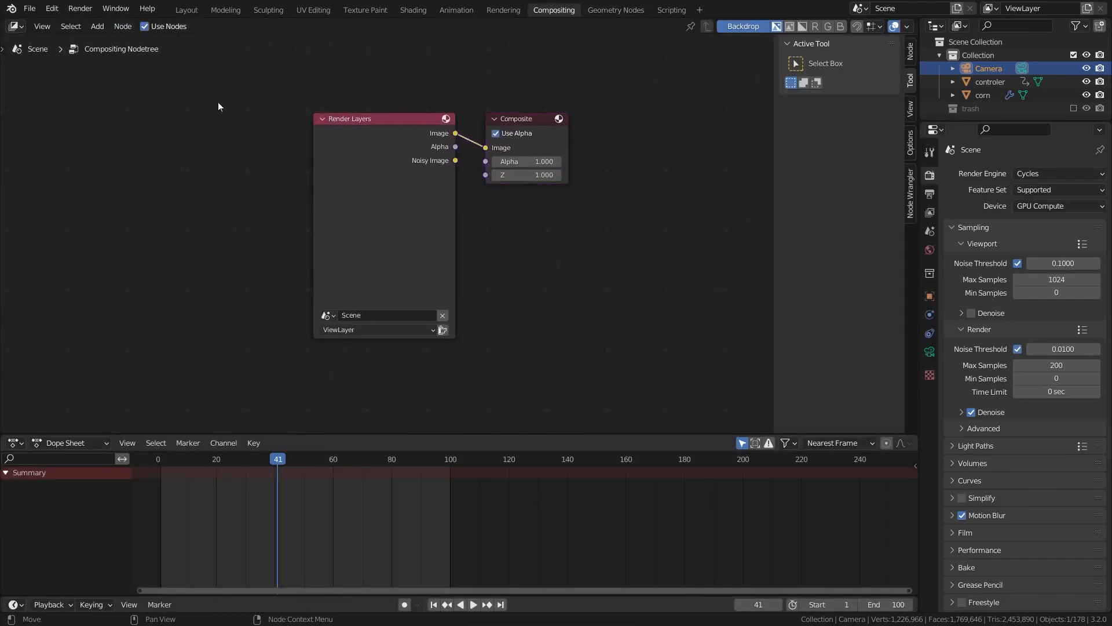
key("n")
Step: Move Render Layers away from Composite, connect its image to a Viewer node and place the Viewer beside Composite
left_click_drag(453, 172, 146, 165)
left_click(155, 162, "ctrl+shift")
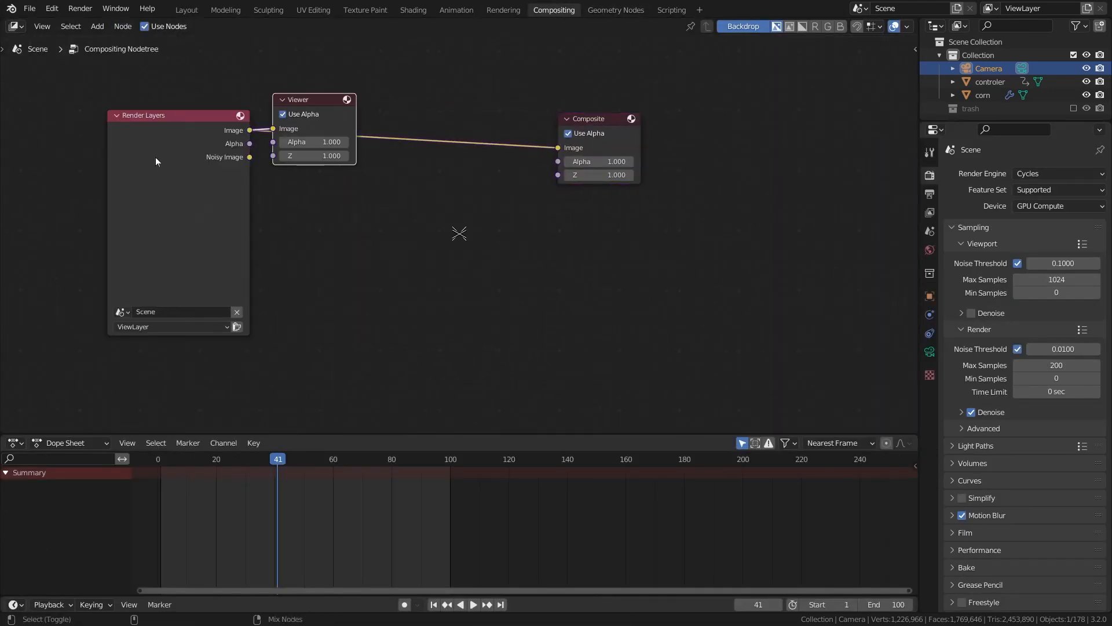
left_click_drag(318, 94, 650, 179)
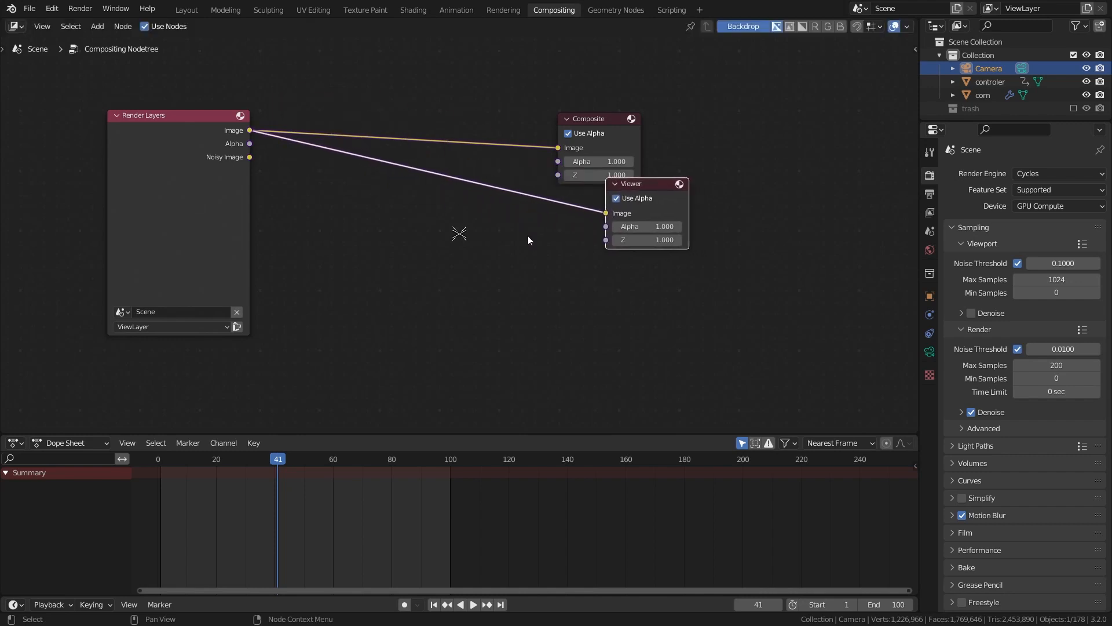
Step: Insert one shared reroute point on the image links from Render Layers to the Composite and Viewer nodes
right_click_drag(527, 236, 477, 102, "shift")
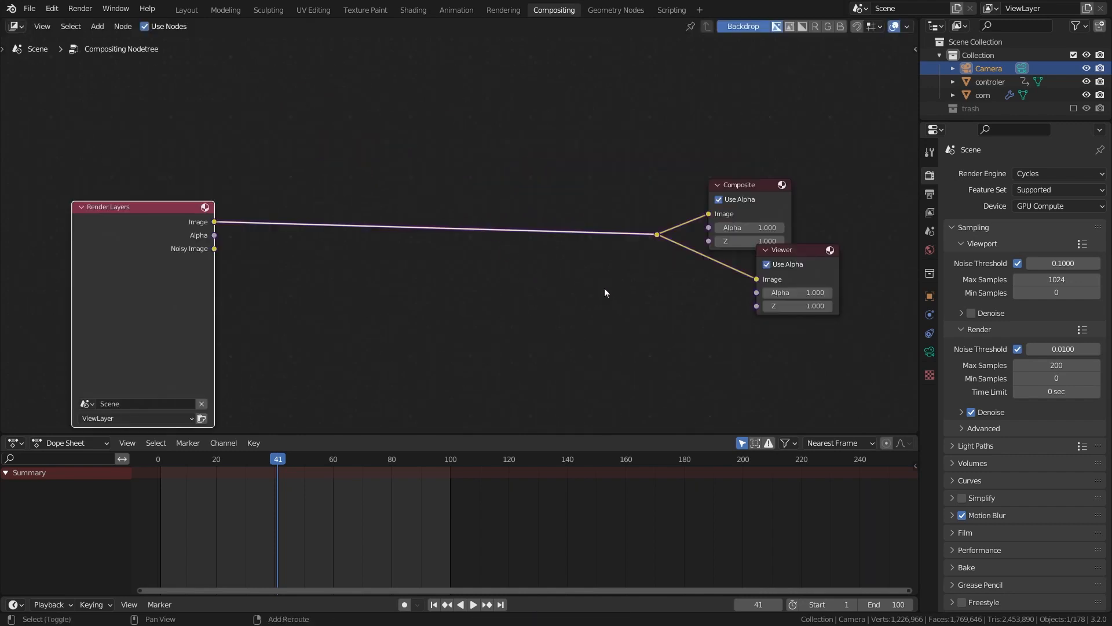
right_click_drag(618, 292, 590, 213, "shift")
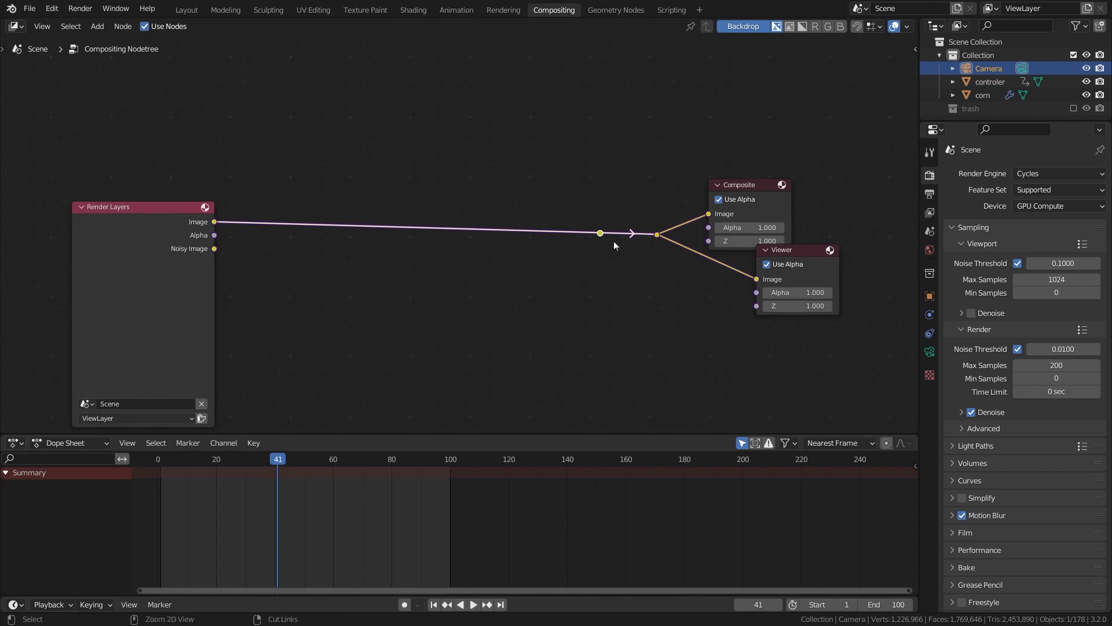
key("ctrl+z")
Step: Add a Lens Distortion node on the link between Render Layers and the reroute point
key("shift+a")
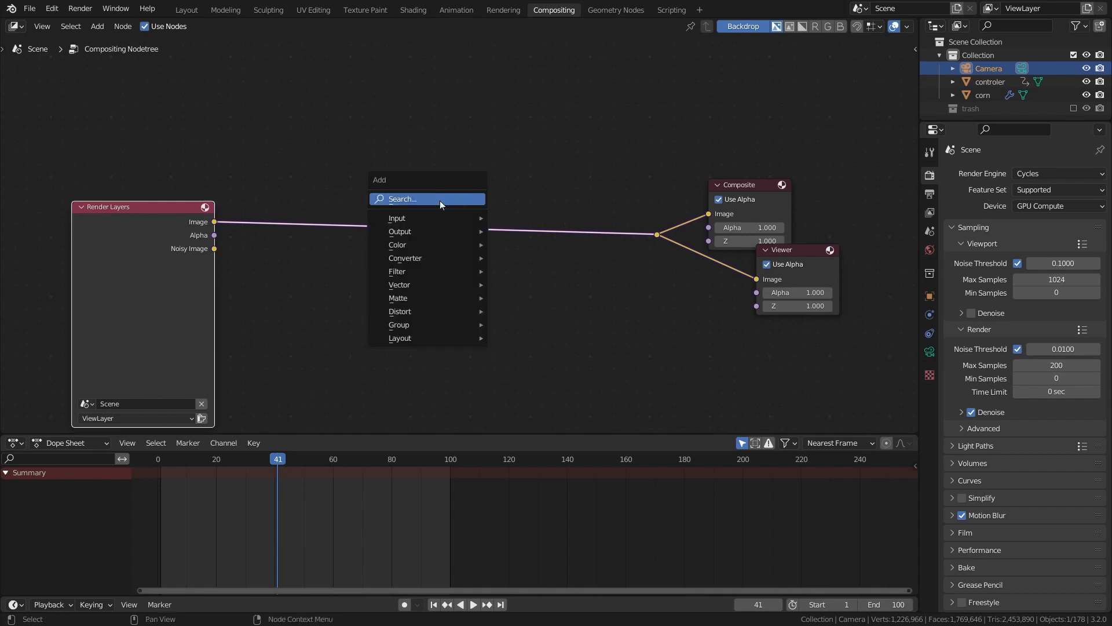
left_click(440, 202)
type("len")
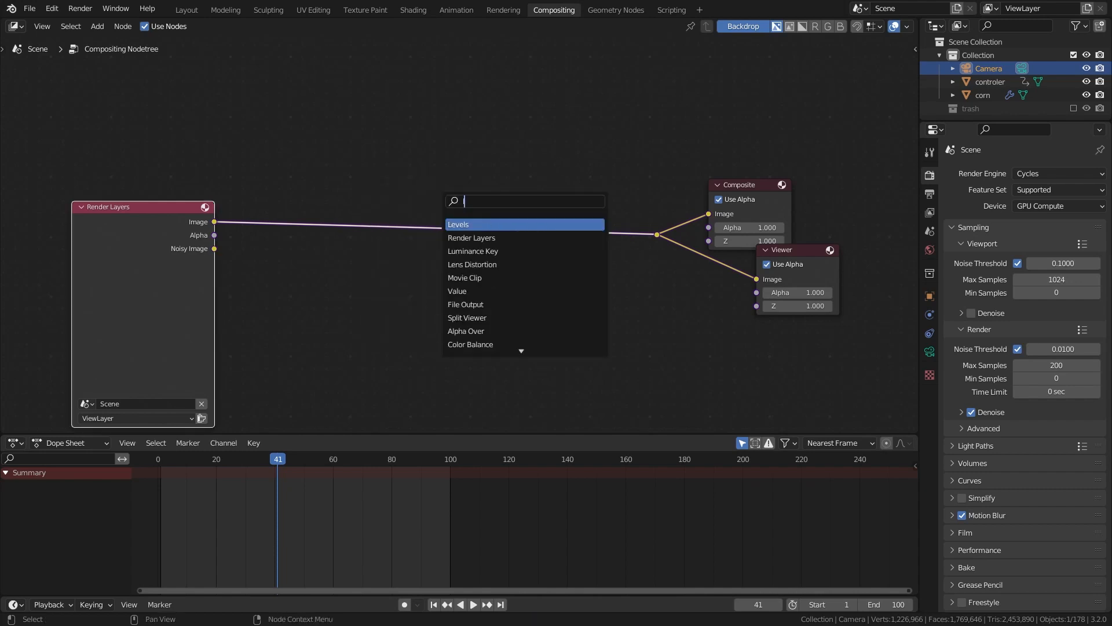
key("Return")
left_click(396, 187)
Step: Set the Lens Distortion node's Dispersion to 0.03 and move the Viewer node clear of the Composite node
left_click(438, 292)
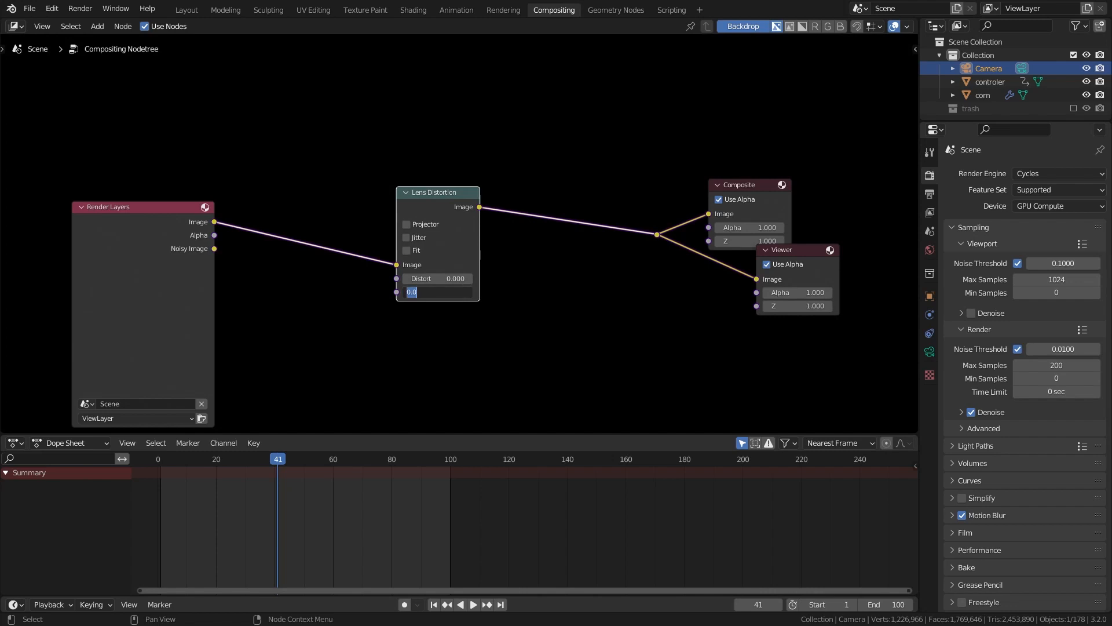
left_click(355, 293)
left_click(467, 297)
type(".03")
key("Return")
scroll(692, 284, "down", 2)
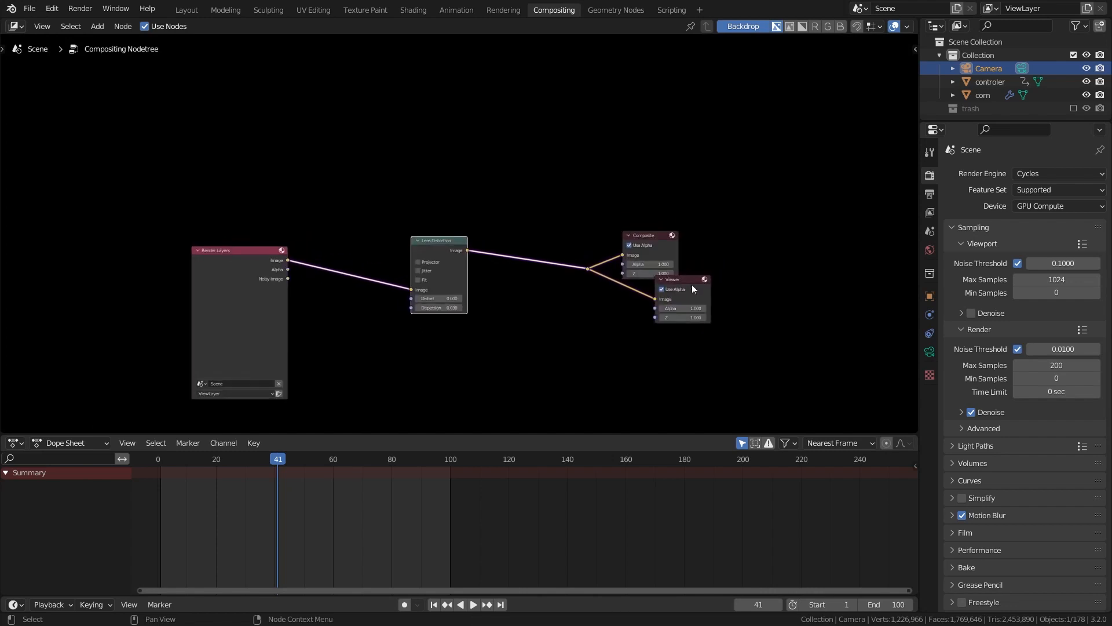
left_click_drag(670, 279, 648, 288)
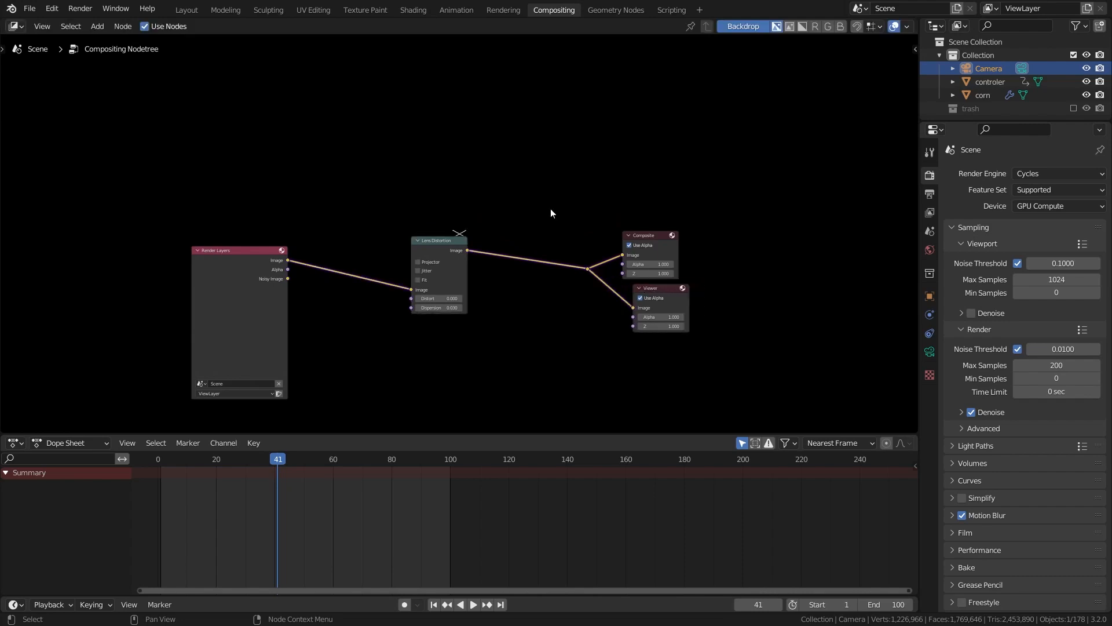
Step: Render the current frame, inspect the popcorn and kernels up close, and close the render result
key("F12")
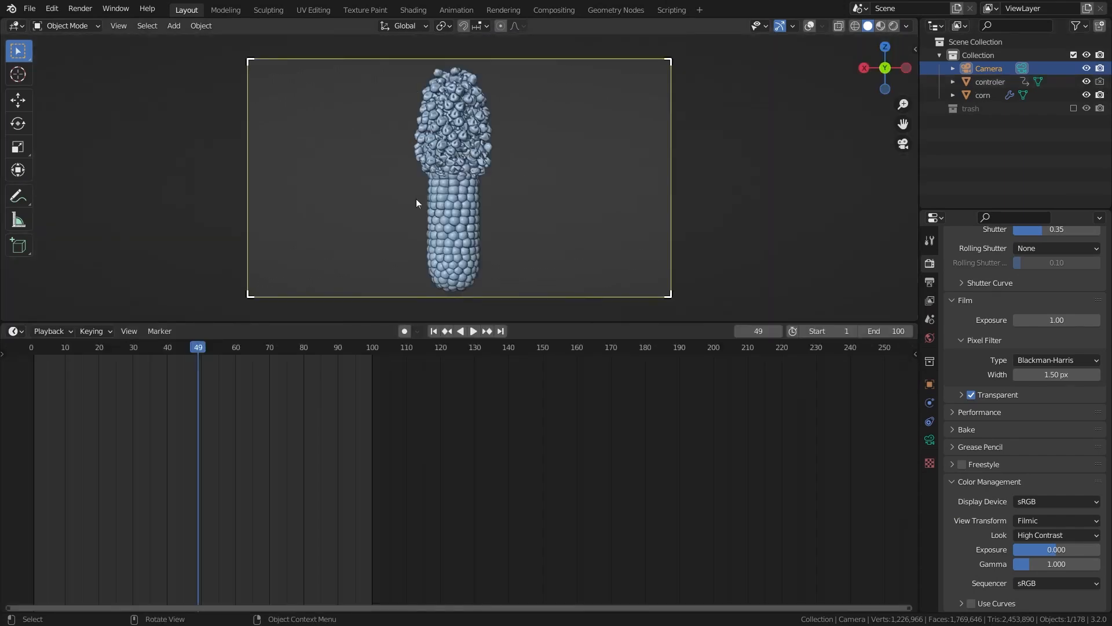
key("F12")
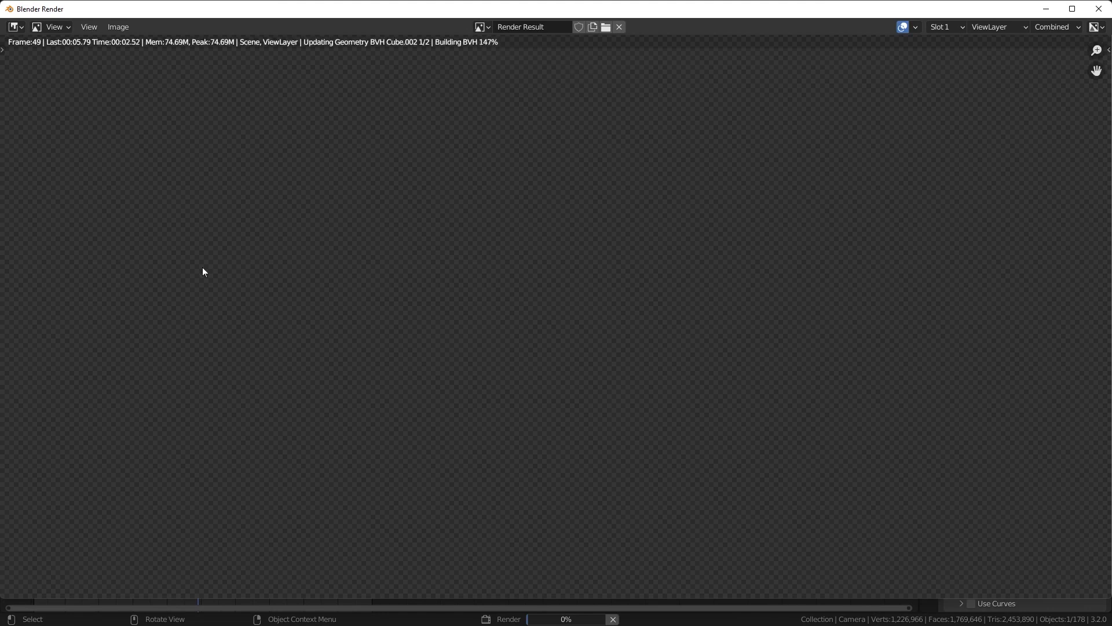
scroll(202, 271, "down", 1)
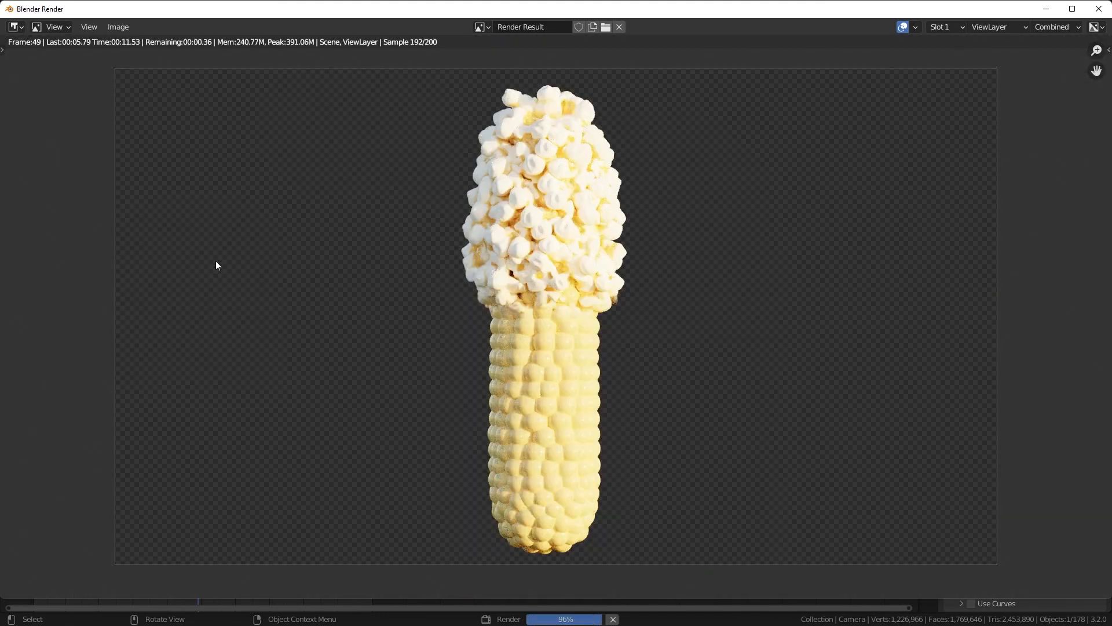
scroll(217, 262, "up", 1)
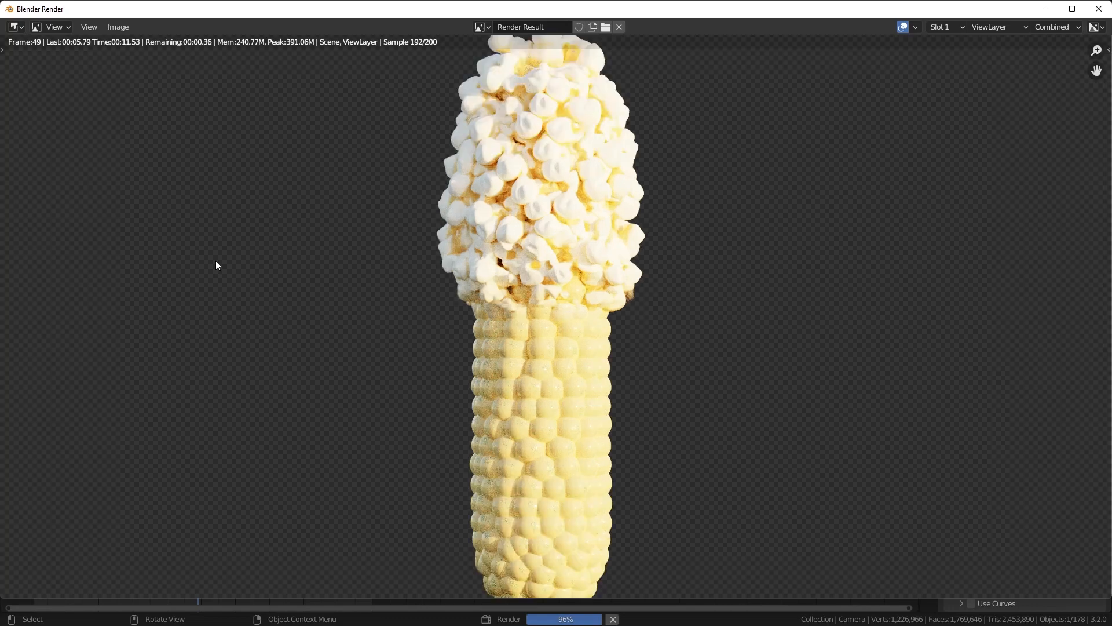
scroll(216, 265, "down", 1)
scroll(216, 265, "up", 3)
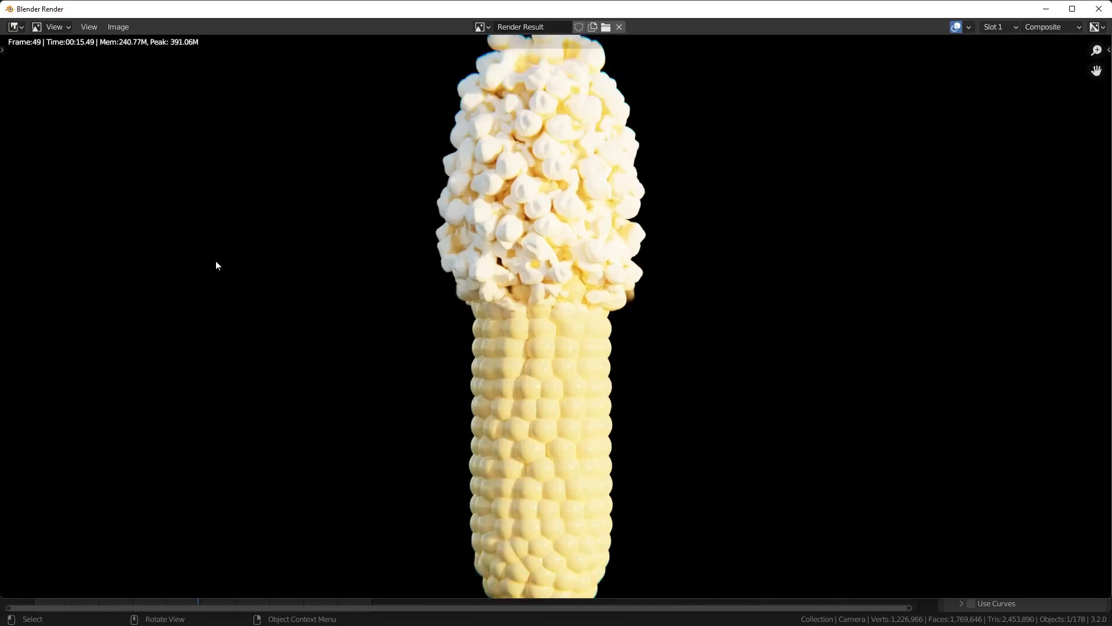
scroll(211, 331, "down", 3)
key("Escape")
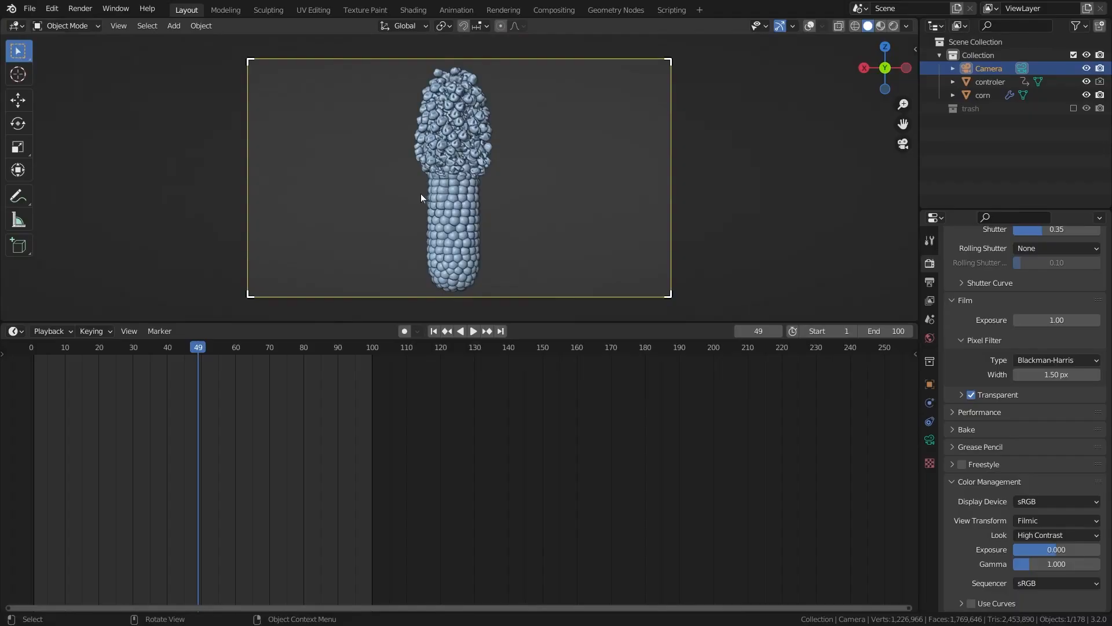
Step: In rendered shading, hide the controler object from the viewport and set the sky's Sun Rotation to 81.5°
key("z")
left_click(509, 139)
left_click(930, 338)
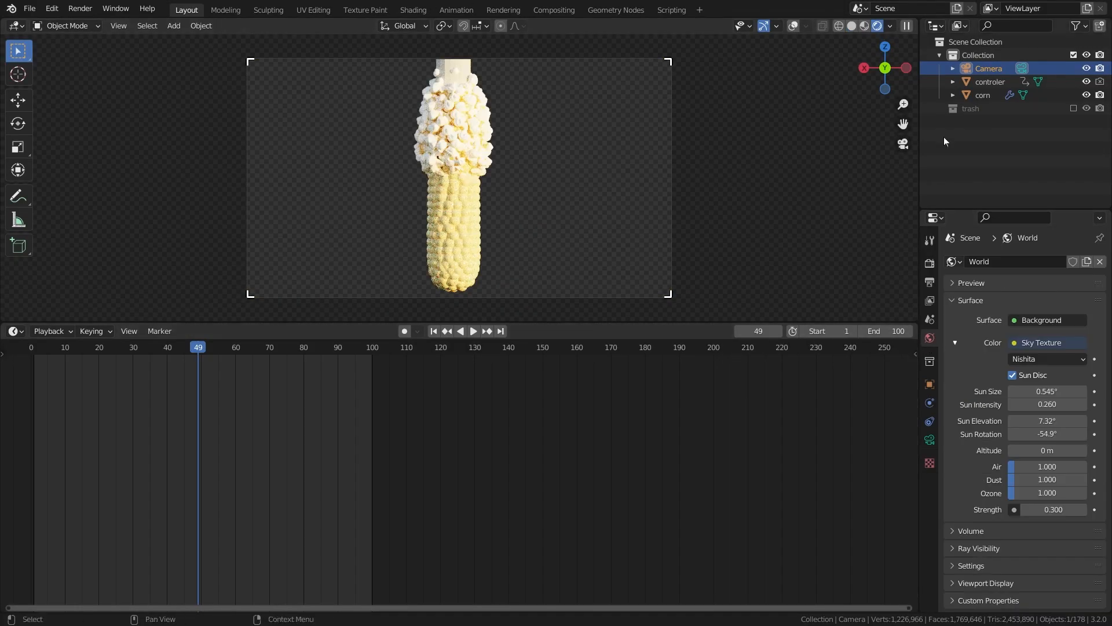
left_click(1087, 82)
left_click_drag(1042, 434, 1089, 434)
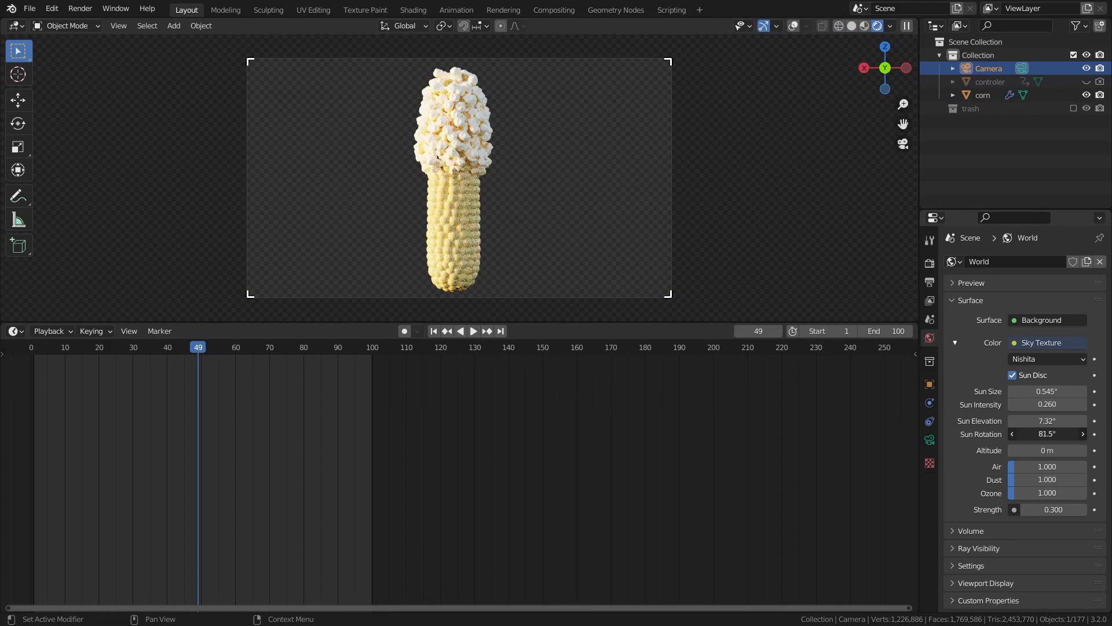
Step: Render the frame with the new sun direction and examine the popcorn and kernels up close
key("F12")
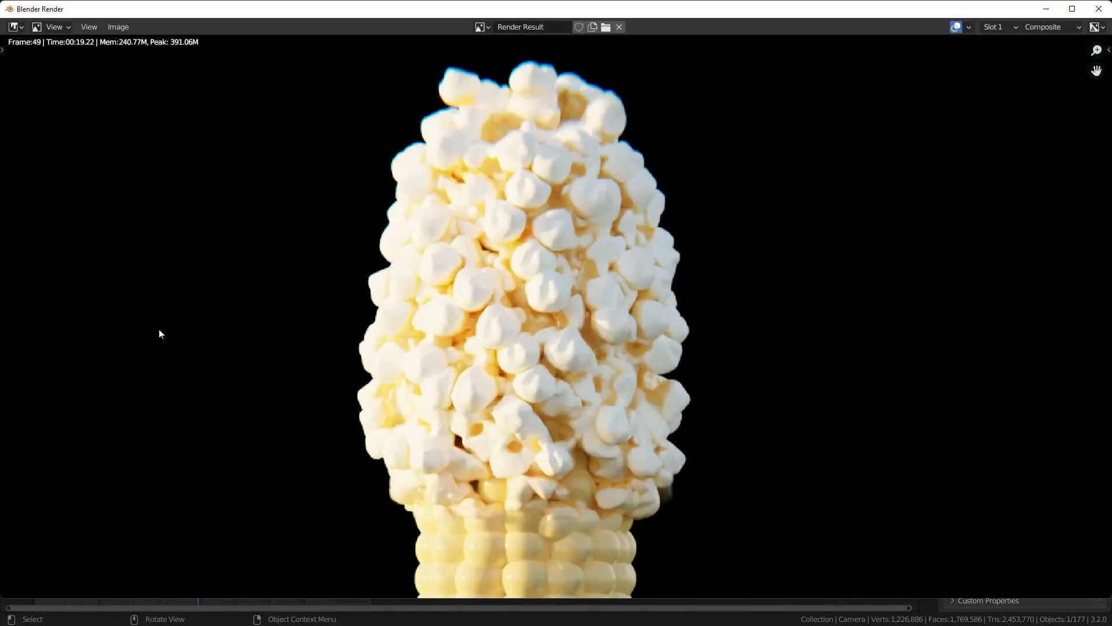
scroll(174, 342, "down", 1)
middle_click_drag(253, 405, 259, 337)
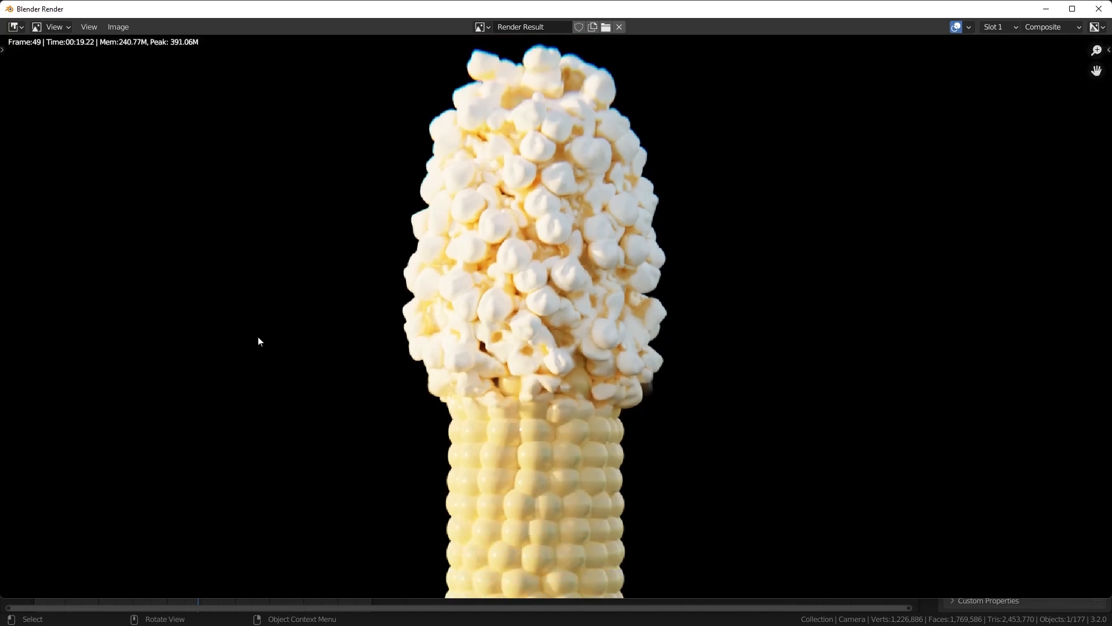
scroll(258, 342, "up", 1)
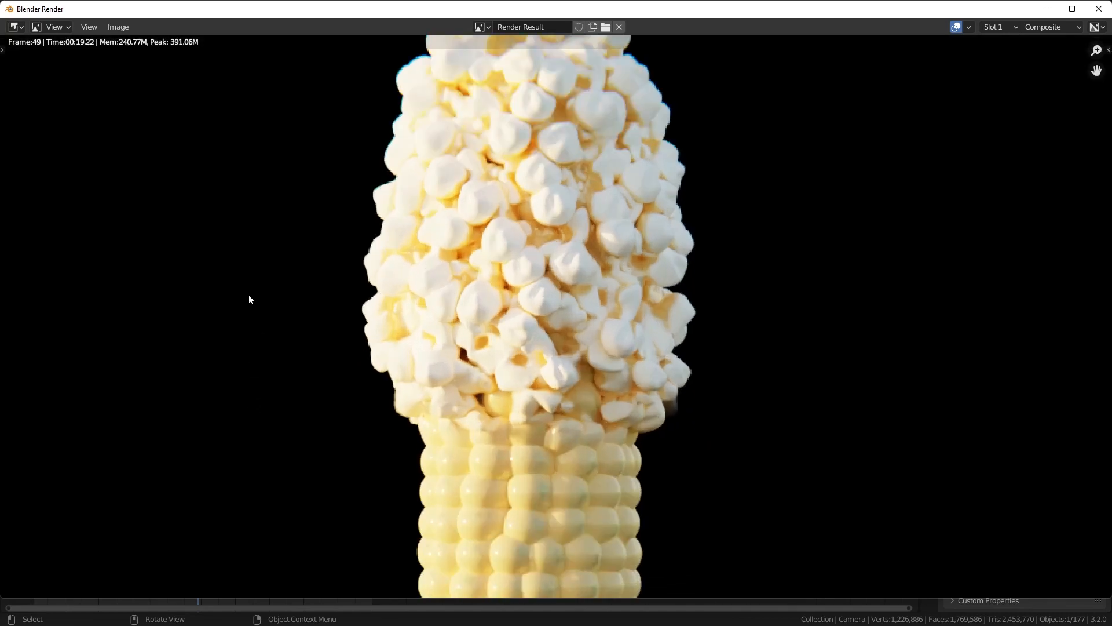
scroll(250, 300, "up", 1)
middle_click_drag(243, 288, 251, 374)
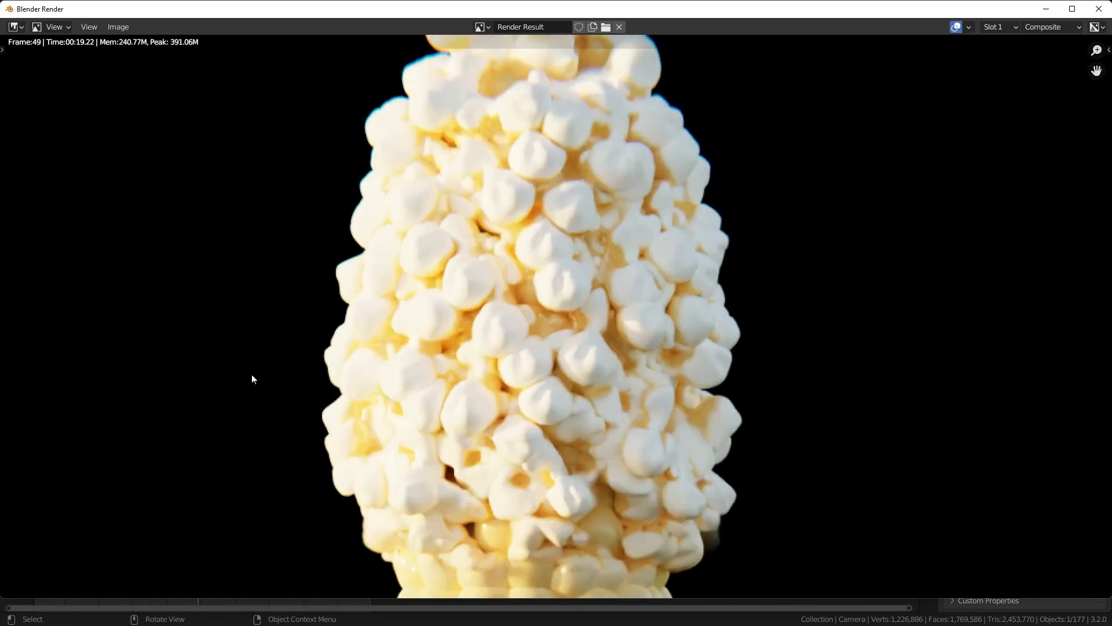